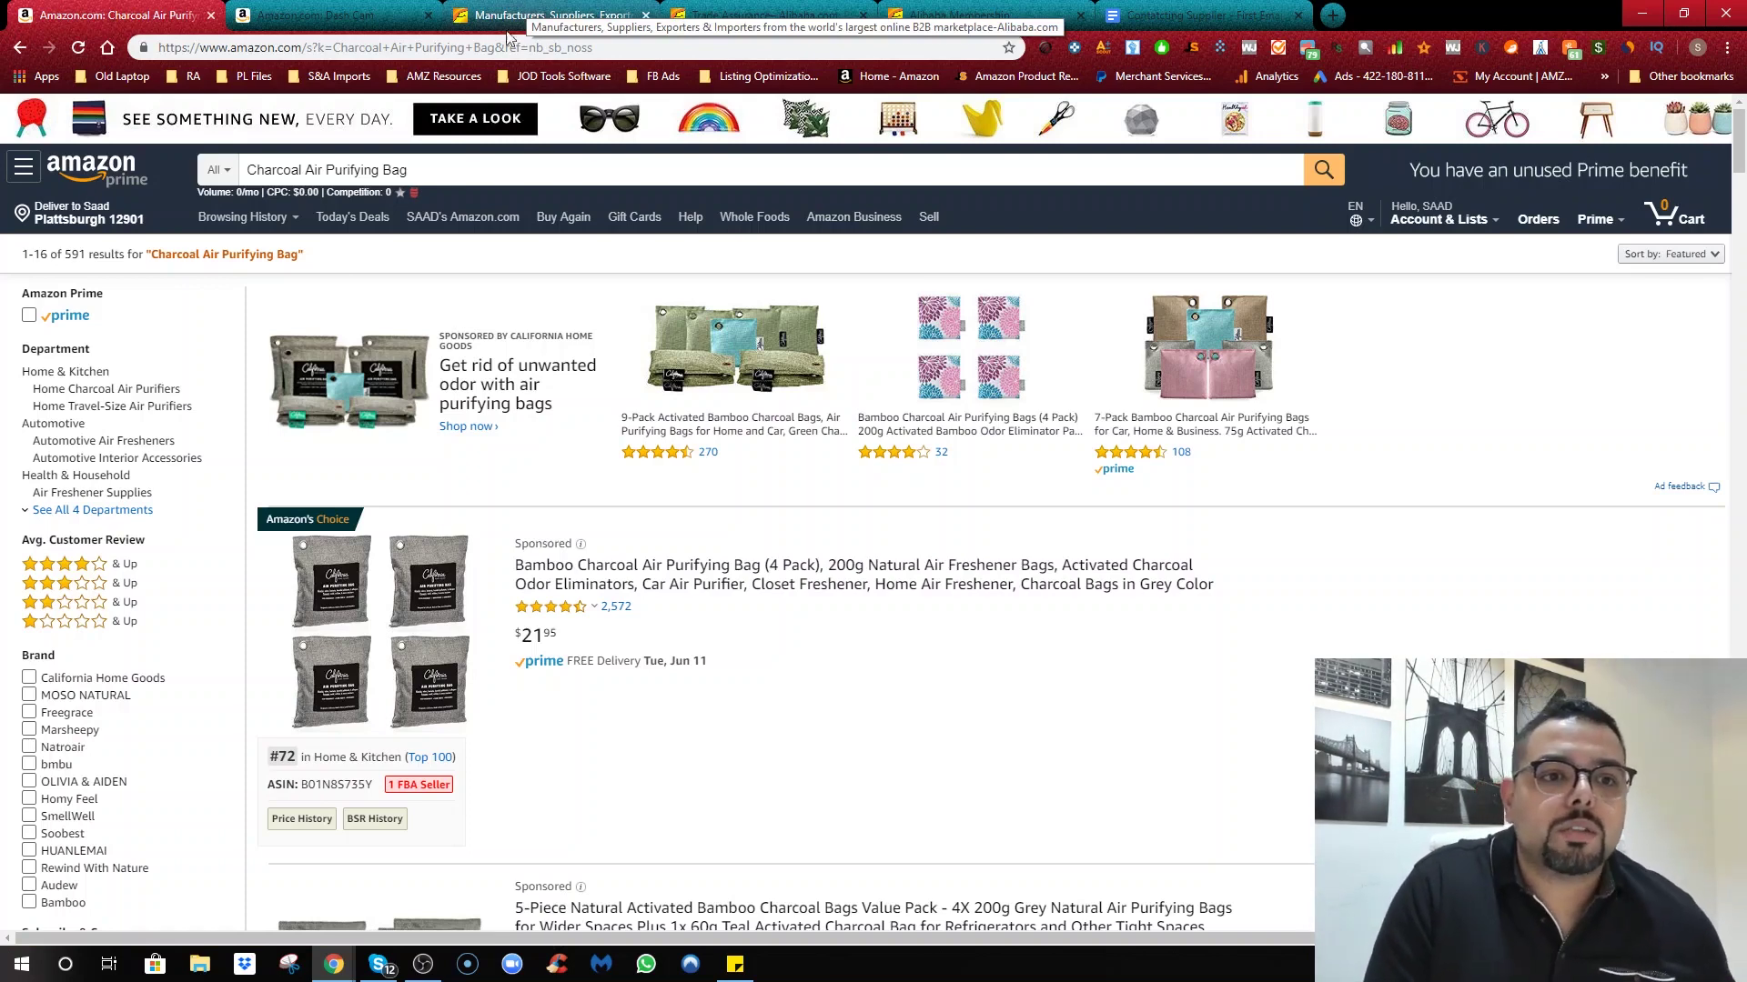
Step: Search Alibaba's products for "Charcoal Air Purifying Bag", reusing the matching recent search term
triple_click(426, 172)
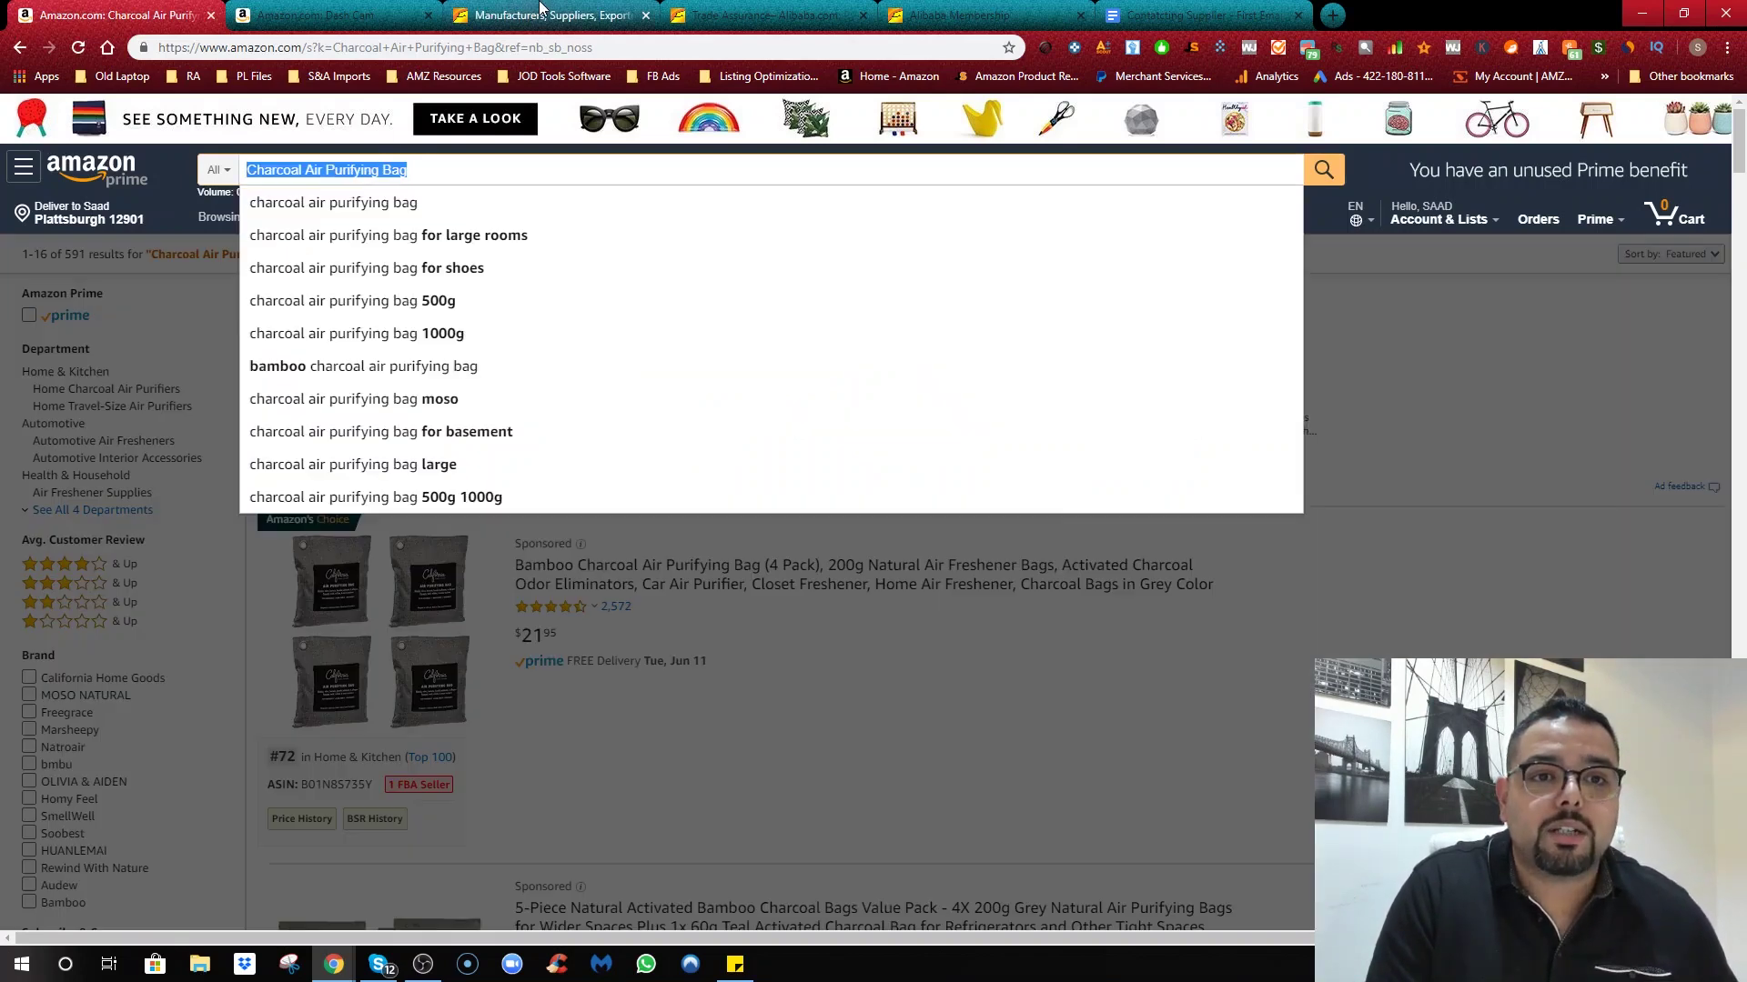
click(546, 15)
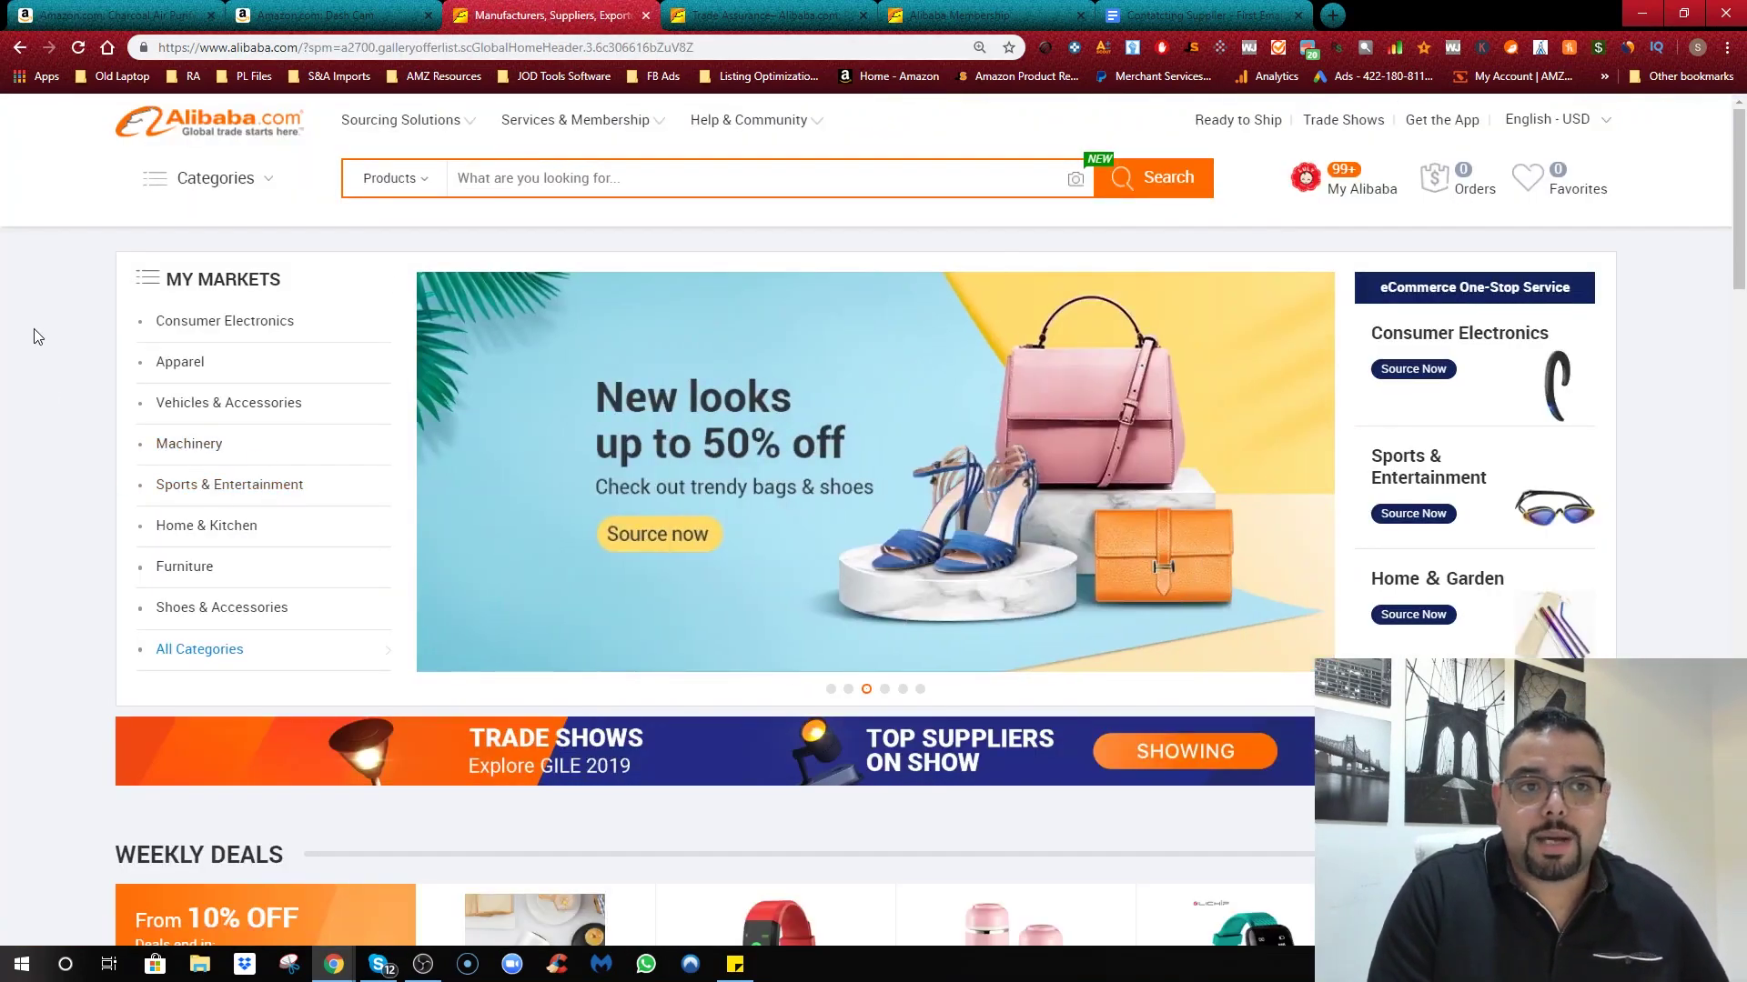
click(495, 189)
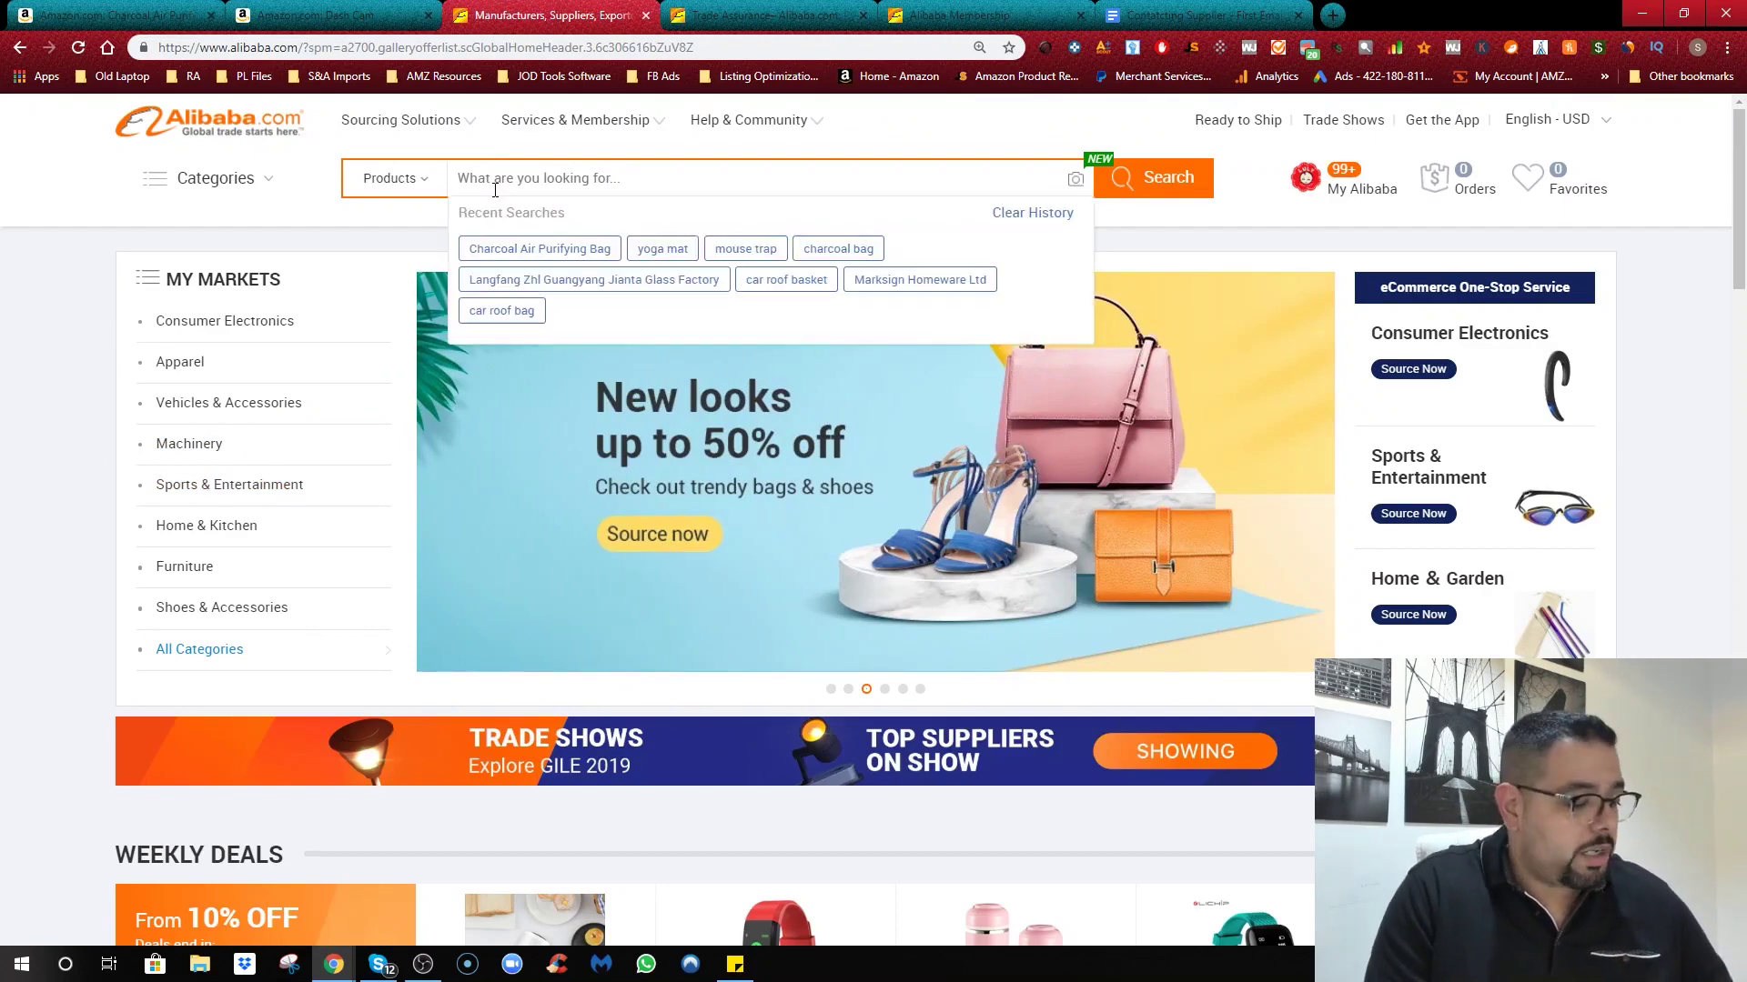
click(539, 248)
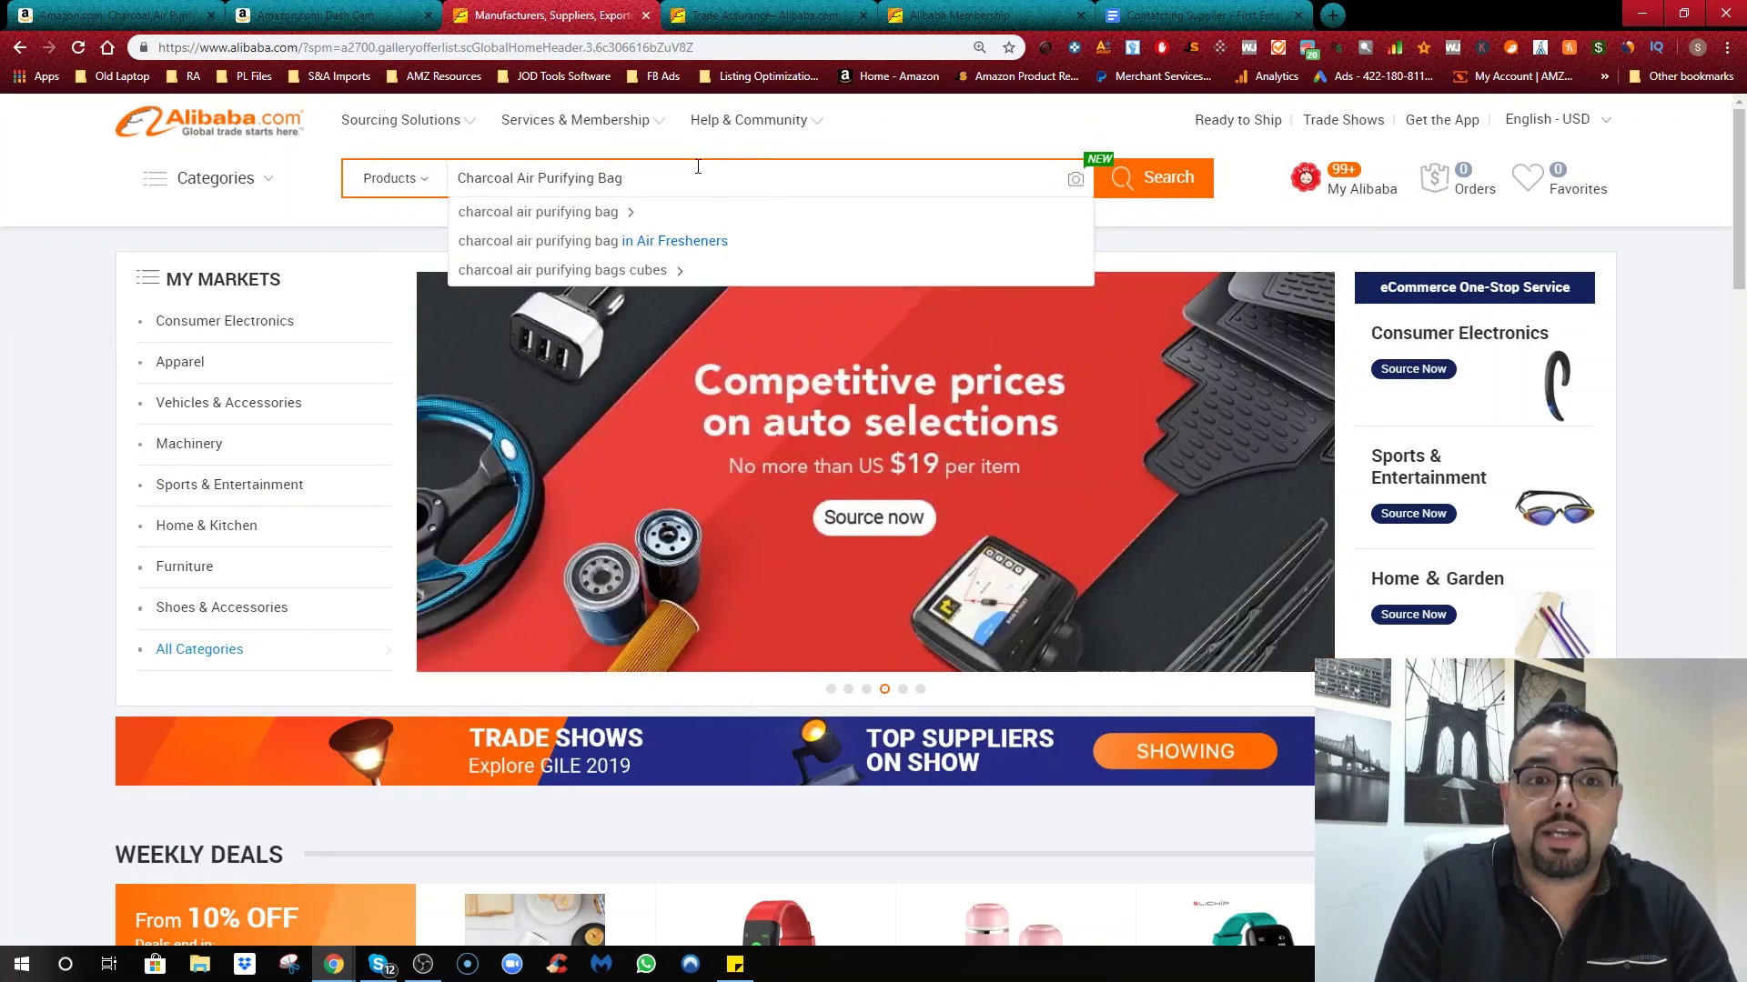
click(1151, 189)
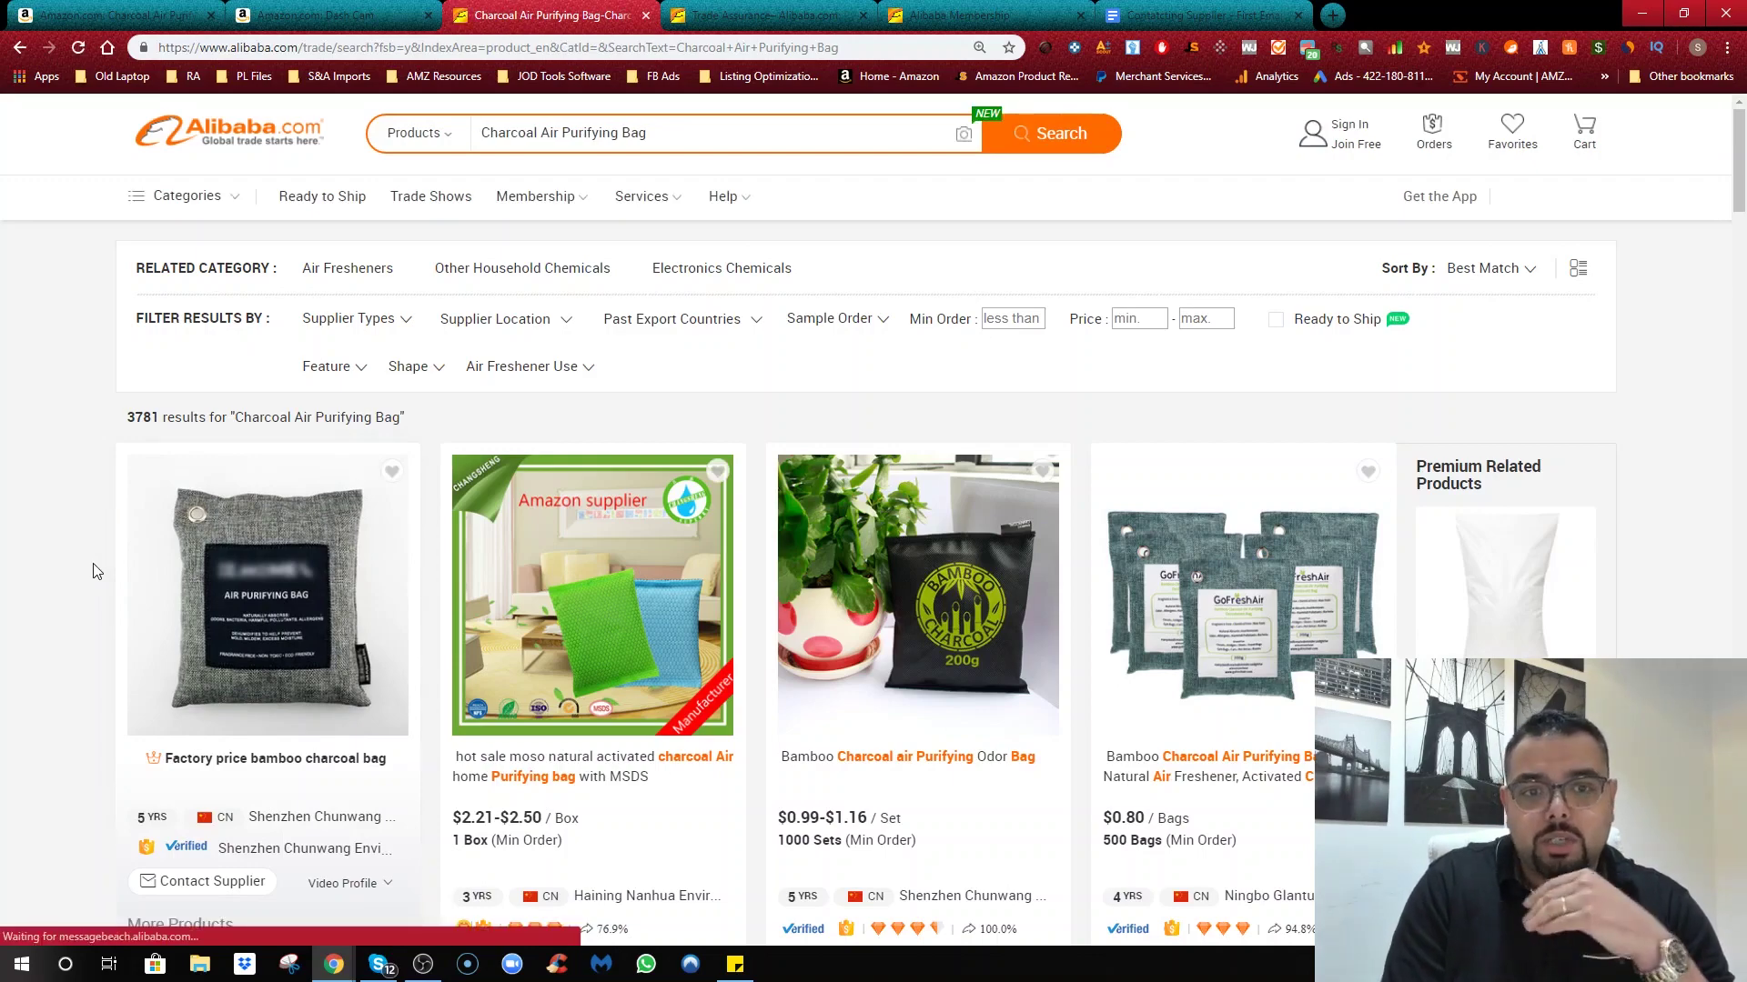
Step: Browse the charcoal bag search results and switch them from gallery to list view
scroll(105, 563, down, 2)
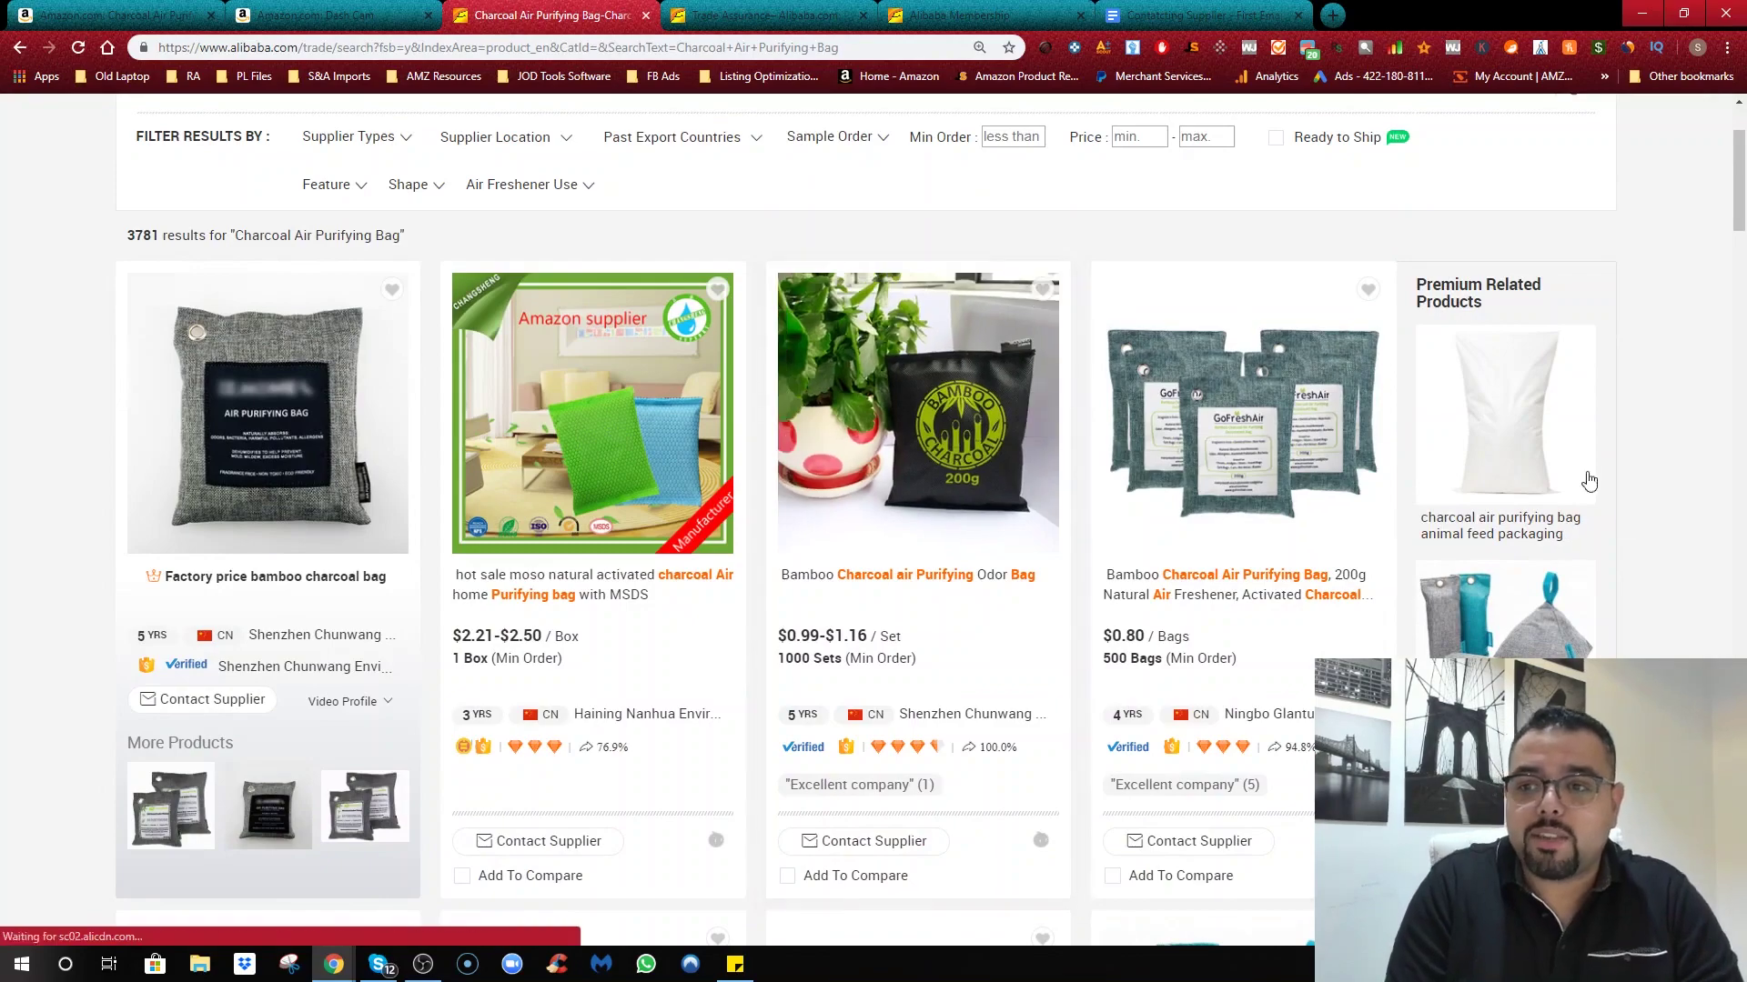
scroll(1701, 387, down, 7)
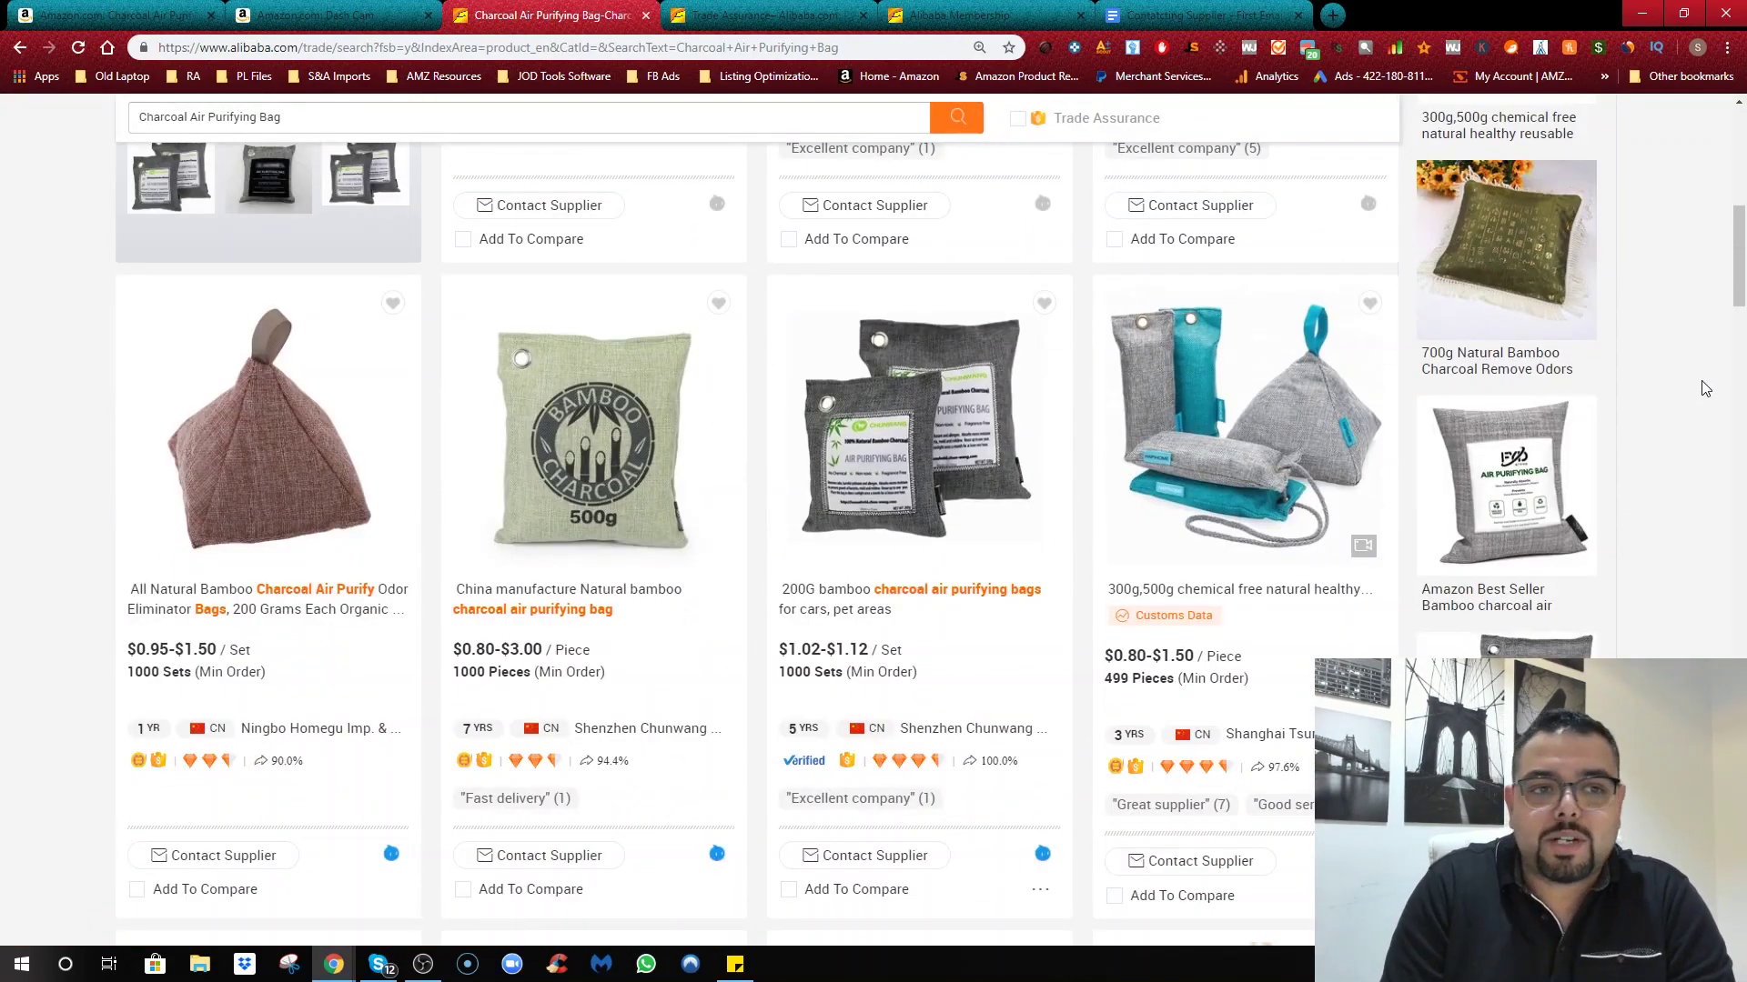
scroll(1705, 389, down, 3)
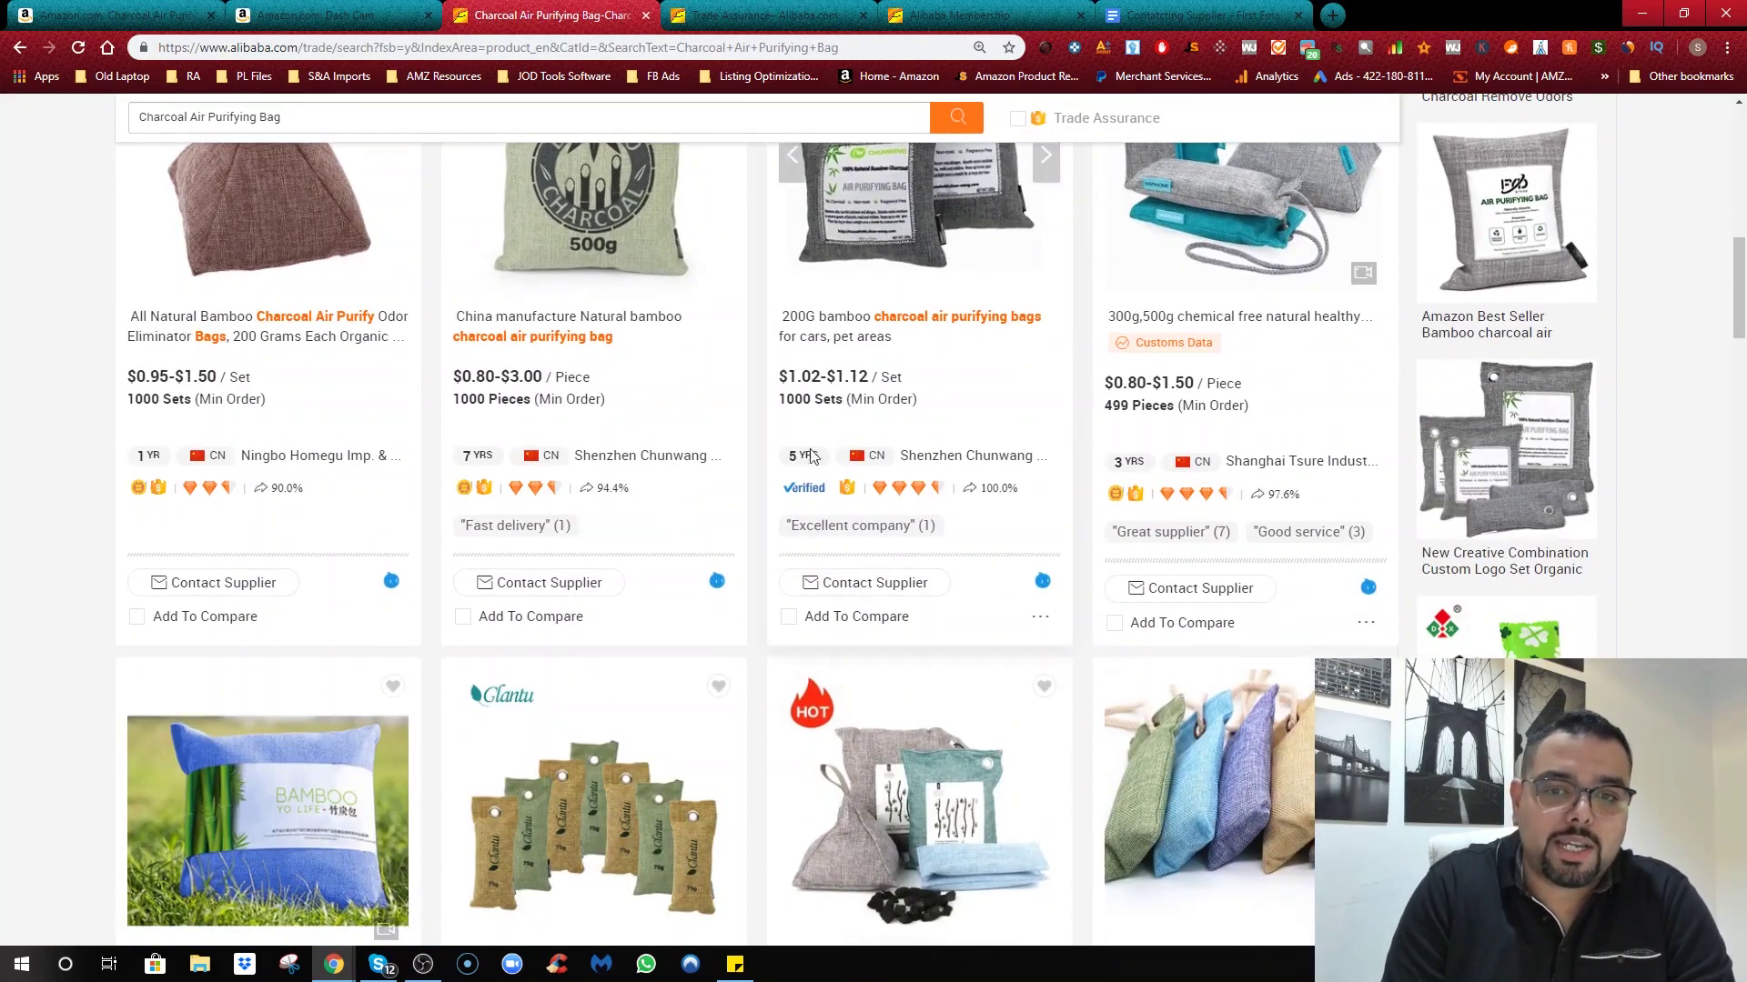
scroll(1624, 463, up, 5)
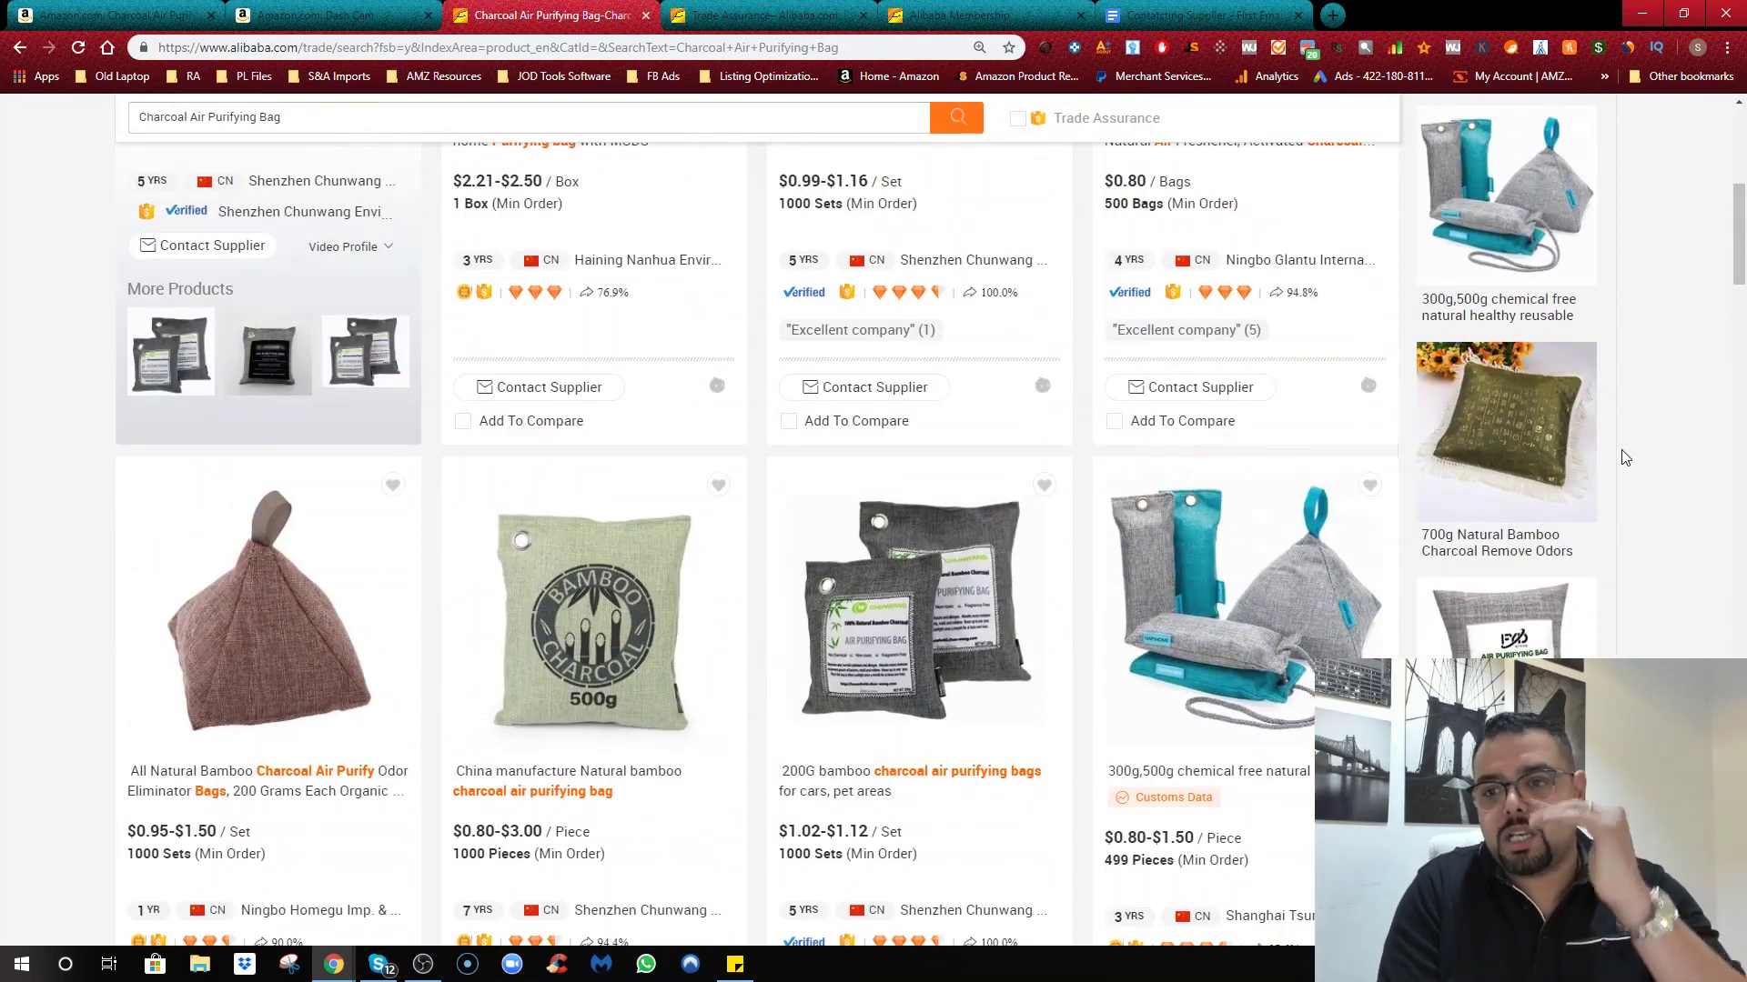
scroll(1629, 455, up, 6)
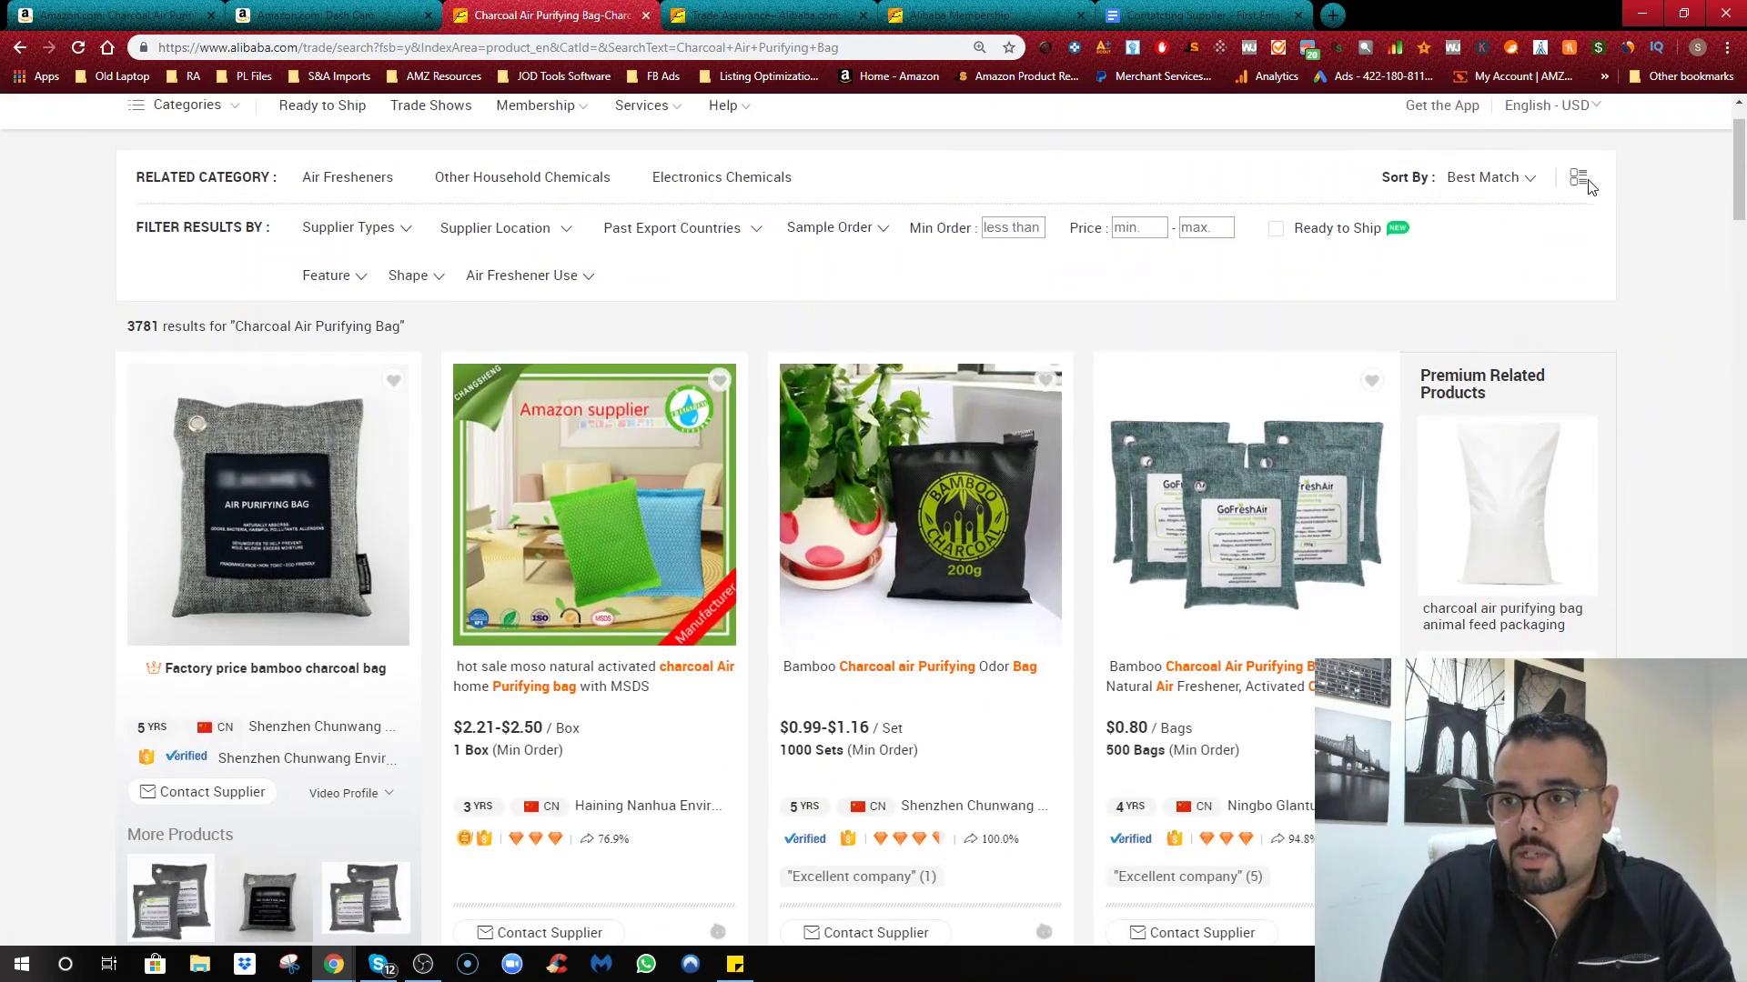
click(1580, 185)
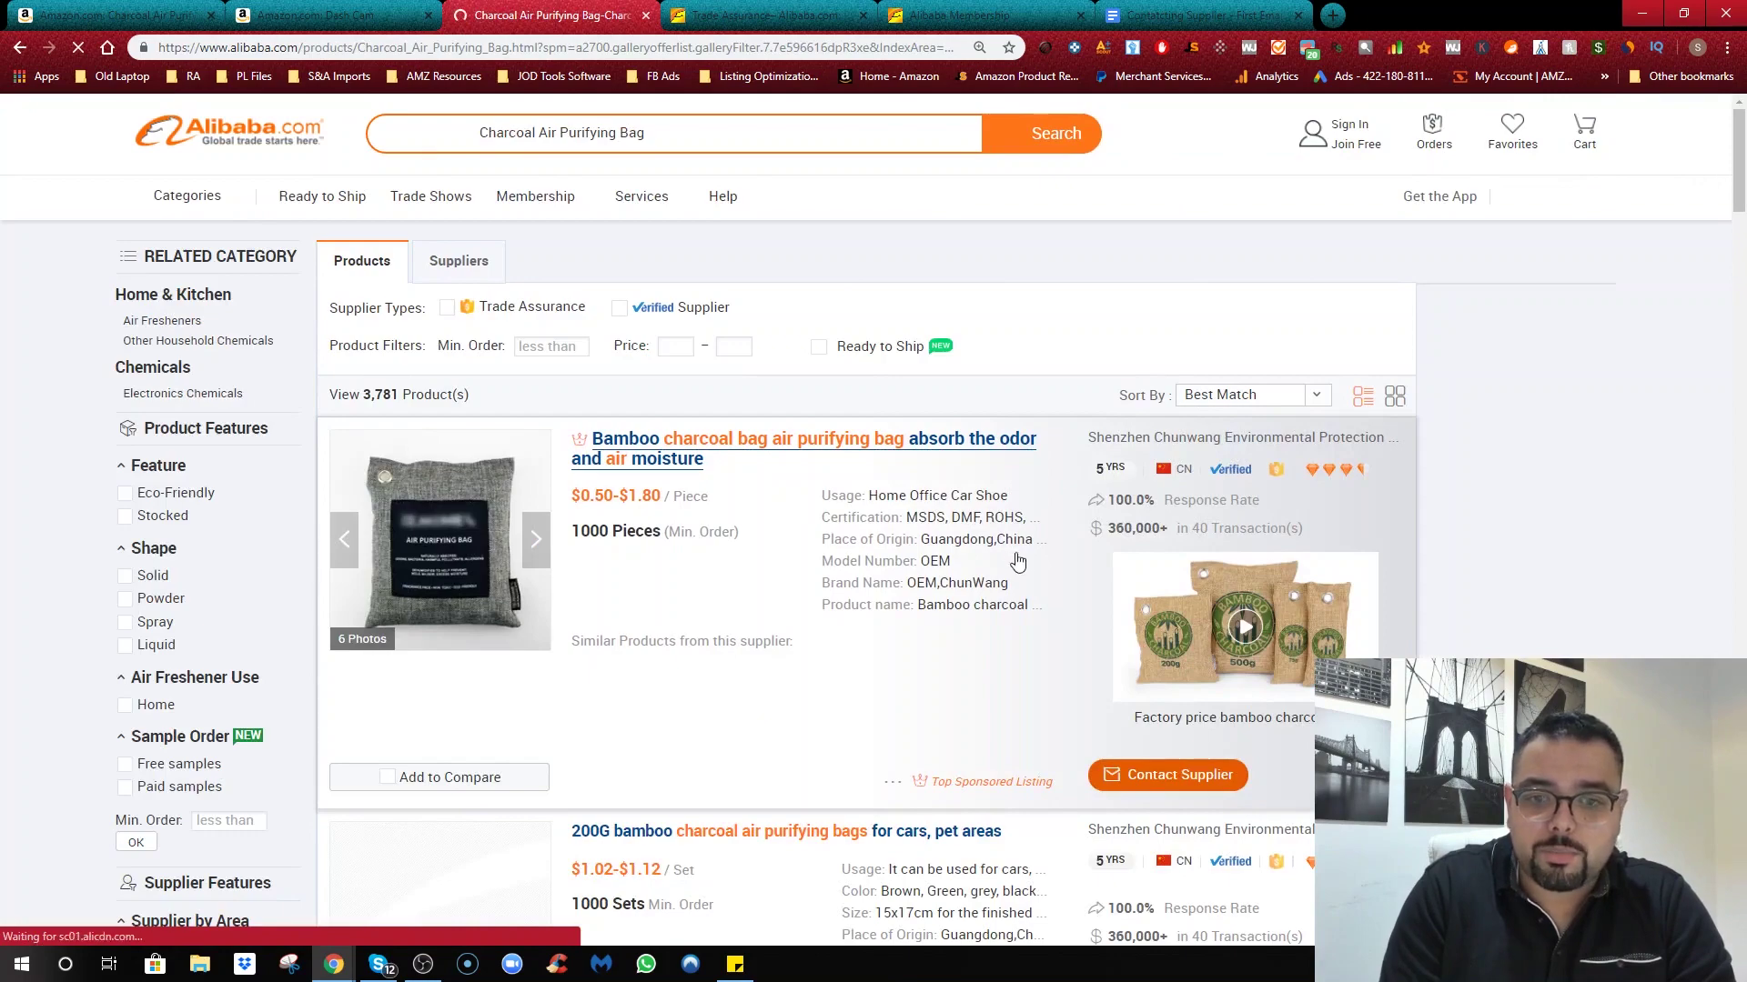
Step: Filter the product results to suppliers offering Trade Assurance
scroll(1009, 557, down, 3)
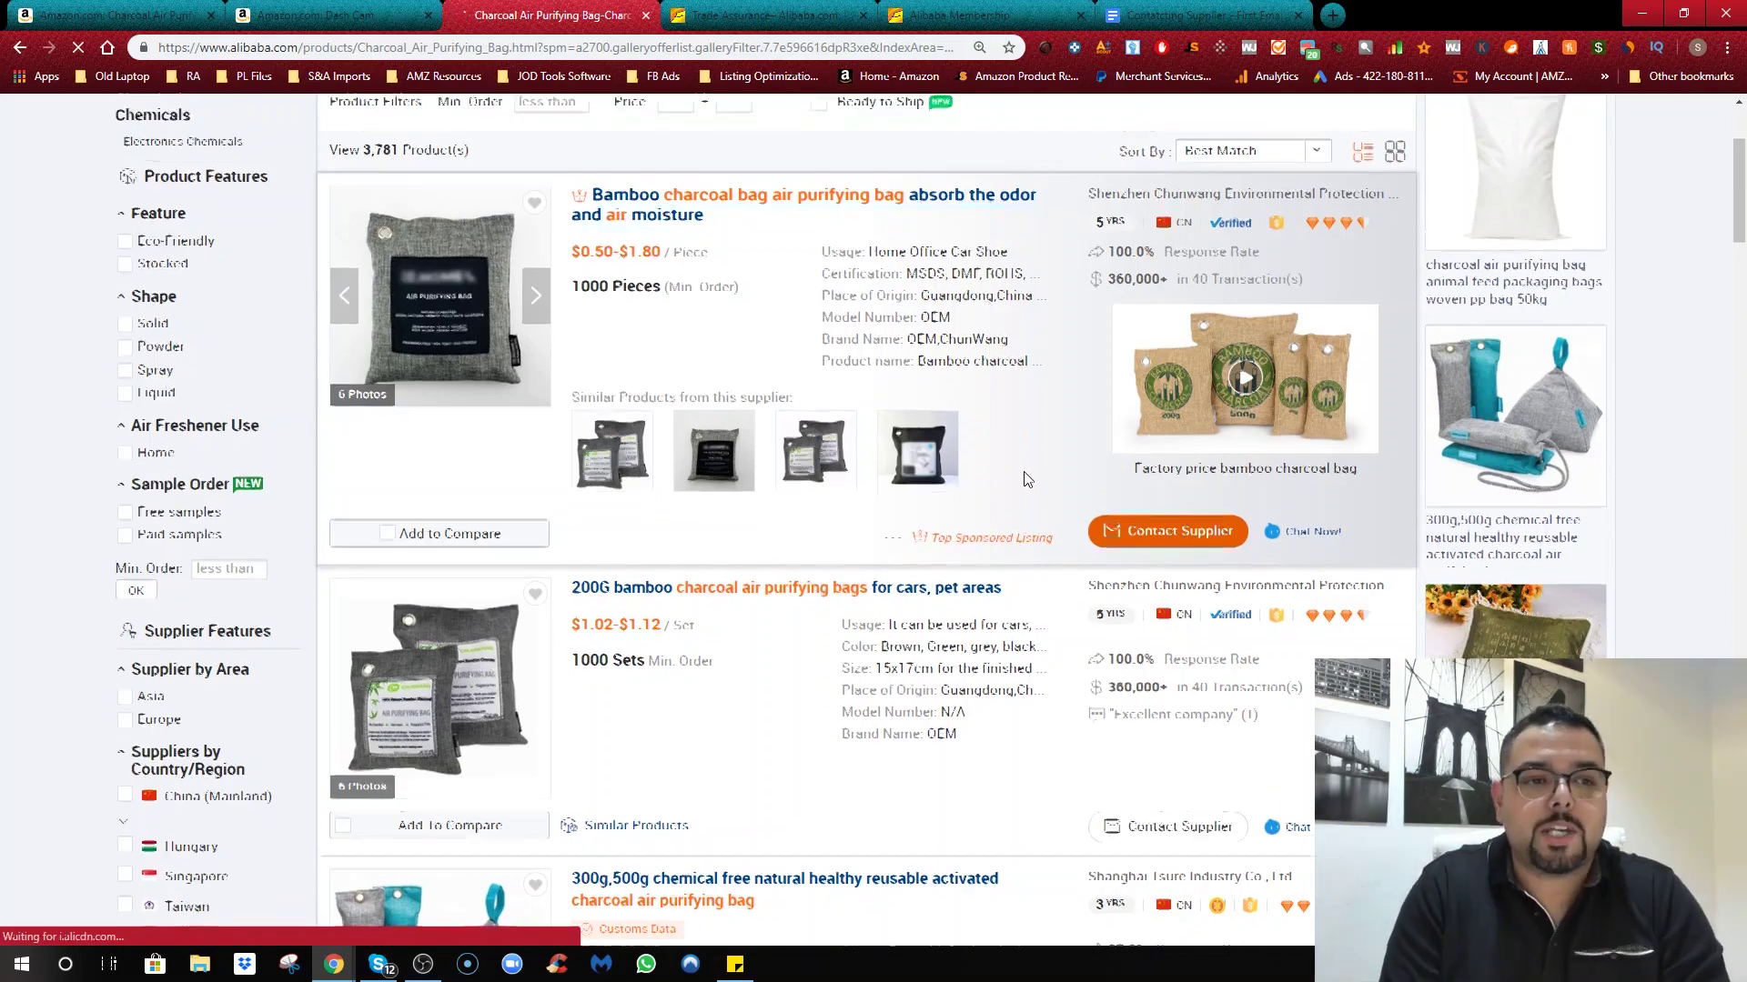
scroll(1024, 472, up, 2)
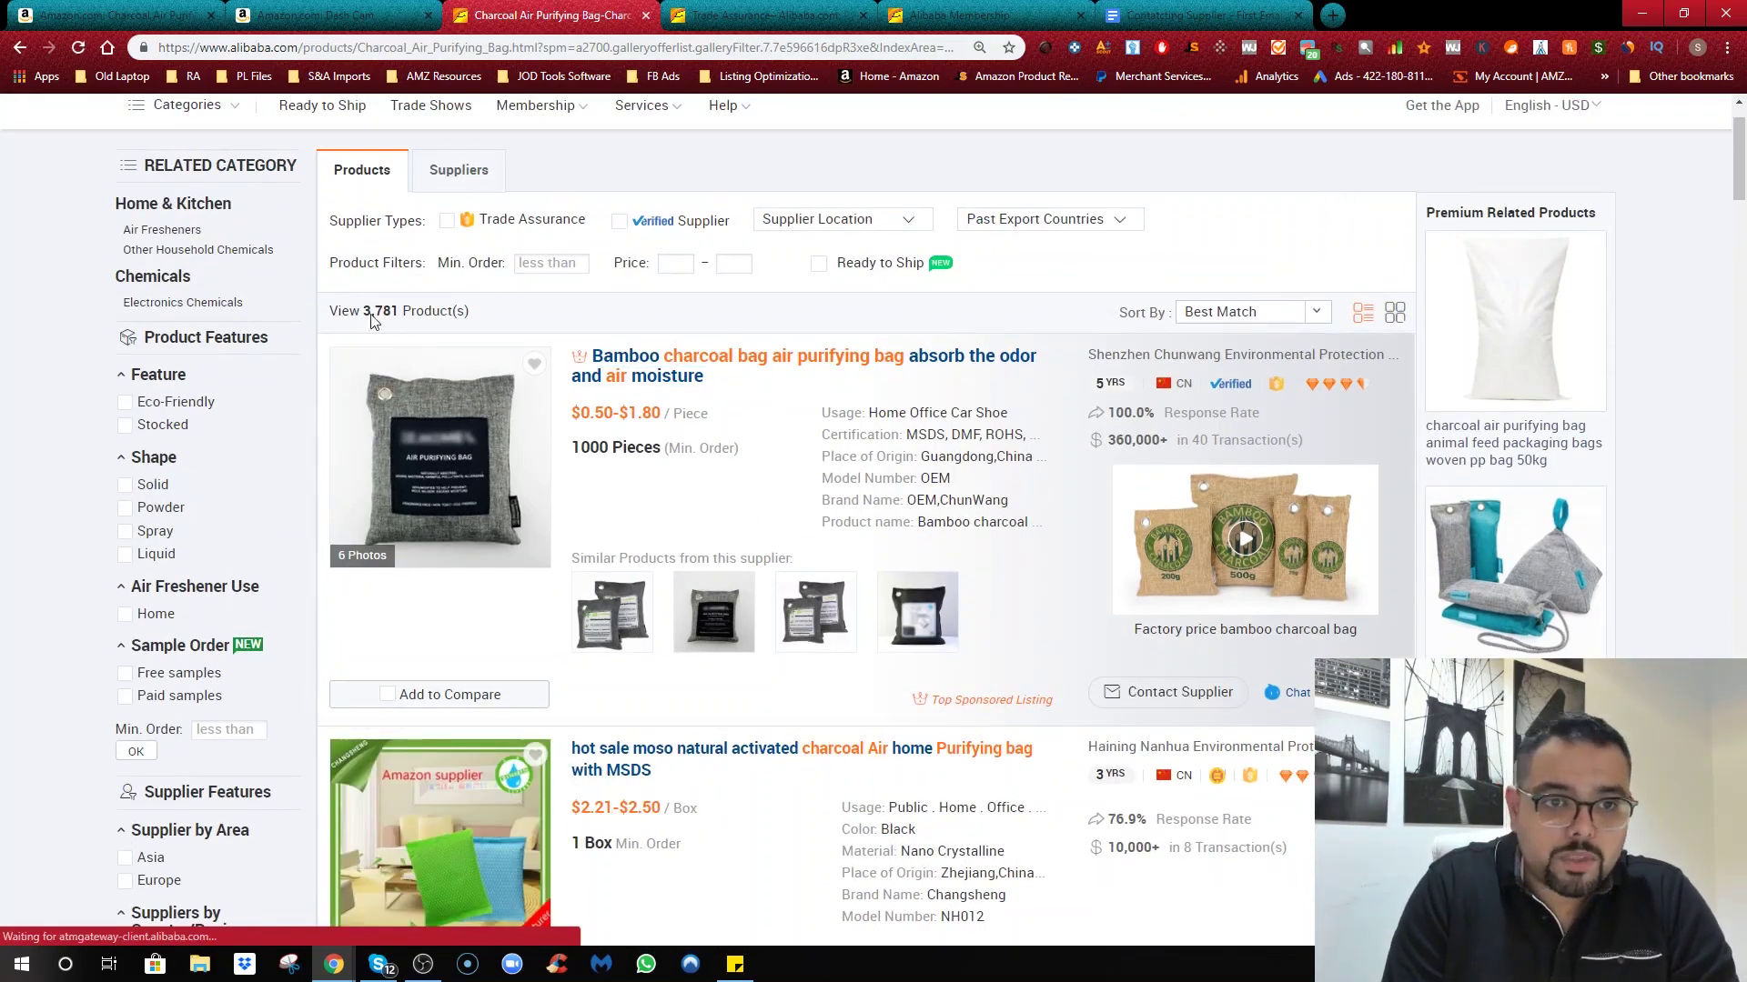
drag(363, 314, 404, 319)
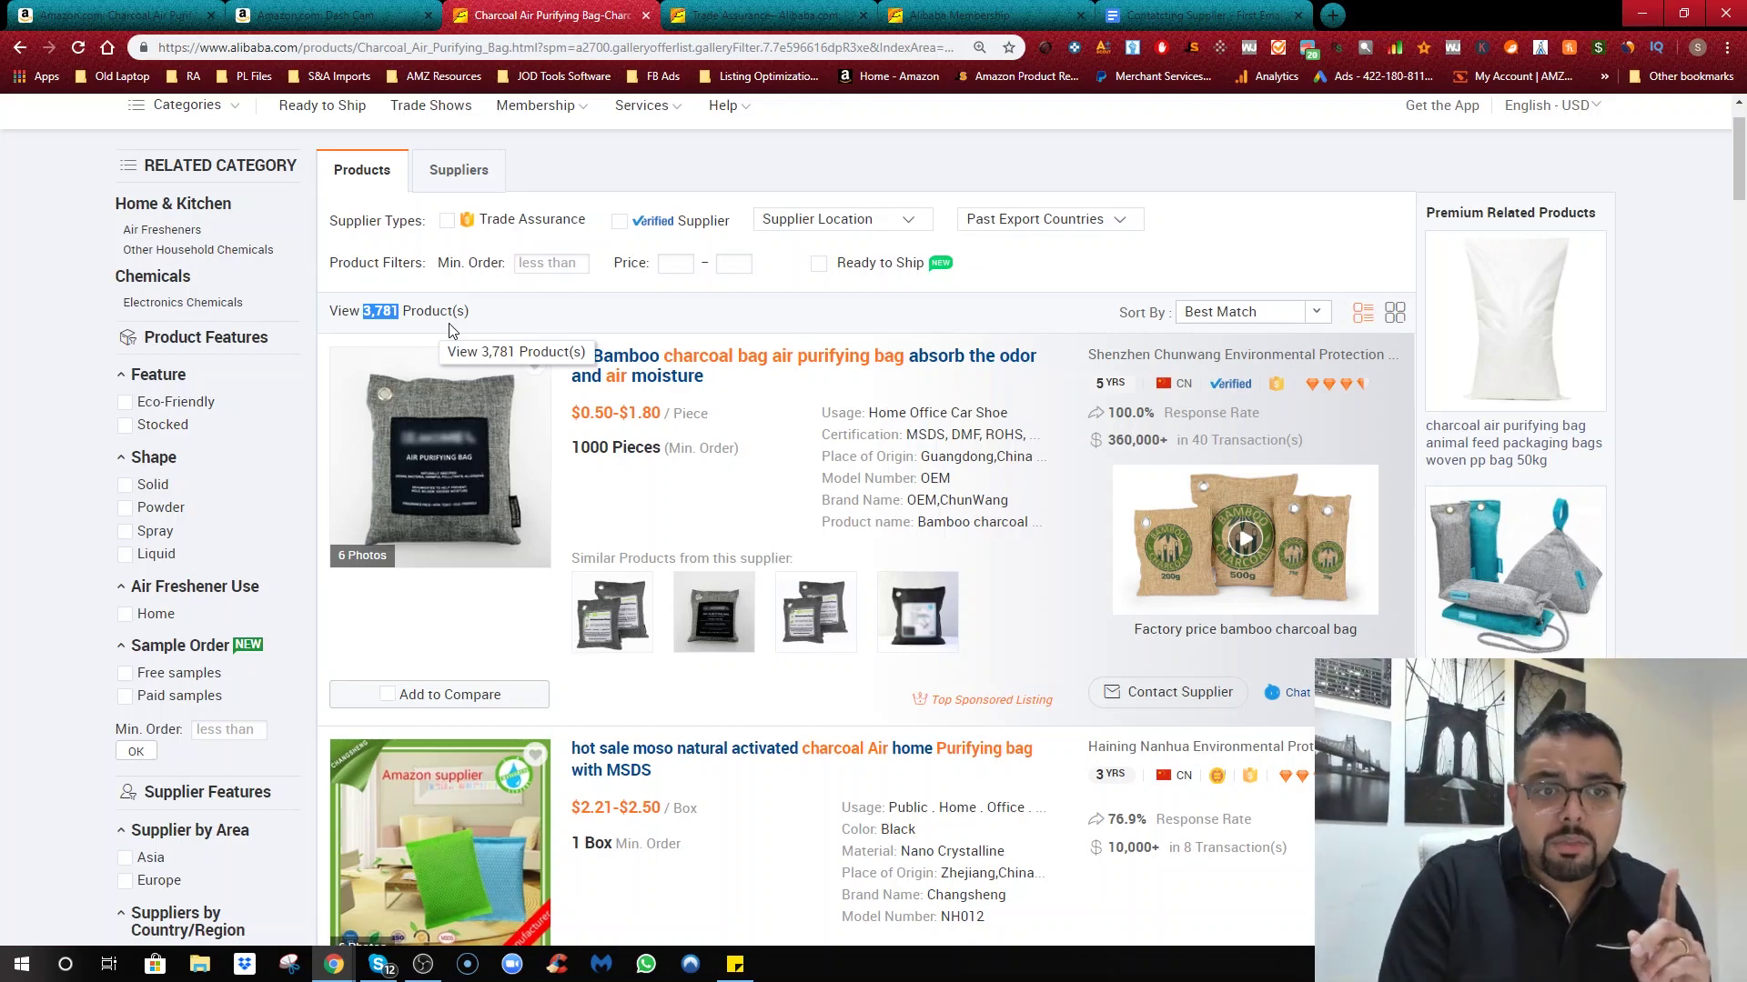
click(445, 221)
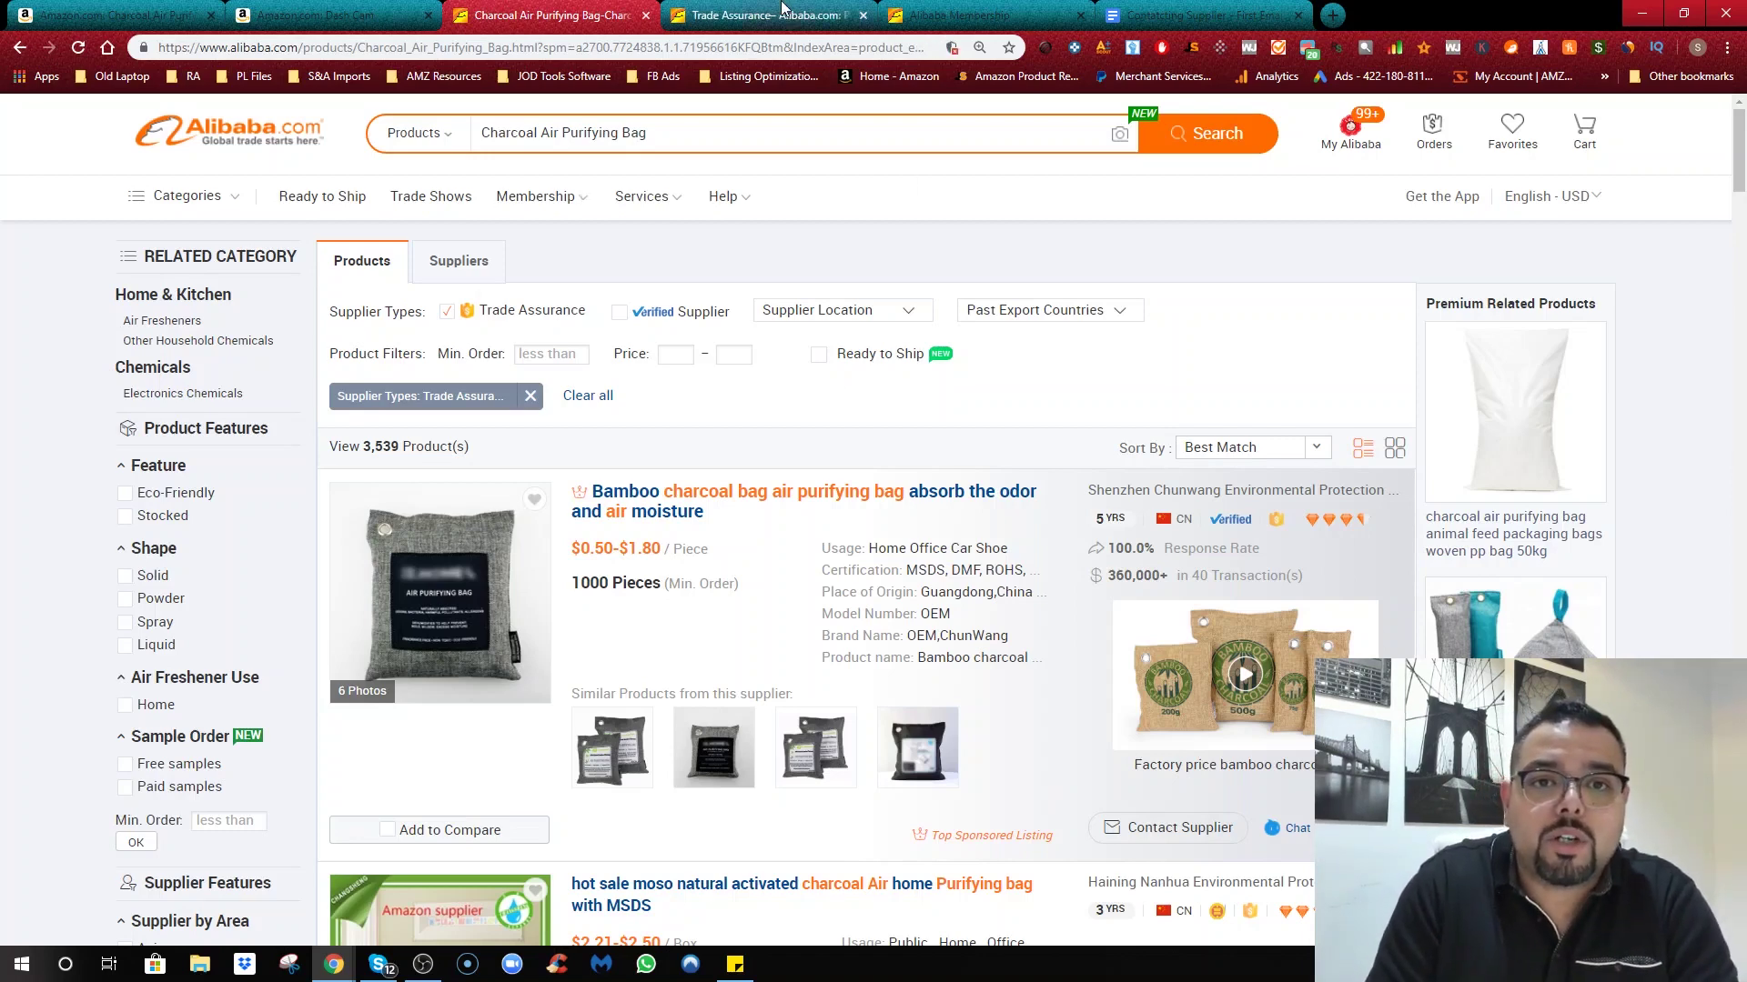
Step: Read the already open Trade Assurance page, covering buyer protection, safe payment options and the order protection features
click(764, 15)
scroll(434, 617, down, 4)
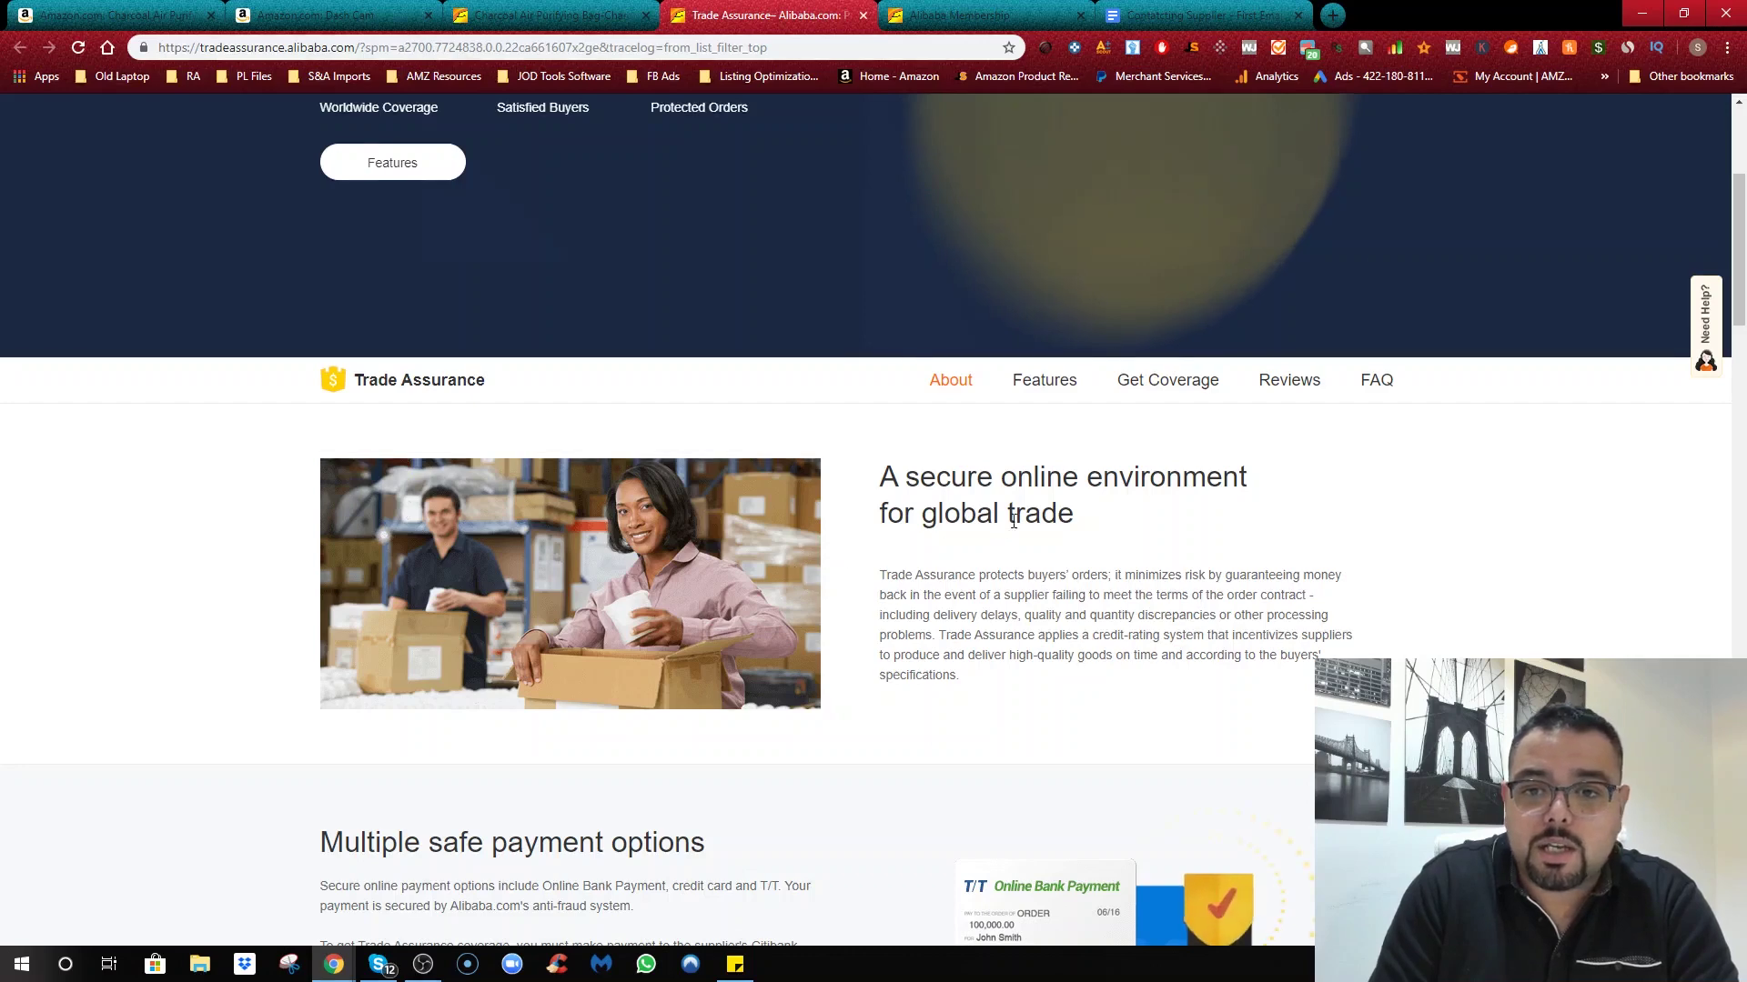
scroll(1001, 534, down, 2)
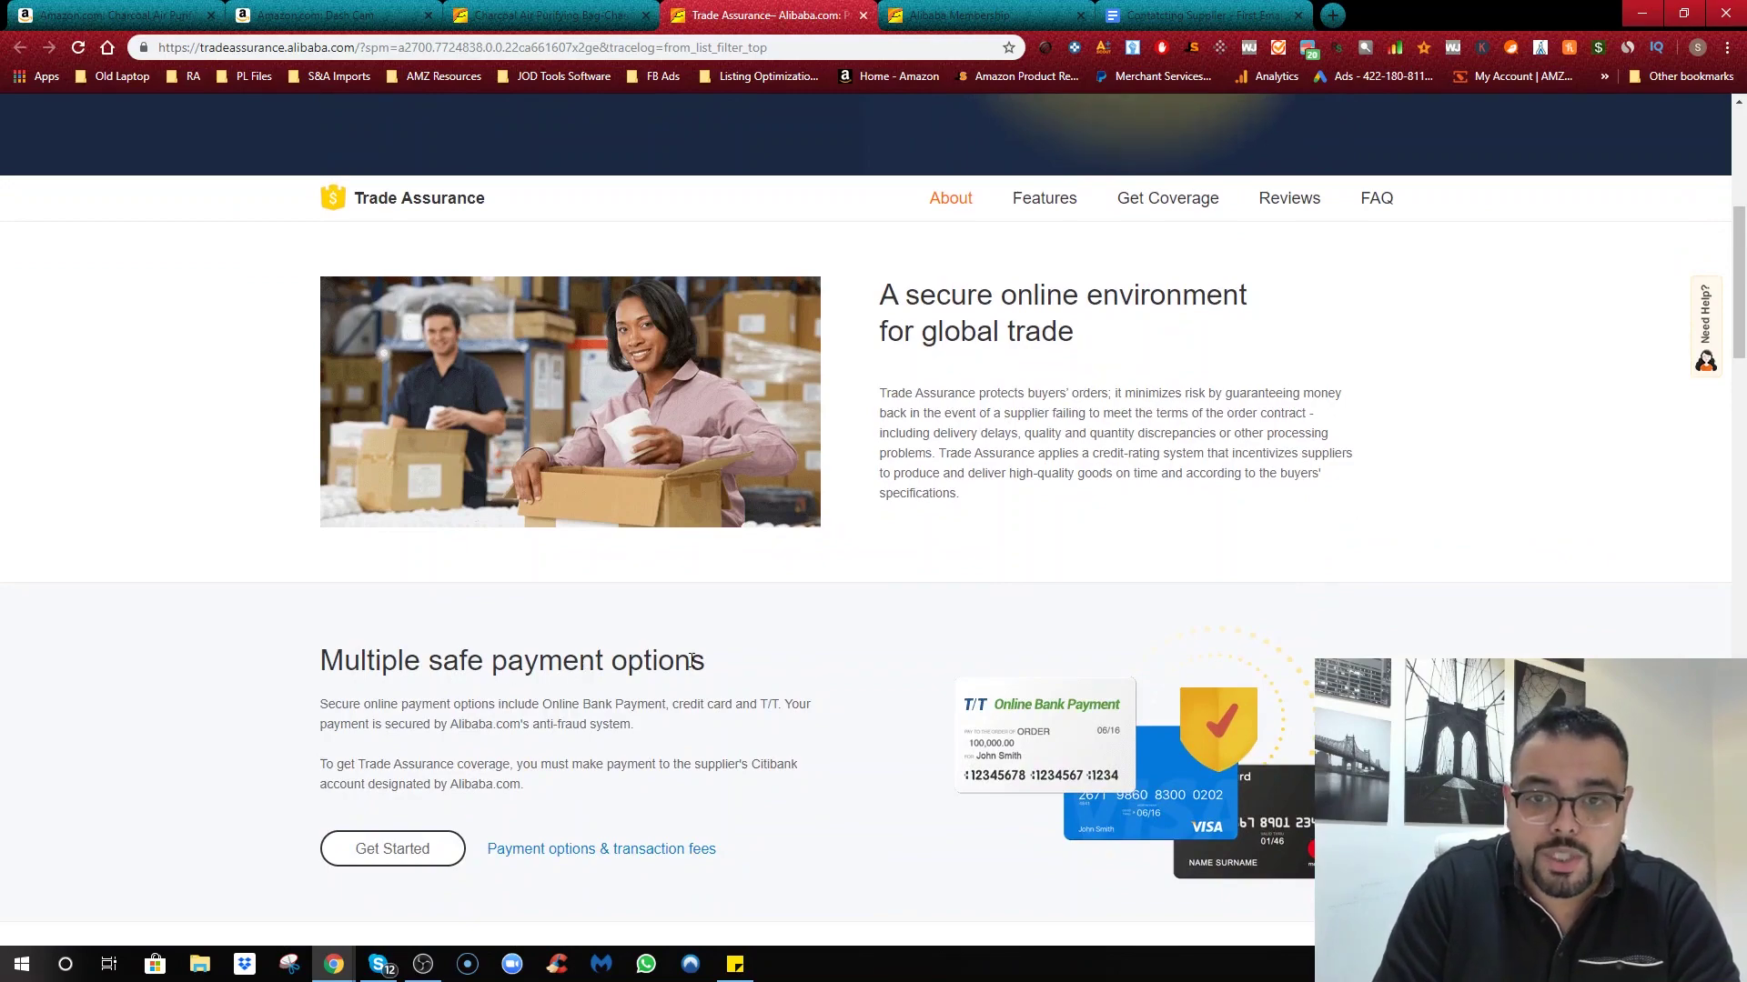
scroll(746, 664, down, 5)
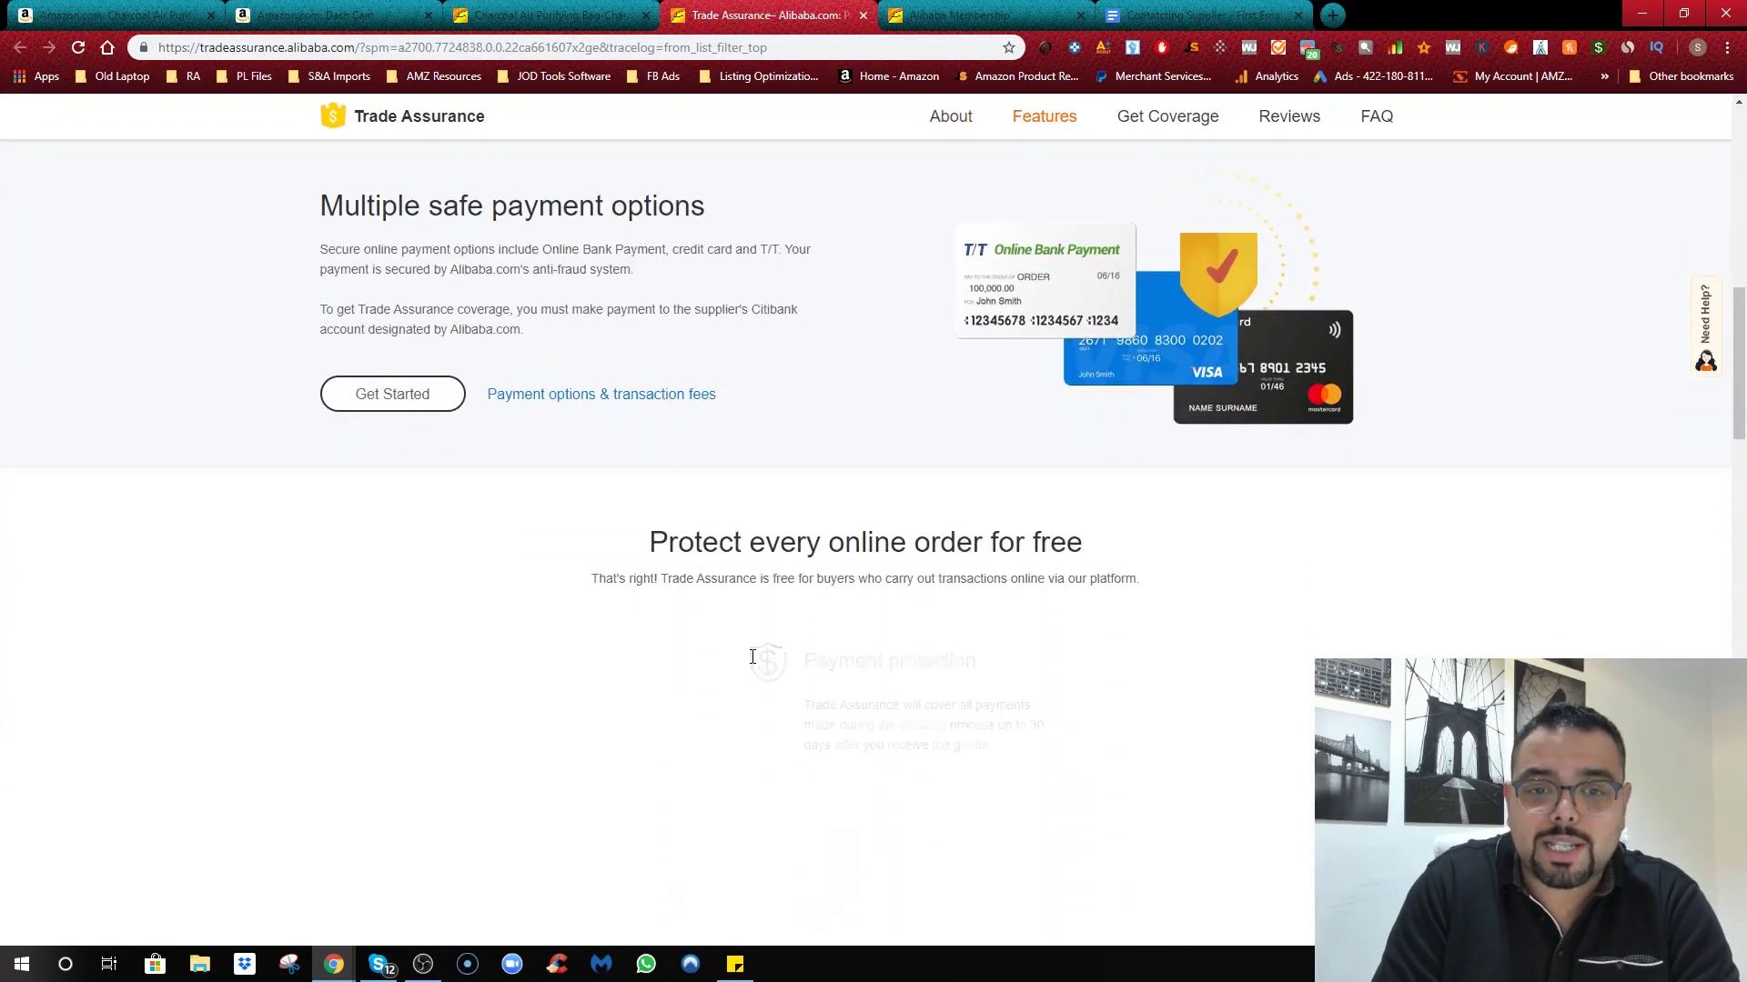
scroll(752, 657, up, 2)
scroll(752, 657, down, 2)
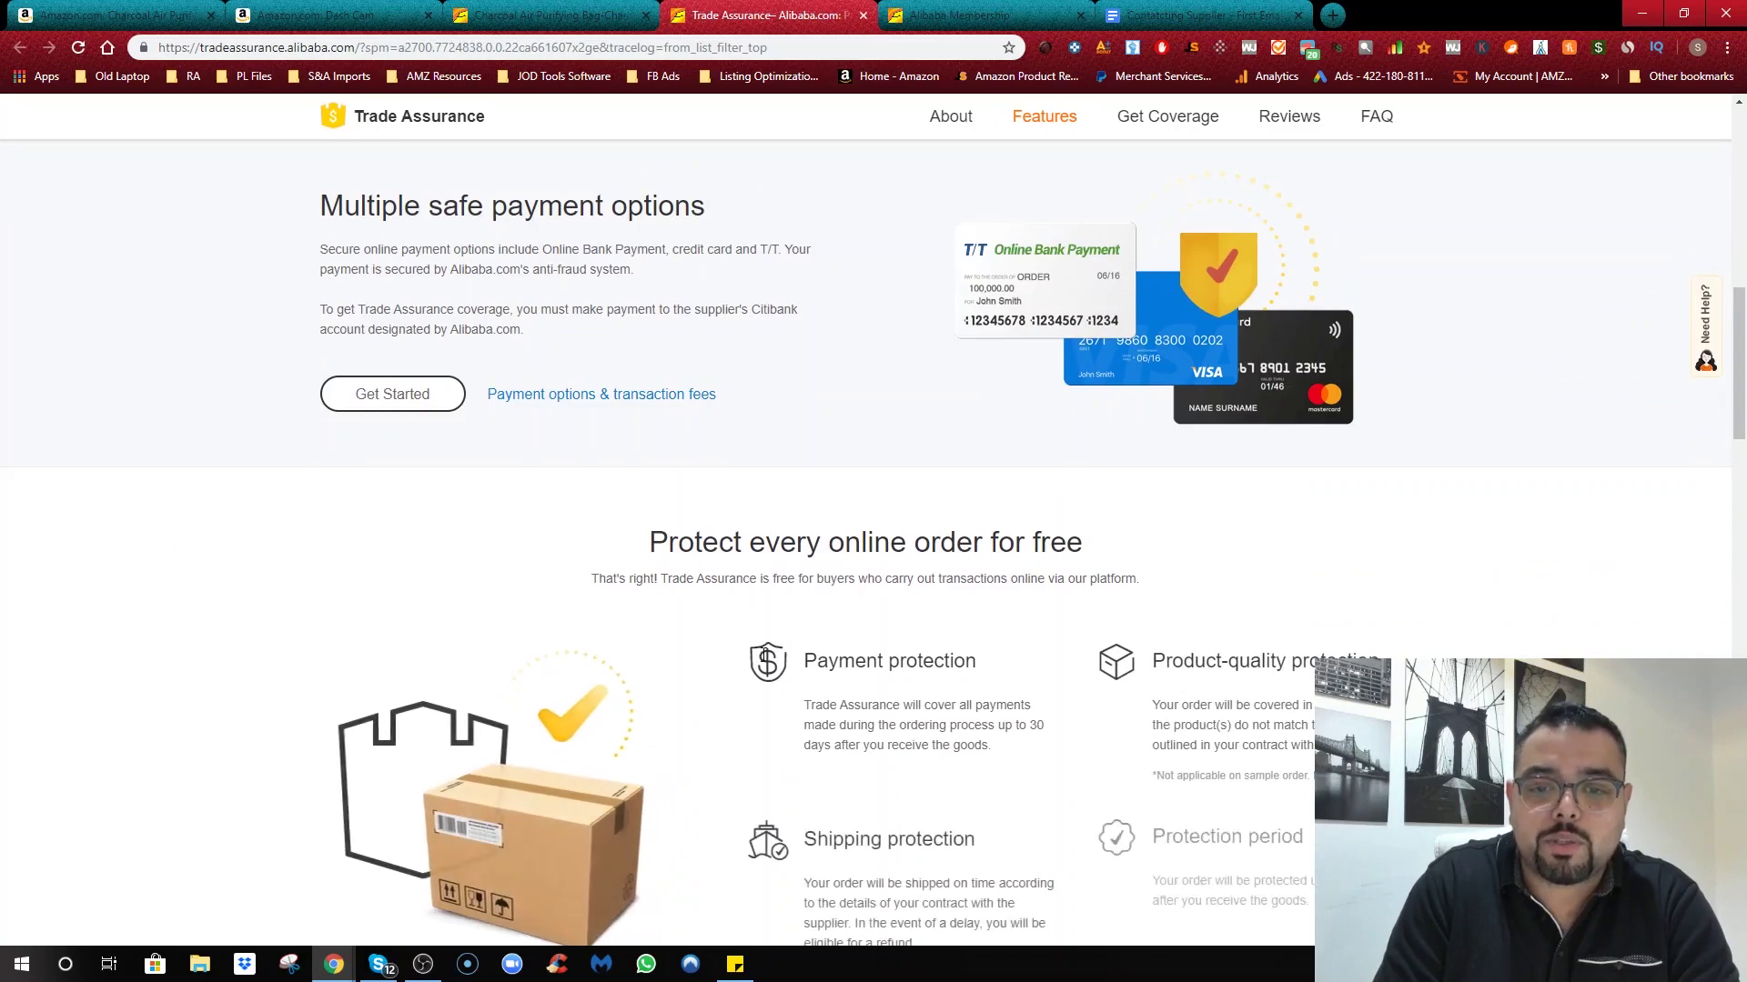
scroll(763, 653, down, 1)
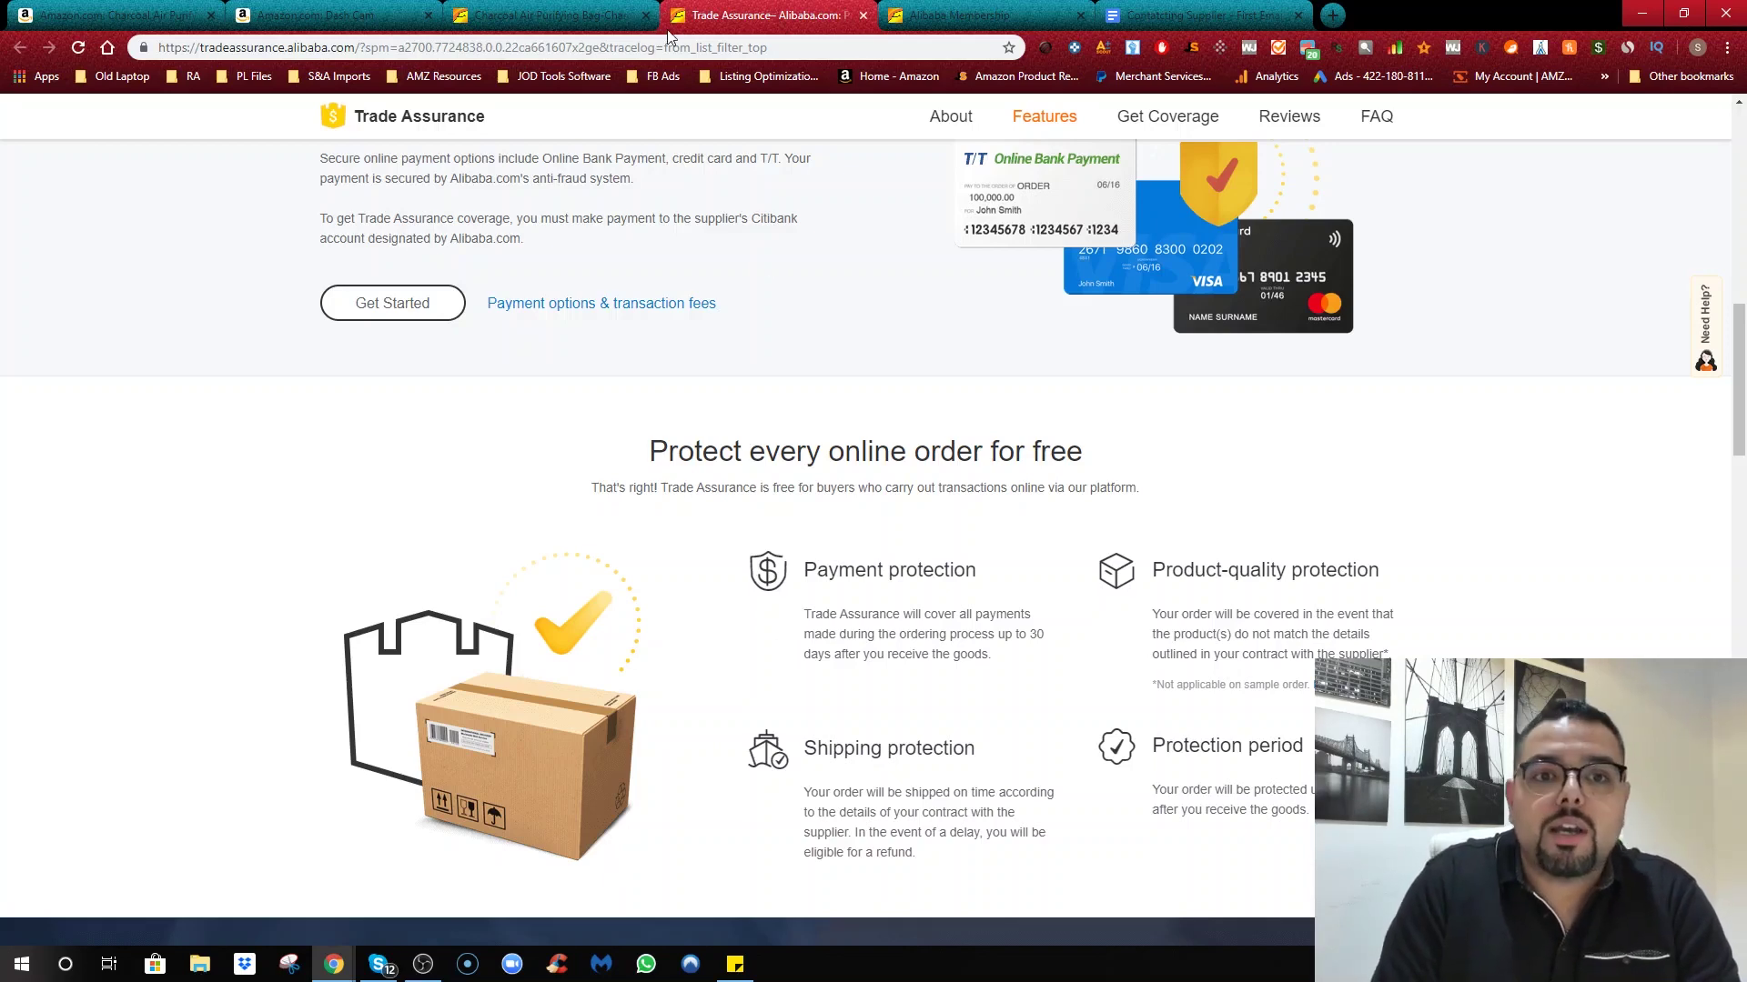
Step: Check the first listed supplier's Trade Assurance details and revisit the payment options on the Trade Assurance page
click(540, 11)
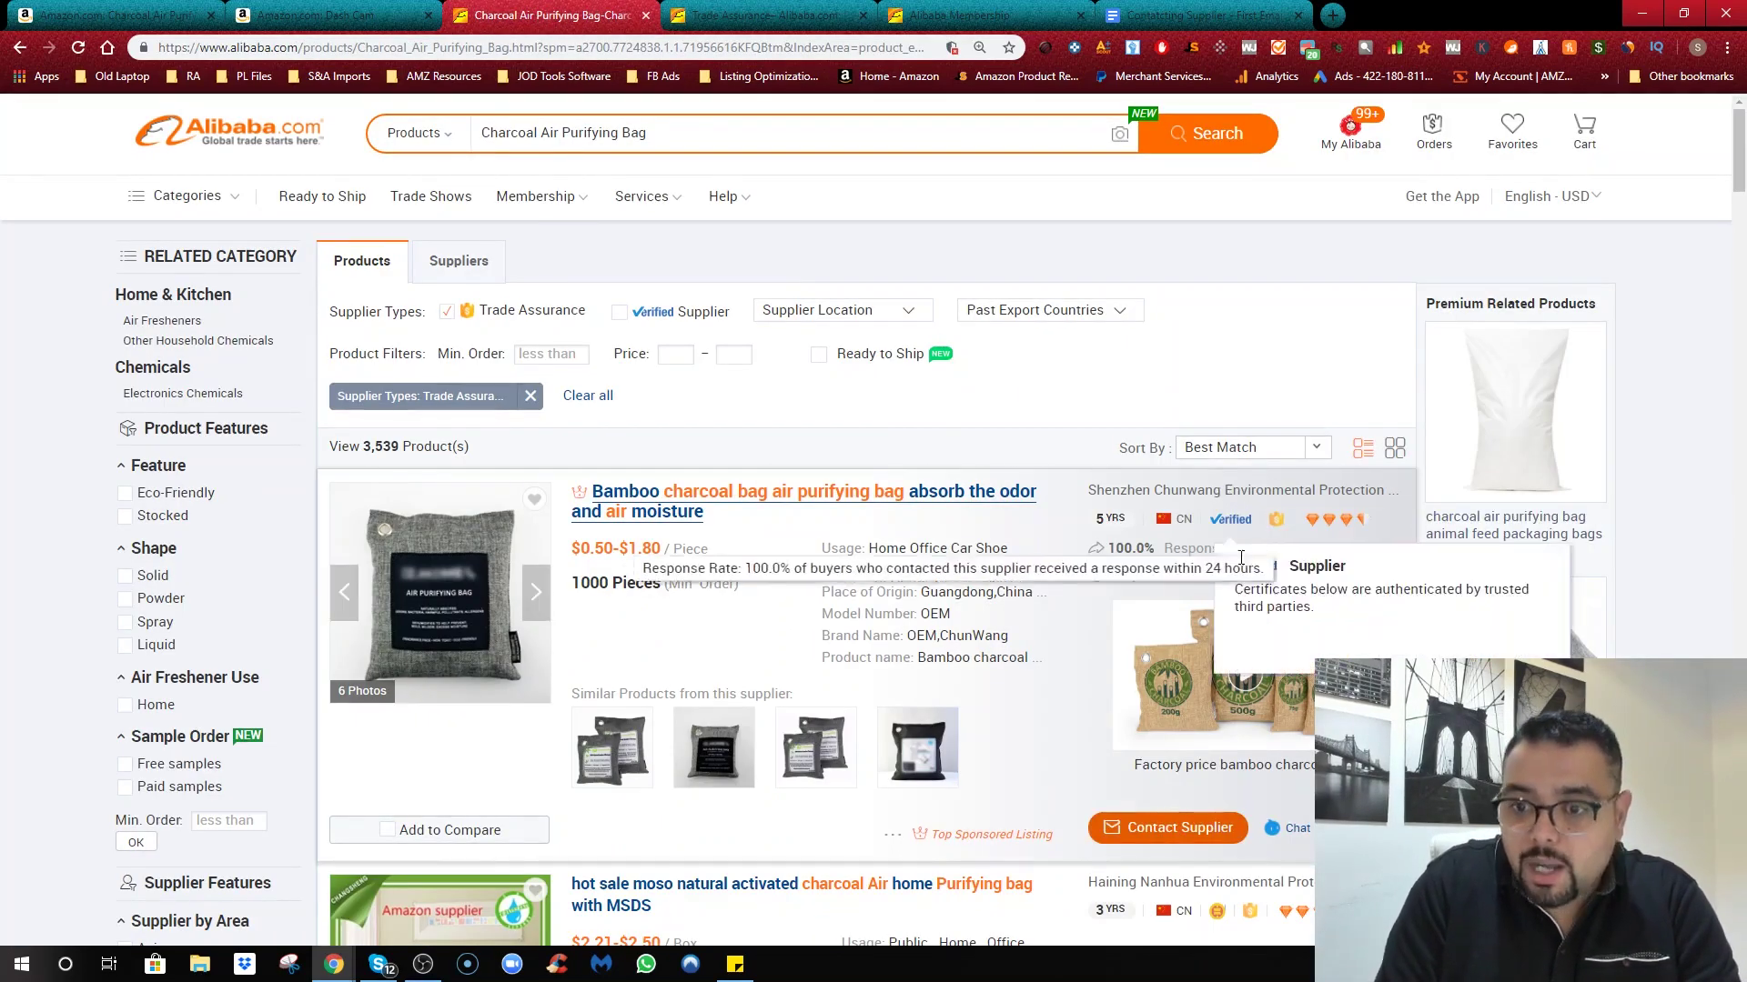
mouse_move(1277, 525)
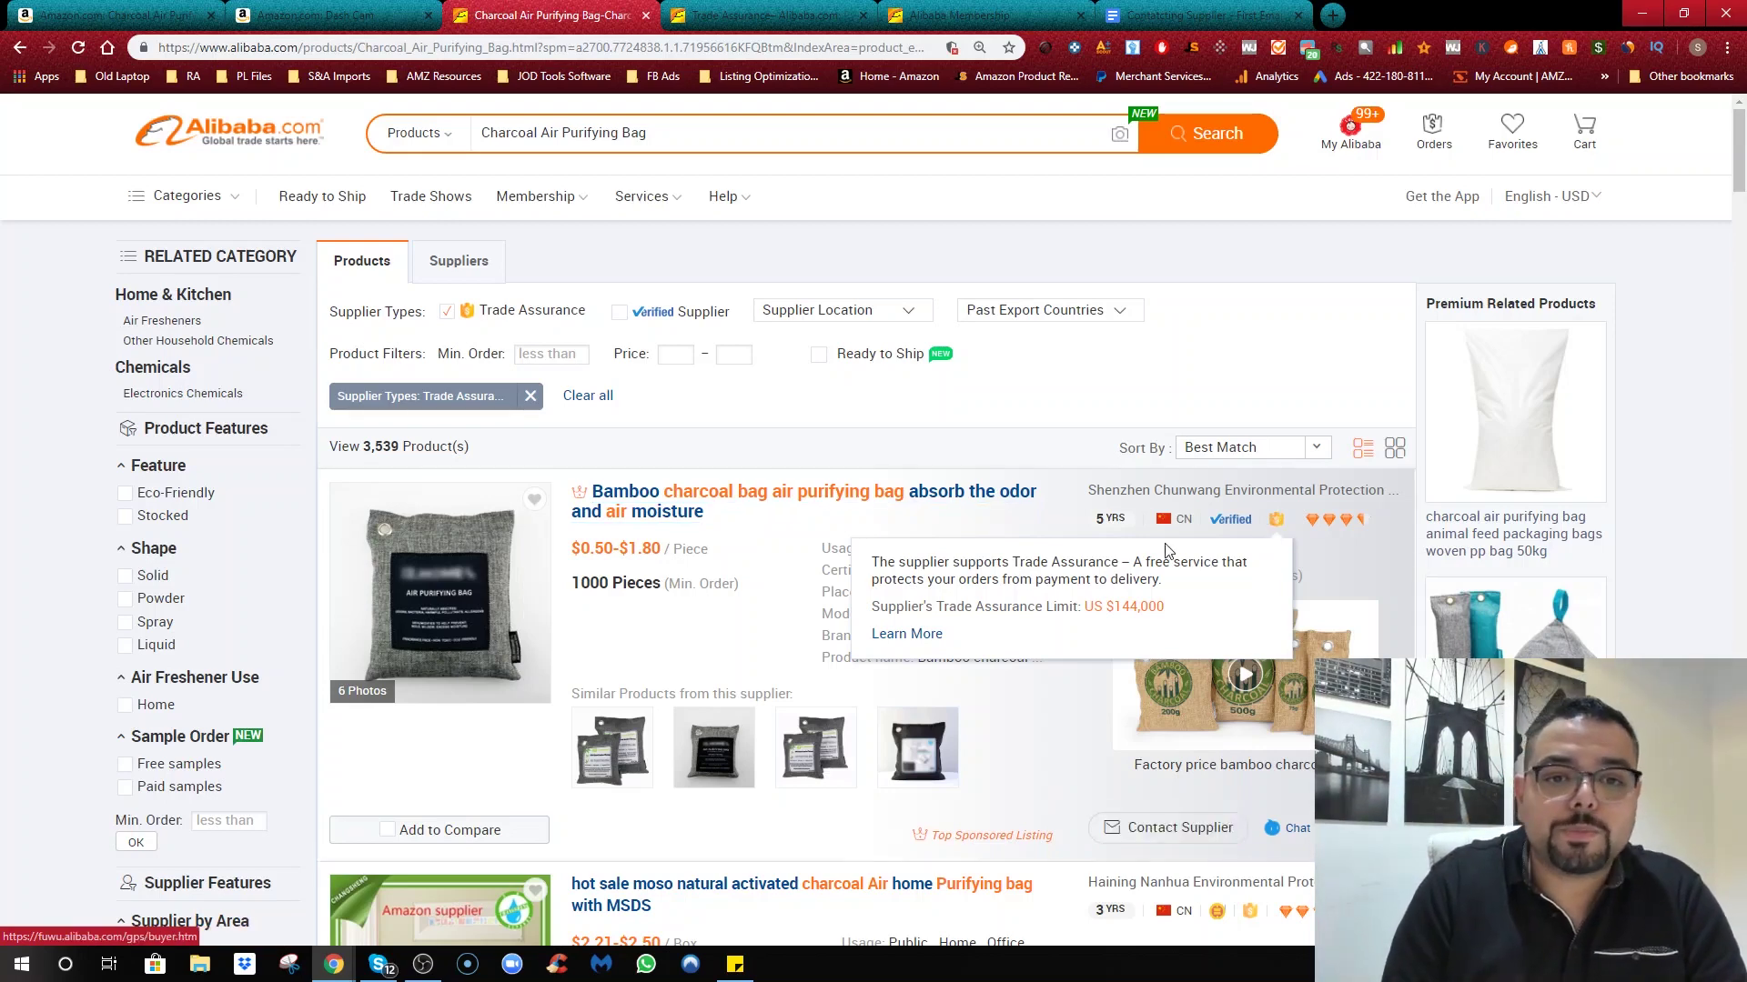
click(751, 20)
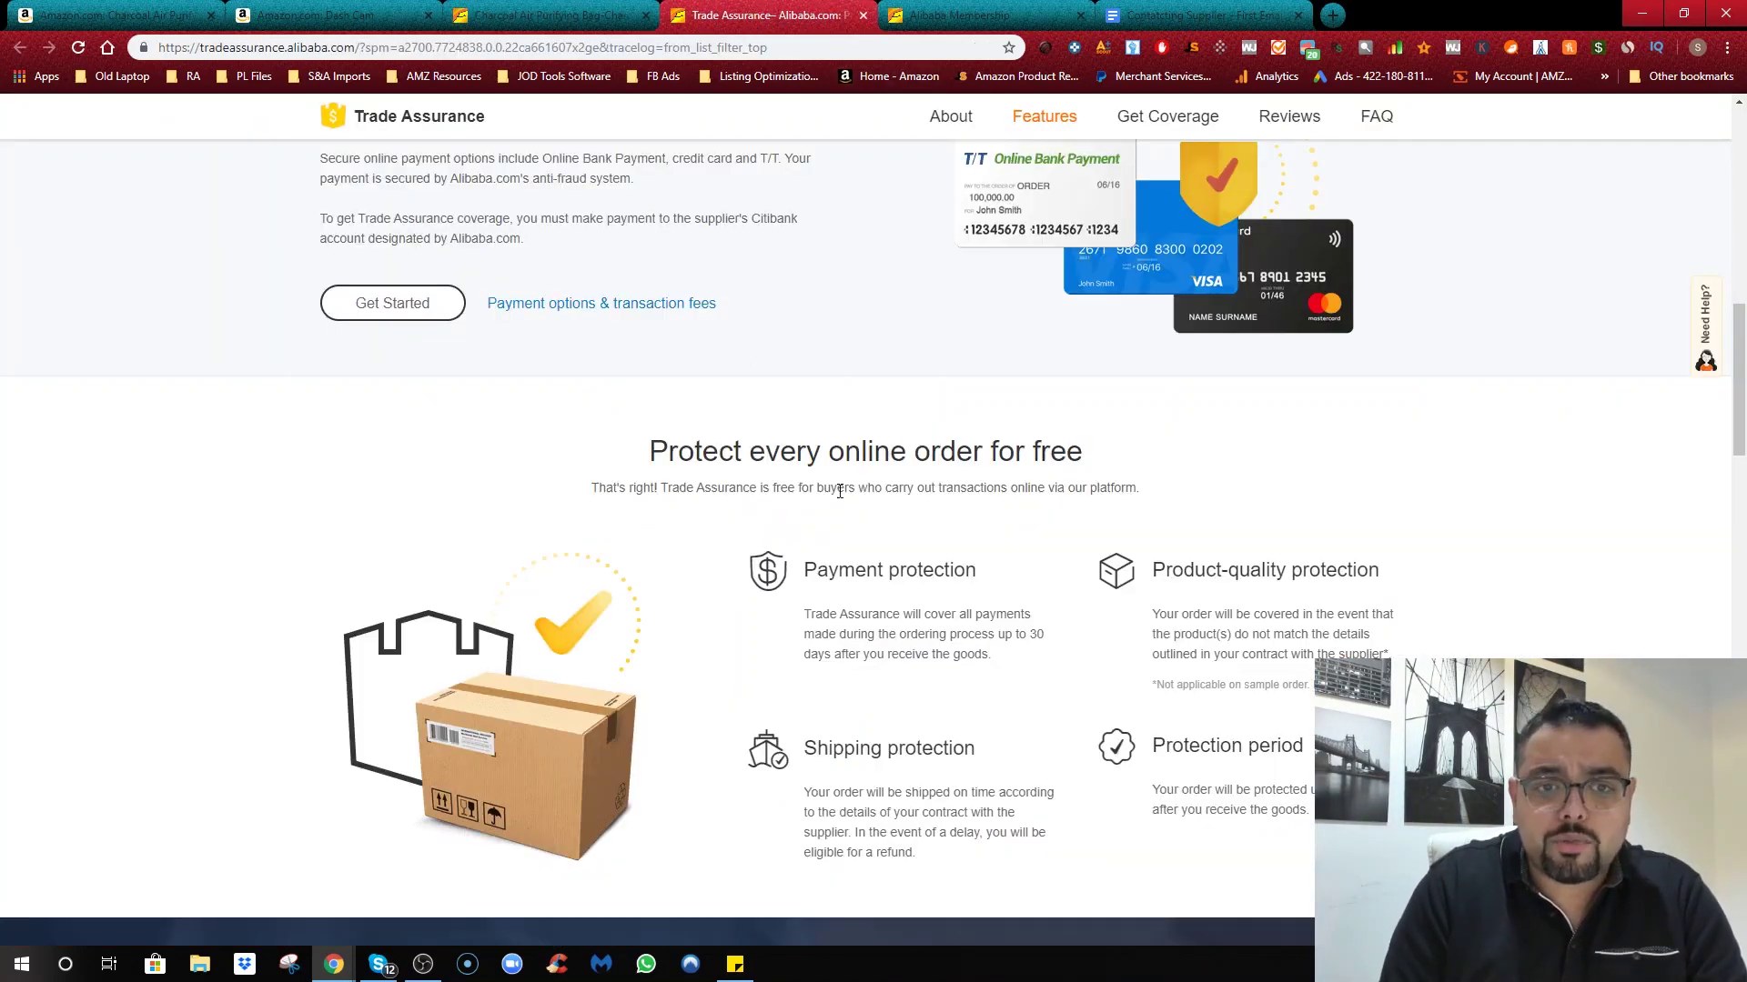
scroll(846, 491, up, 3)
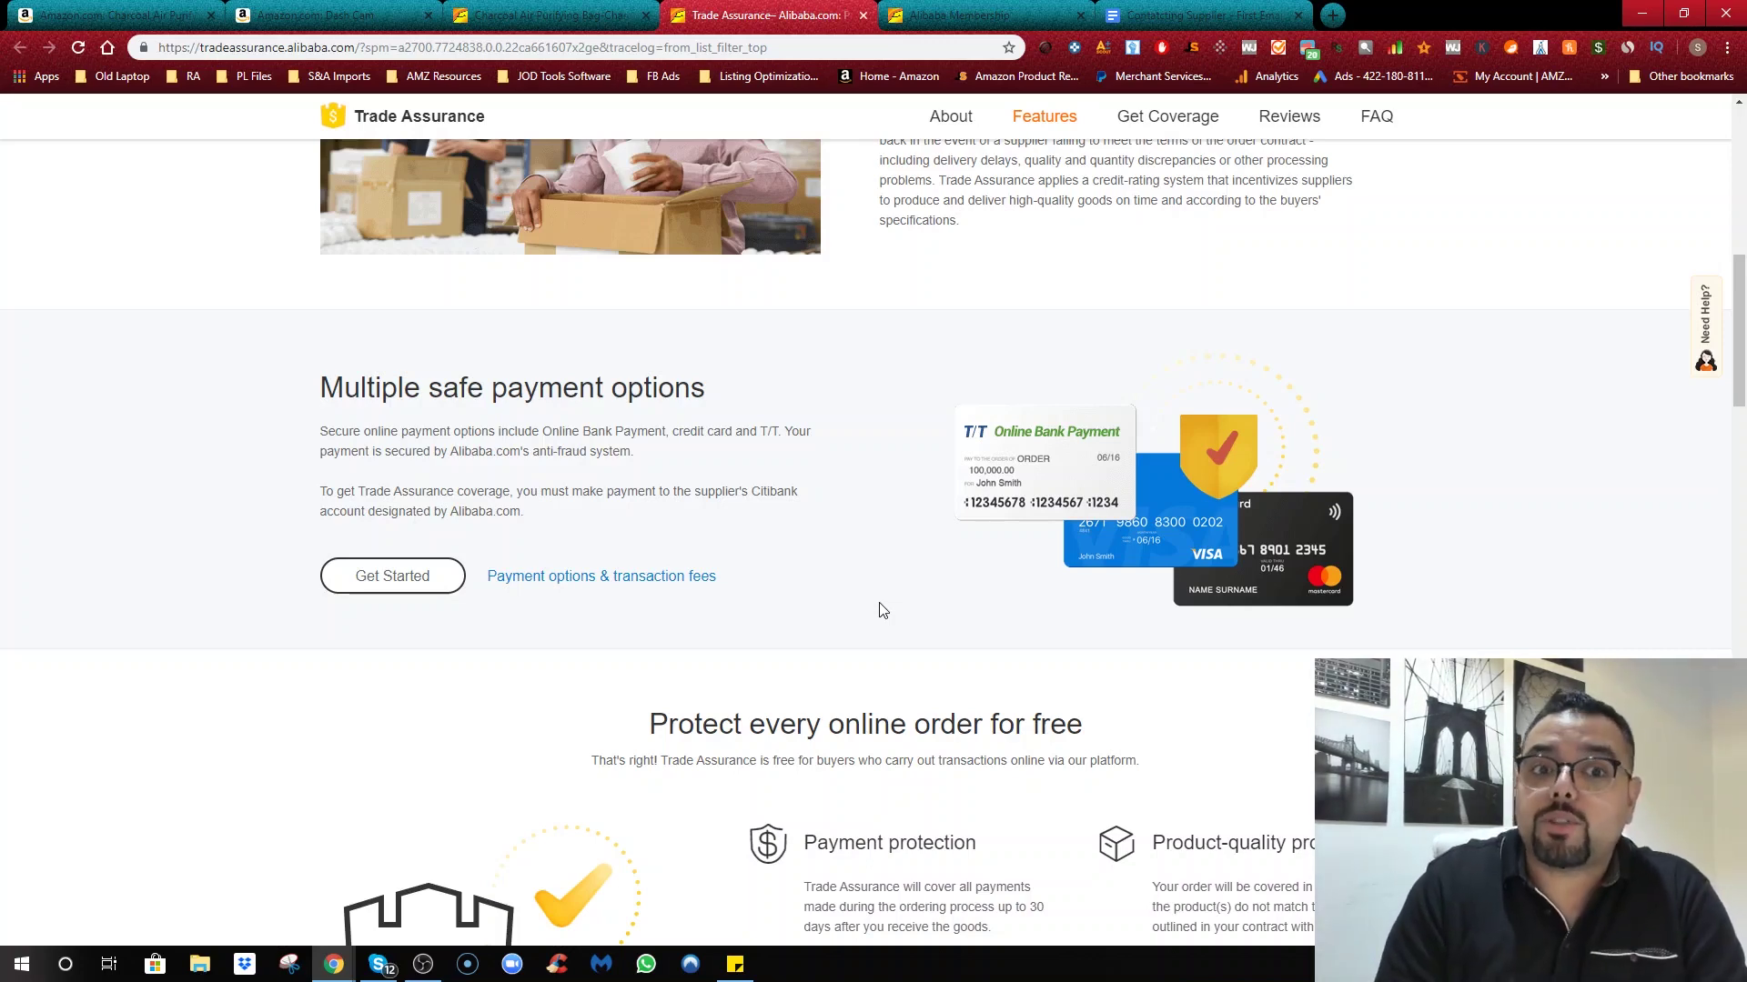
Step: Return to the charcoal bag results and additionally filter them to Verified Suppliers
key(ctrl+shift+Tab)
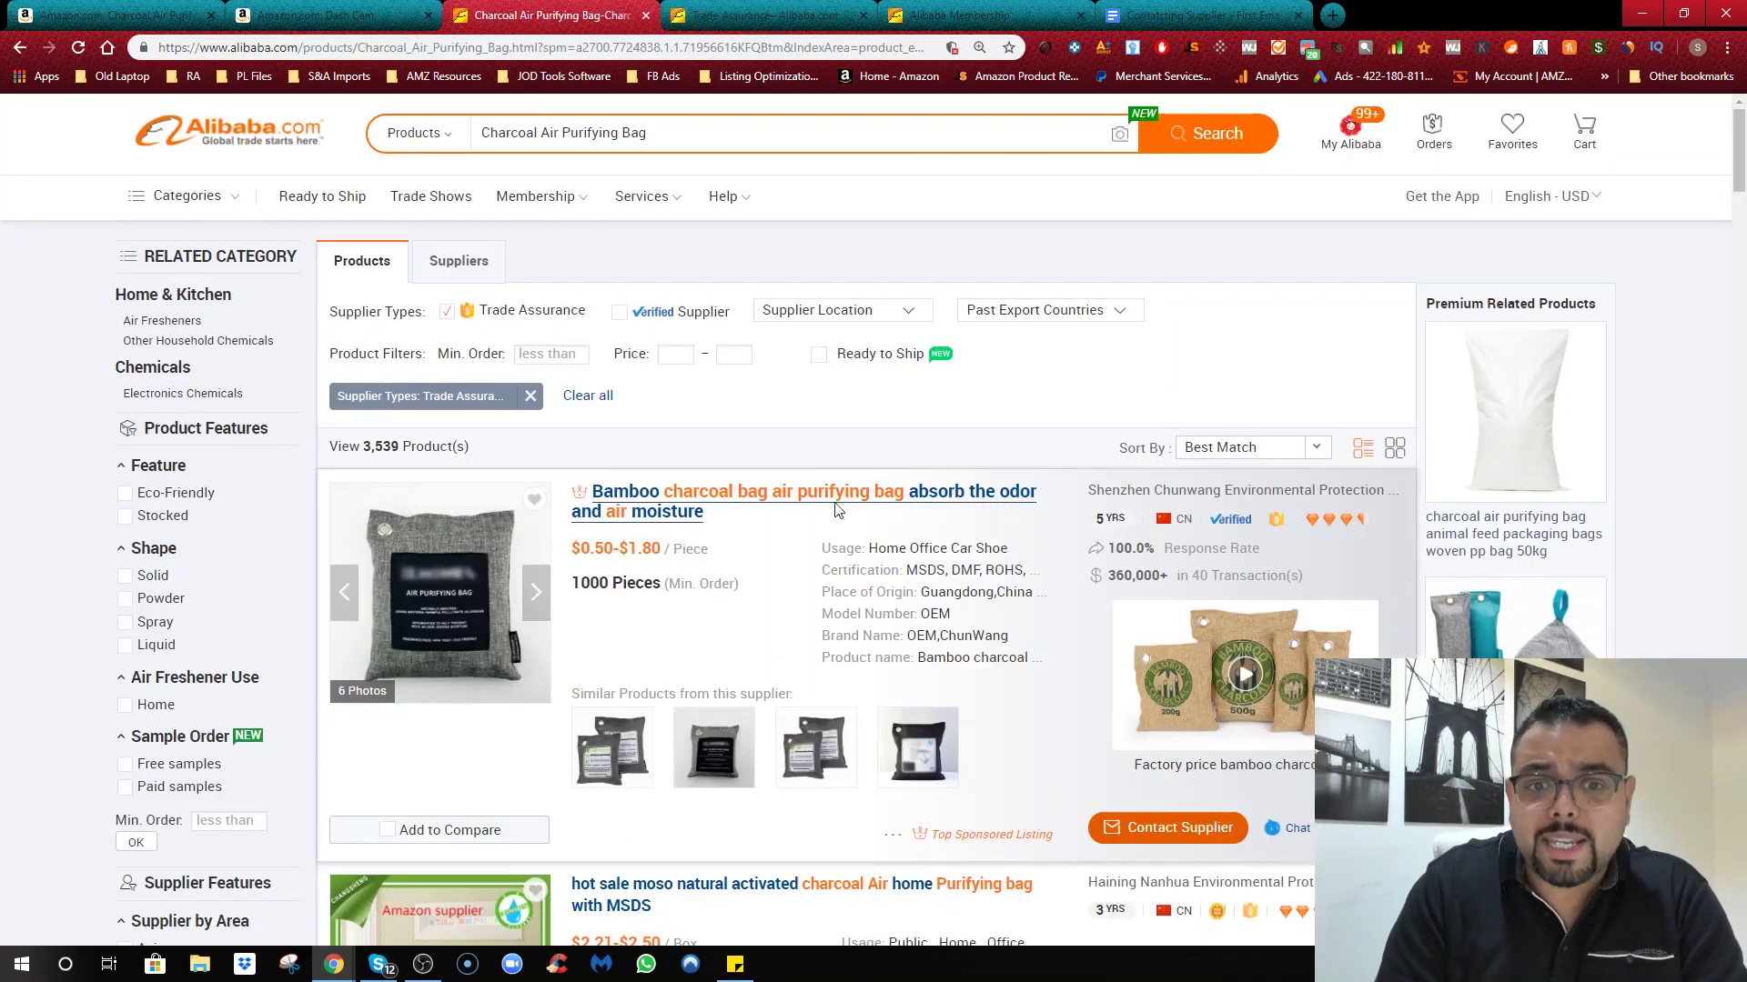
mouse_move(622, 319)
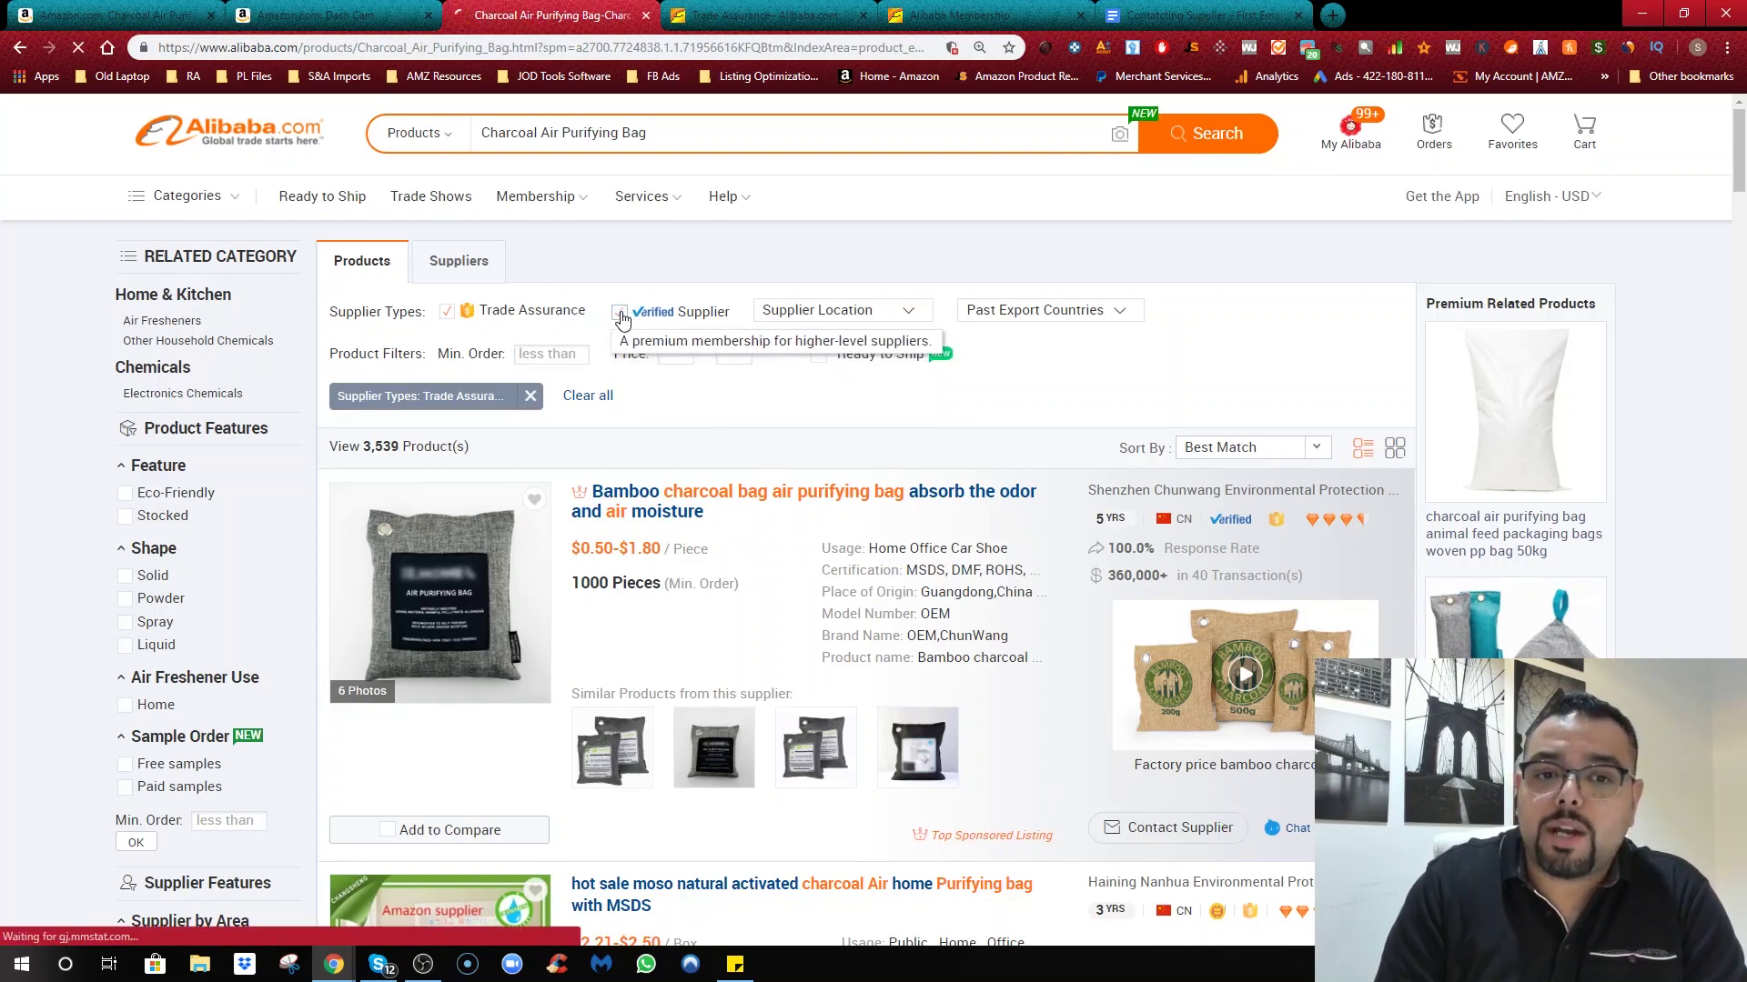
click(622, 317)
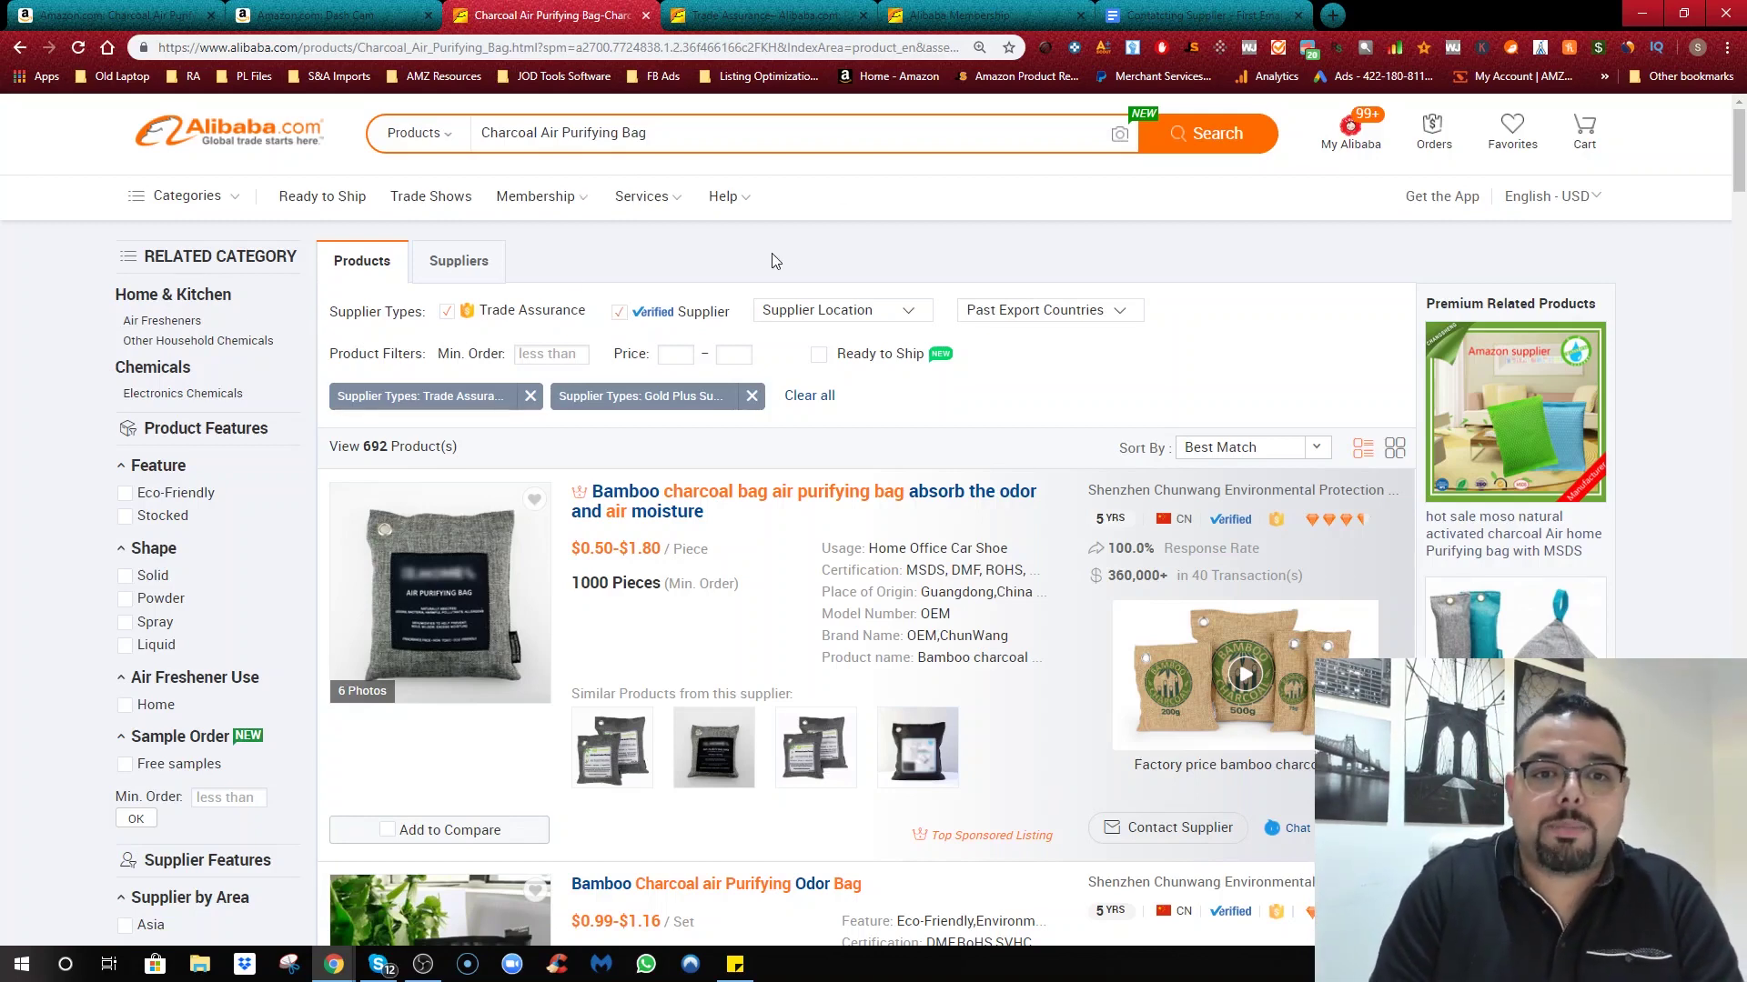
Step: Read the Alibaba Membership page's explanations of Gold Supplier and Verified Supplier and its section on independent third parties
key(ctrl+Tab)
key(ctrl+Tab)
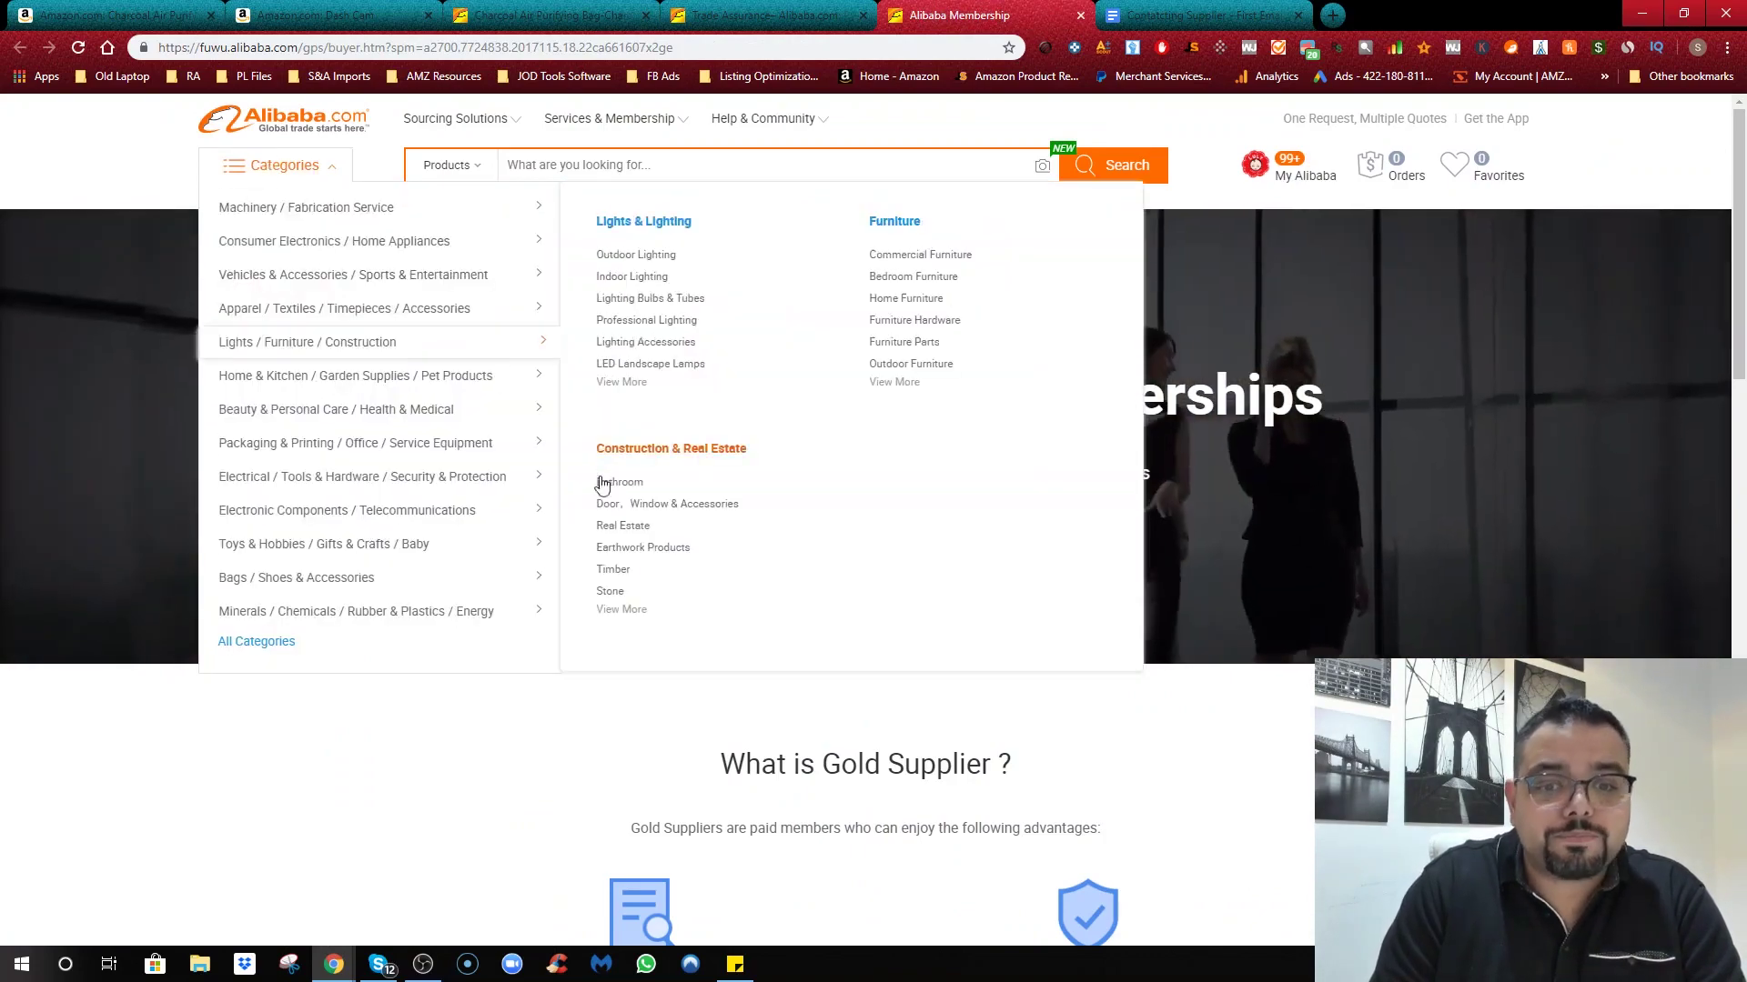
scroll(604, 488, down, 5)
scroll(795, 604, down, 3)
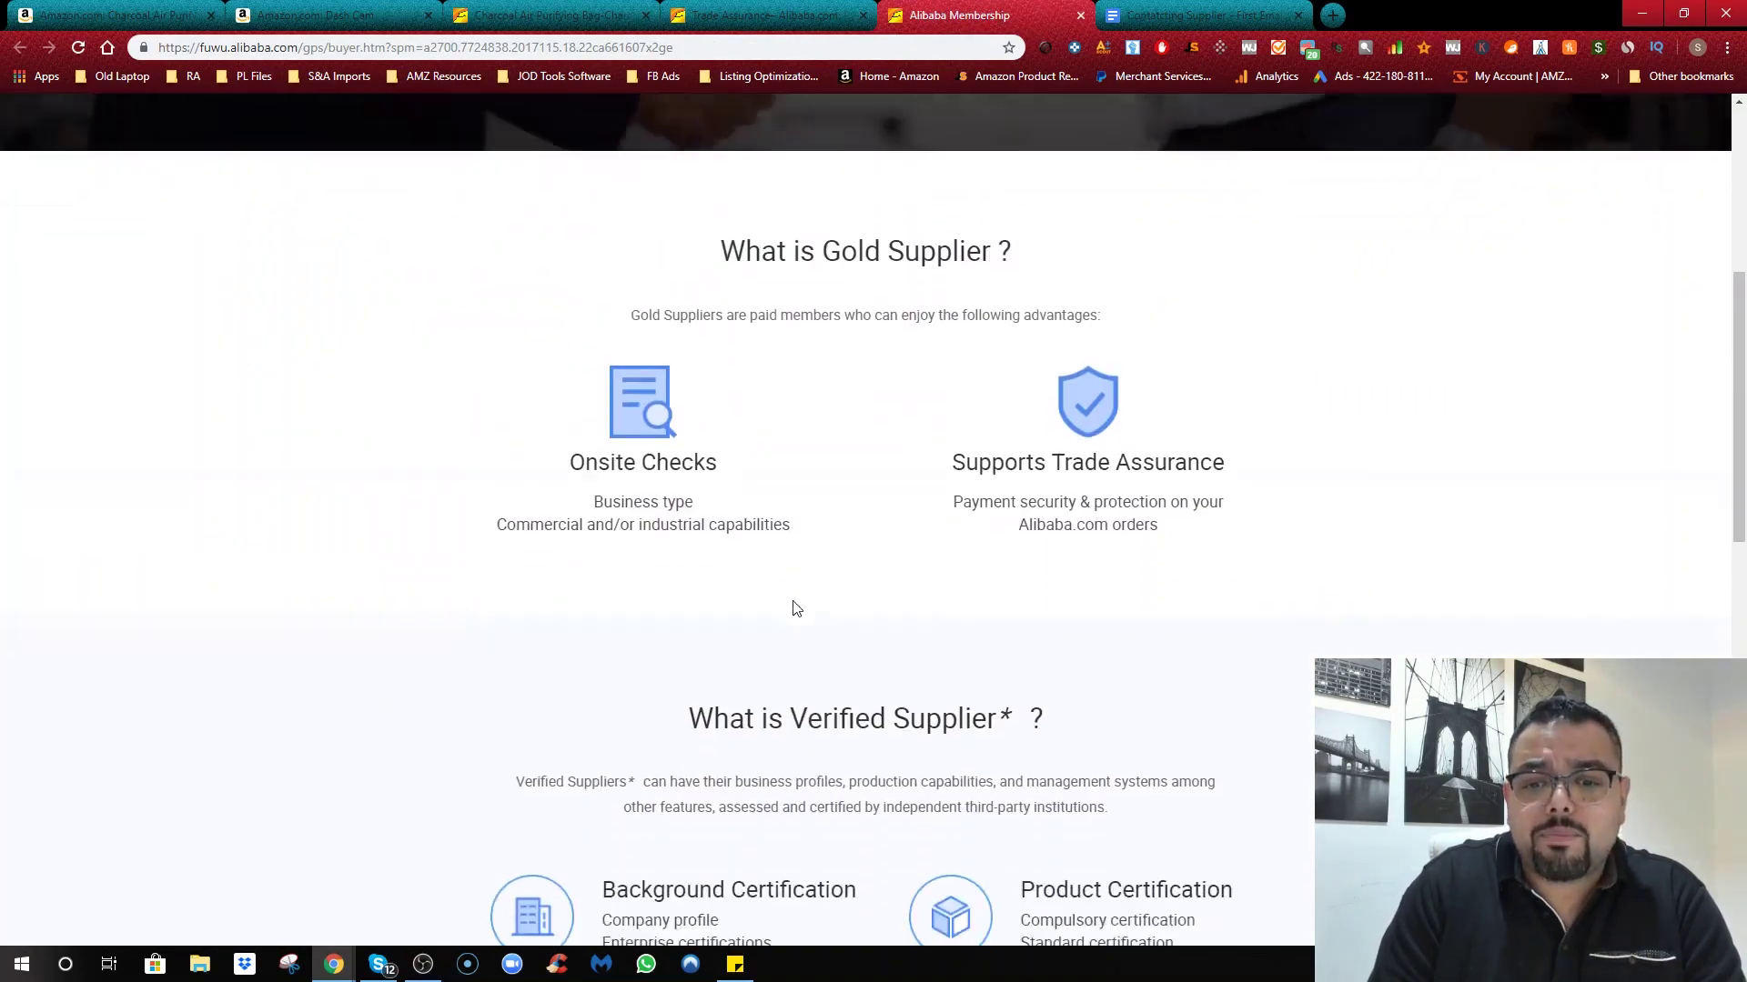
drag(677, 519, 744, 511)
scroll(800, 441, up, 6)
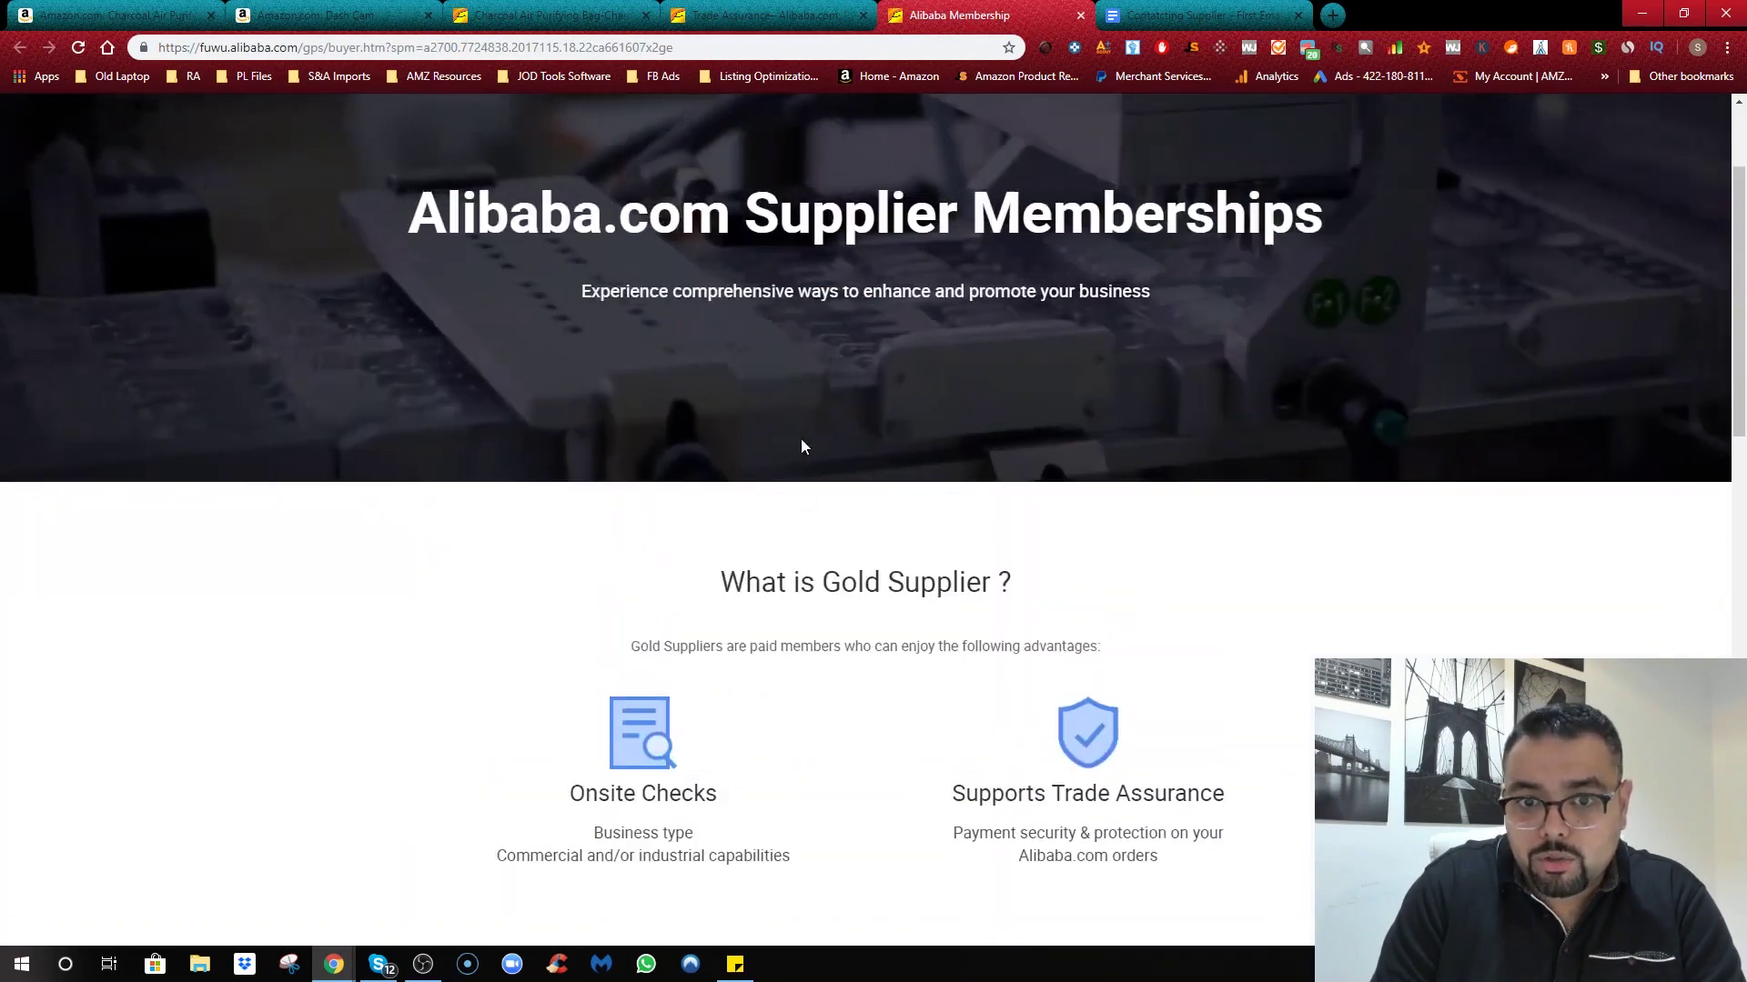
scroll(753, 527, down, 5)
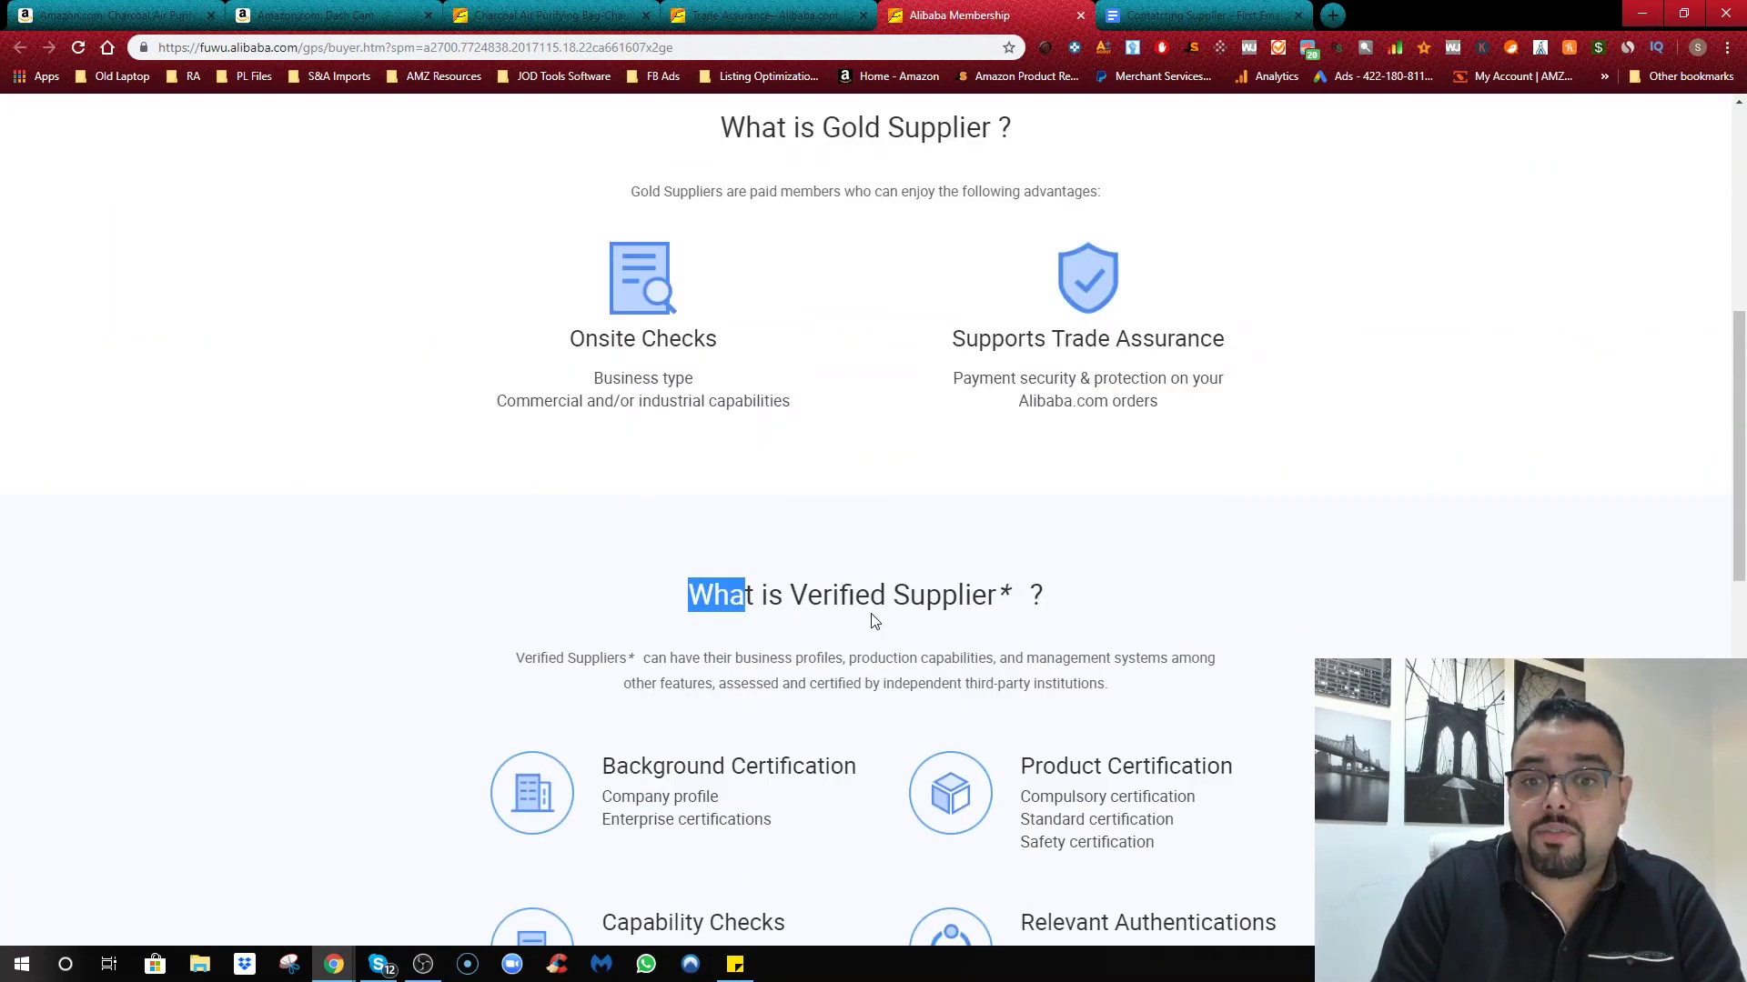
scroll(768, 647, down, 3)
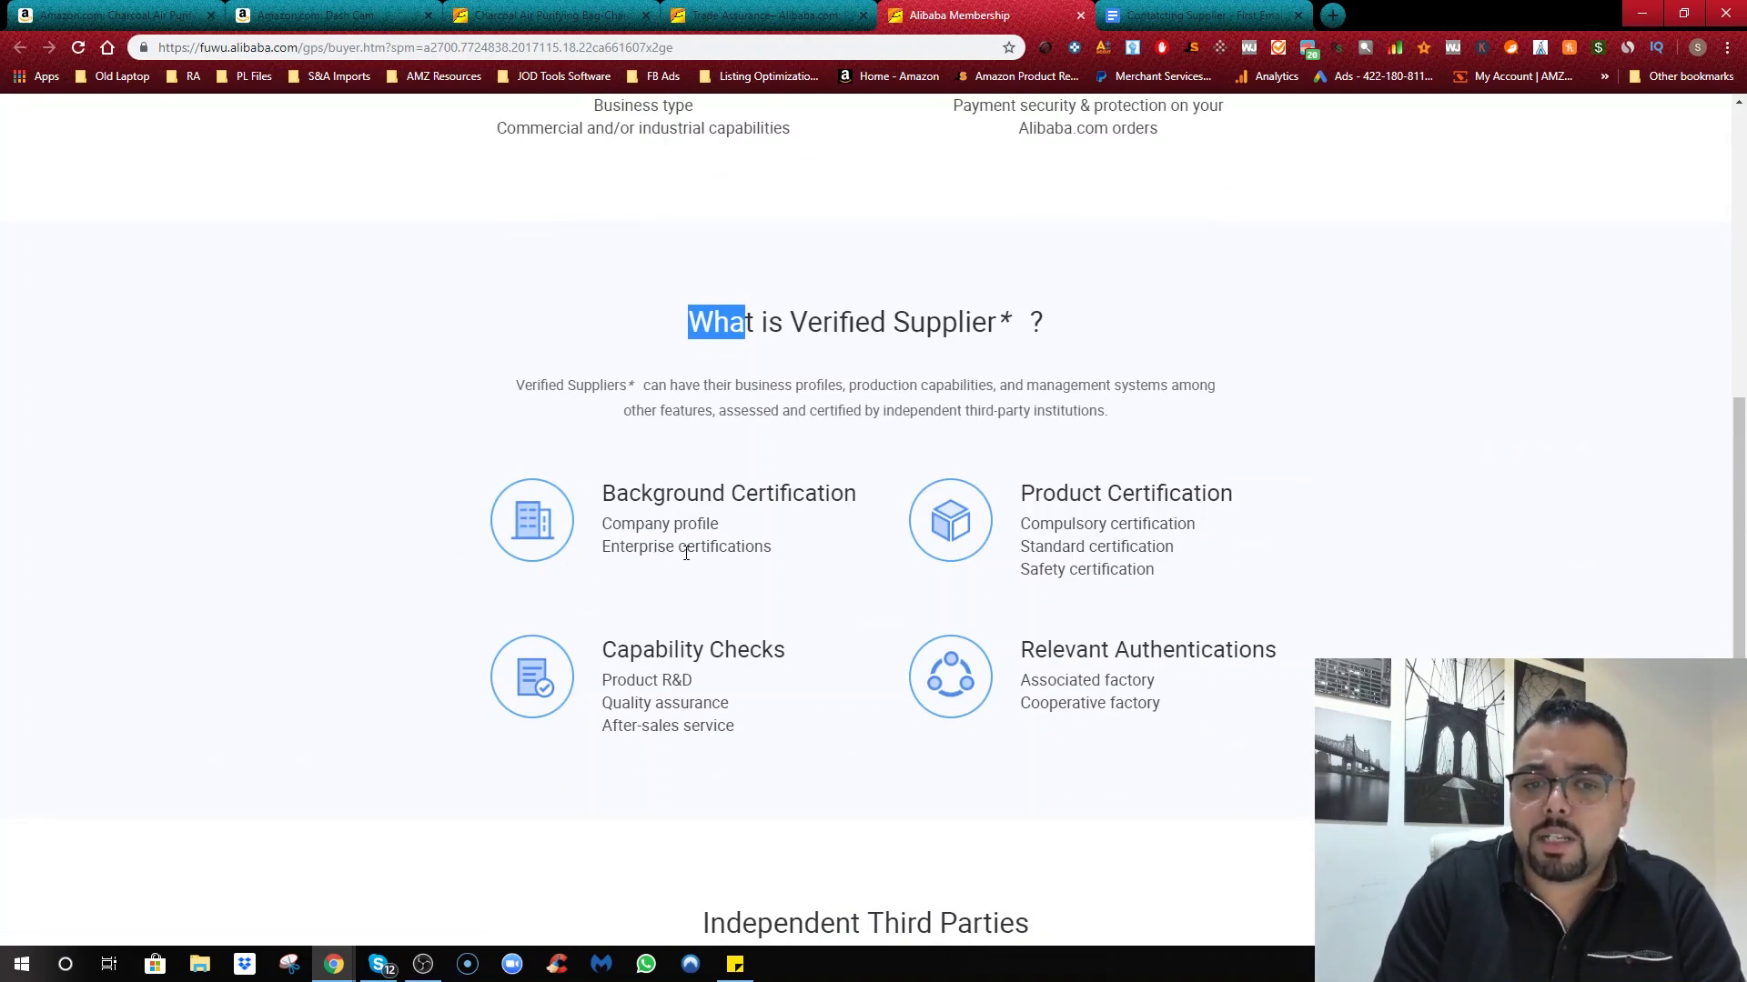
scroll(669, 615, down, 1)
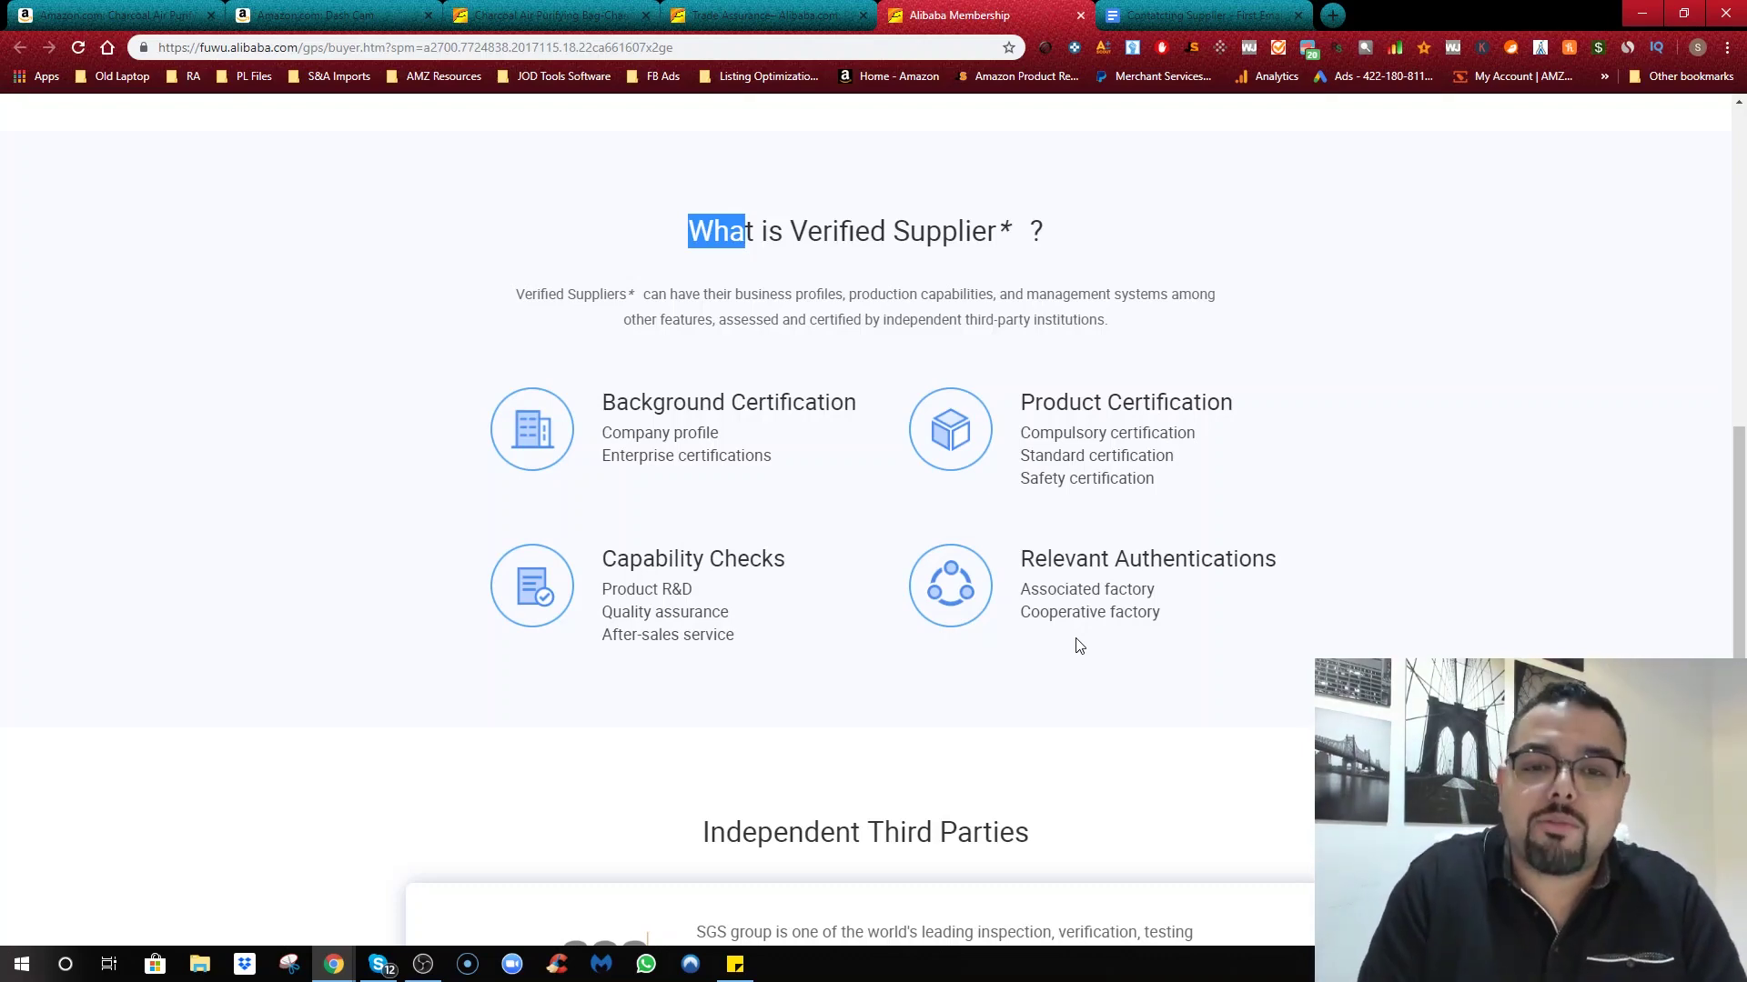
scroll(928, 696, down, 3)
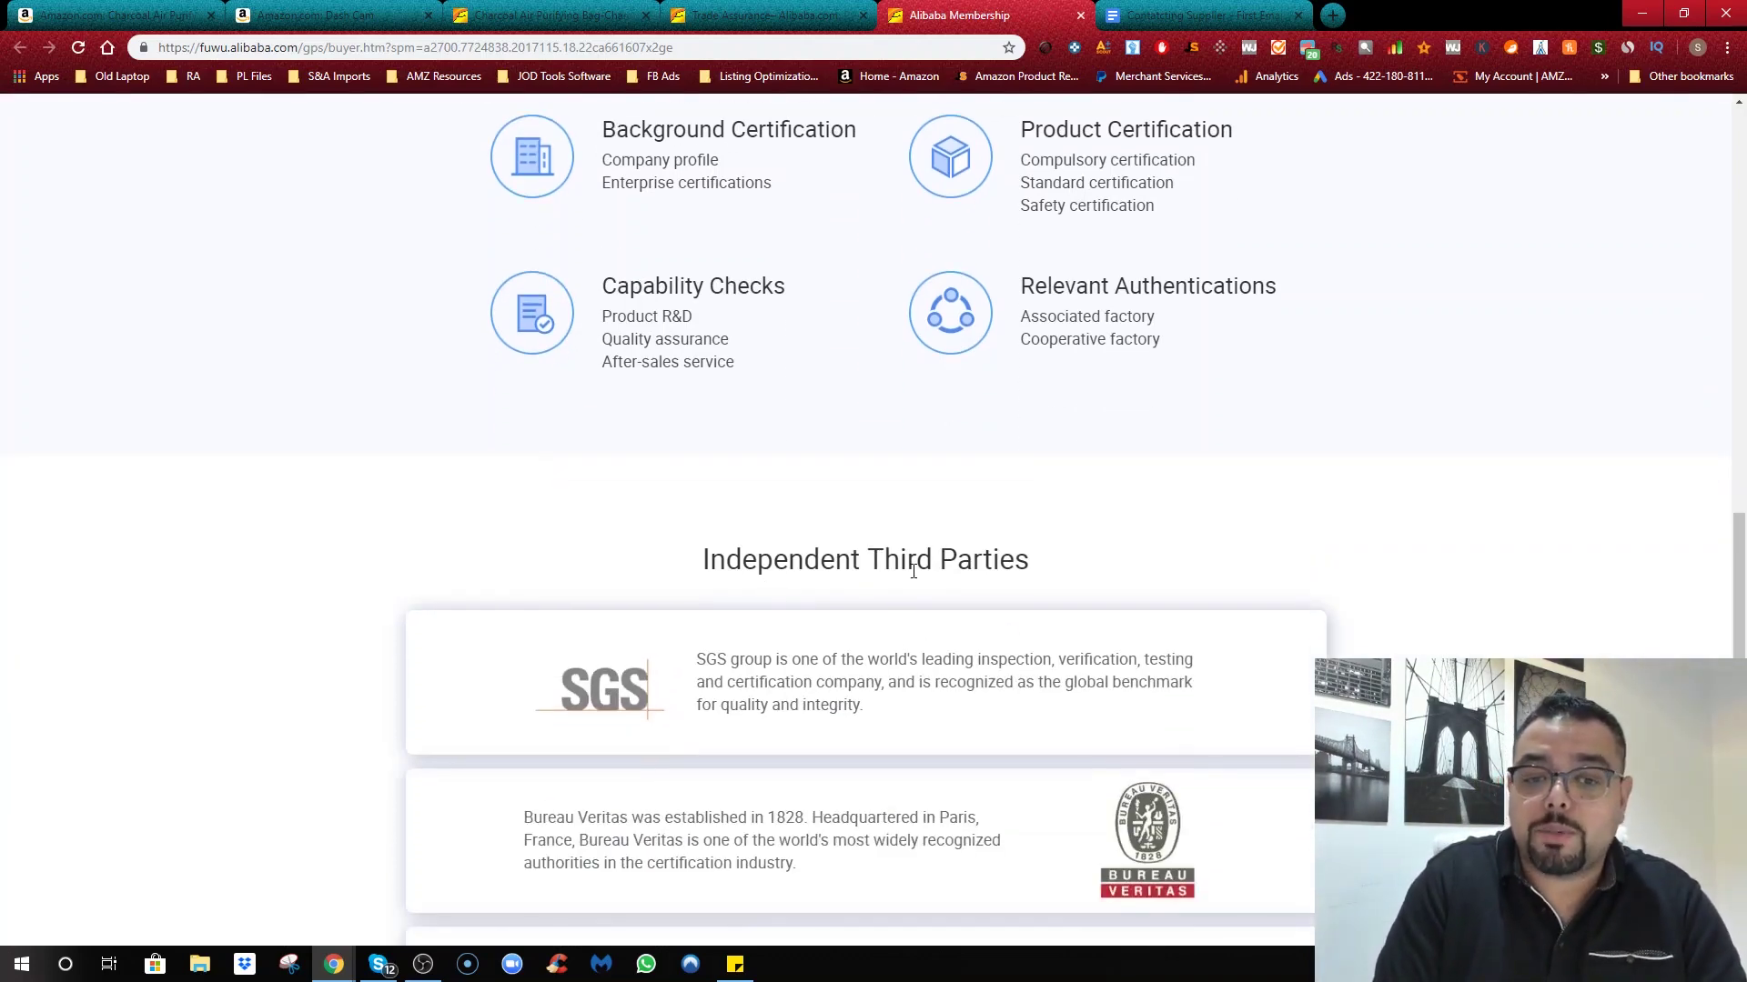
scroll(913, 571, down, 4)
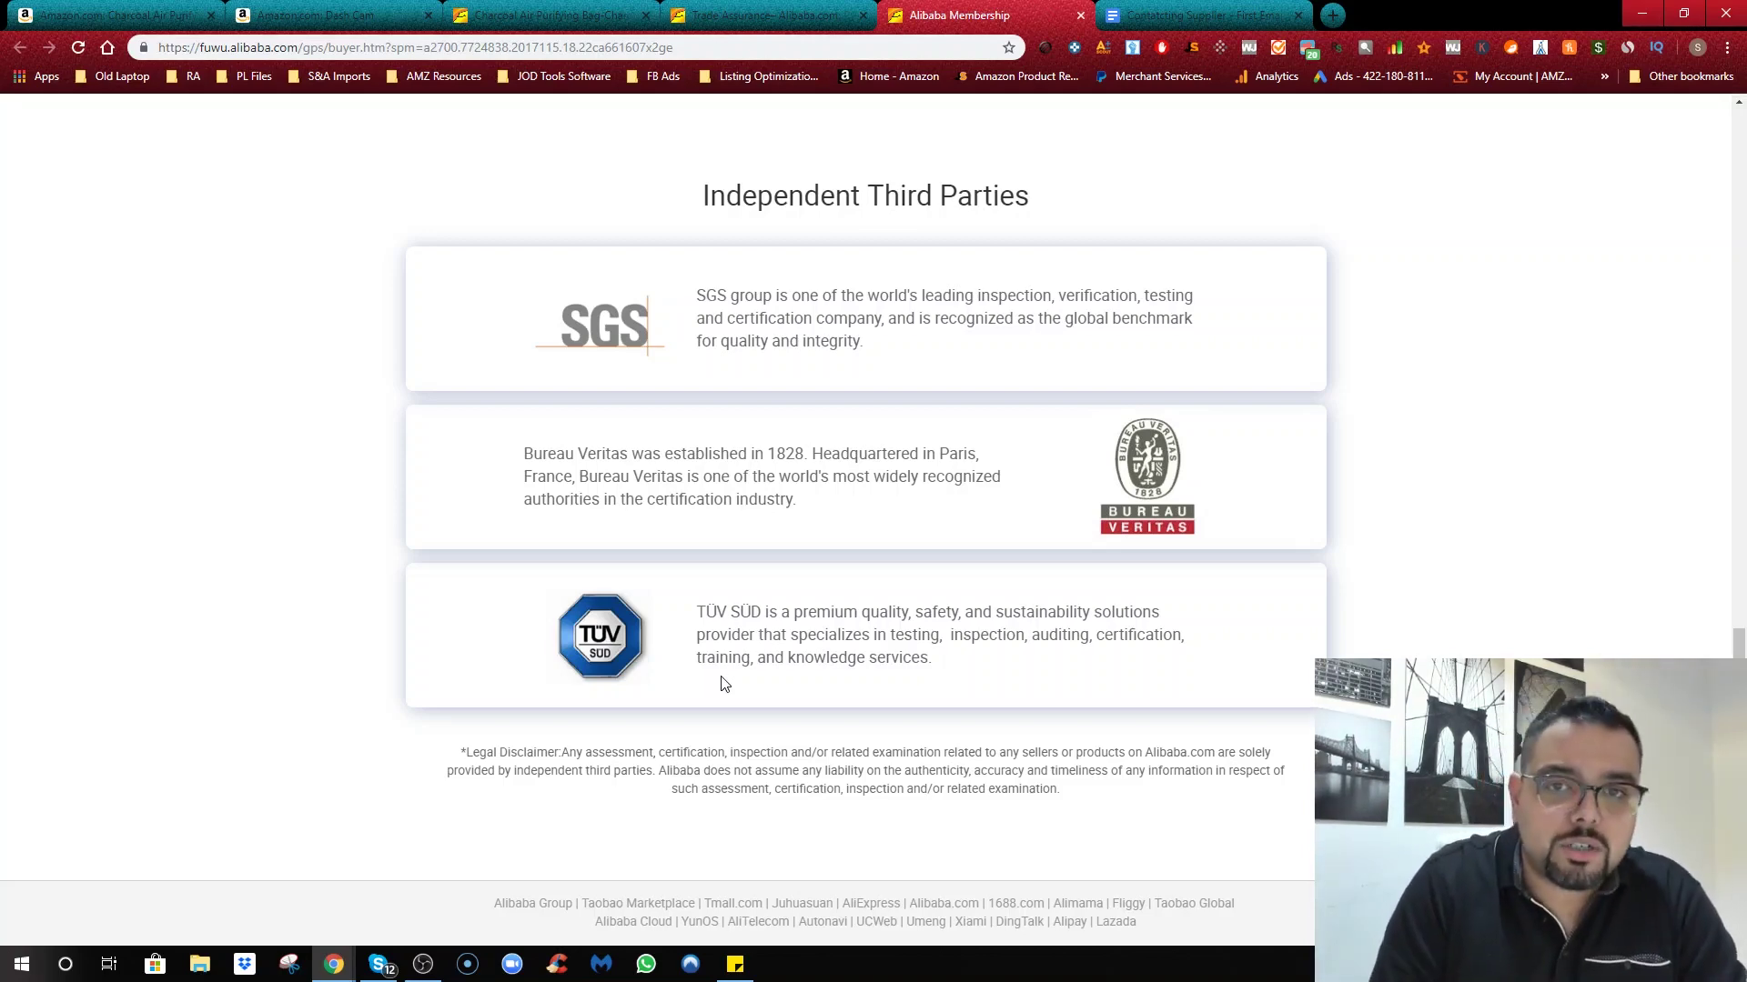
Step: Revisit the Gold Supplier explanation on the Alibaba Membership page
scroll(838, 663, up, 3)
click(509, 14)
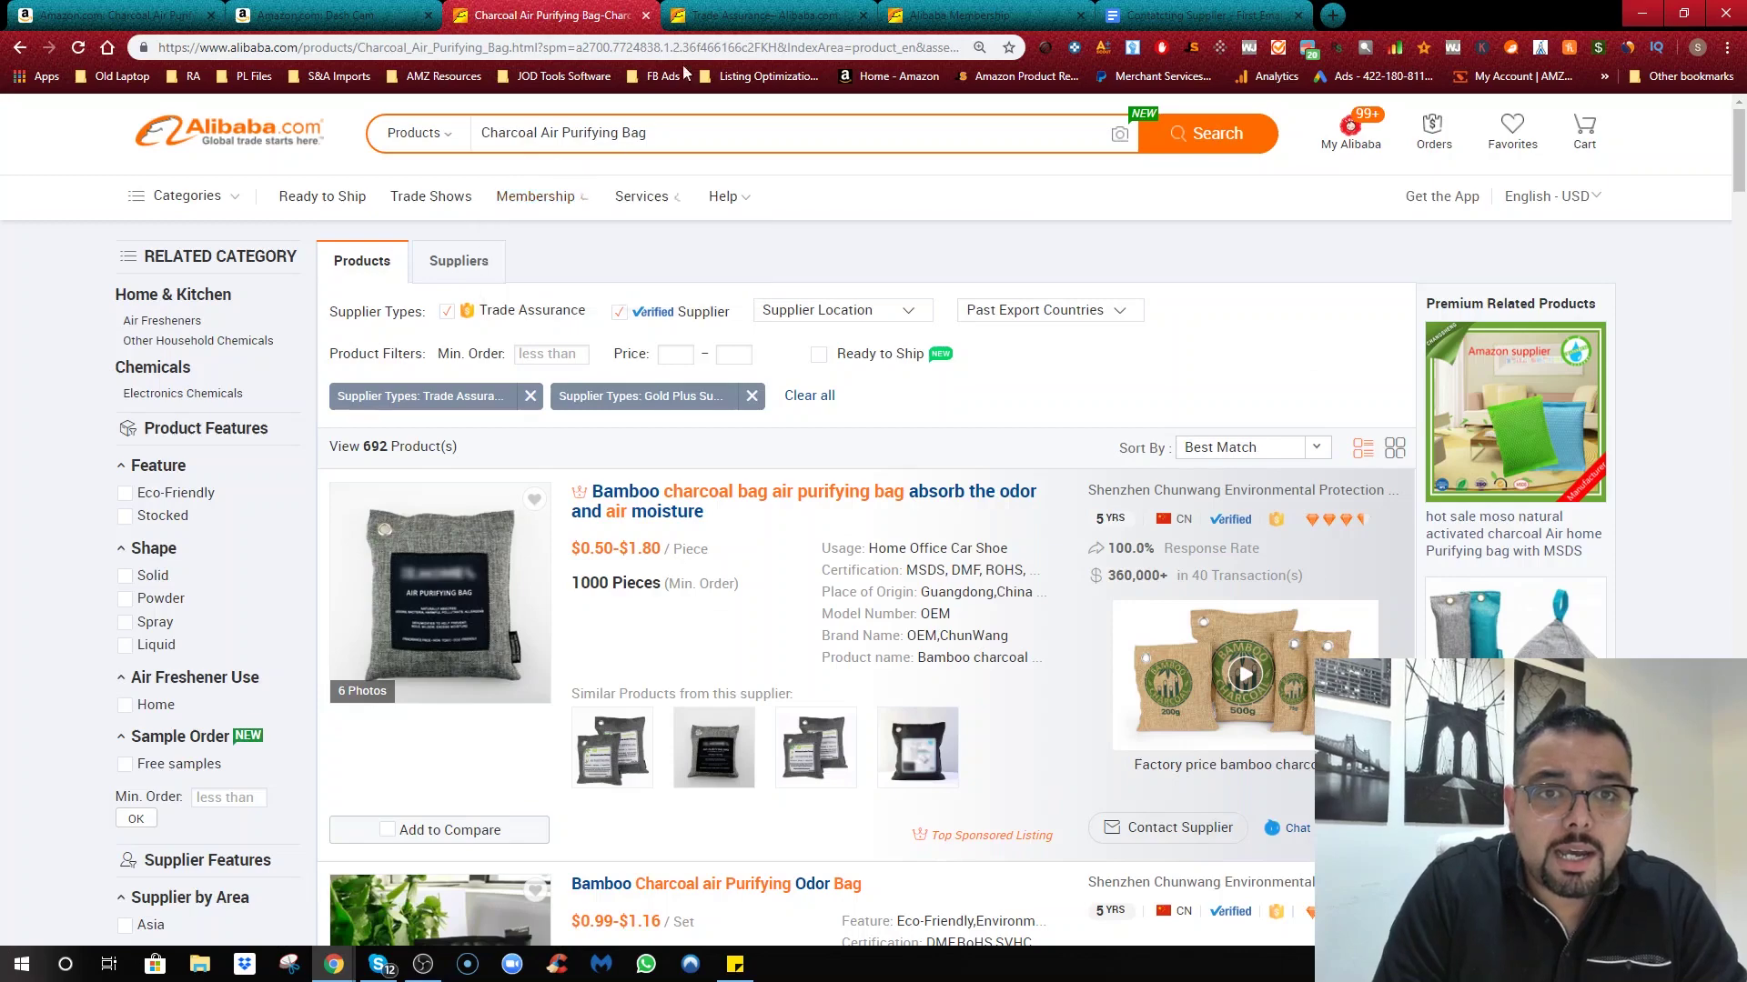
click(718, 14)
click(959, 15)
scroll(777, 450, up, 10)
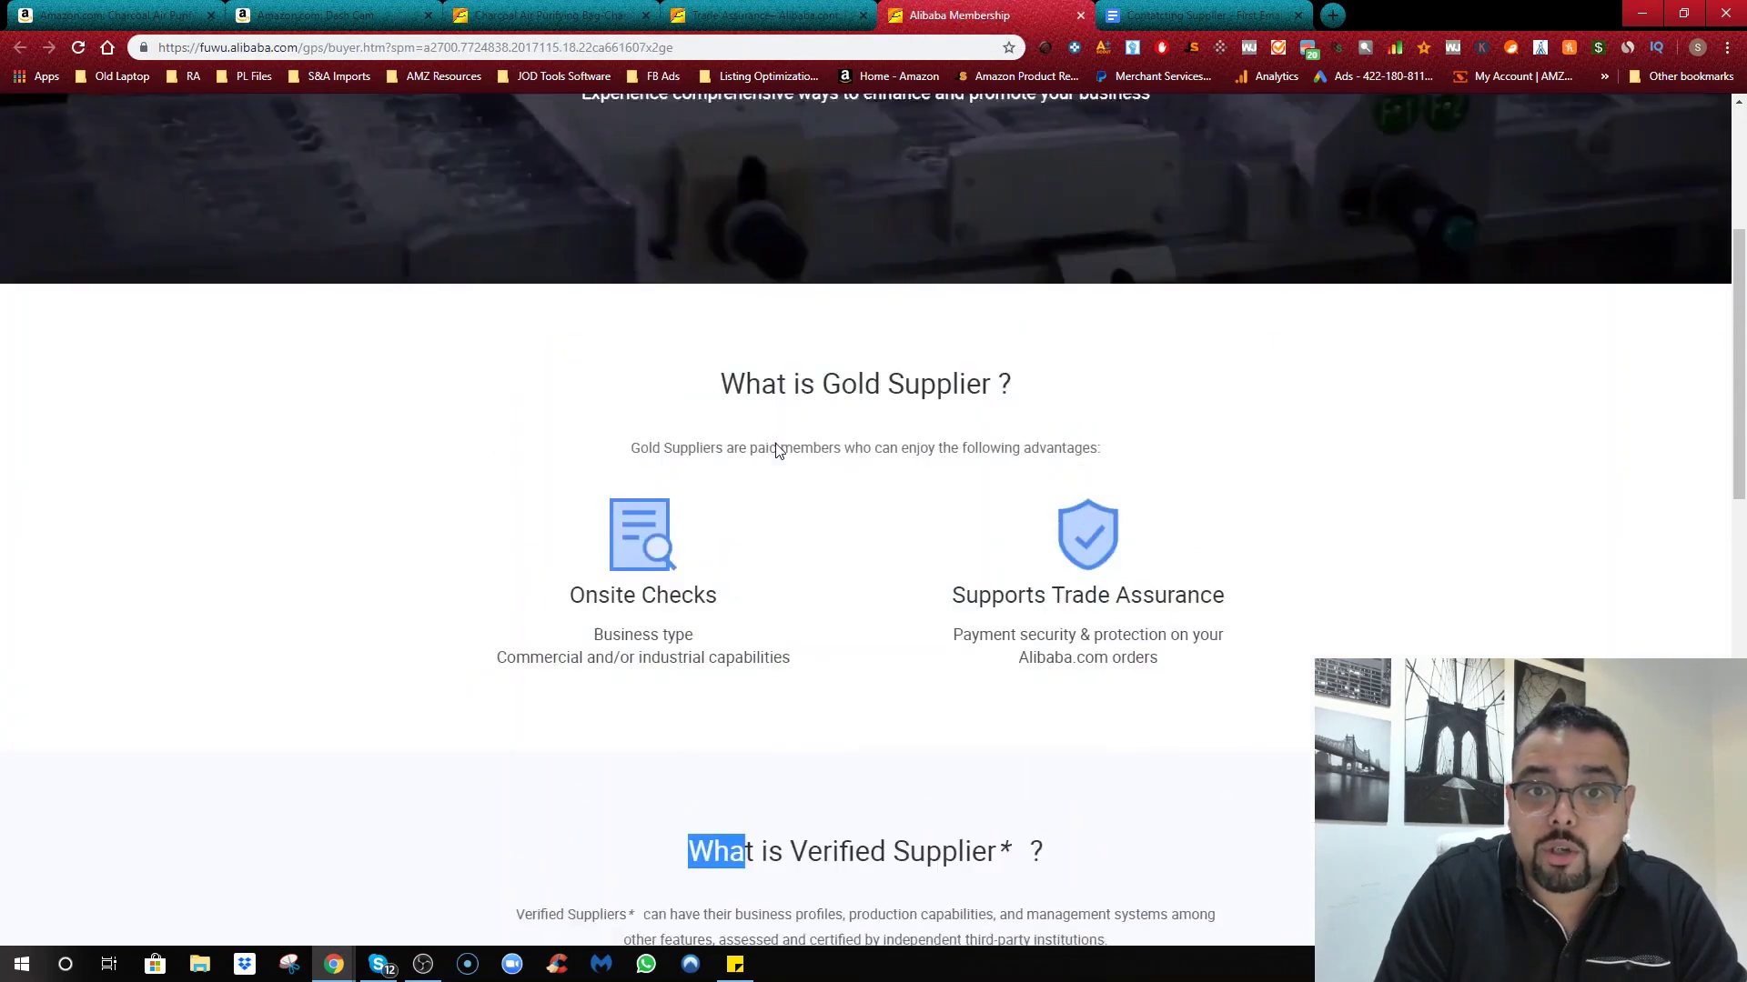
scroll(760, 445, up, 1)
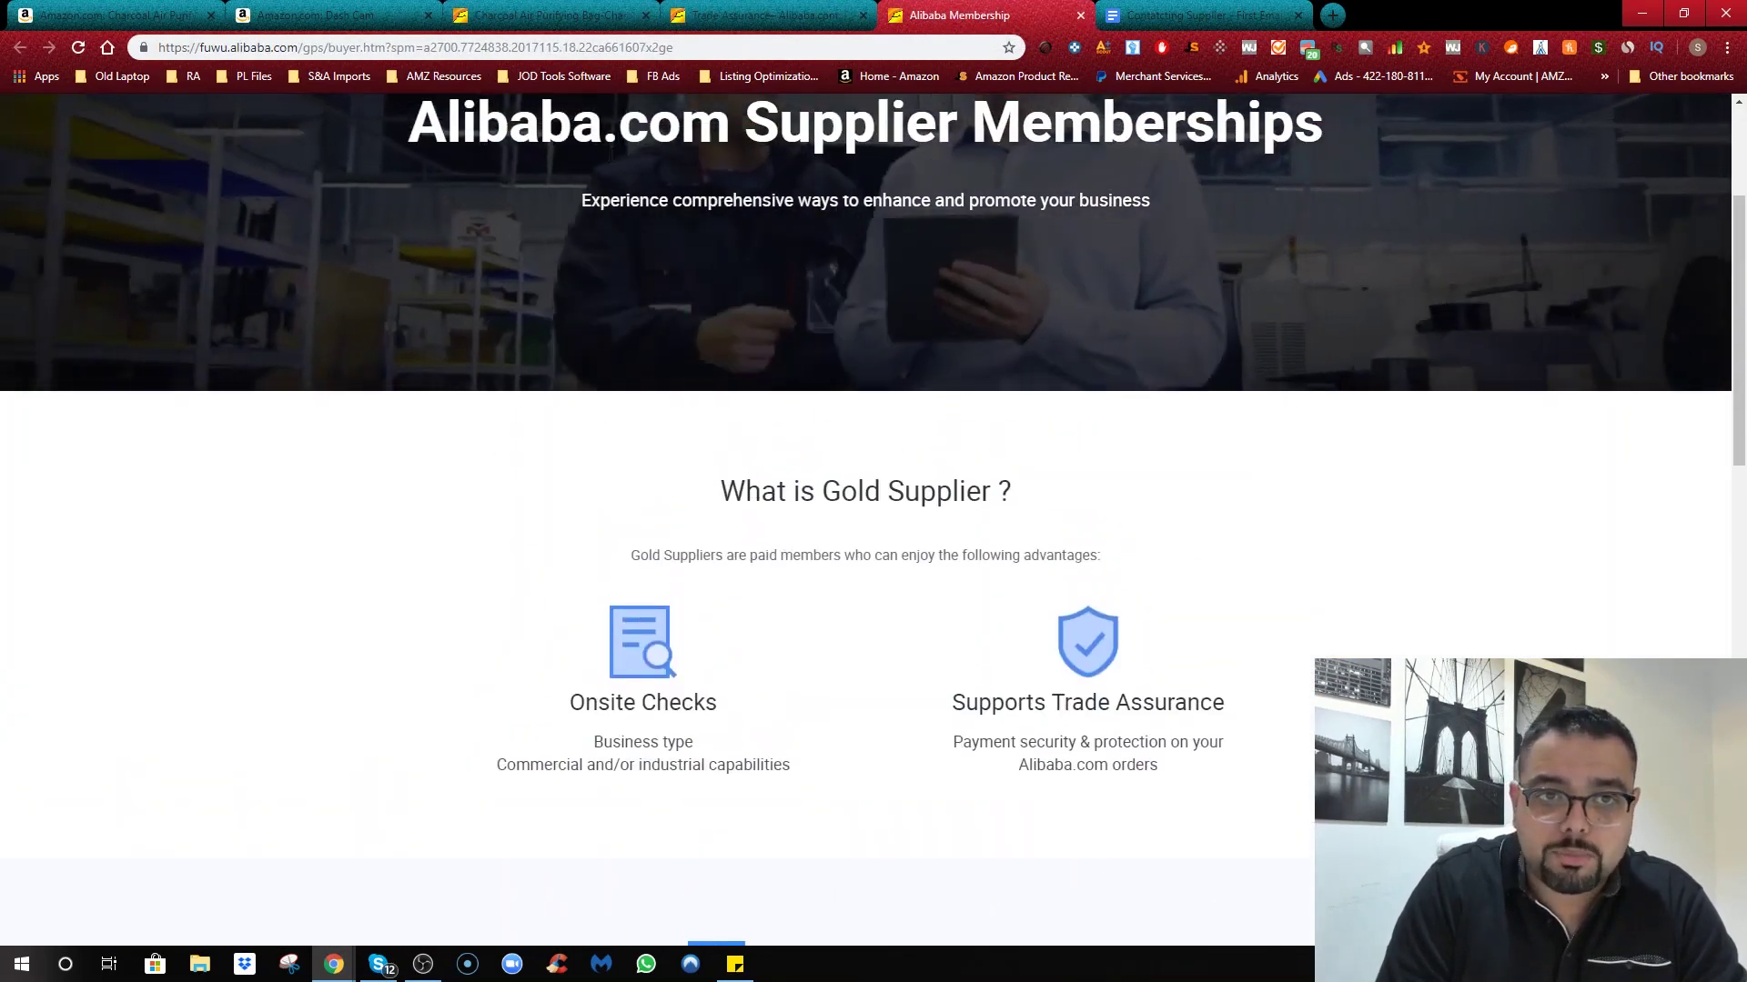
Step: Check the first listed supplier's response rate and the number of products in the filtered charcoal bag results
click(583, 15)
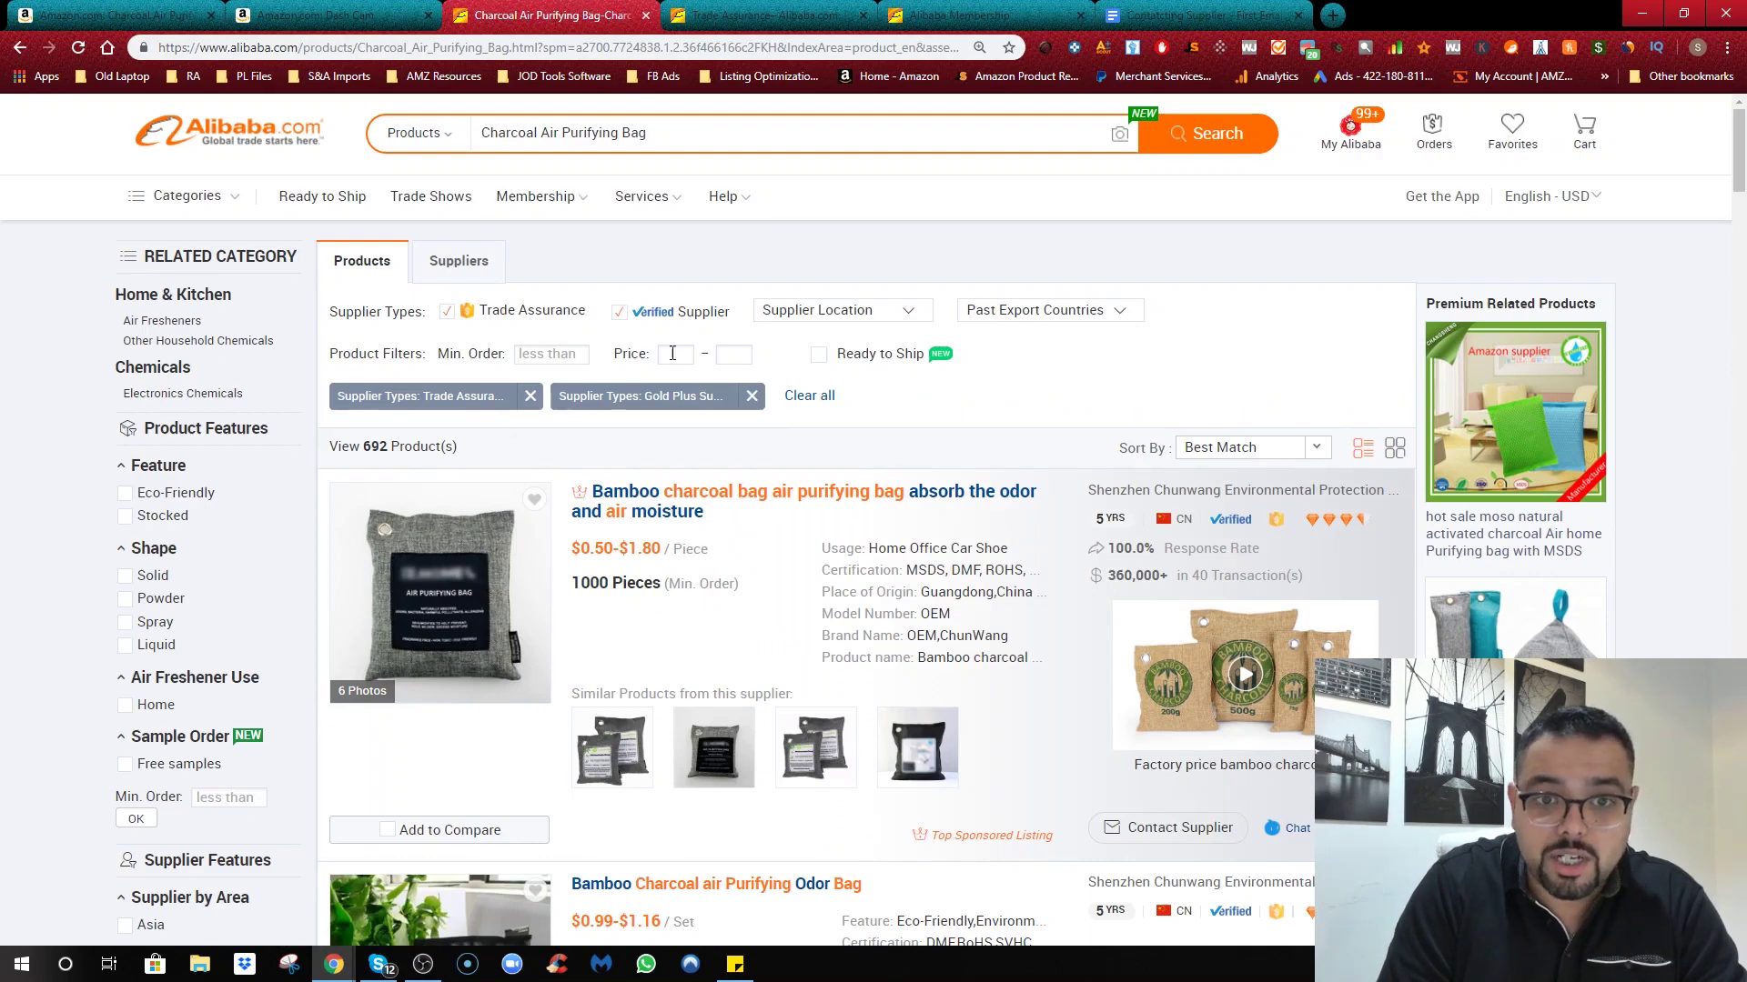
mouse_move(1125, 546)
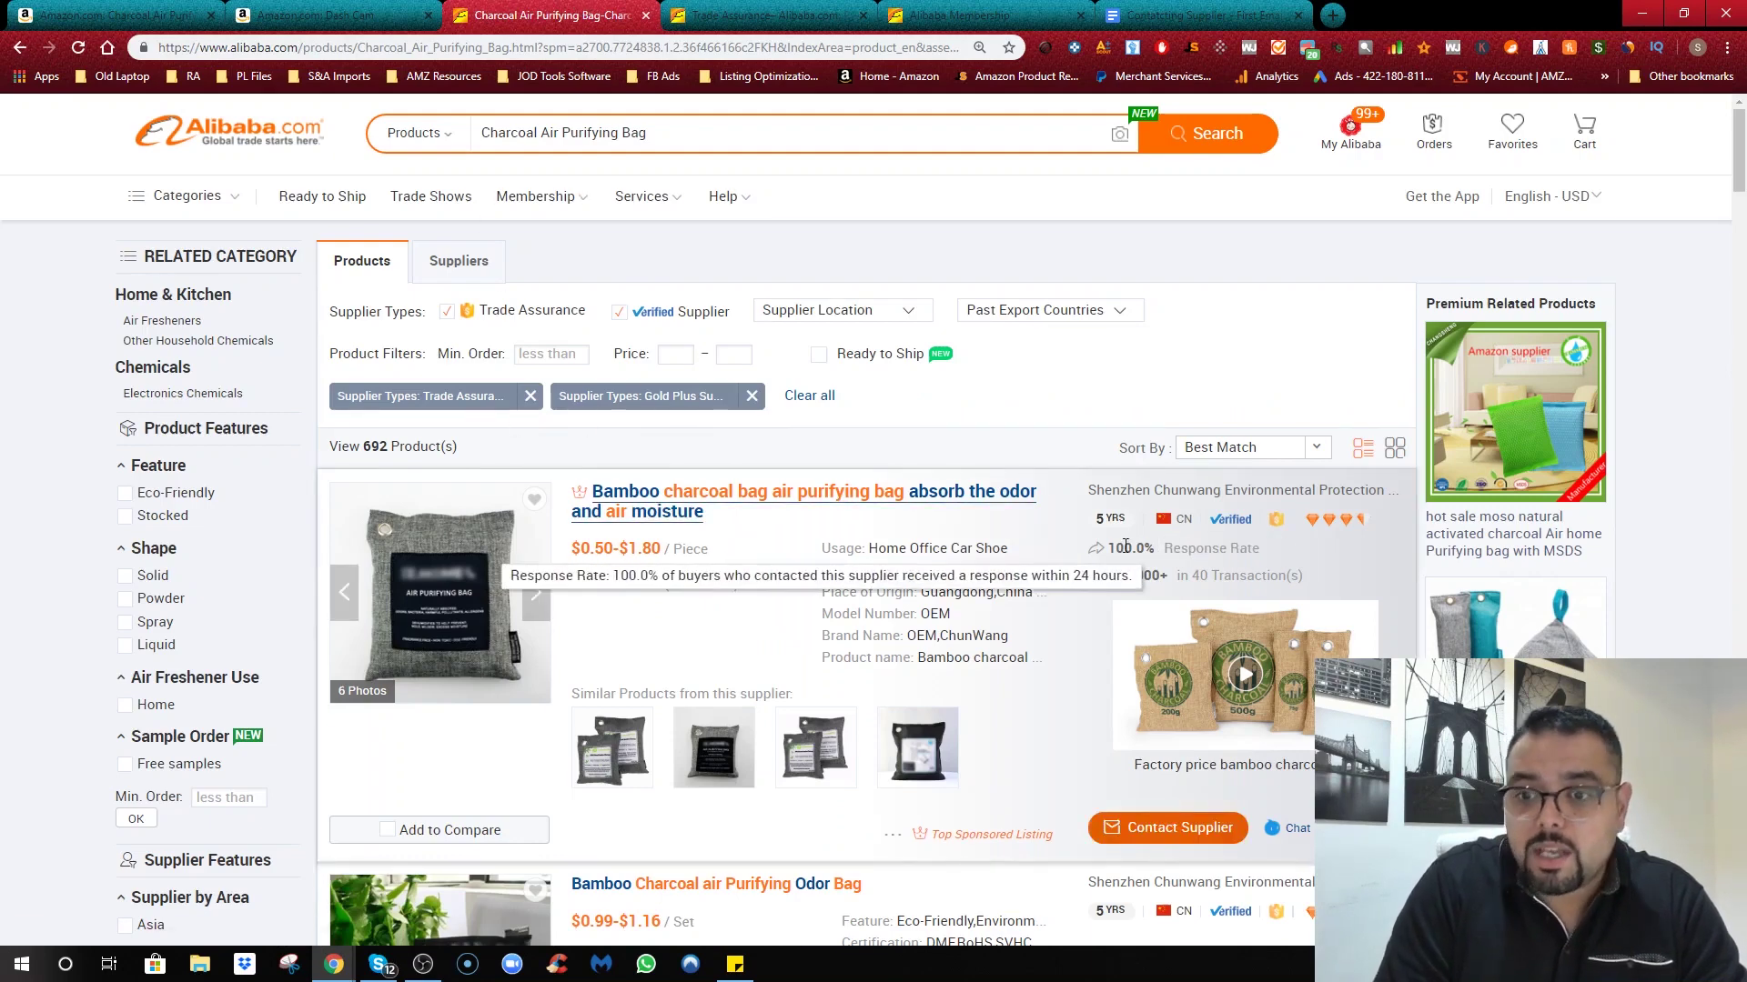
click(1024, 20)
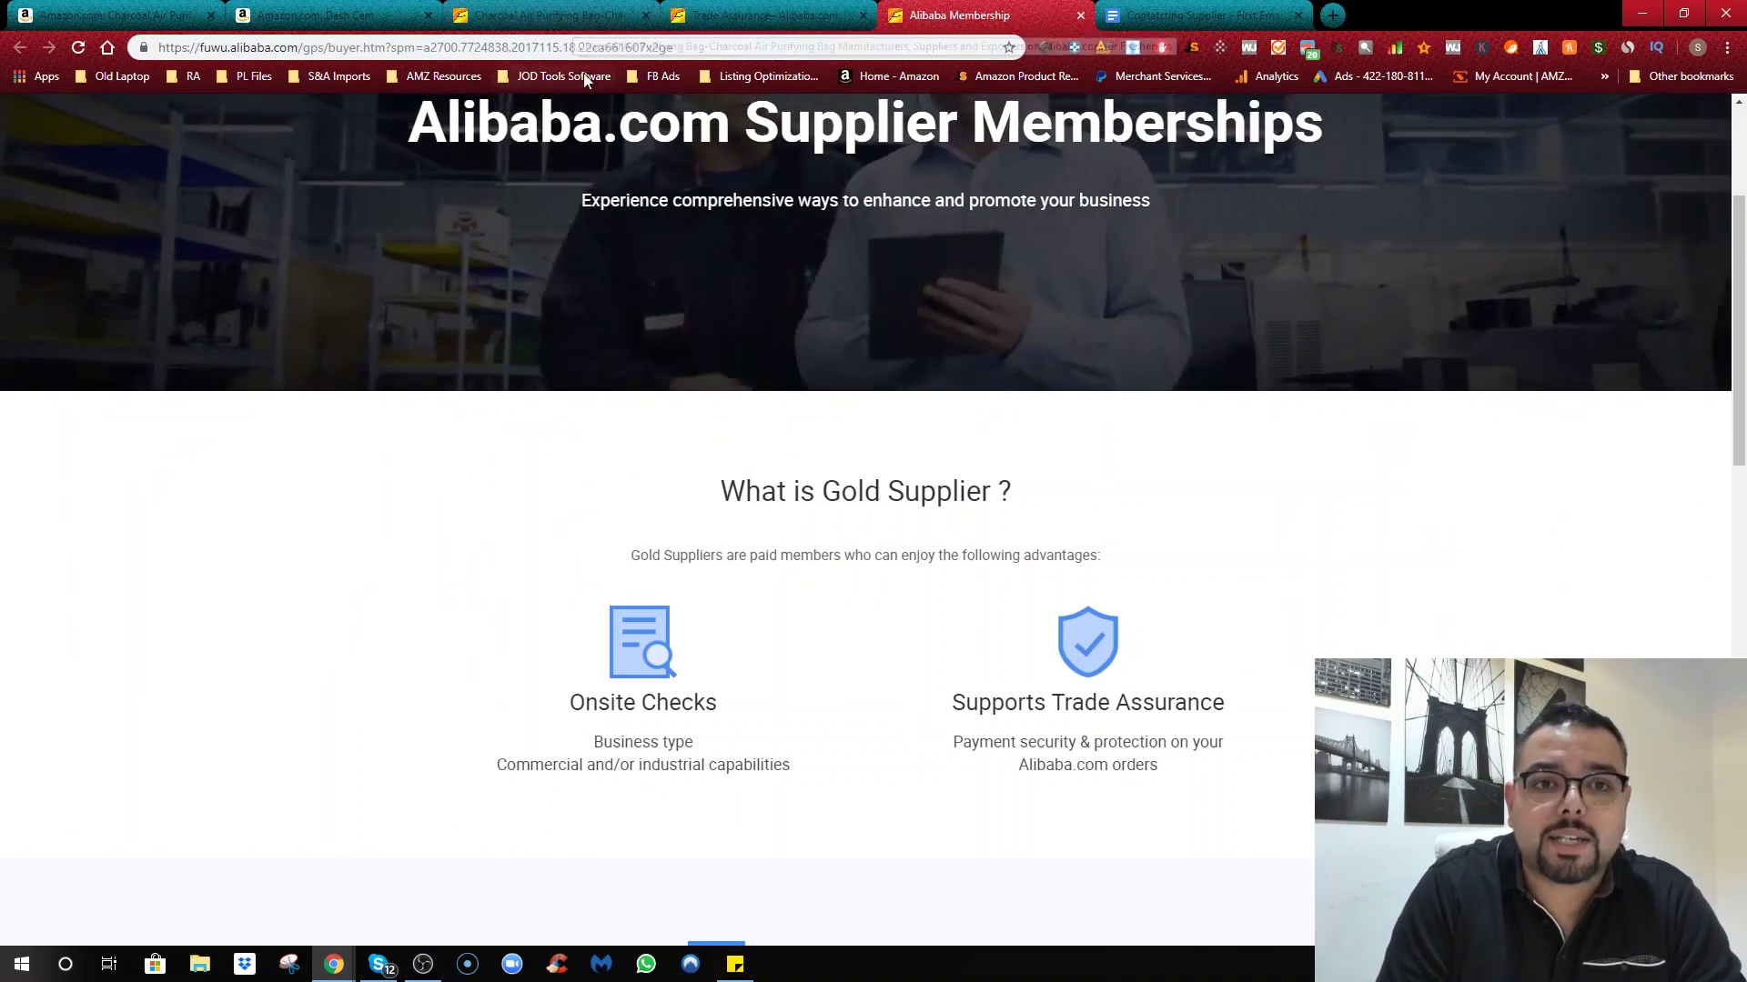
click(582, 14)
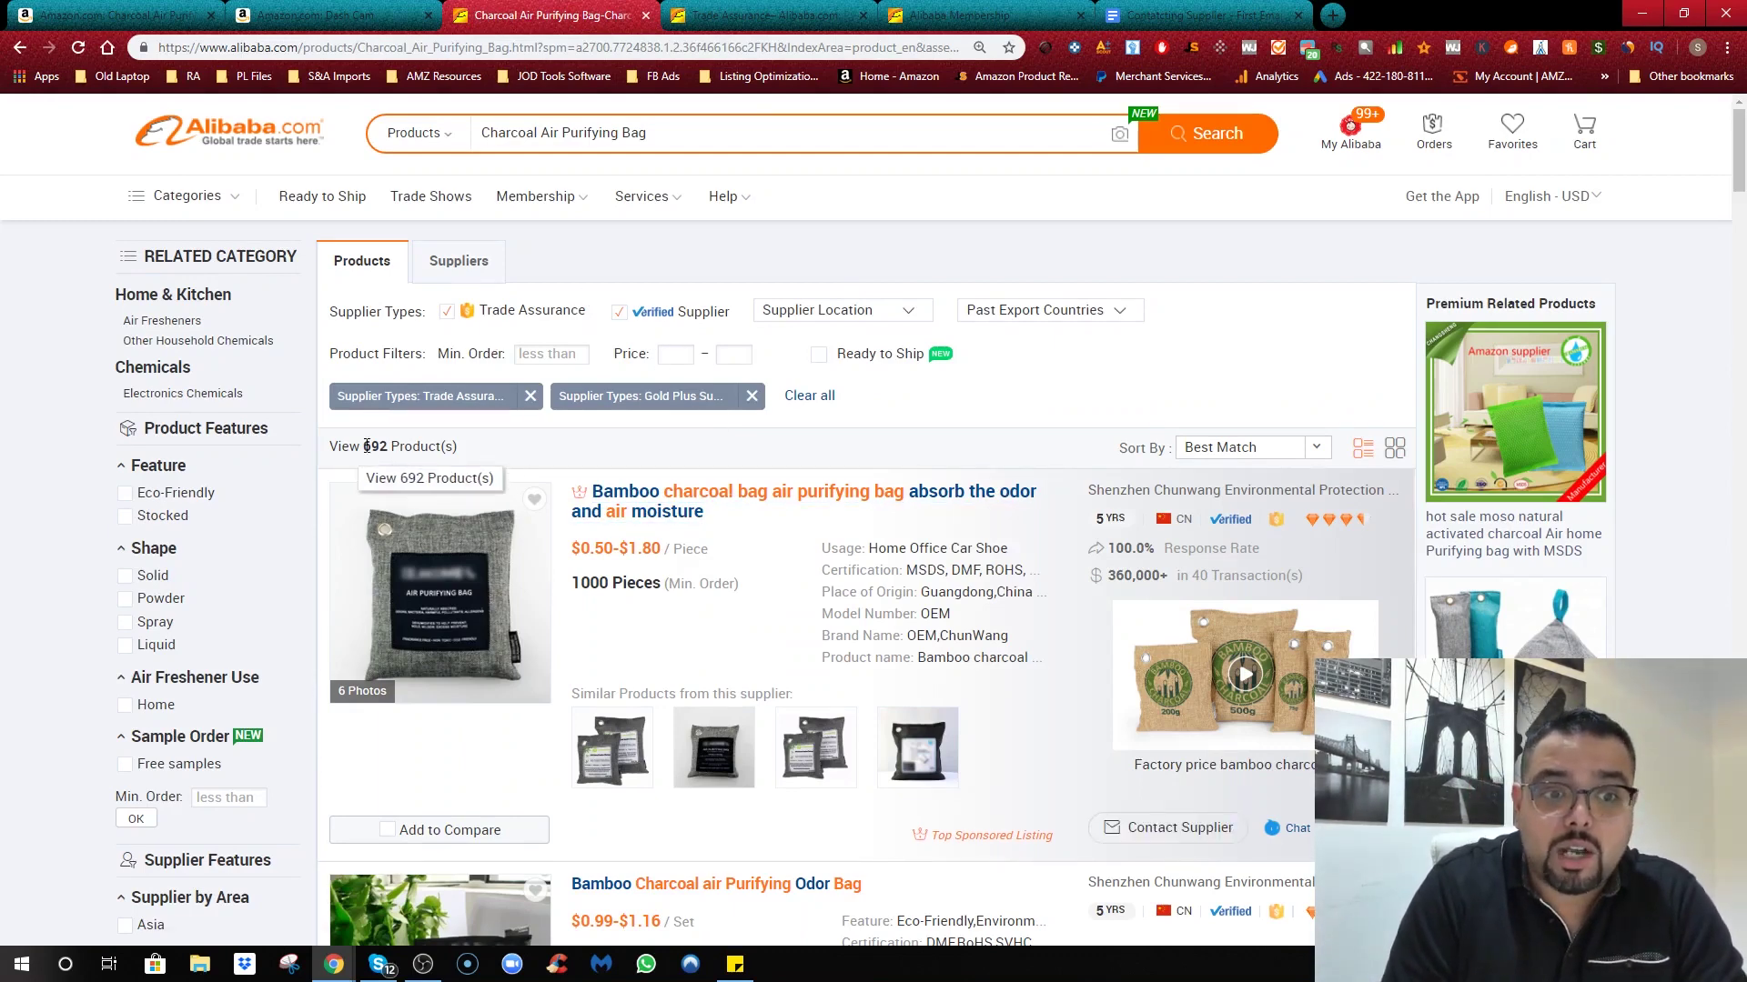
drag(365, 446, 391, 448)
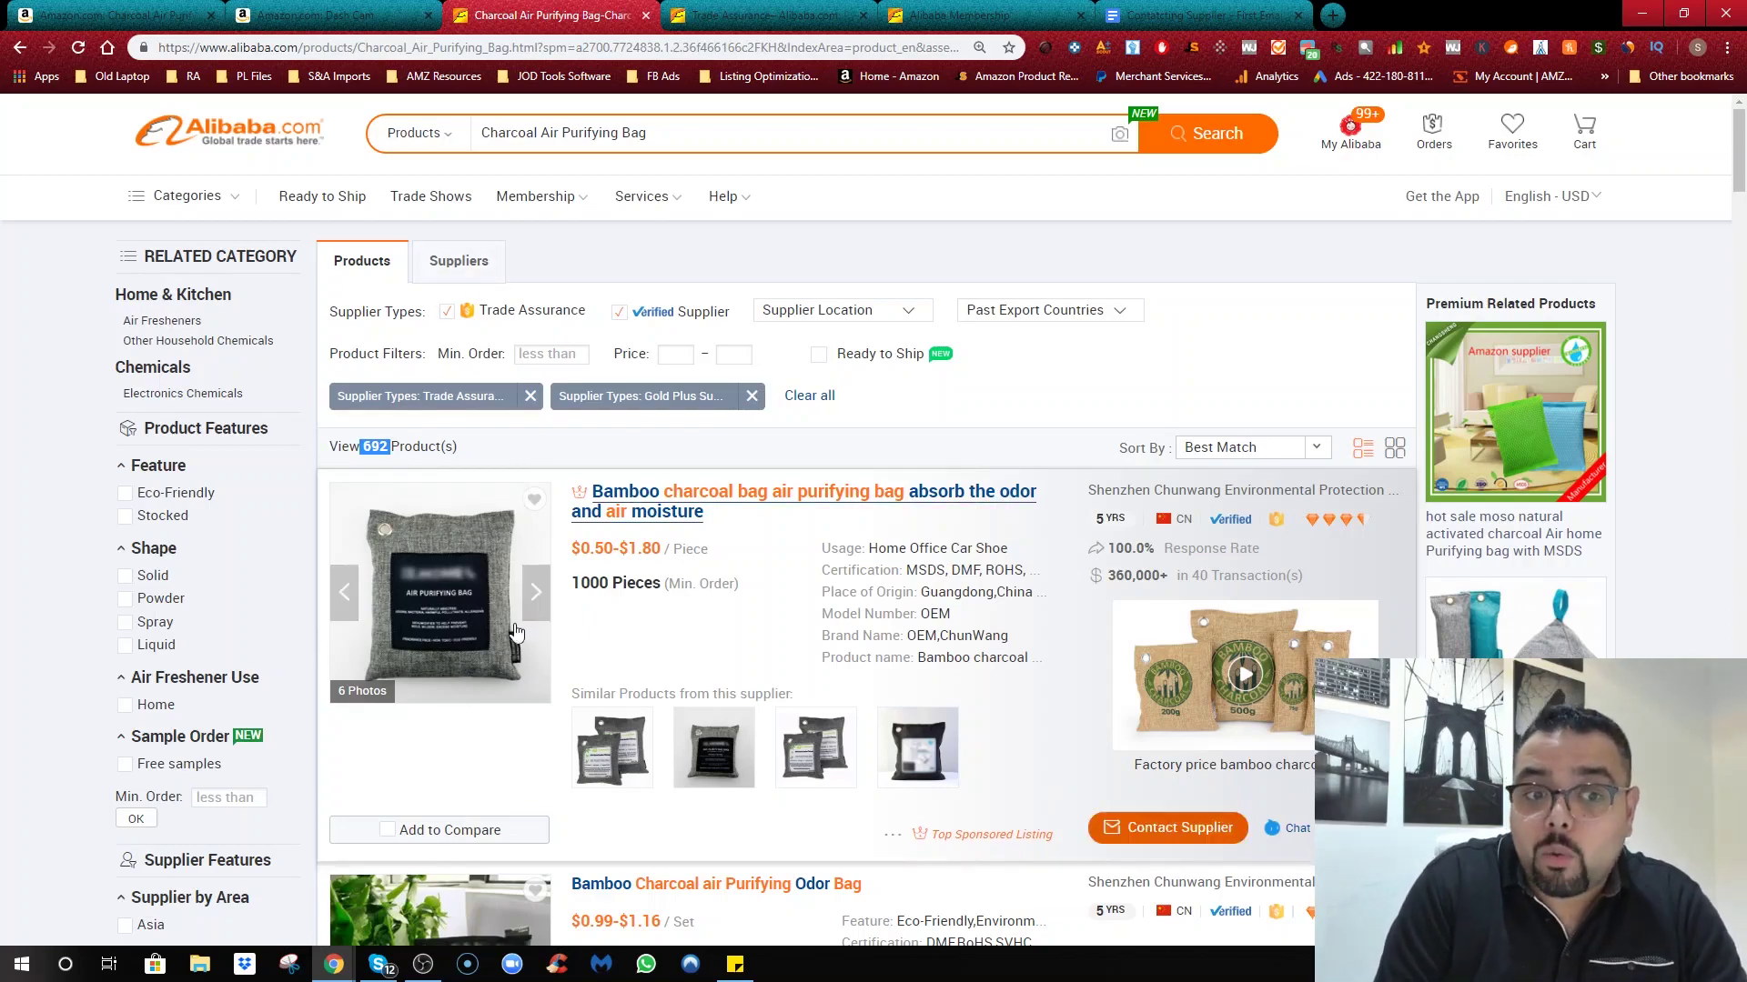
scroll(516, 631, down, 4)
scroll(663, 671, up, 4)
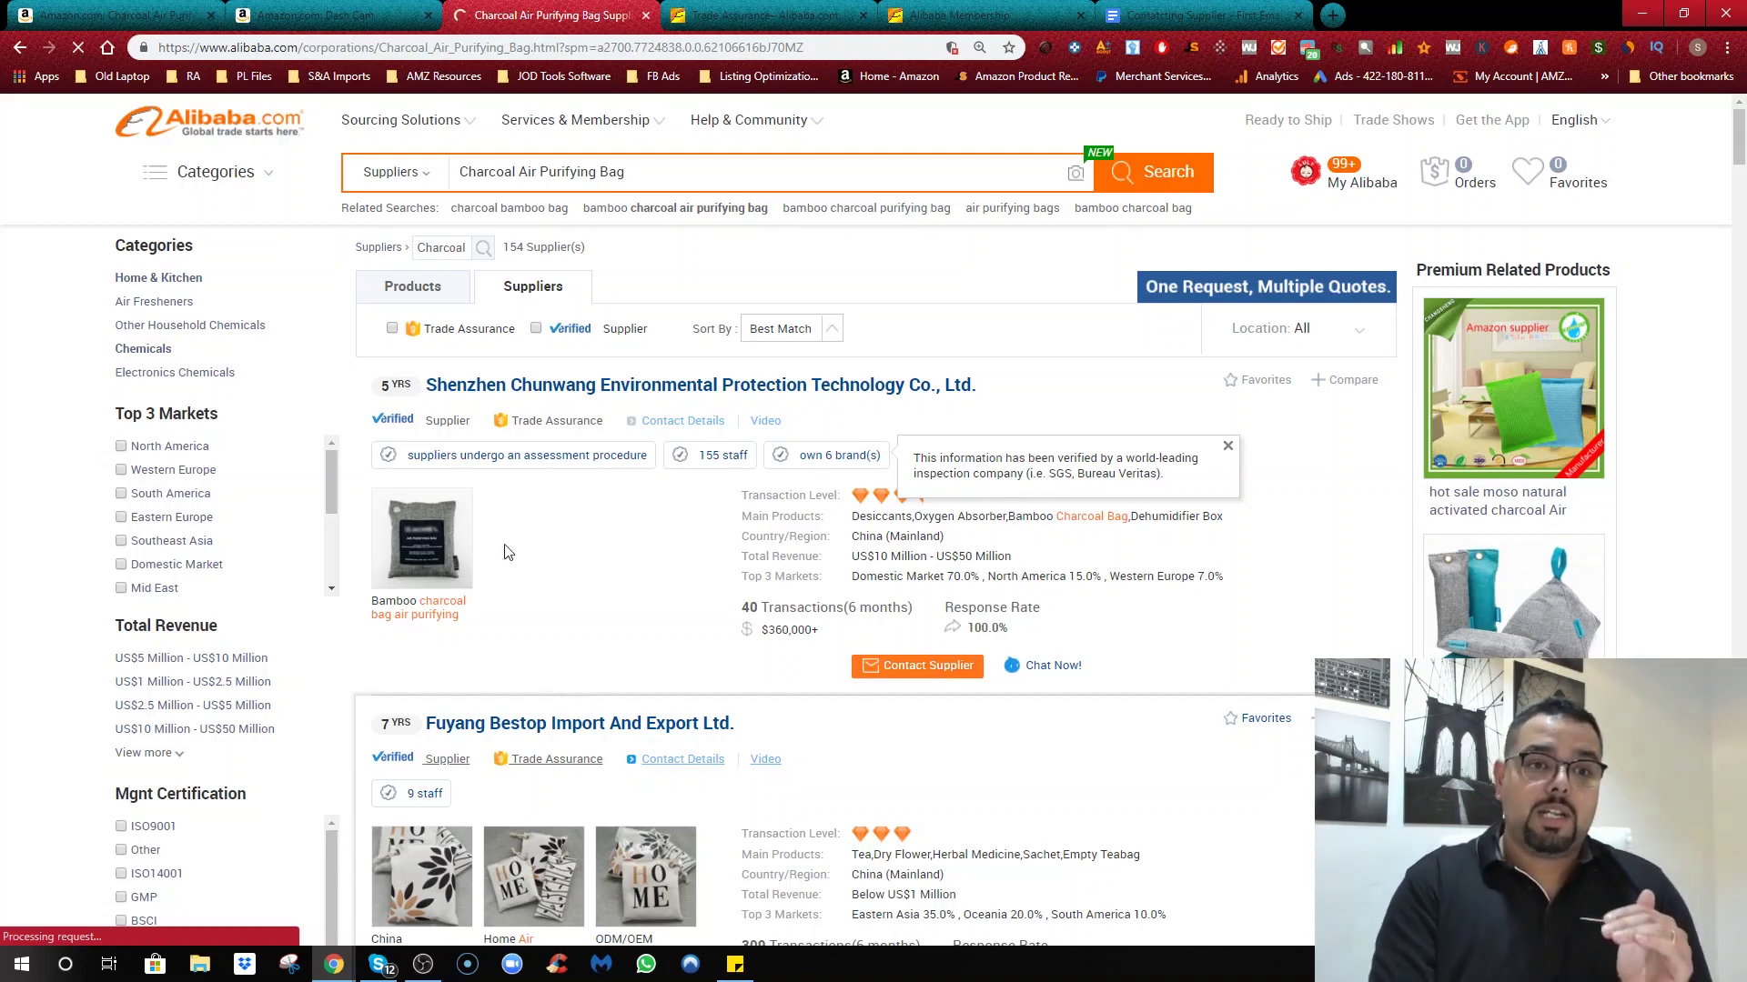
Step: Return to the charcoal bag product results in list view, filter them to Verified Supplier and browse the listings
click(425, 295)
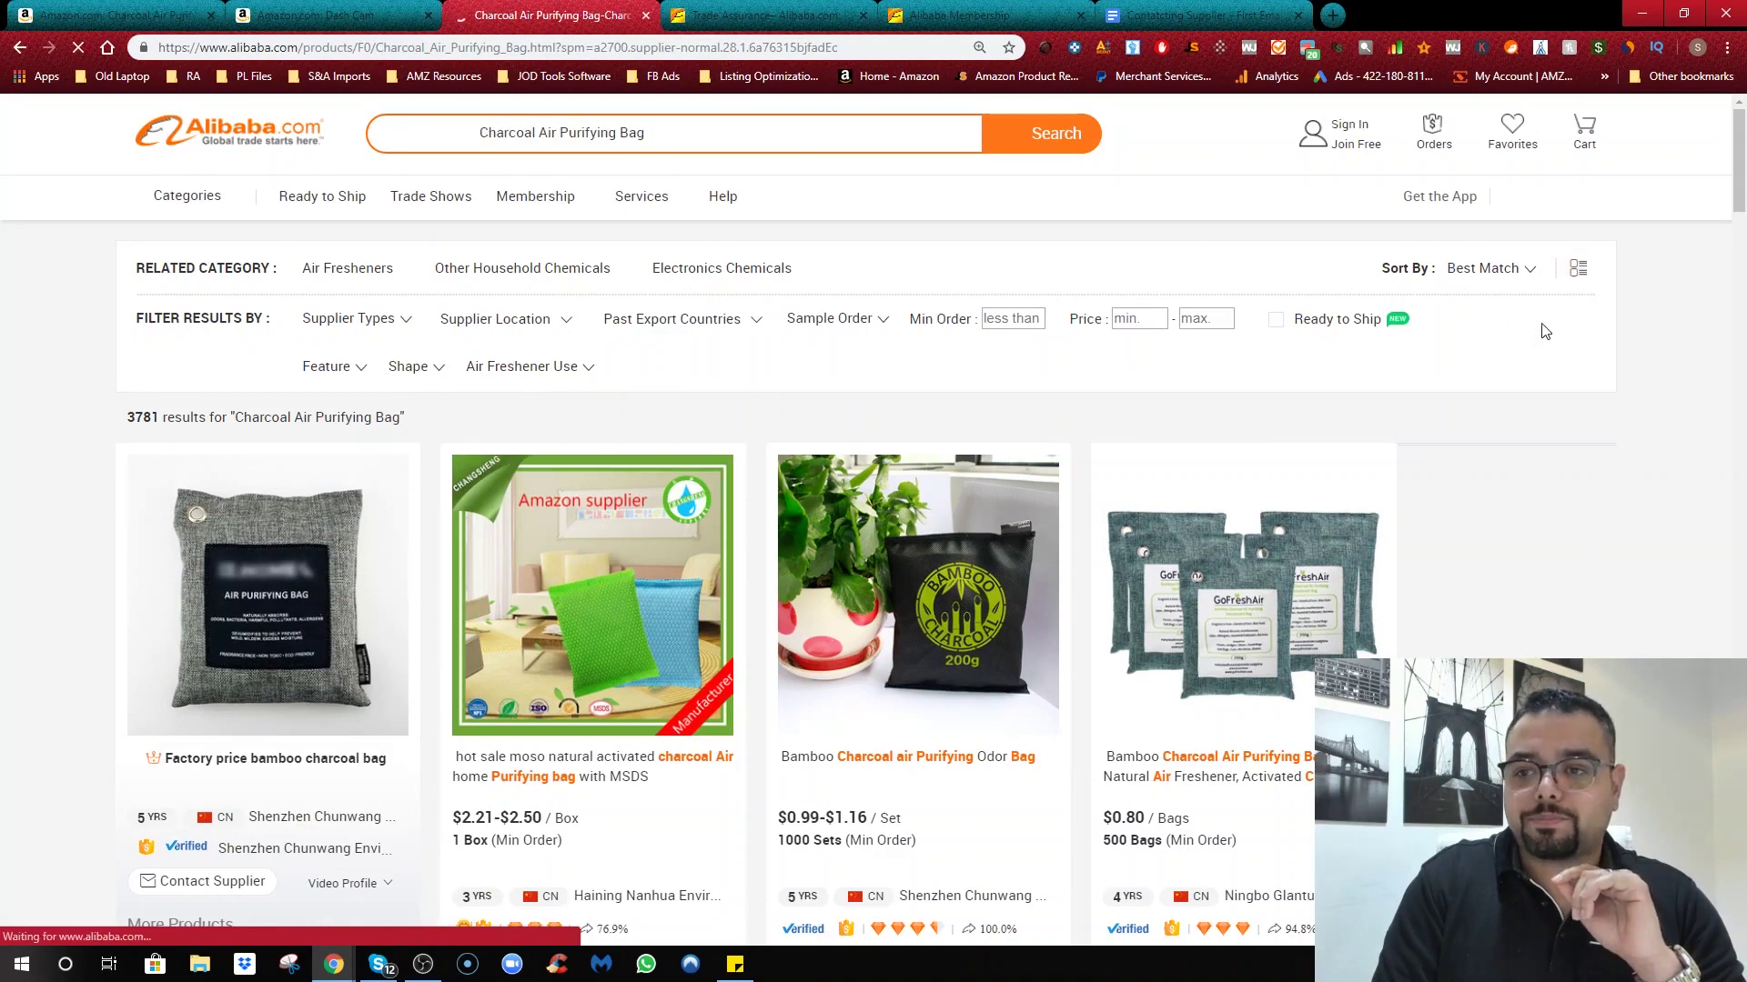
click(1579, 268)
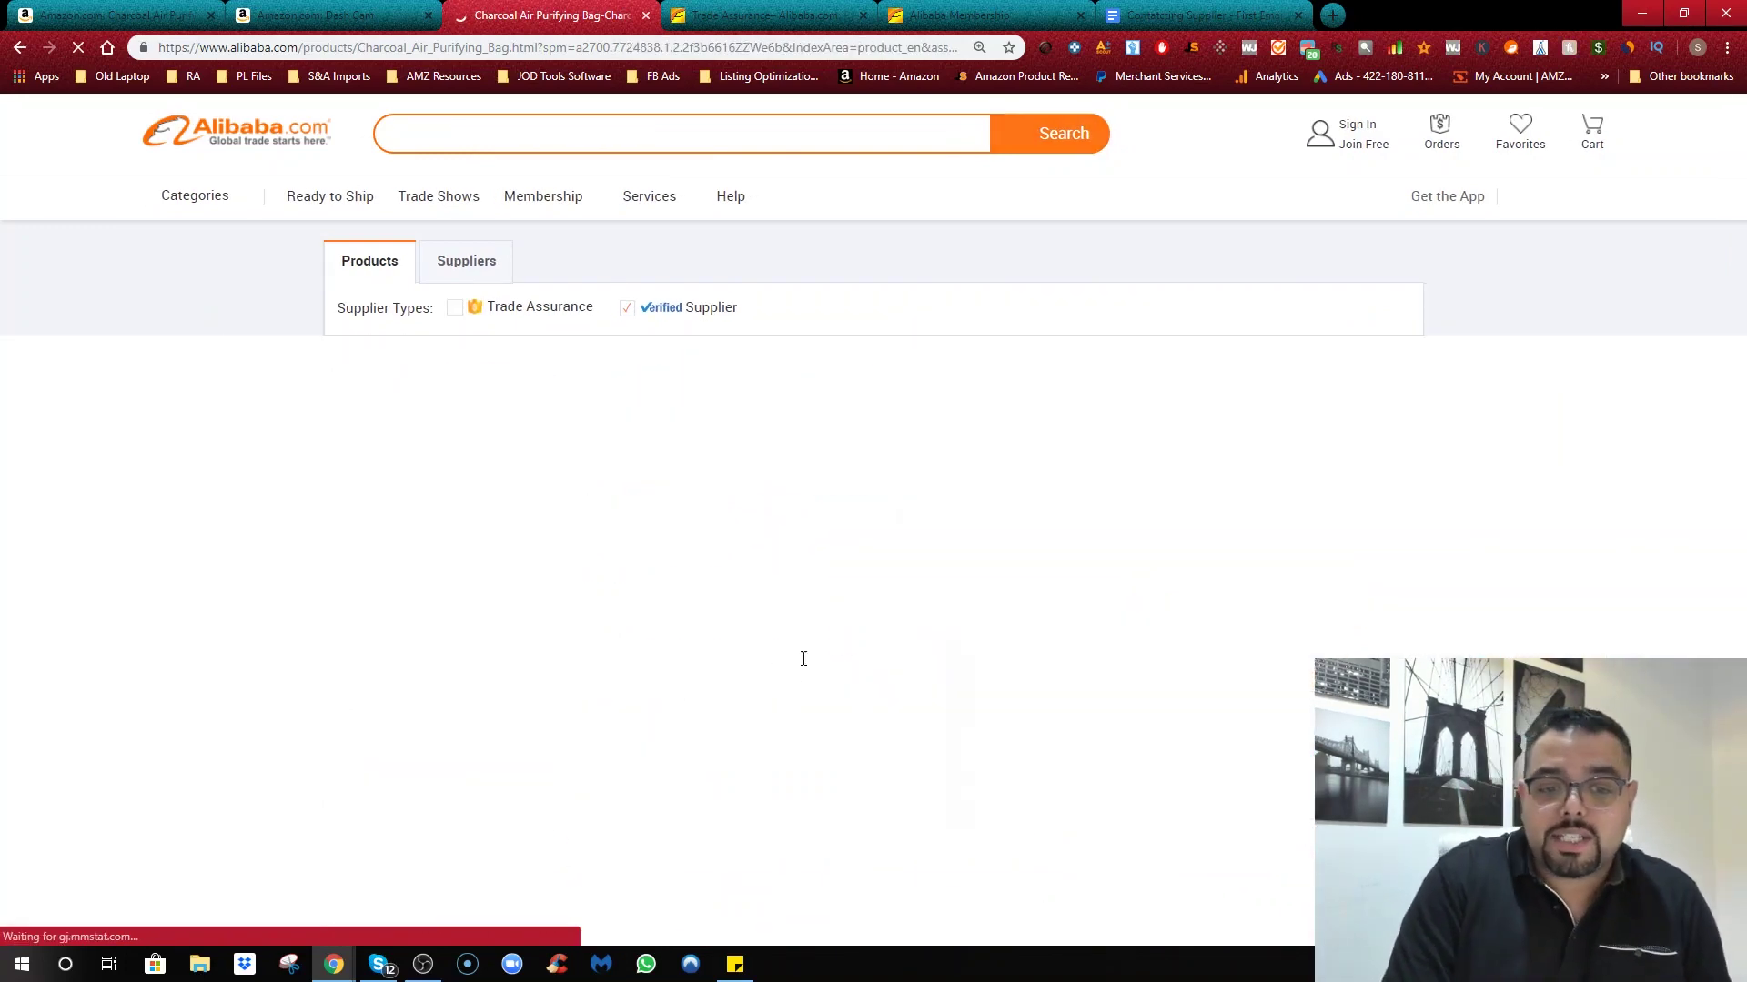
scroll(689, 613, down, 3)
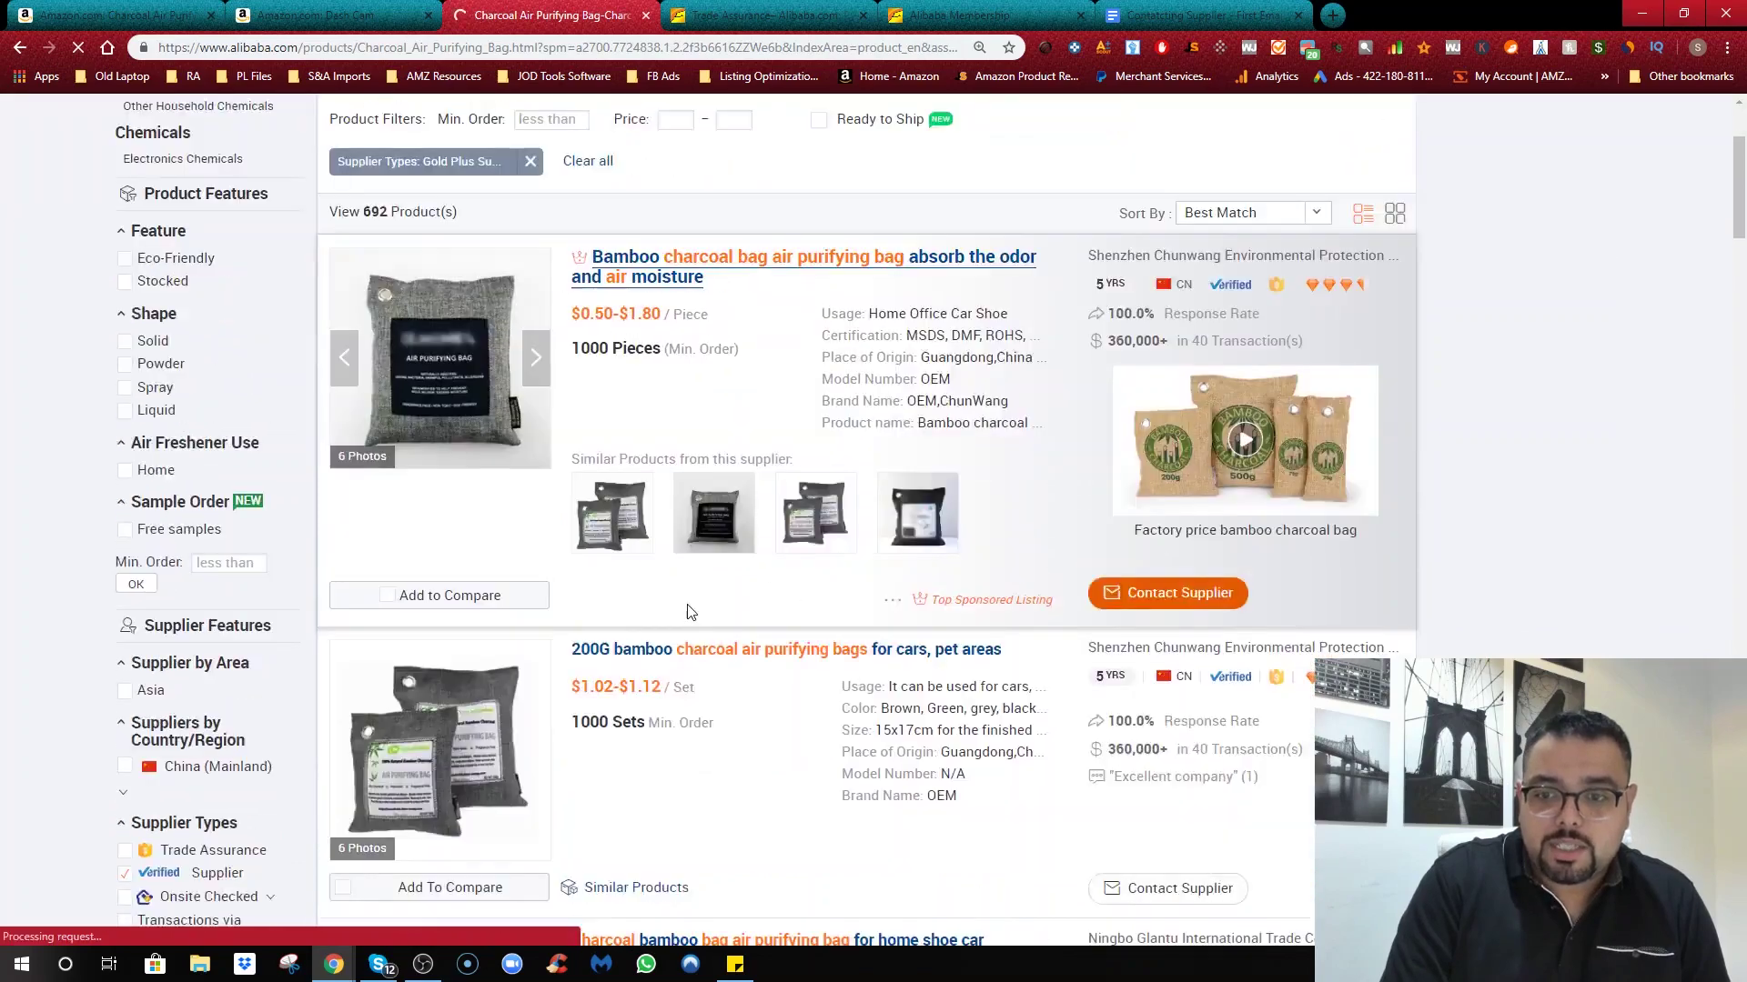
scroll(689, 612, down, 3)
scroll(690, 685, up, 6)
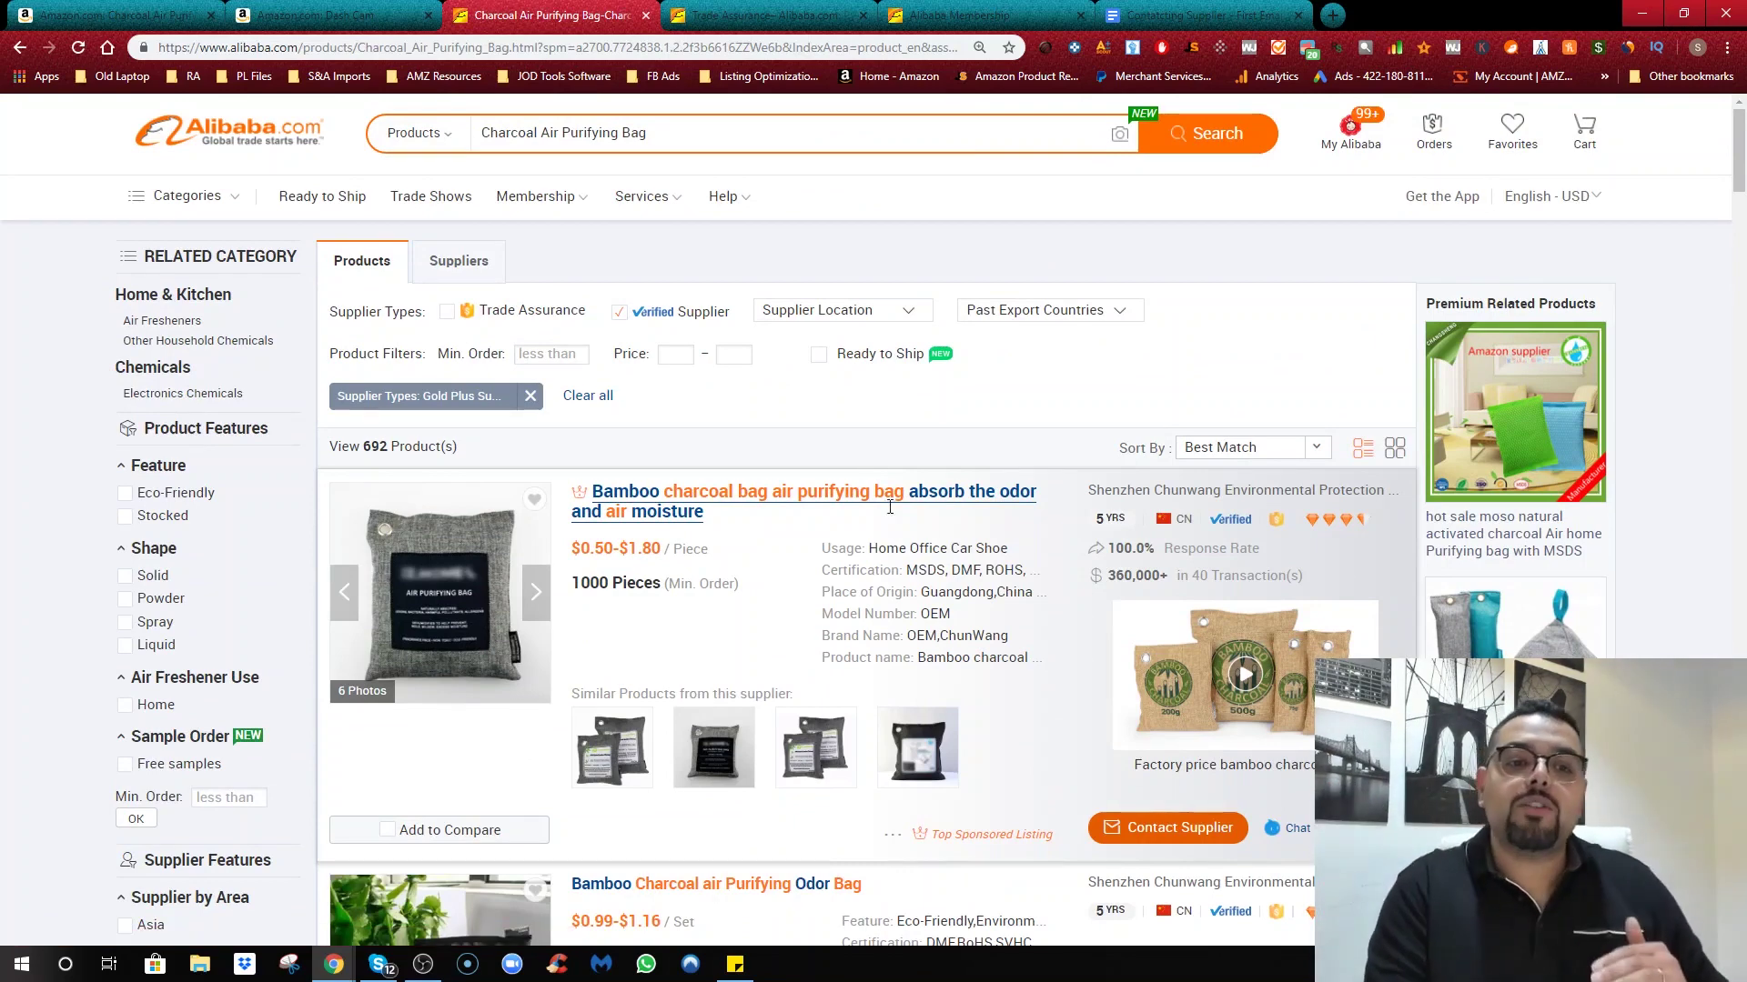
Step: Show suppliers instead of products for Charcoal Air Purifying Bag and filter them by Trade Assurance and Verified Supplier
click(436, 272)
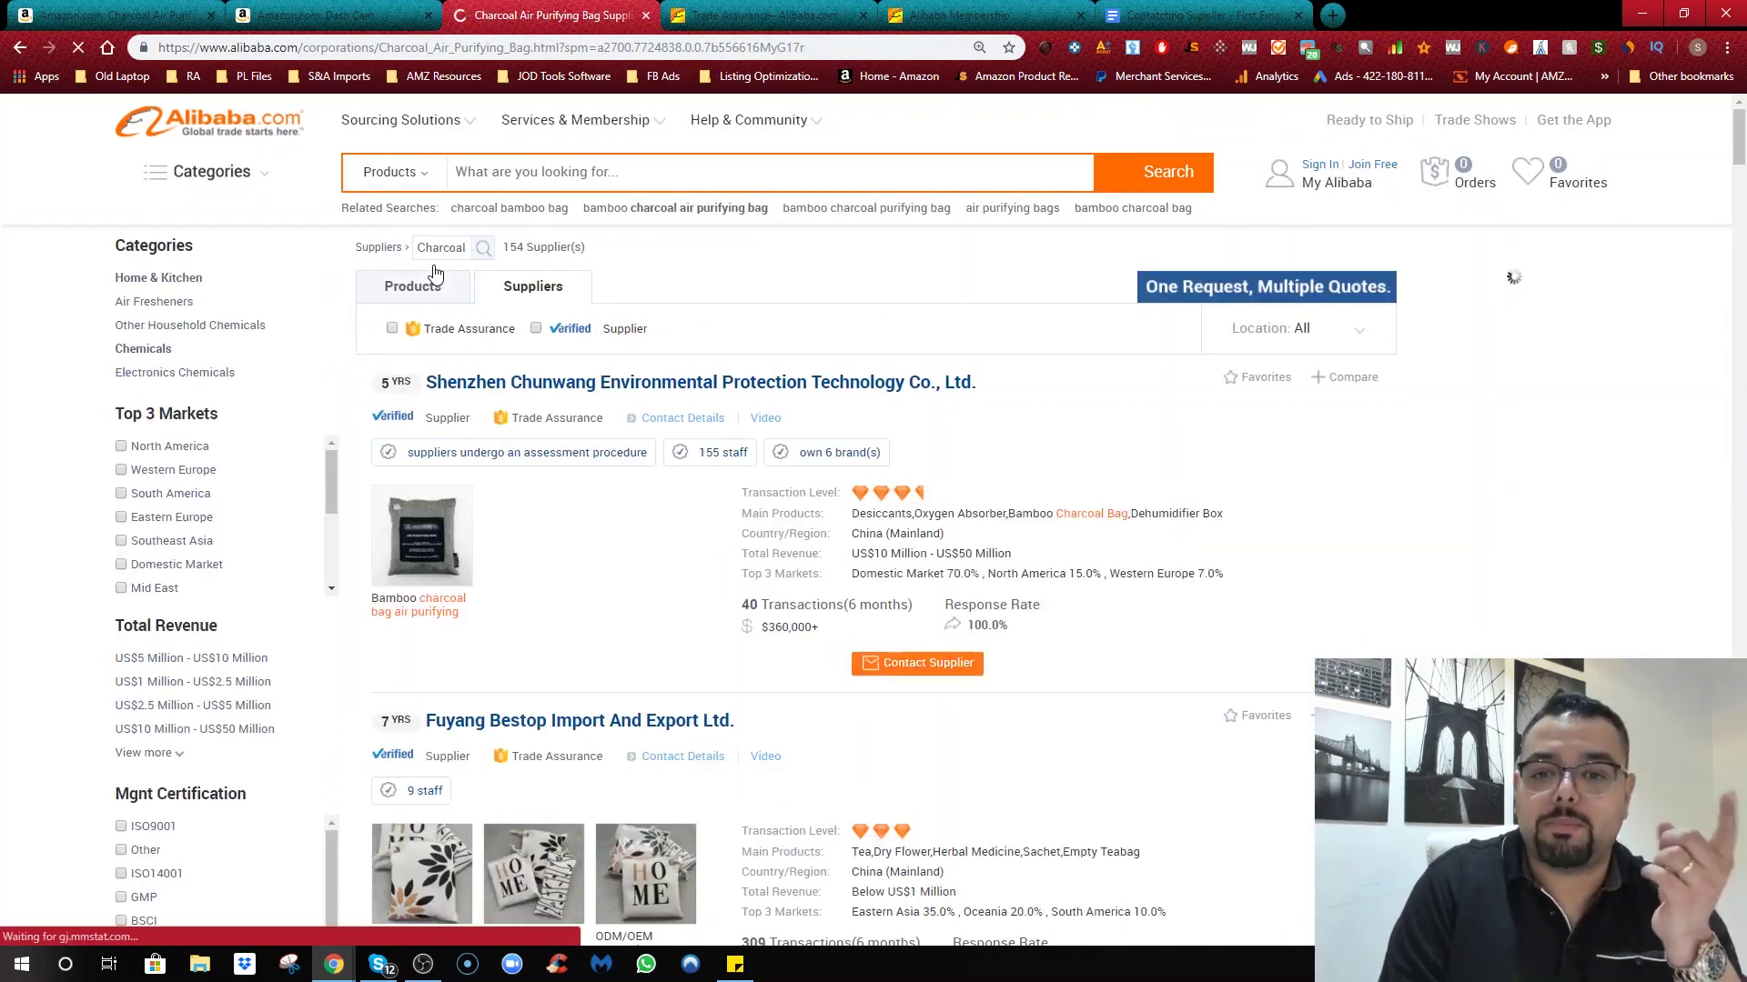
click(392, 329)
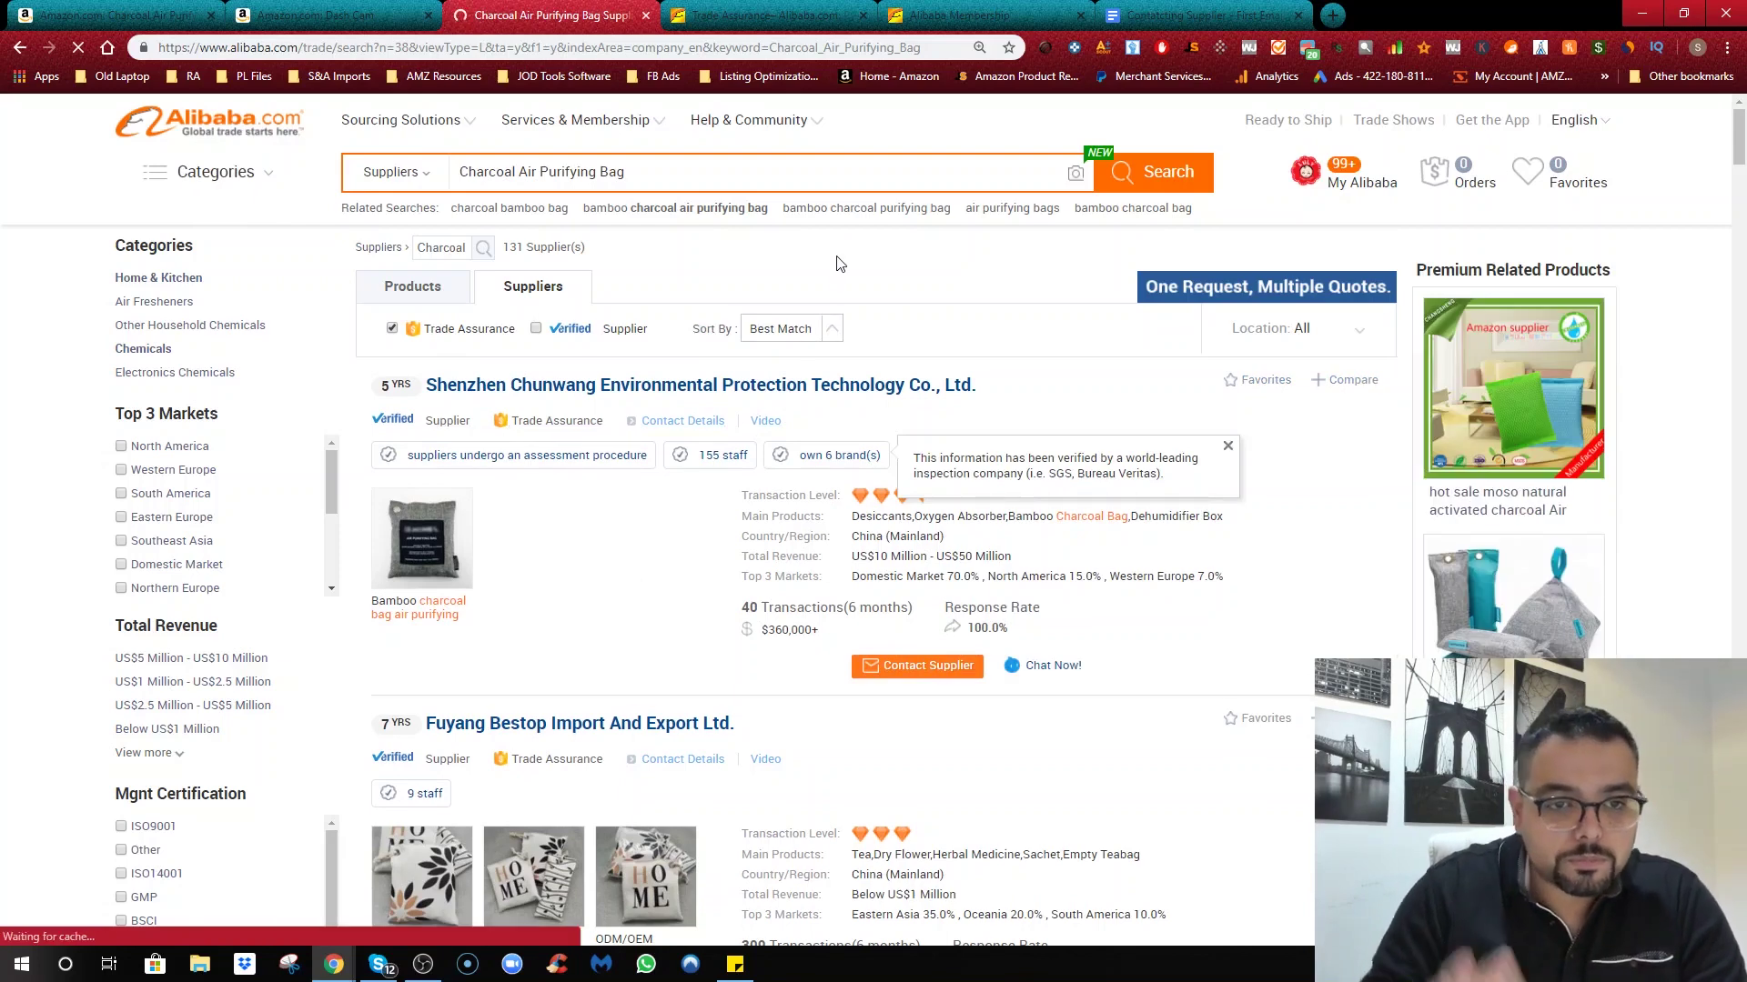
click(535, 330)
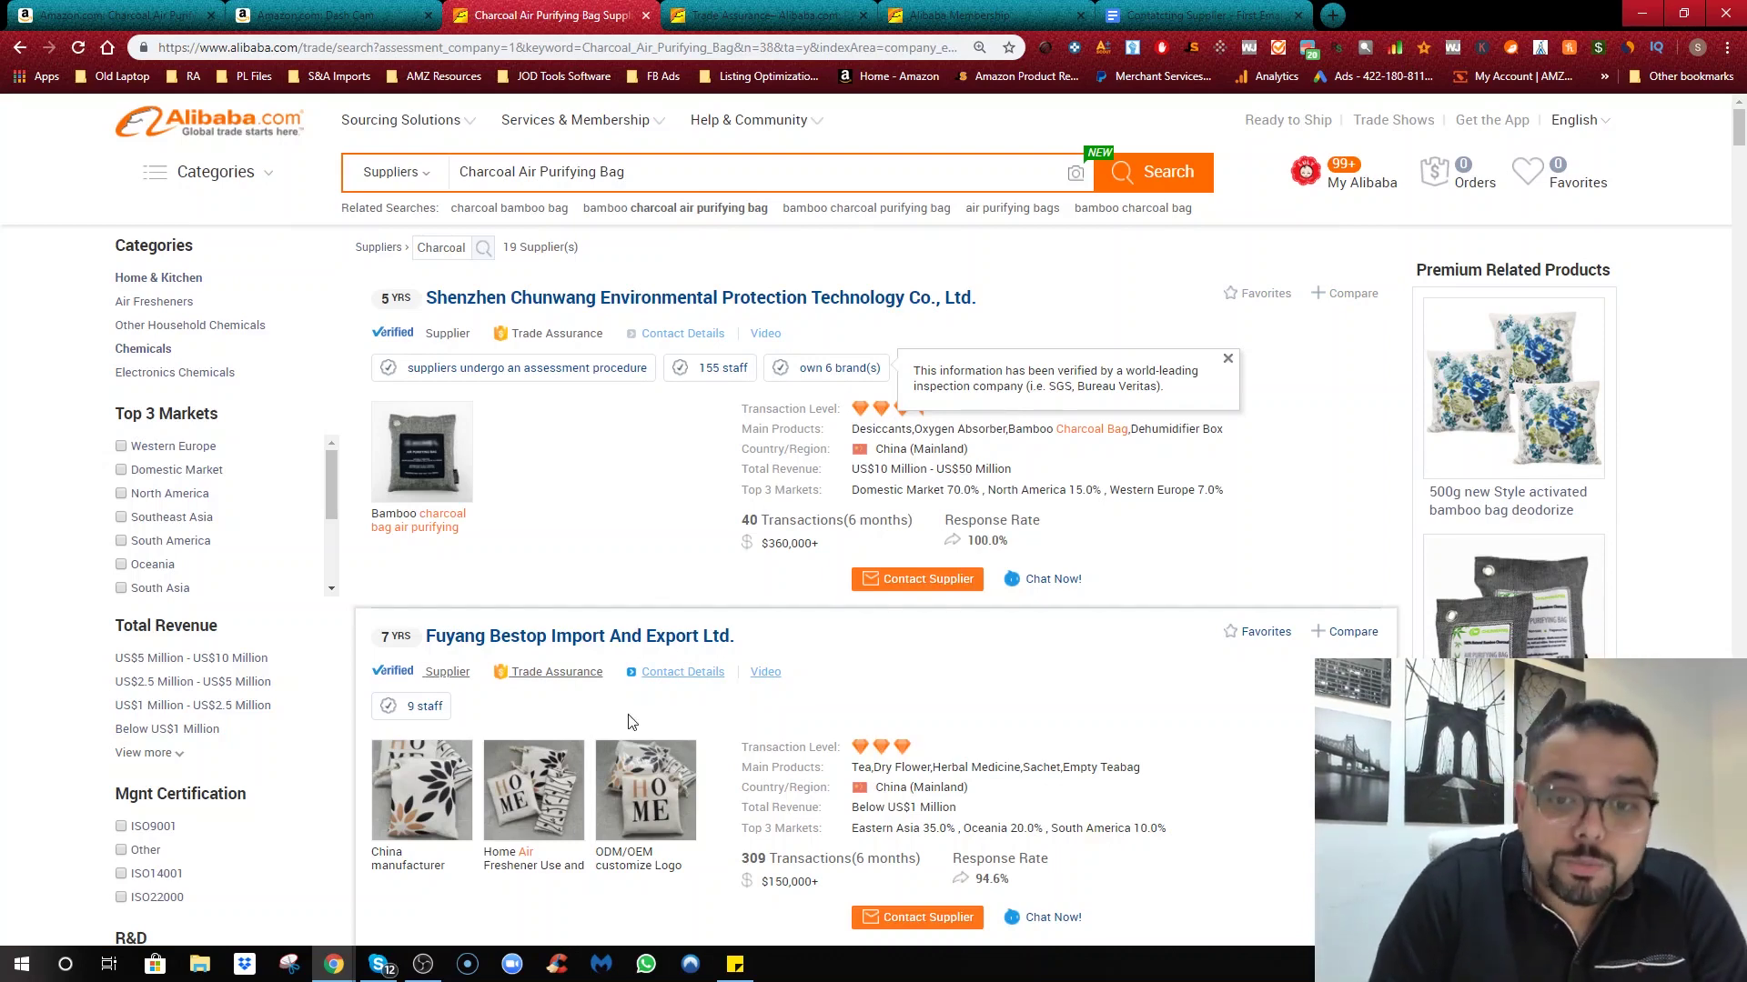
click(1228, 360)
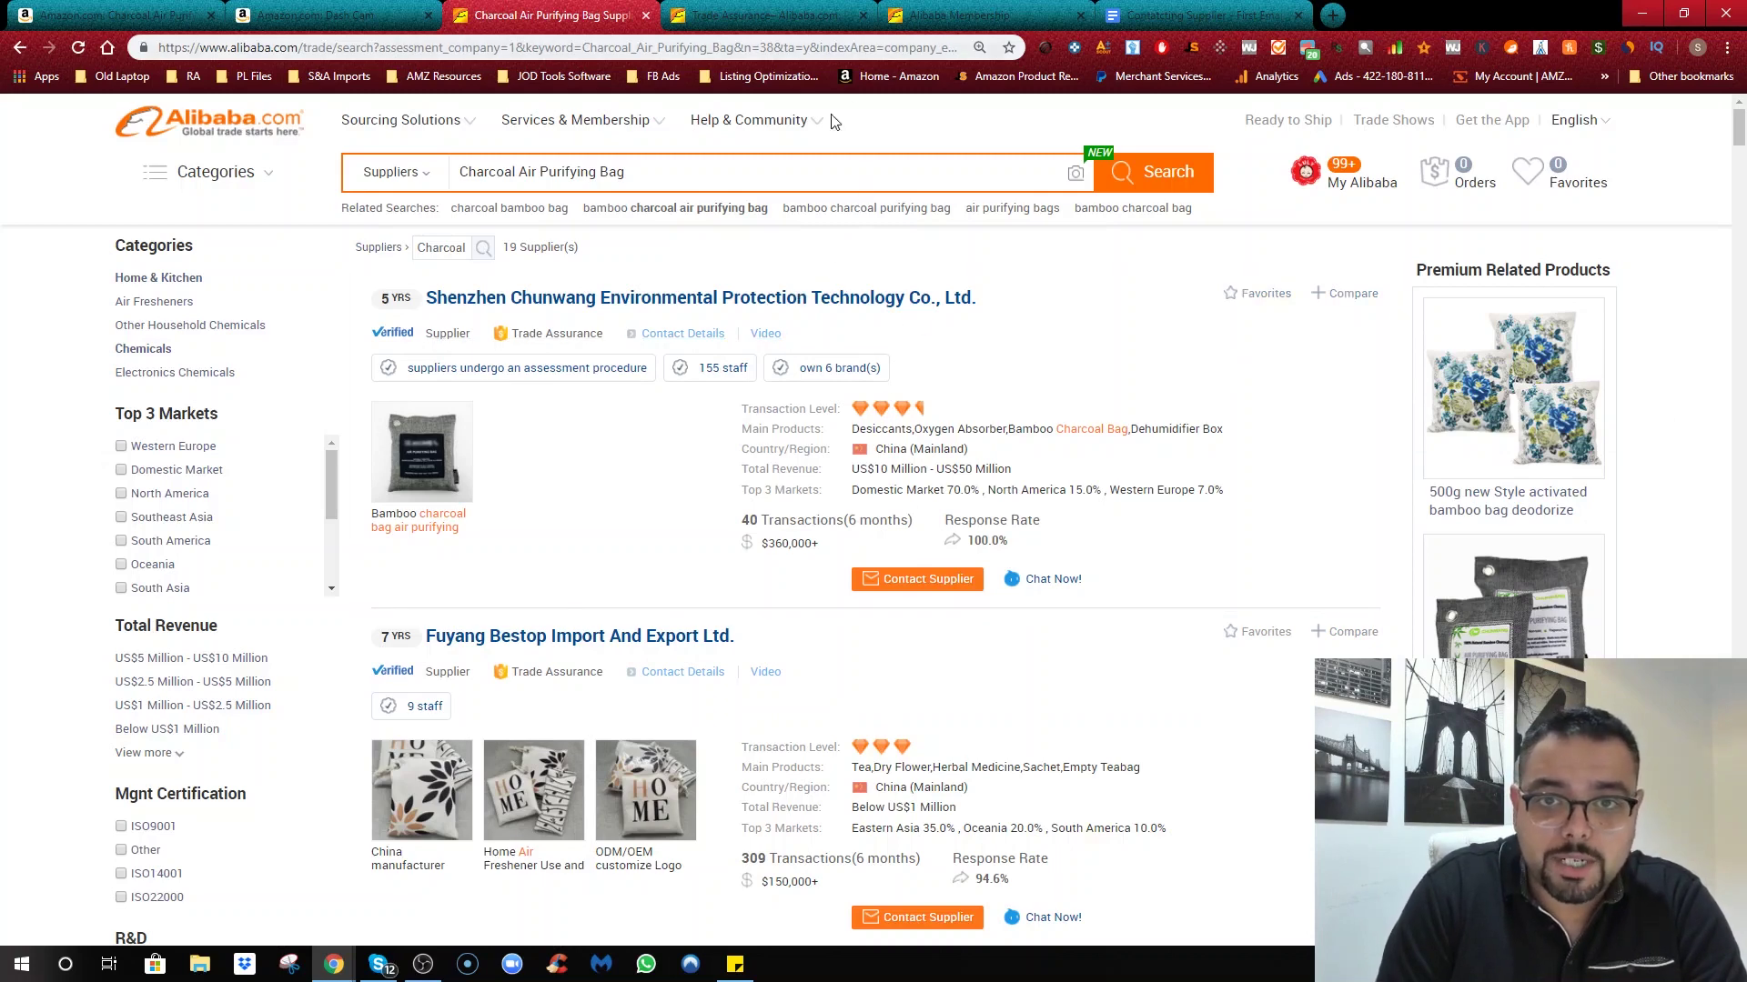
Step: Close the Trade Assurance and Alibaba Membership pages, place the supplier email document after the first Amazon page, and return to the supplier results
click(872, 16)
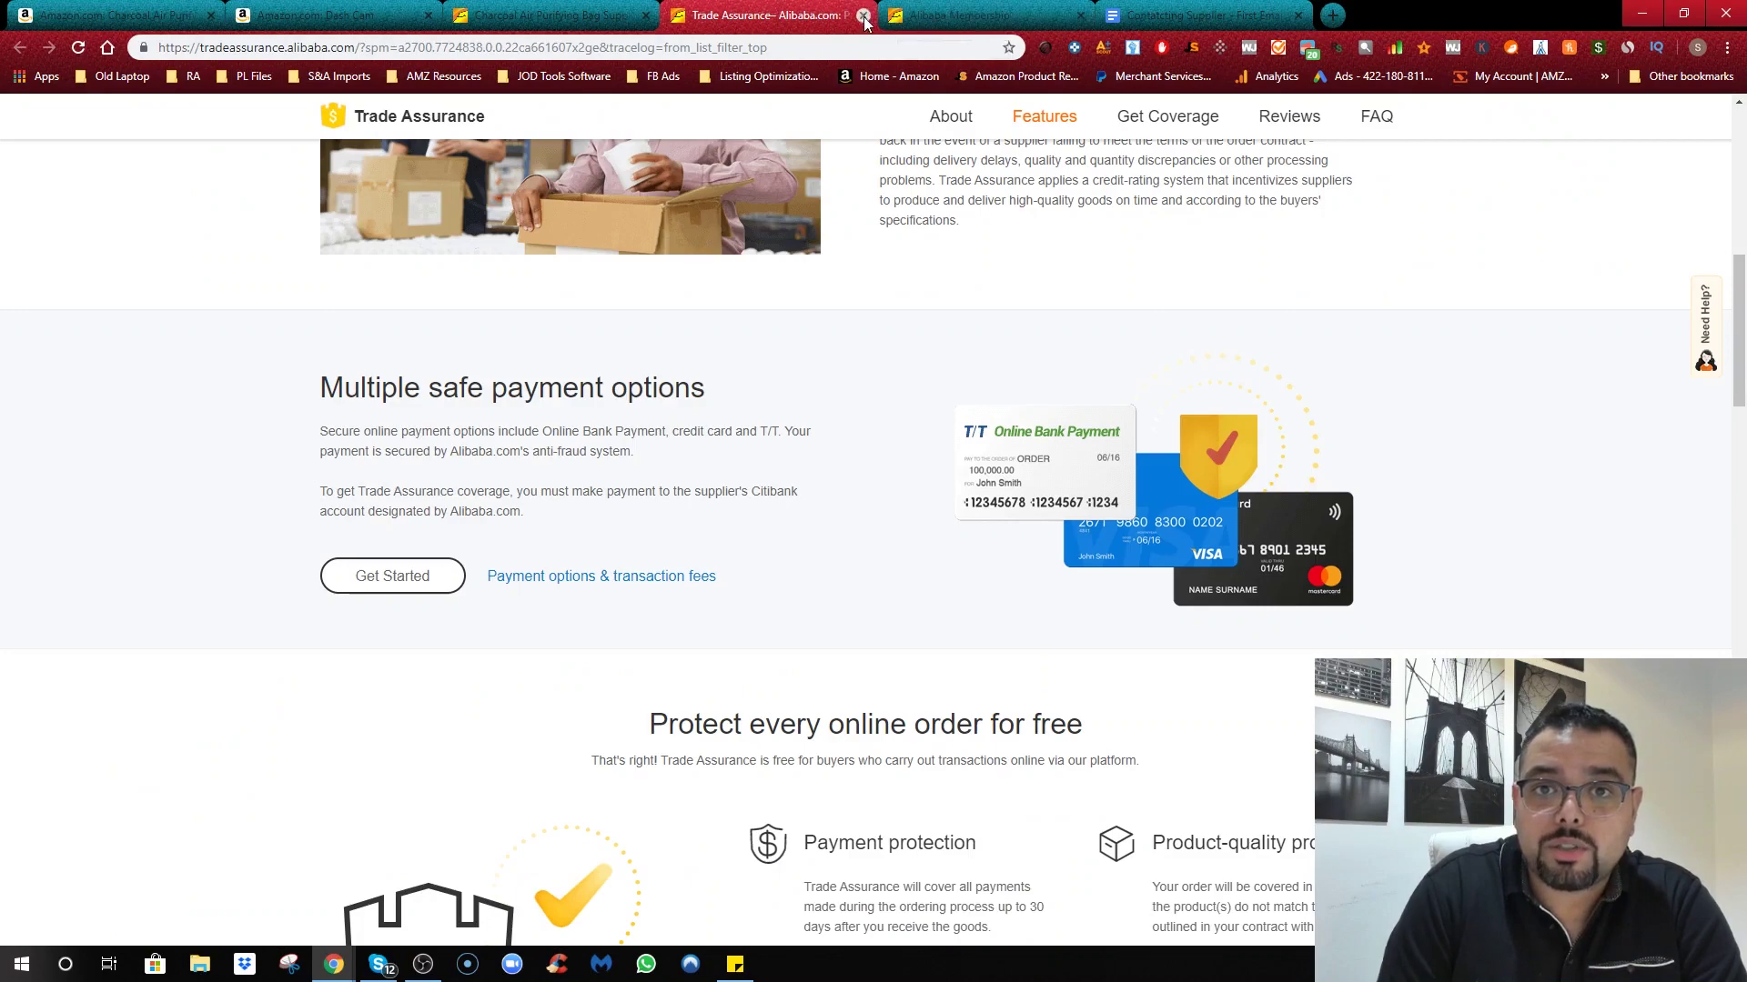
click(865, 16)
click(864, 16)
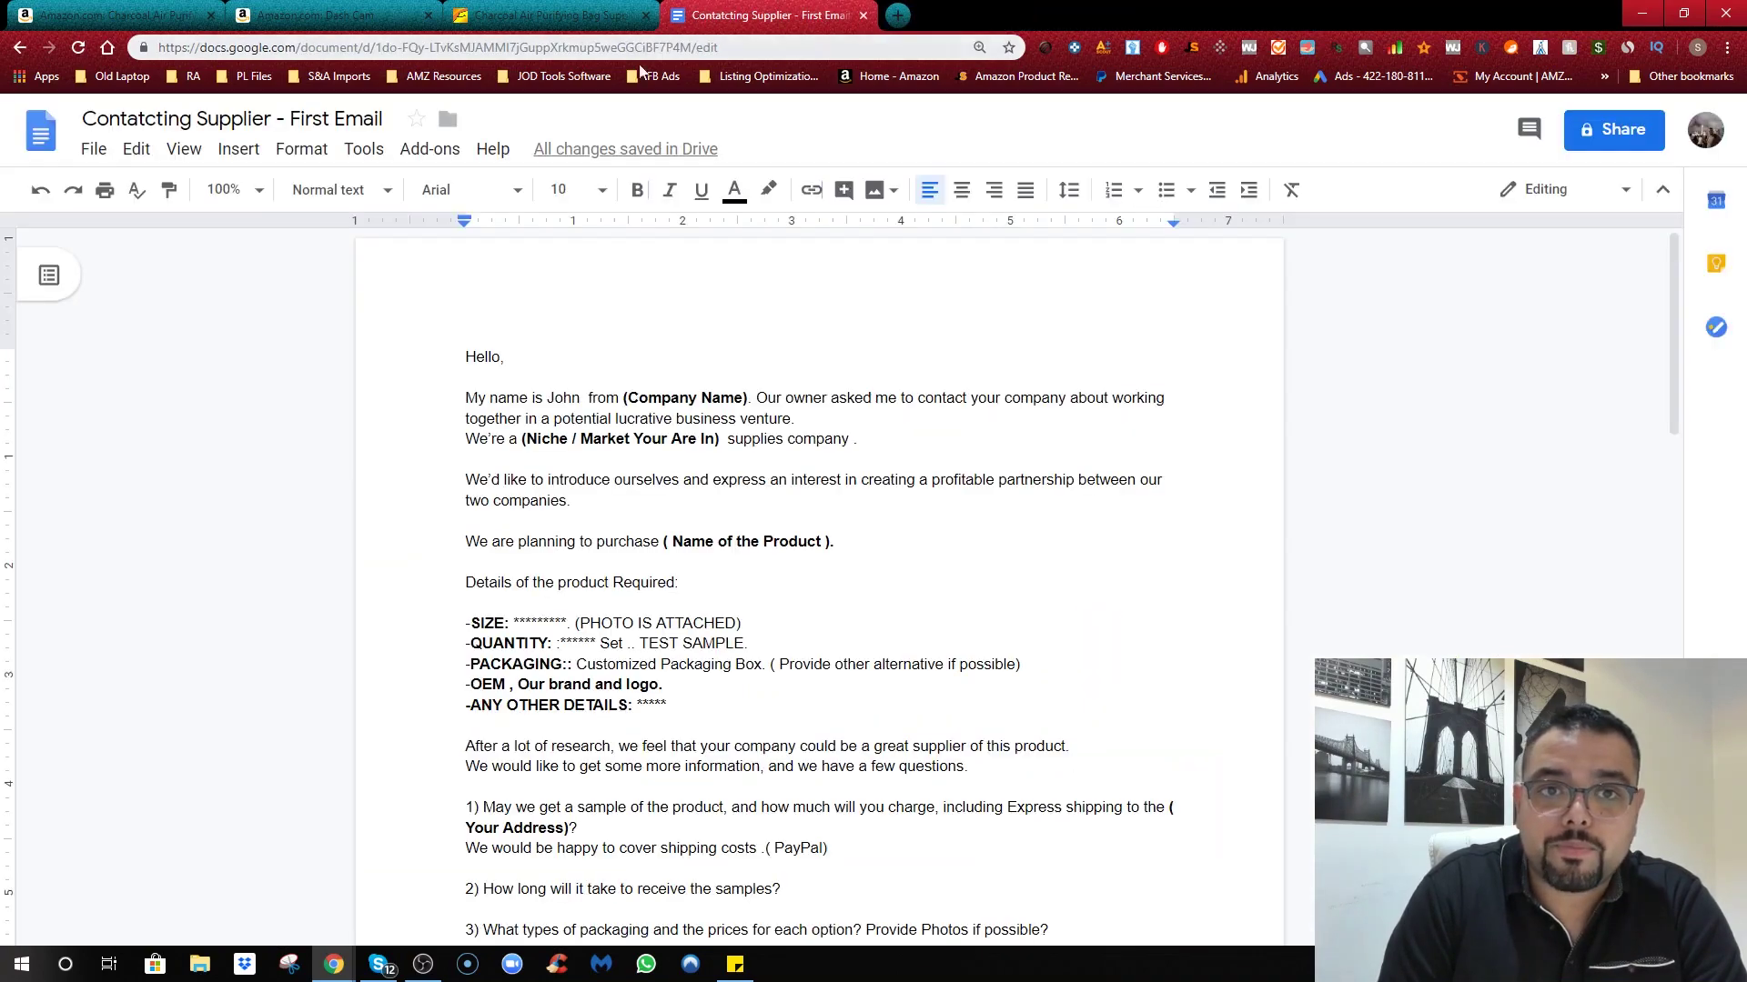
click(546, 15)
drag(724, 15, 387, 14)
click(764, 14)
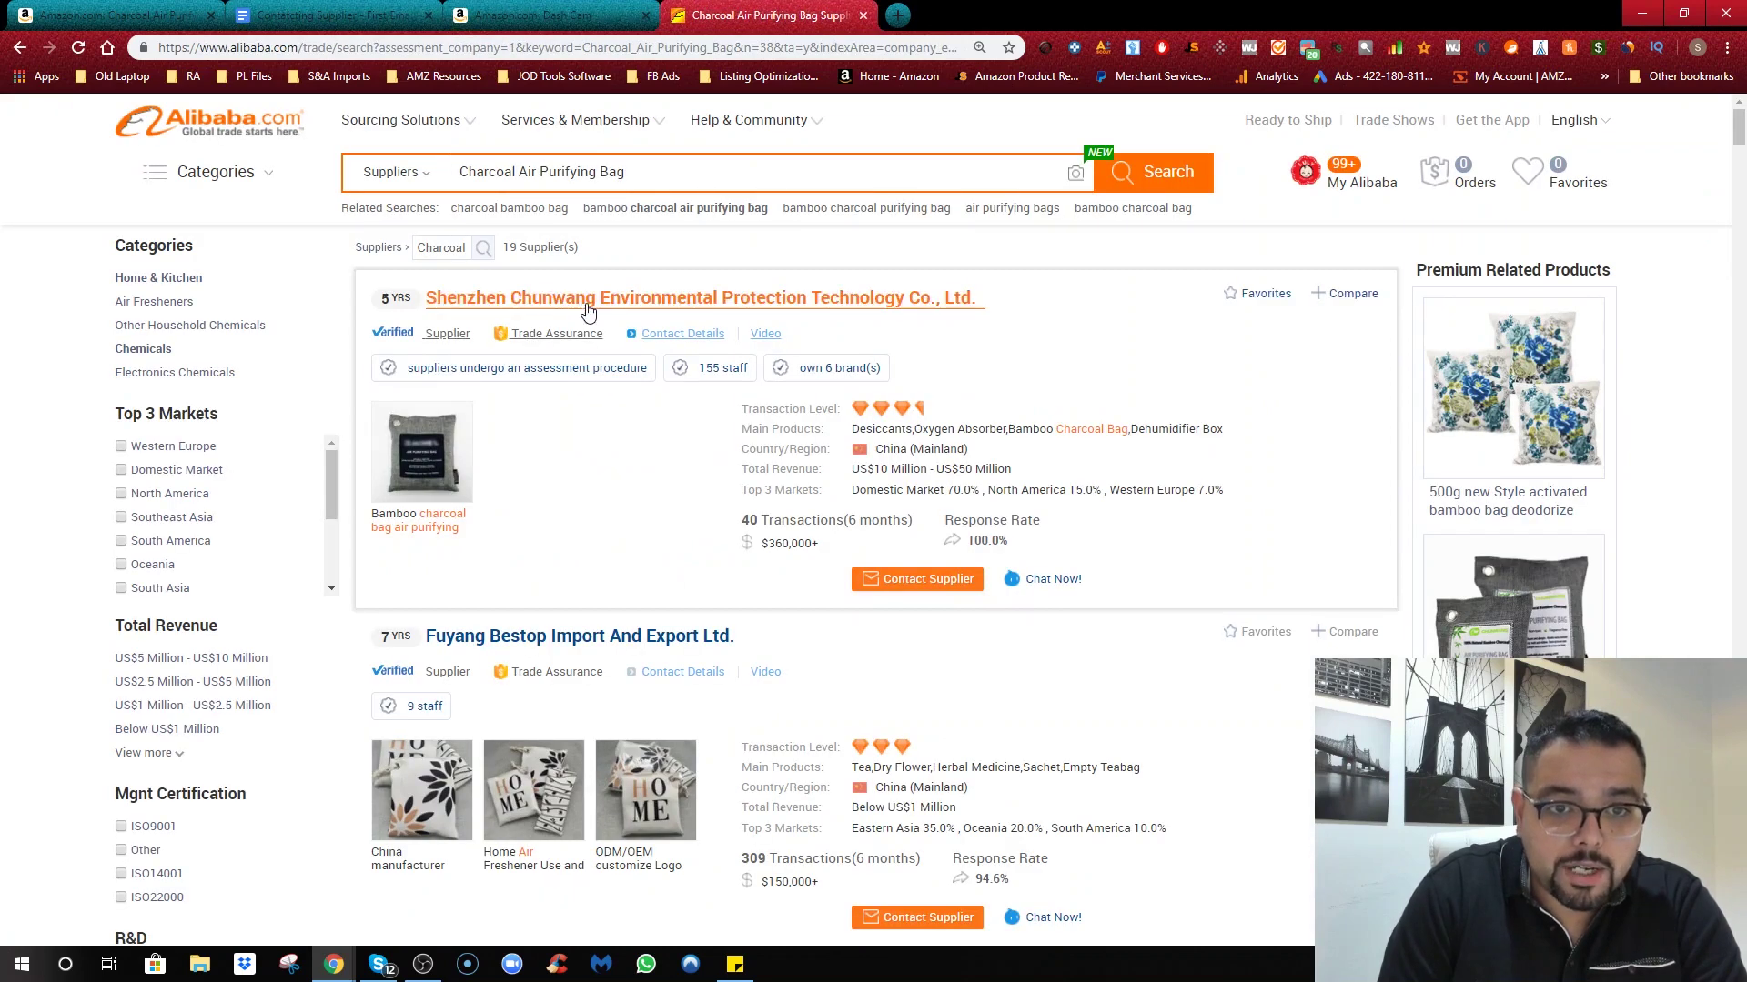
Step: Open the profiles of Shenzhen Chunwang Environmental Protection Technology, Fuyang Bestop Import And Export and Ningbo Jiangbei Ocean Star Trading in separate tabs
right_click(588, 309)
click(637, 321)
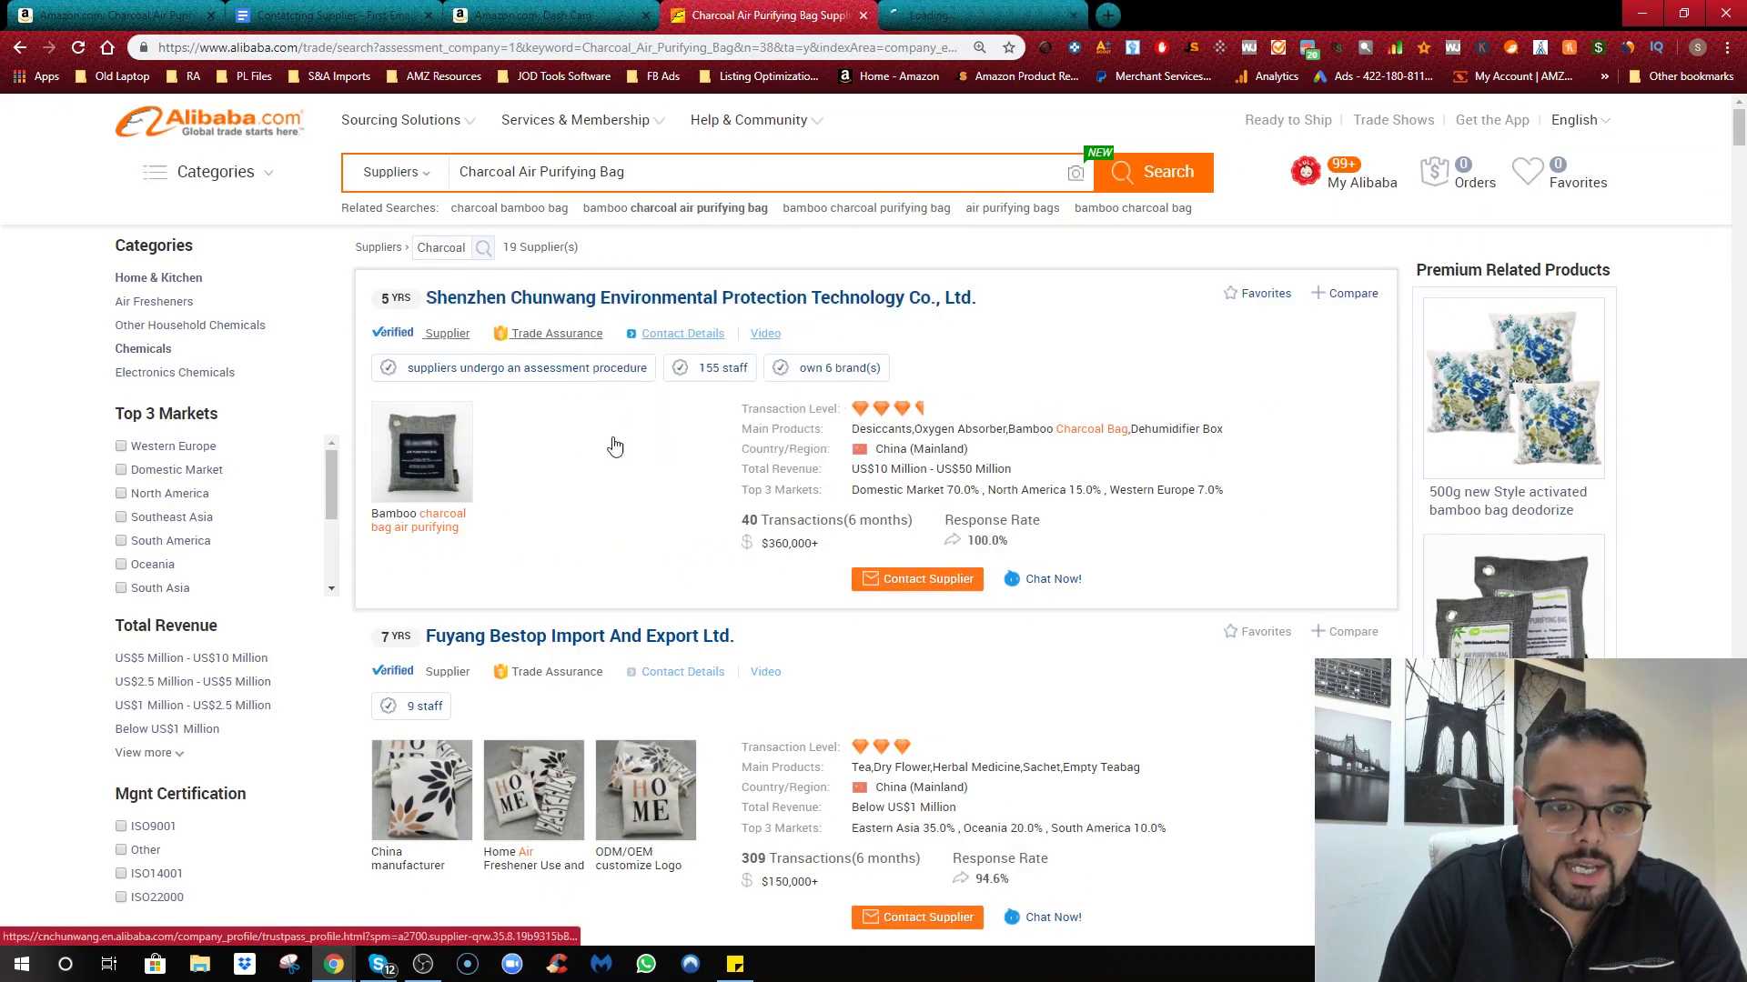
right_click(615, 648)
click(632, 662)
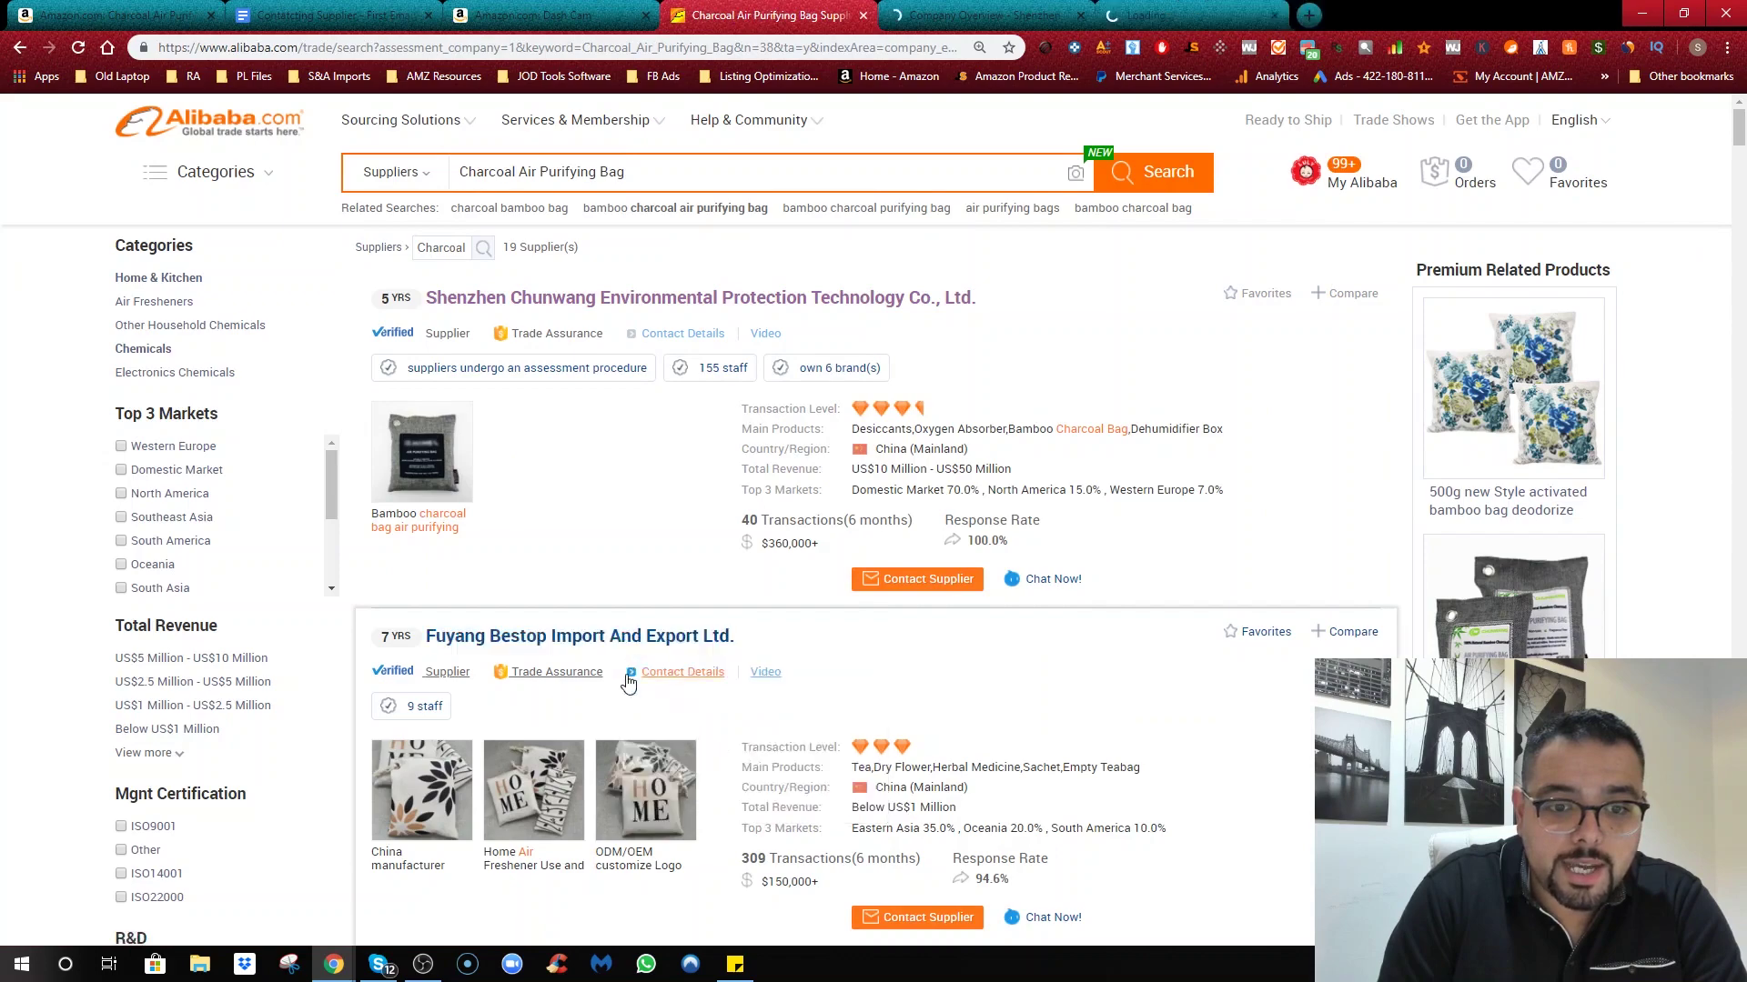
scroll(642, 546, down, 6)
right_click(642, 422)
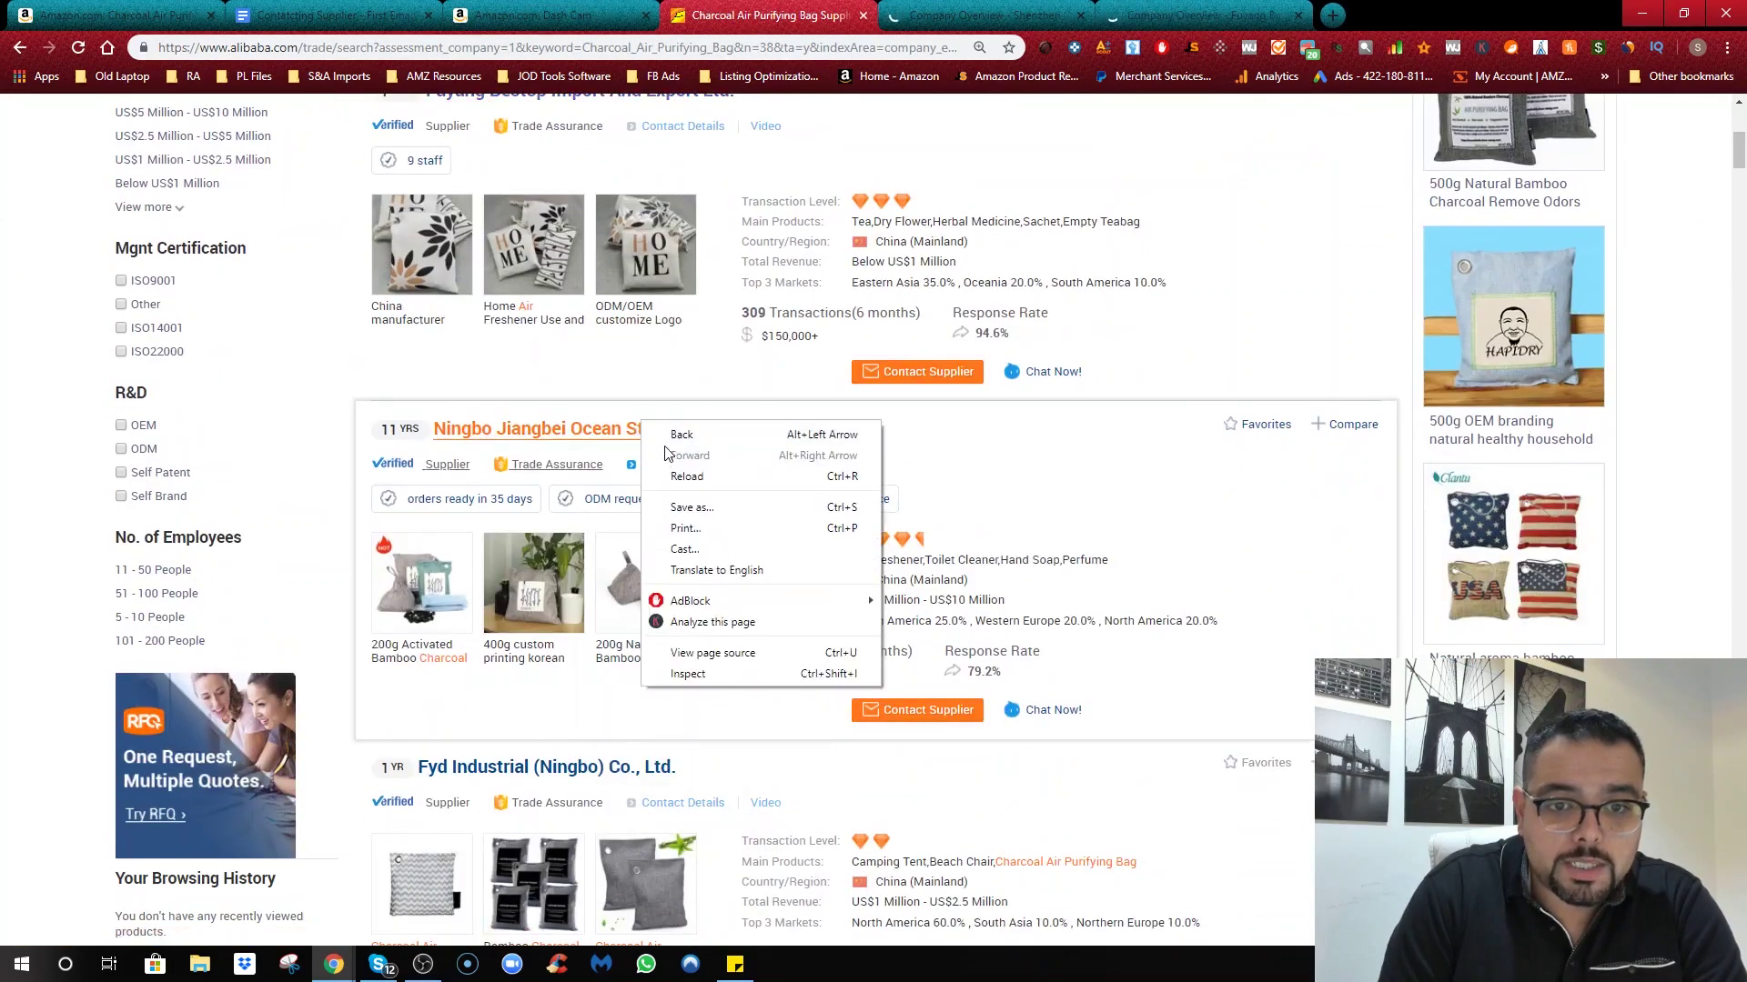
right_click(574, 435)
click(596, 450)
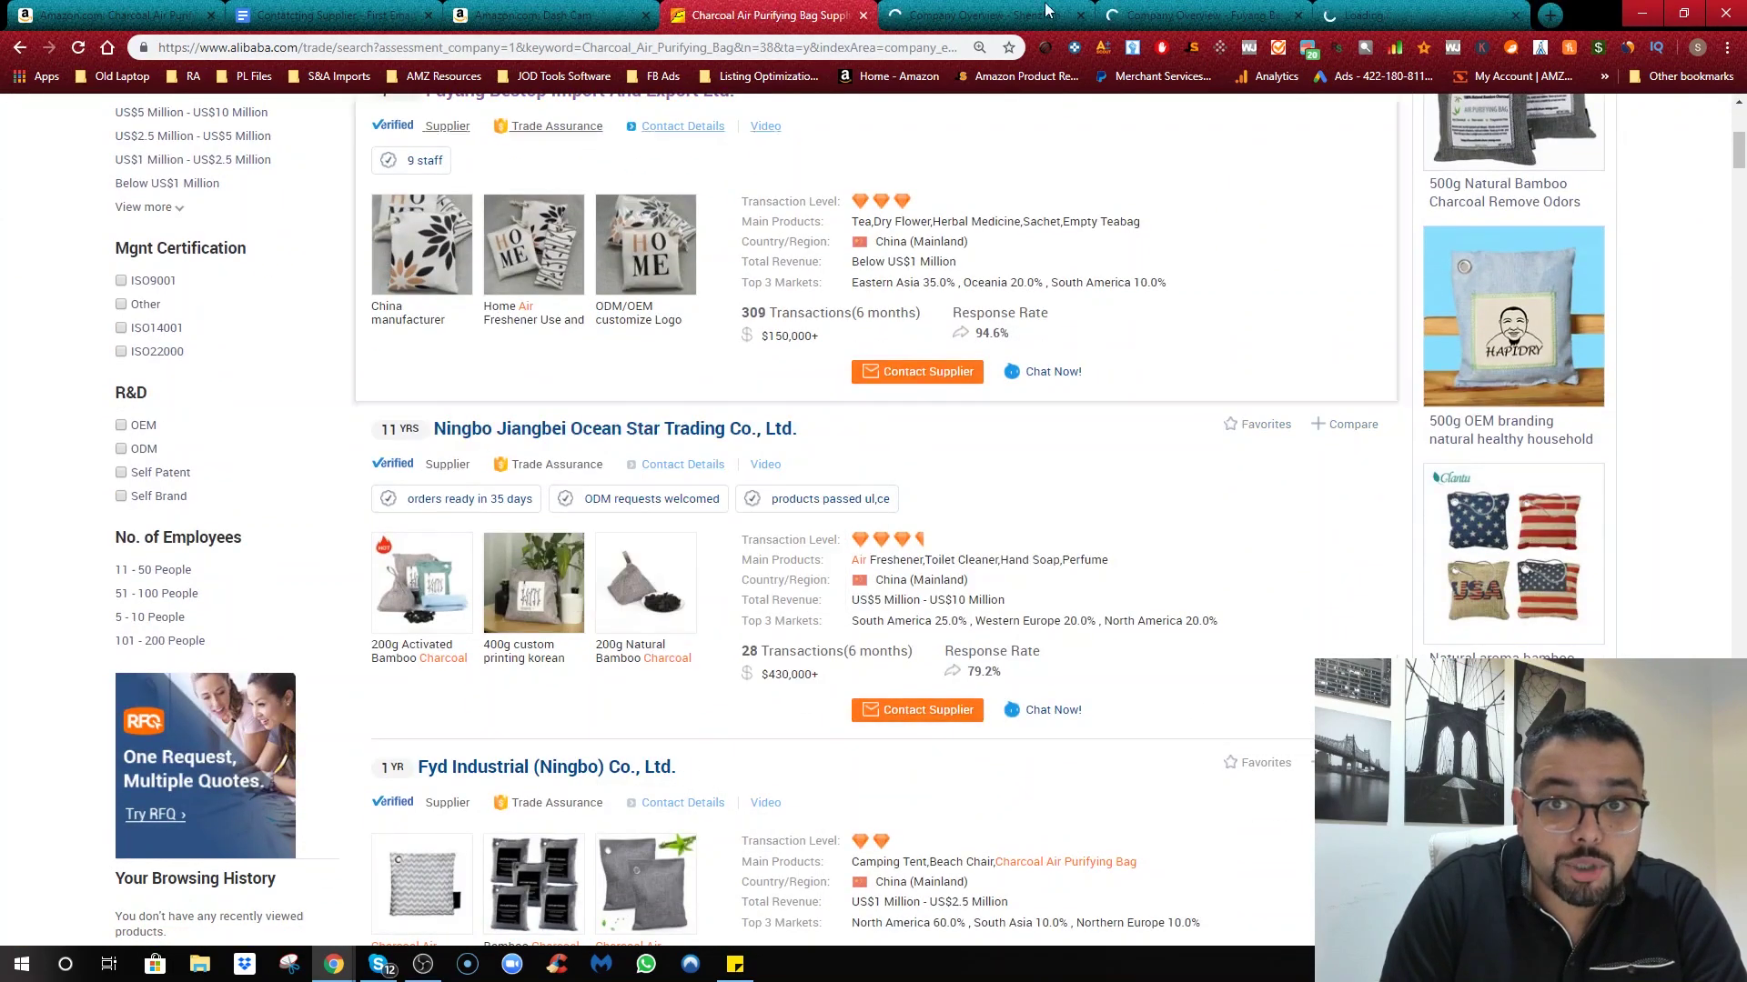
Step: Scan the other verified suppliers farther down the results, comparing their products, transactions and response rates
scroll(784, 540, down, 5)
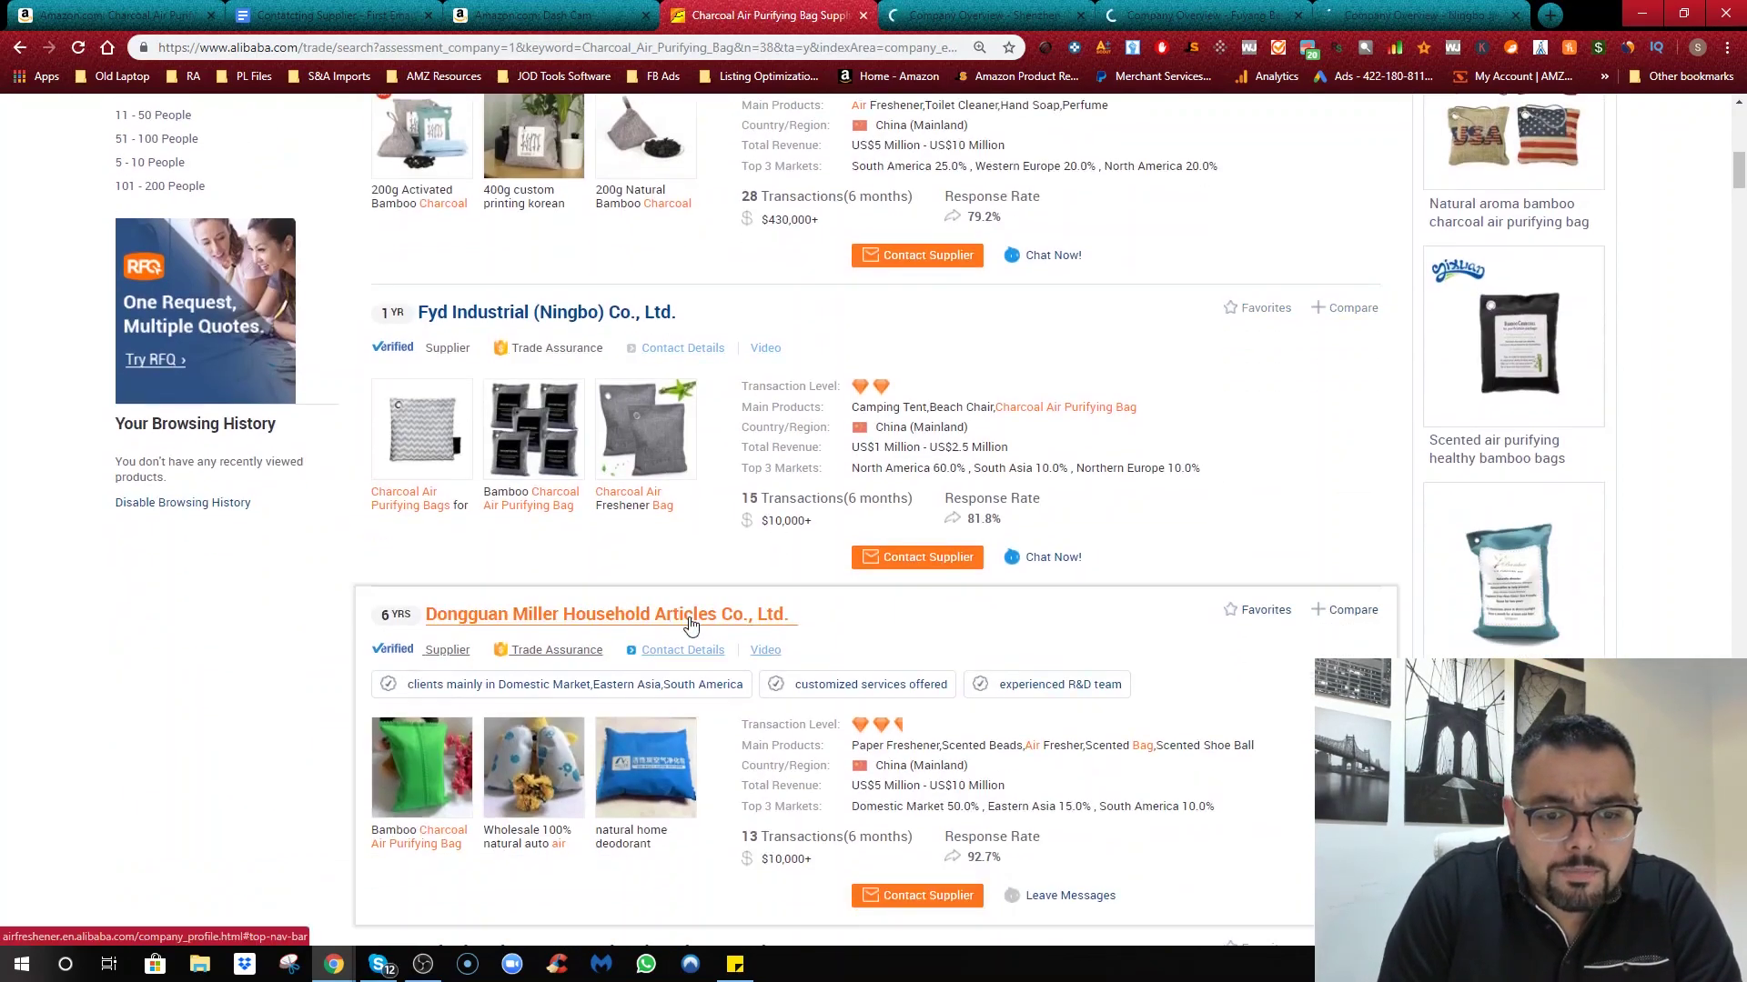
scroll(691, 625, down, 5)
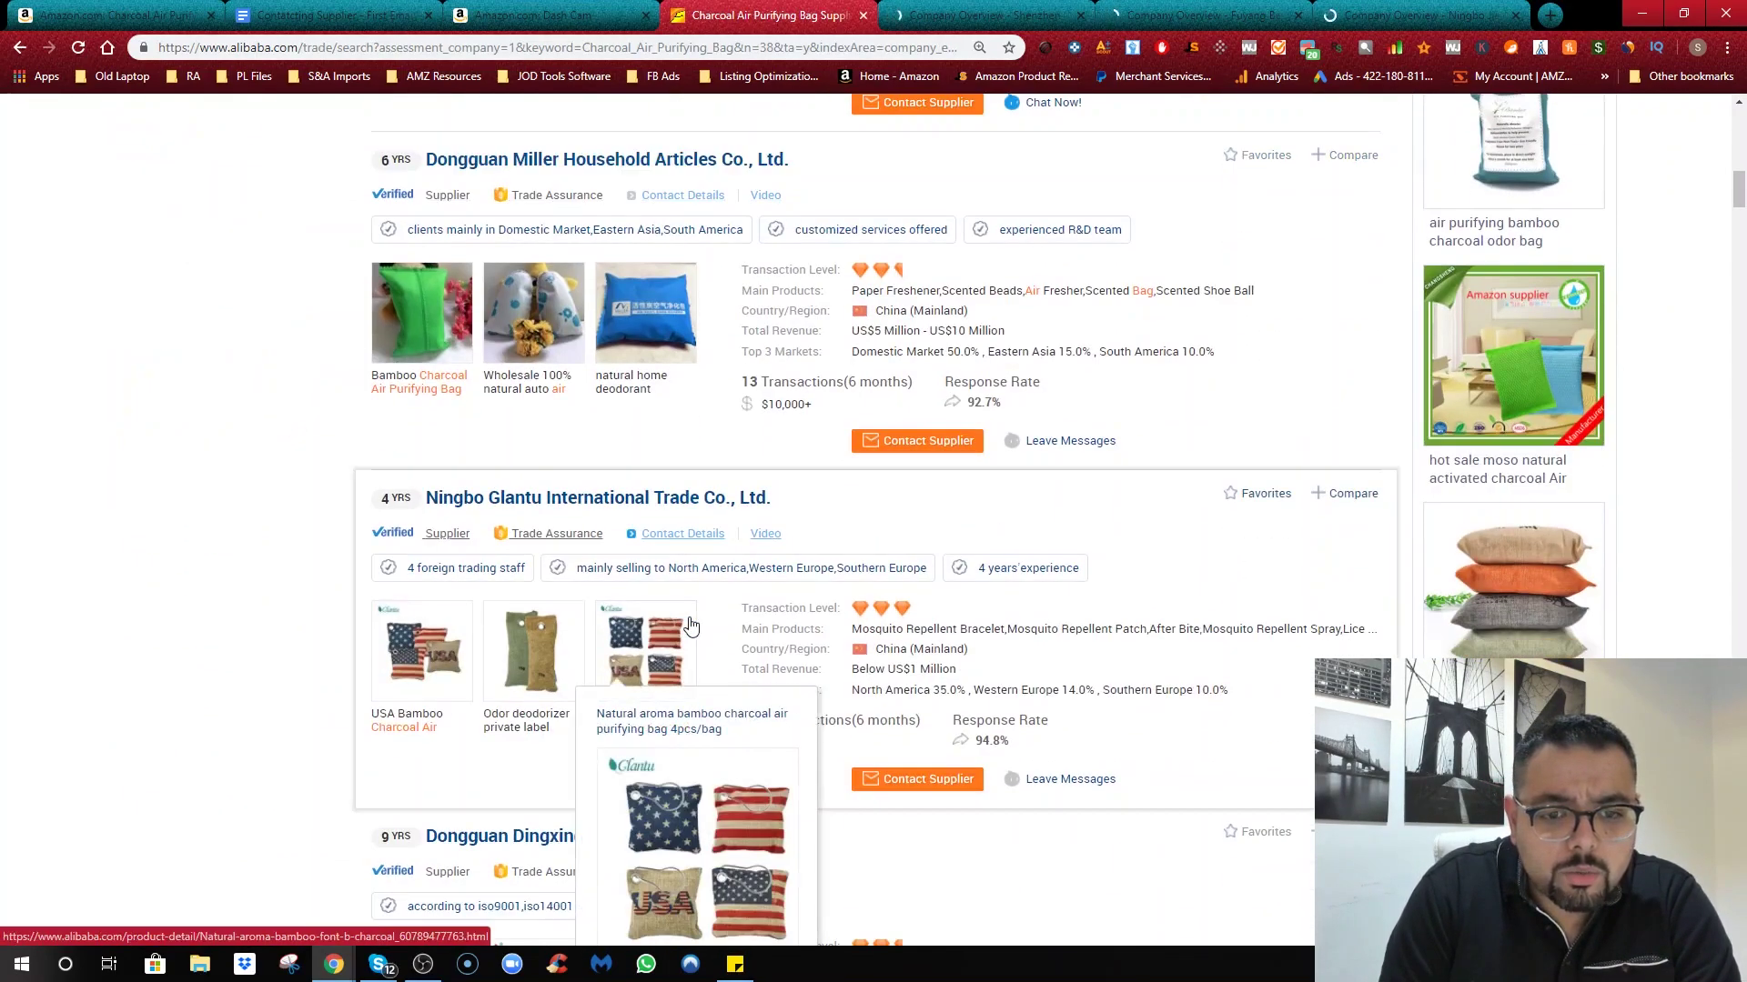
scroll(342, 634, down, 4)
scroll(549, 657, up, 10)
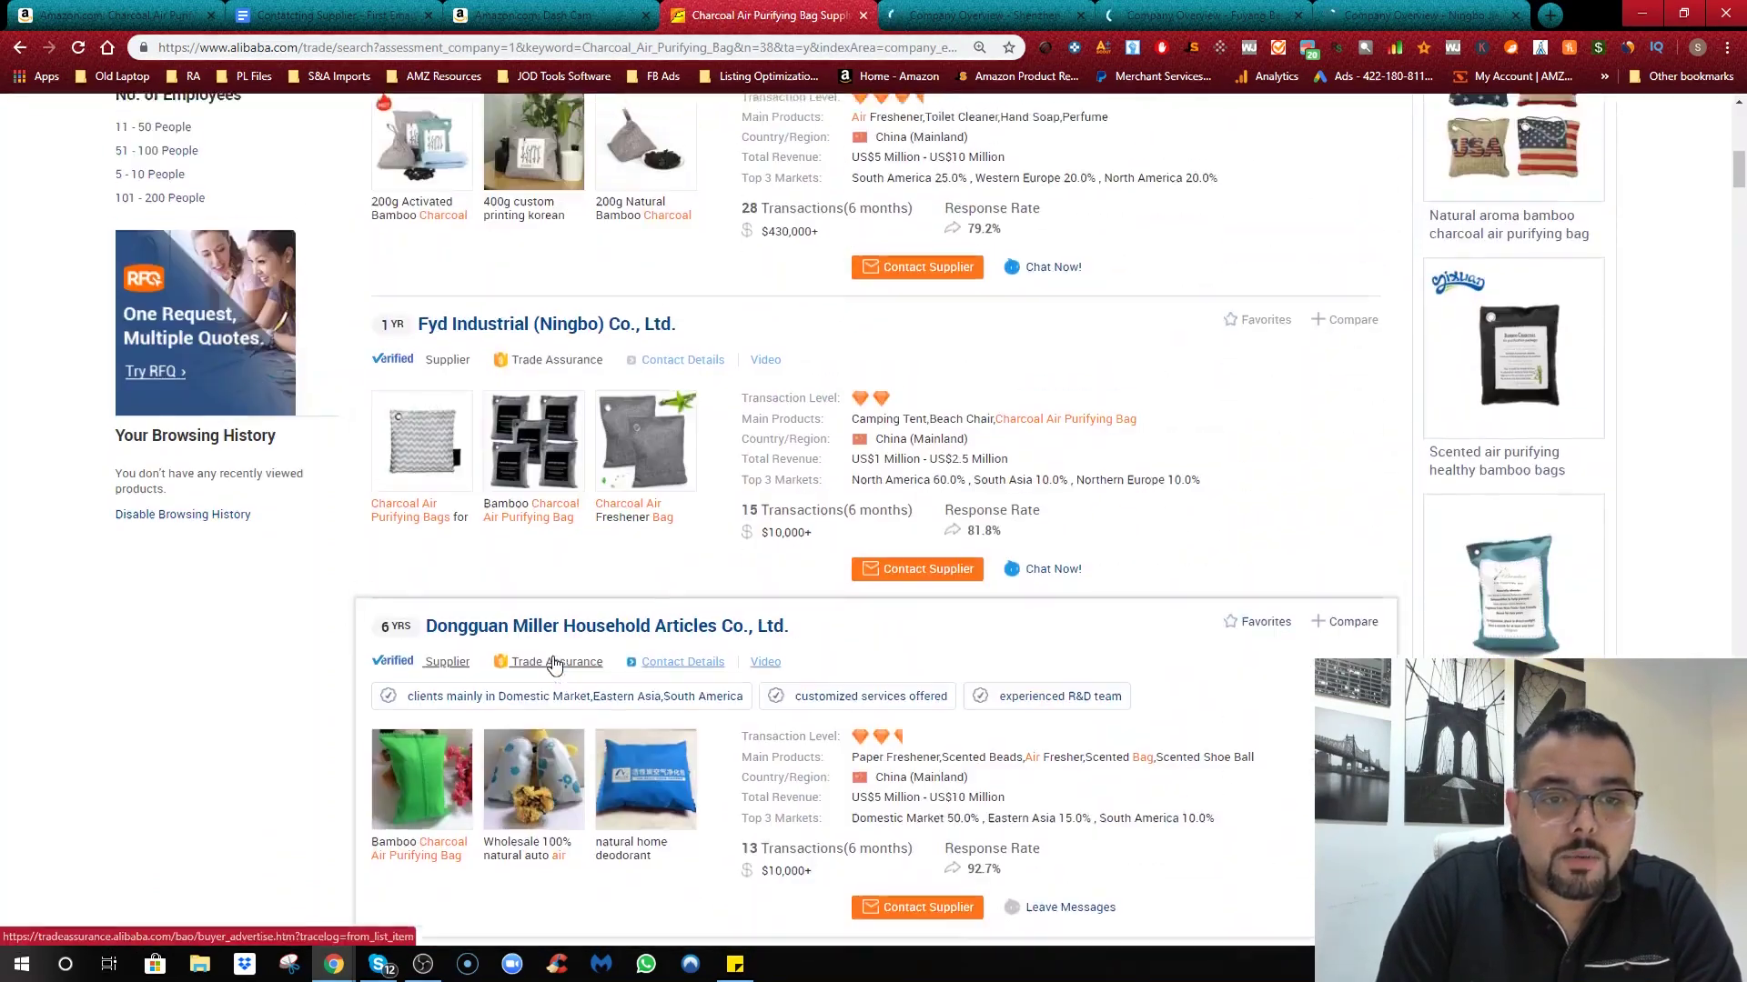
scroll(557, 671, up, 8)
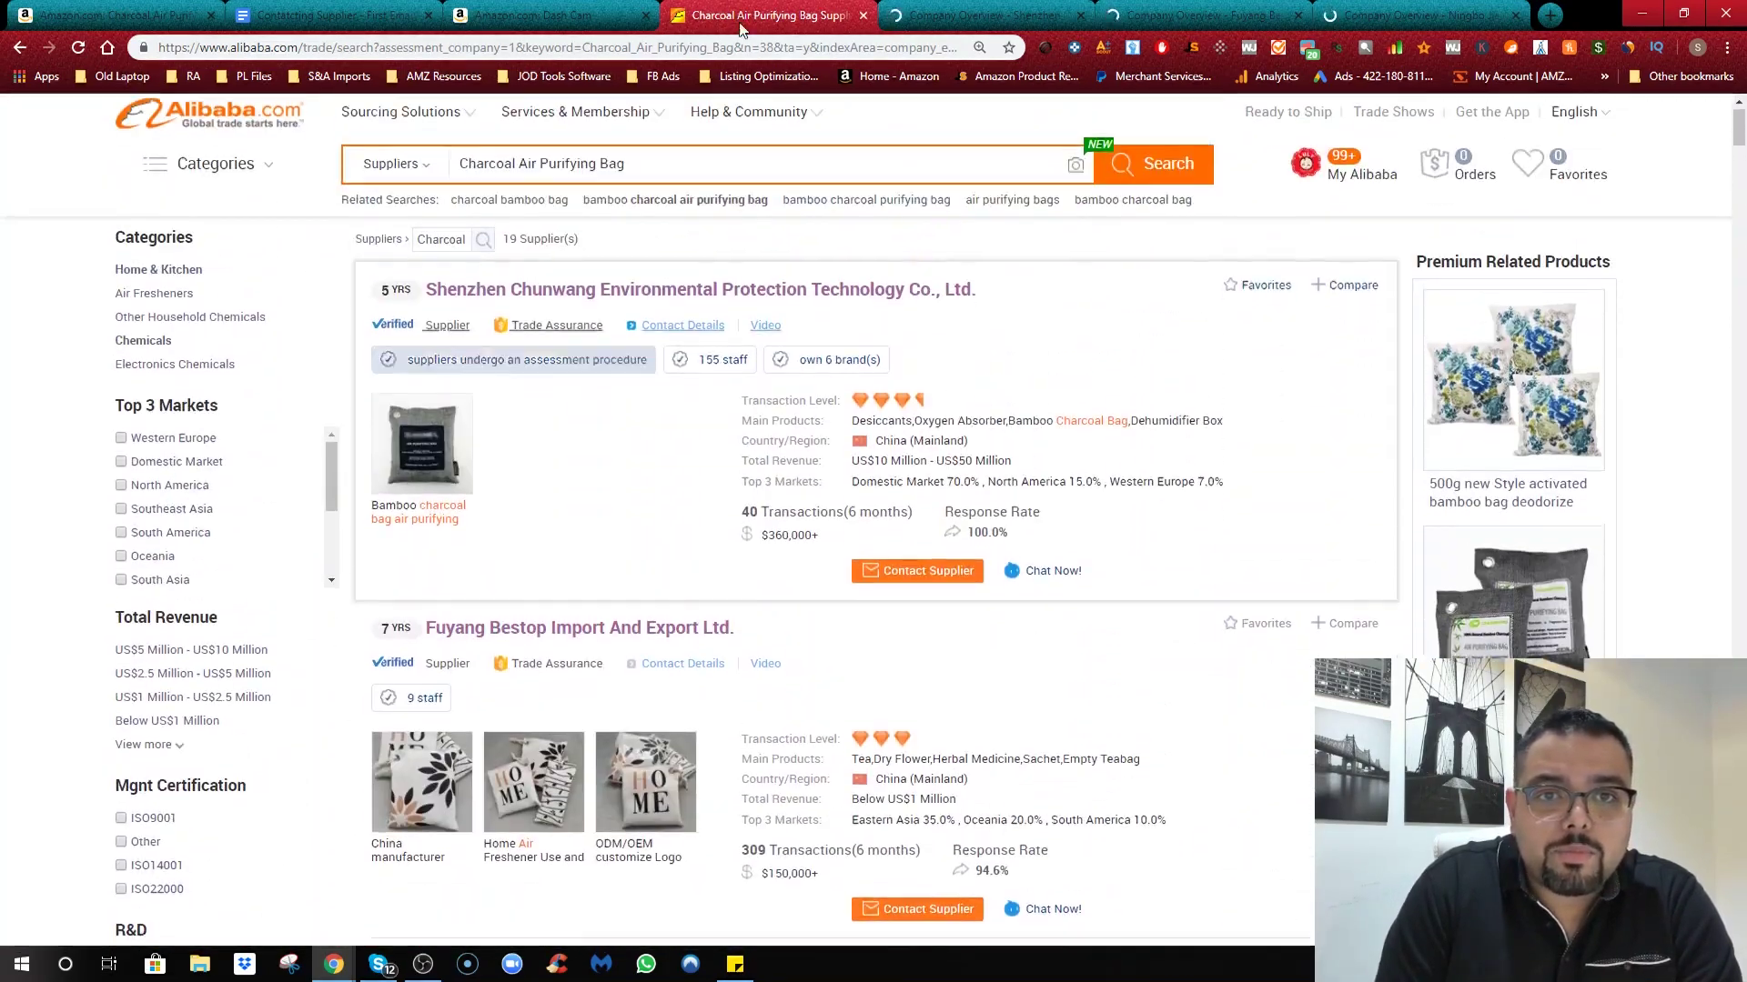
Step: Review the Shenzhen Chunwang profile's onsite verification details and company overview
click(901, 9)
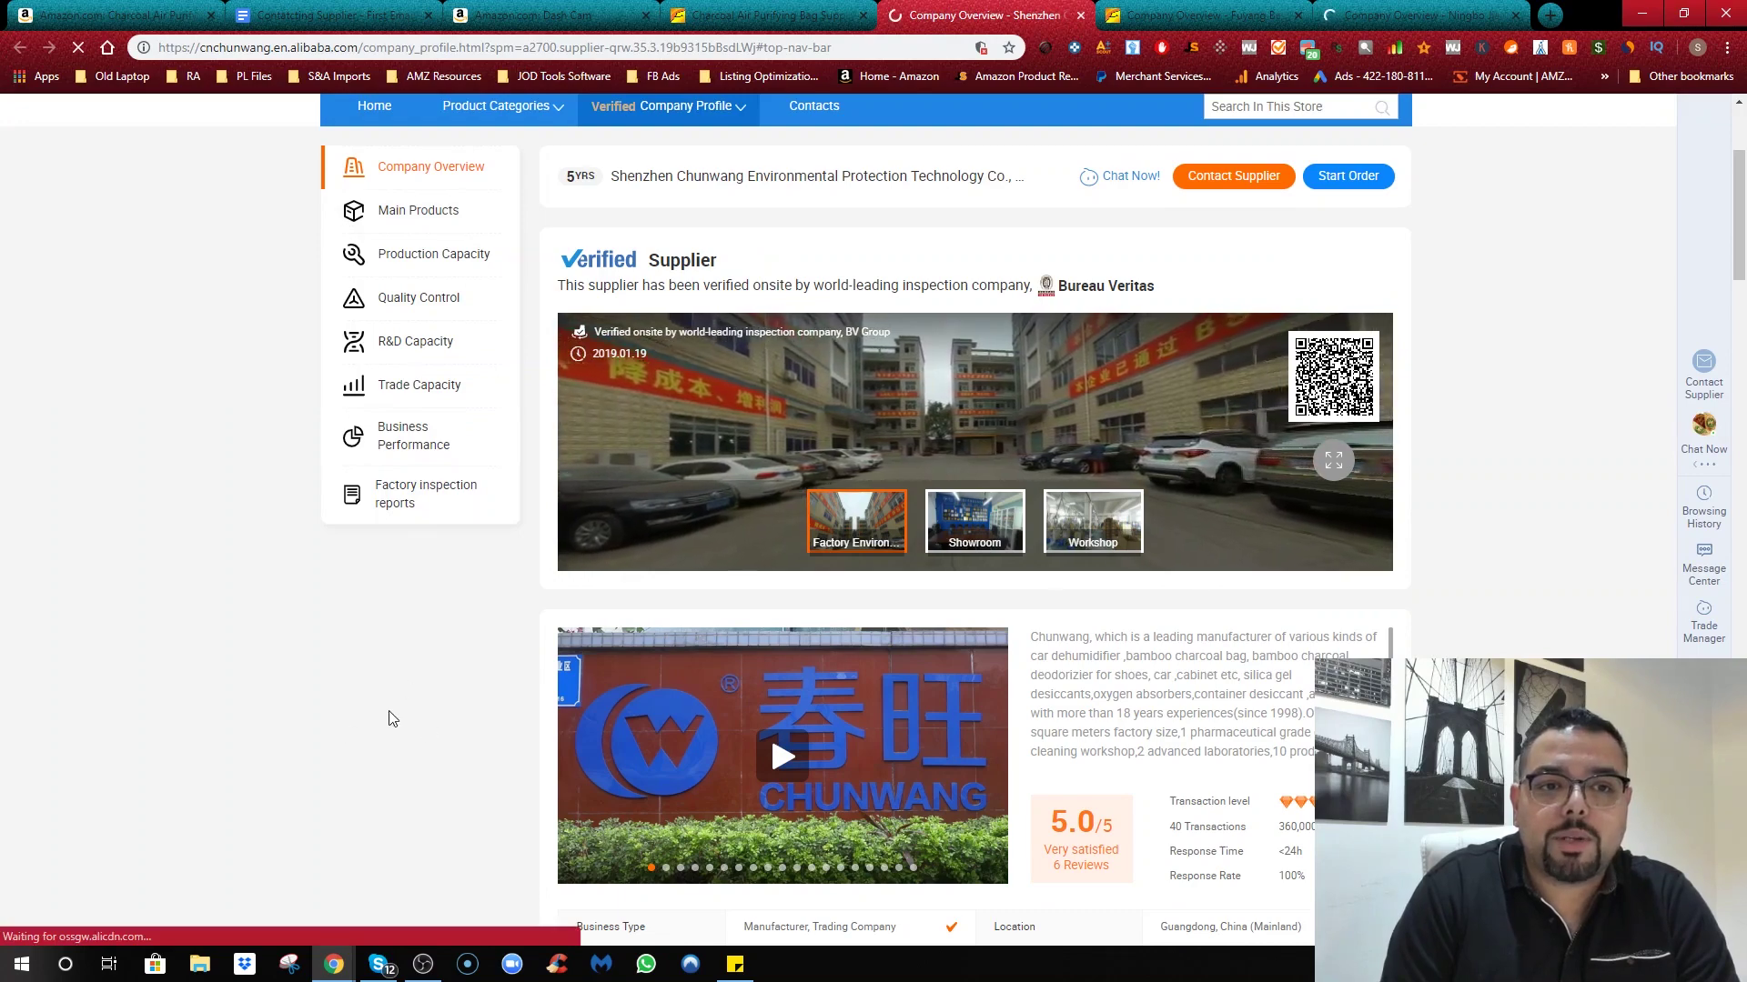
scroll(391, 719, down, 3)
scroll(391, 719, down, 2)
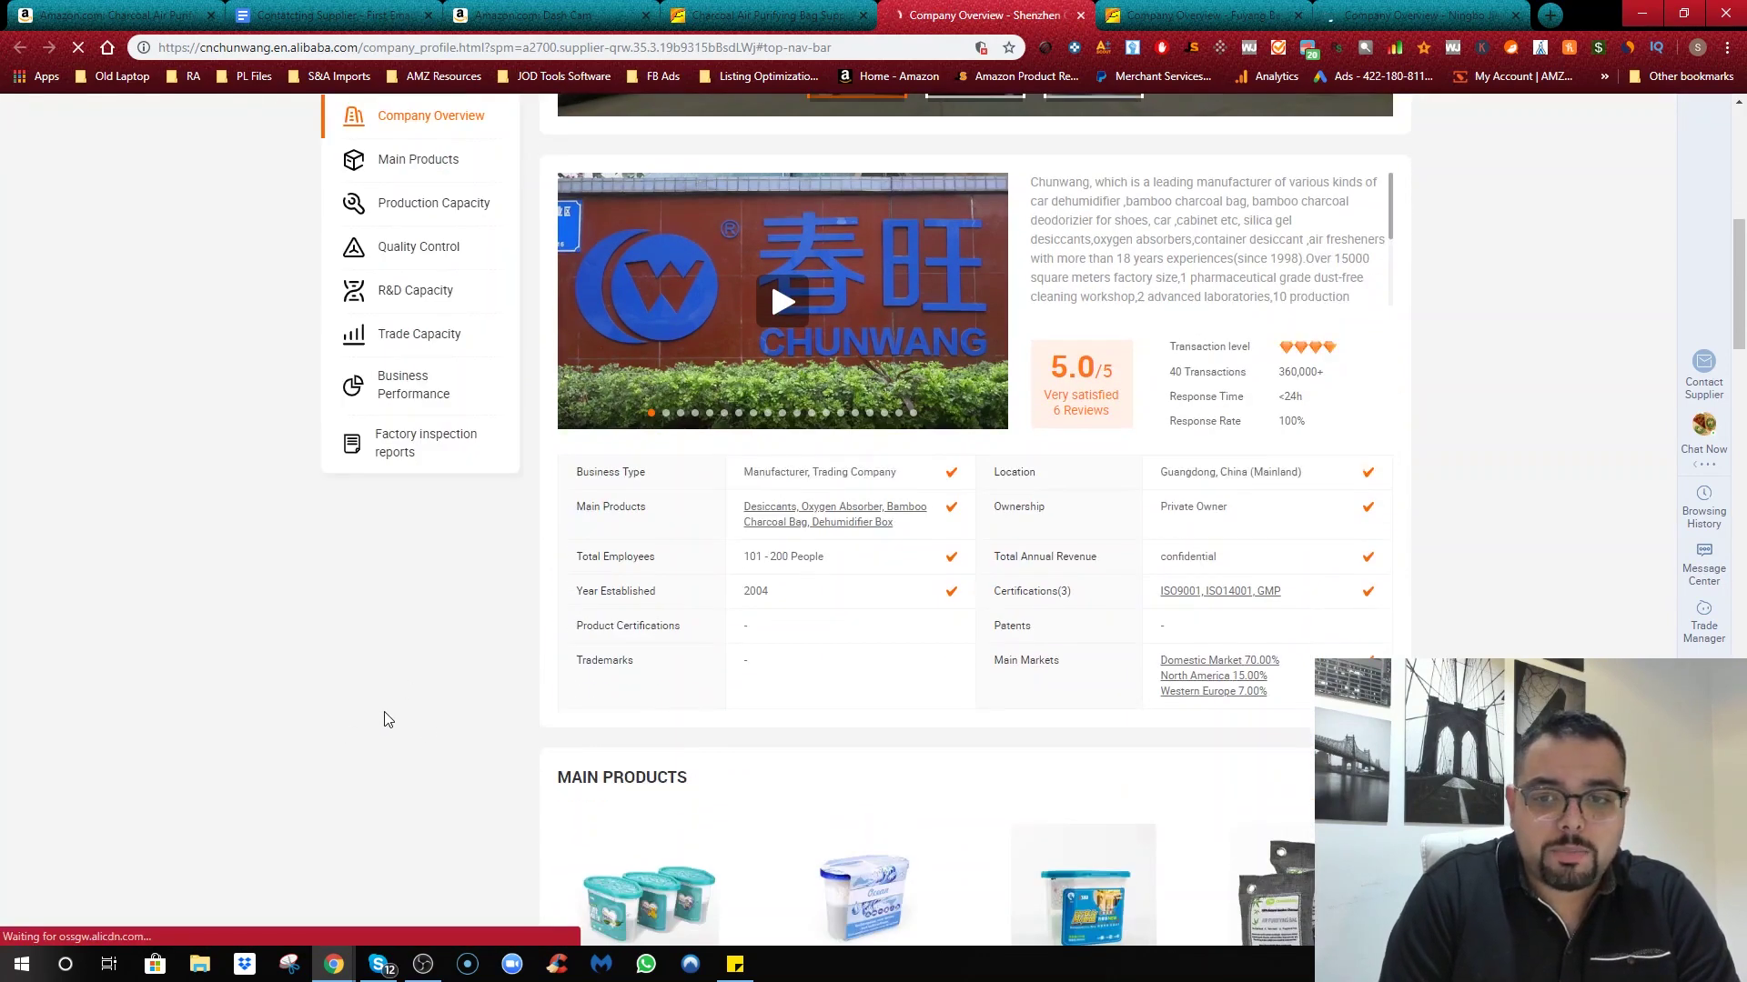
scroll(400, 706, up, 7)
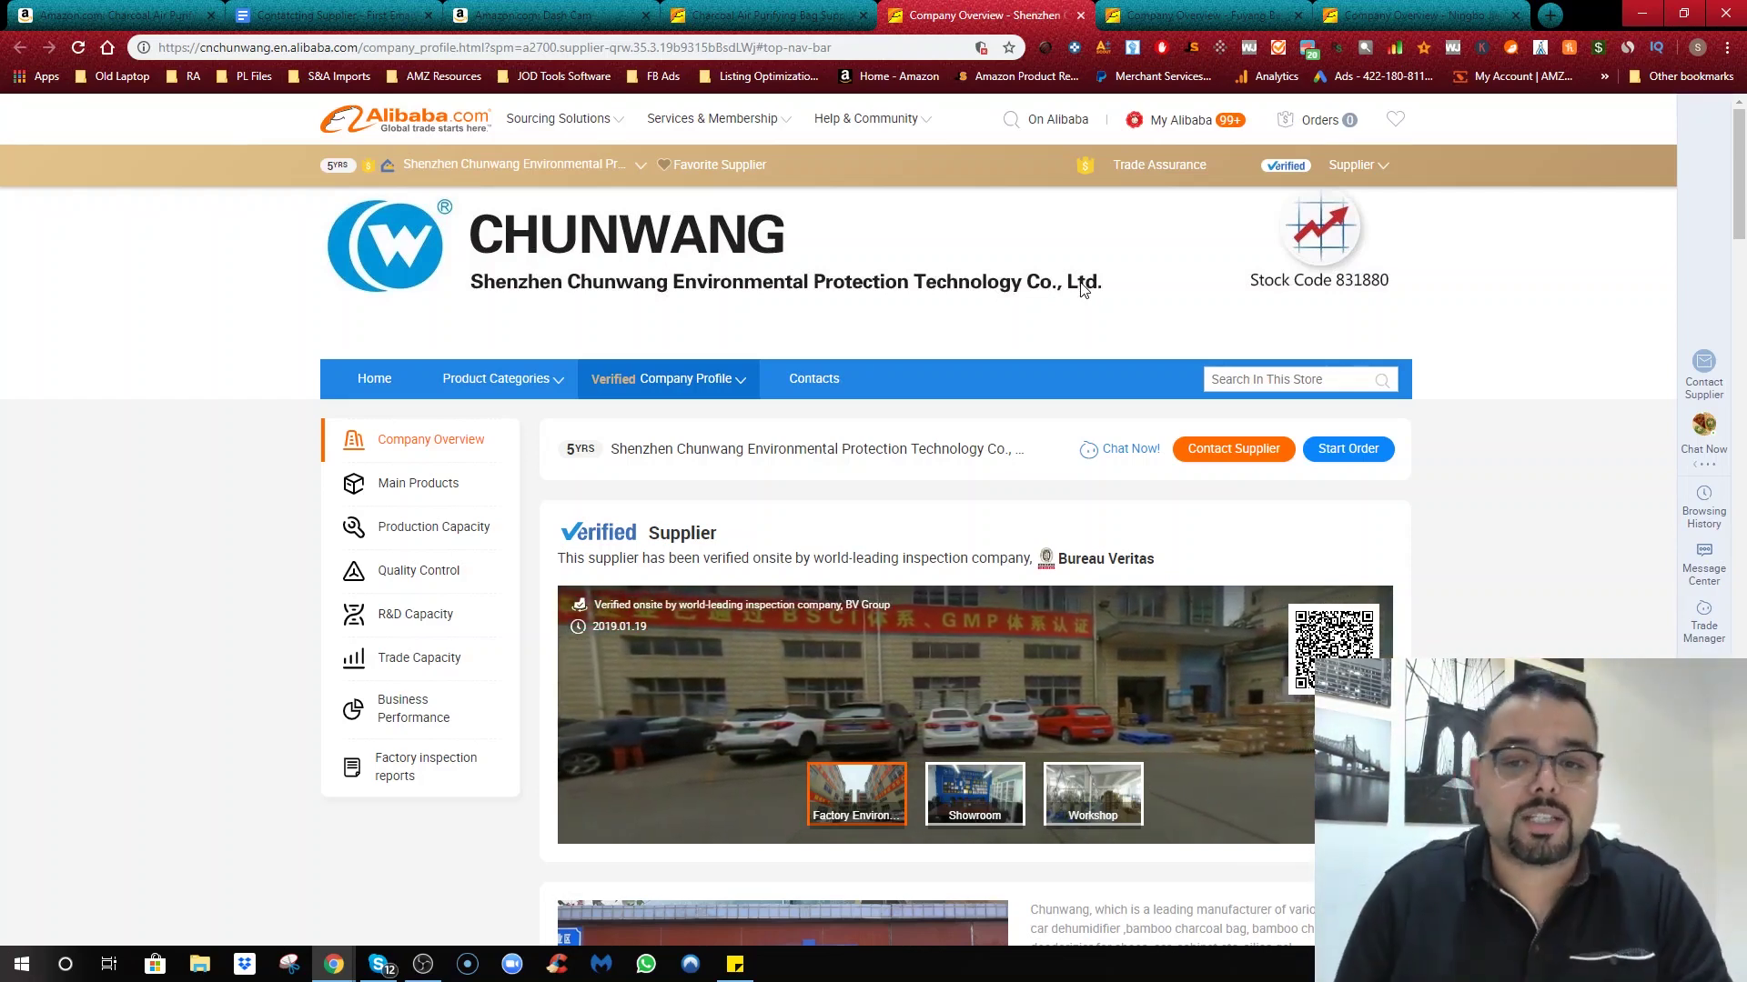
Step: Examine the Business Type entry in Shenzhen Chunwang's company overview table
scroll(1073, 264, down, 9)
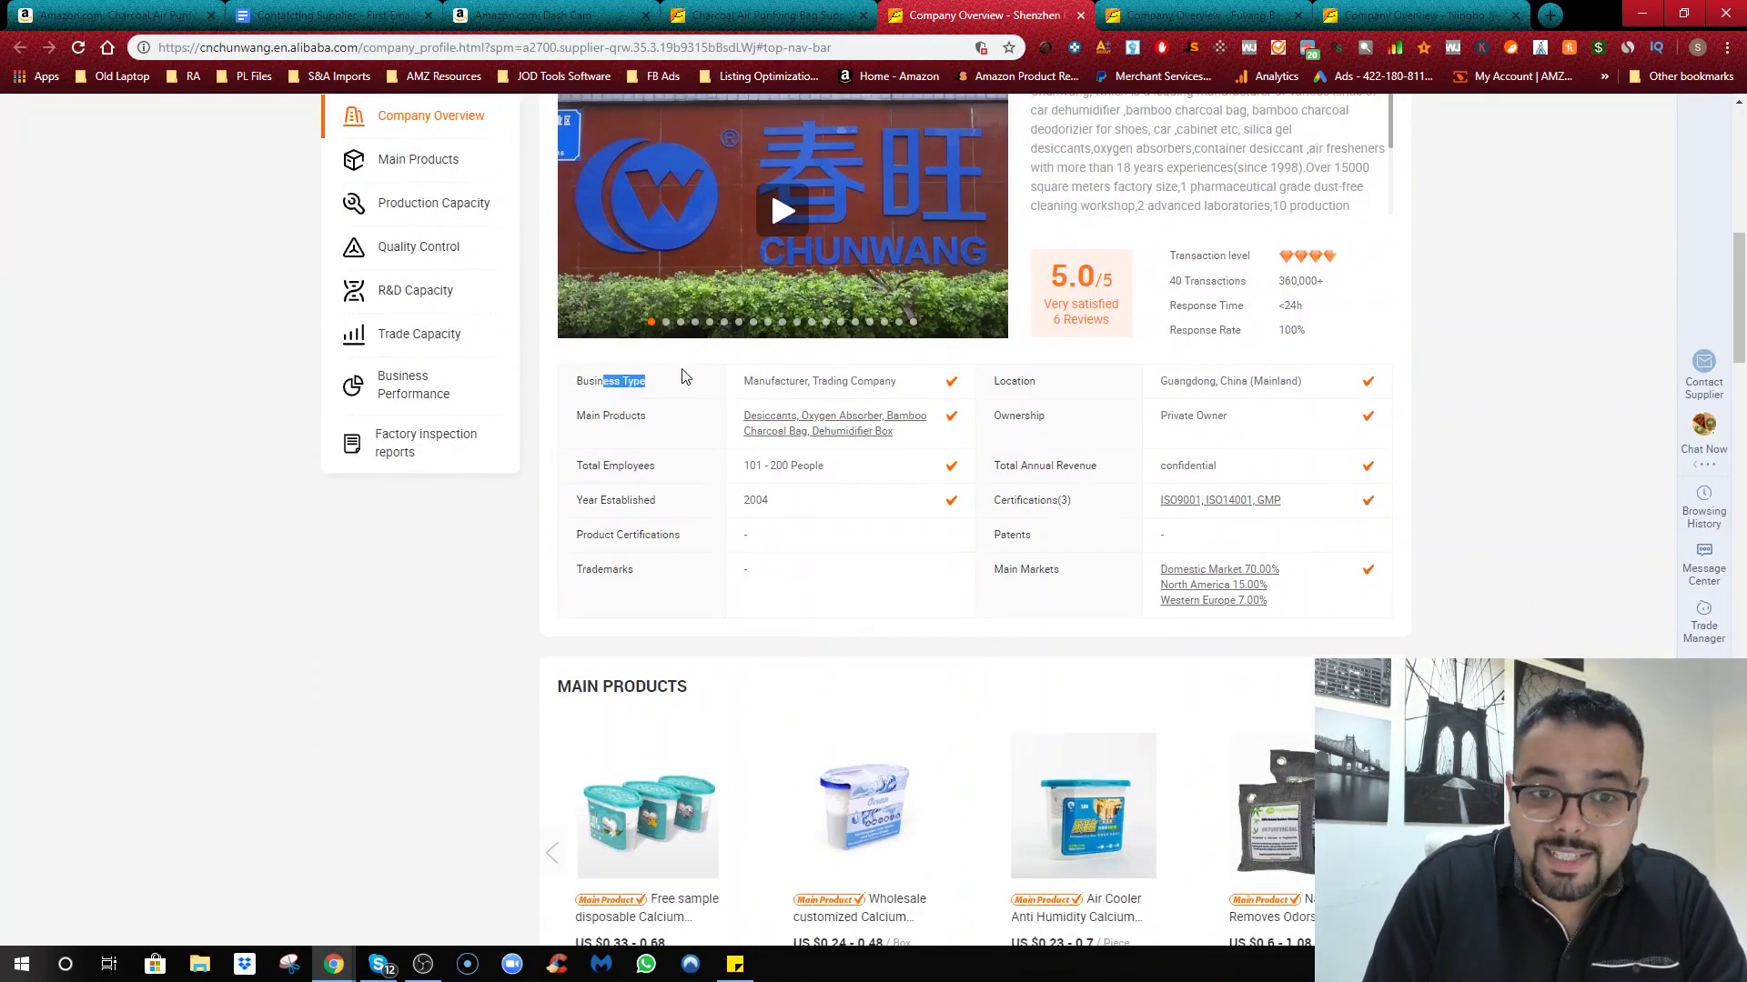
drag(899, 381, 757, 375)
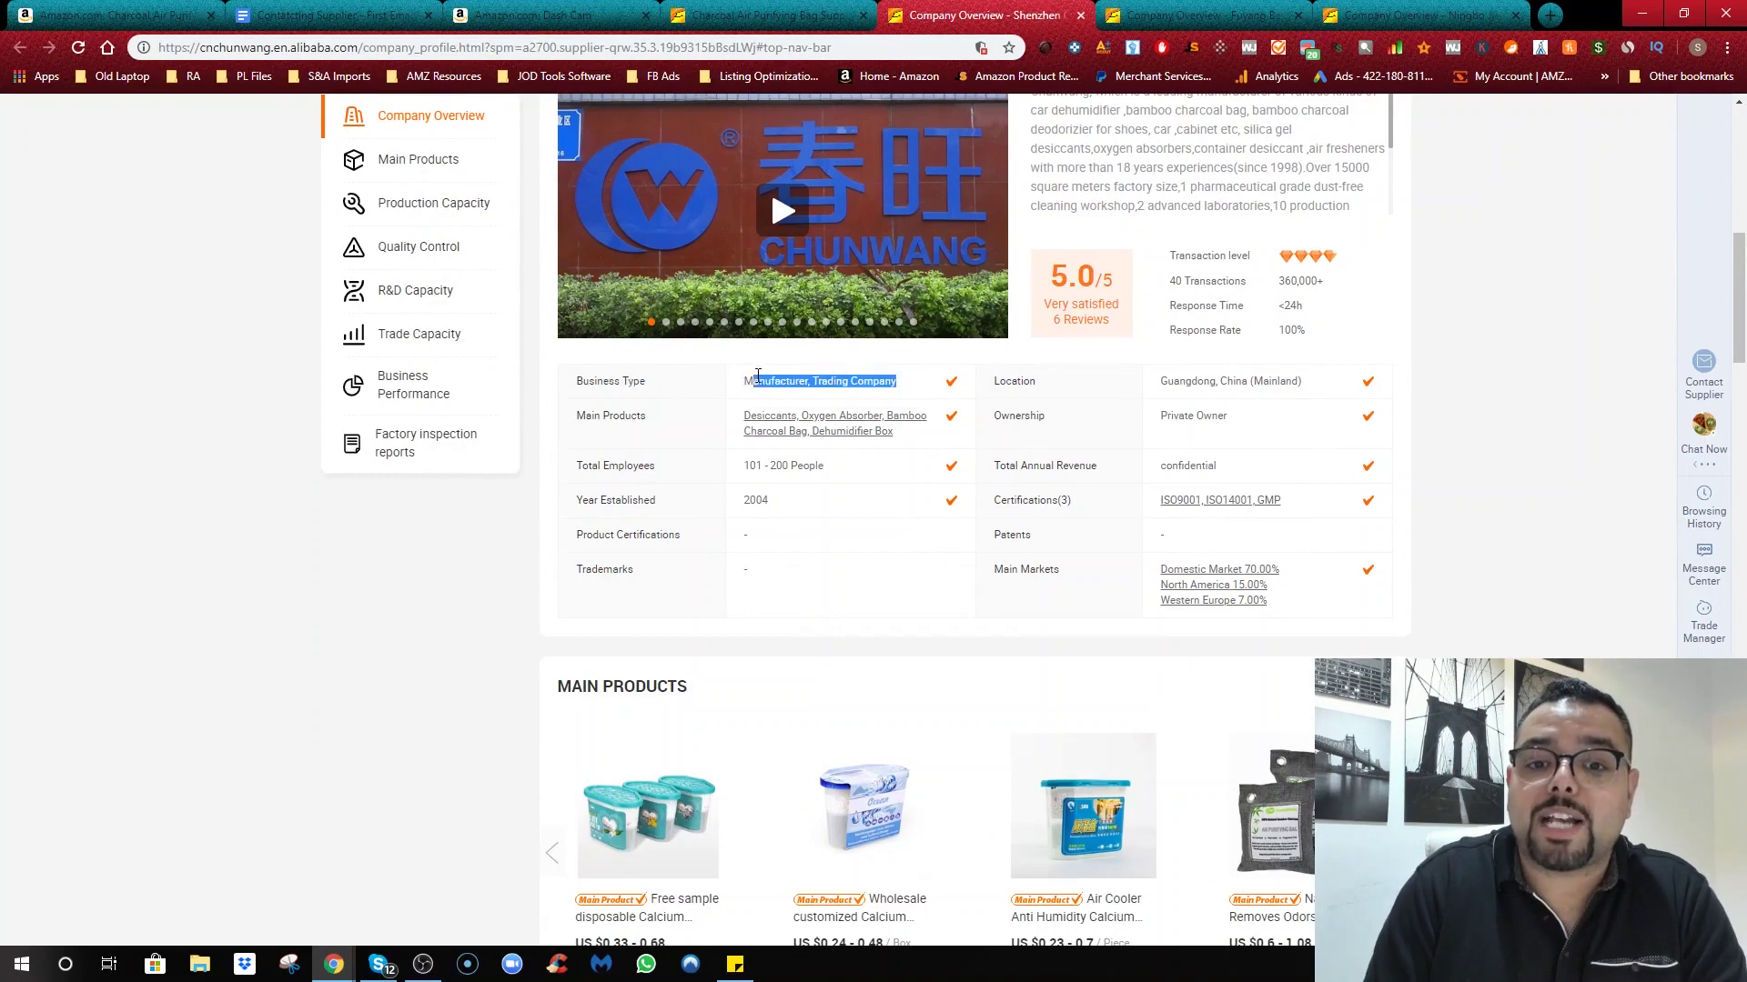
click(806, 383)
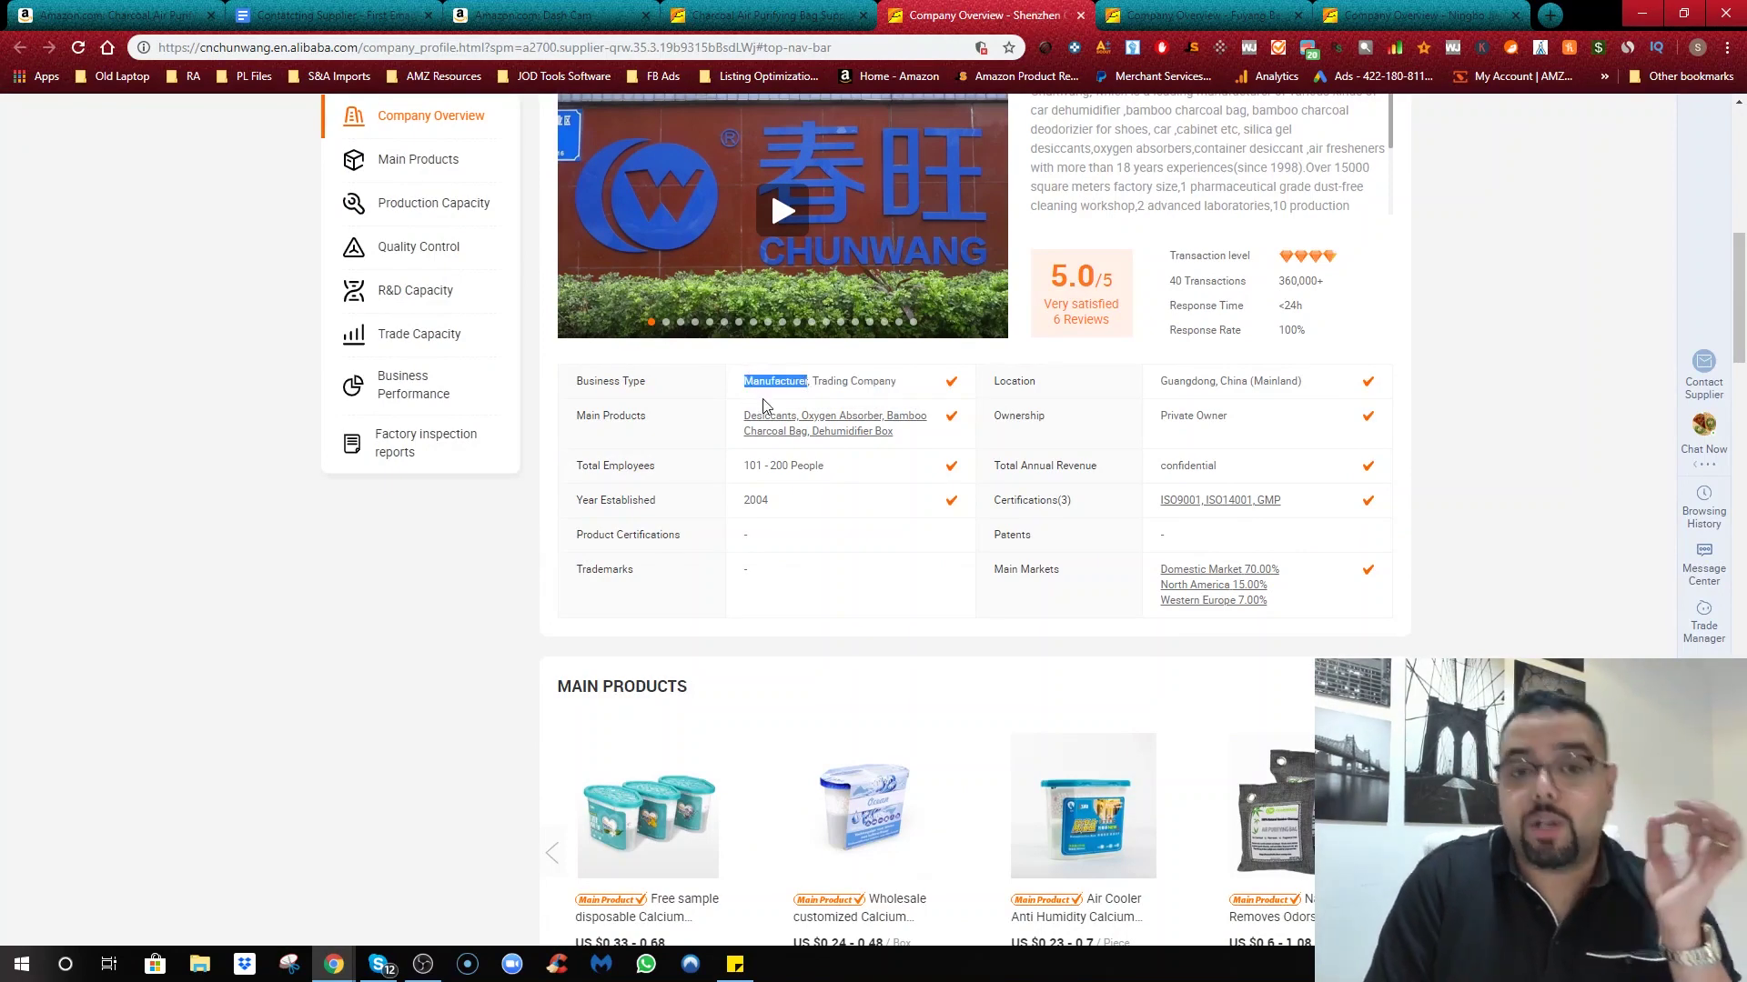
drag(811, 381, 907, 392)
click(907, 392)
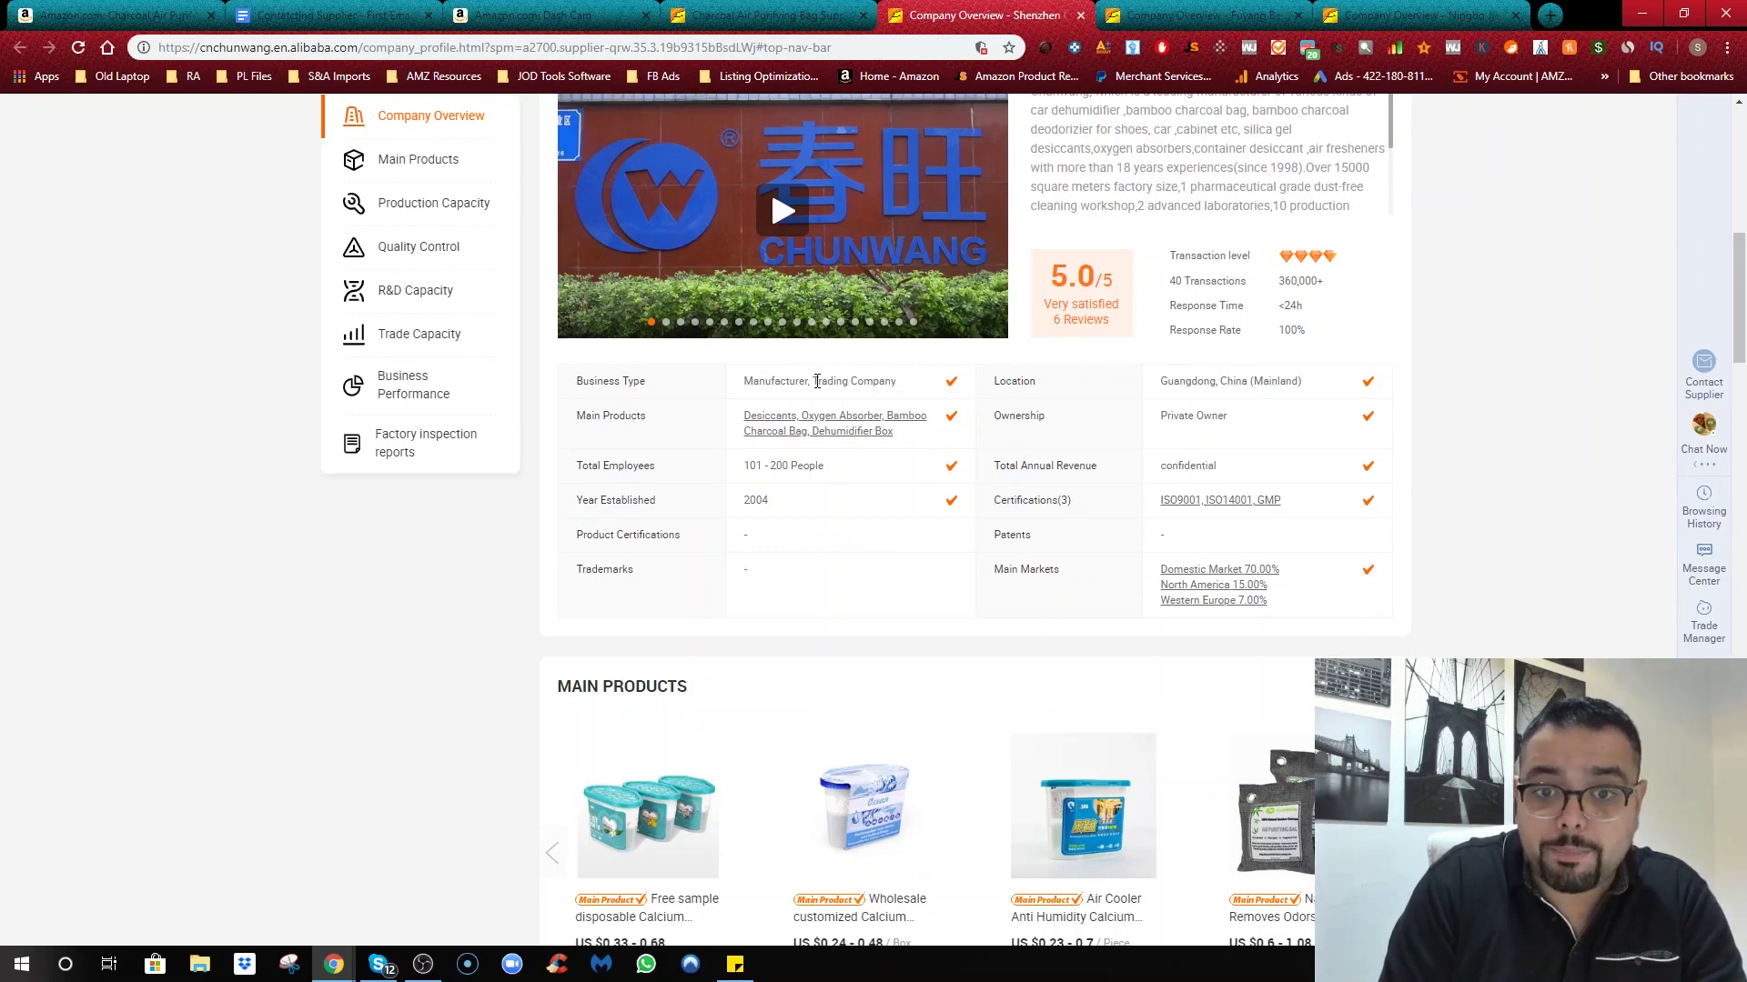
Step: Review Shenzhen Chunwang's business type, year established and main markets in the company overview table
drag(870, 384, 899, 390)
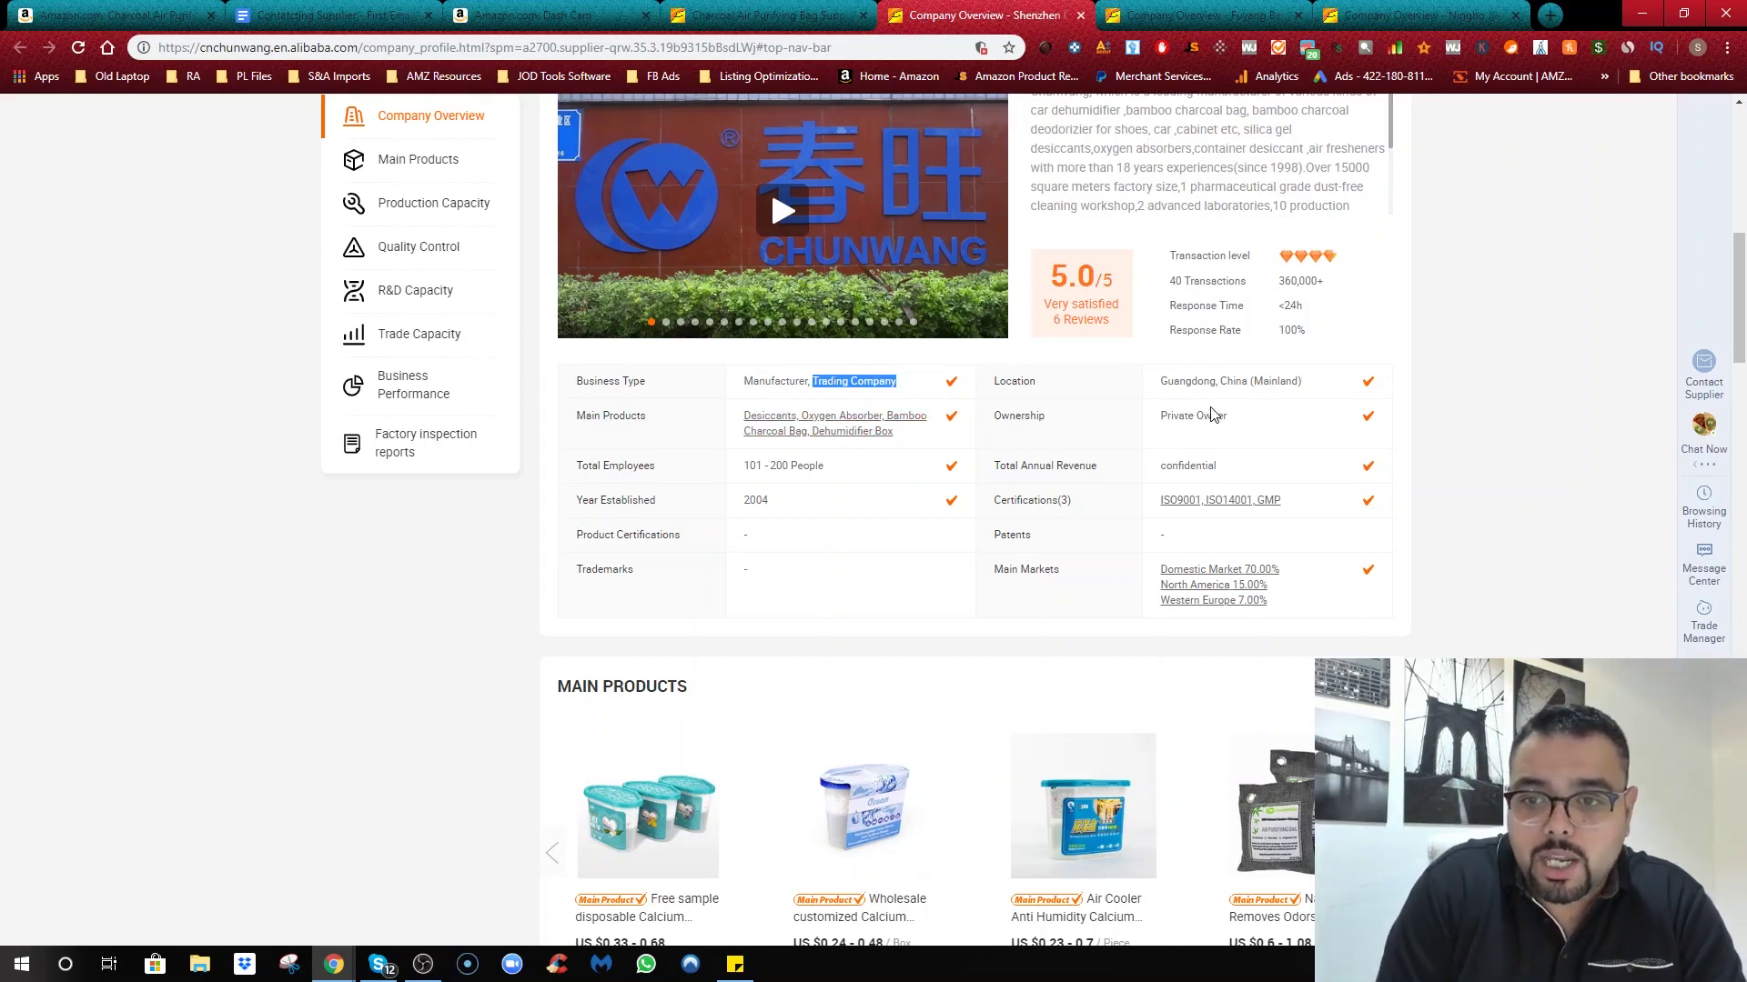
scroll(1210, 411, up, 2)
scroll(792, 673, down, 2)
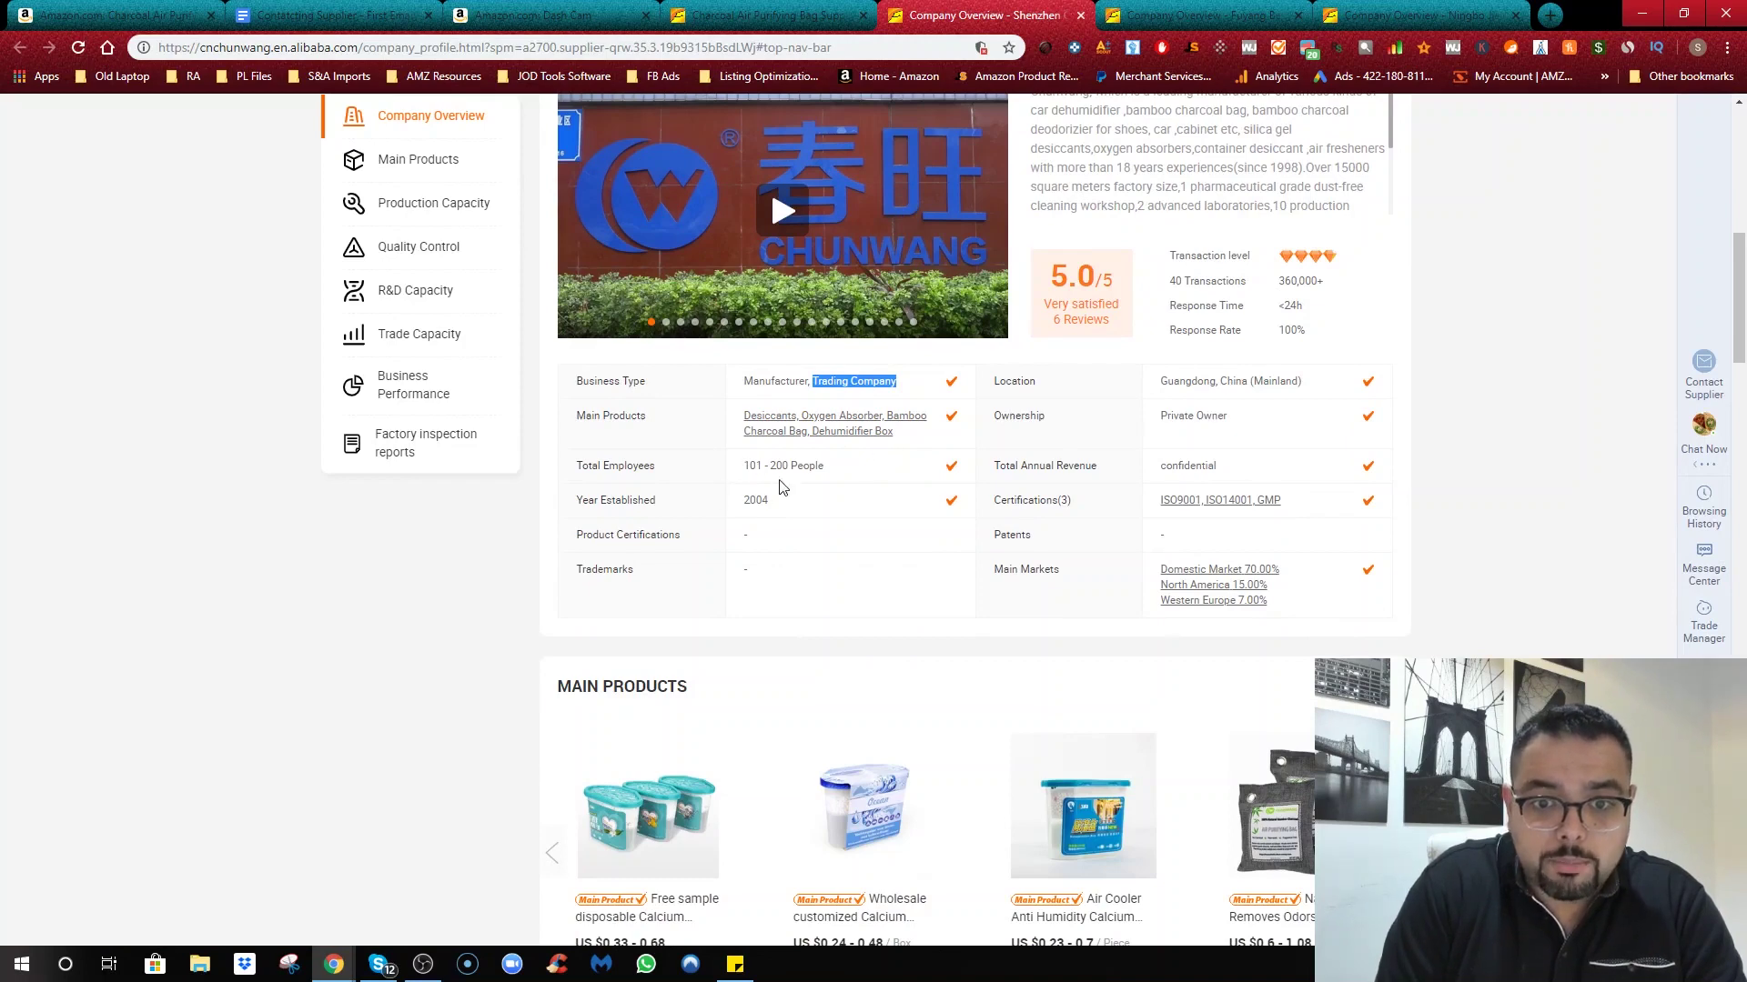
click(751, 501)
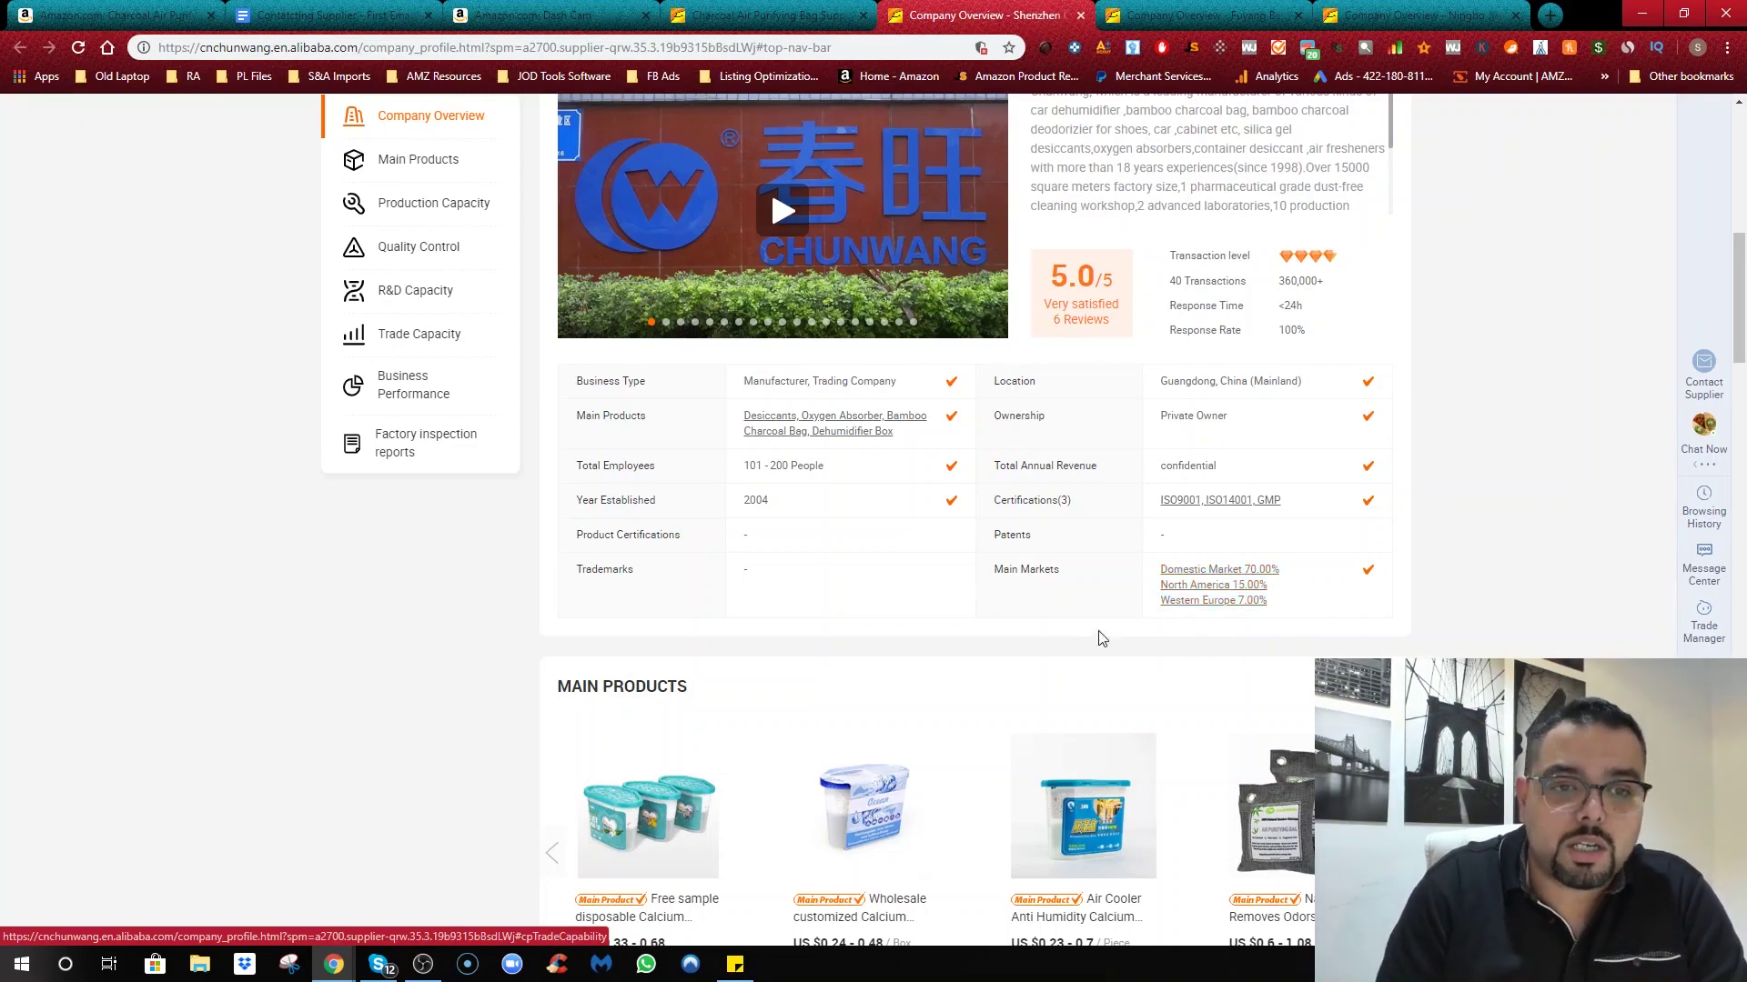
scroll(1001, 646, up, 3)
scroll(658, 564, up, 5)
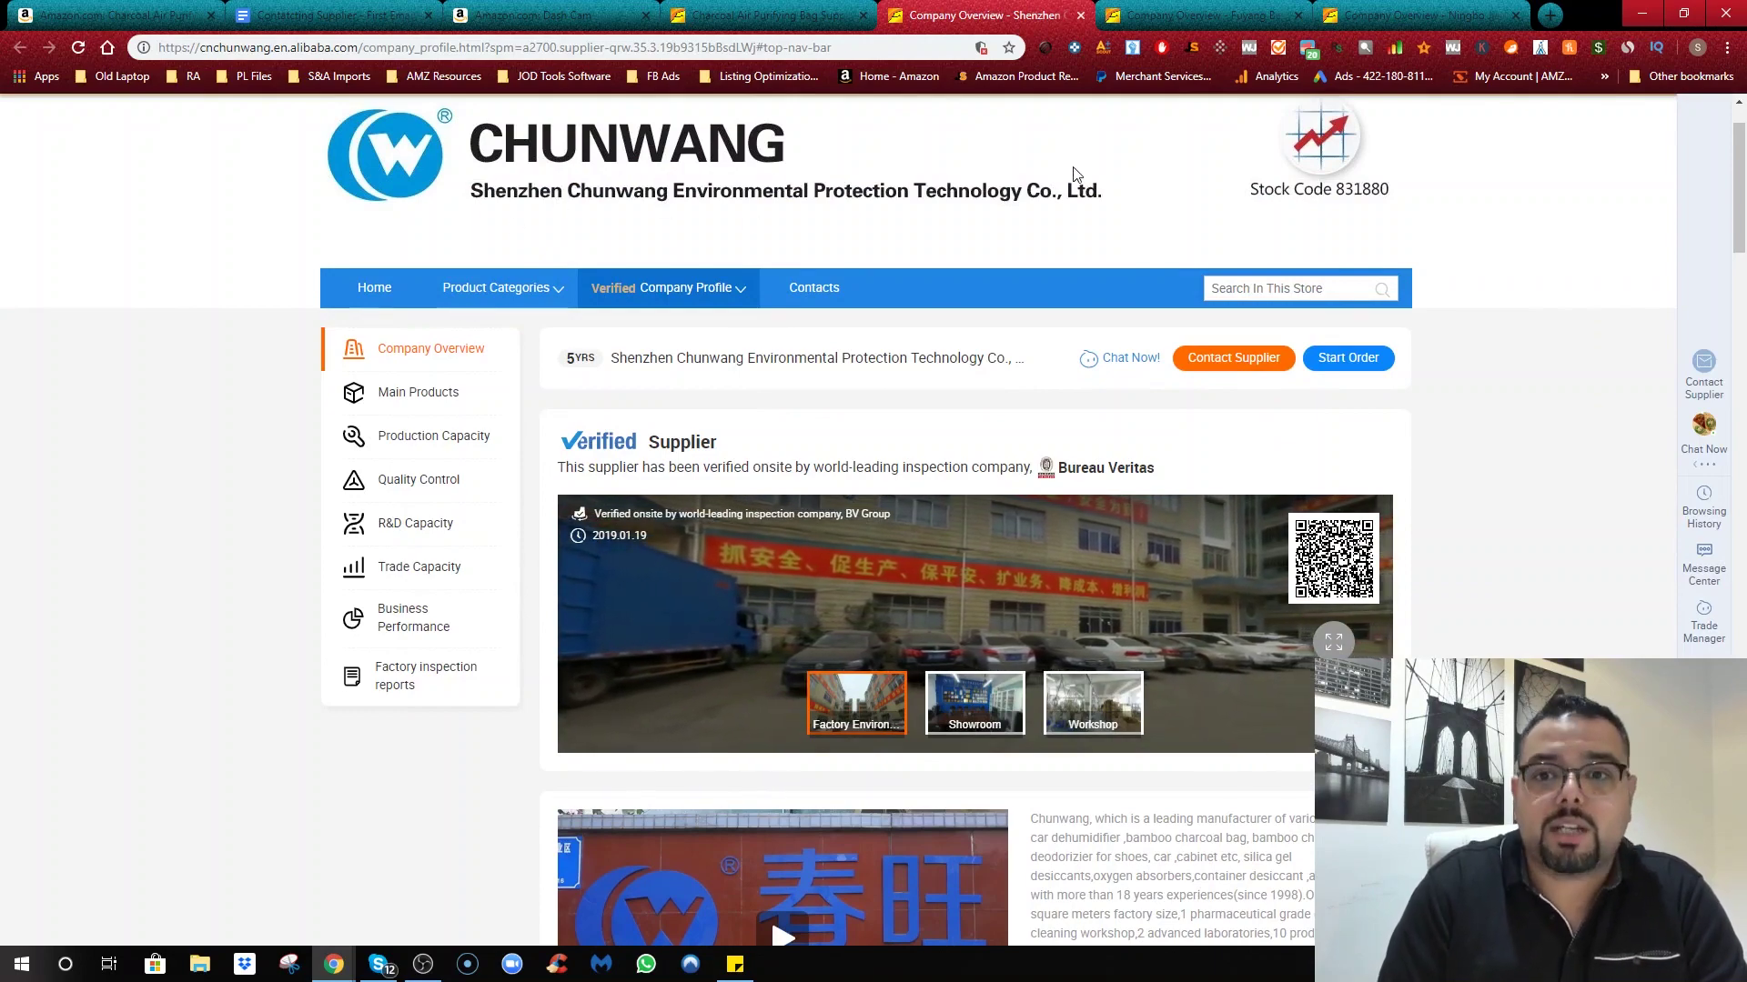
scroll(816, 600, down, 7)
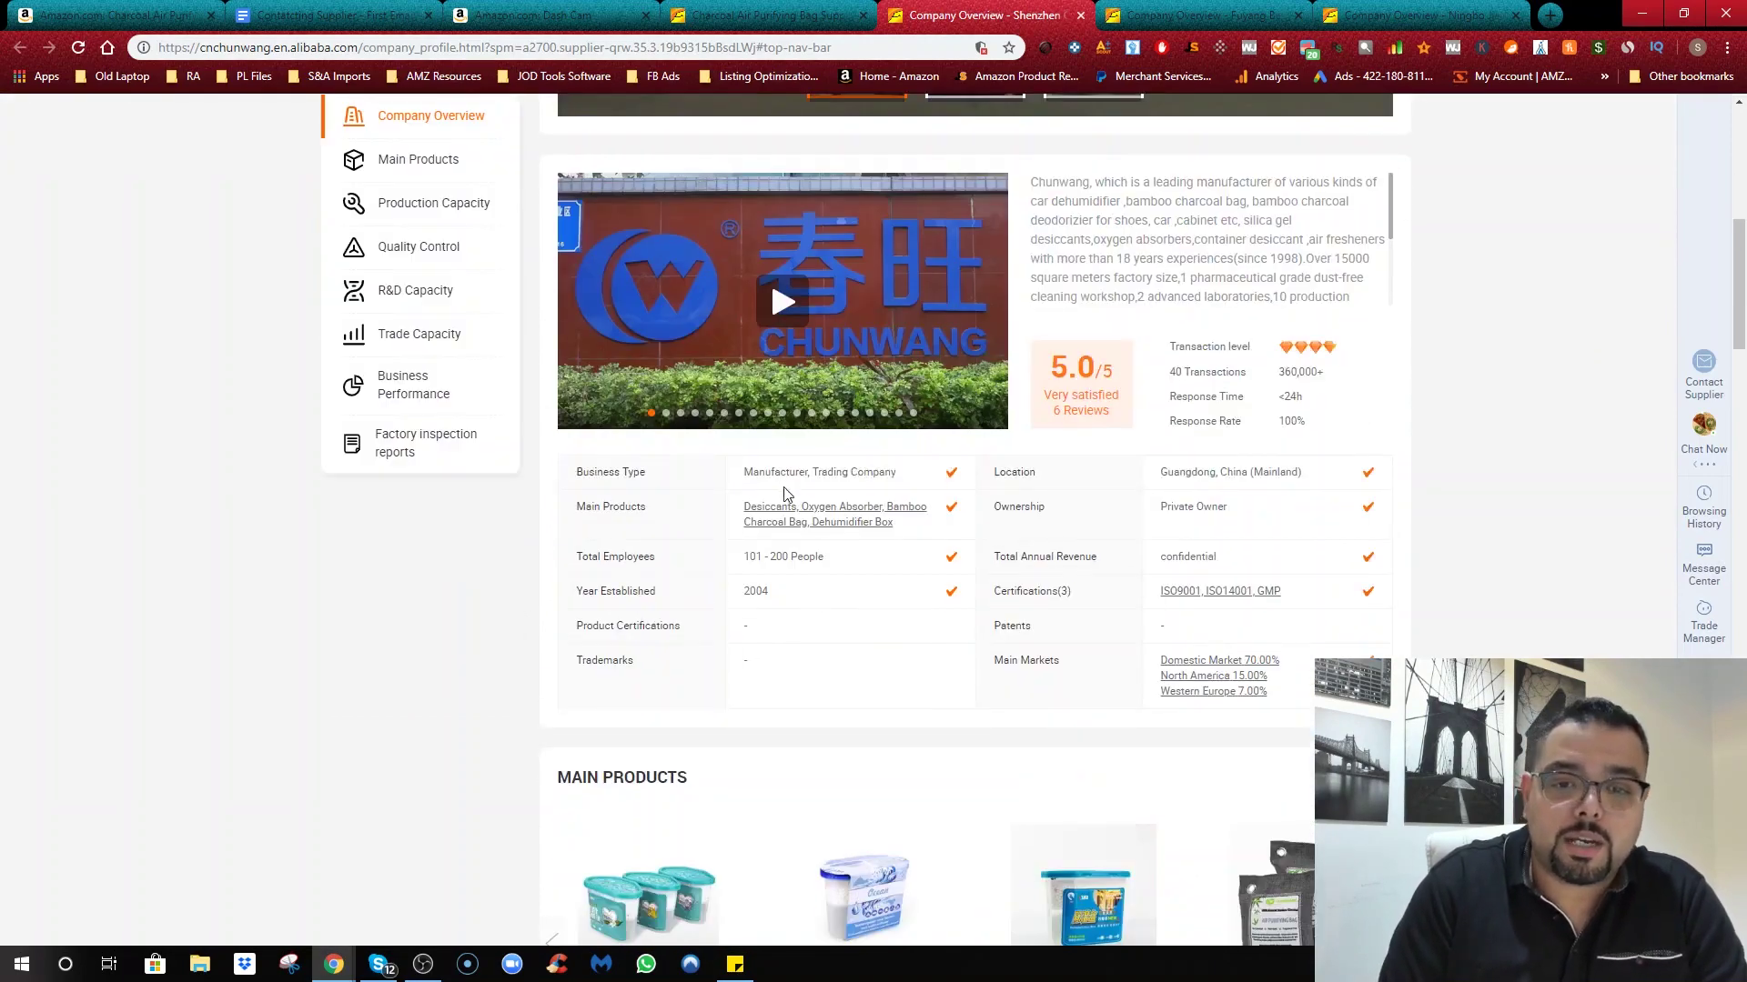
drag(744, 472, 818, 471)
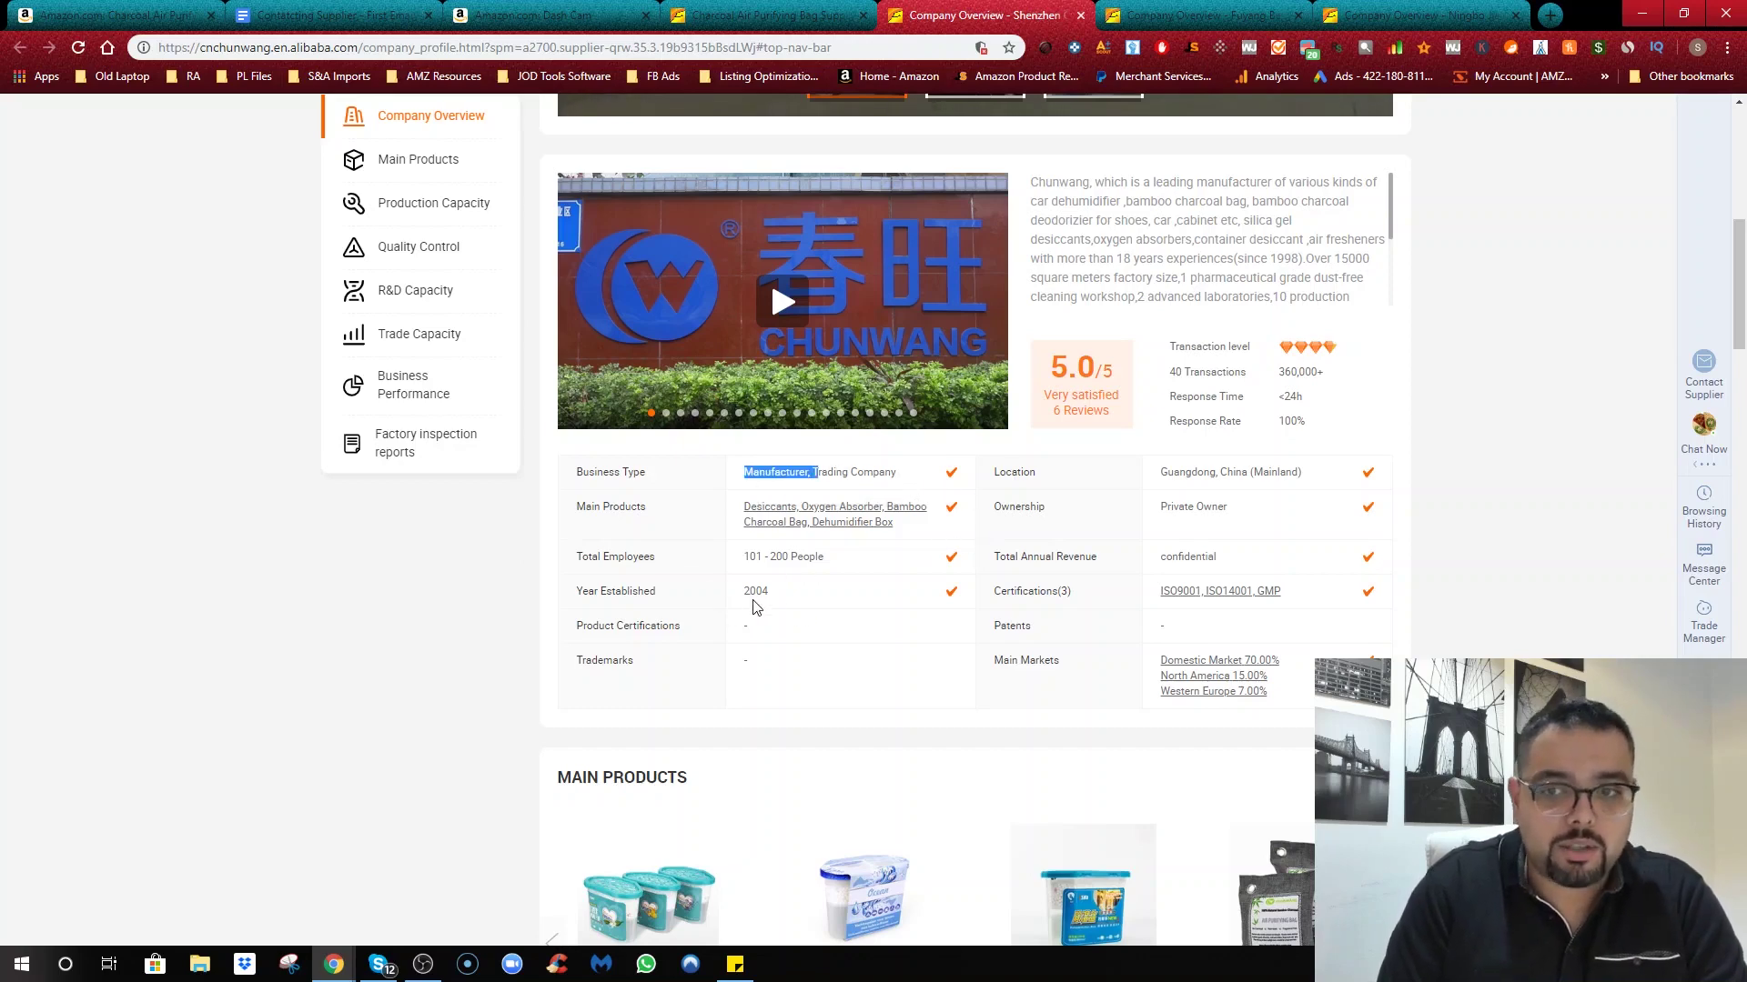
Step: Browse through Shenzhen Chunwang's main products and return to the start of its company profile
scroll(755, 607, up, 4)
click(406, 177)
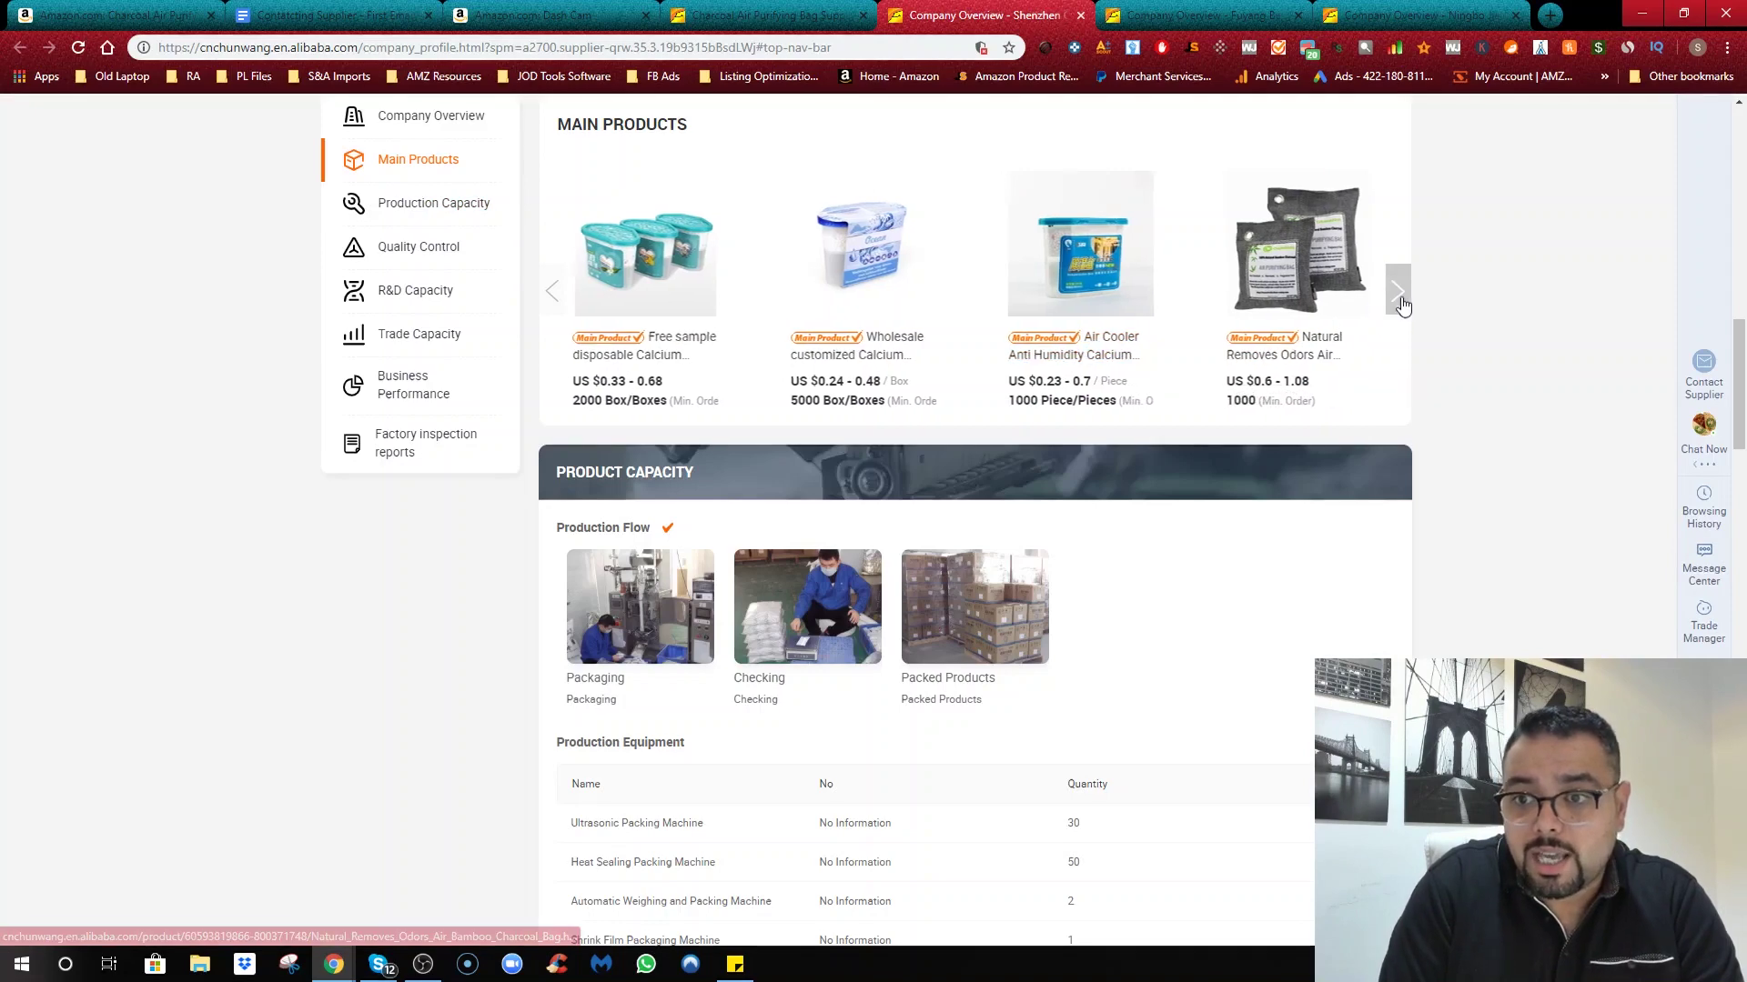
click(1396, 289)
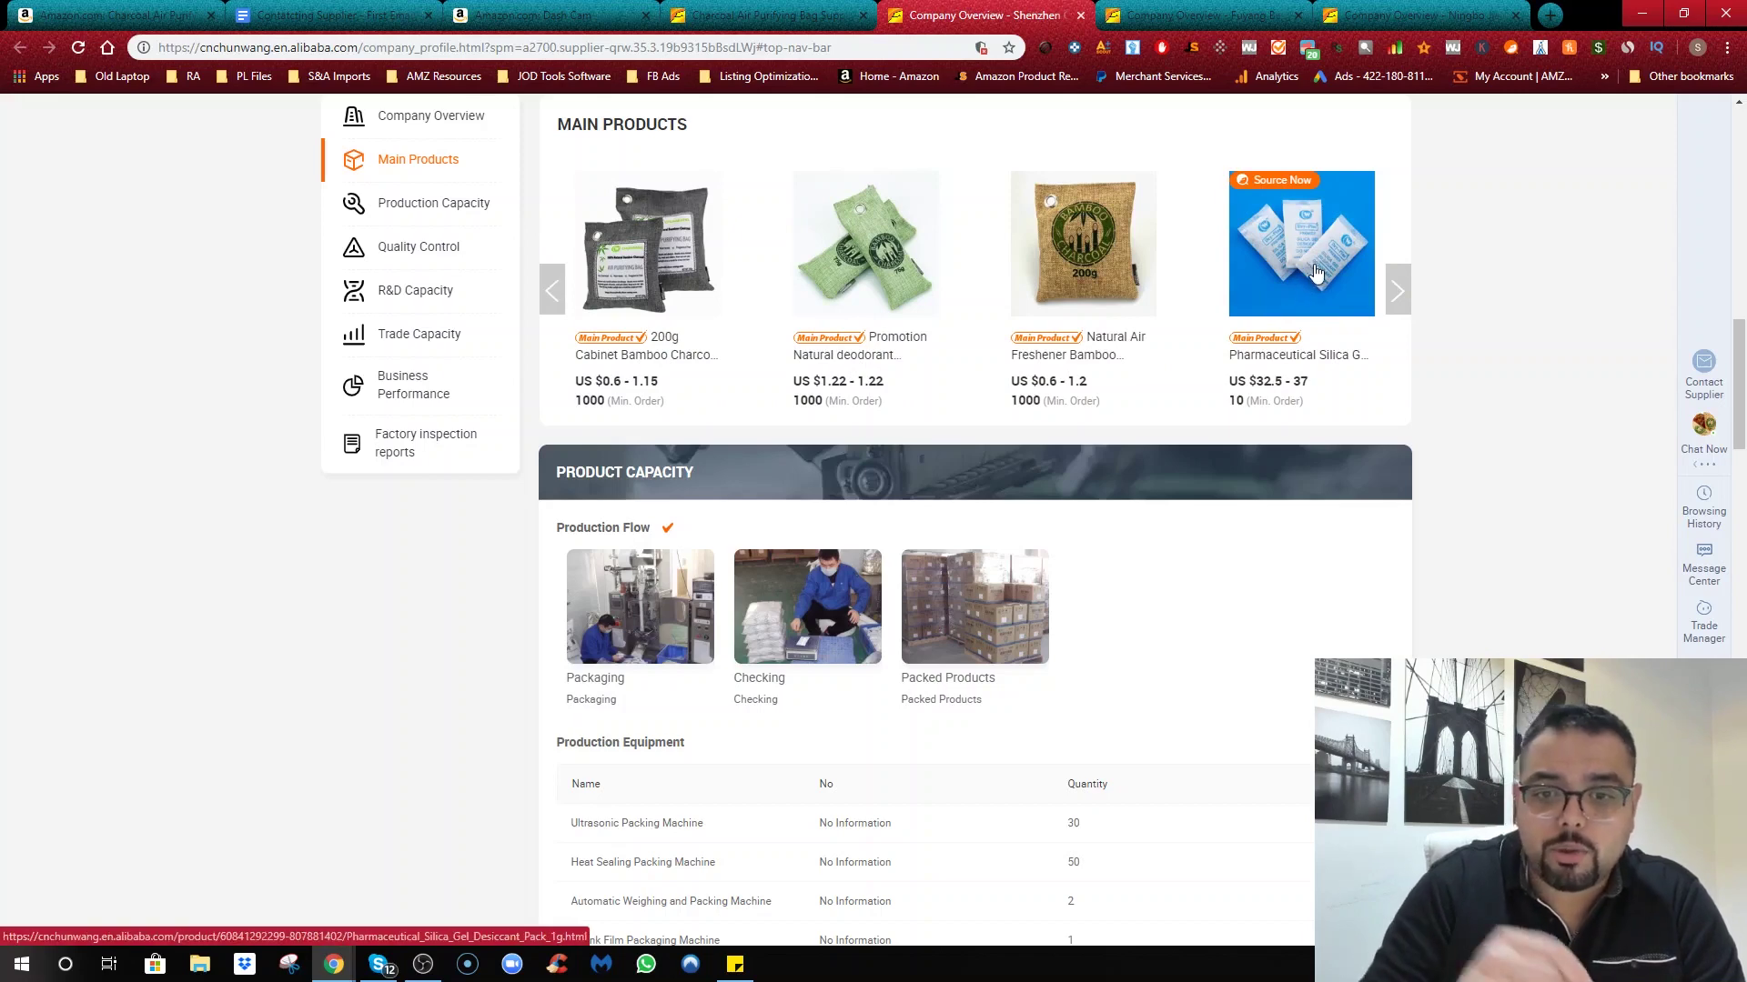
click(1396, 290)
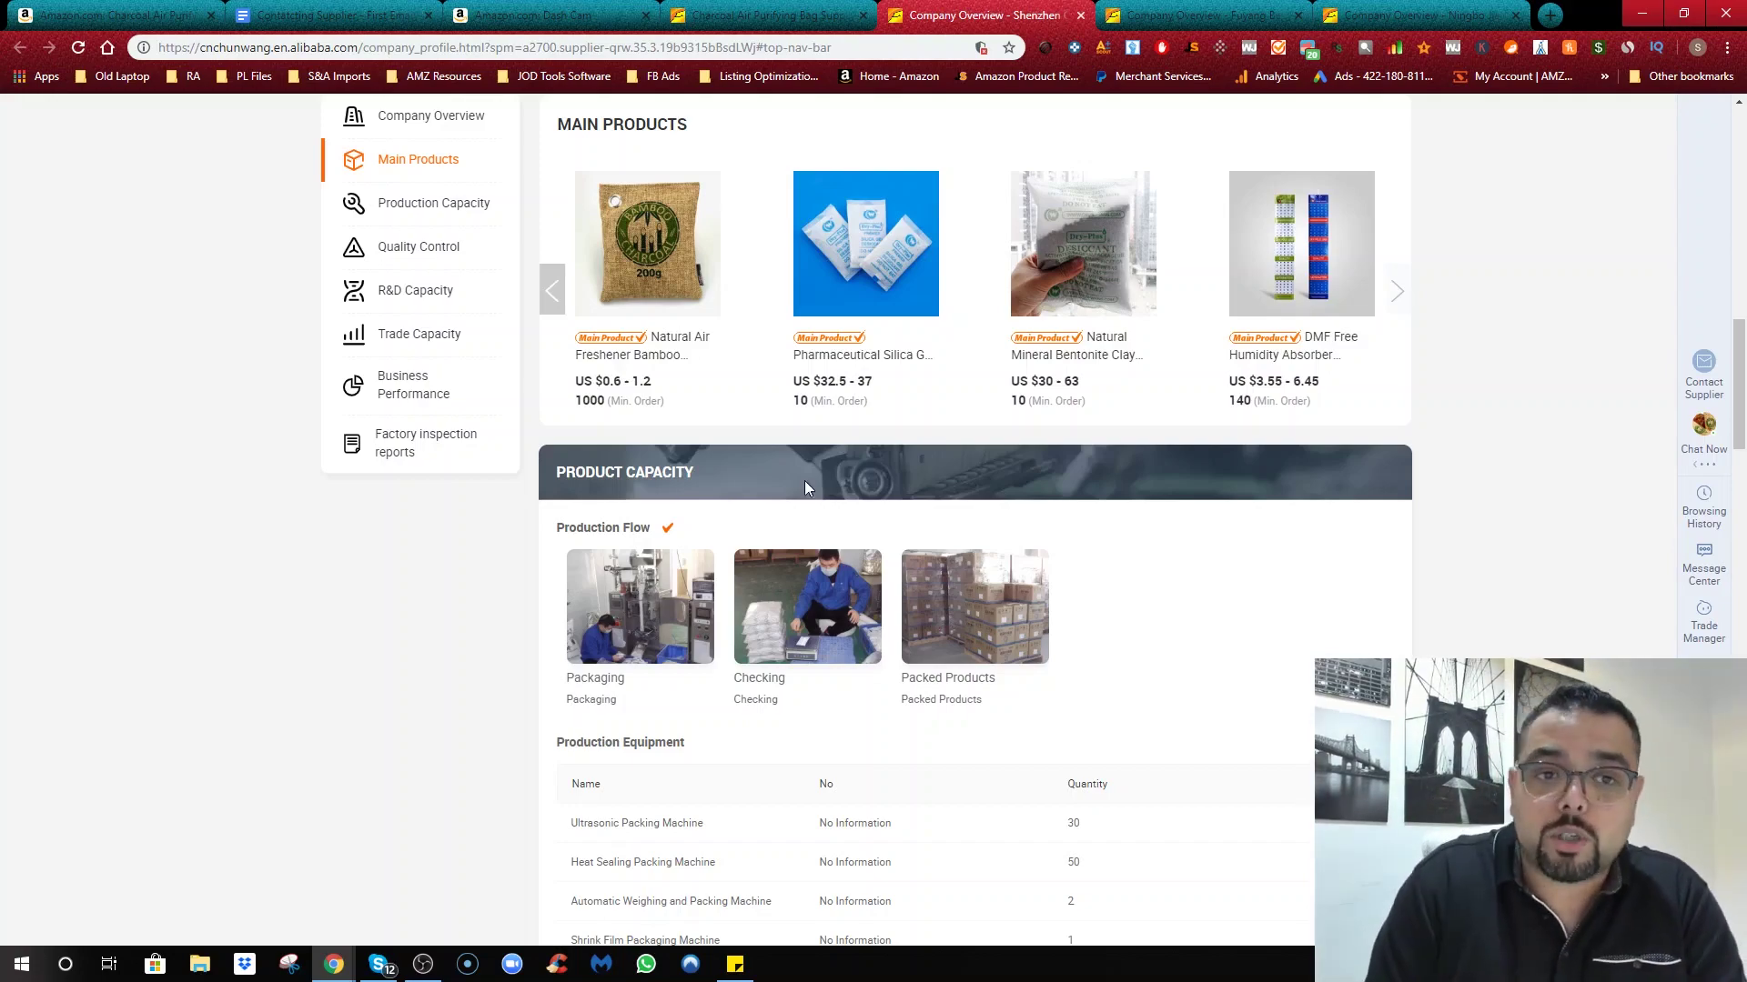
scroll(804, 480, up, 6)
scroll(741, 509, up, 9)
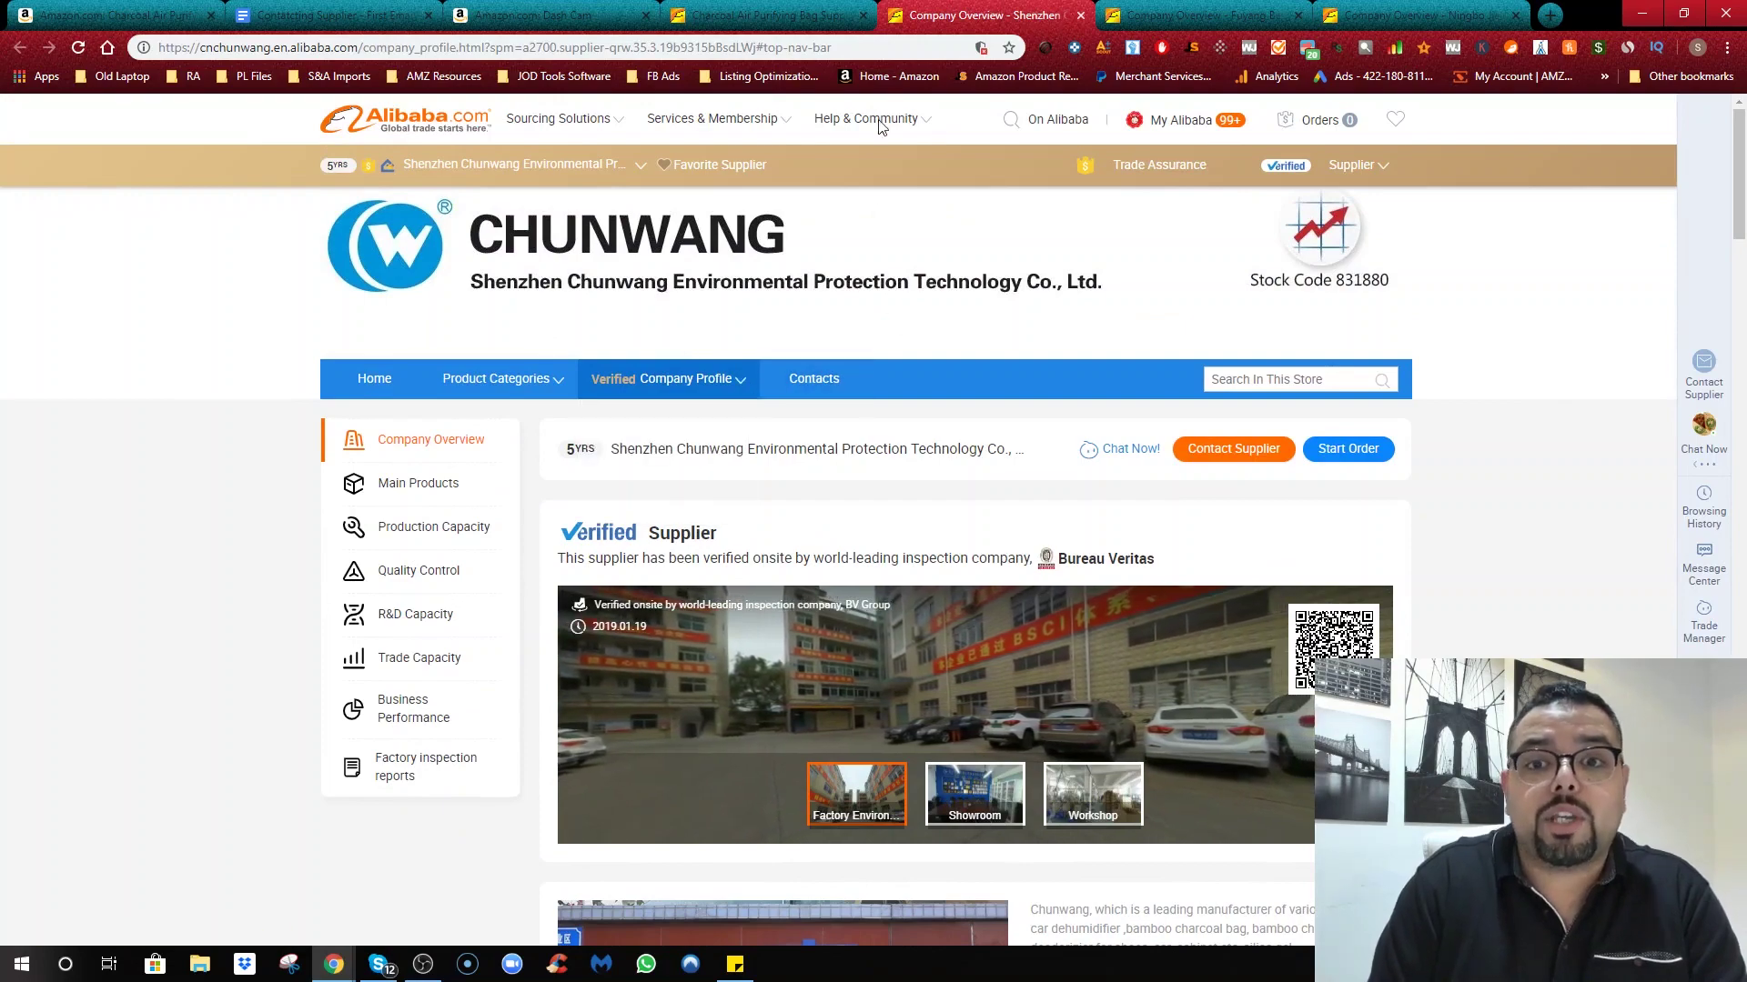
Step: Switch to the Fuyang Bestop profile and examine its business type, main products and certifications in the company overview
click(1151, 13)
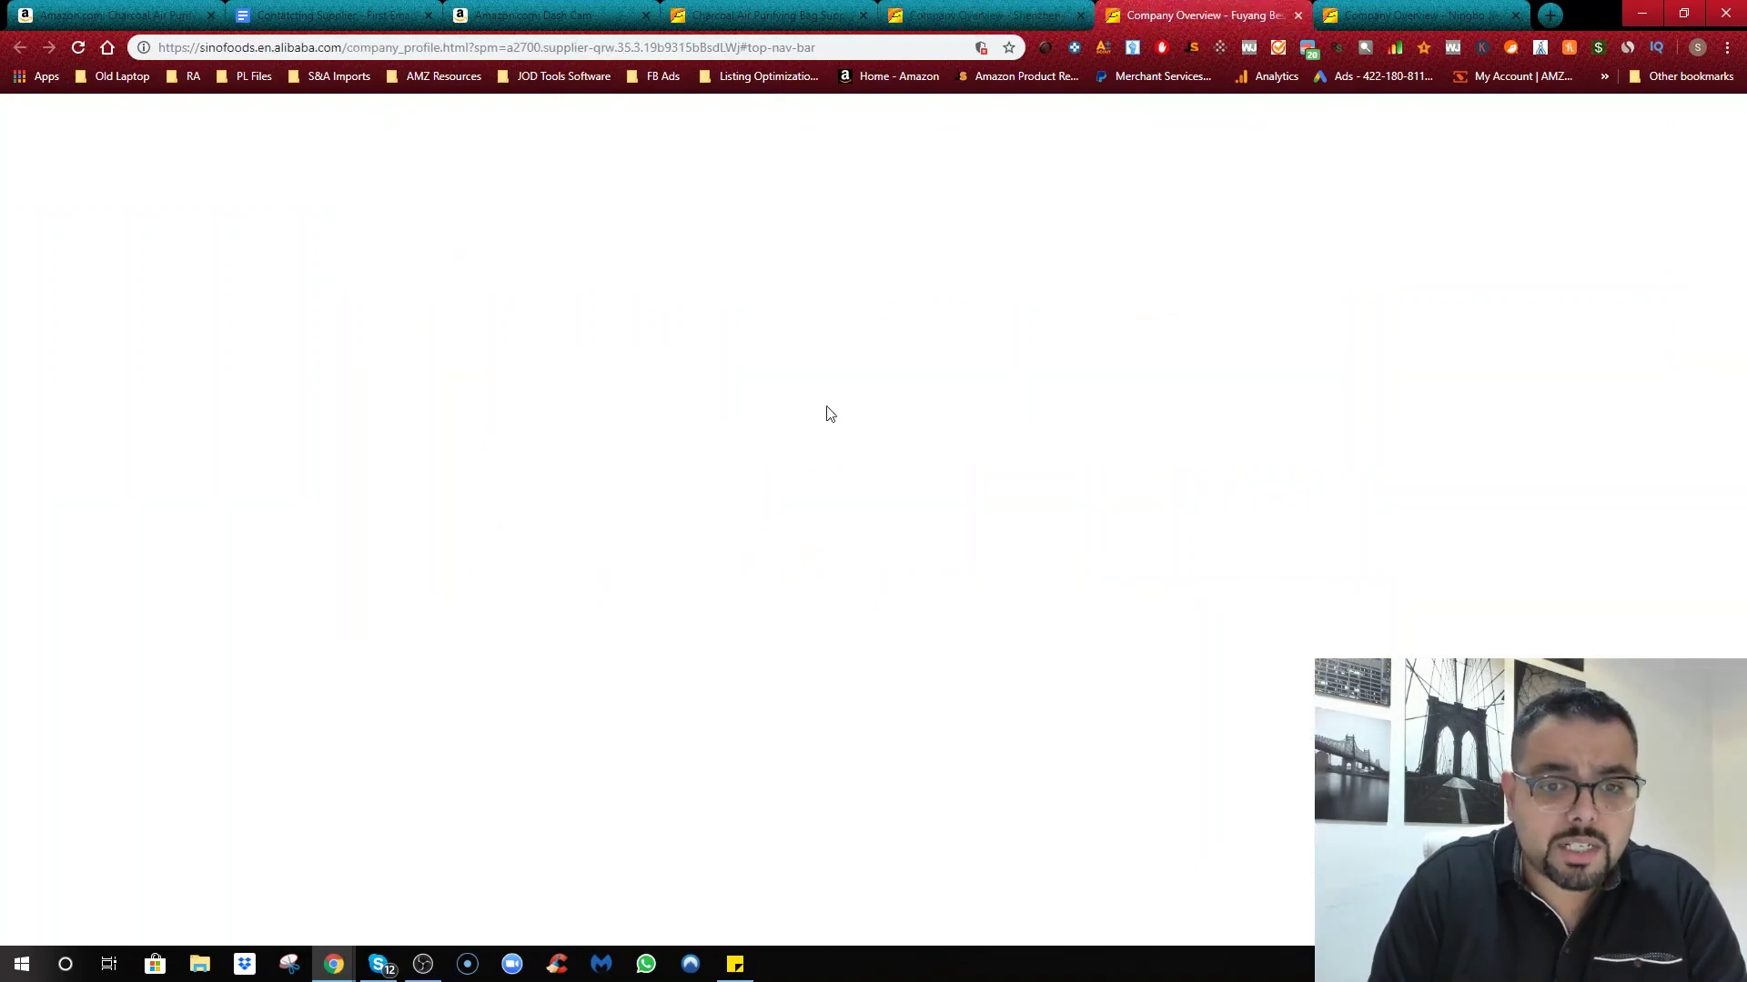
scroll(782, 469, down, 5)
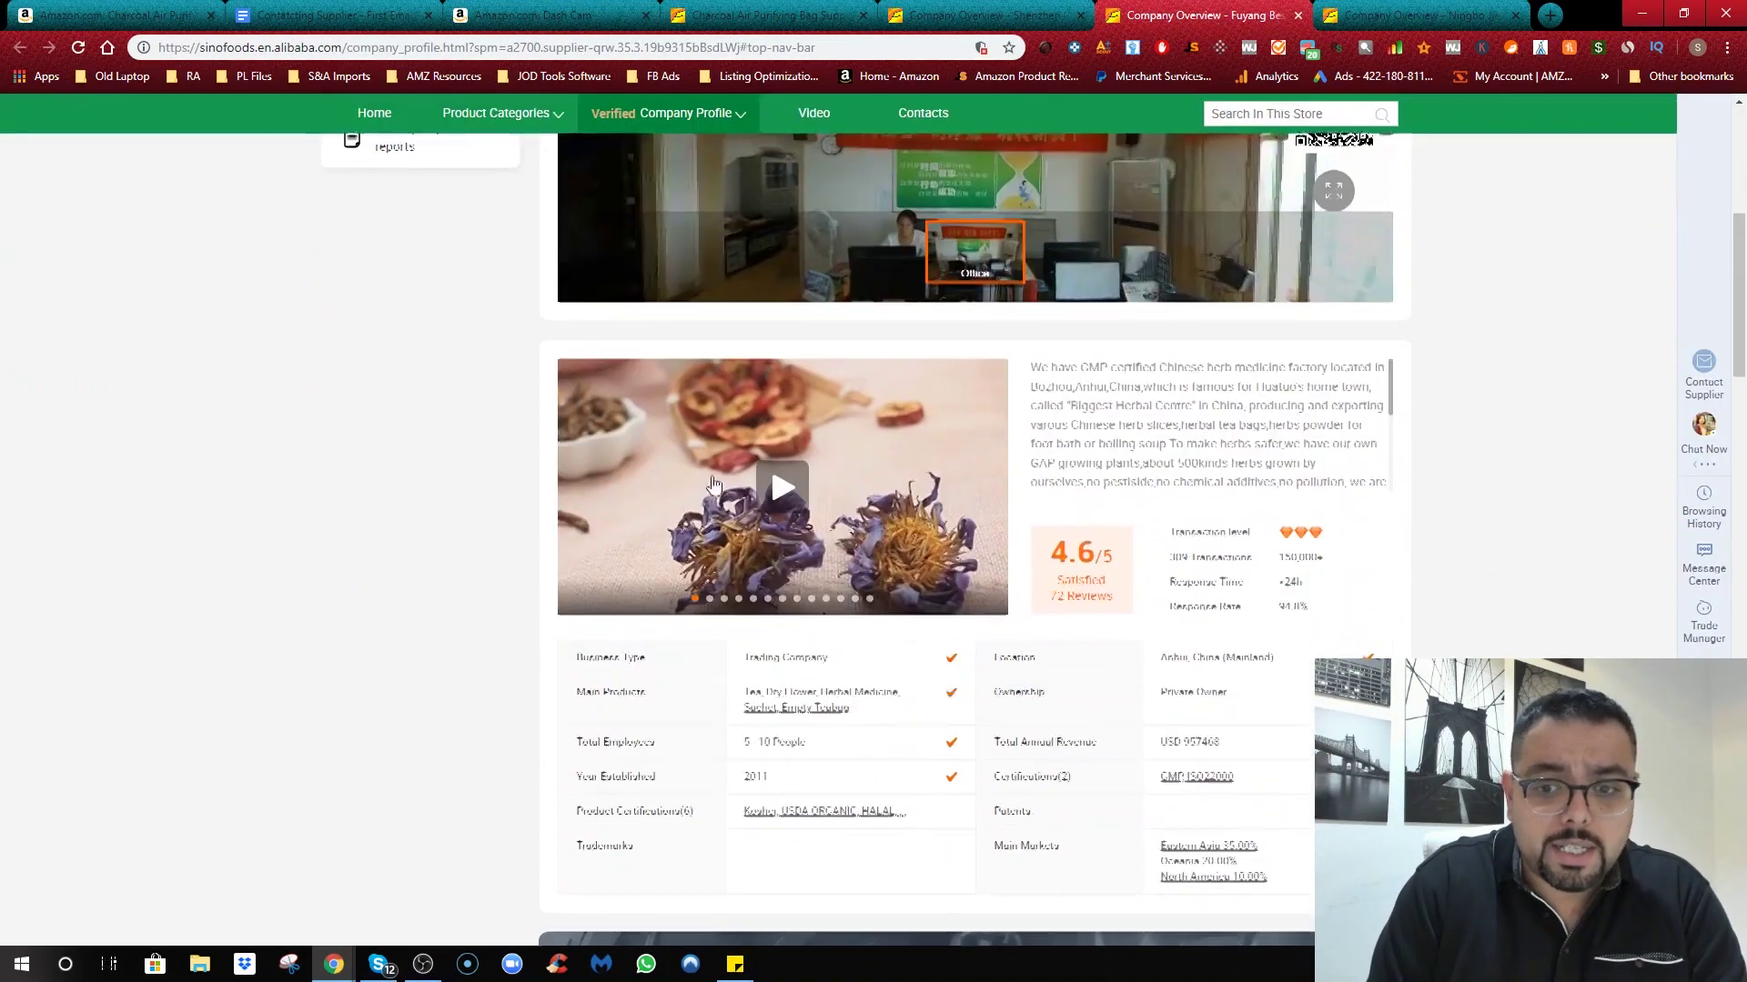
scroll(530, 586, down, 1)
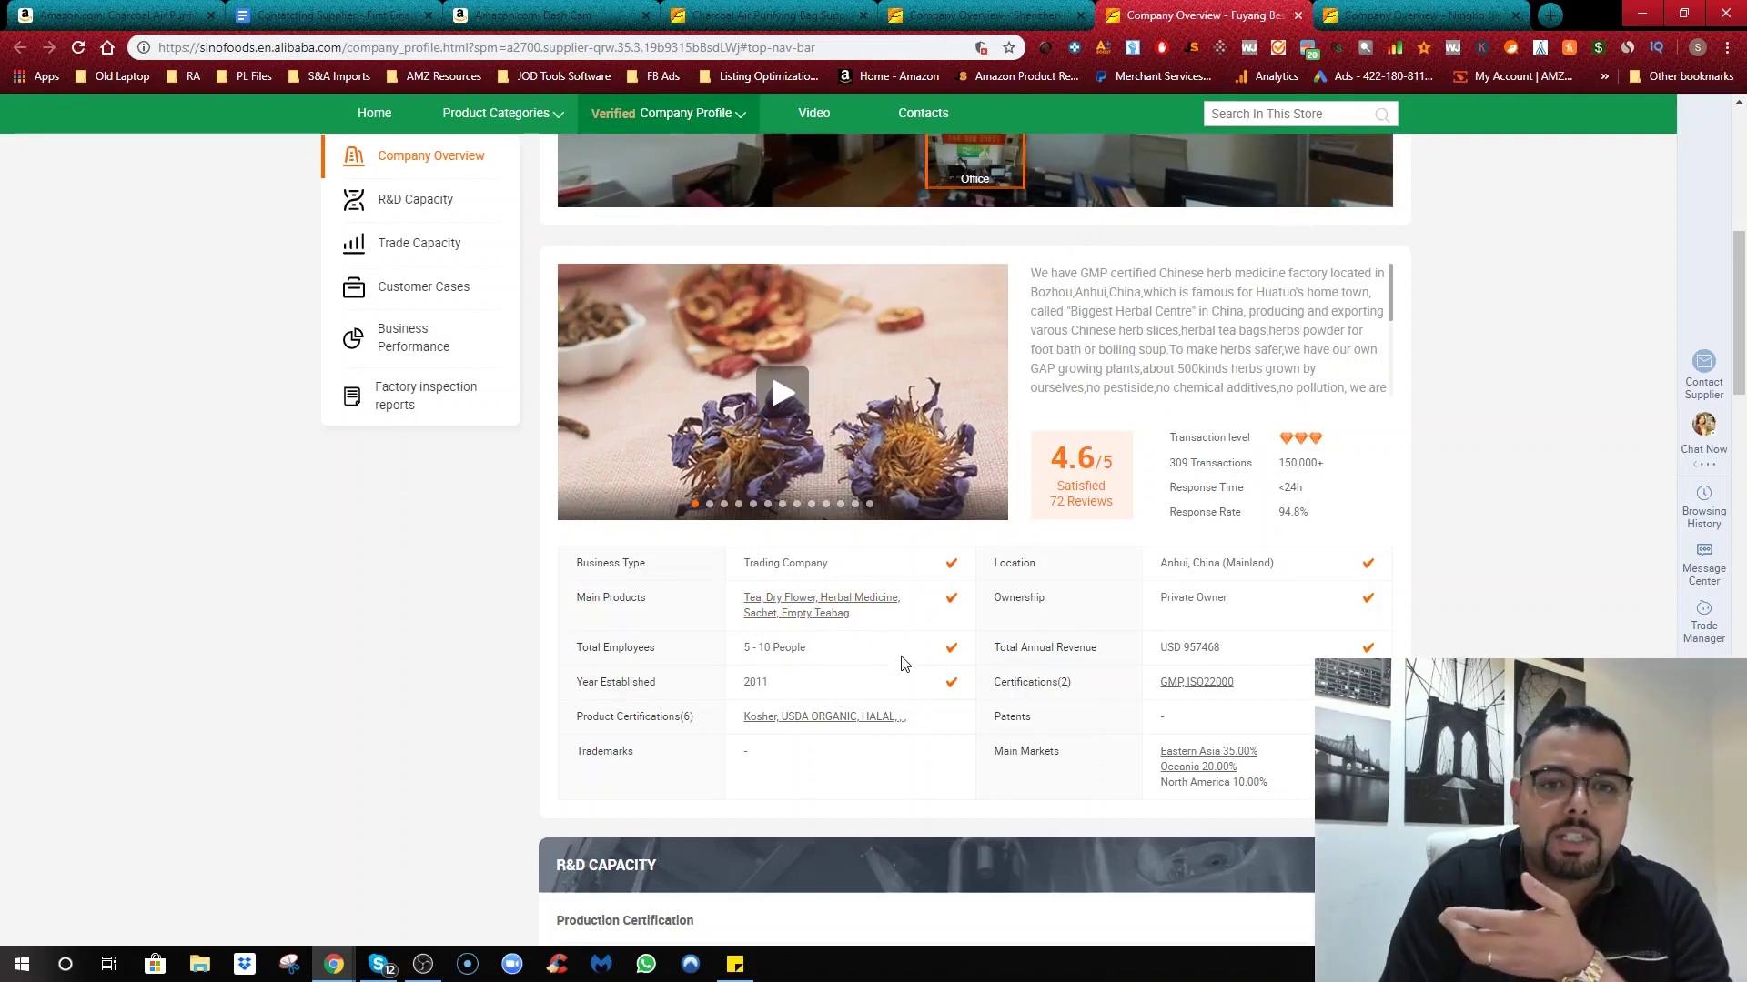
scroll(903, 663, up, 2)
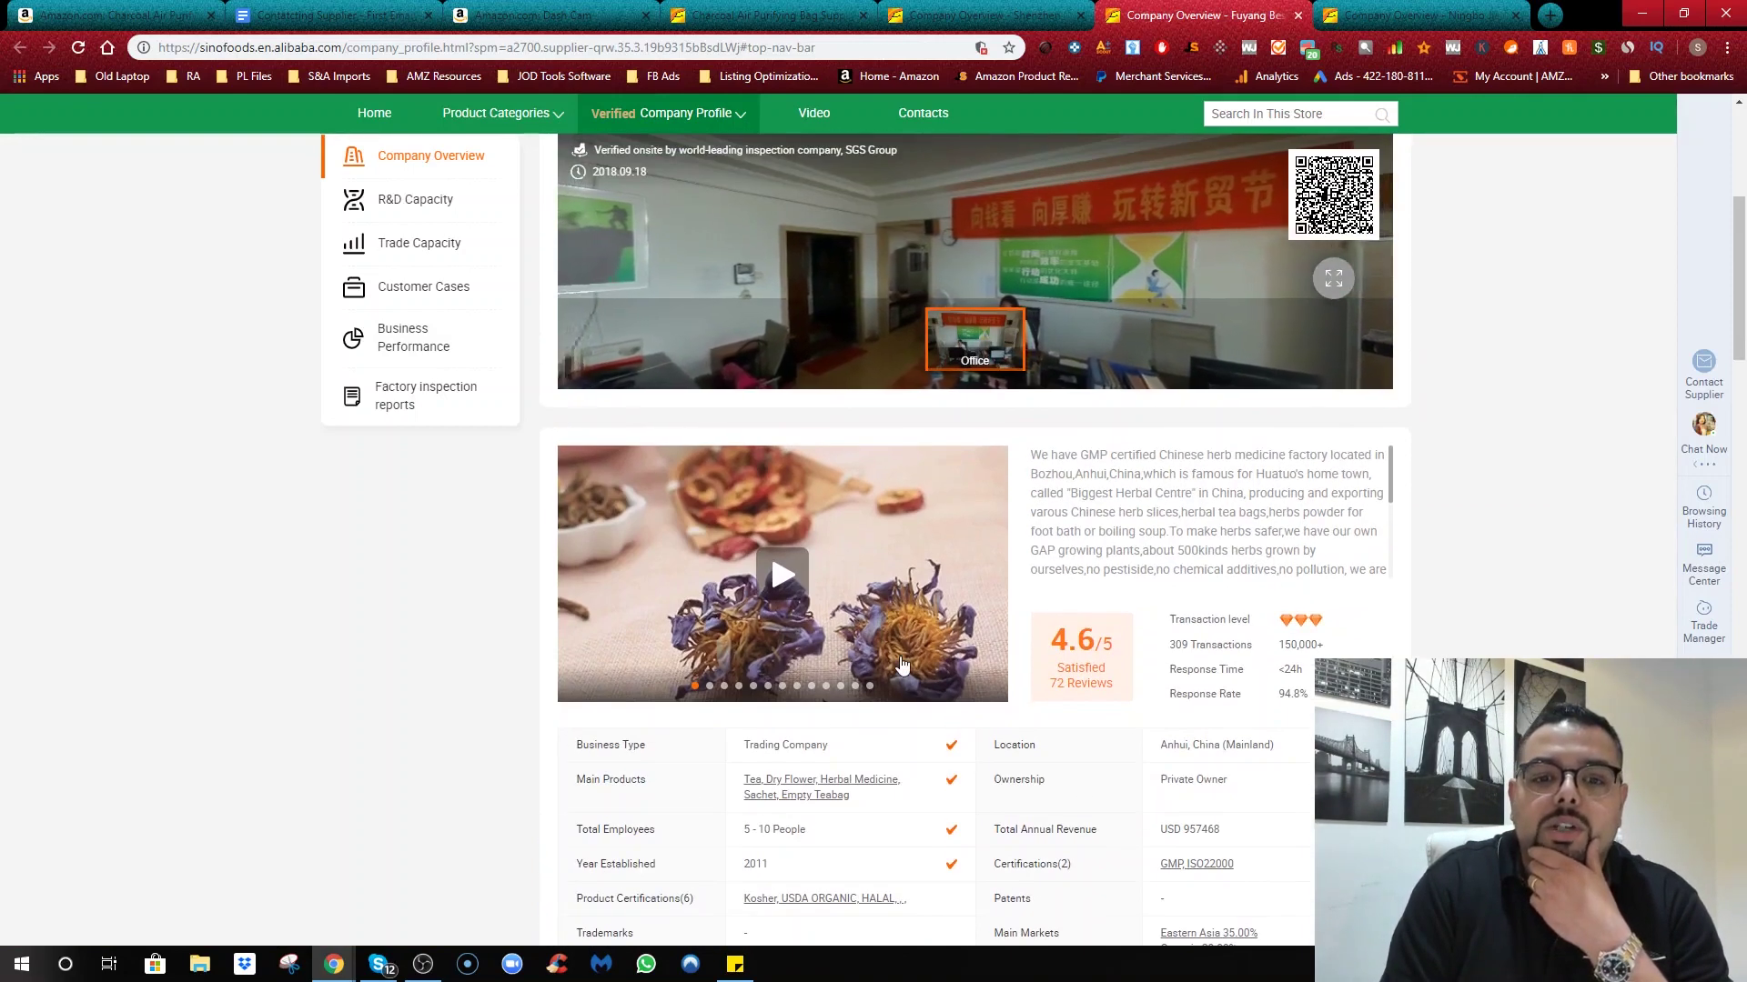
scroll(900, 669, down, 2)
scroll(901, 669, down, 1)
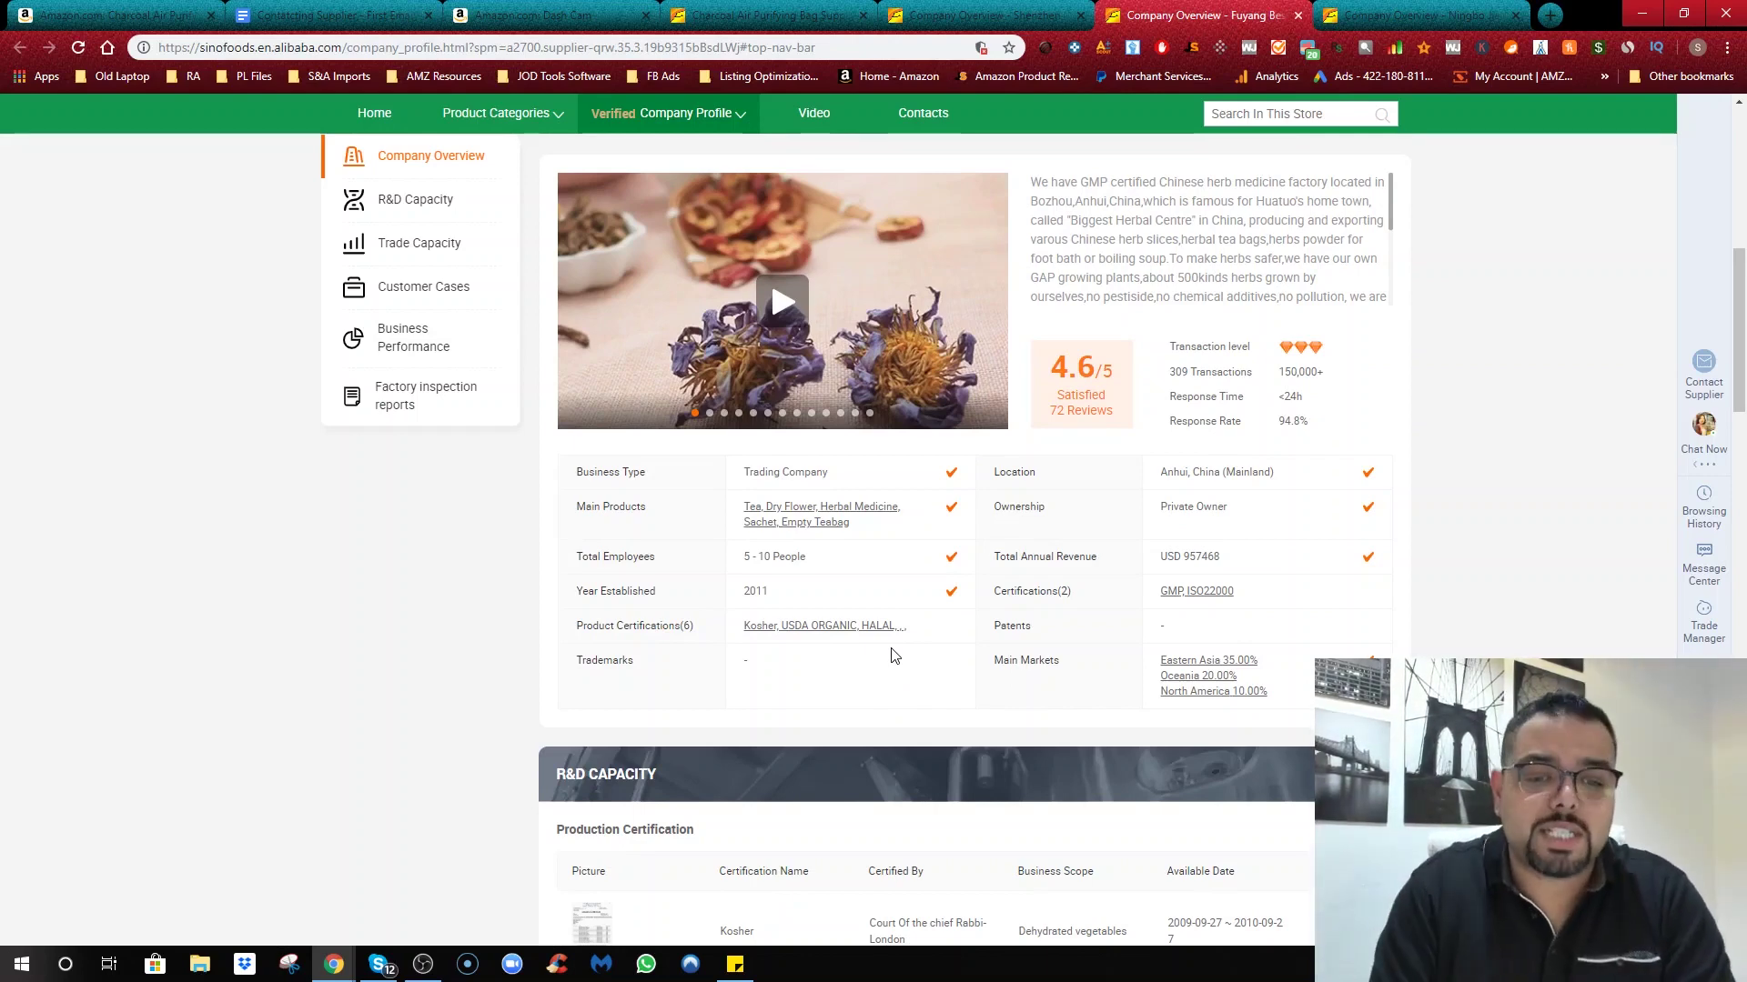
scroll(905, 637, down, 4)
scroll(914, 627, up, 3)
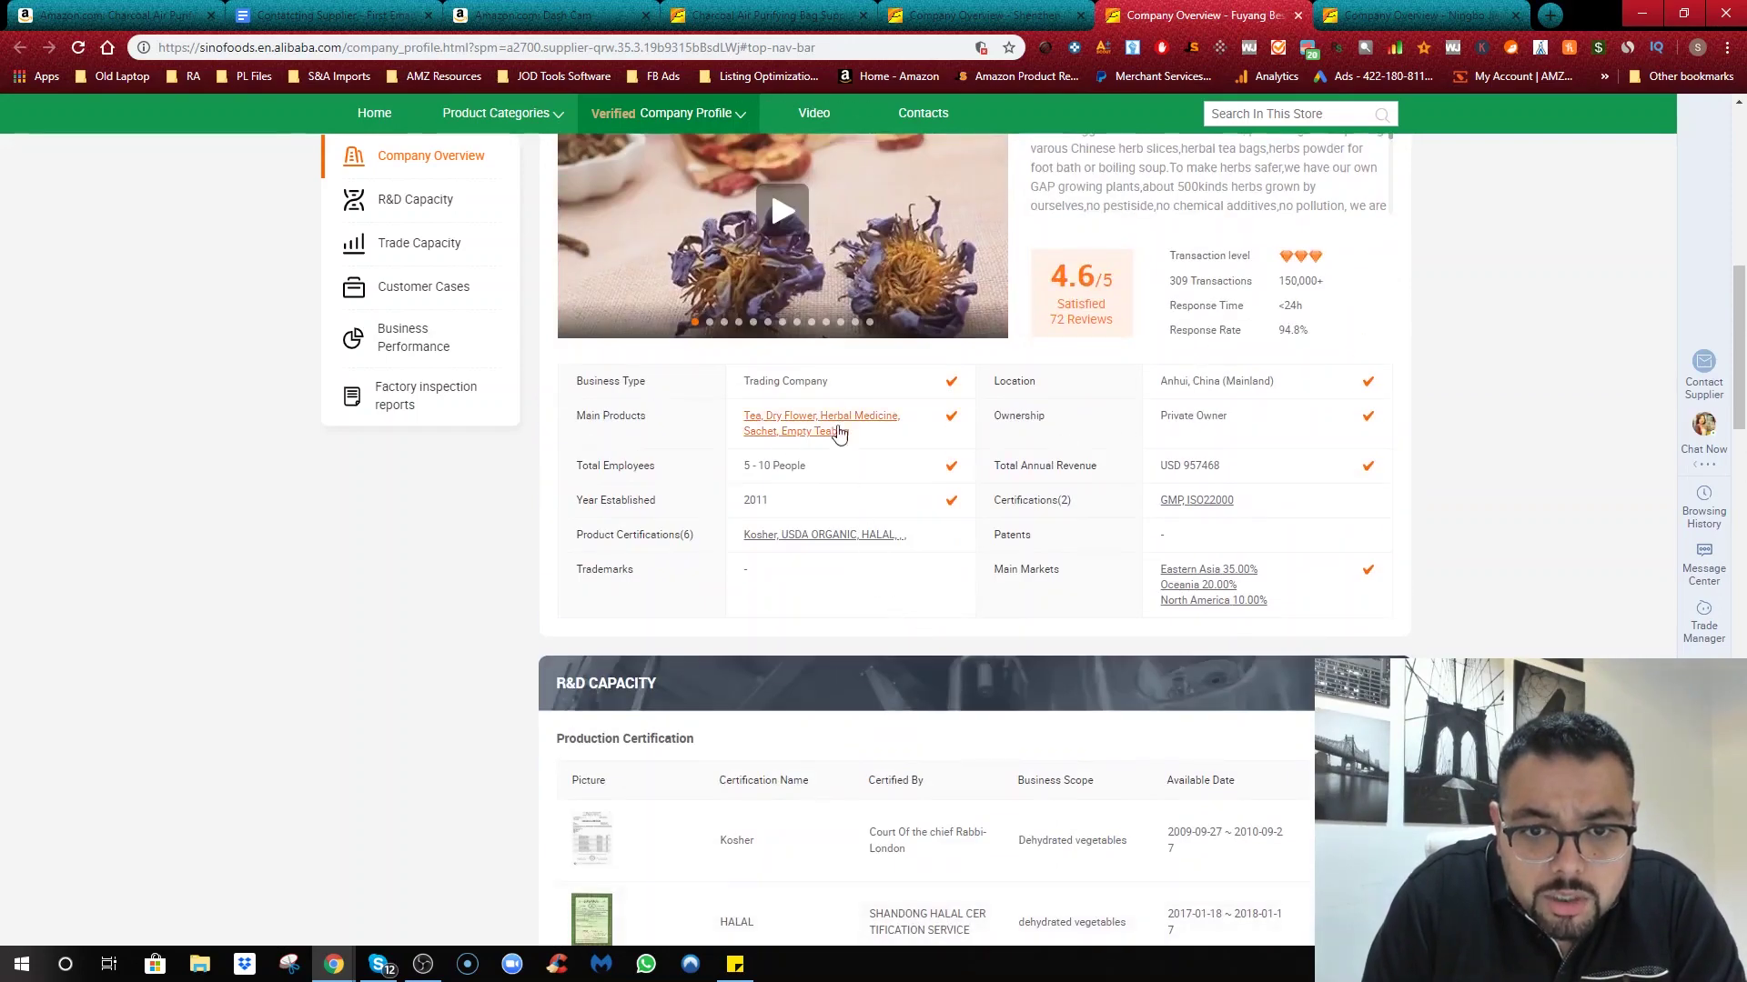
drag(828, 381, 747, 382)
Step: Check Fuyang Bestop's onsite verification section and the company name at the head of its profile
scroll(553, 496, up, 3)
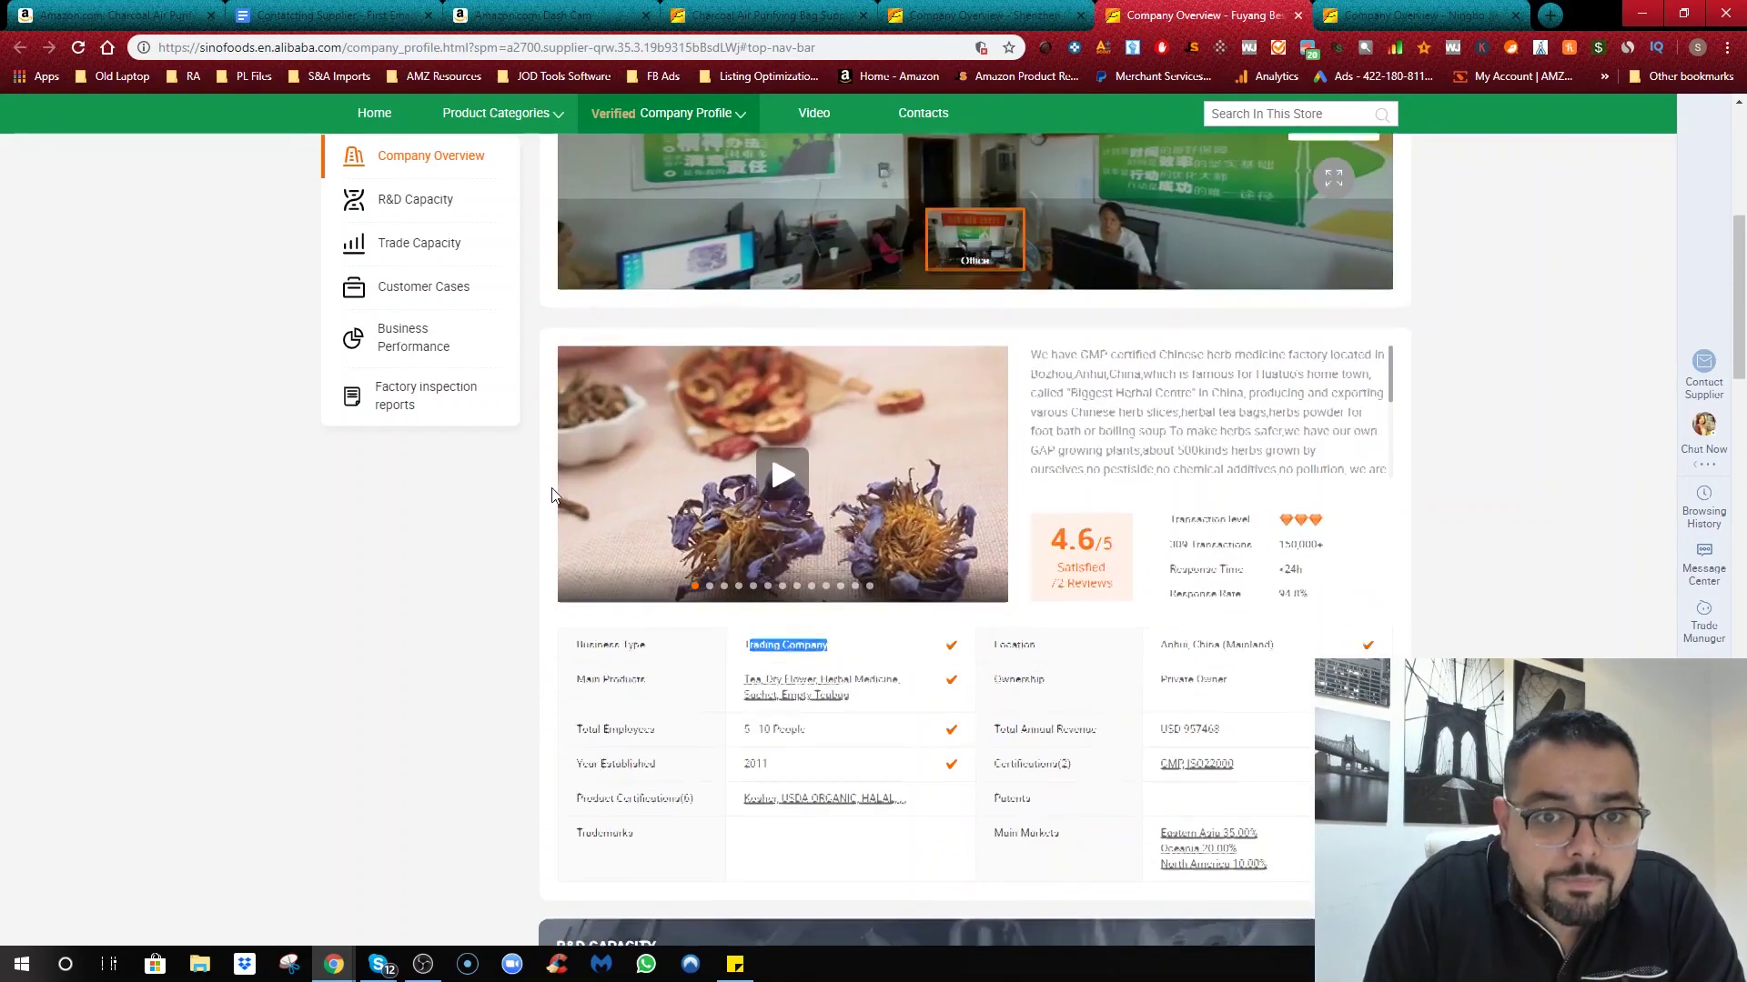
mouse_move(492, 116)
scroll(473, 182, up, 3)
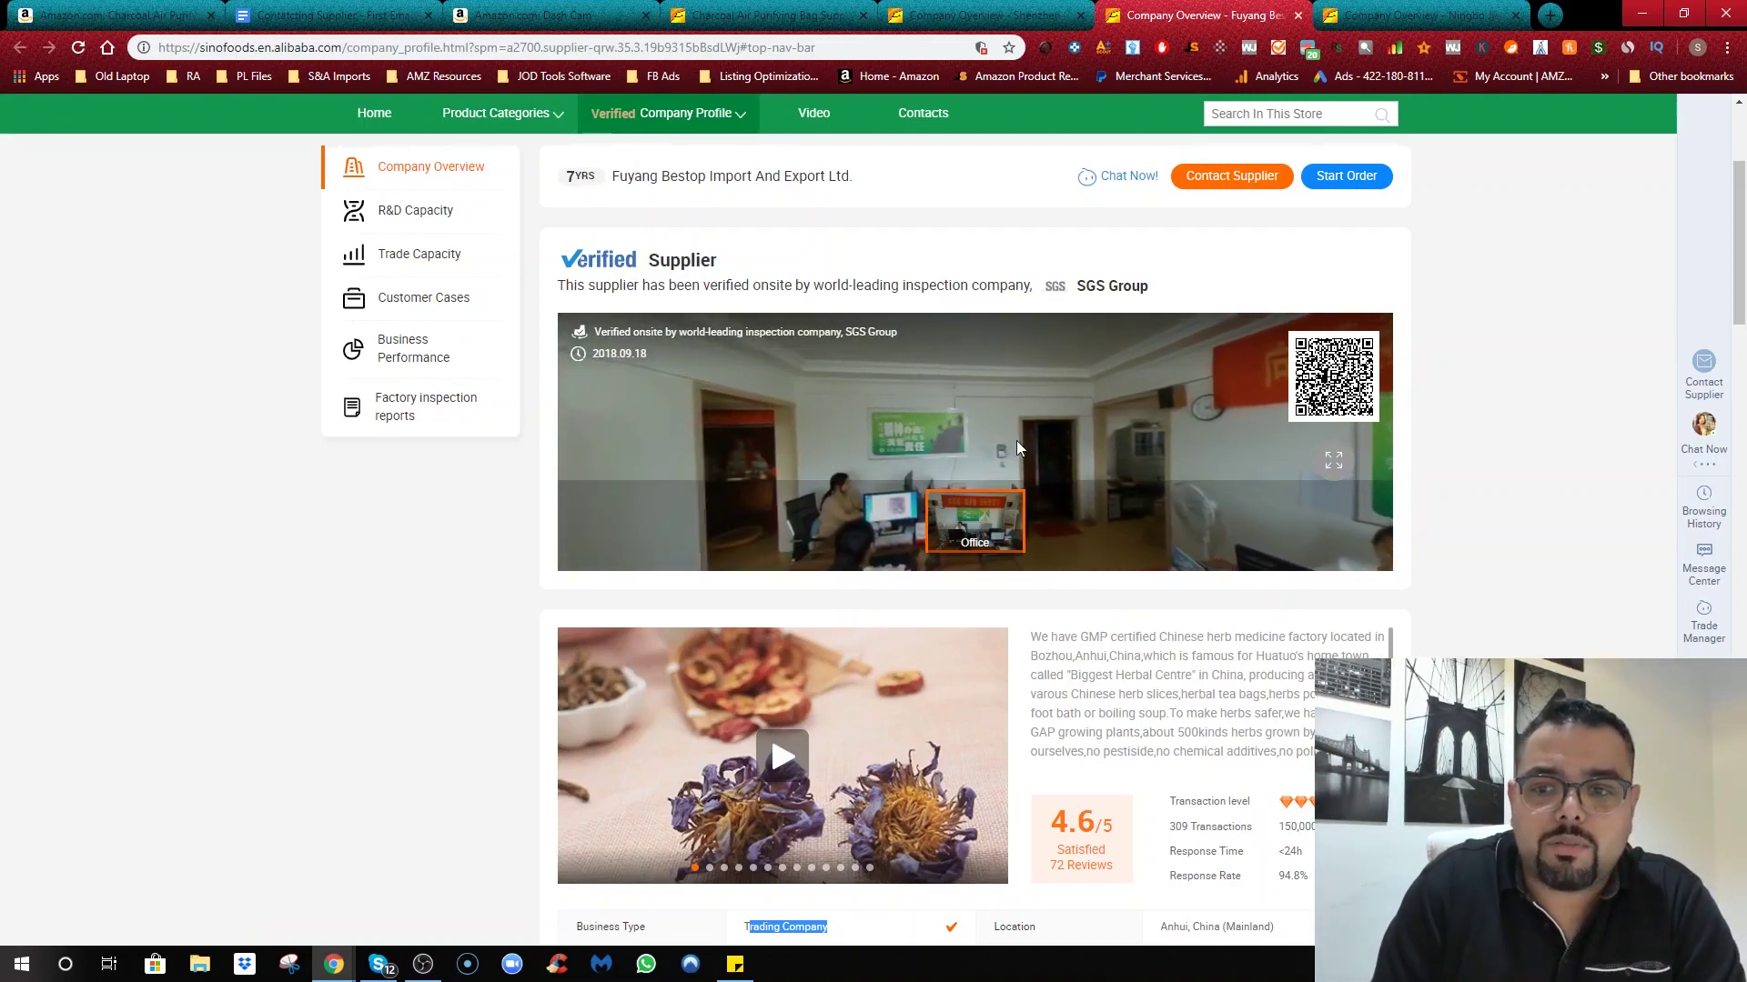
scroll(512, 593, down, 2)
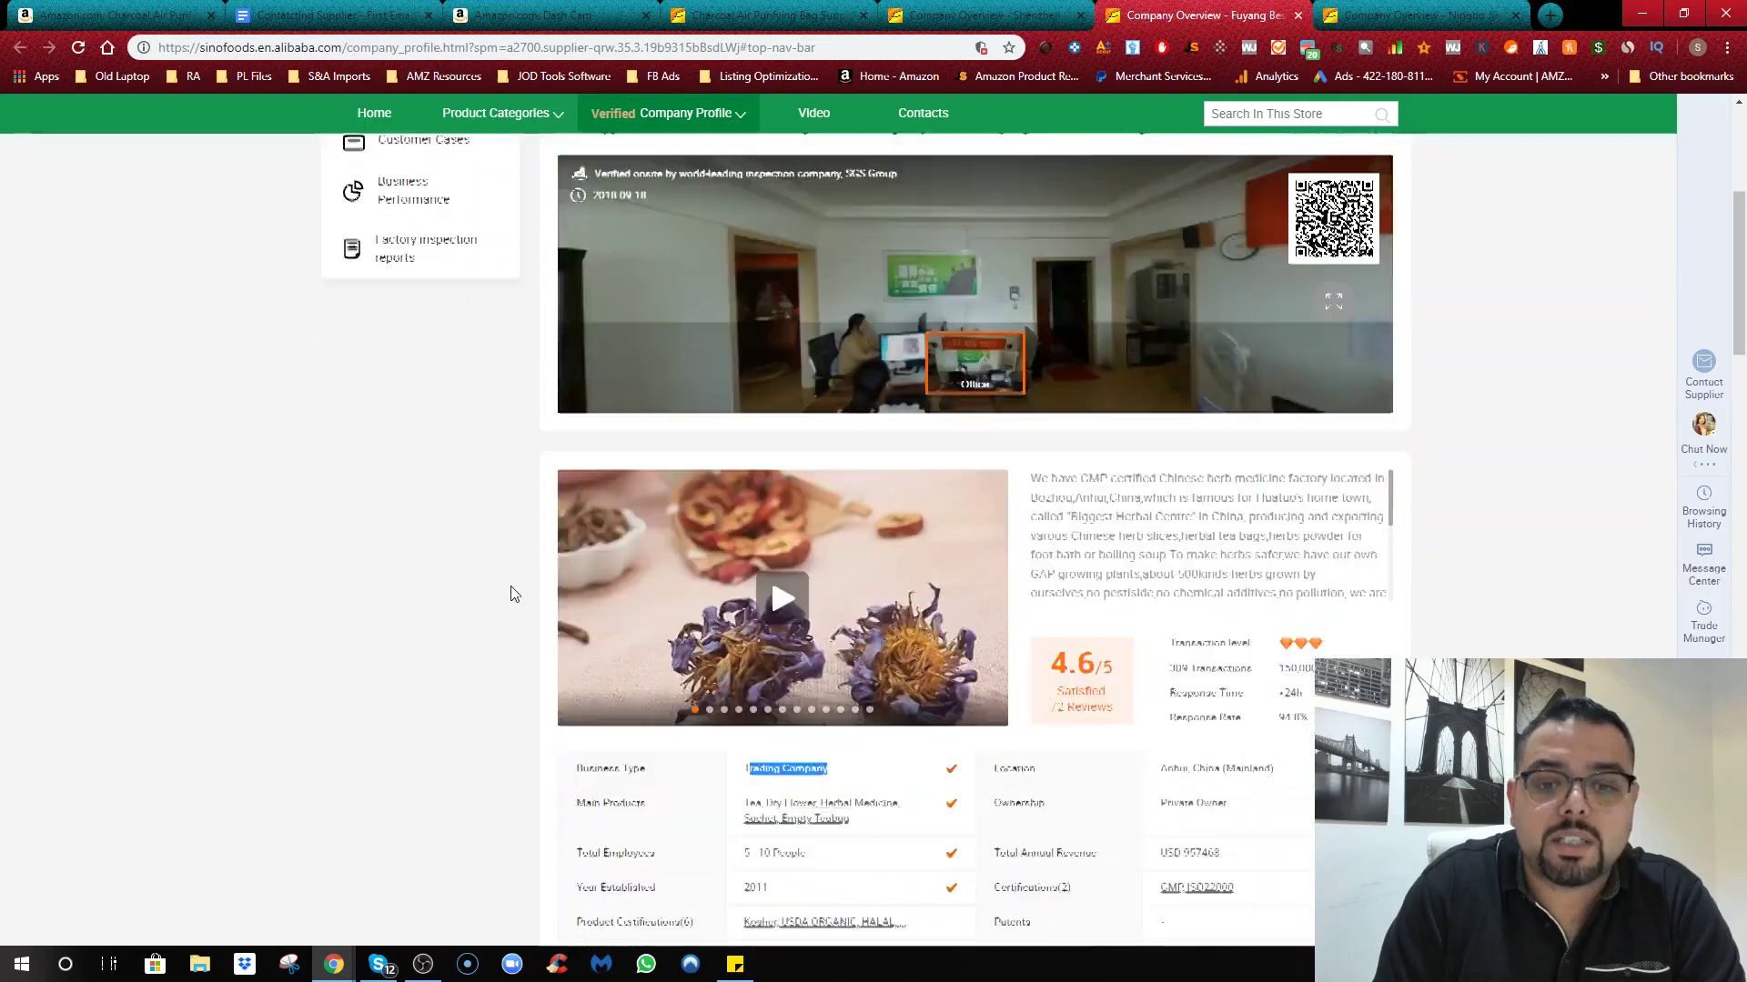
scroll(510, 593, down, 2)
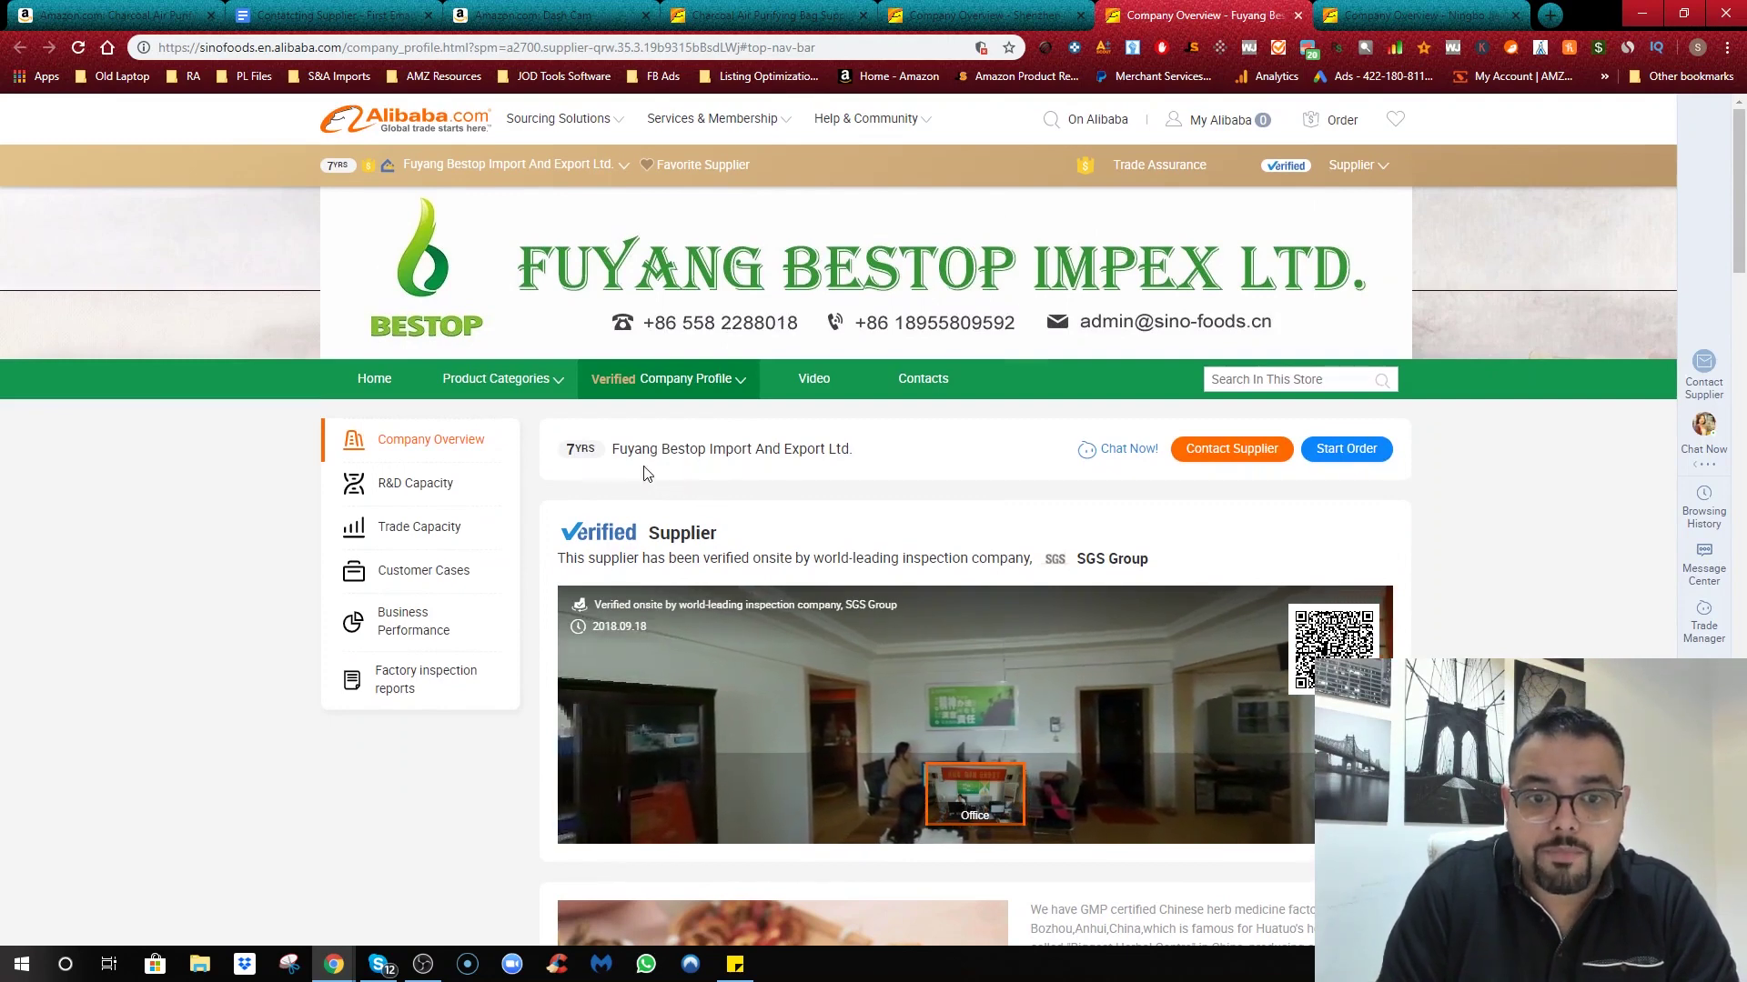
drag(622, 454, 650, 457)
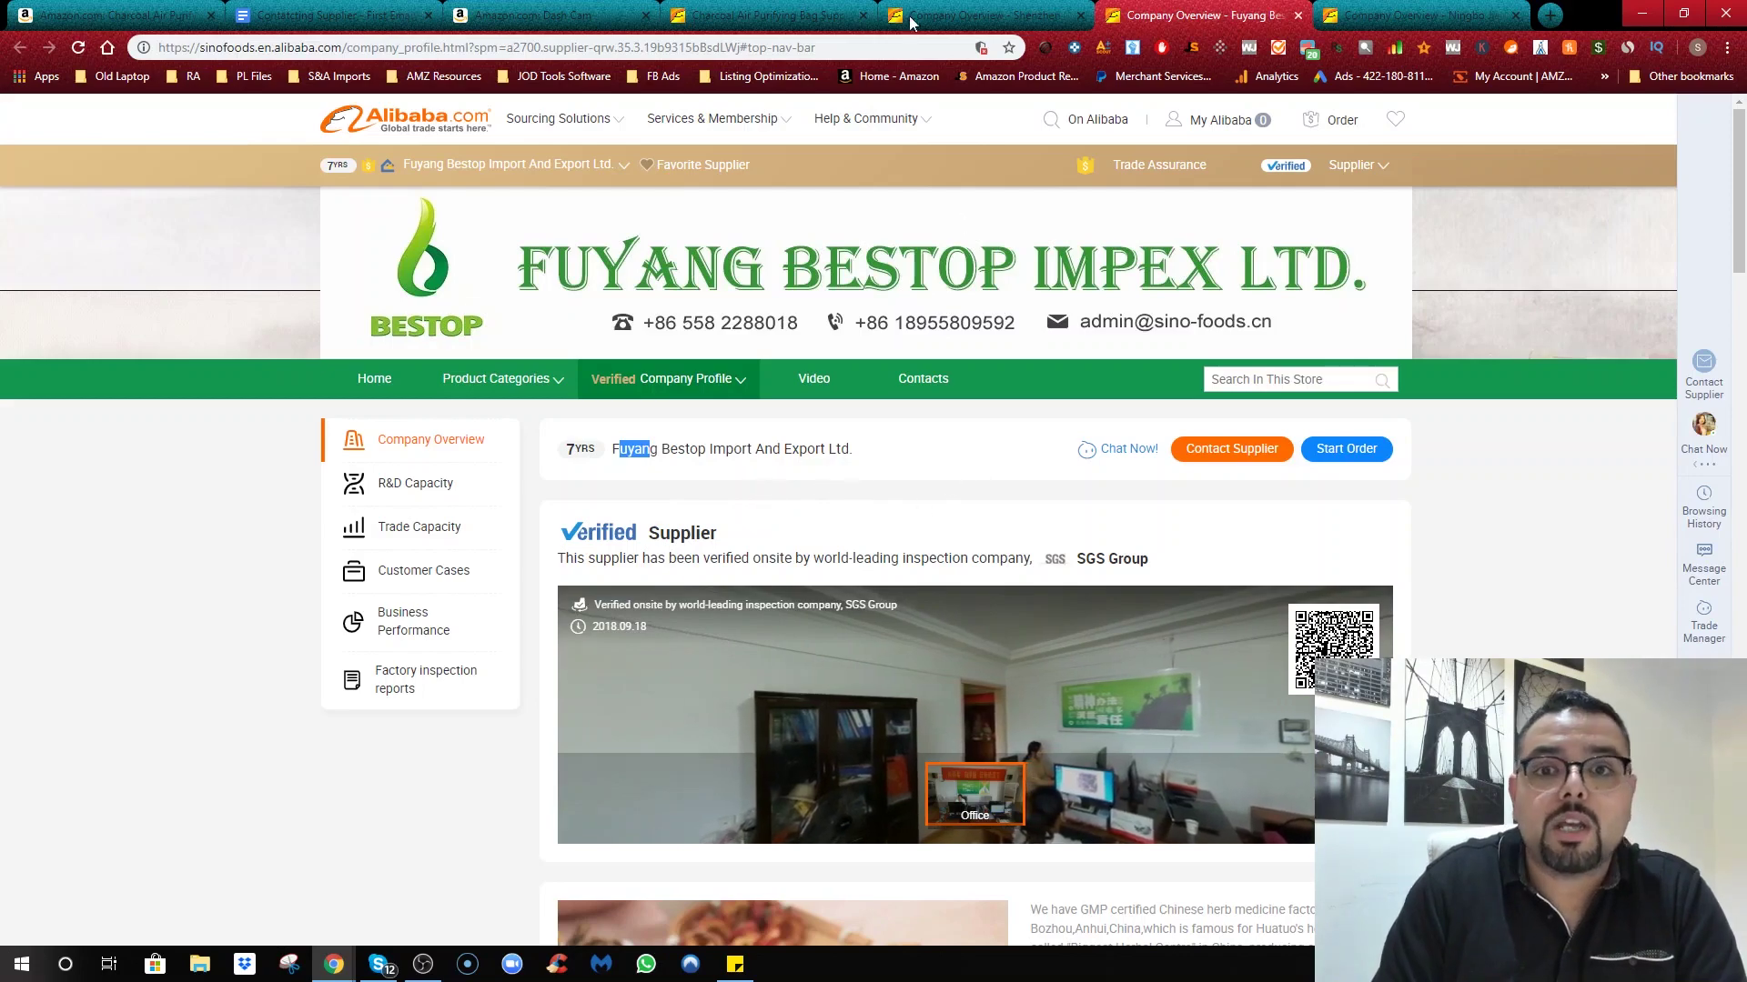
Step: Switch to the Ningbo Jiangbei Ocean Star Trading profile and review its company overview table
click(1419, 15)
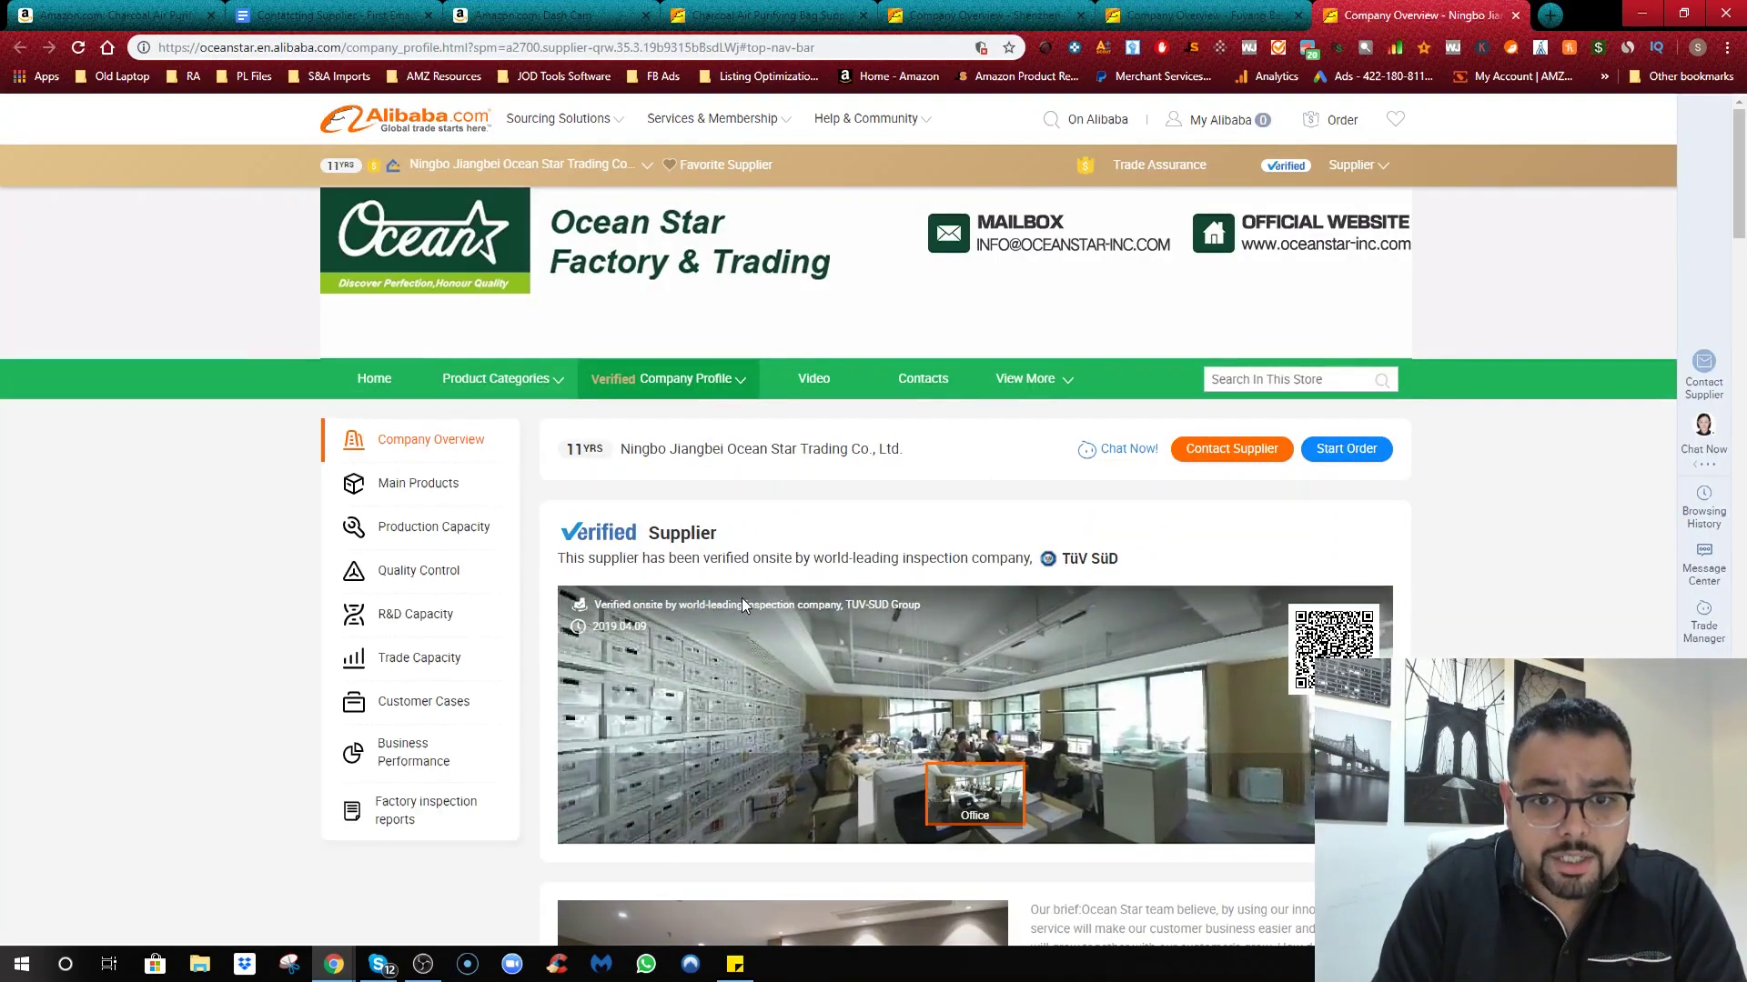
scroll(740, 597, down, 5)
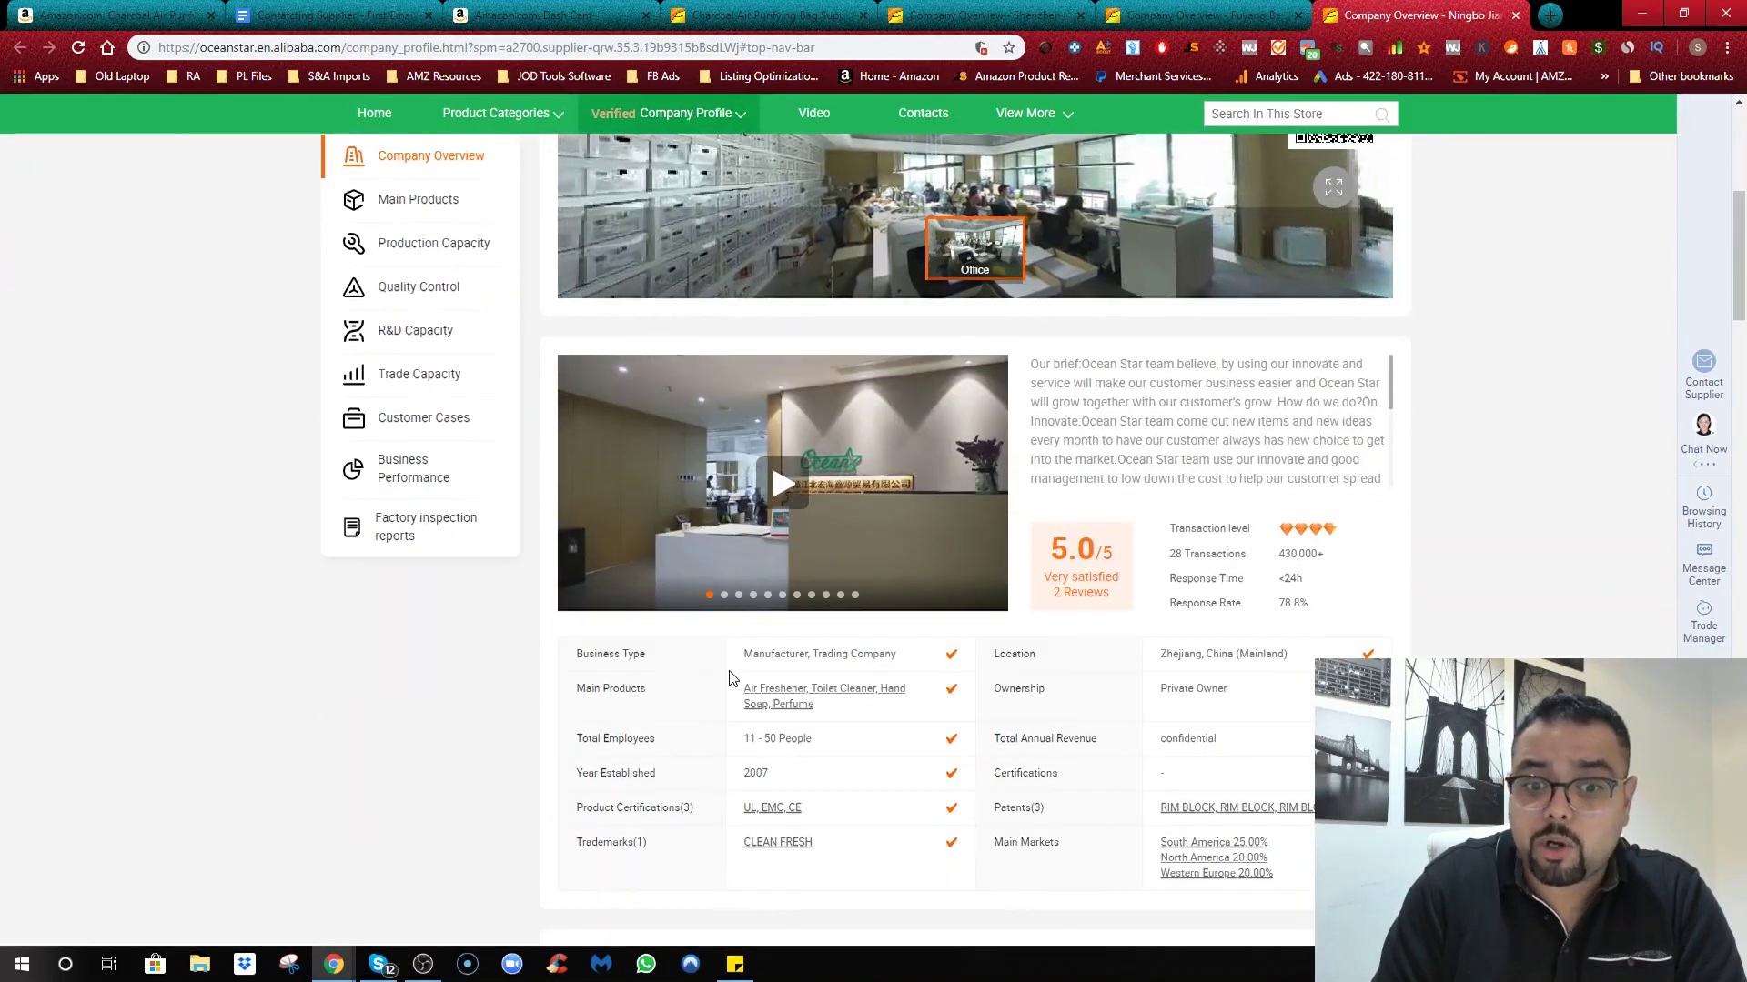
scroll(740, 681, up, 5)
Step: Close the Shenzhen Chunwang, Fuyang Bestop and Ningbo Jiangbei Ocean Star profile tabs, returning to the supplier results
click(772, 15)
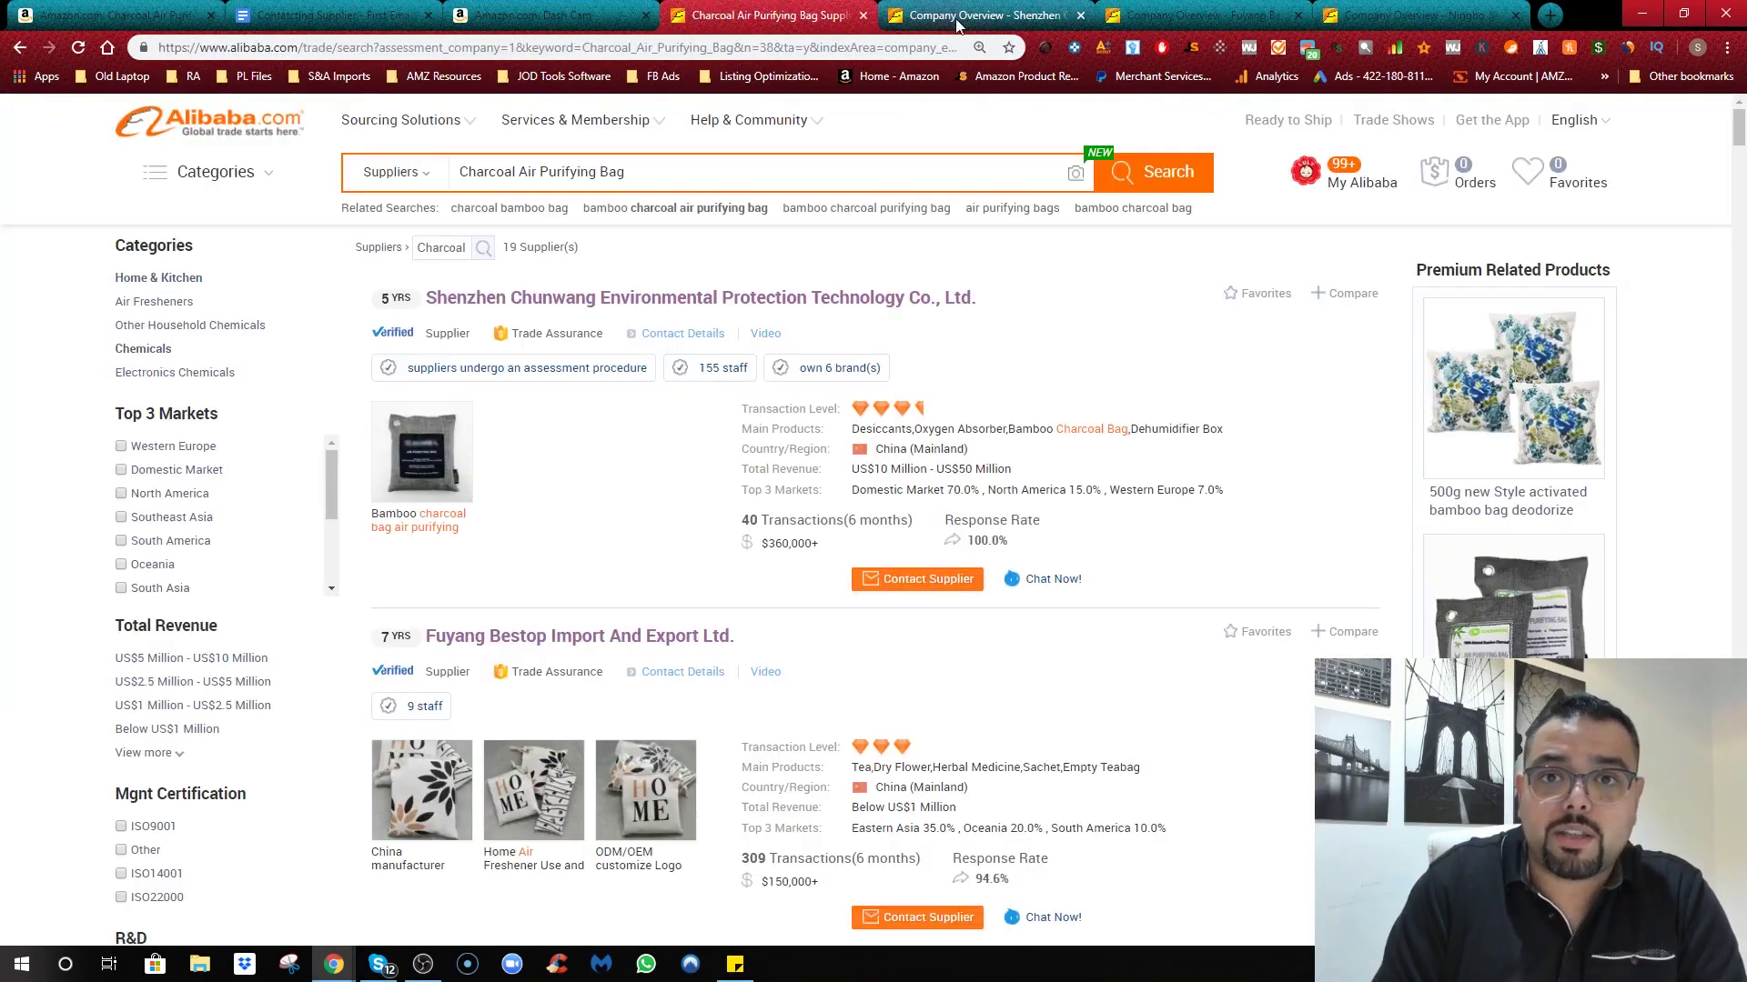
click(1046, 18)
click(1081, 16)
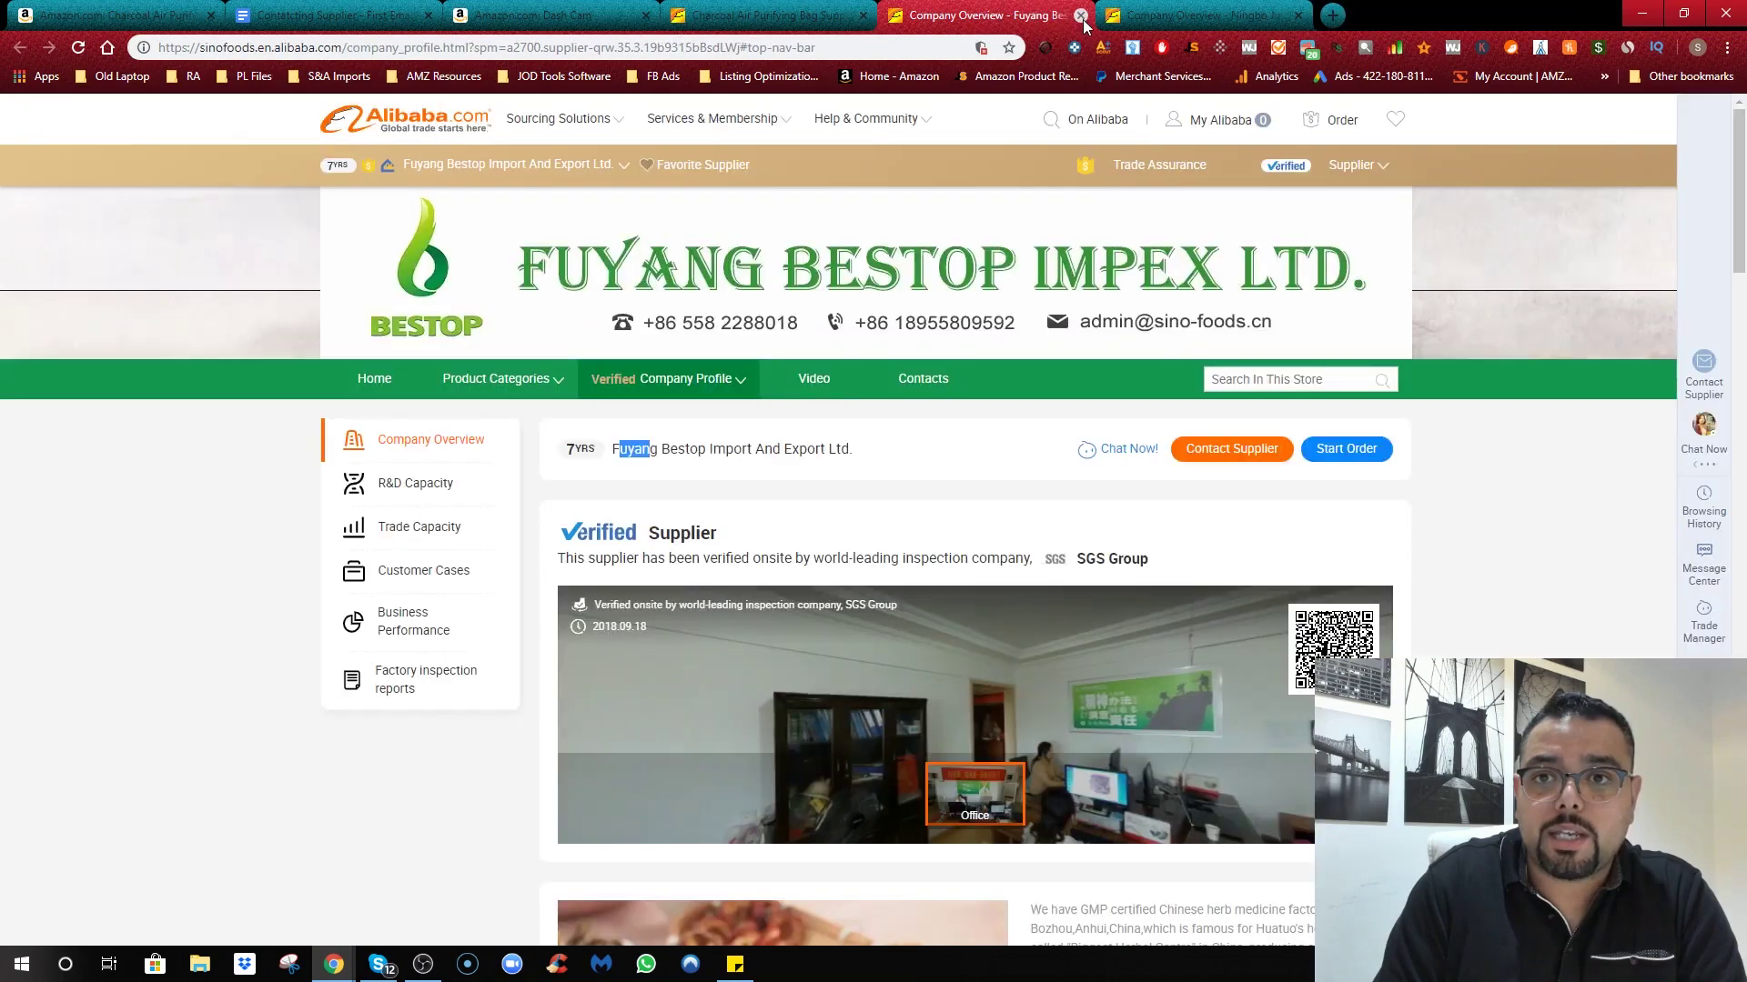
click(1081, 15)
click(1081, 16)
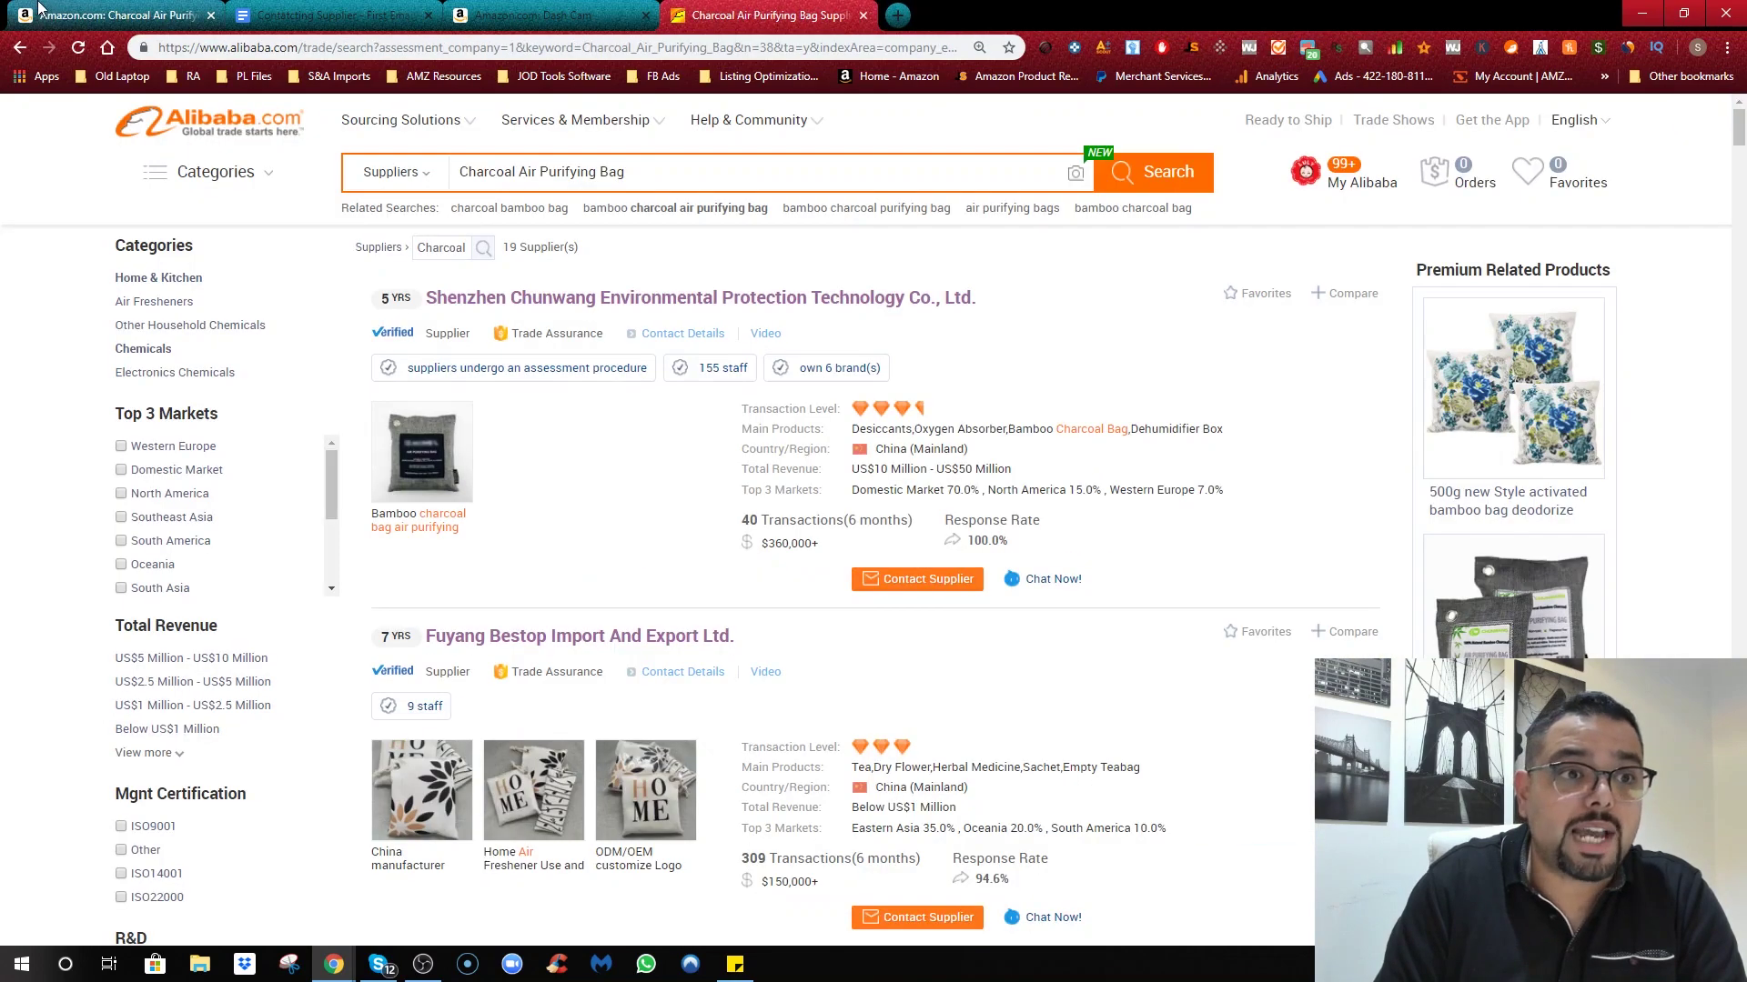
Step: Close the Amazon charcoal air purifying bag tab and bring up the Amazon Dash Cam results
click(62, 11)
click(499, 8)
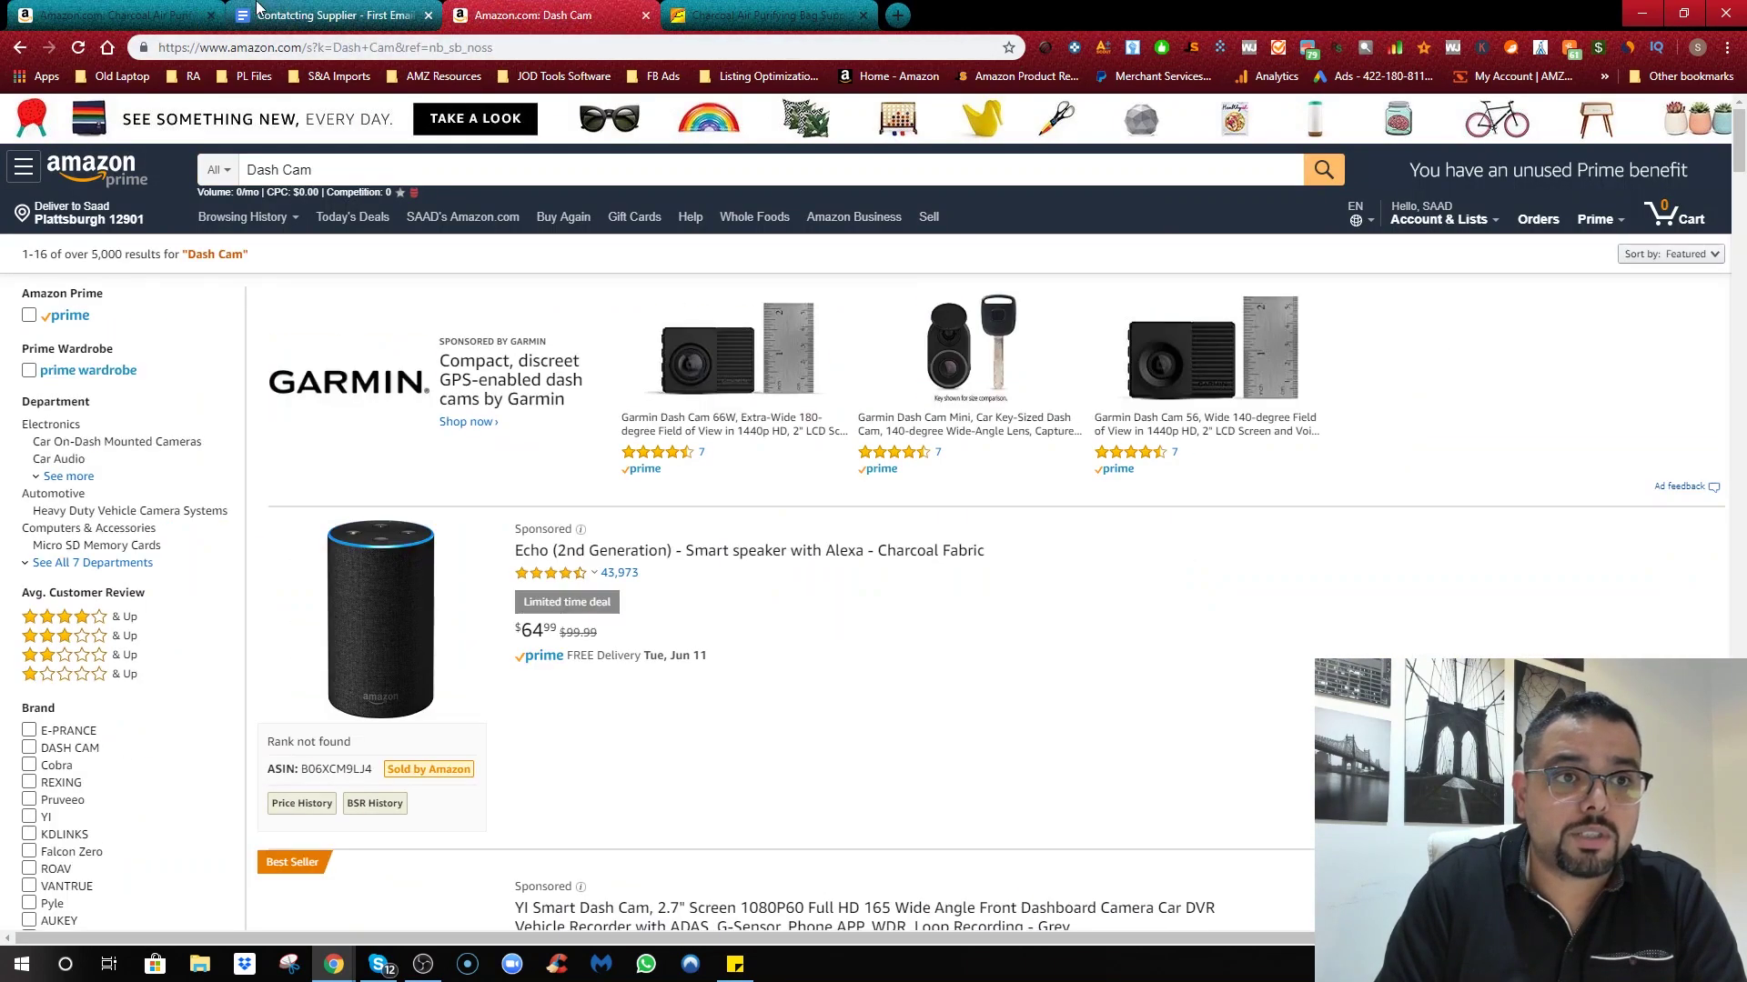
click(211, 15)
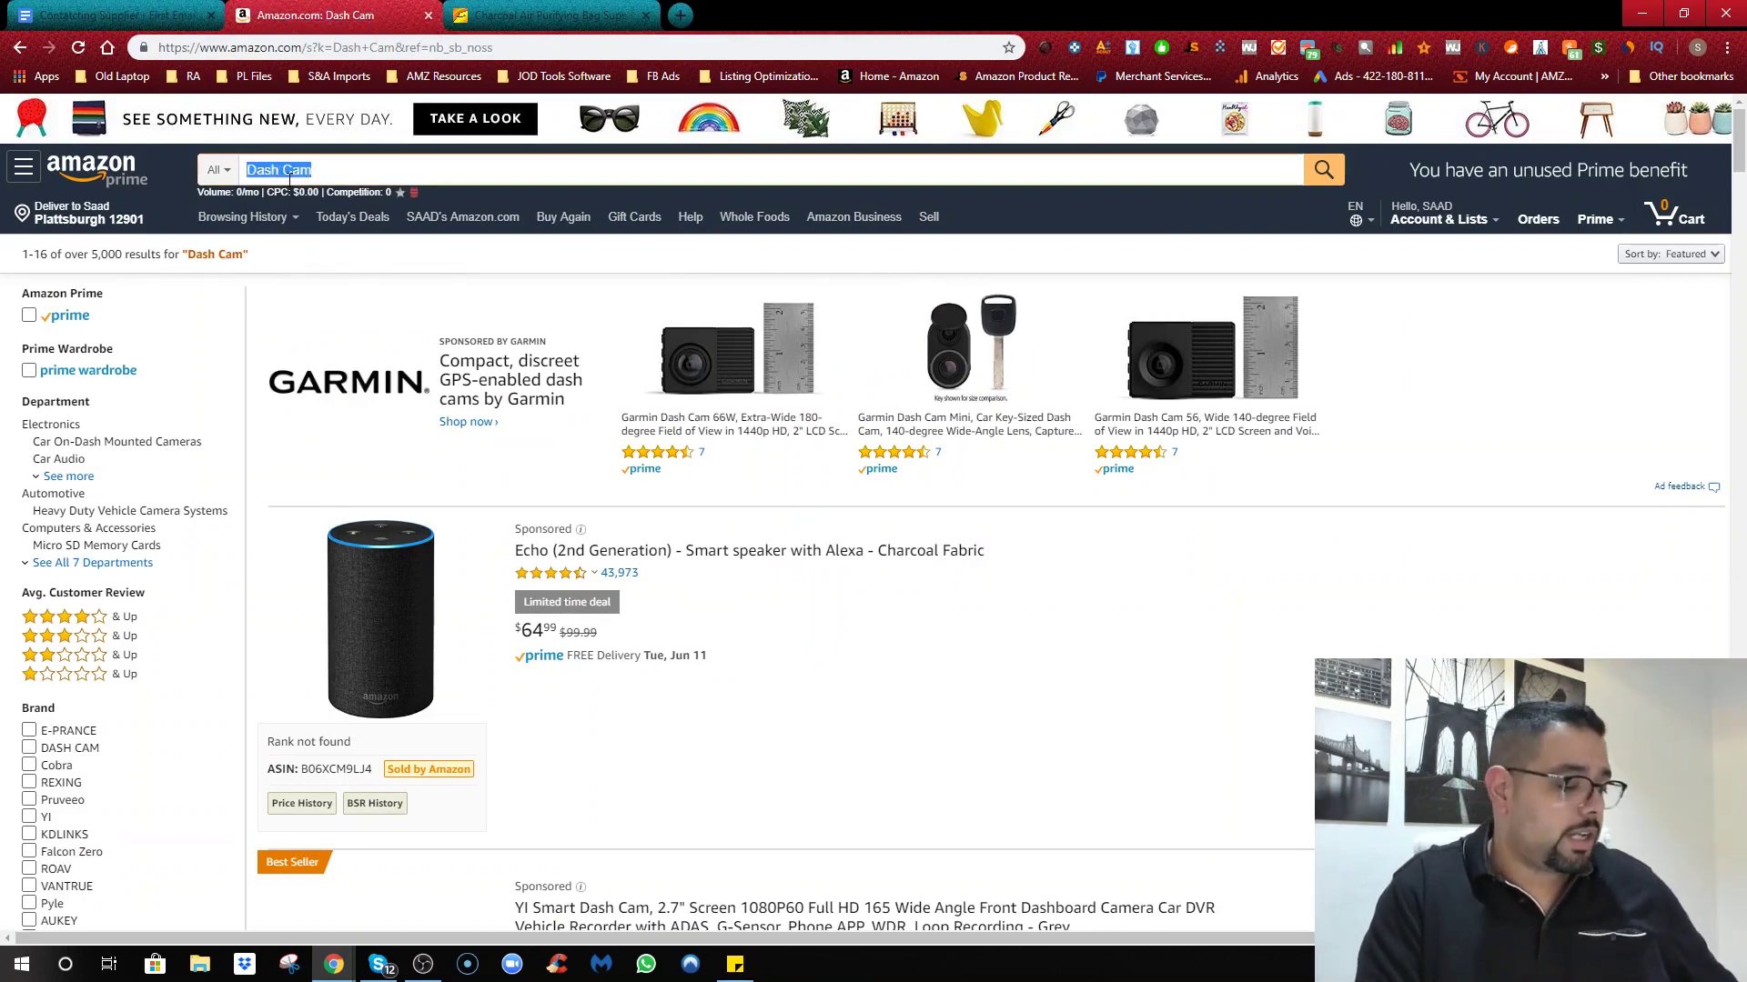
Step: Return to Alibaba's home page and search its products for "Dash Cam"
click(564, 11)
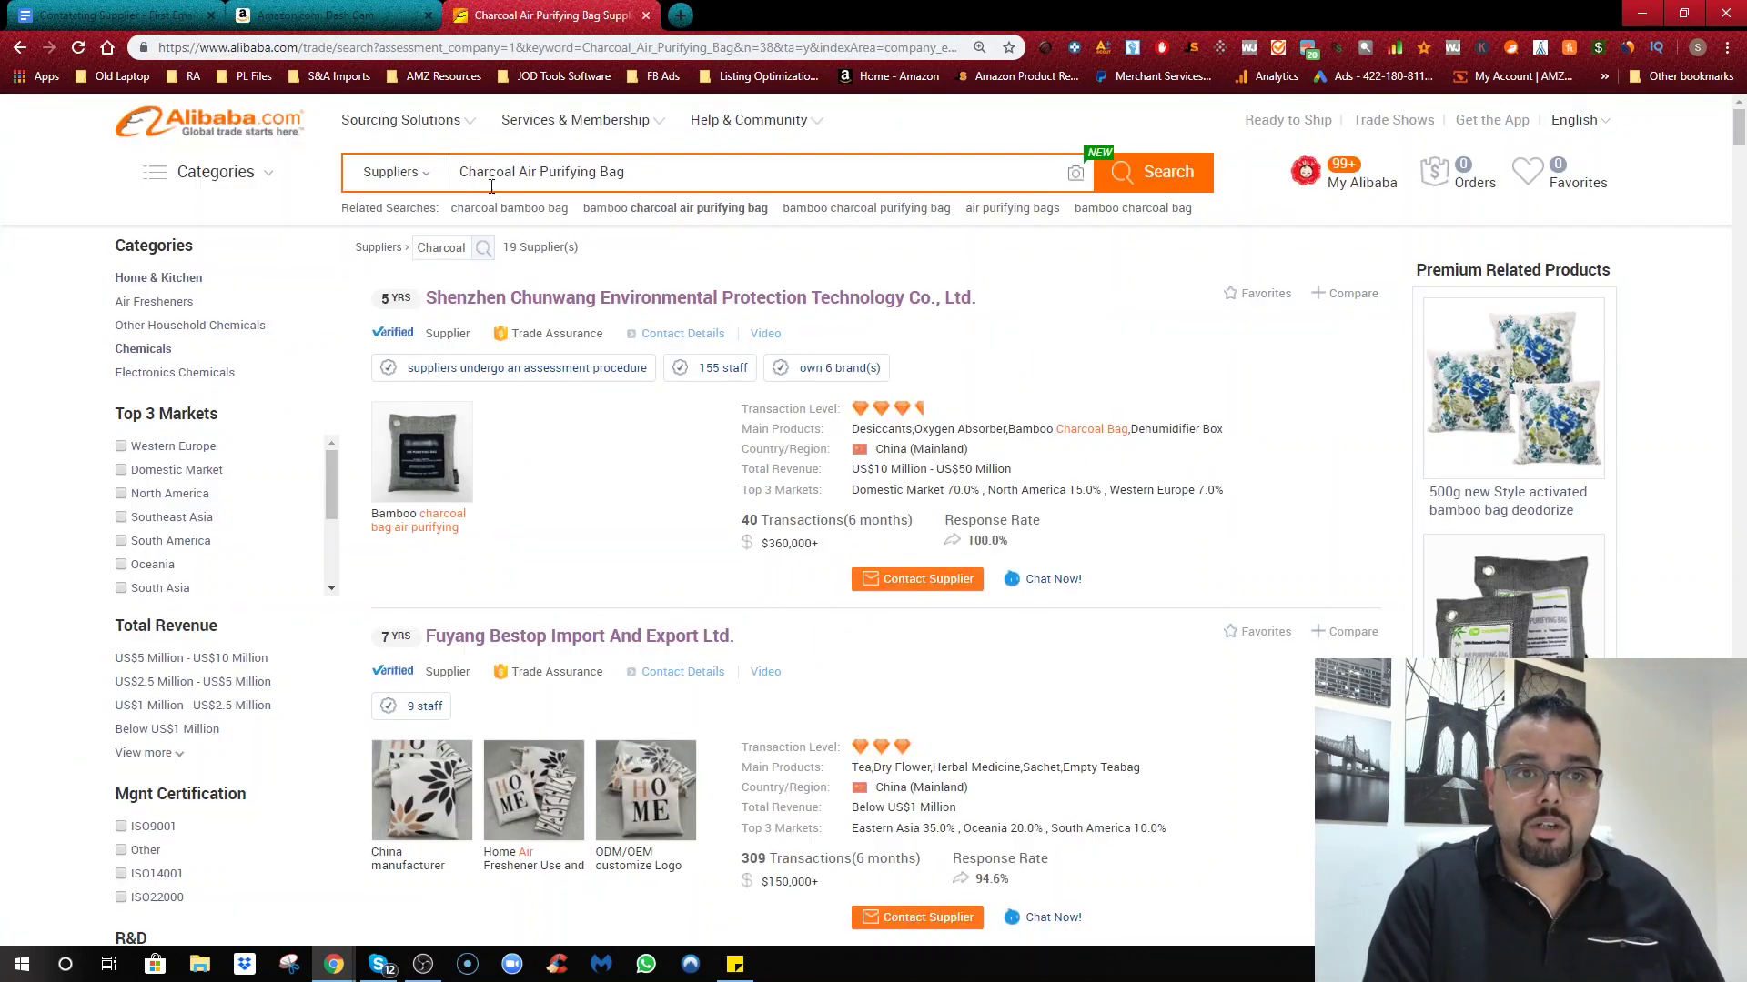
click(228, 129)
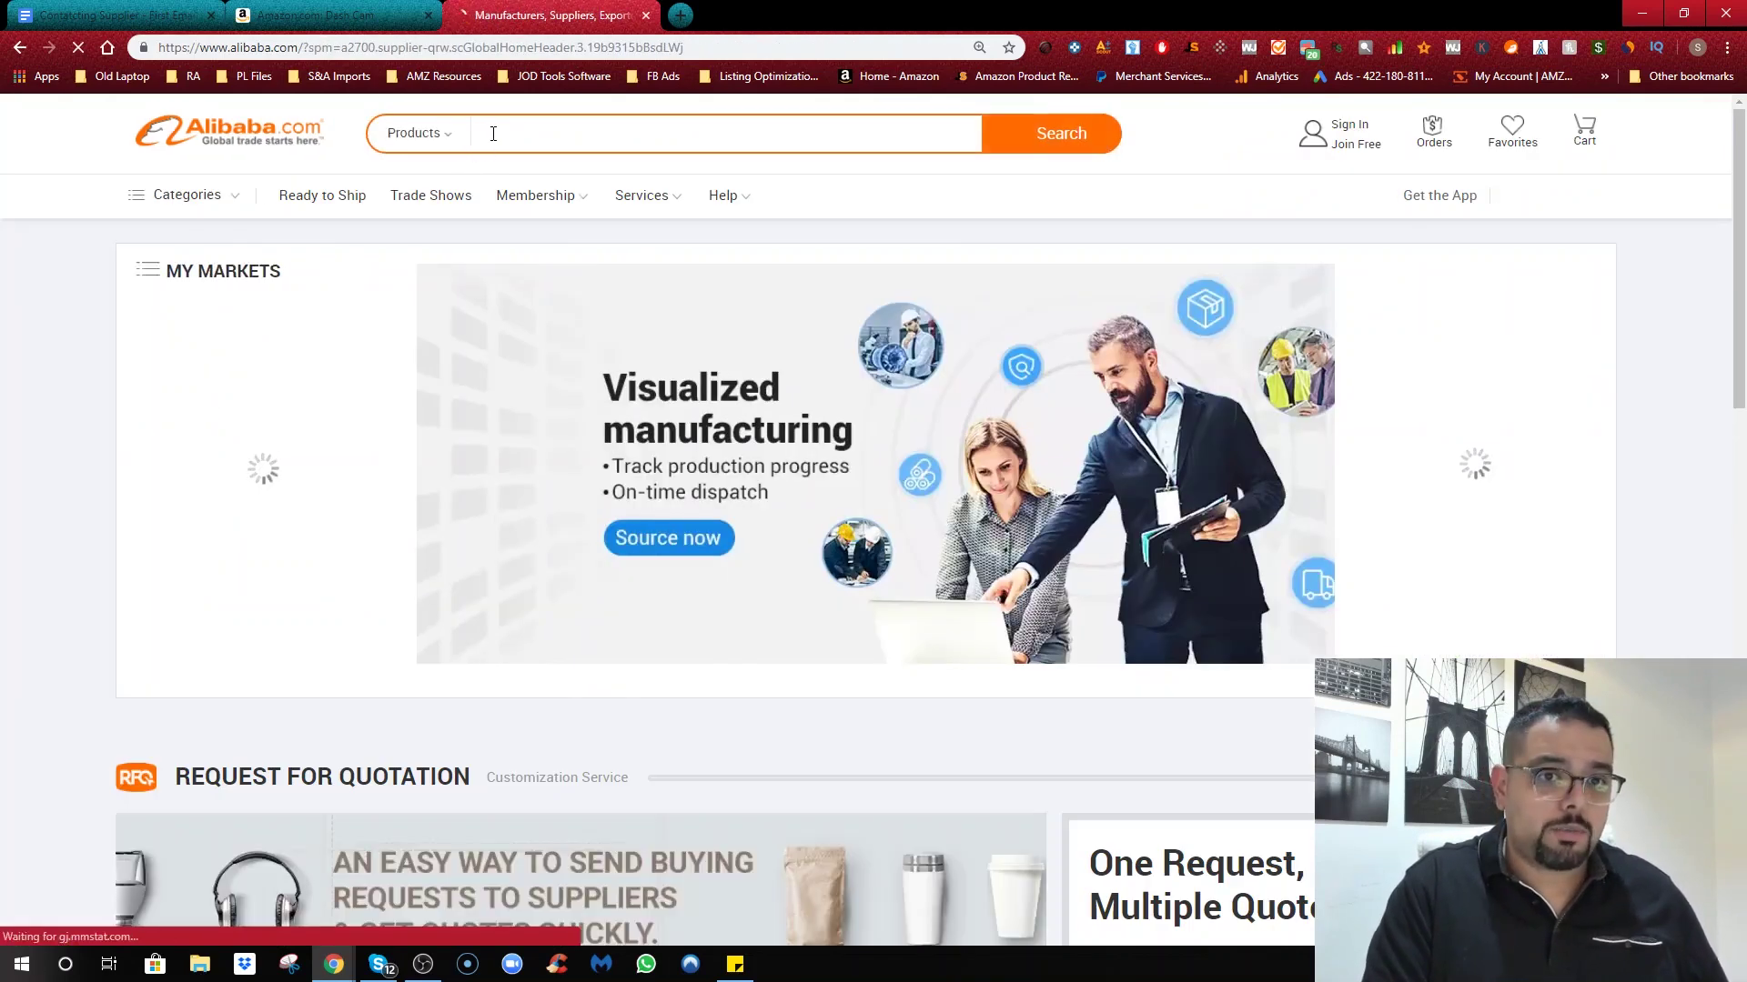
text(Dash Cam)
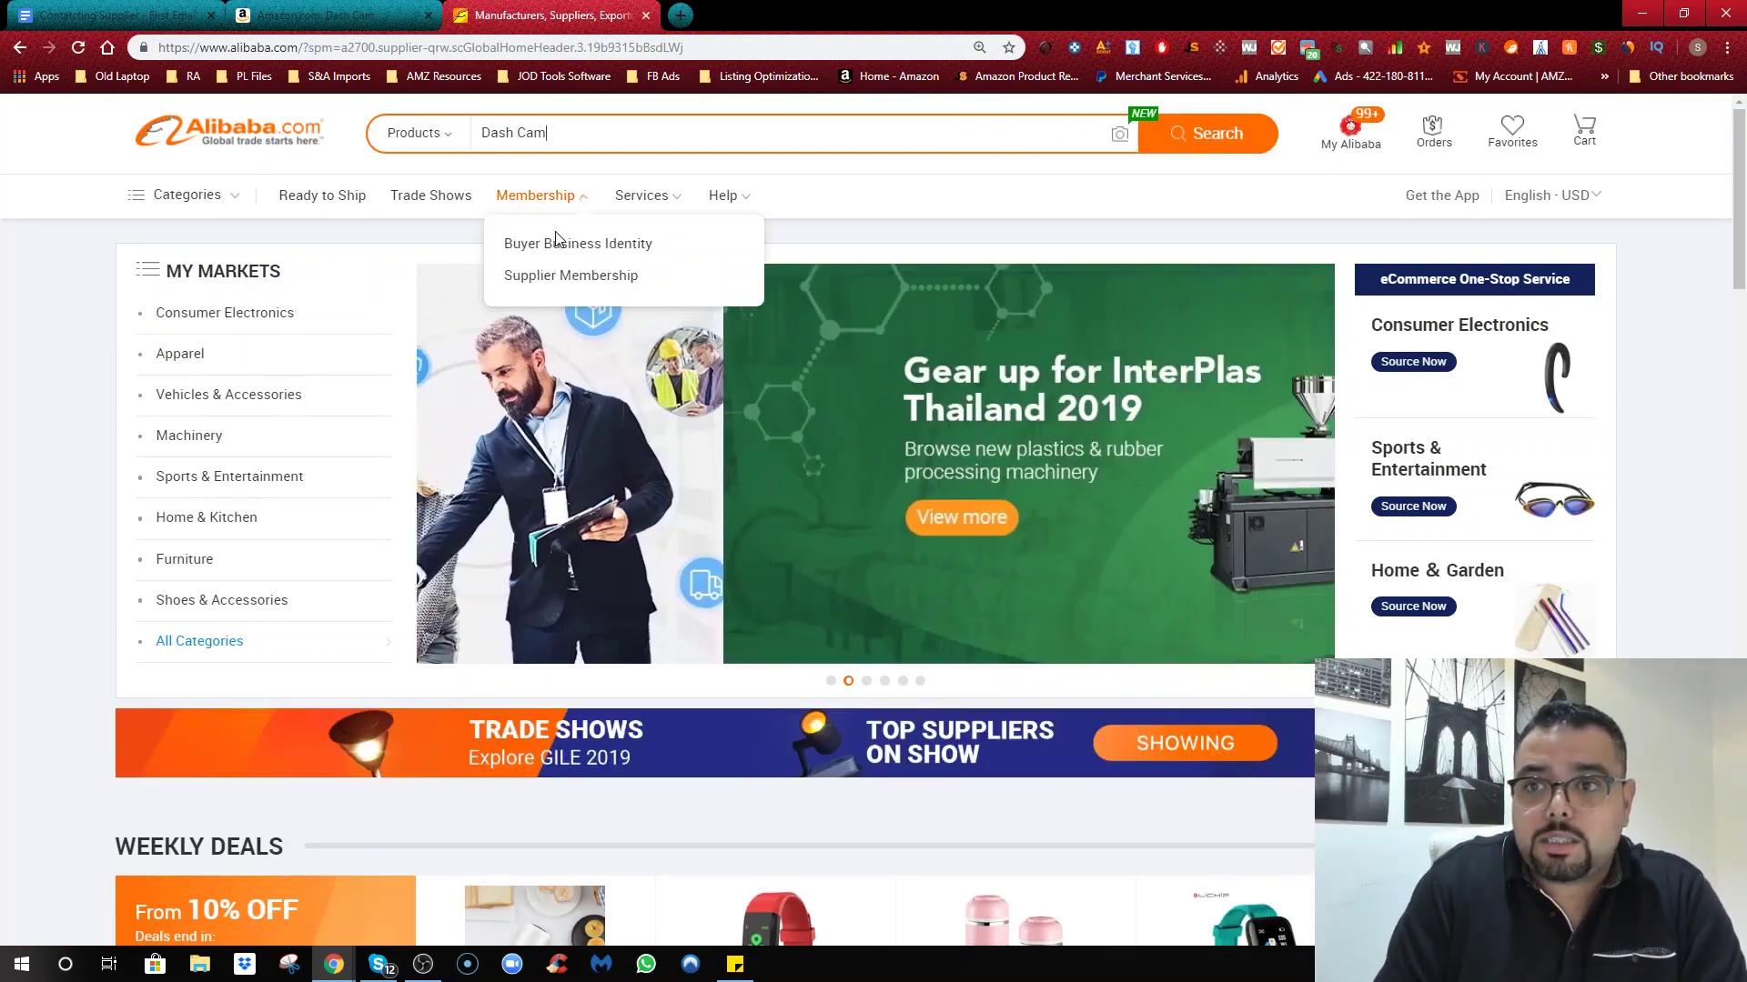
click(1195, 151)
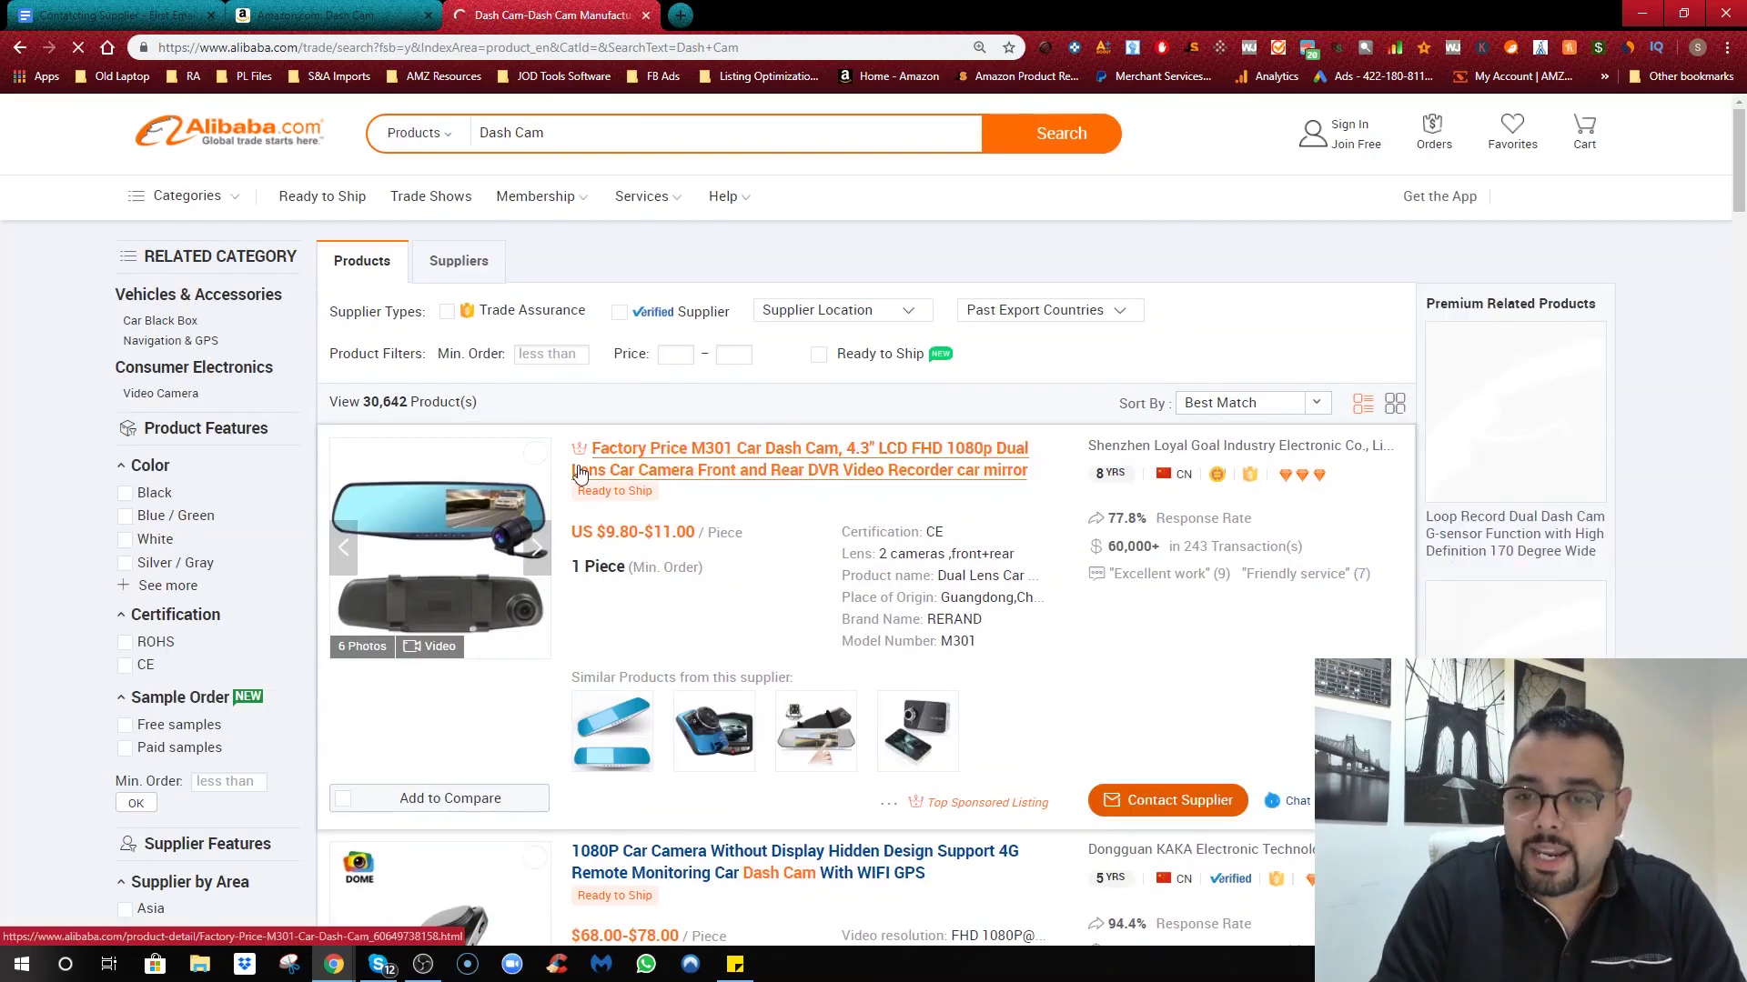
Step: Filter the Dash Cam results by the Trade Assurance and Verified Supplier supplier types
mouse_move(446, 318)
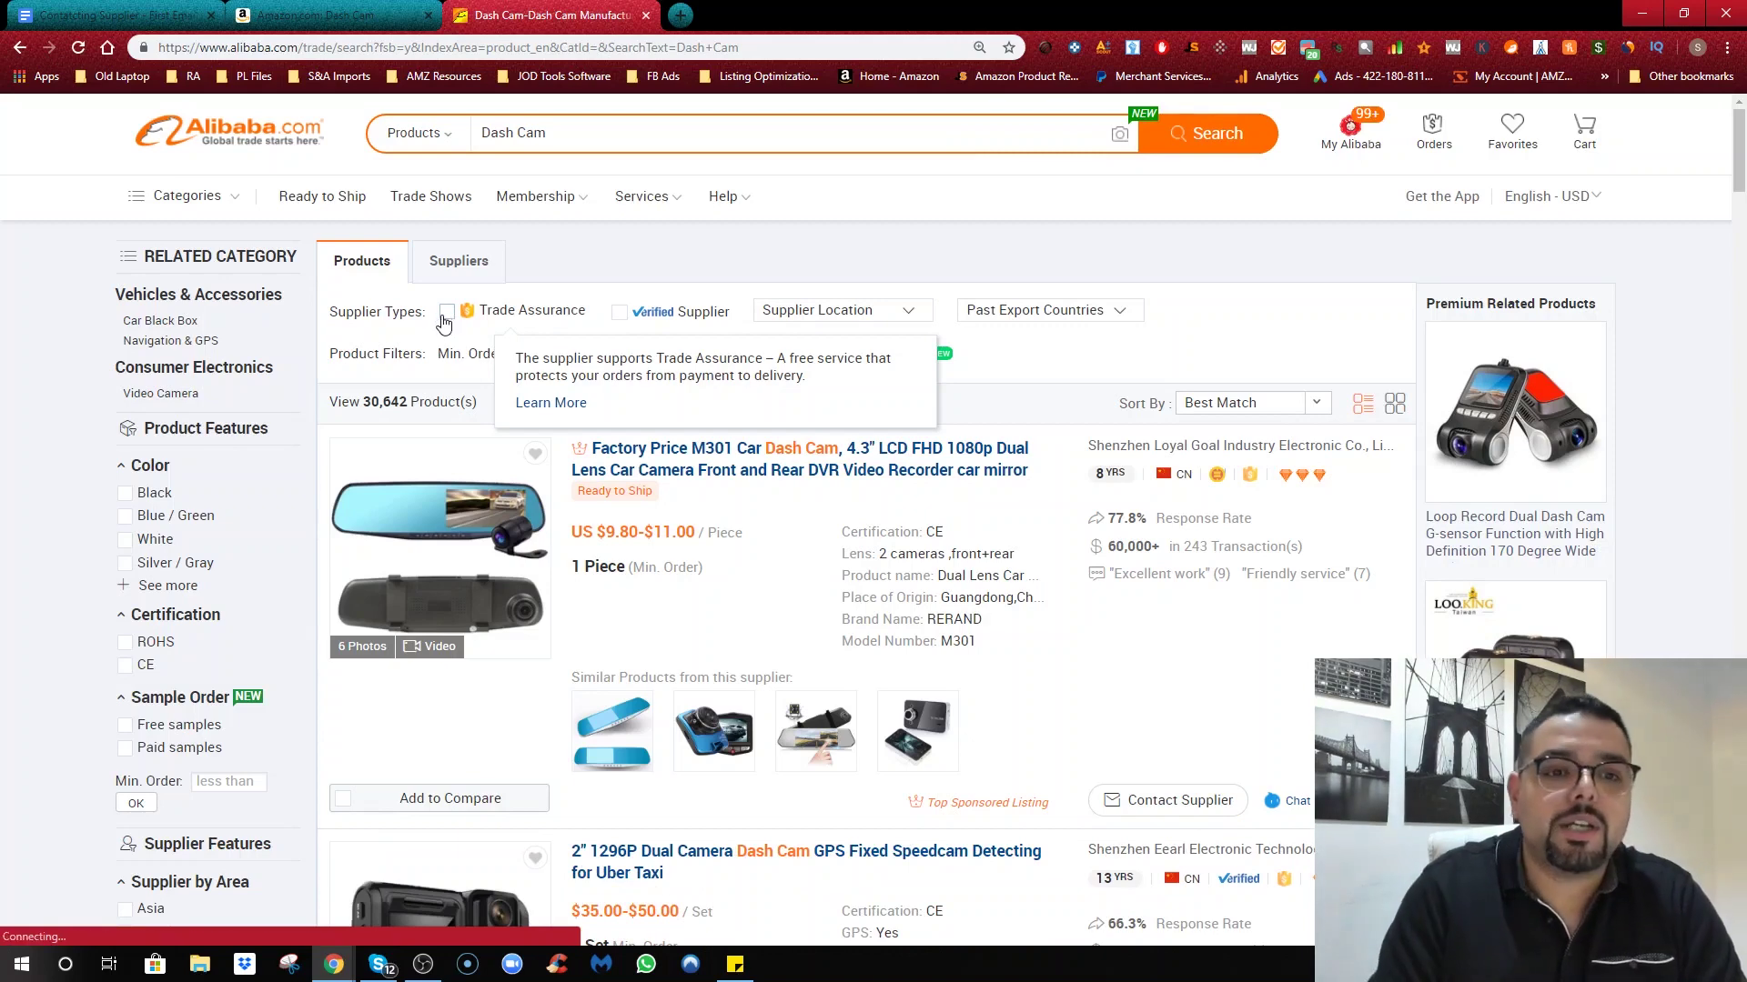
click(446, 314)
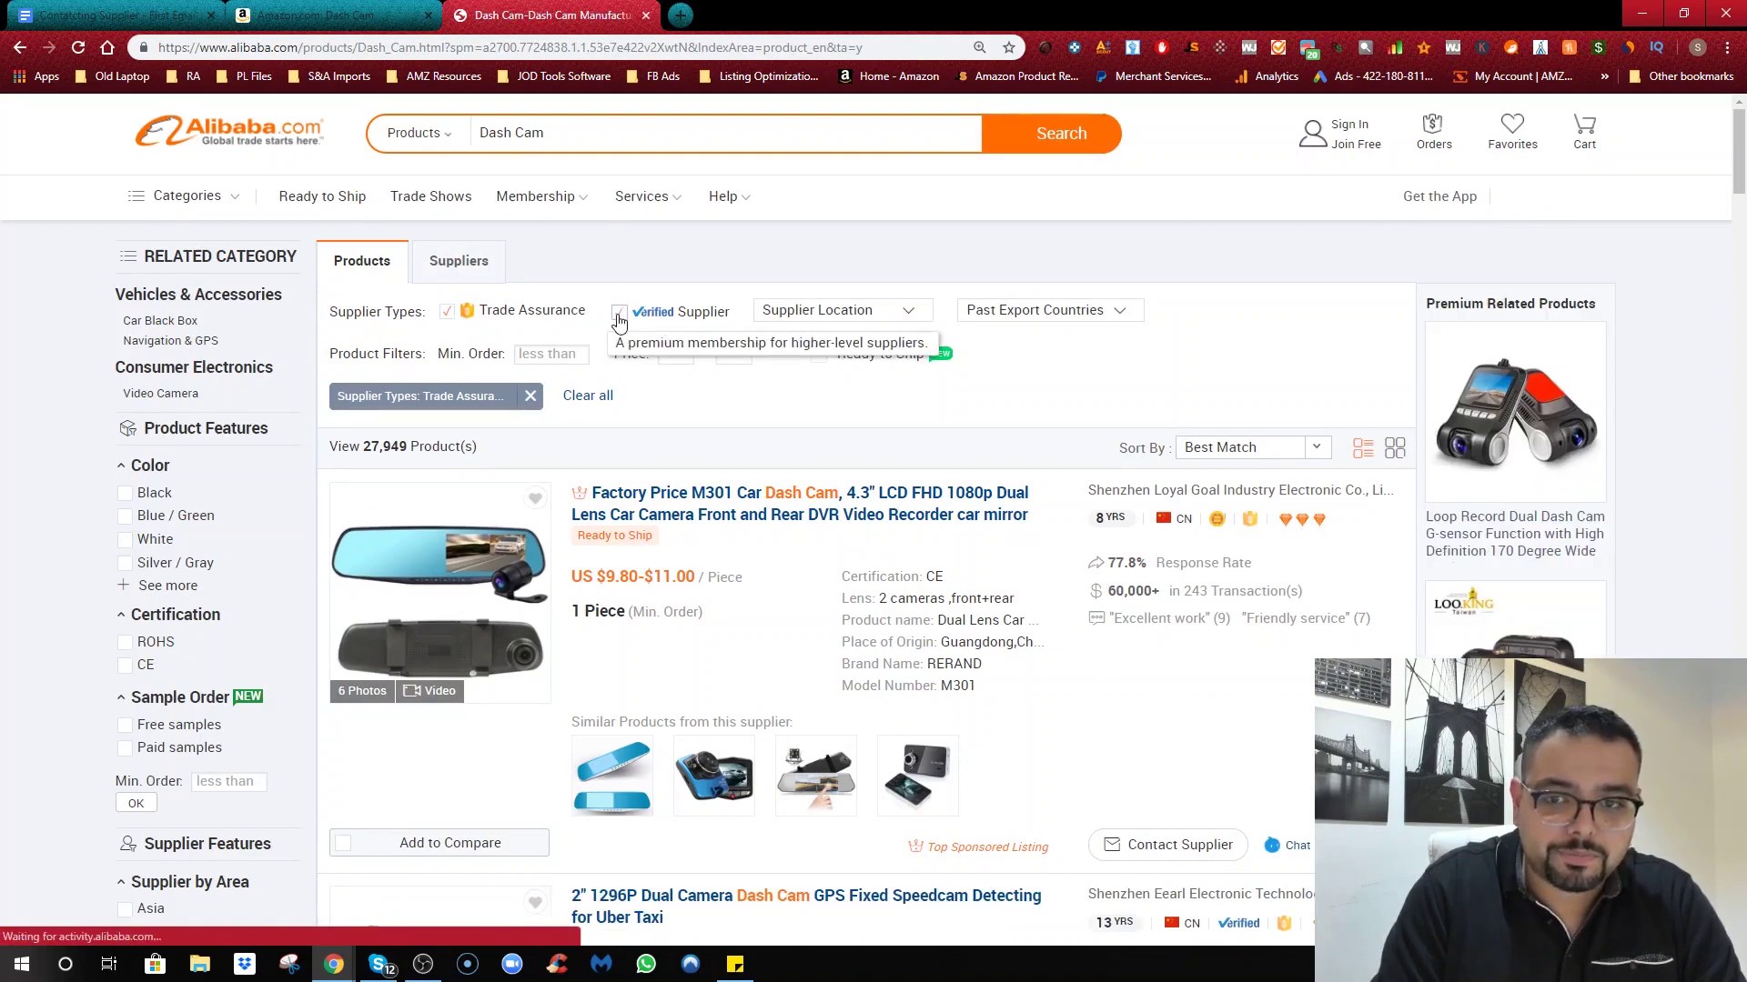
click(618, 315)
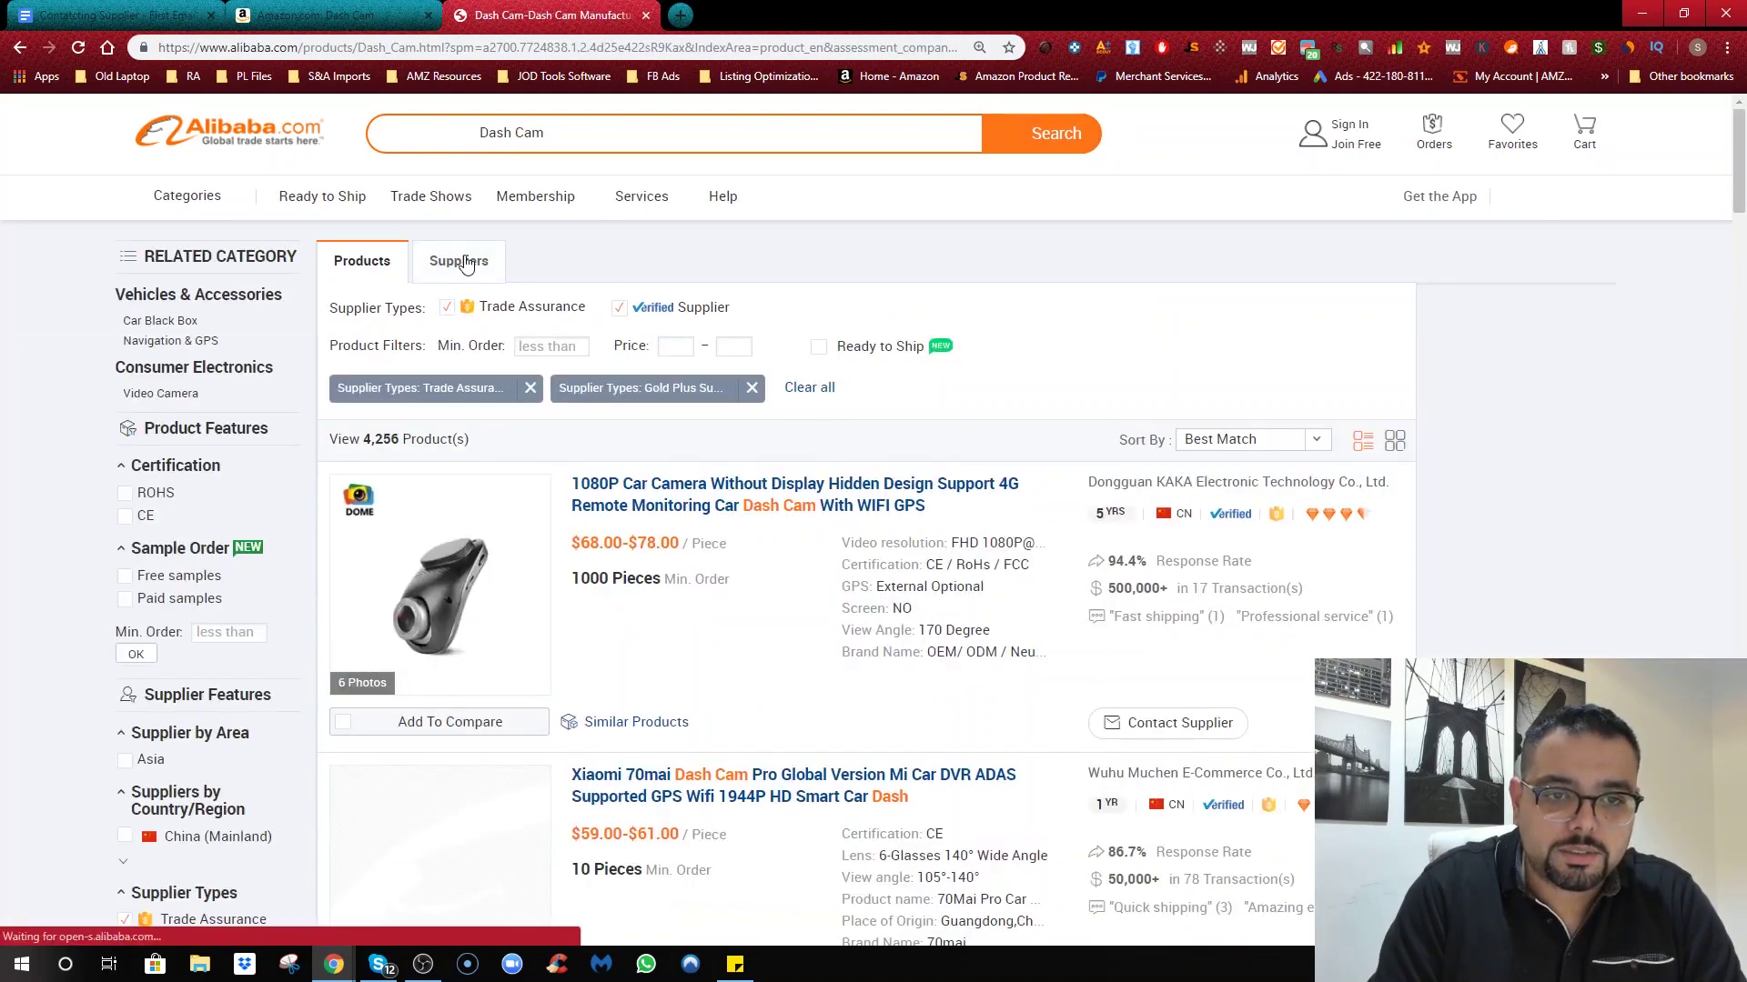
Step: Switch the Dash Cam results to the supplier listing and filter it by Trade Assurance and Verified Supplier
click(465, 263)
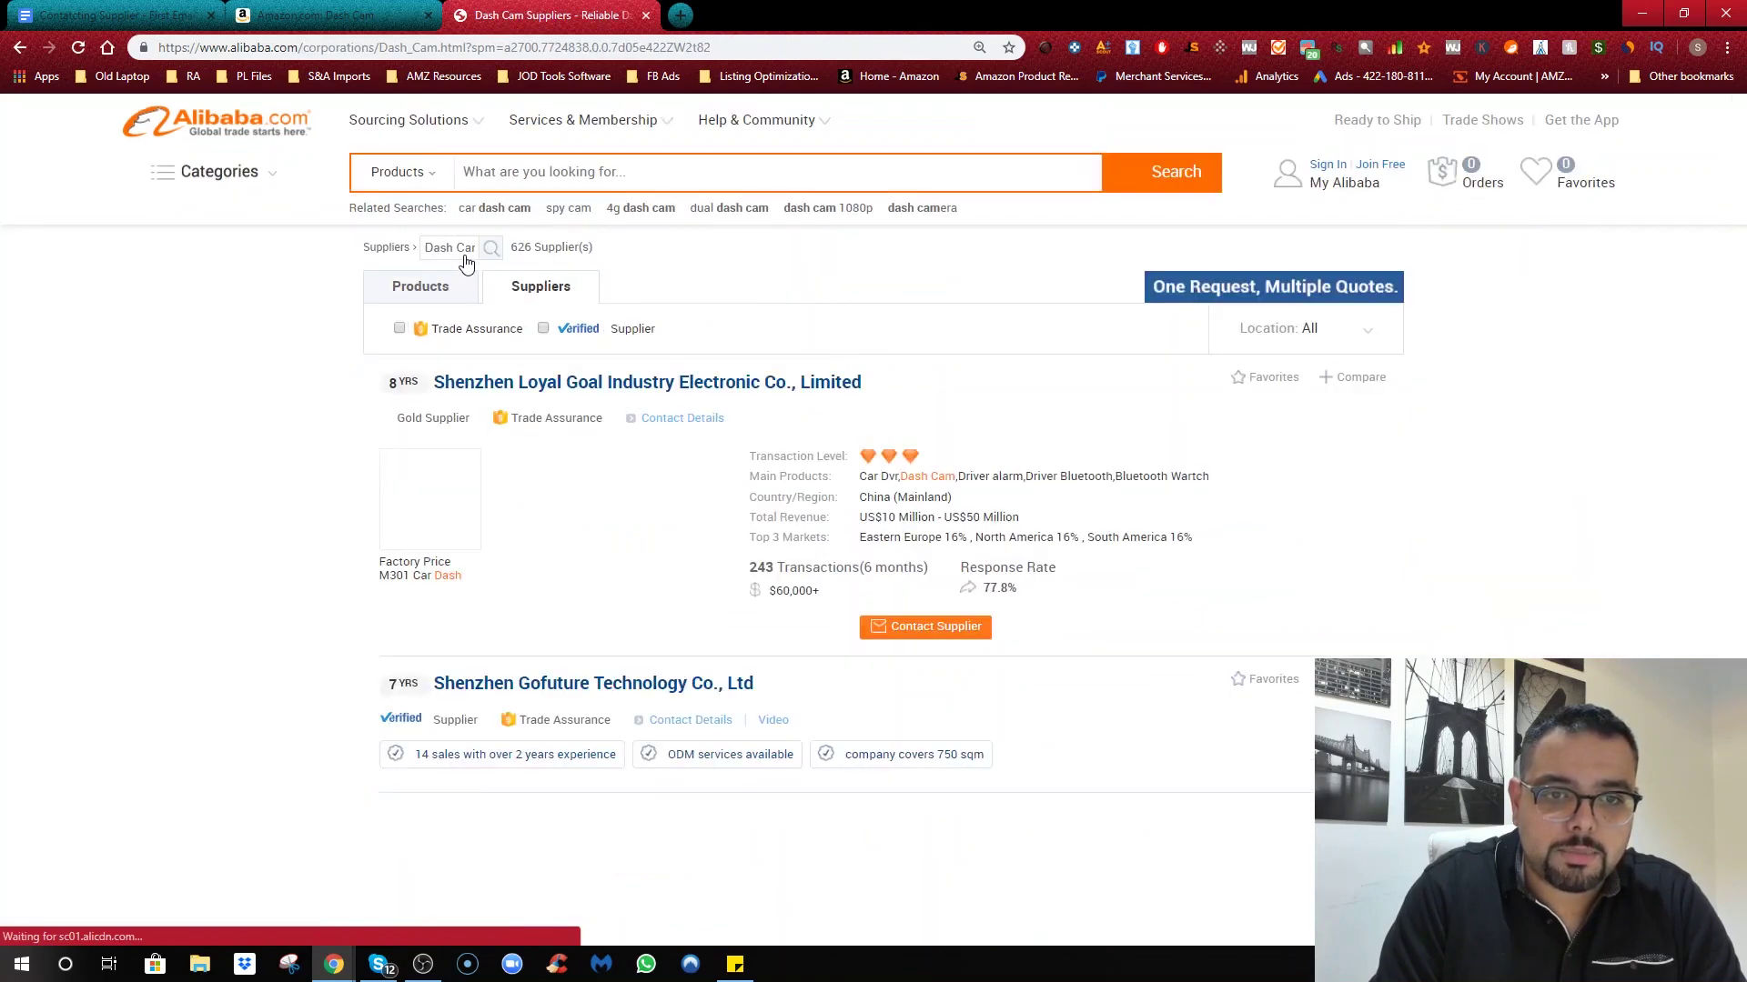
click(391, 329)
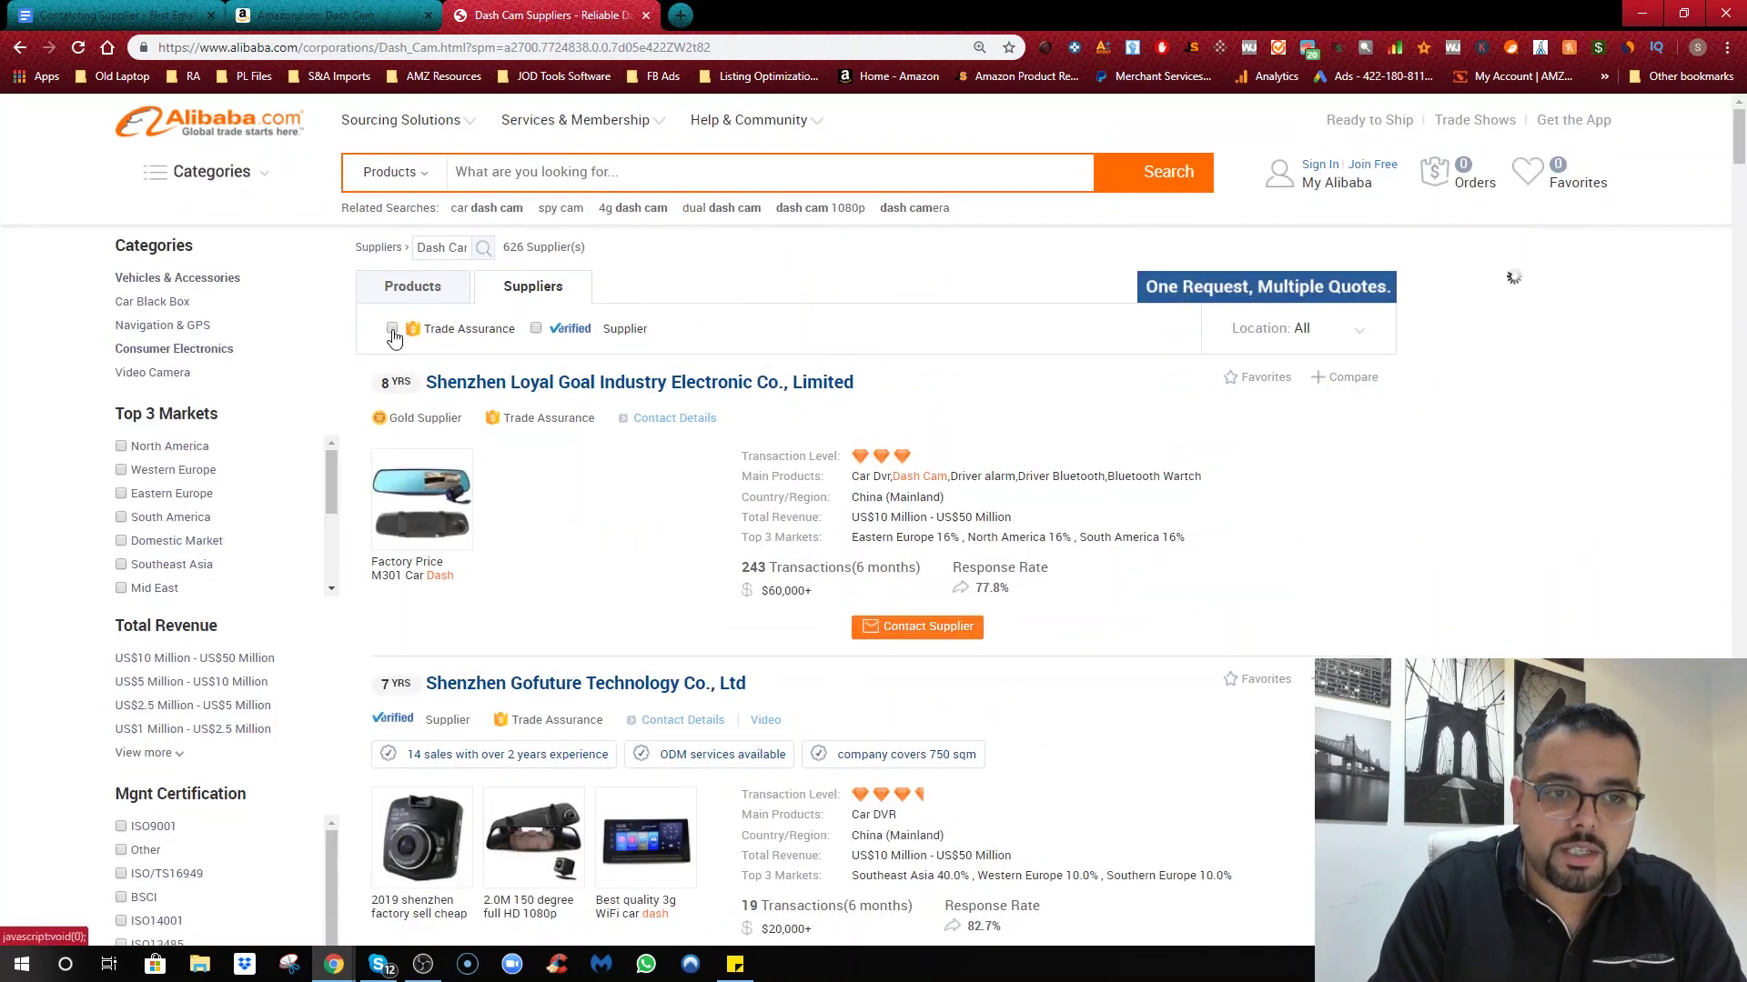
click(536, 329)
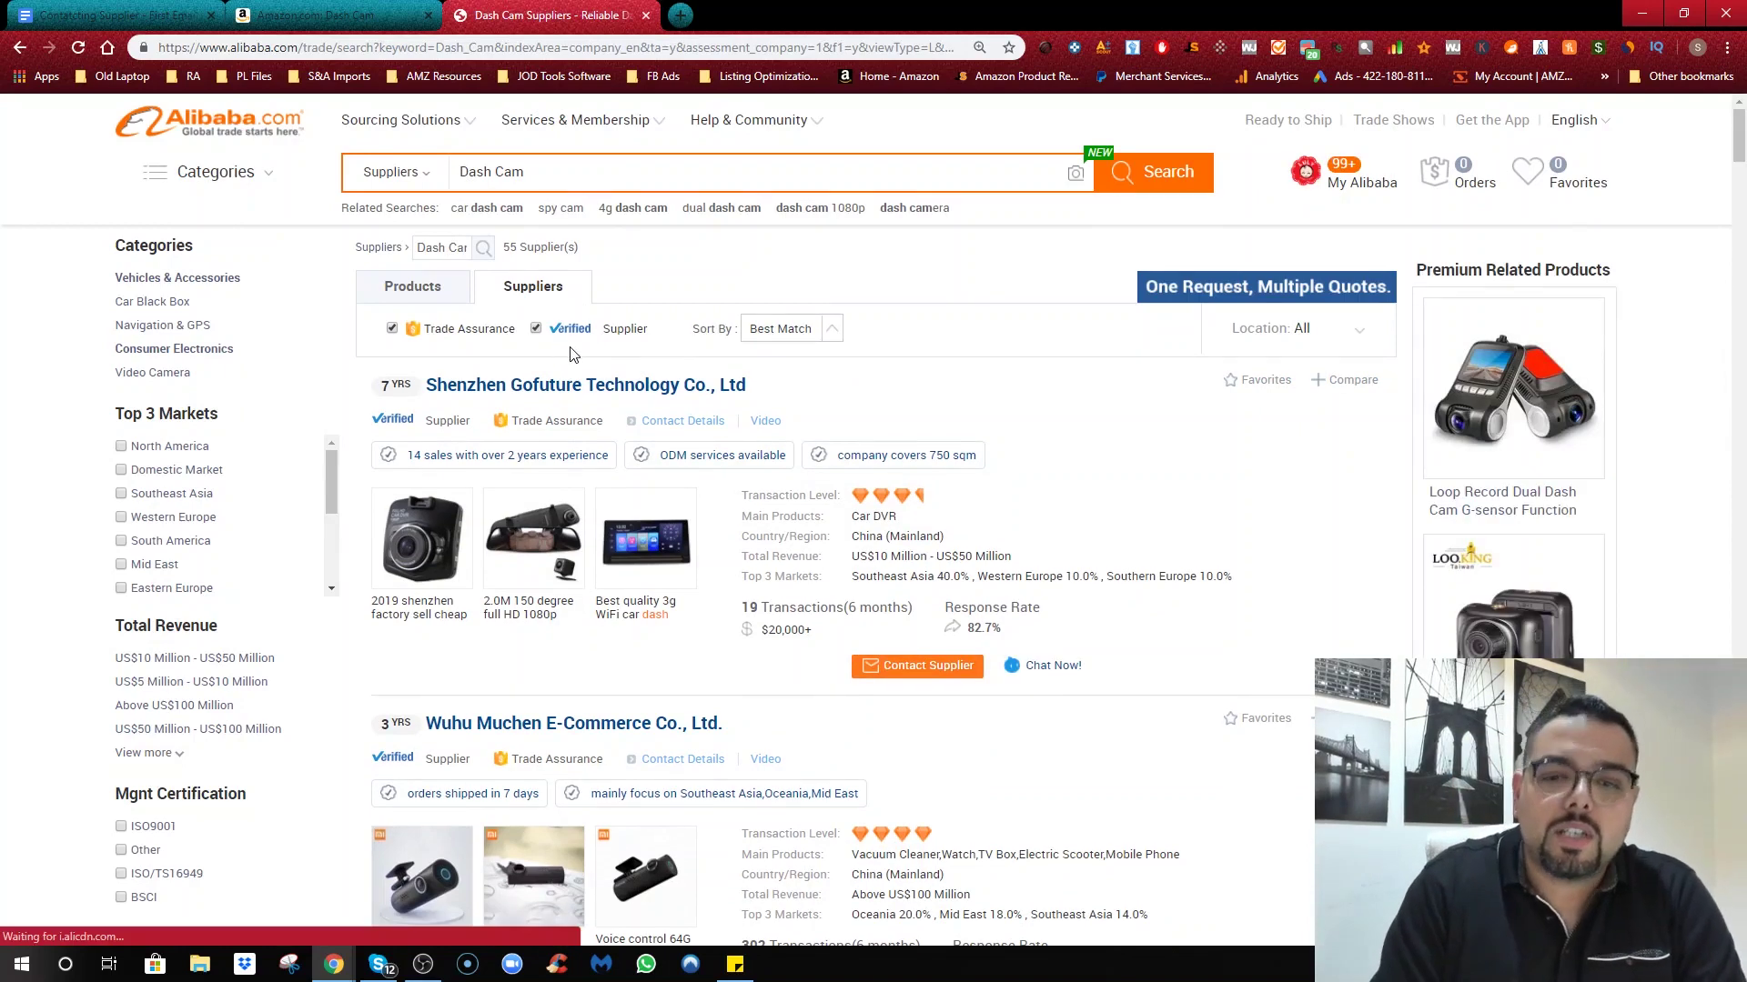
Step: Open the Shenzhen Gofuture Technology profile and the 3-year Wuhu Muchen E-Commerce profile in new browser tabs
scroll(573, 354, down, 1)
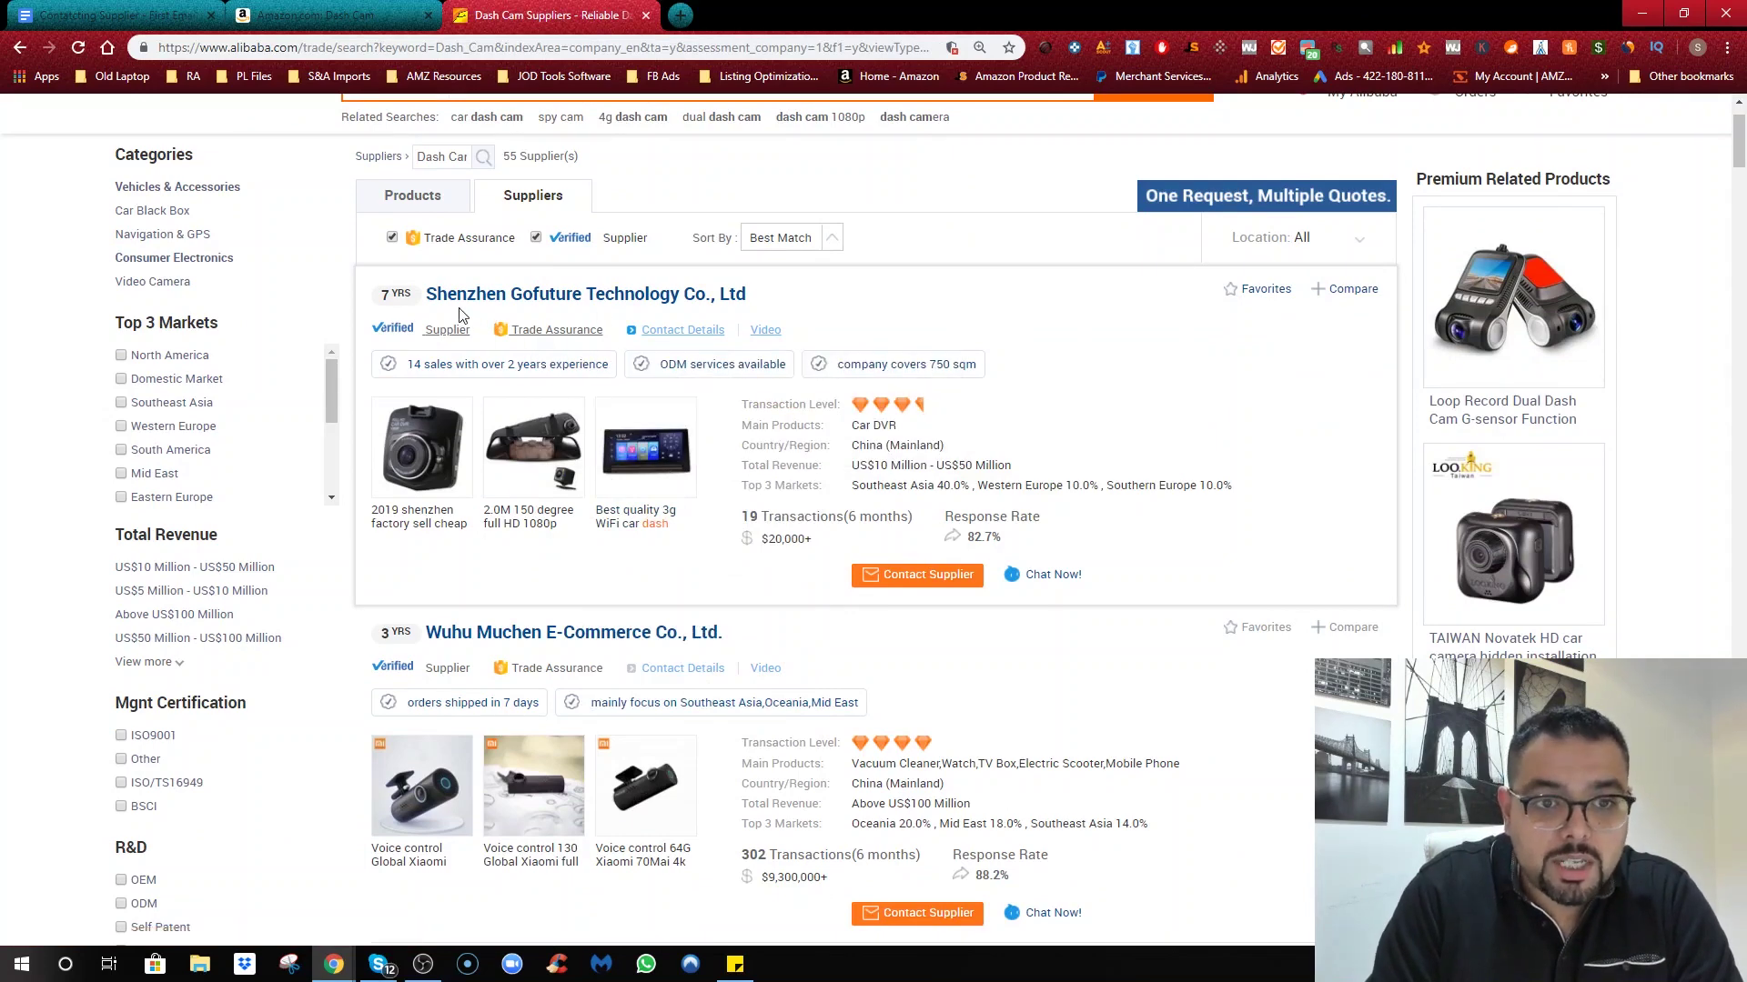
right_click(620, 300)
click(664, 312)
scroll(637, 409, down, 2)
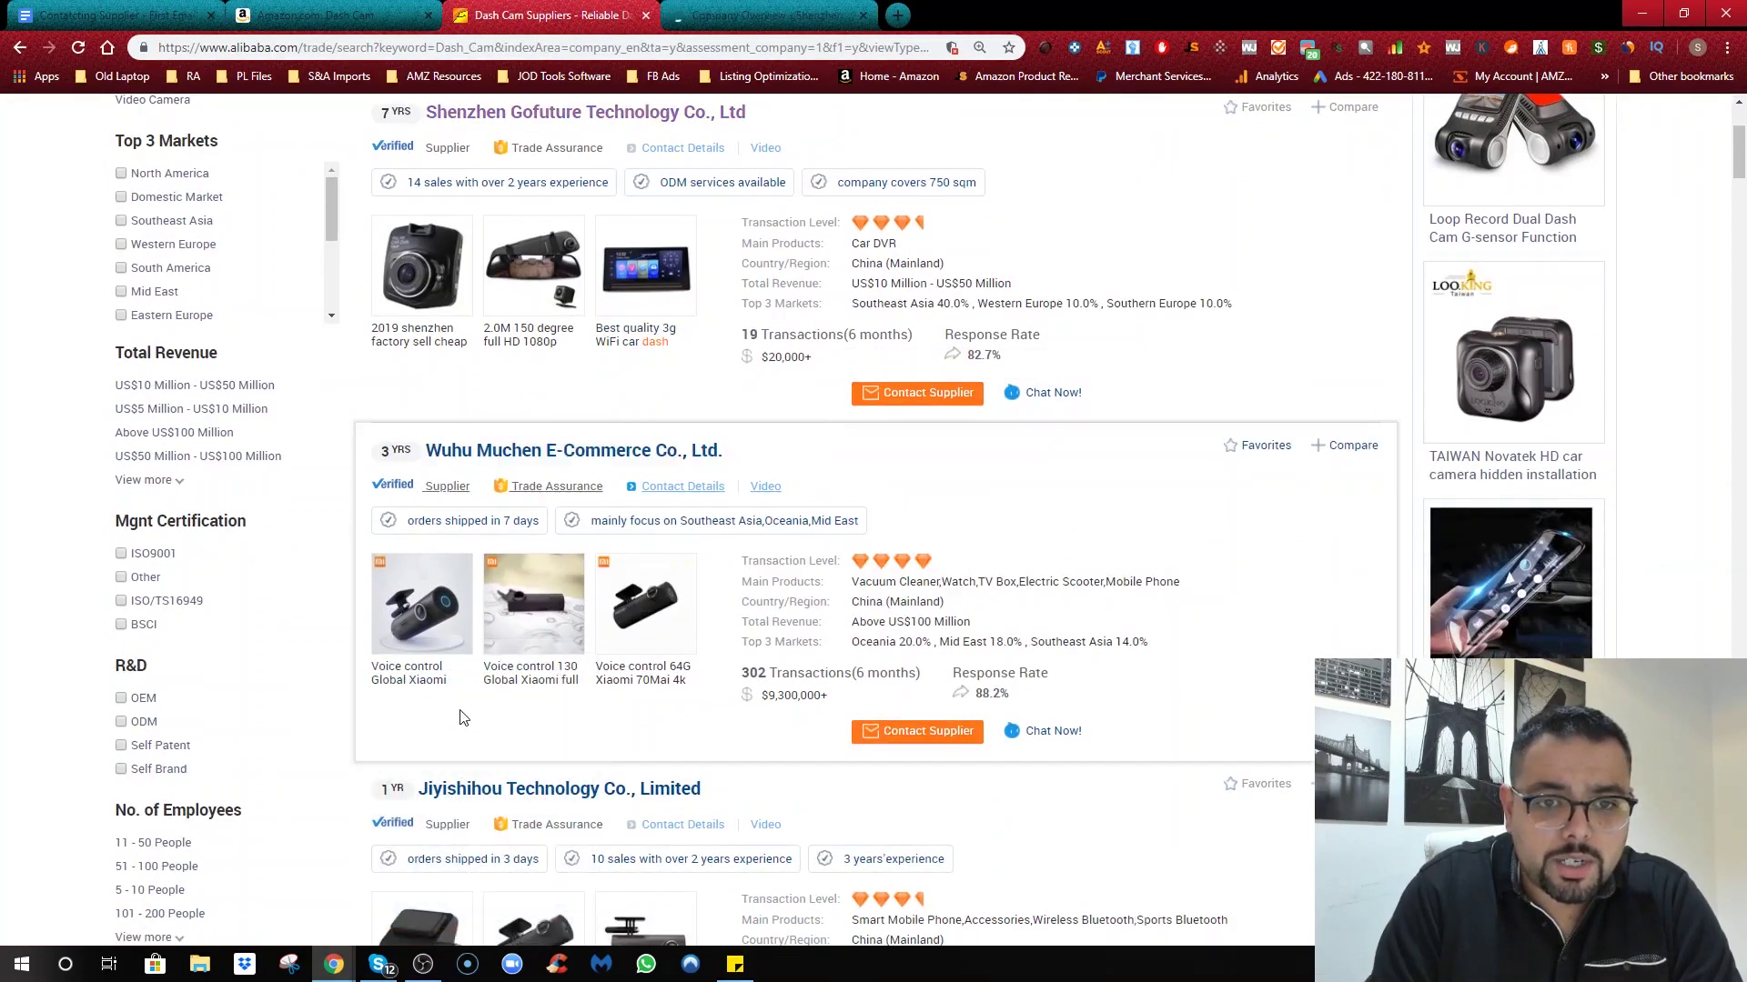
scroll(469, 719, down, 1)
scroll(470, 720, down, 2)
scroll(510, 637, up, 2)
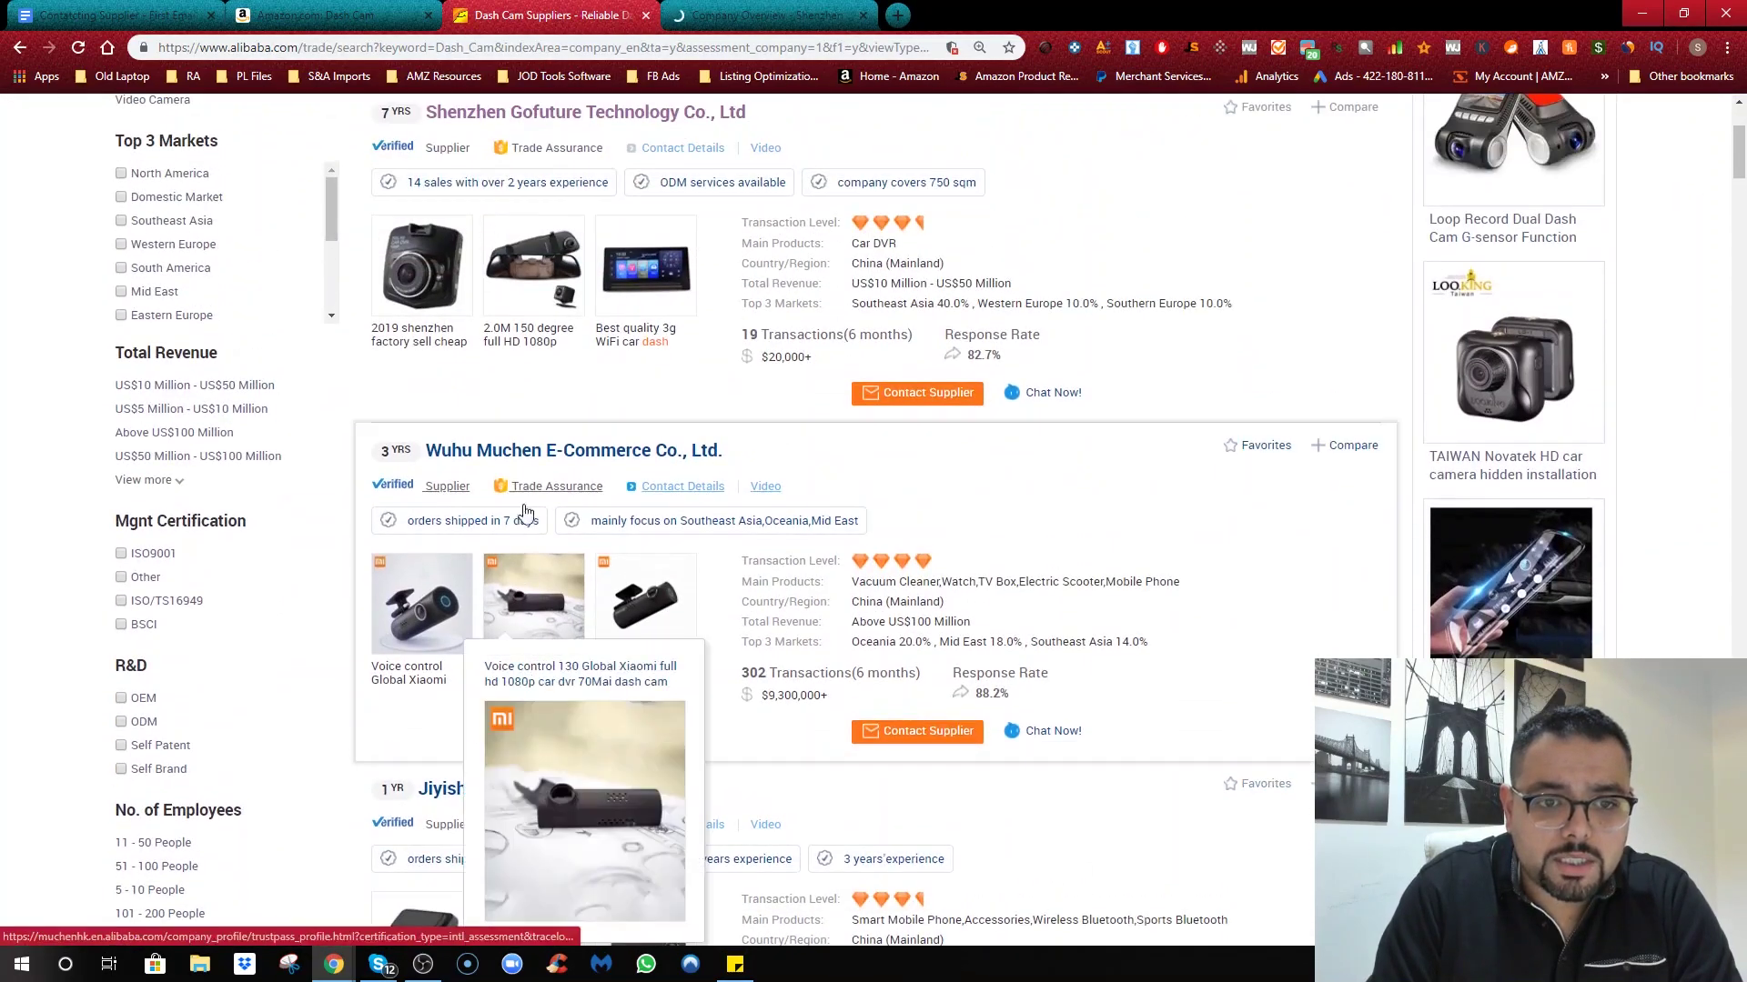
right_click(514, 455)
click(528, 473)
Step: Look further down the supplier results and open the Guangzhou Autolion Electronic Technology profile in a new tab
scroll(505, 710, down, 6)
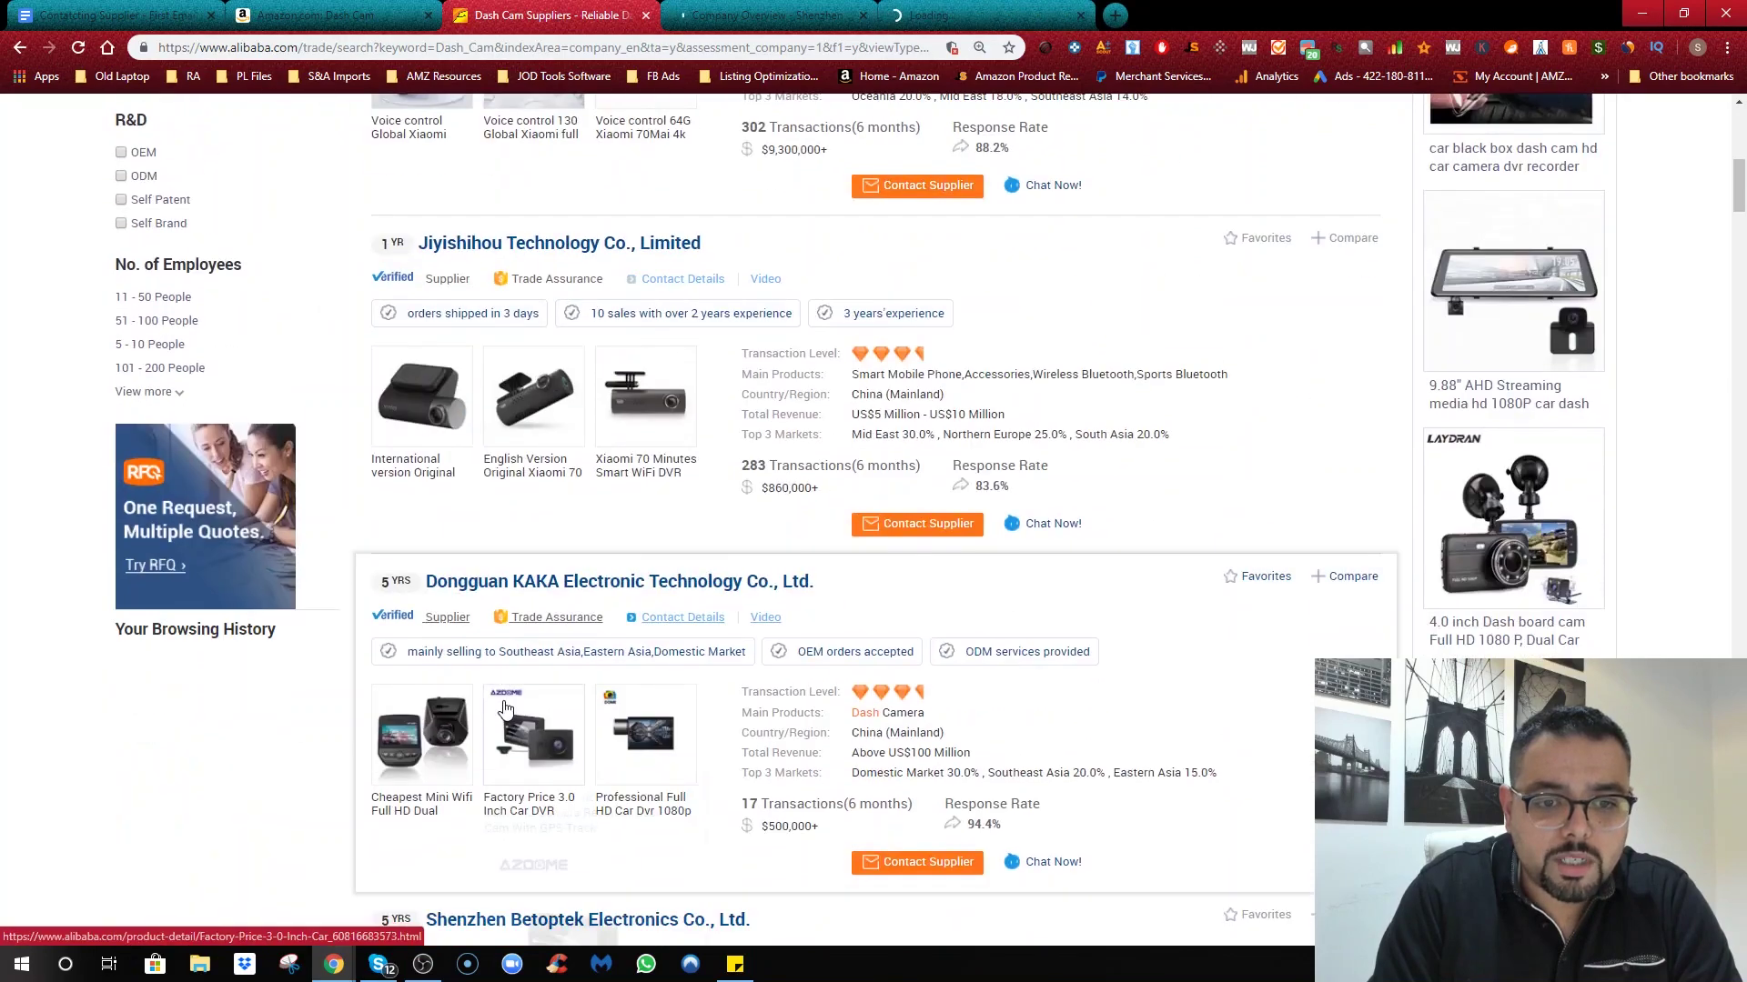
scroll(549, 681, down, 4)
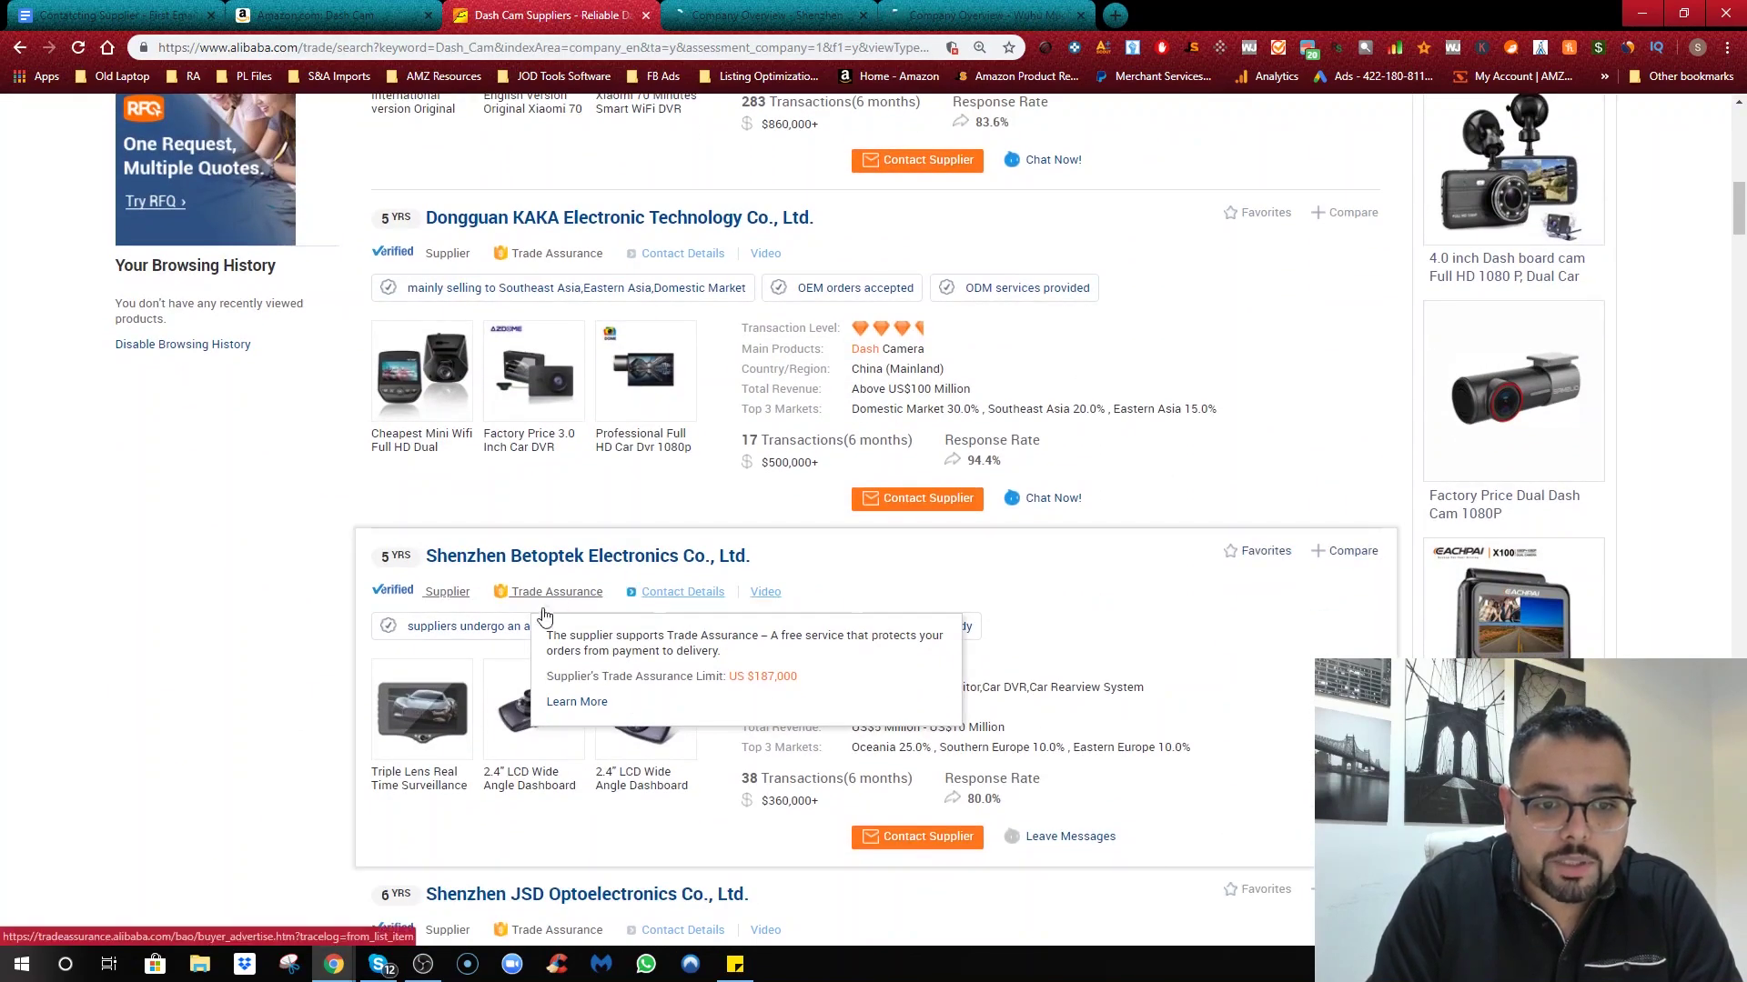
scroll(536, 673, down, 4)
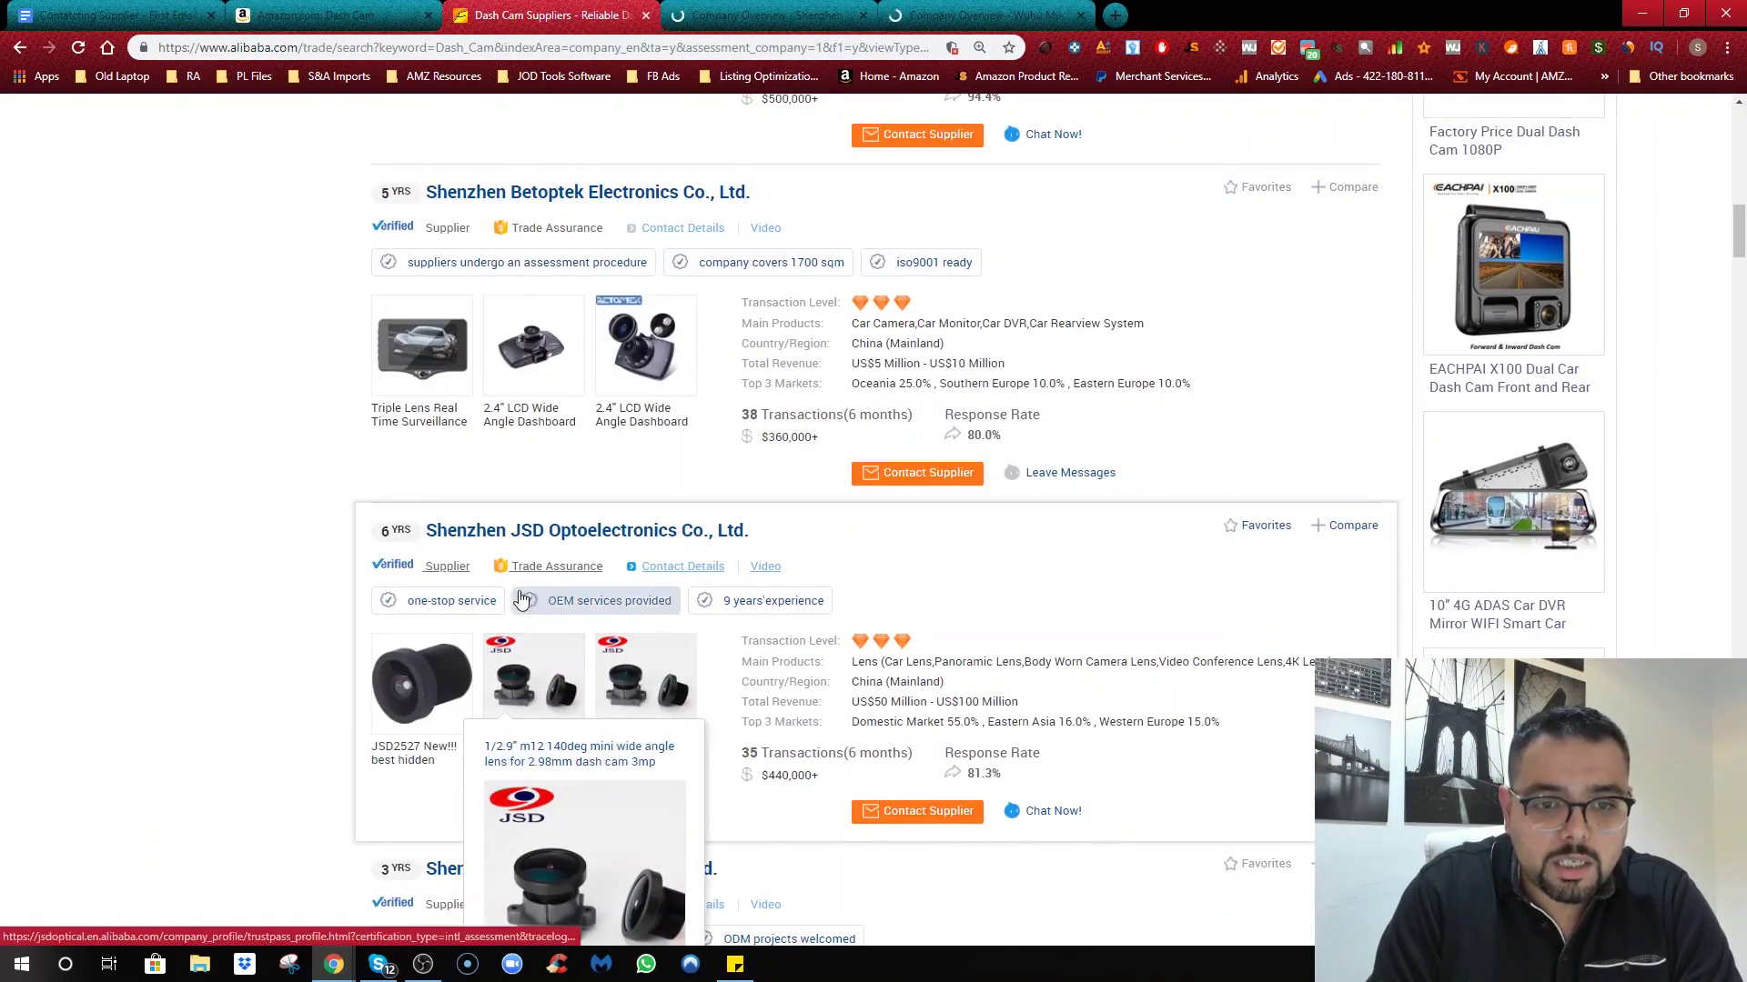
scroll(526, 627, down, 4)
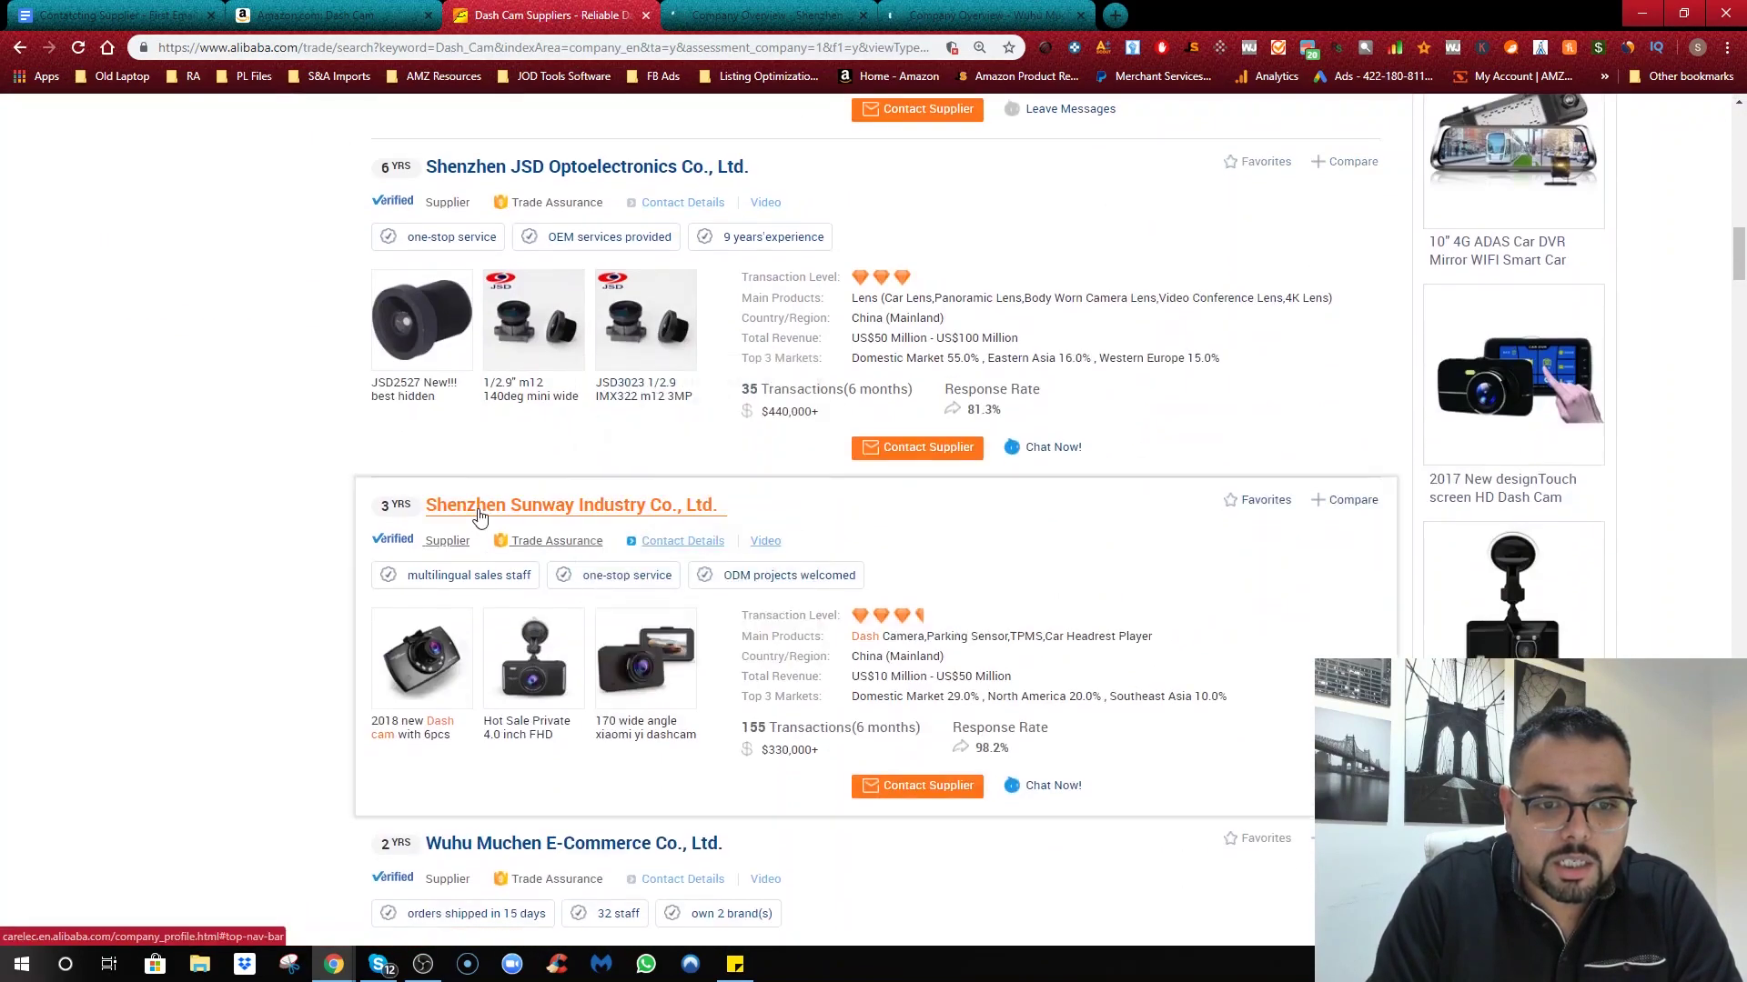
scroll(491, 582, down, 5)
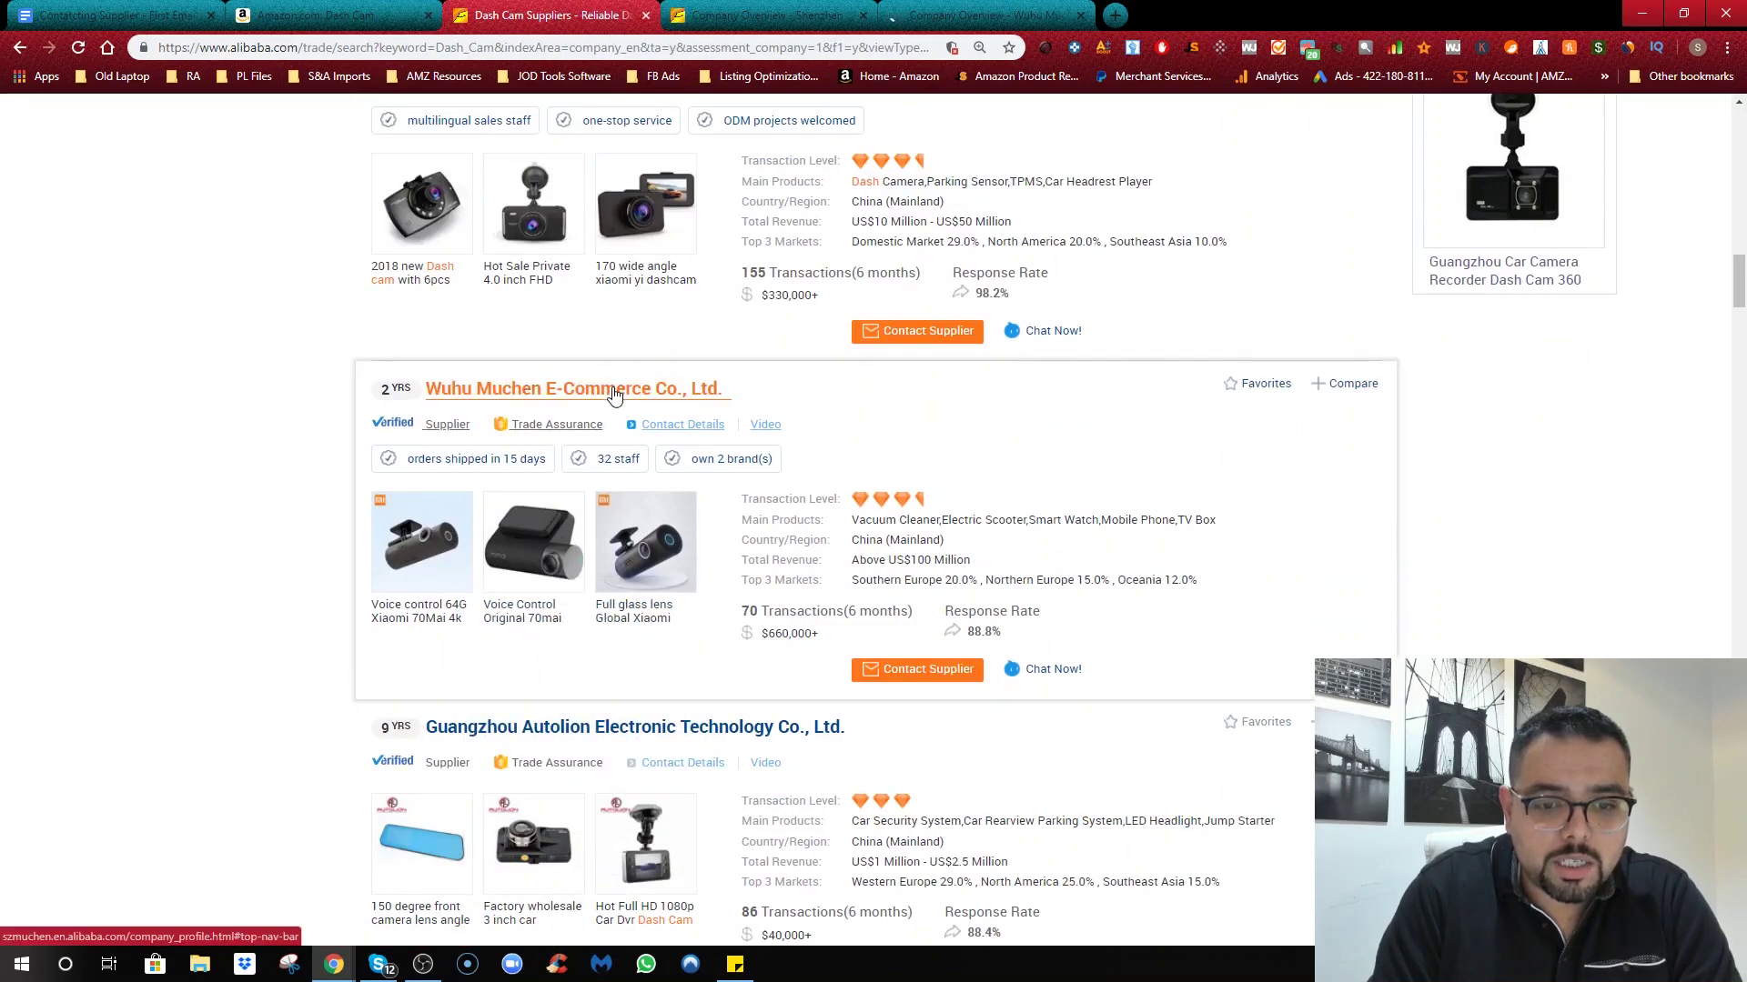
right_click(591, 728)
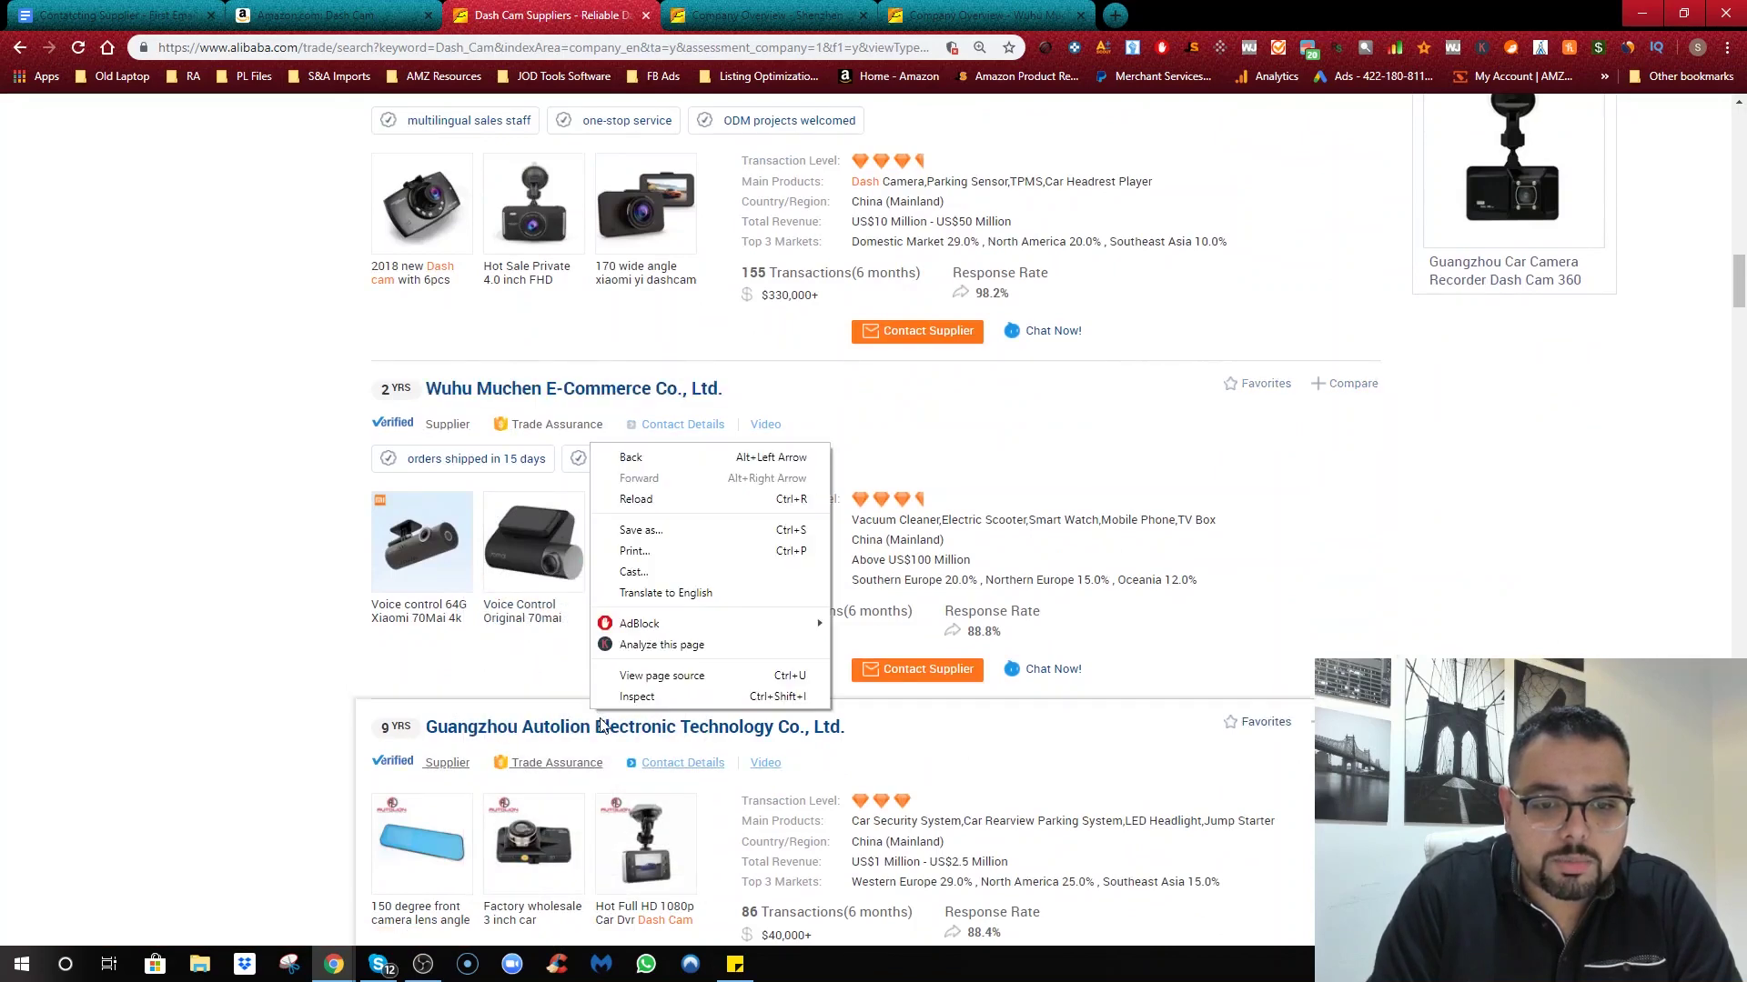
key(Escape)
right_click(569, 728)
click(619, 739)
Step: Continue past Hangzhou Vcan Trade in the supplier results and open the Epark (Shenzhen) Technology profile in a new tab
scroll(501, 724, down, 5)
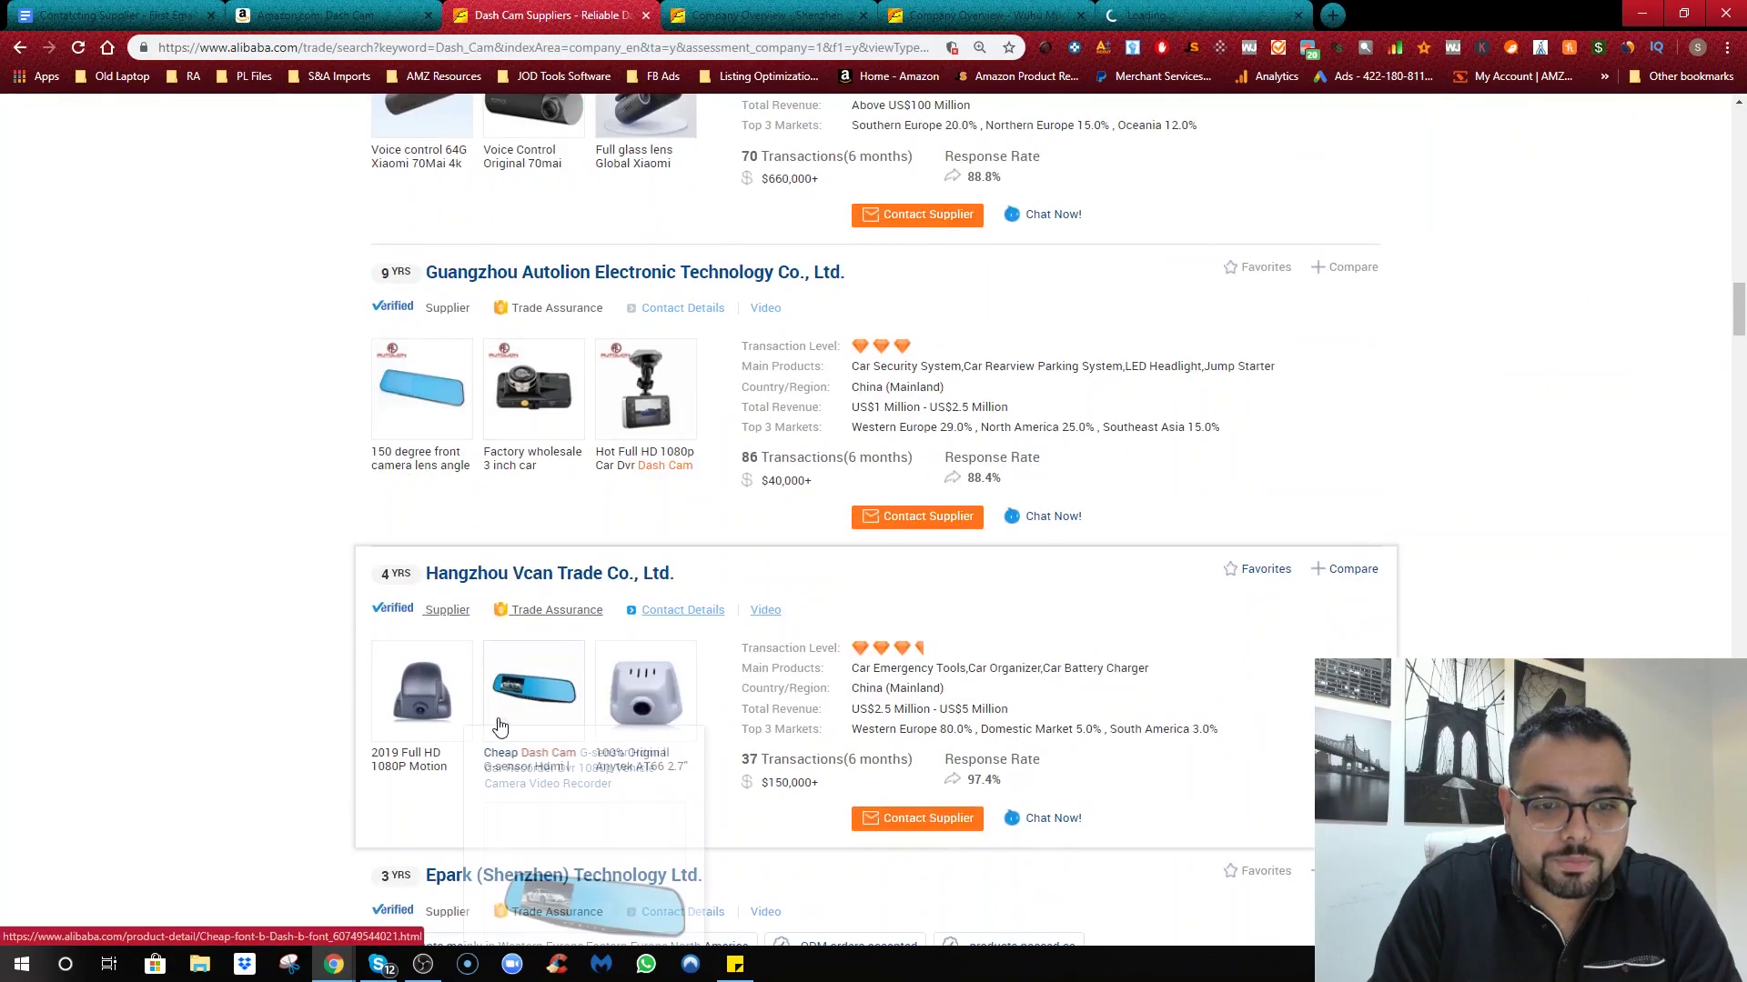
right_click(525, 587)
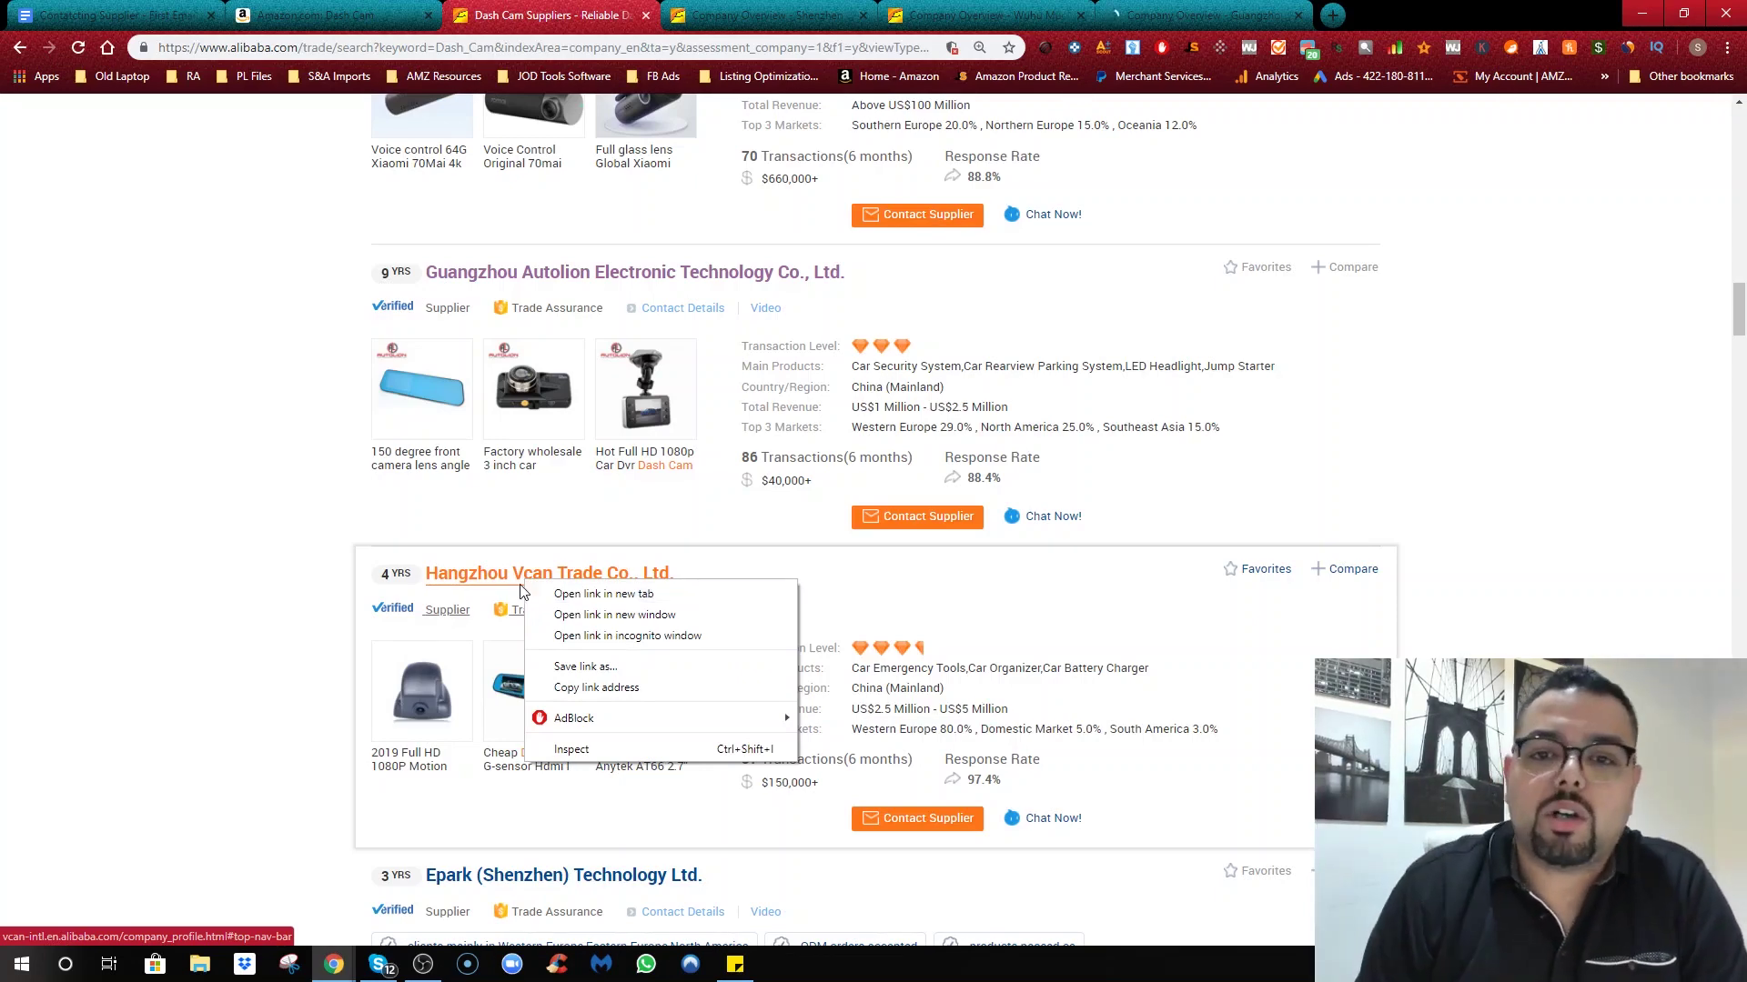
scroll(509, 608, down, 5)
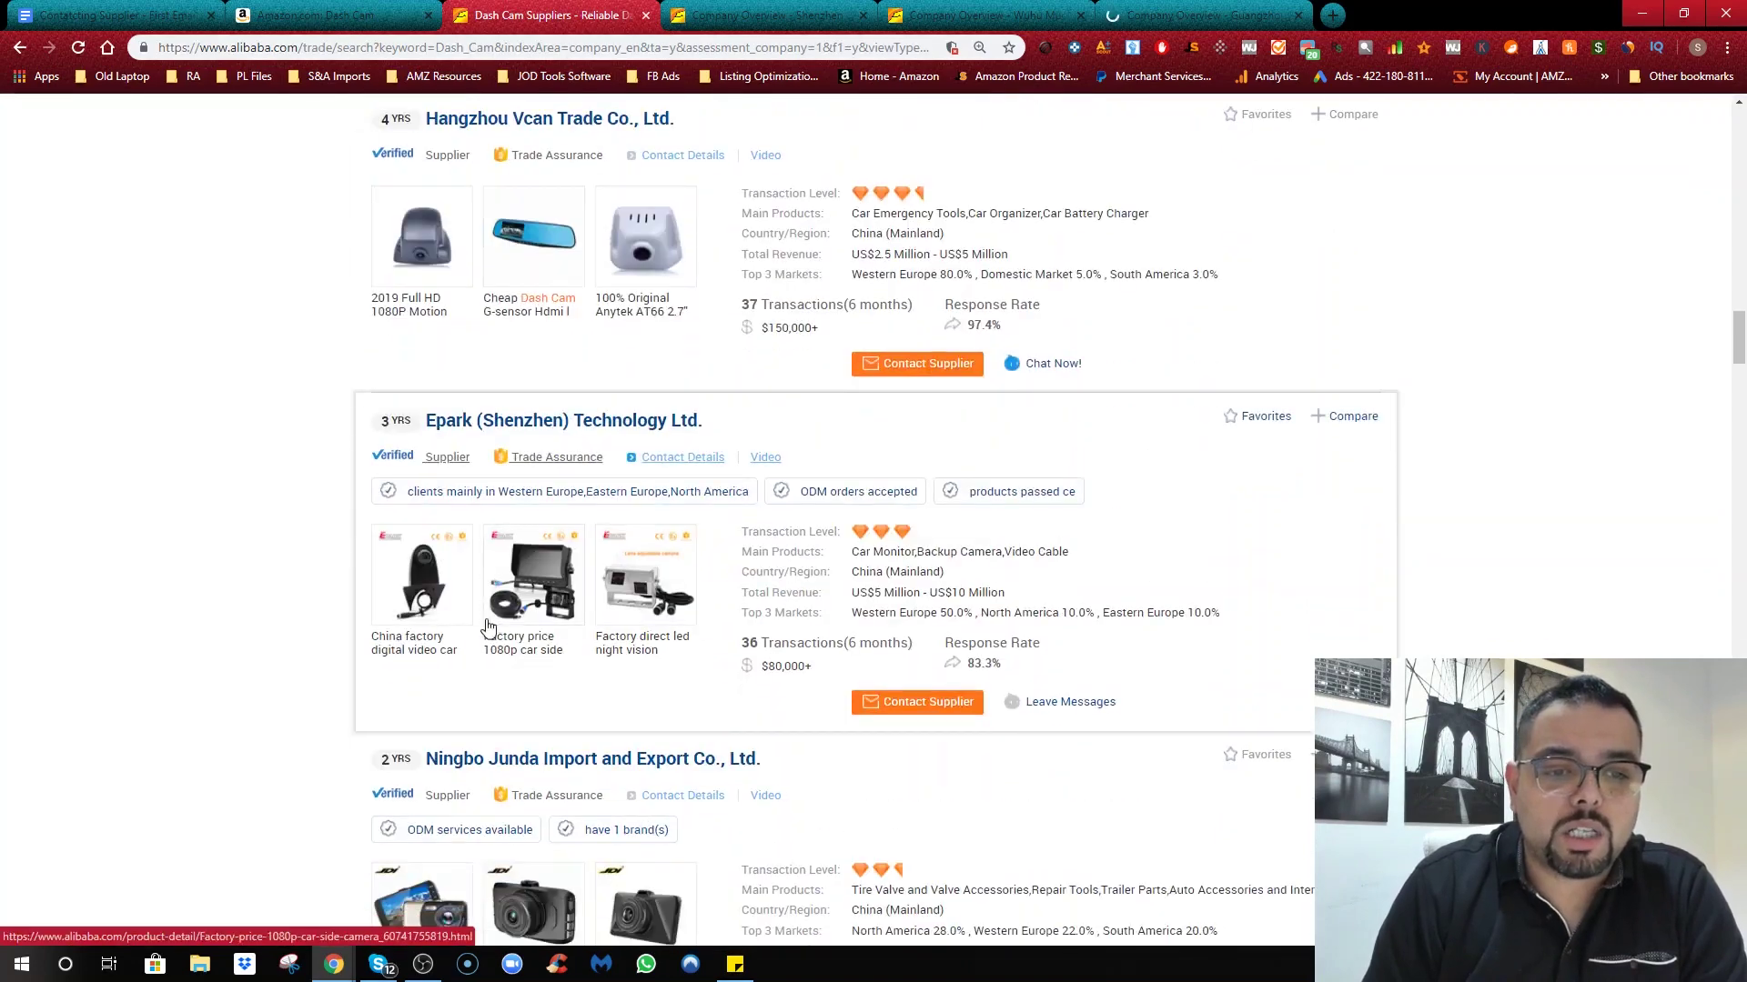
right_click(564, 427)
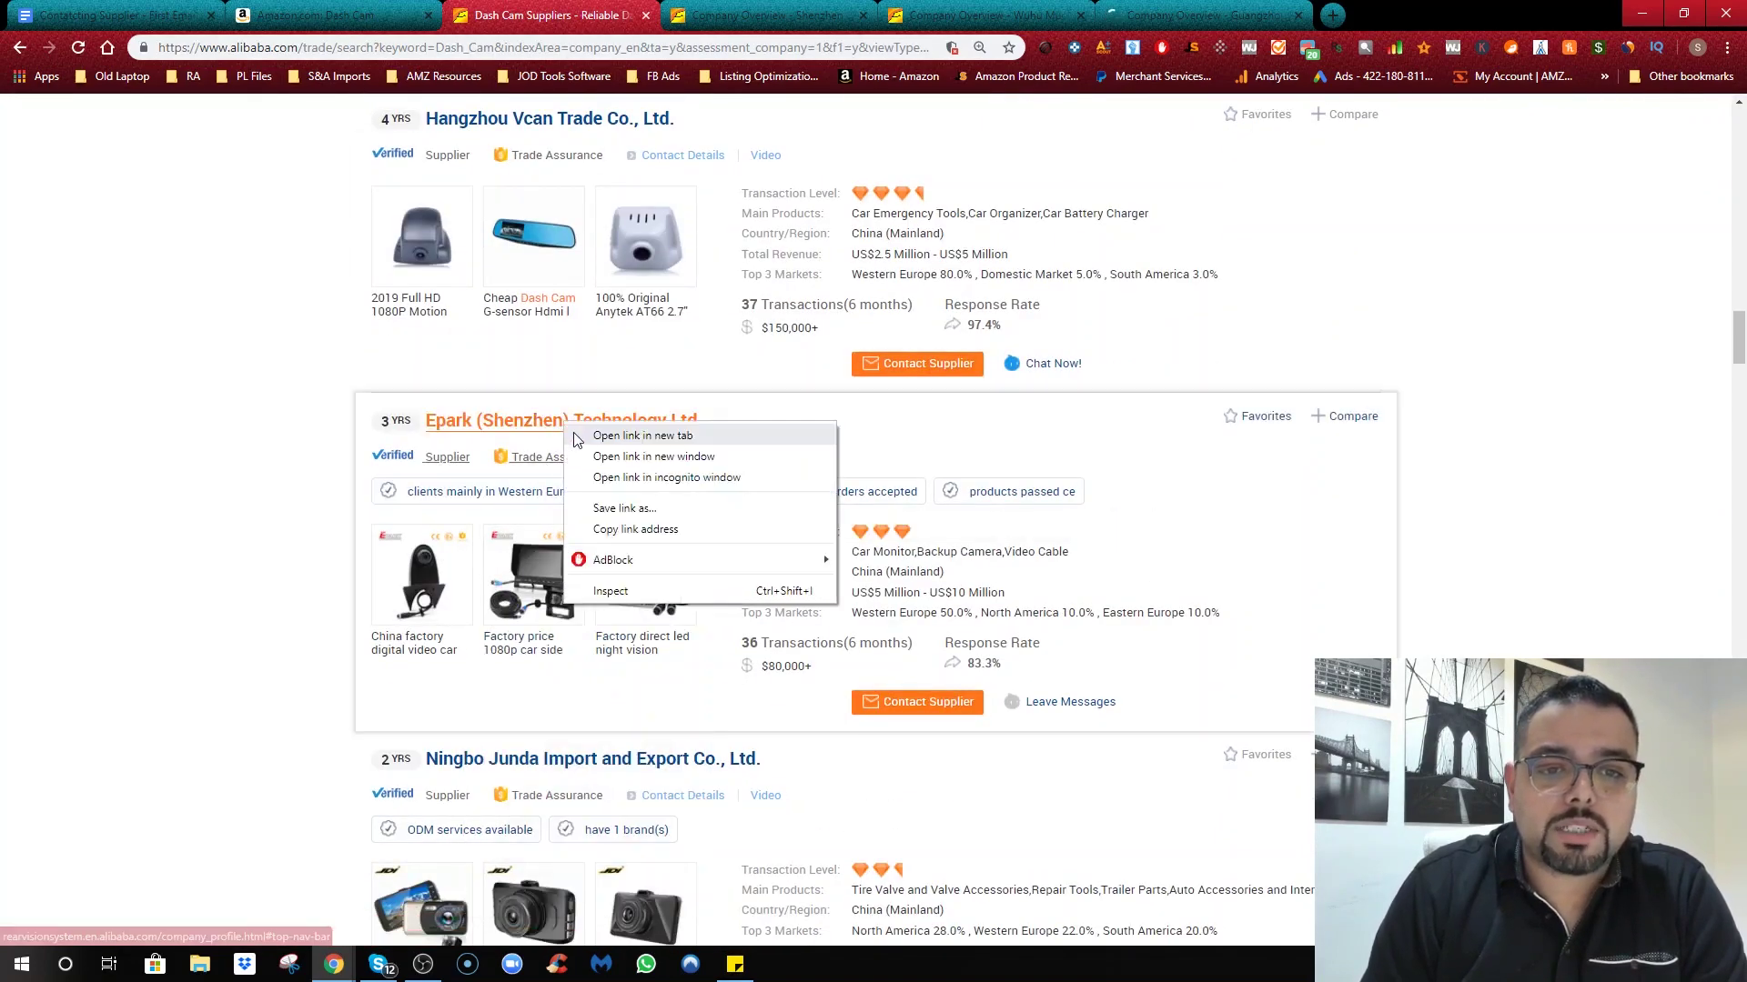
click(619, 441)
Step: Bring up the Shenzhen Gofuture profile and examine its verification, review rating, transactions and company details
click(746, 27)
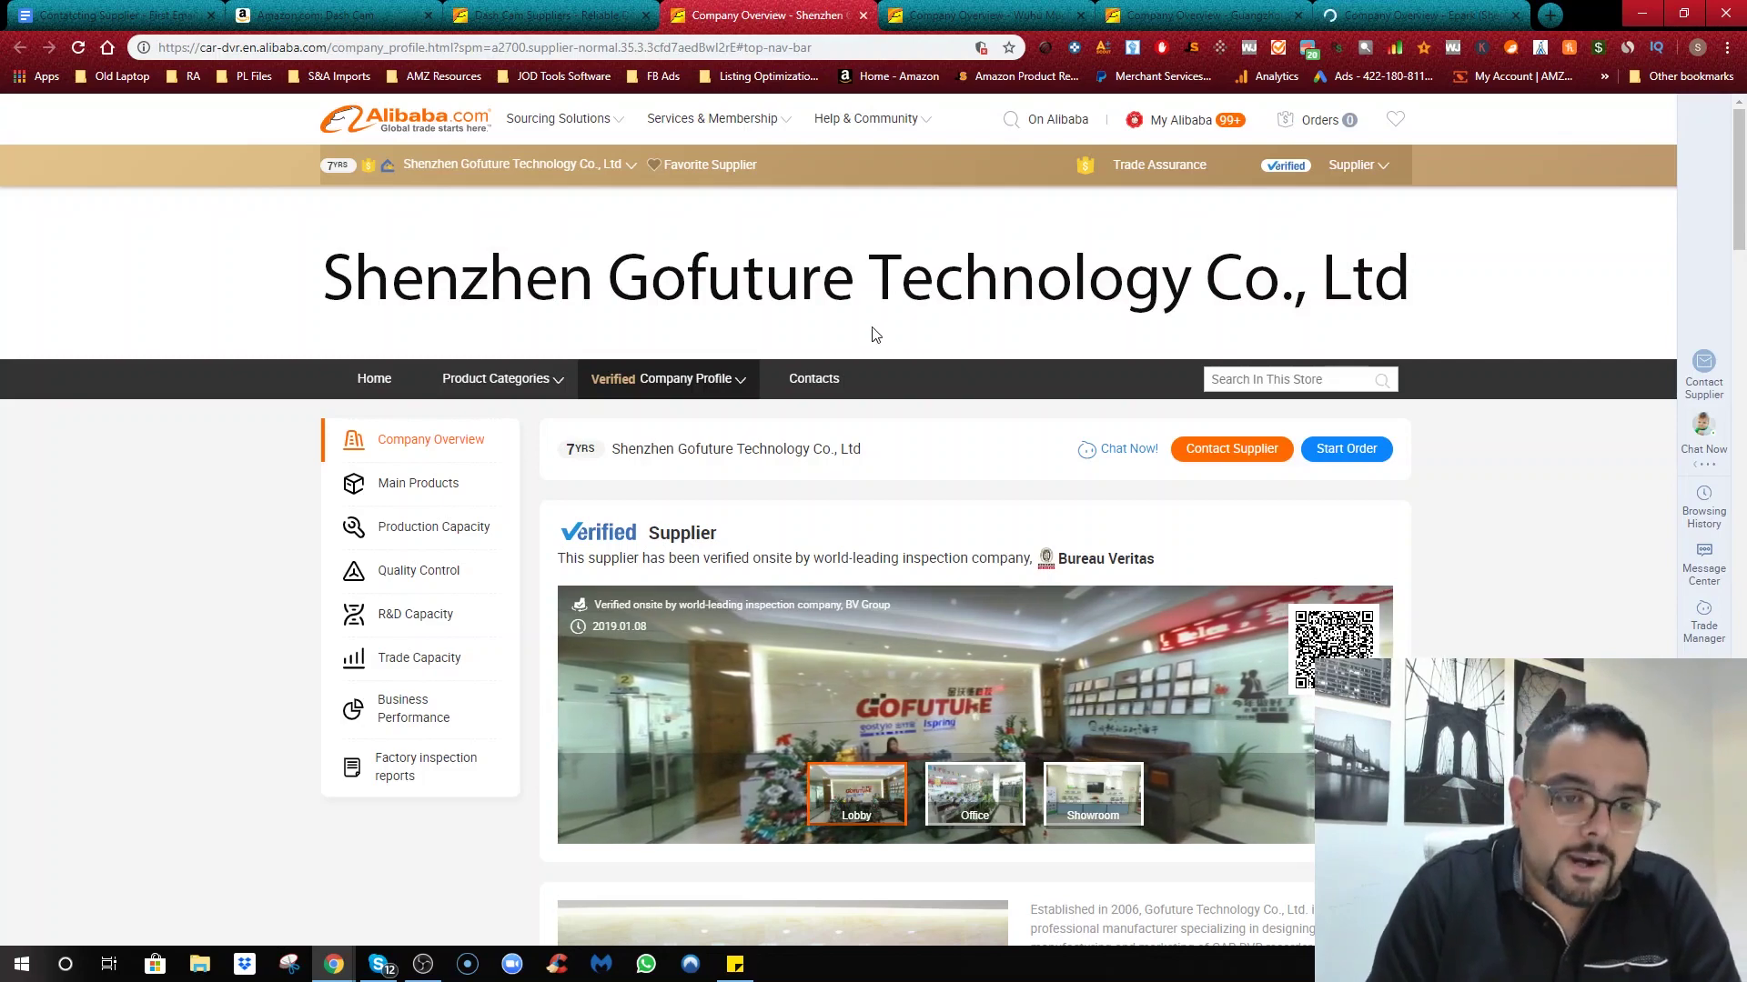
scroll(872, 319, down, 3)
scroll(872, 305, down, 5)
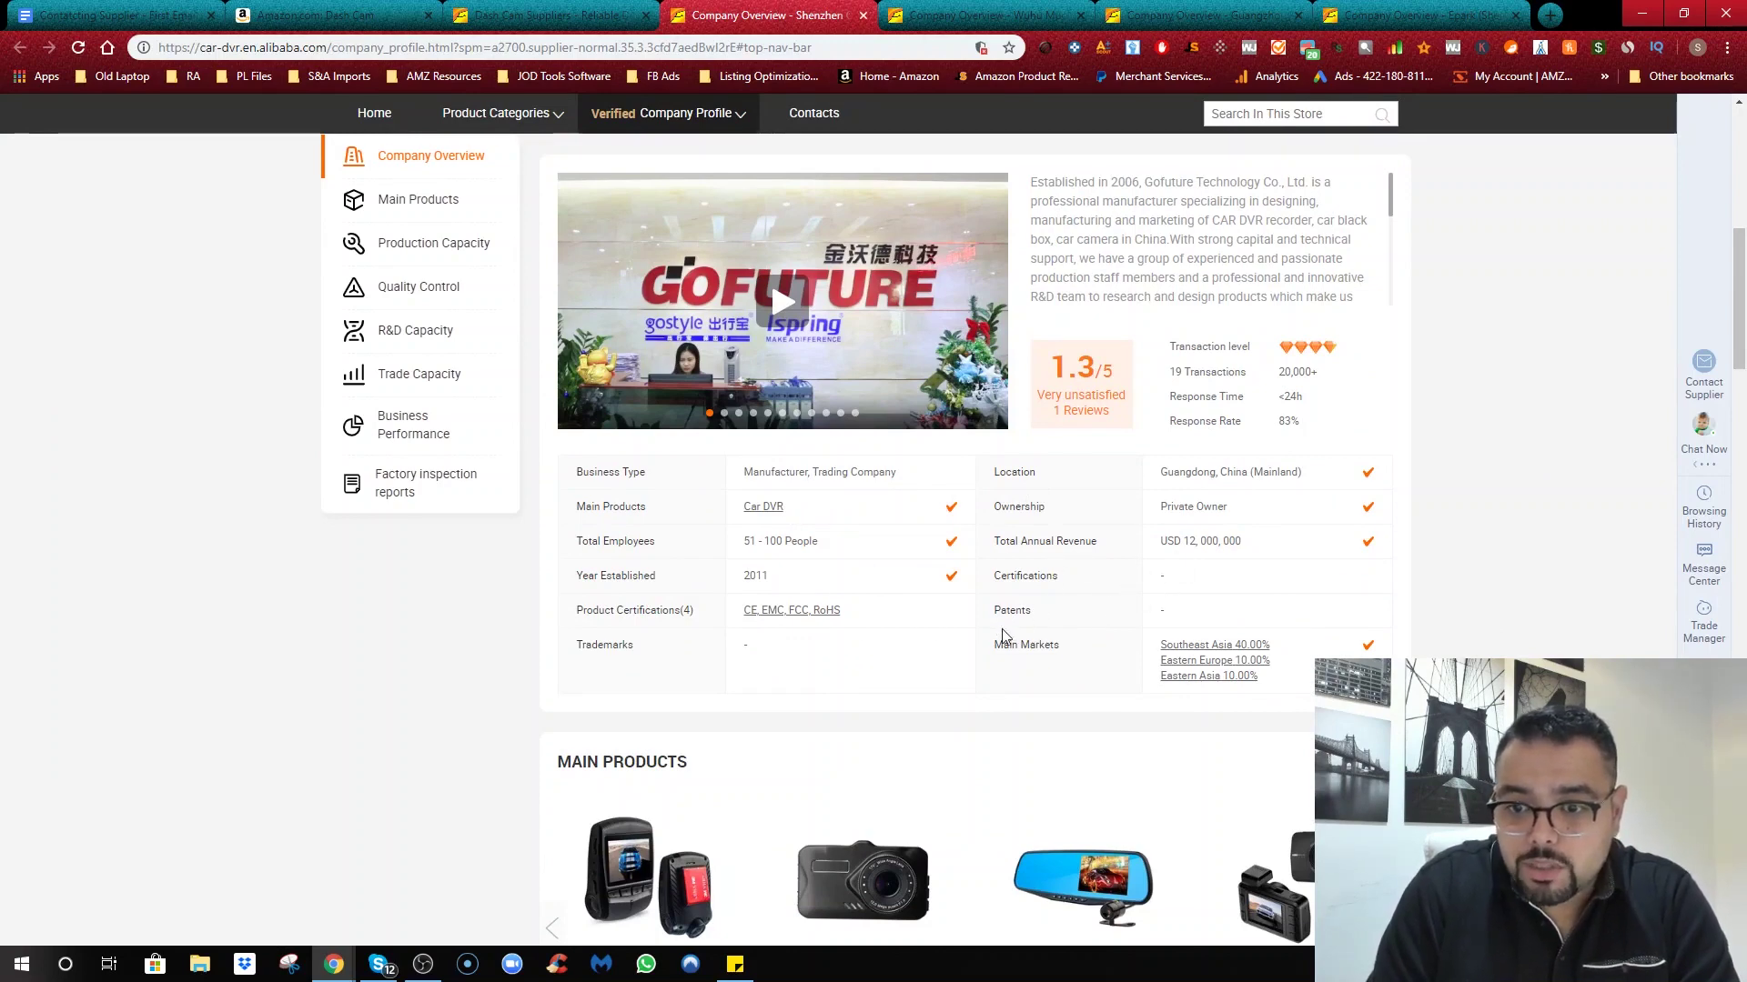
scroll(546, 500, up, 6)
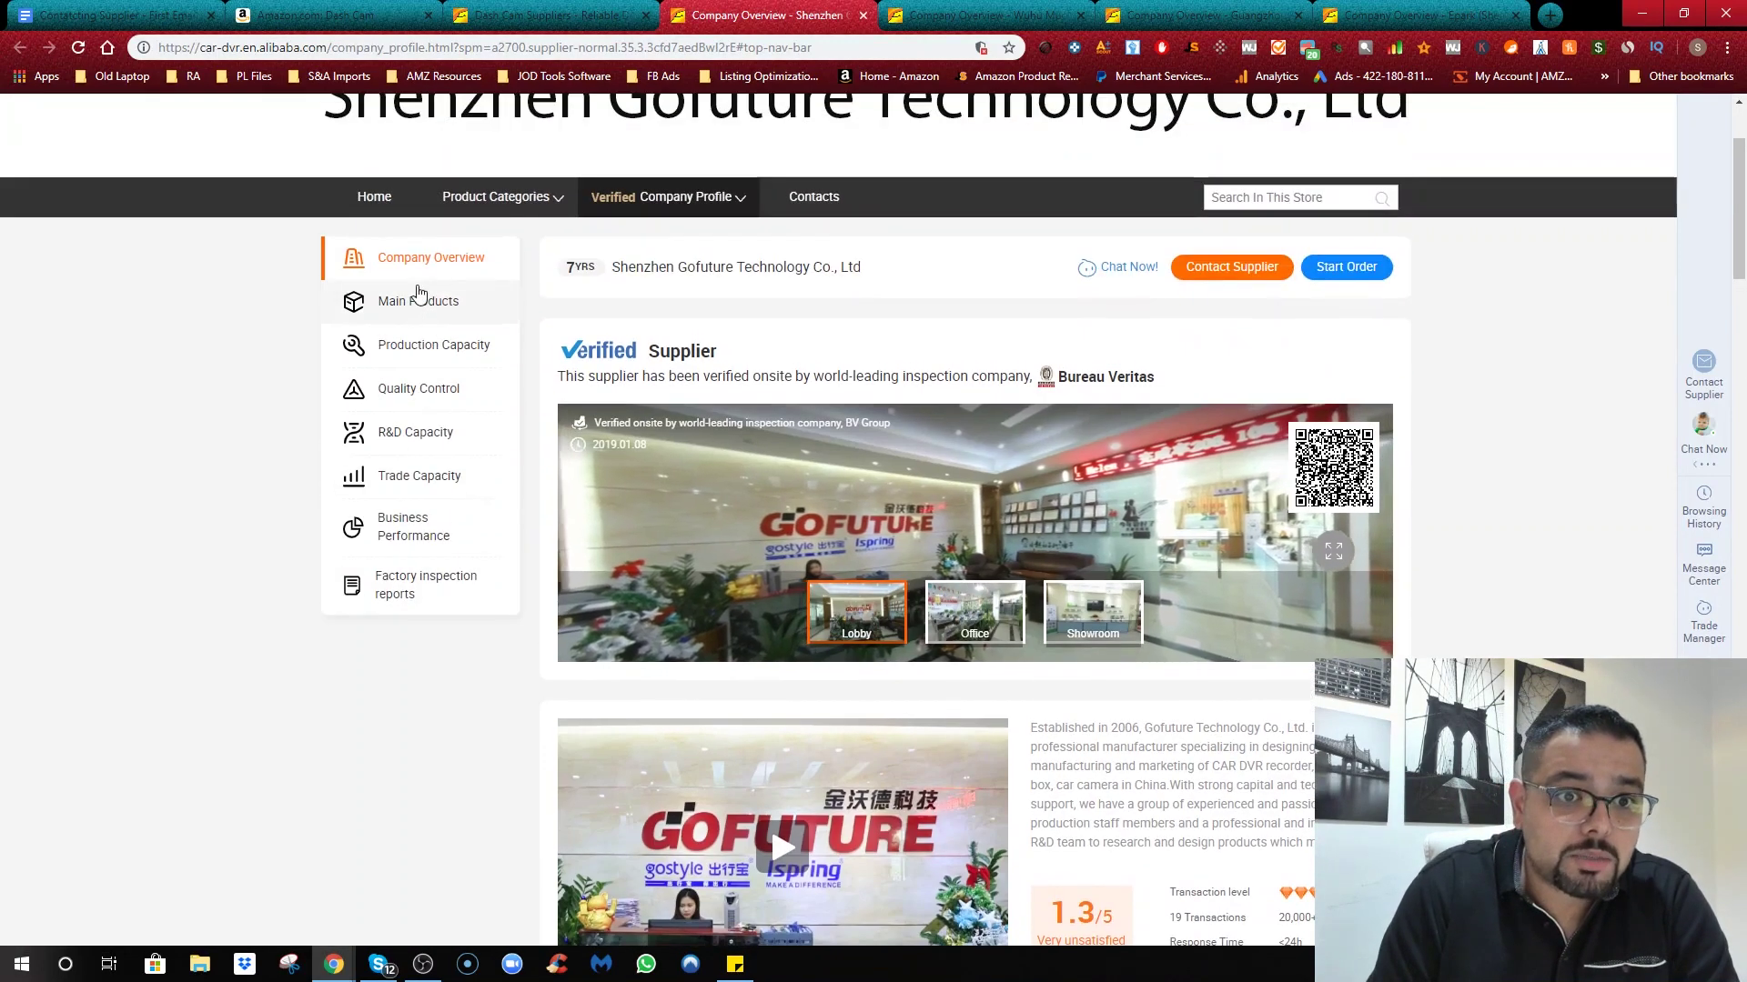
Step: Browse through all of Shenzhen Gofuture's main products to check how far they focus on dash cams
click(418, 299)
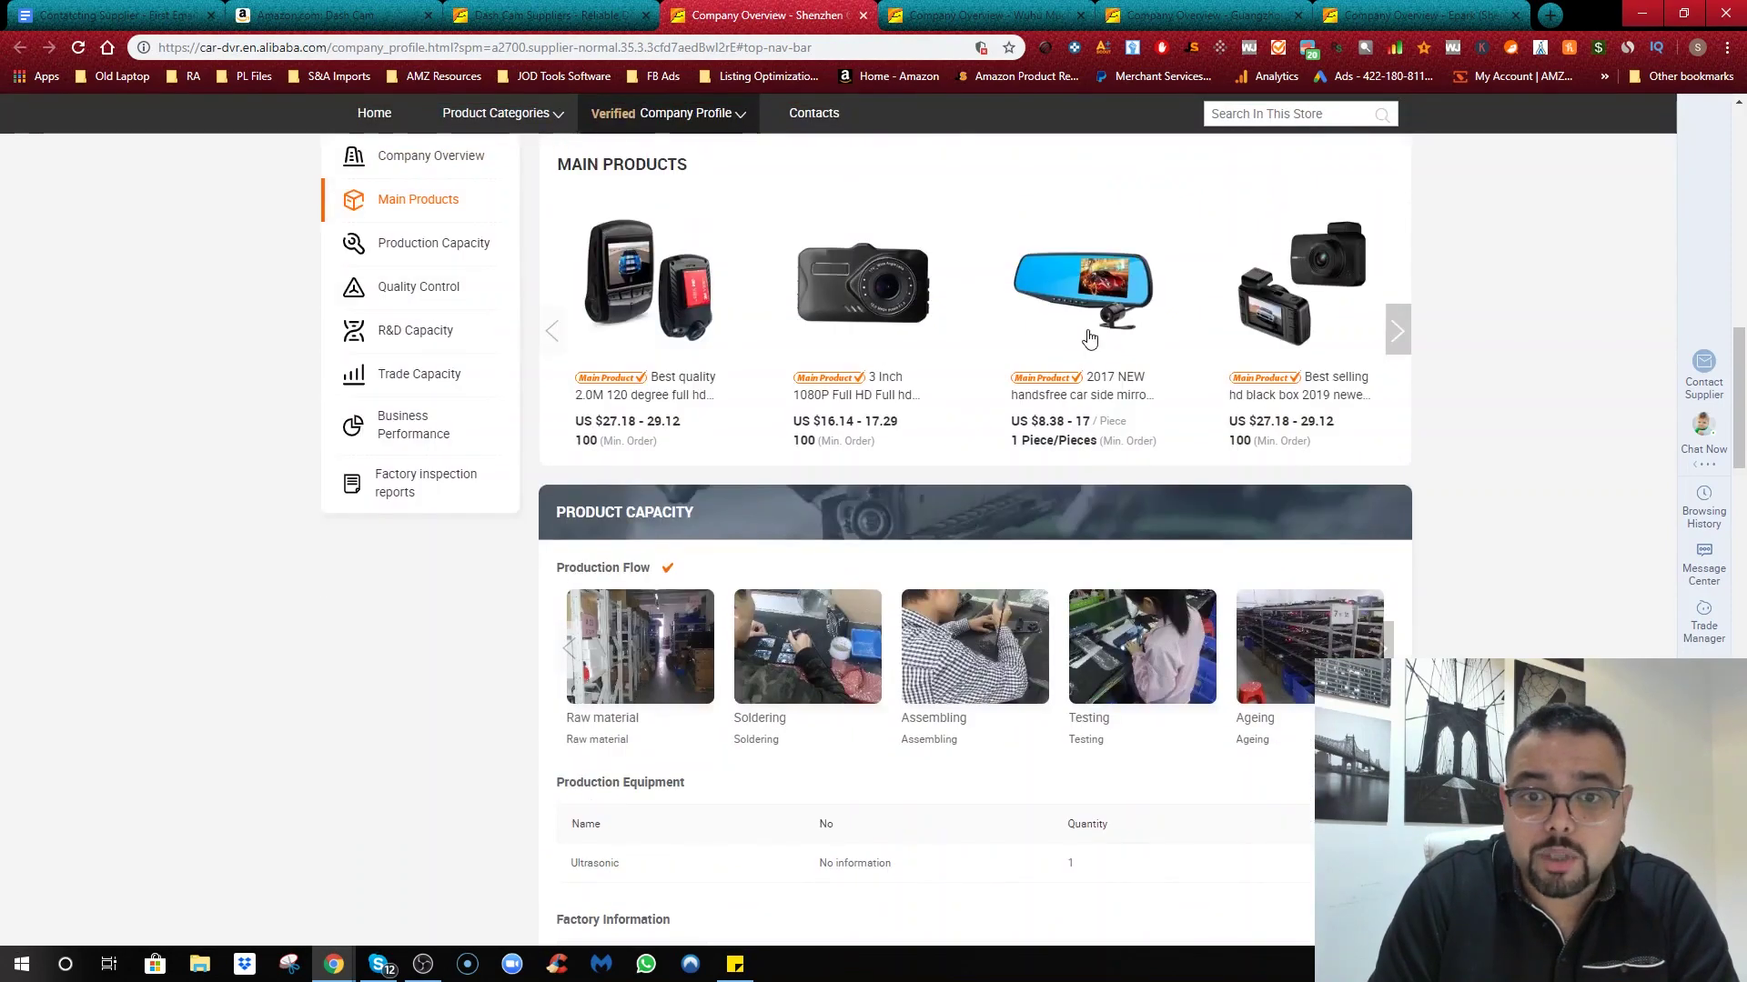
click(1400, 328)
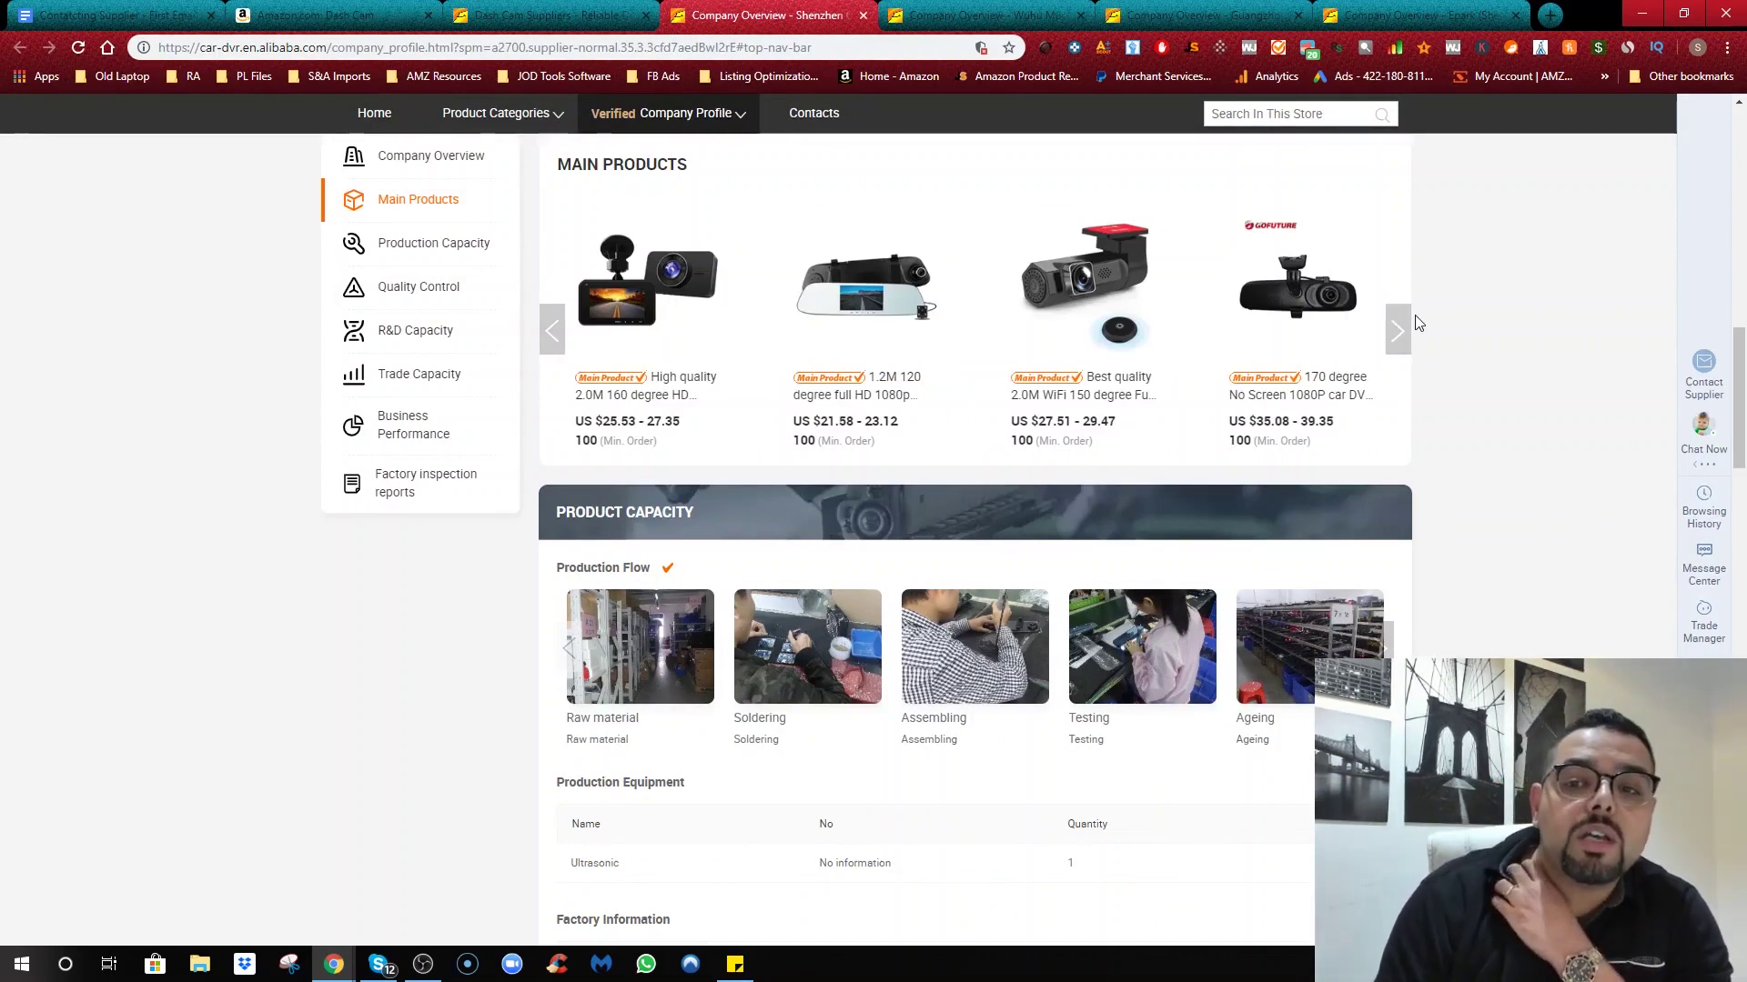
click(1399, 328)
click(1399, 328)
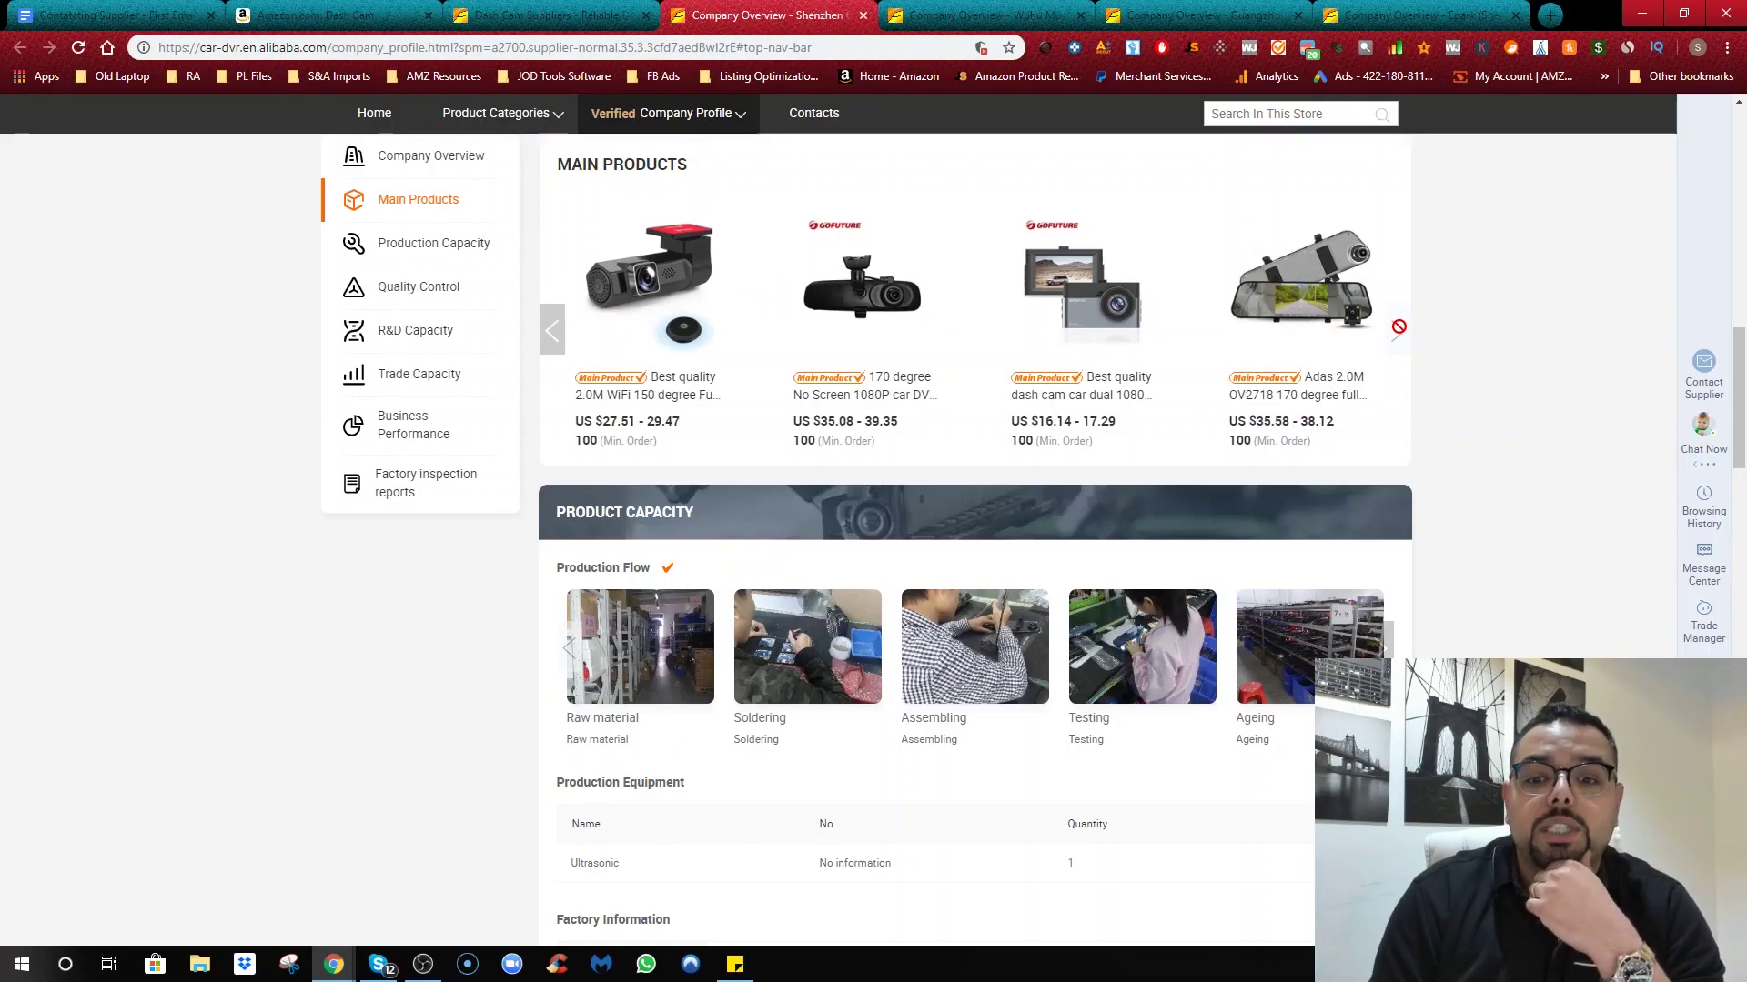
Step: Recheck Shenzhen Gofuture's company overview and rating, and close its profile tab
scroll(924, 500, up, 15)
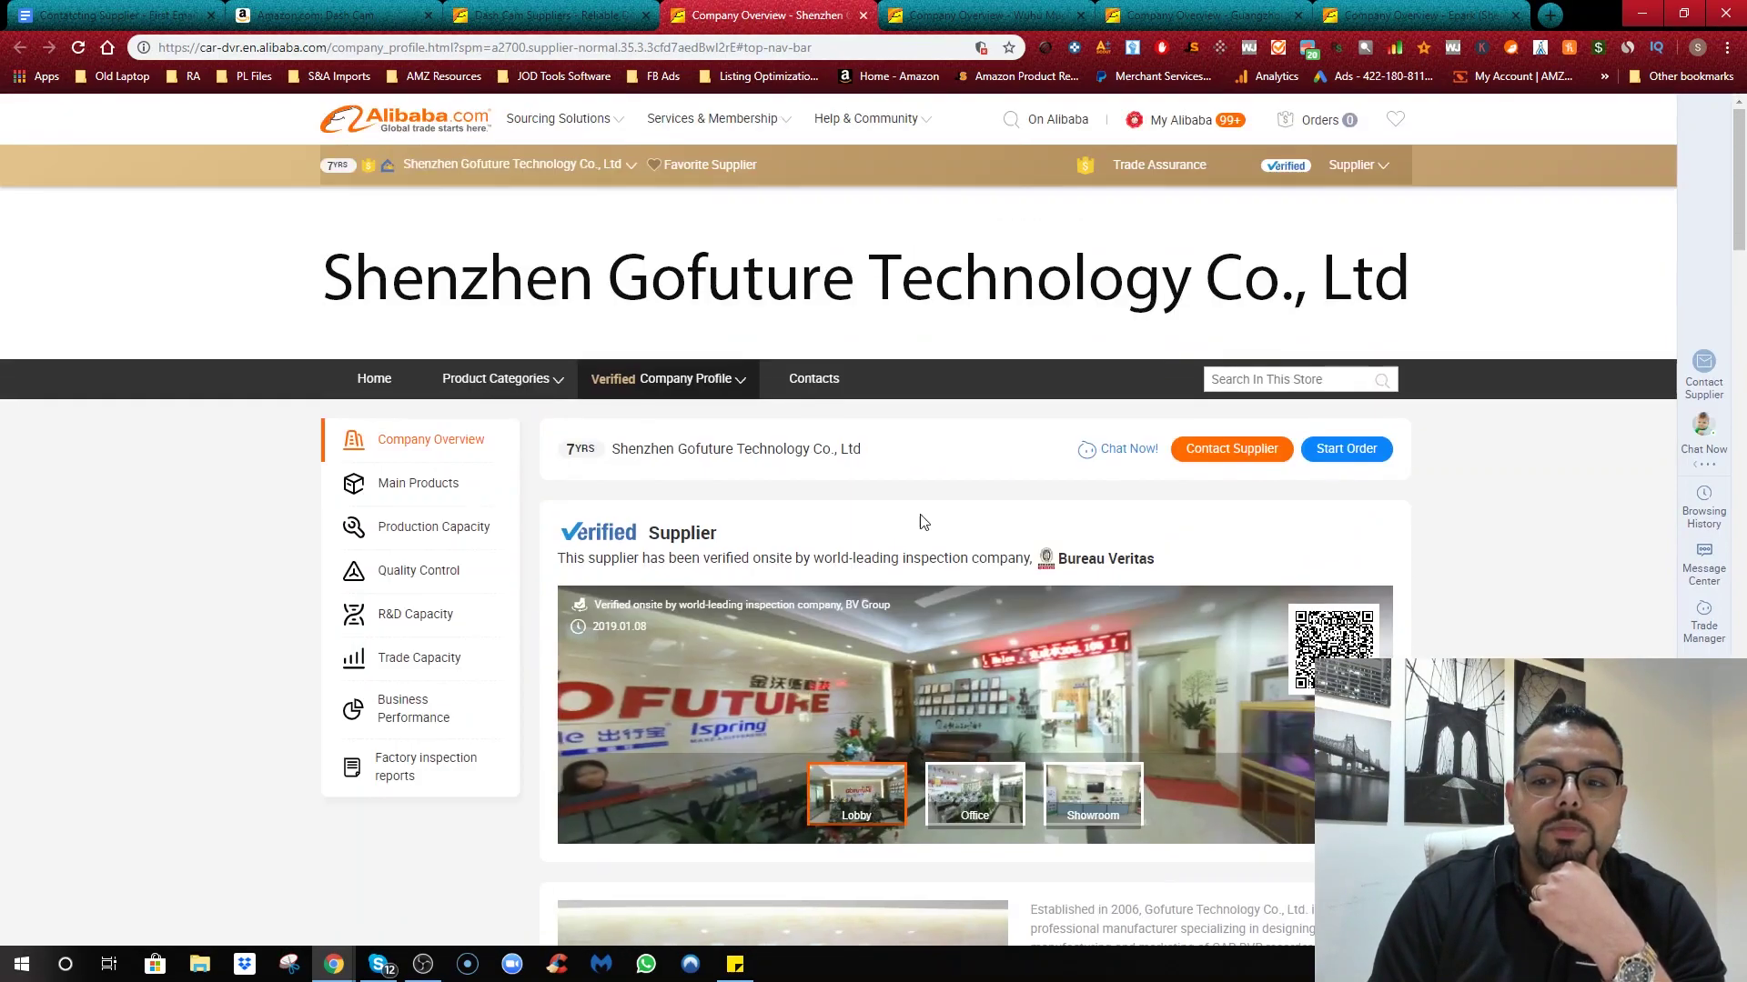
scroll(1017, 628, down, 3)
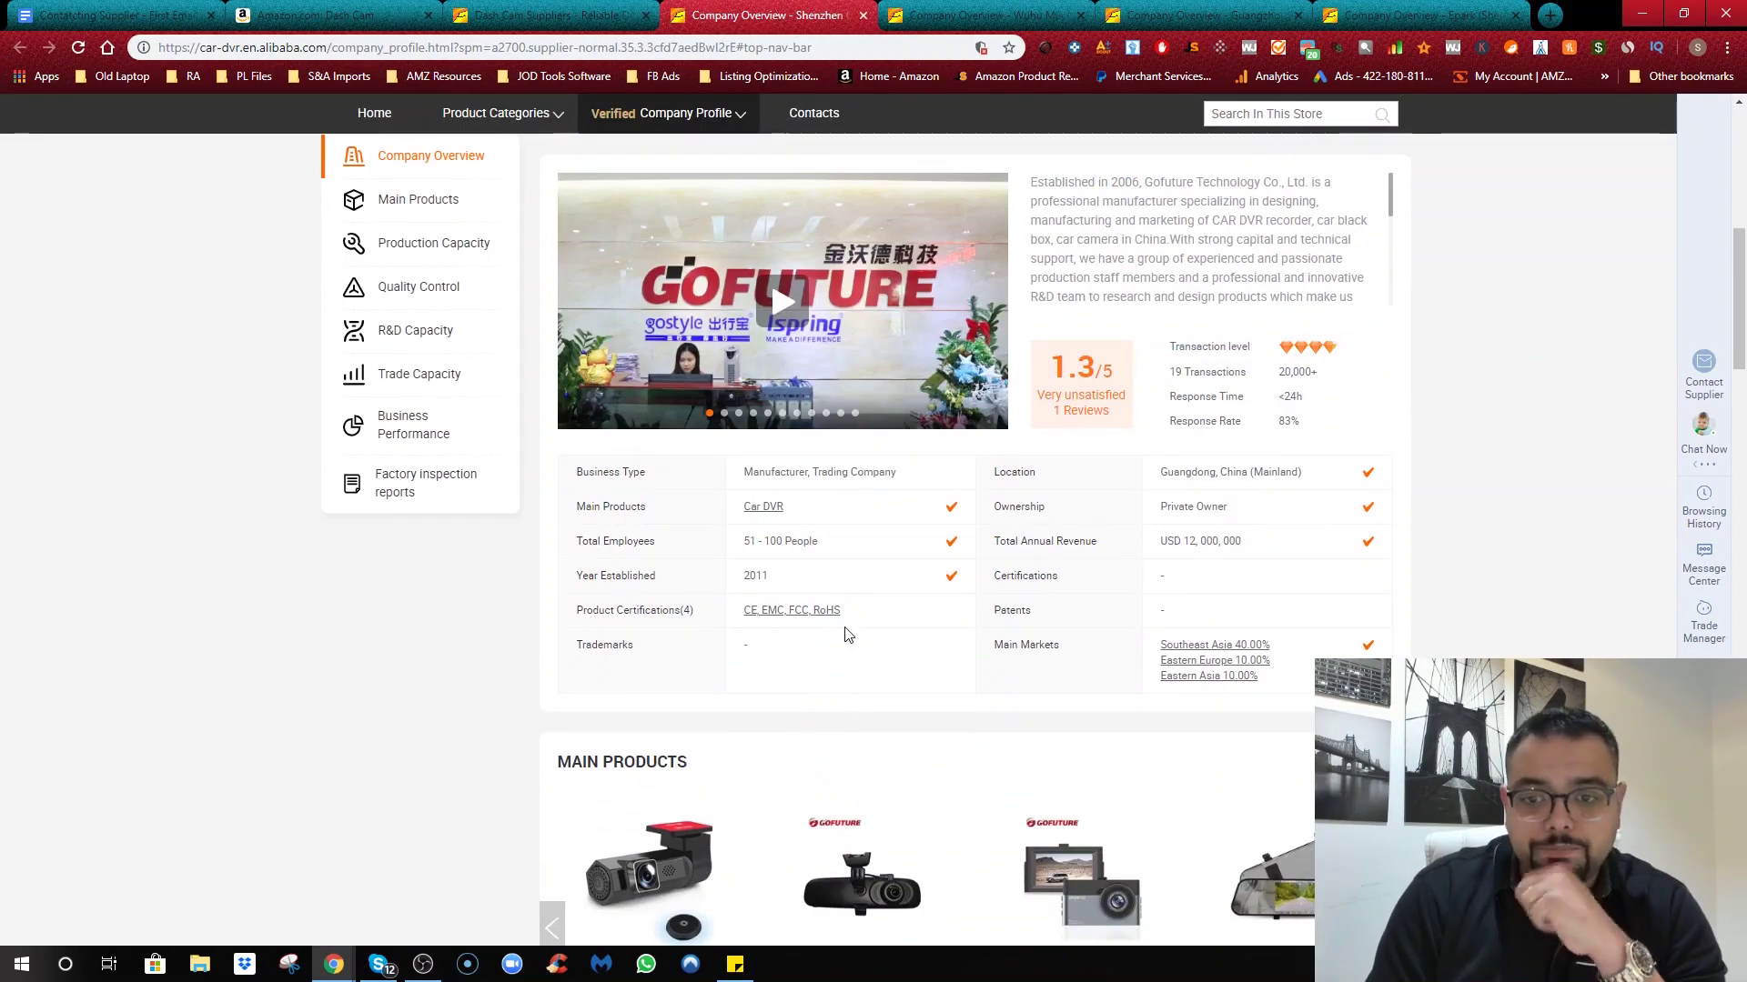
click(863, 15)
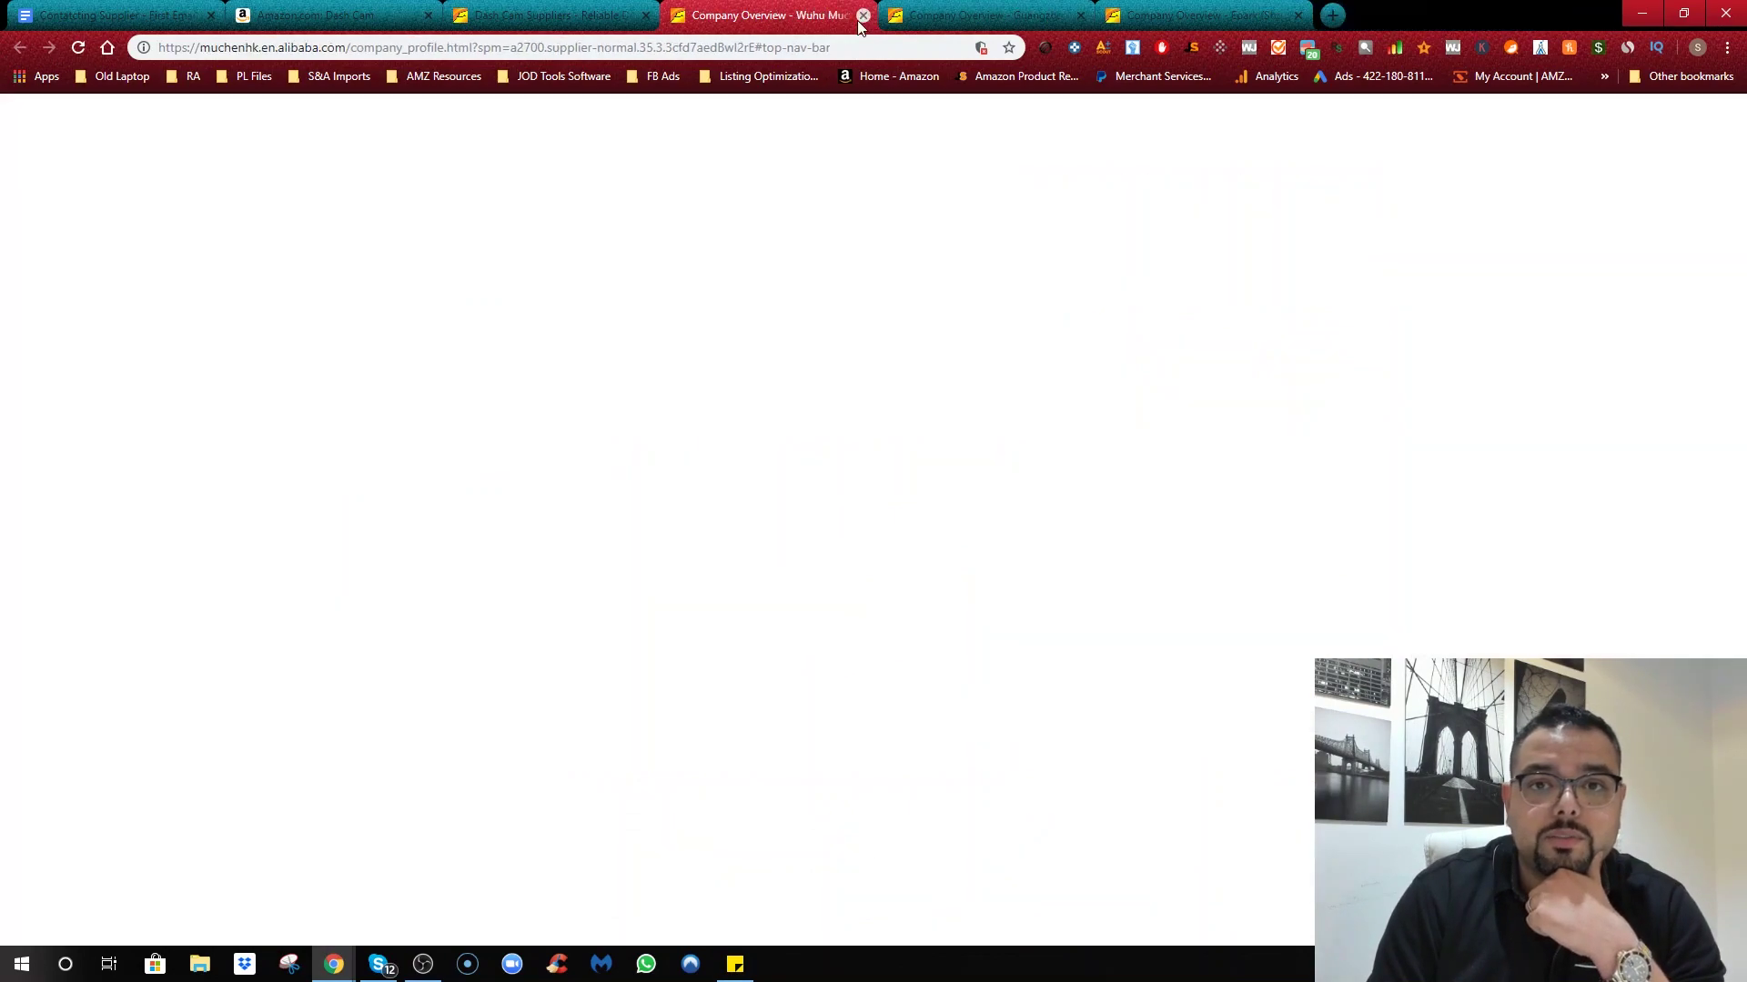
Step: Examine Wuhu Muchen E-Commerce's company overview and rating, and browse through its main products for dash cams
scroll(739, 464, down, 5)
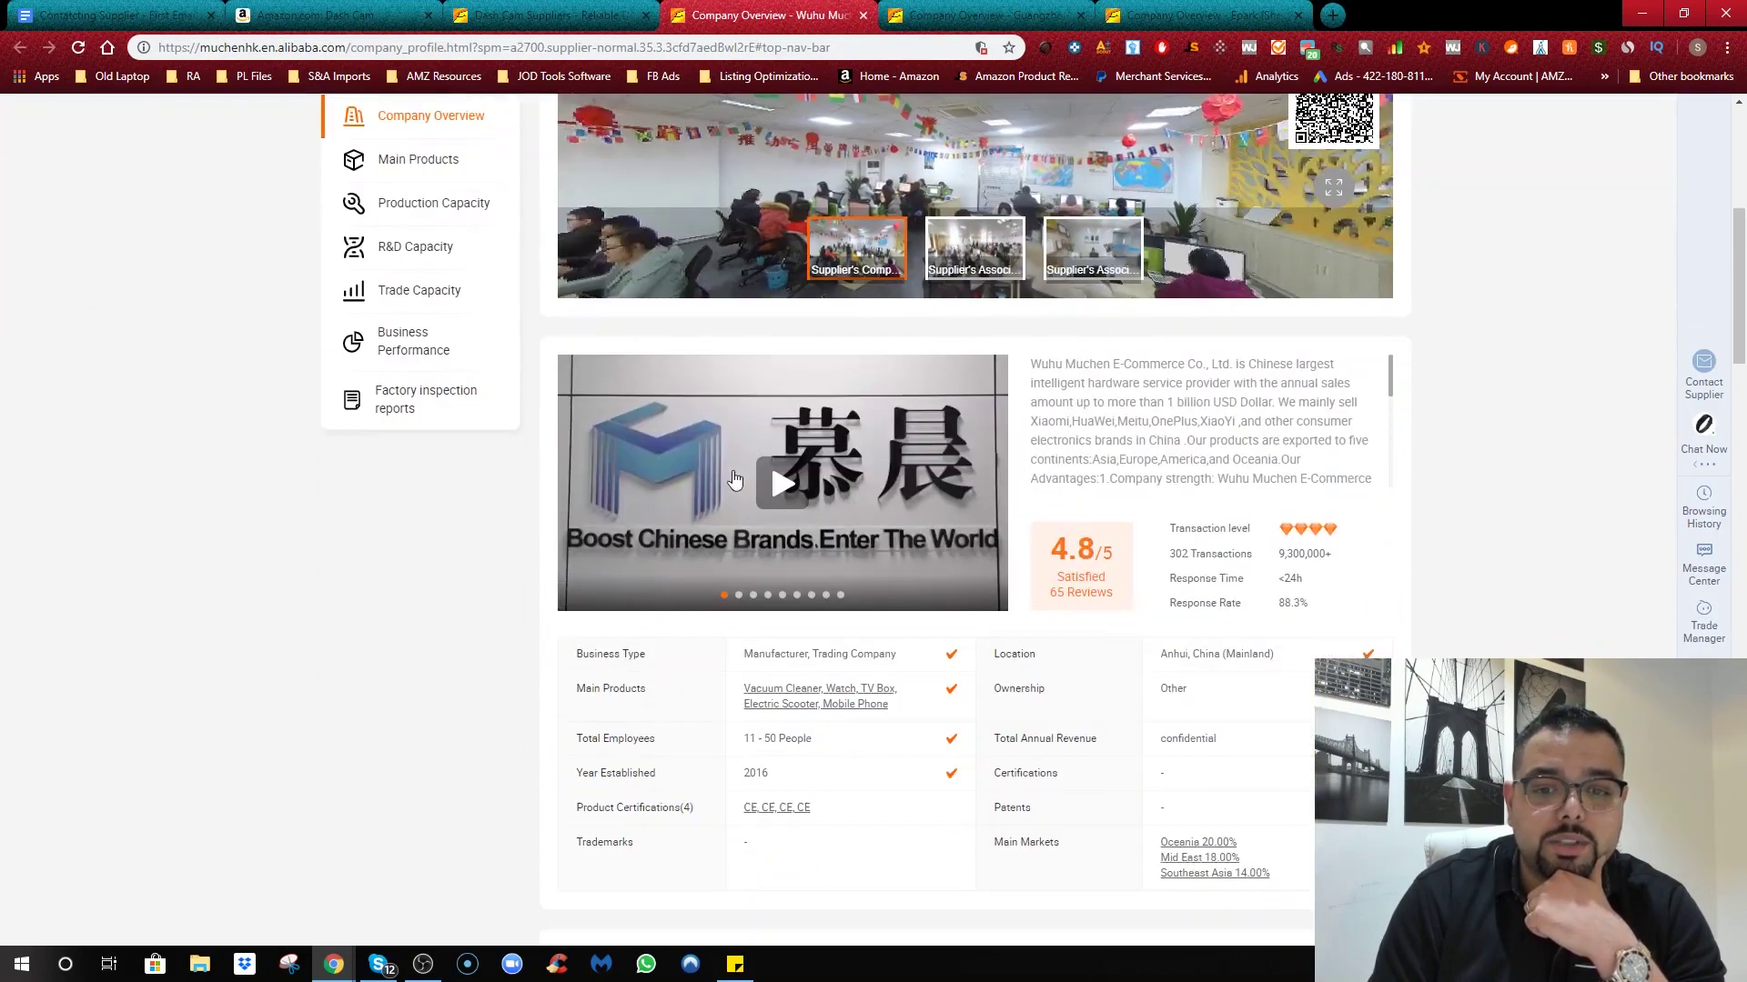
scroll(659, 523, up, 4)
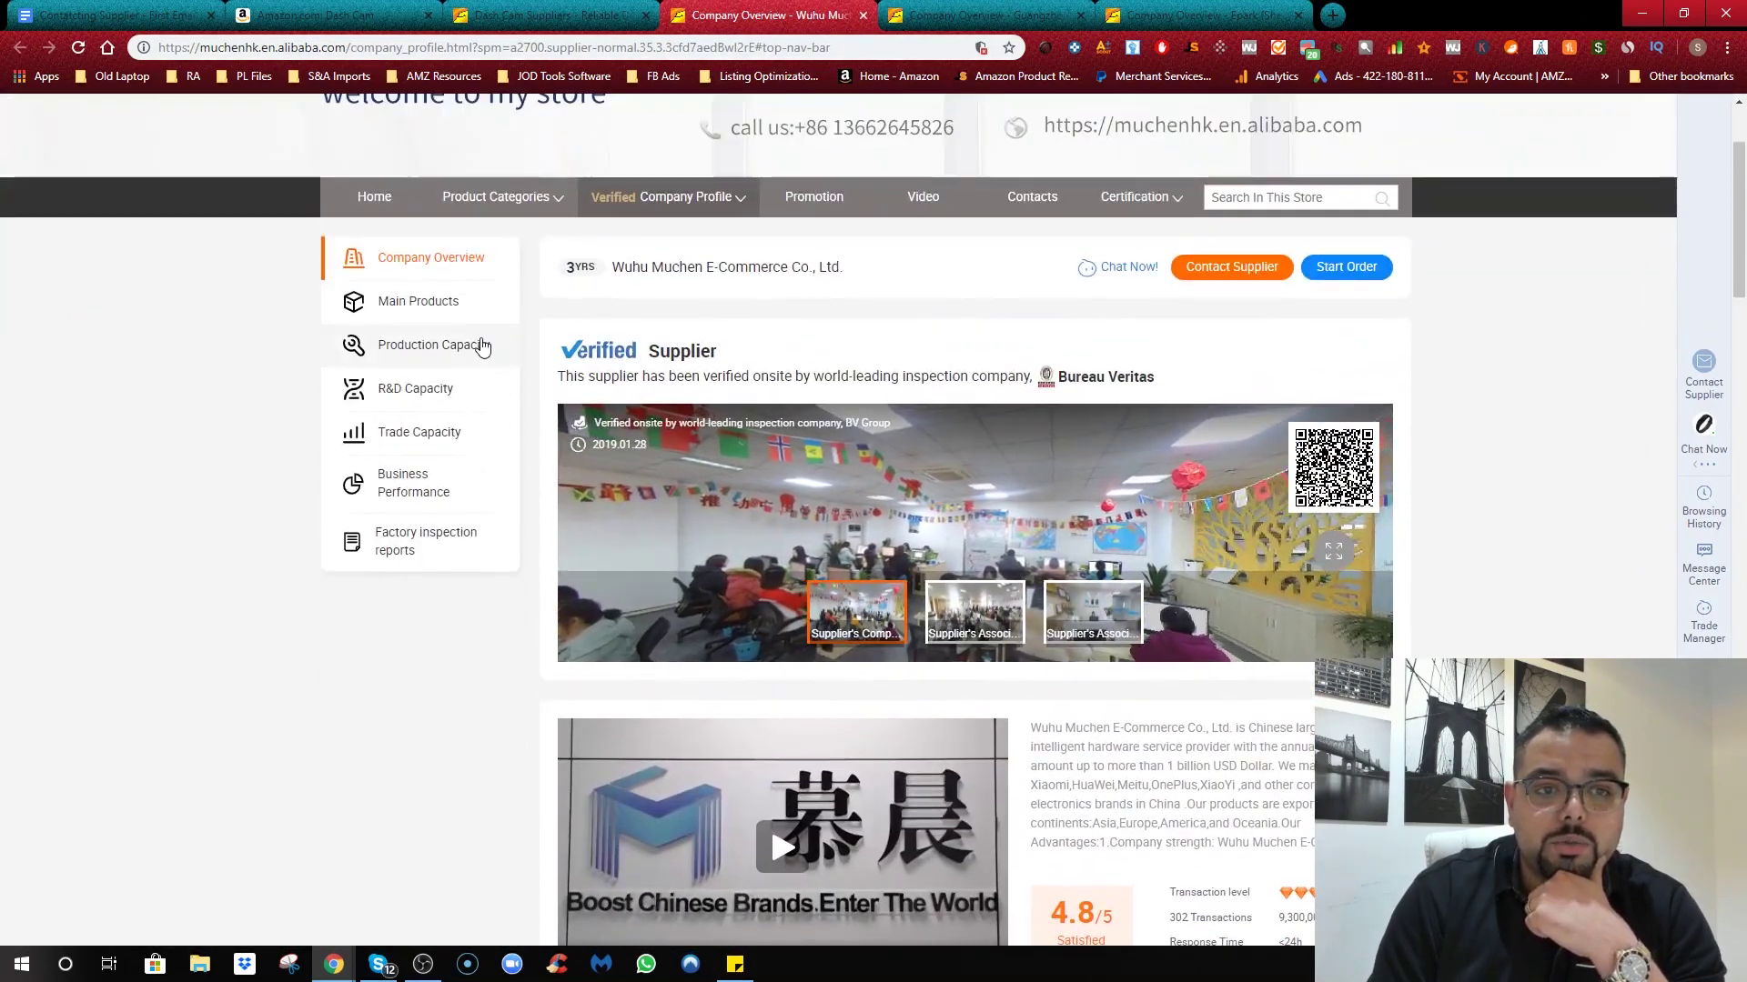
click(453, 304)
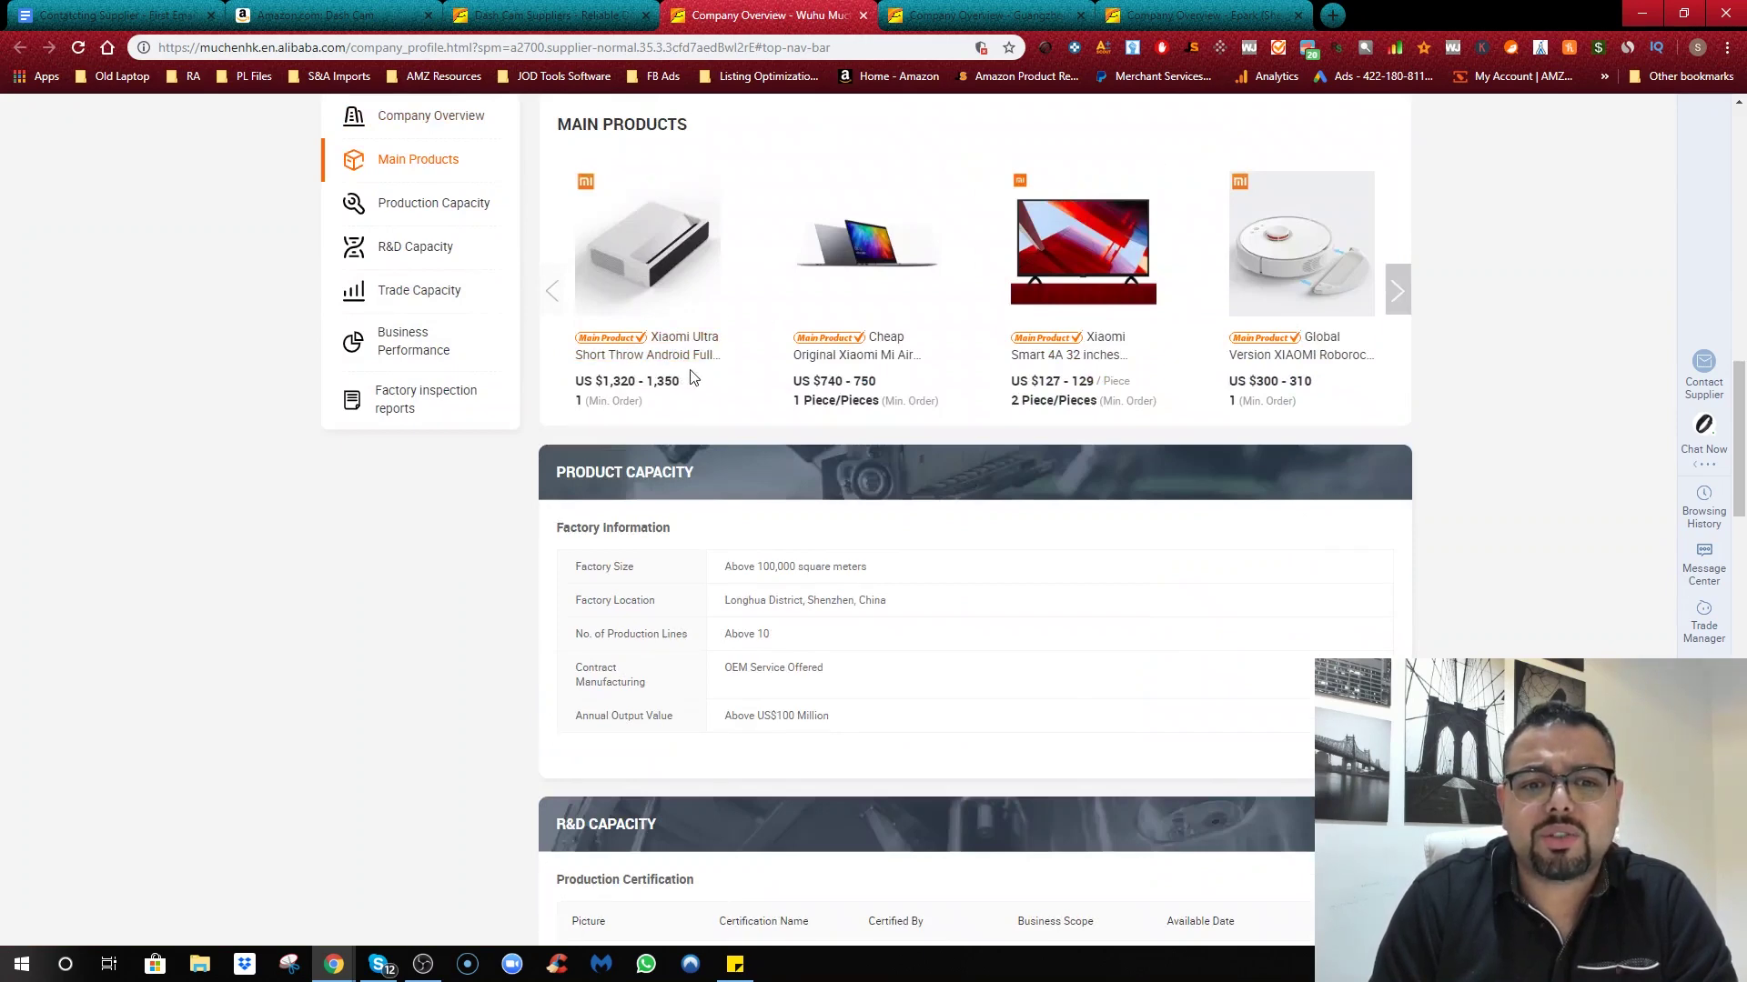
click(1396, 279)
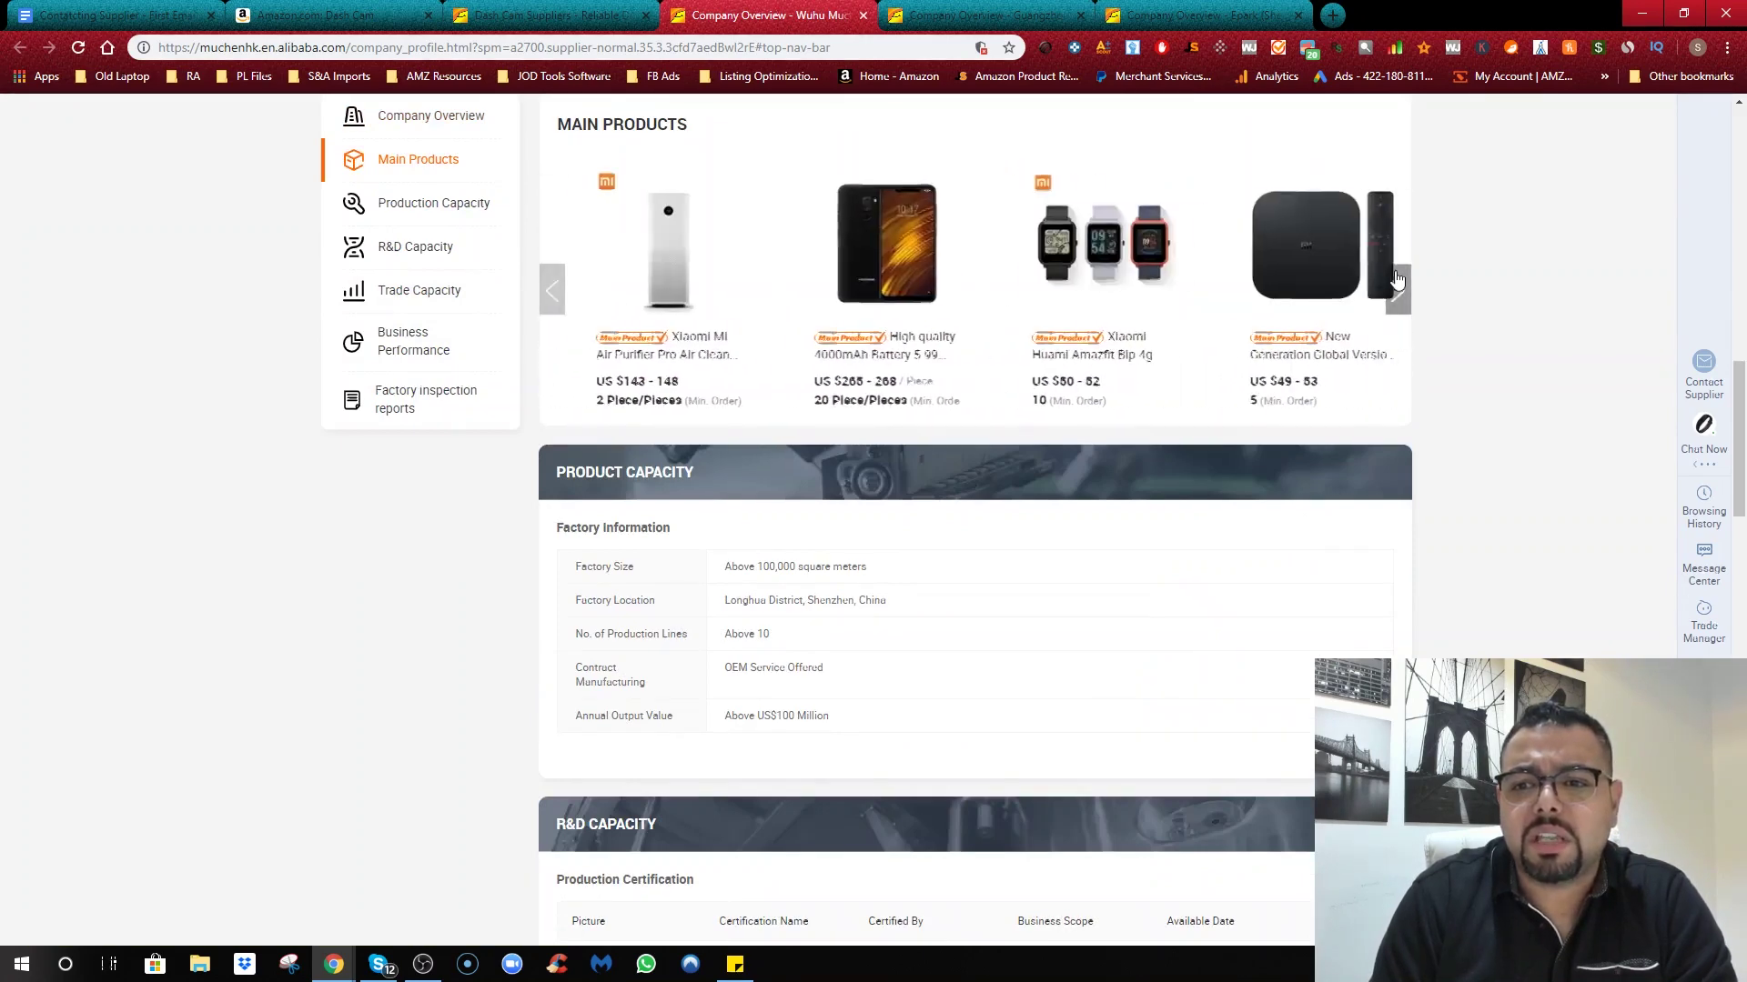
click(1397, 278)
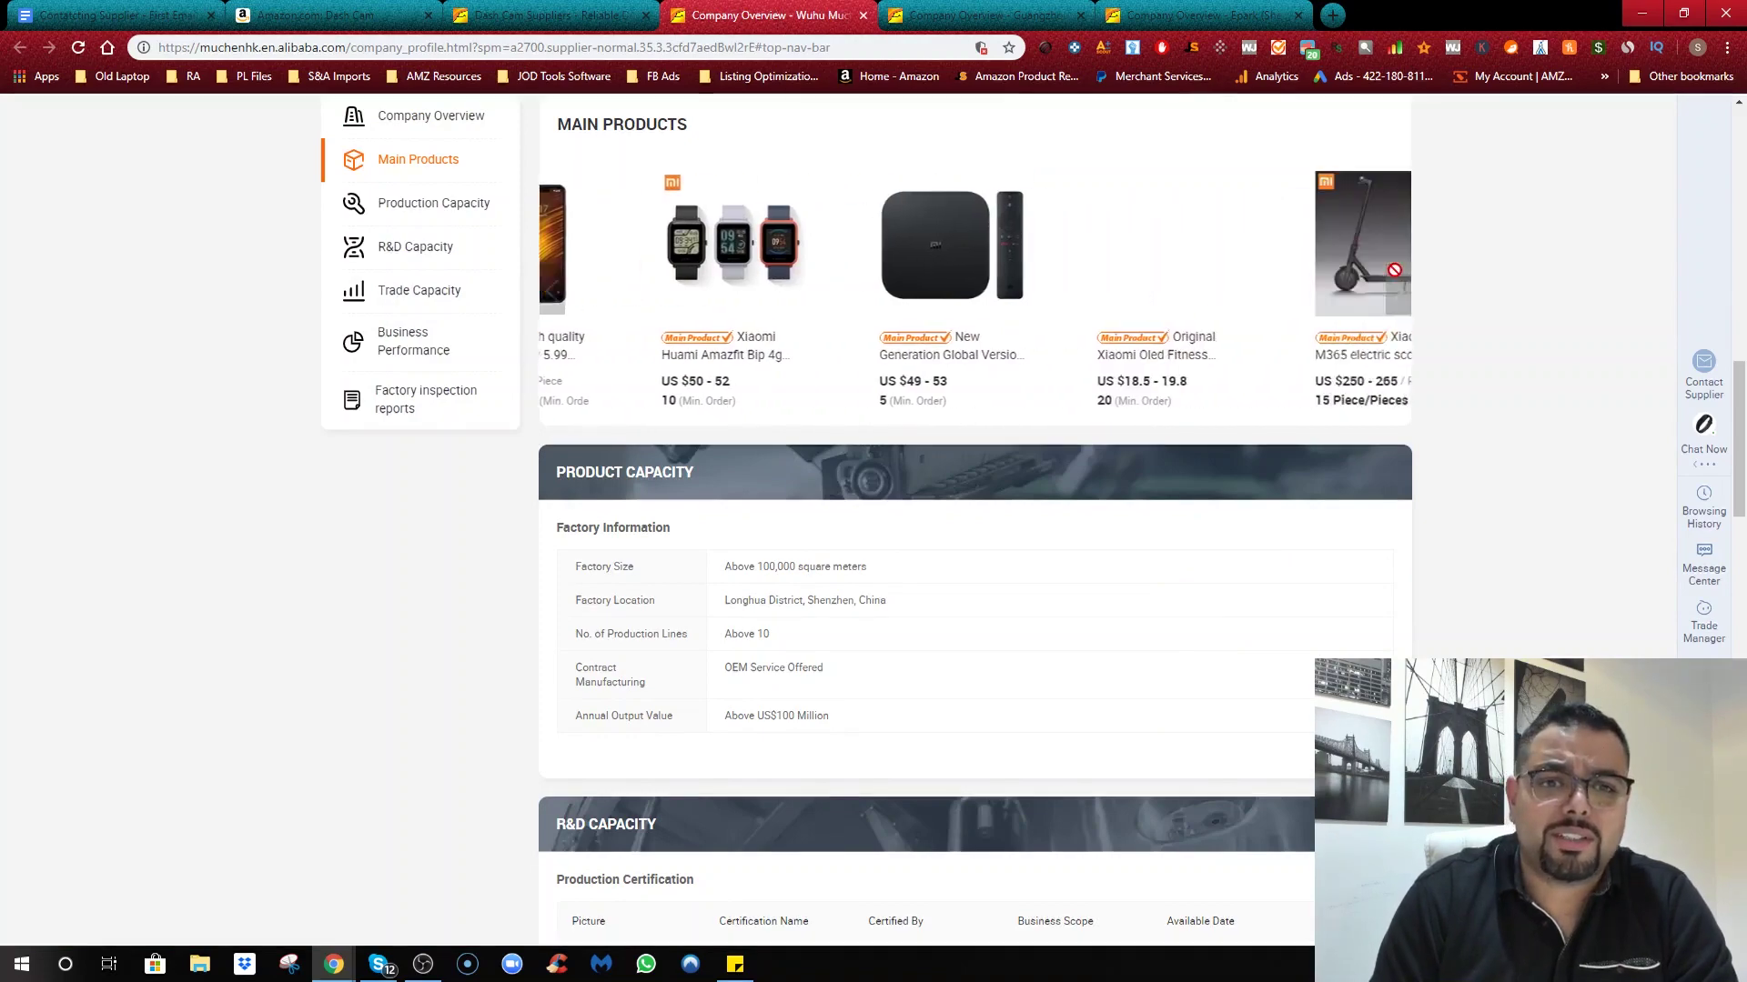
Step: Compare Wuhu Muchen's verification, rating and business type in the company overview with its main products and factory information
scroll(1442, 310, up, 8)
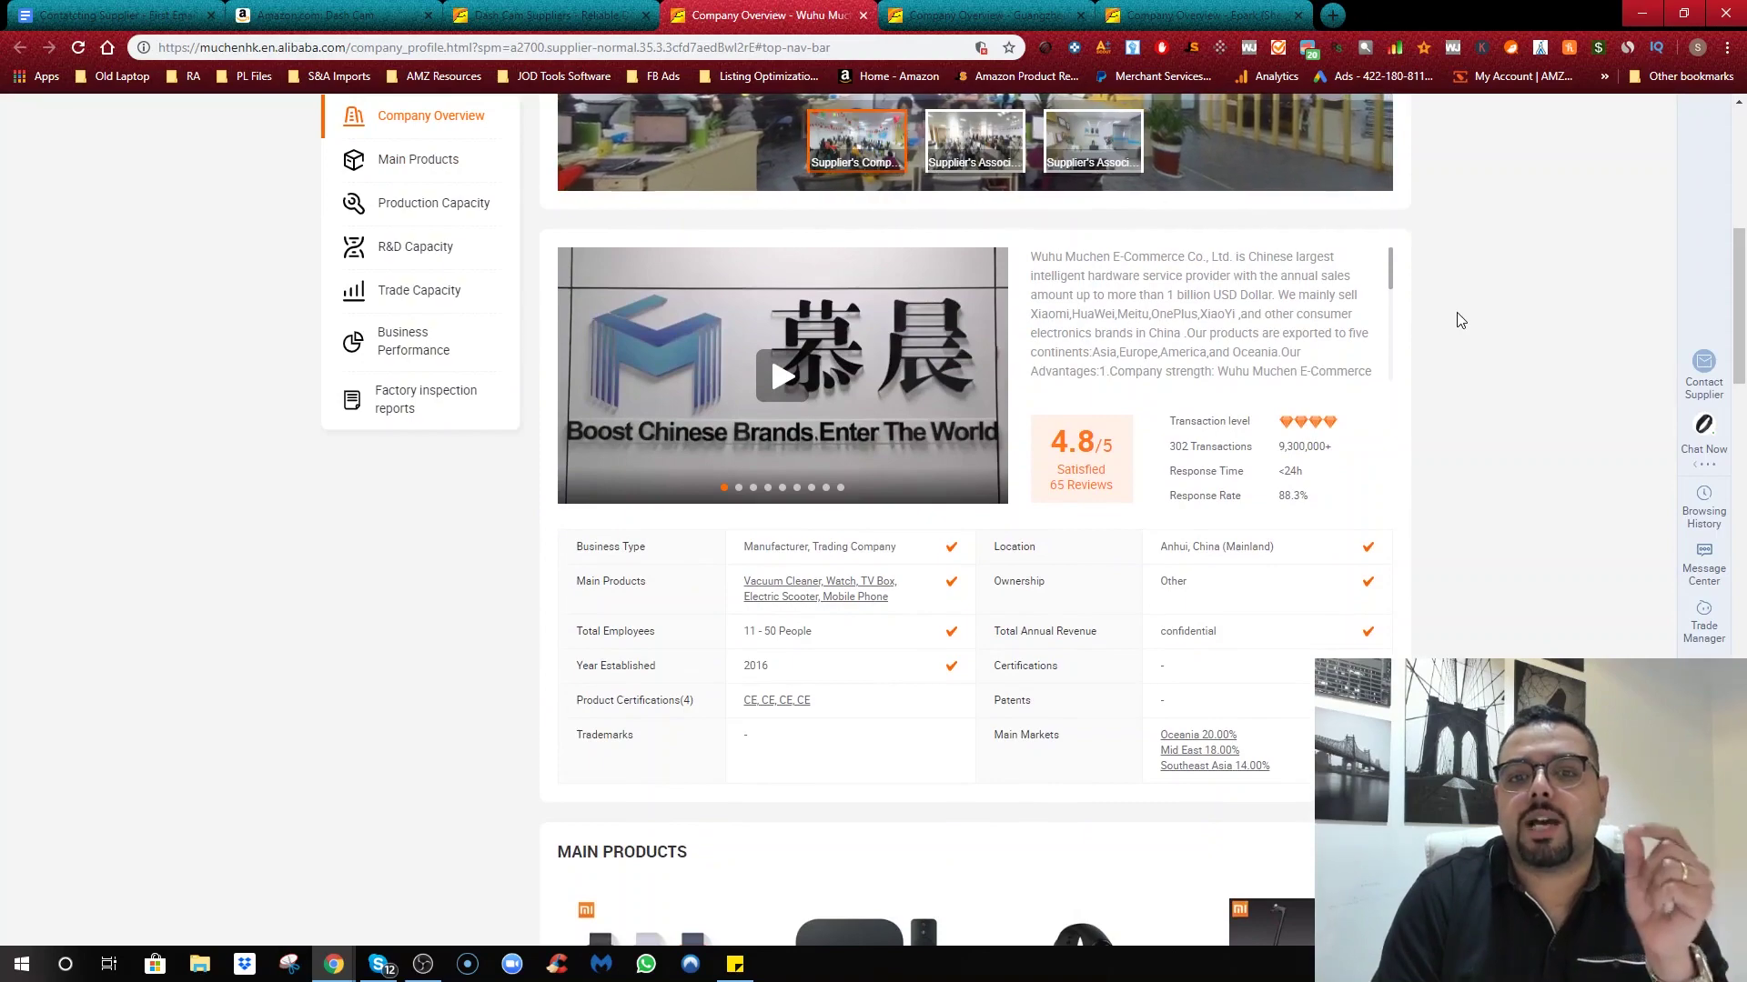
scroll(1001, 344, up, 5)
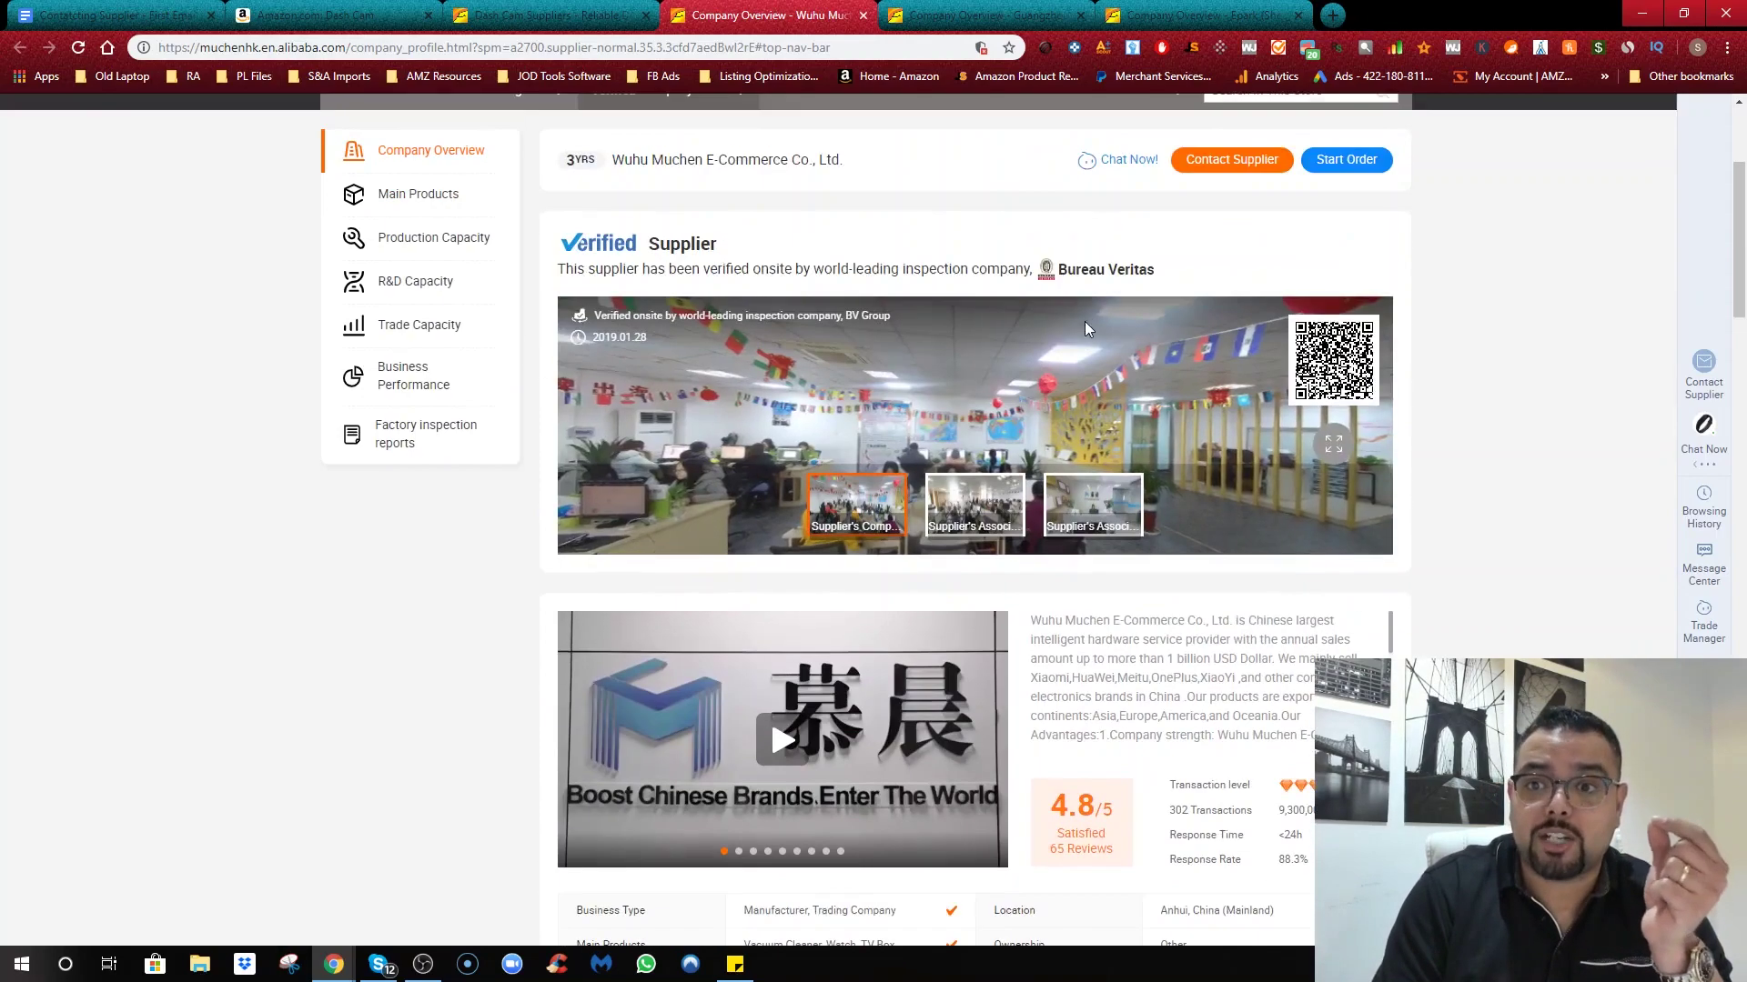
scroll(1285, 442, down, 2)
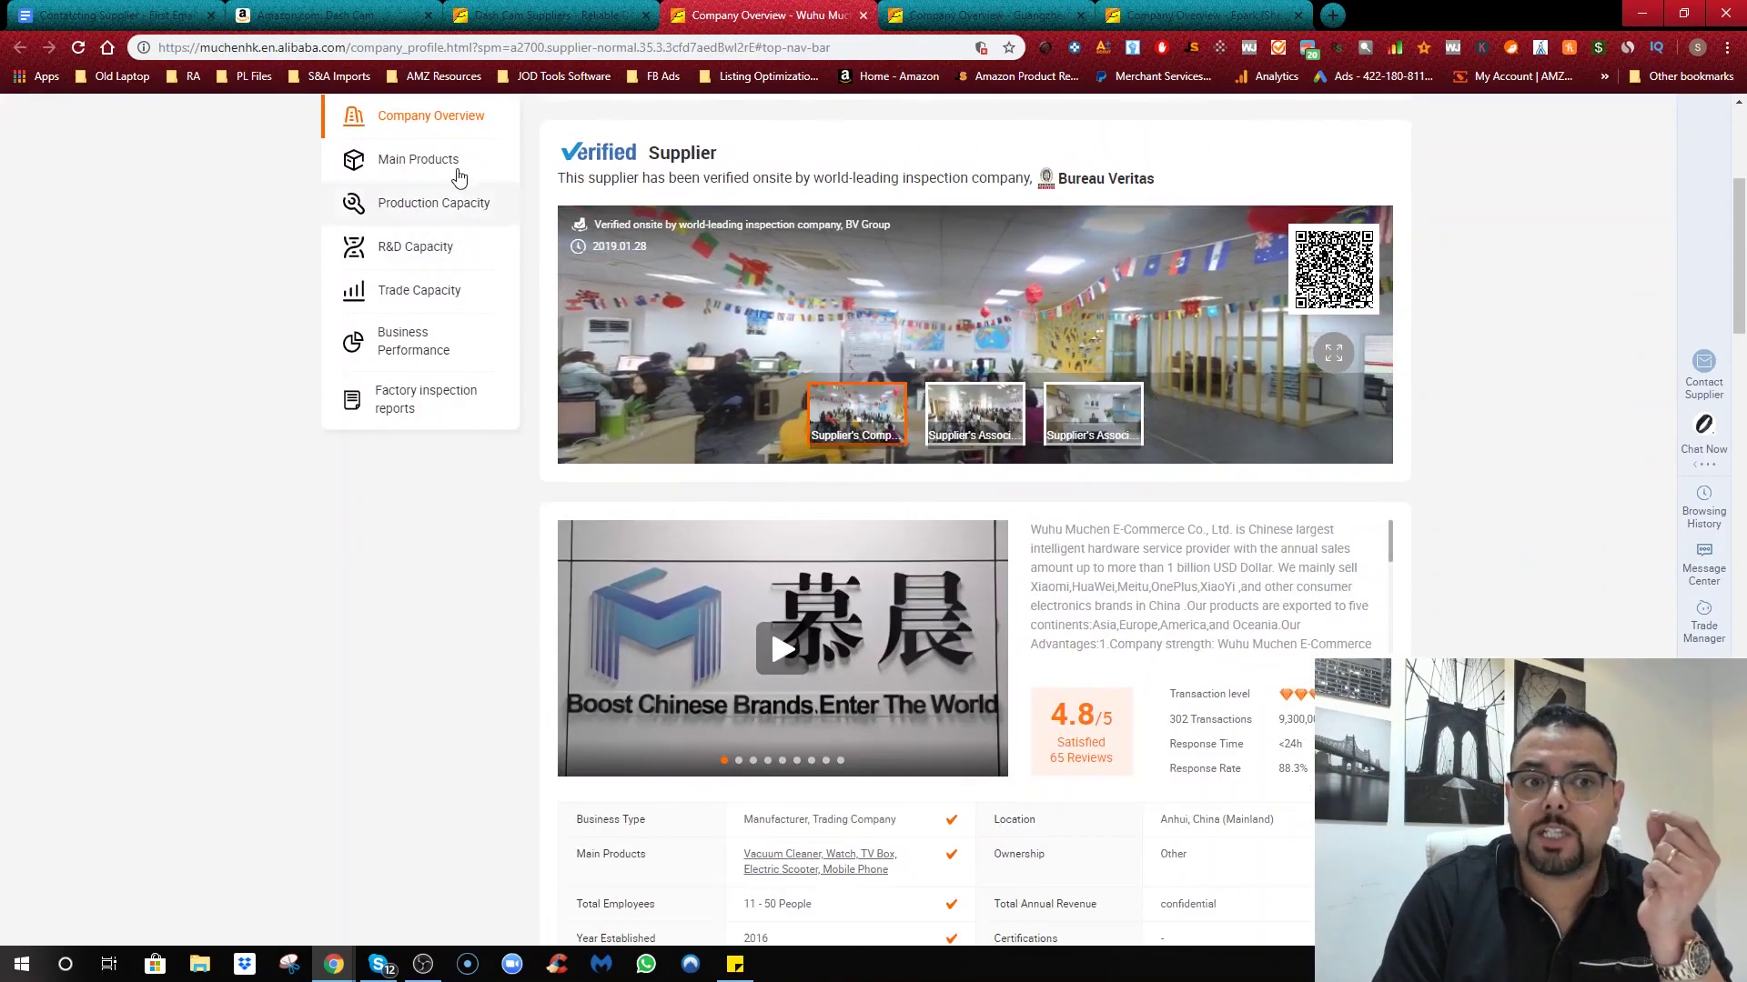
click(458, 159)
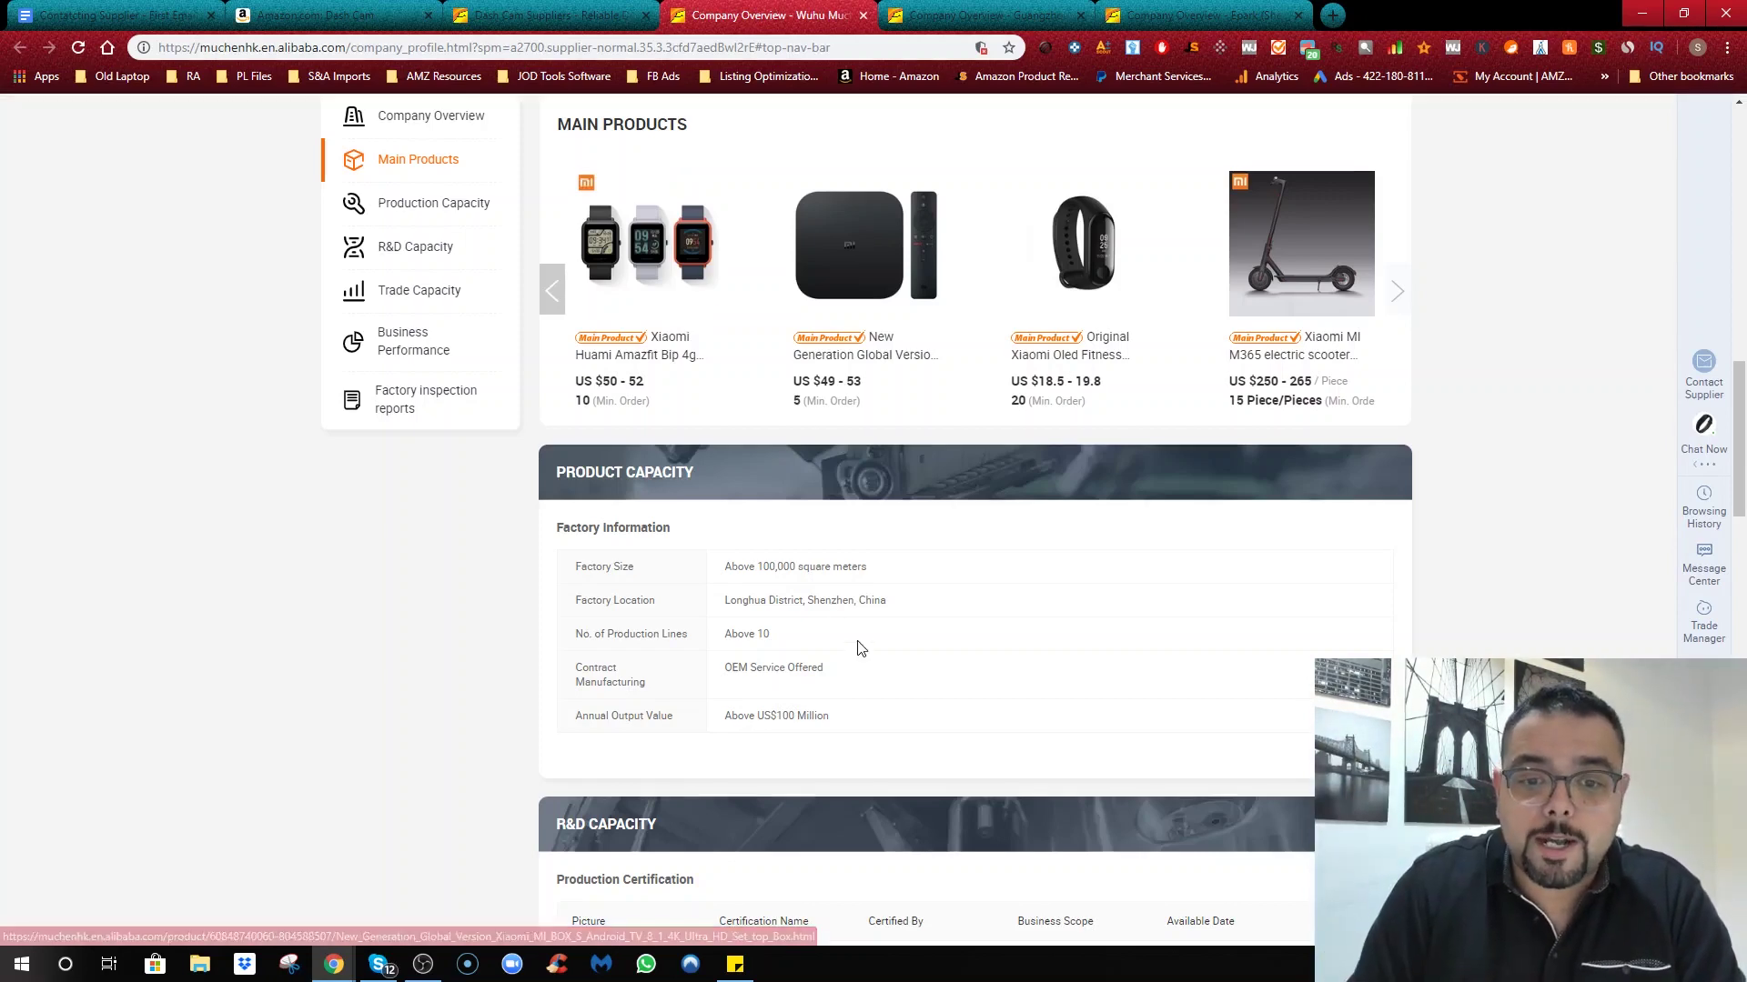
scroll(897, 674, up, 6)
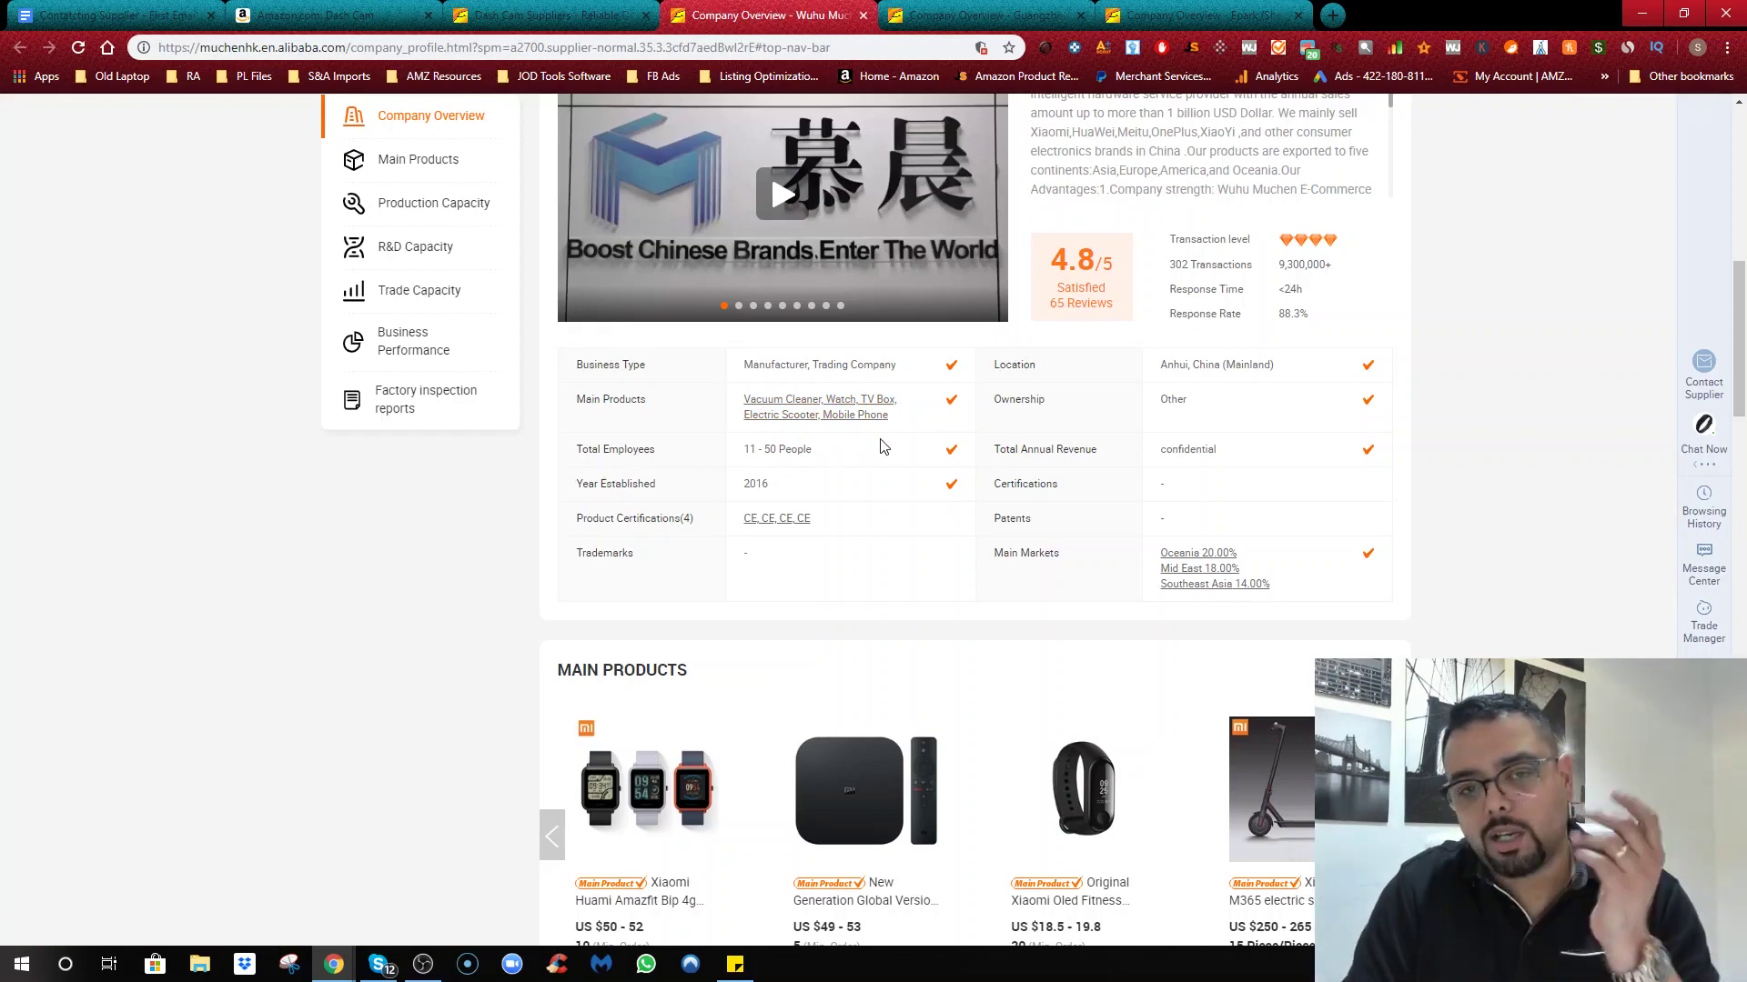
Step: Examine Guangzhou Autolion's company overview, including its verification, rating, business type and main products
scroll(887, 455, up, 2)
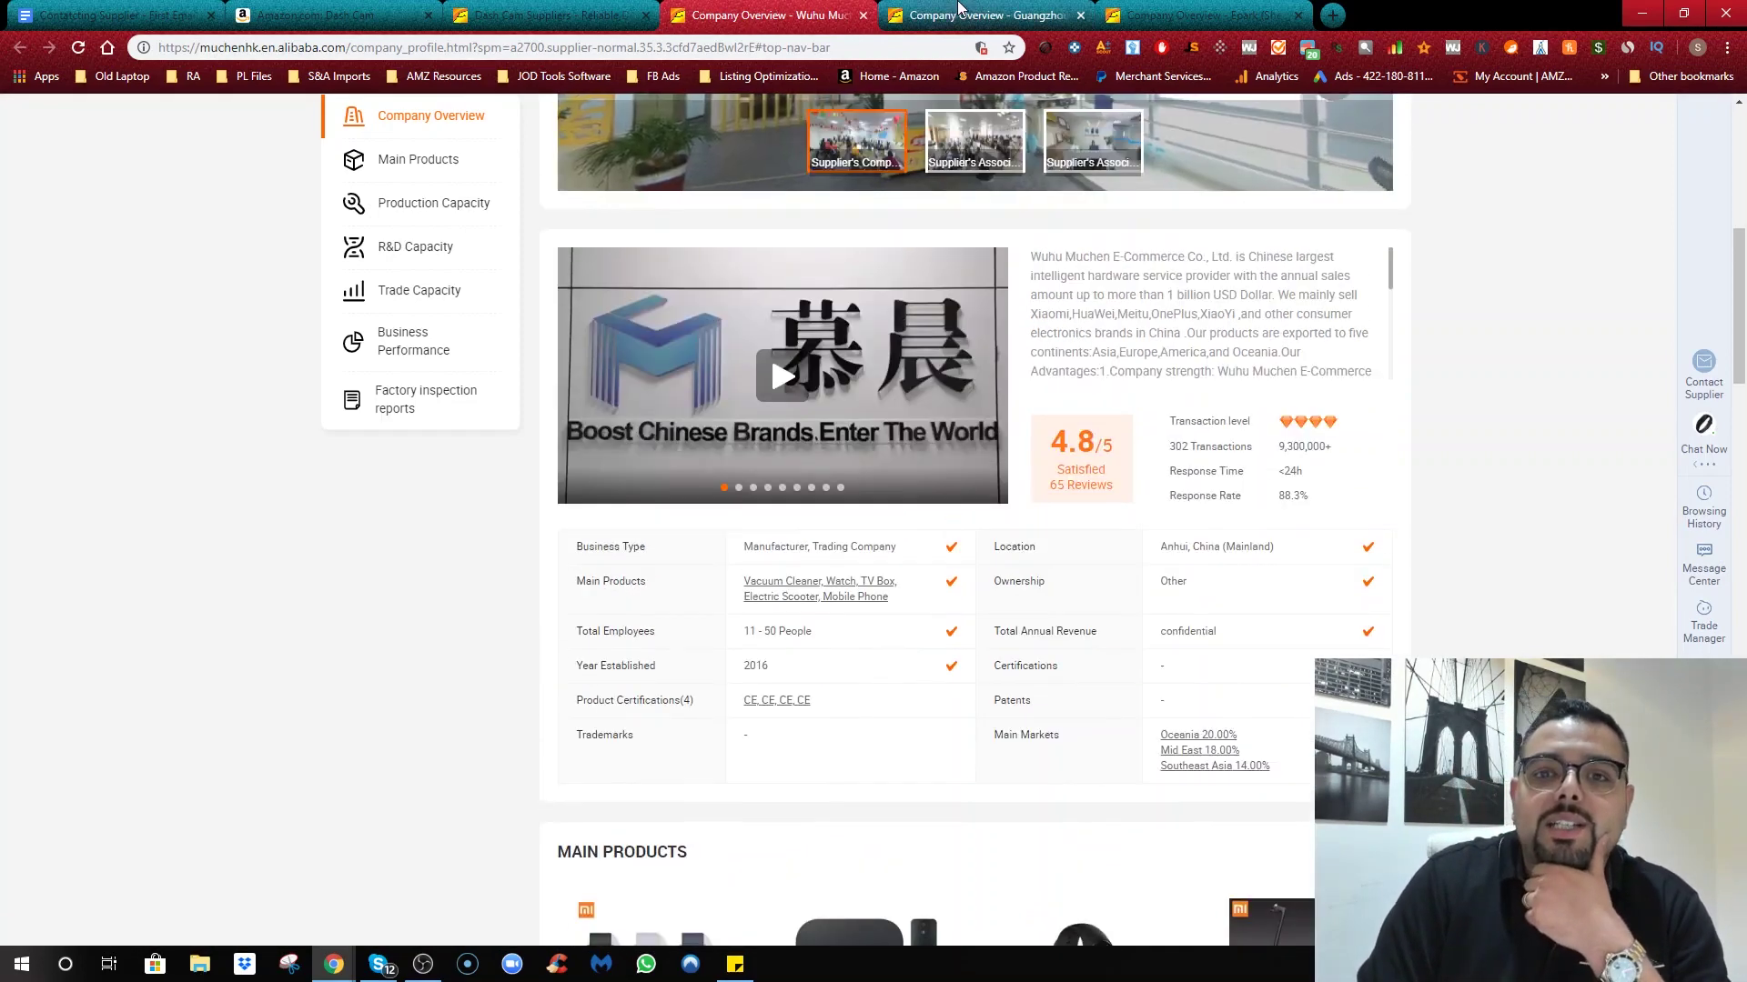
click(957, 16)
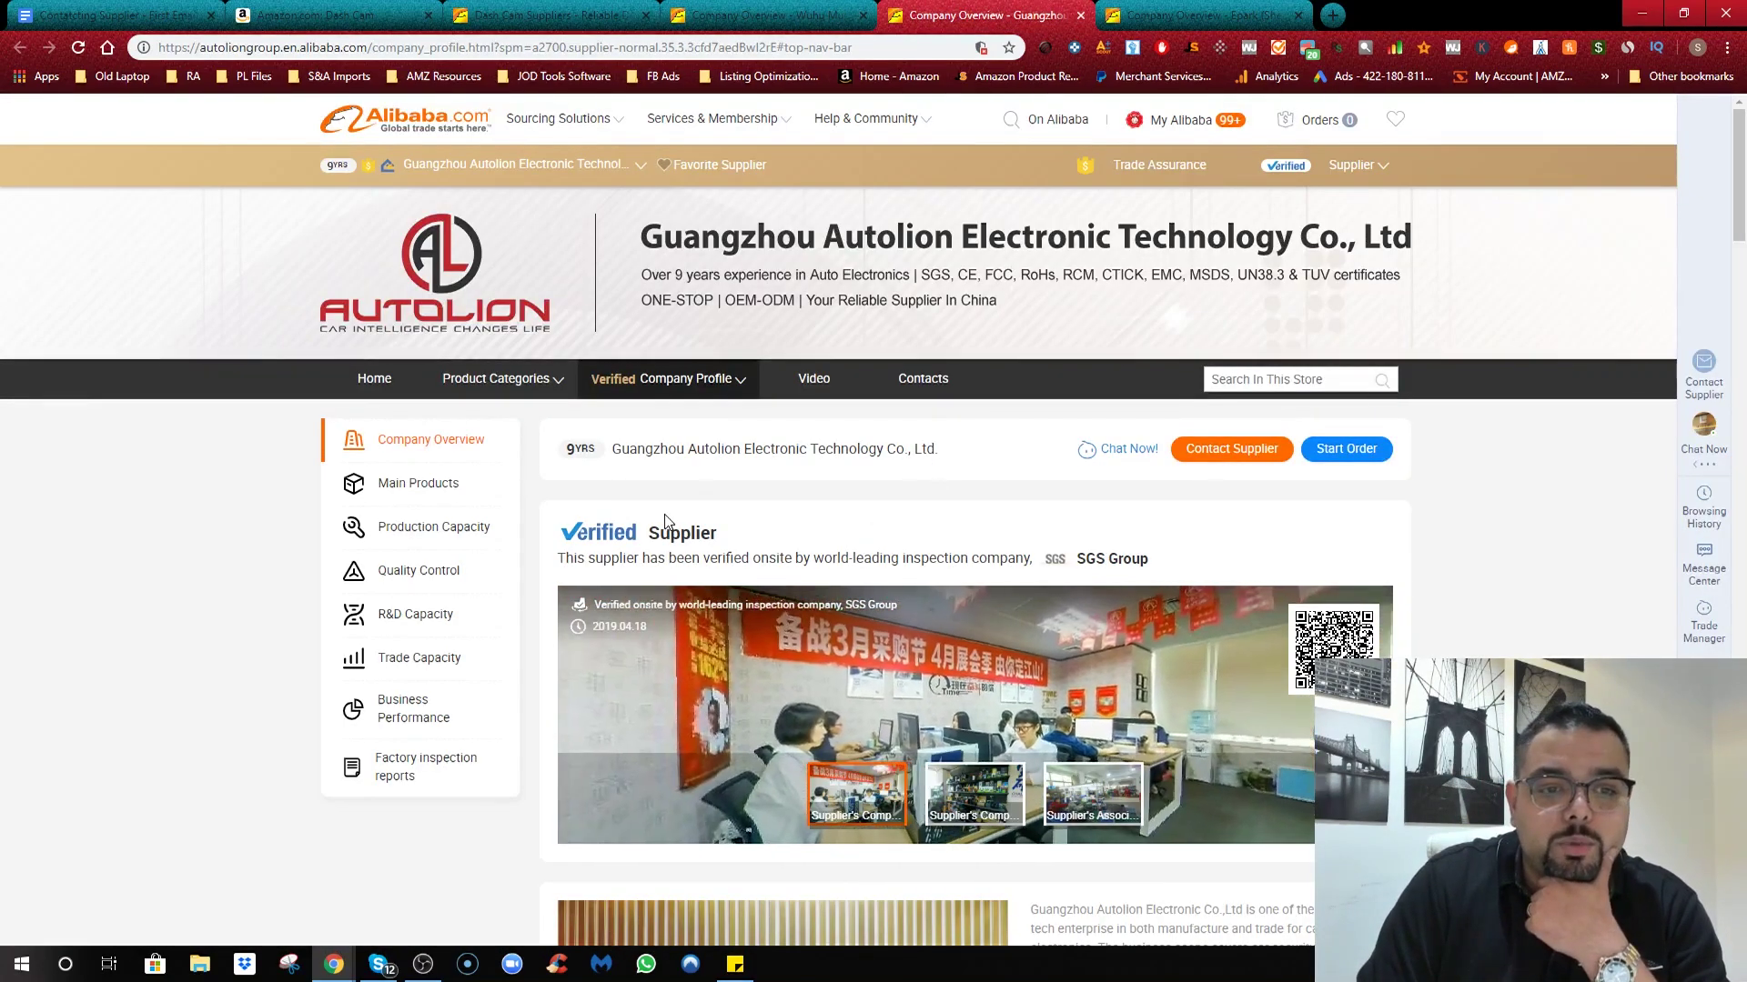
scroll(663, 518, down, 5)
scroll(662, 519, down, 2)
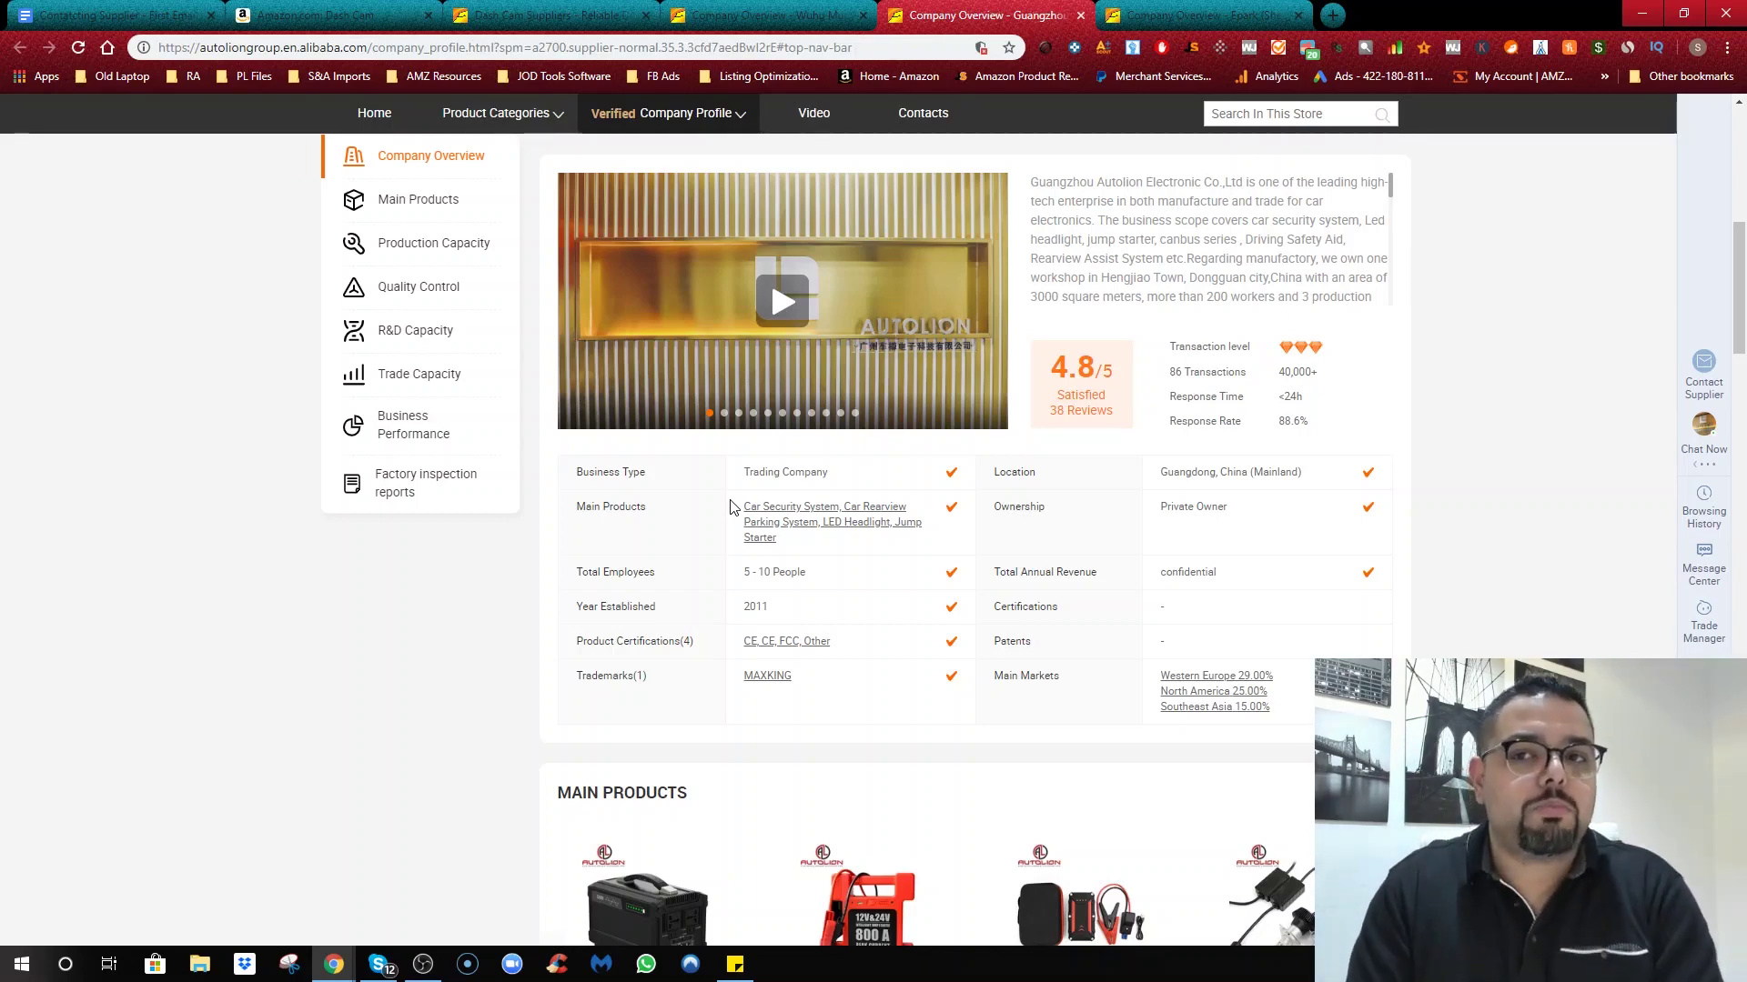
Step: Close the dash cam supplier results and all remaining supplier profile tabs, keeping the supplier email document and the Amazon page
click(1170, 16)
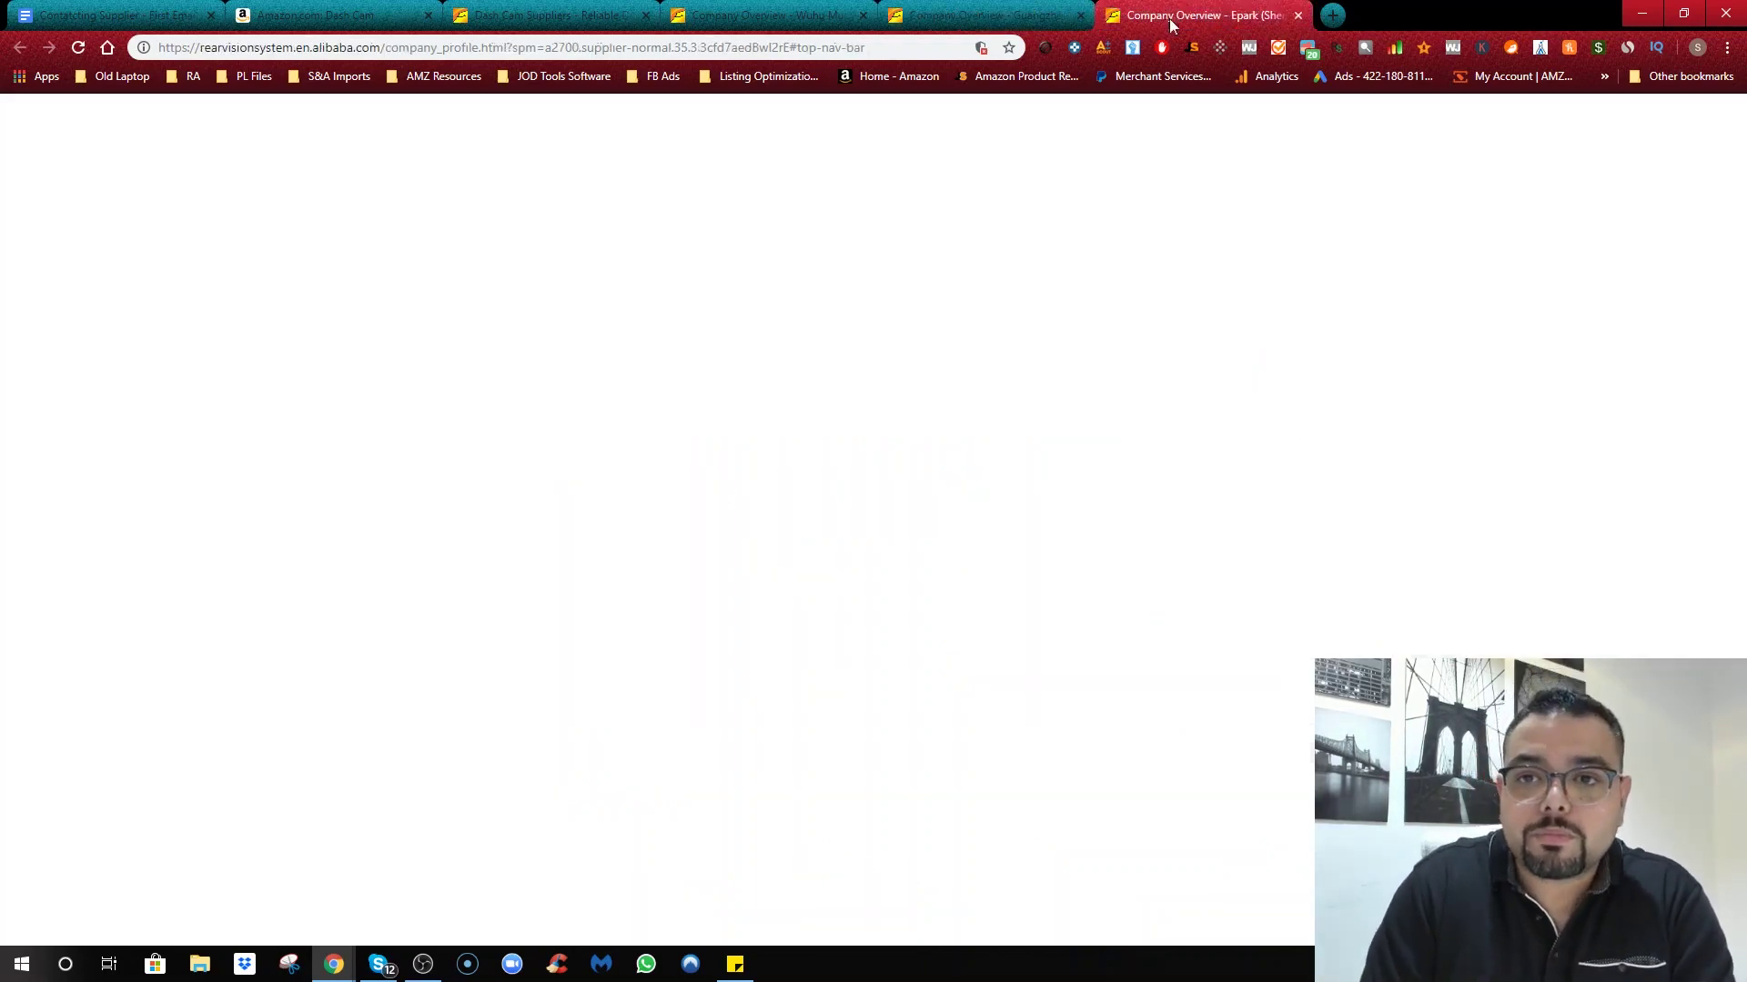
click(736, 16)
click(645, 15)
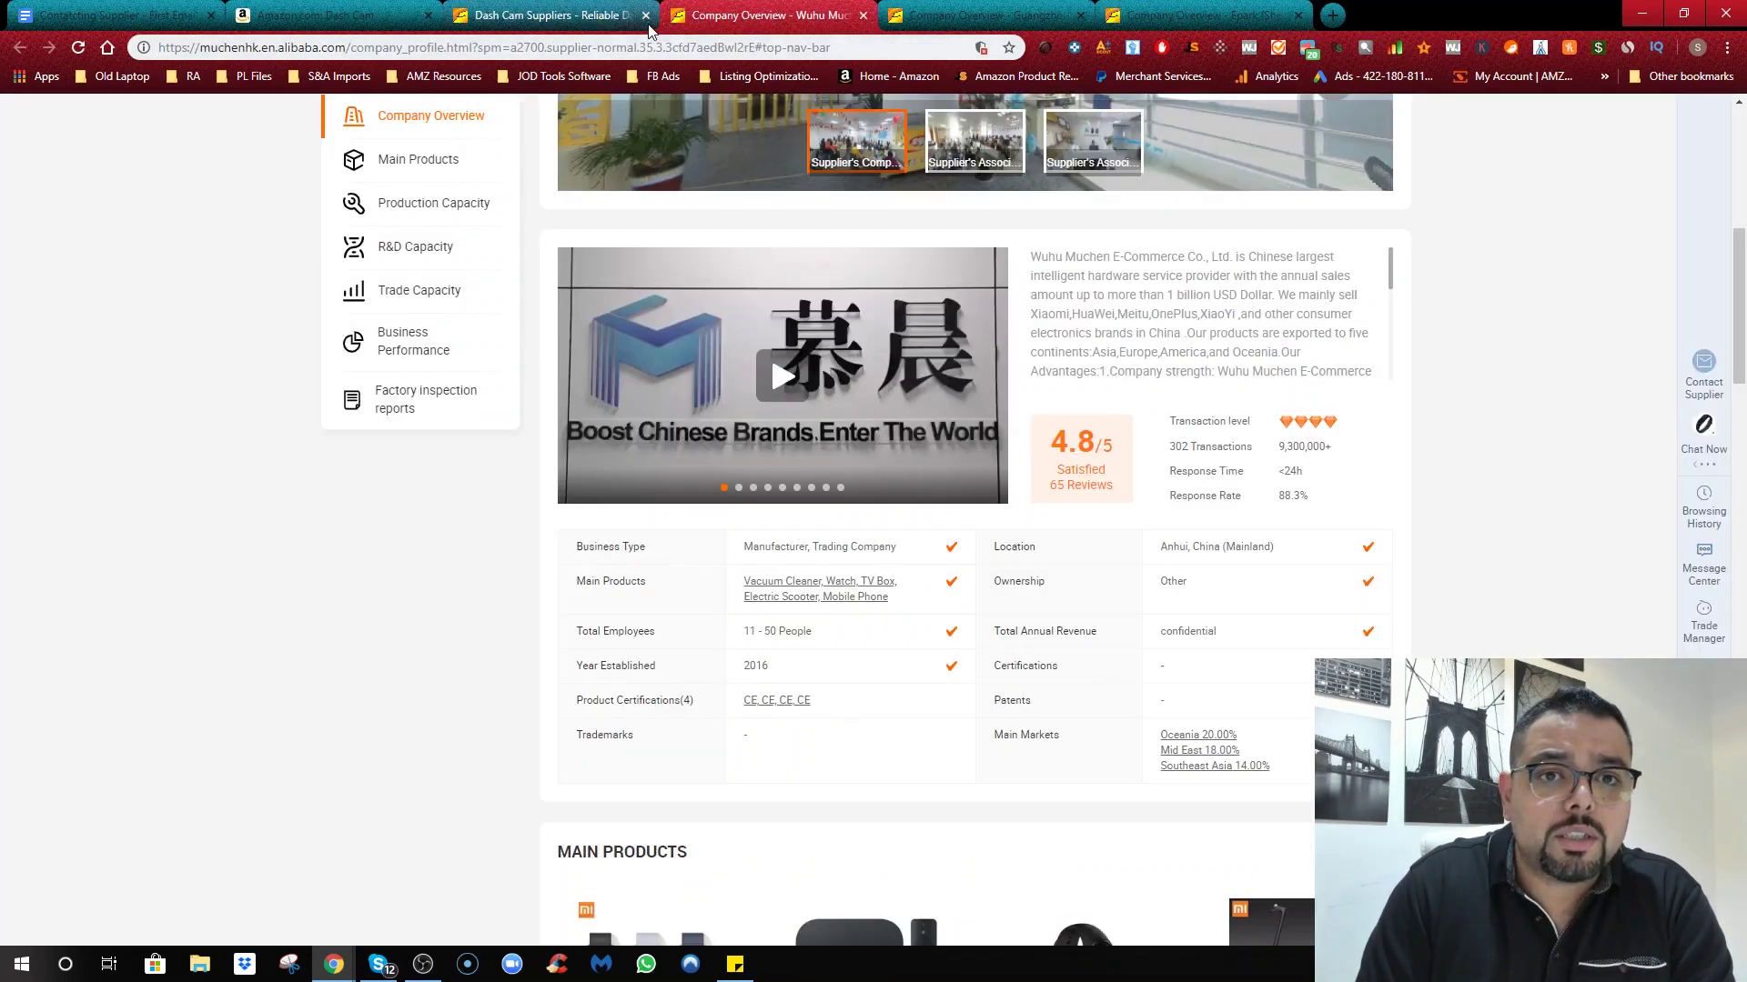
click(652, 16)
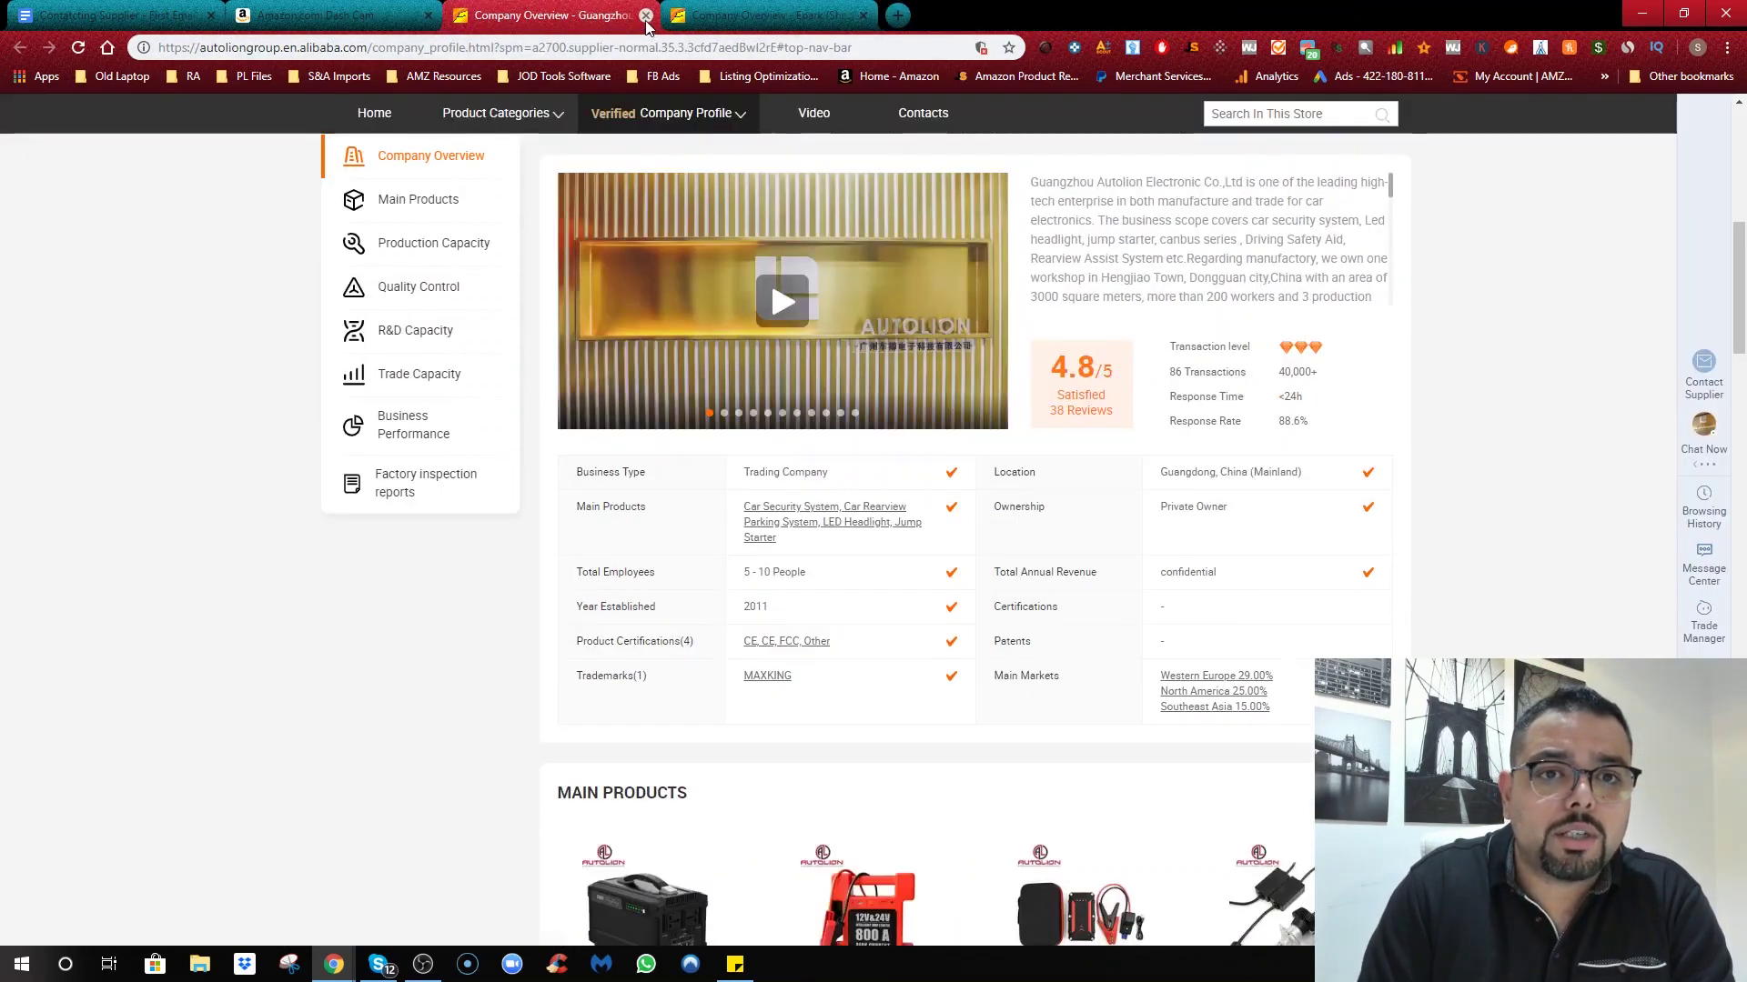
click(652, 16)
click(652, 16)
click(159, 7)
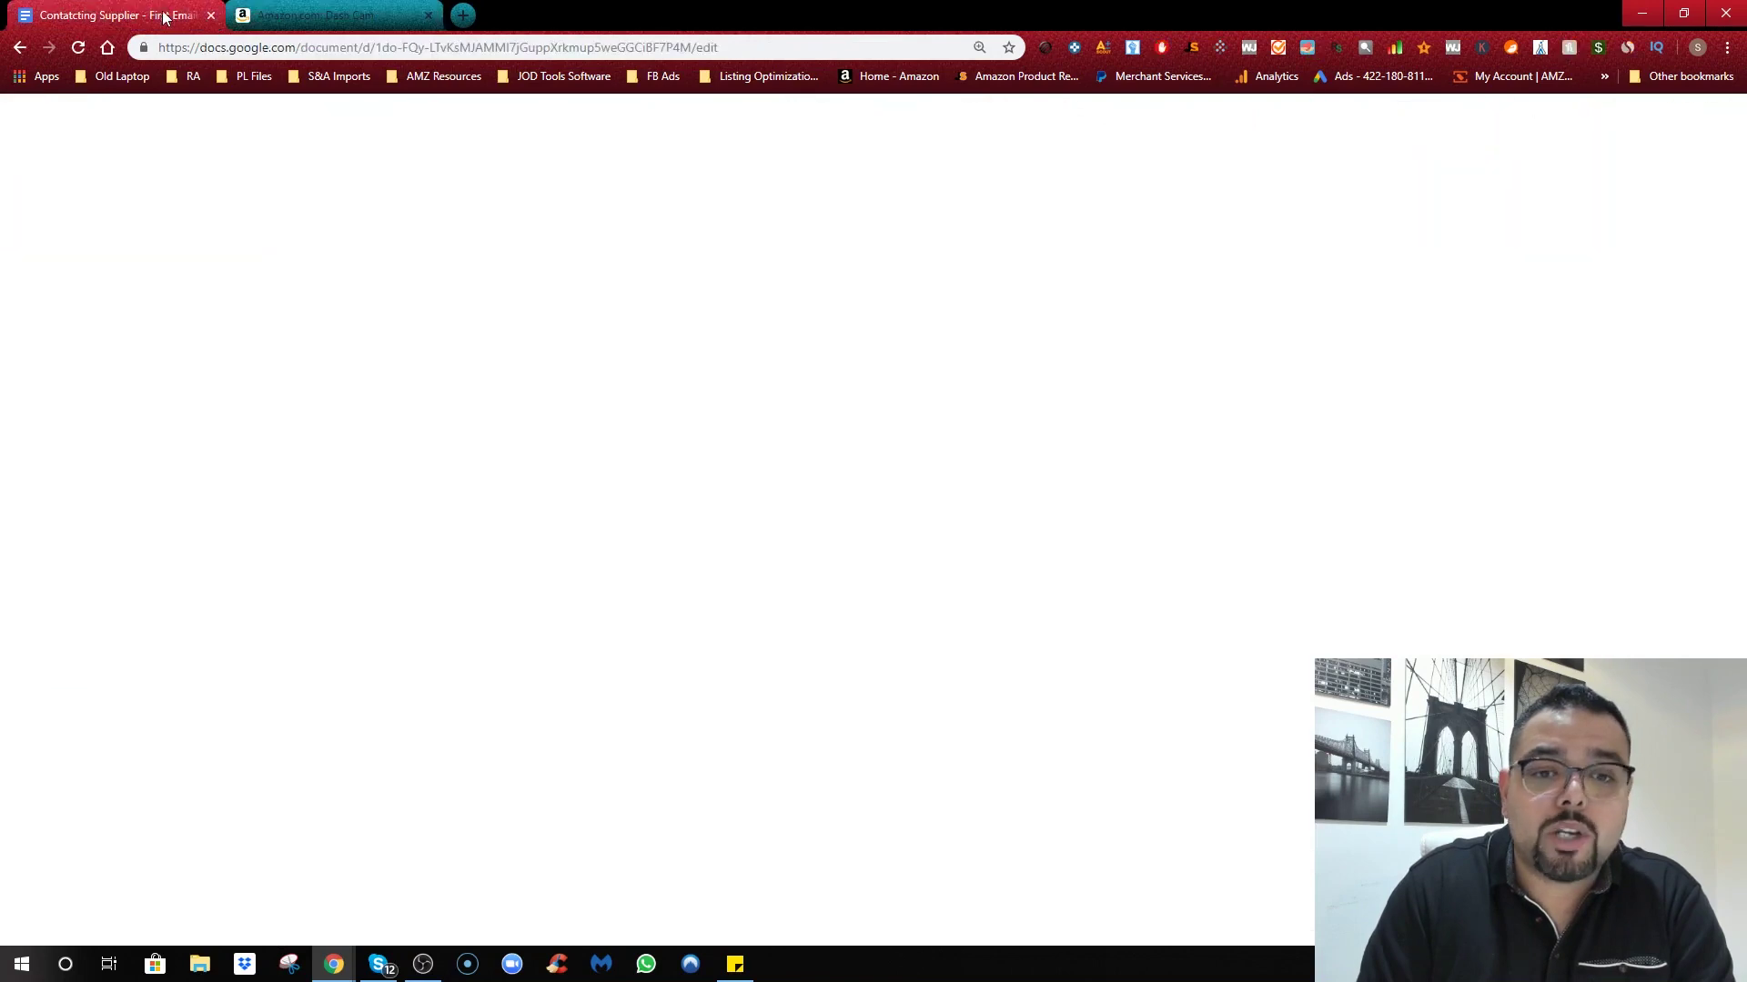
click(300, 16)
Step: Open alibaba.com in a new browser tab
click(462, 15)
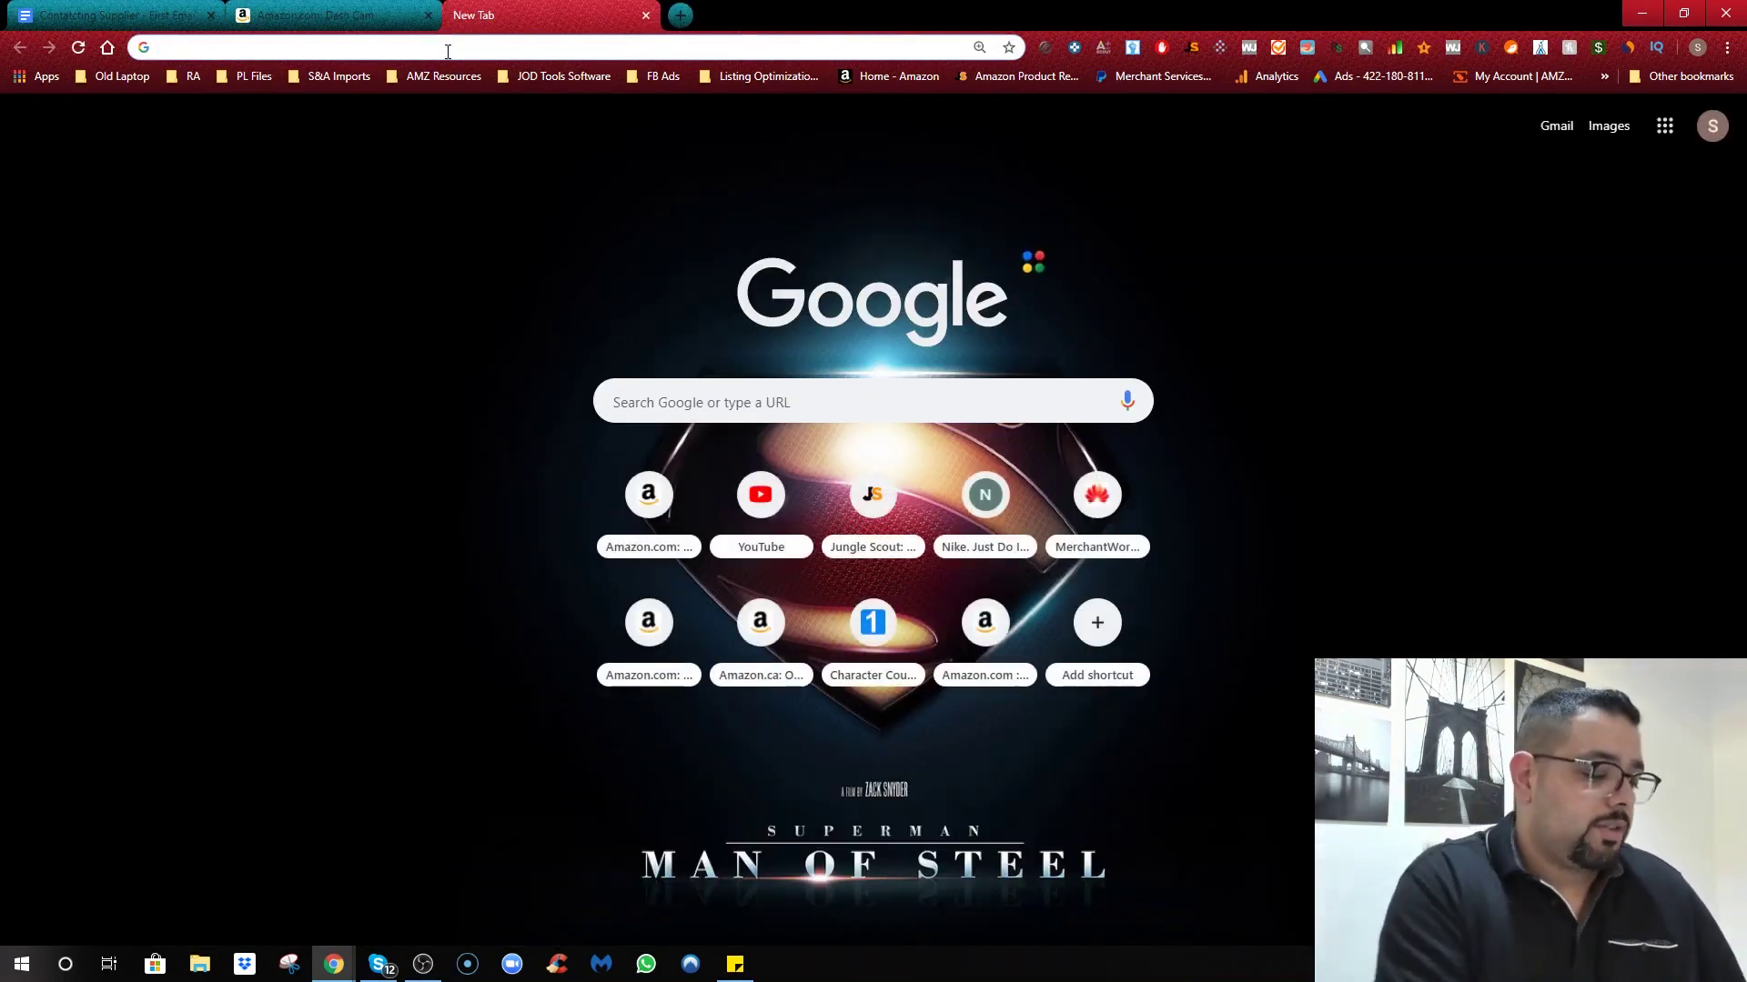
text(ALIBABA)
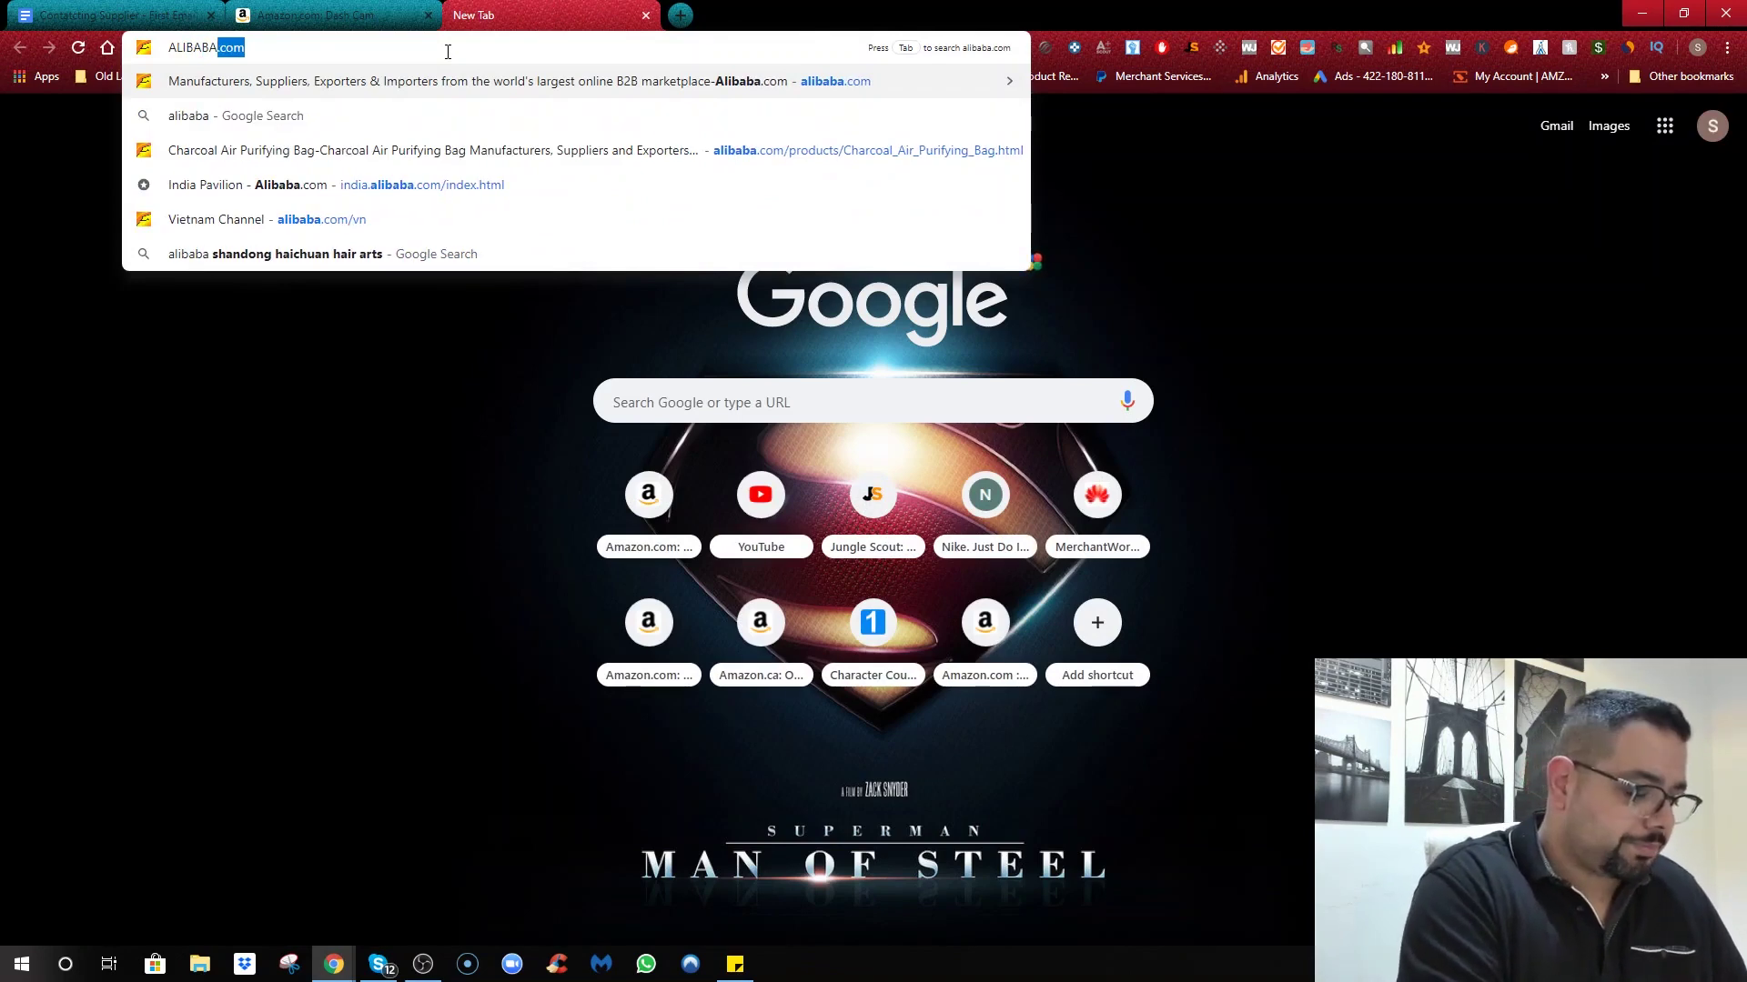
key(BackSpace)
text(.c)
key(Return)
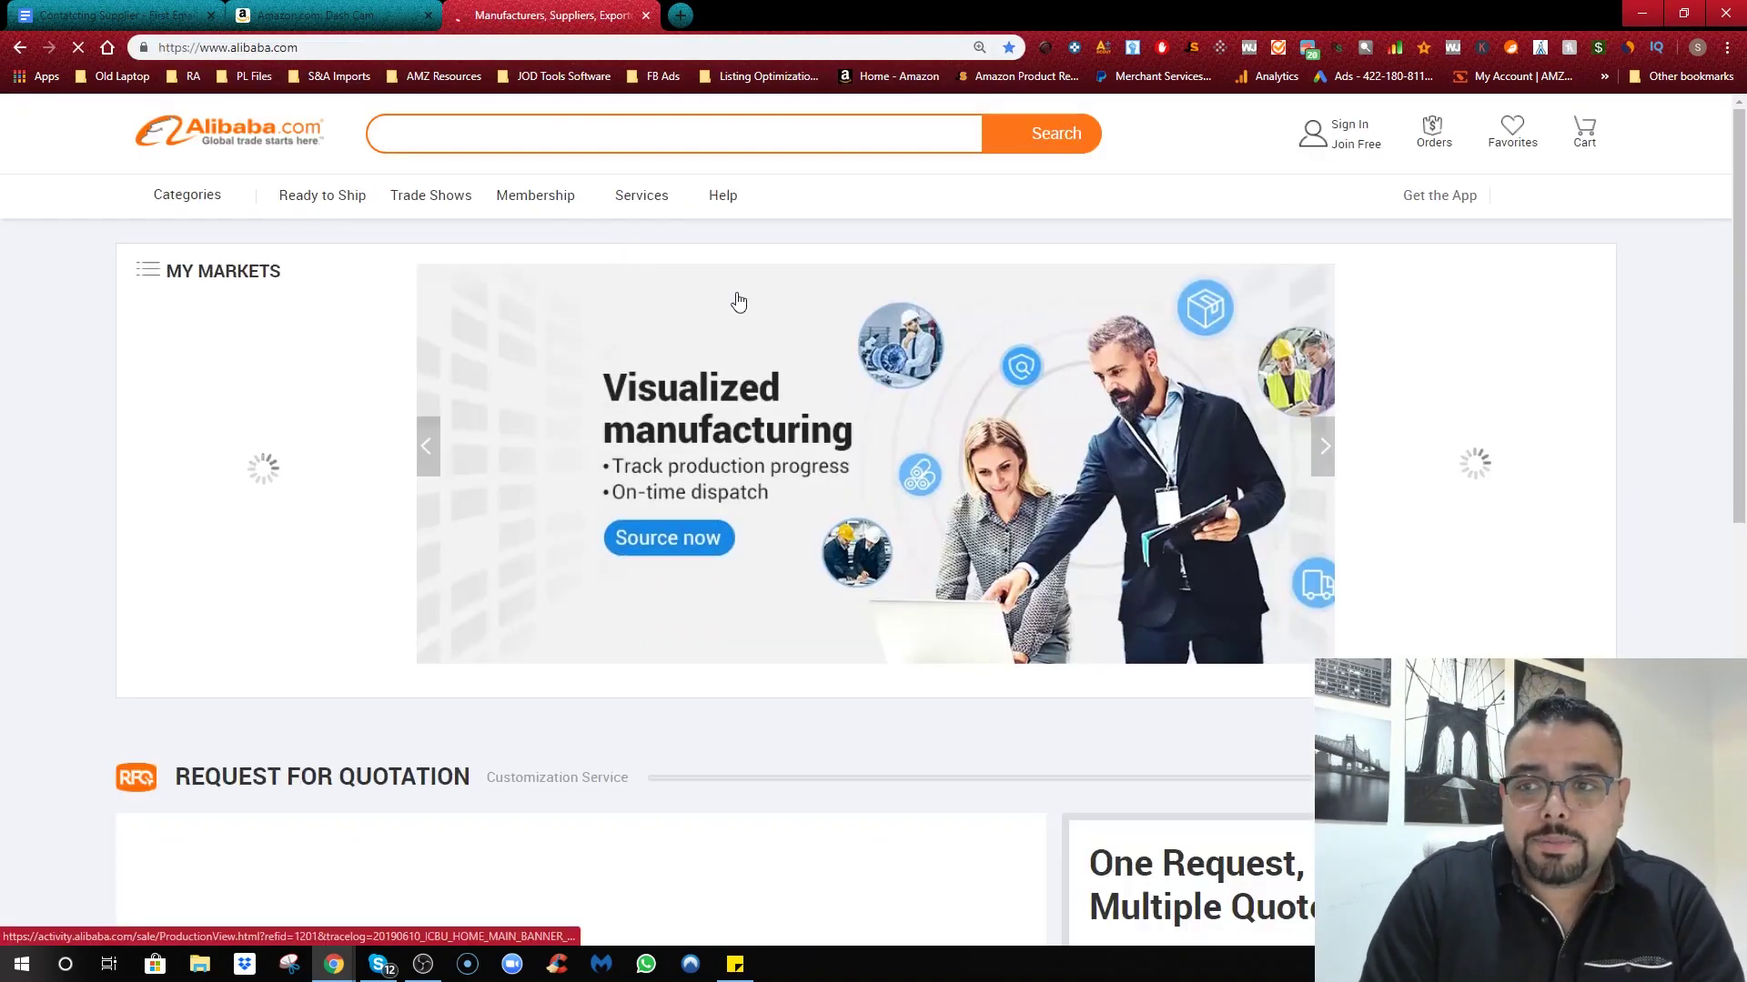
Step: Search Alibaba for "dash cam" and filter the supplier results by Trade Assurance and Verified Supplier
click(605, 139)
text(dash cam)
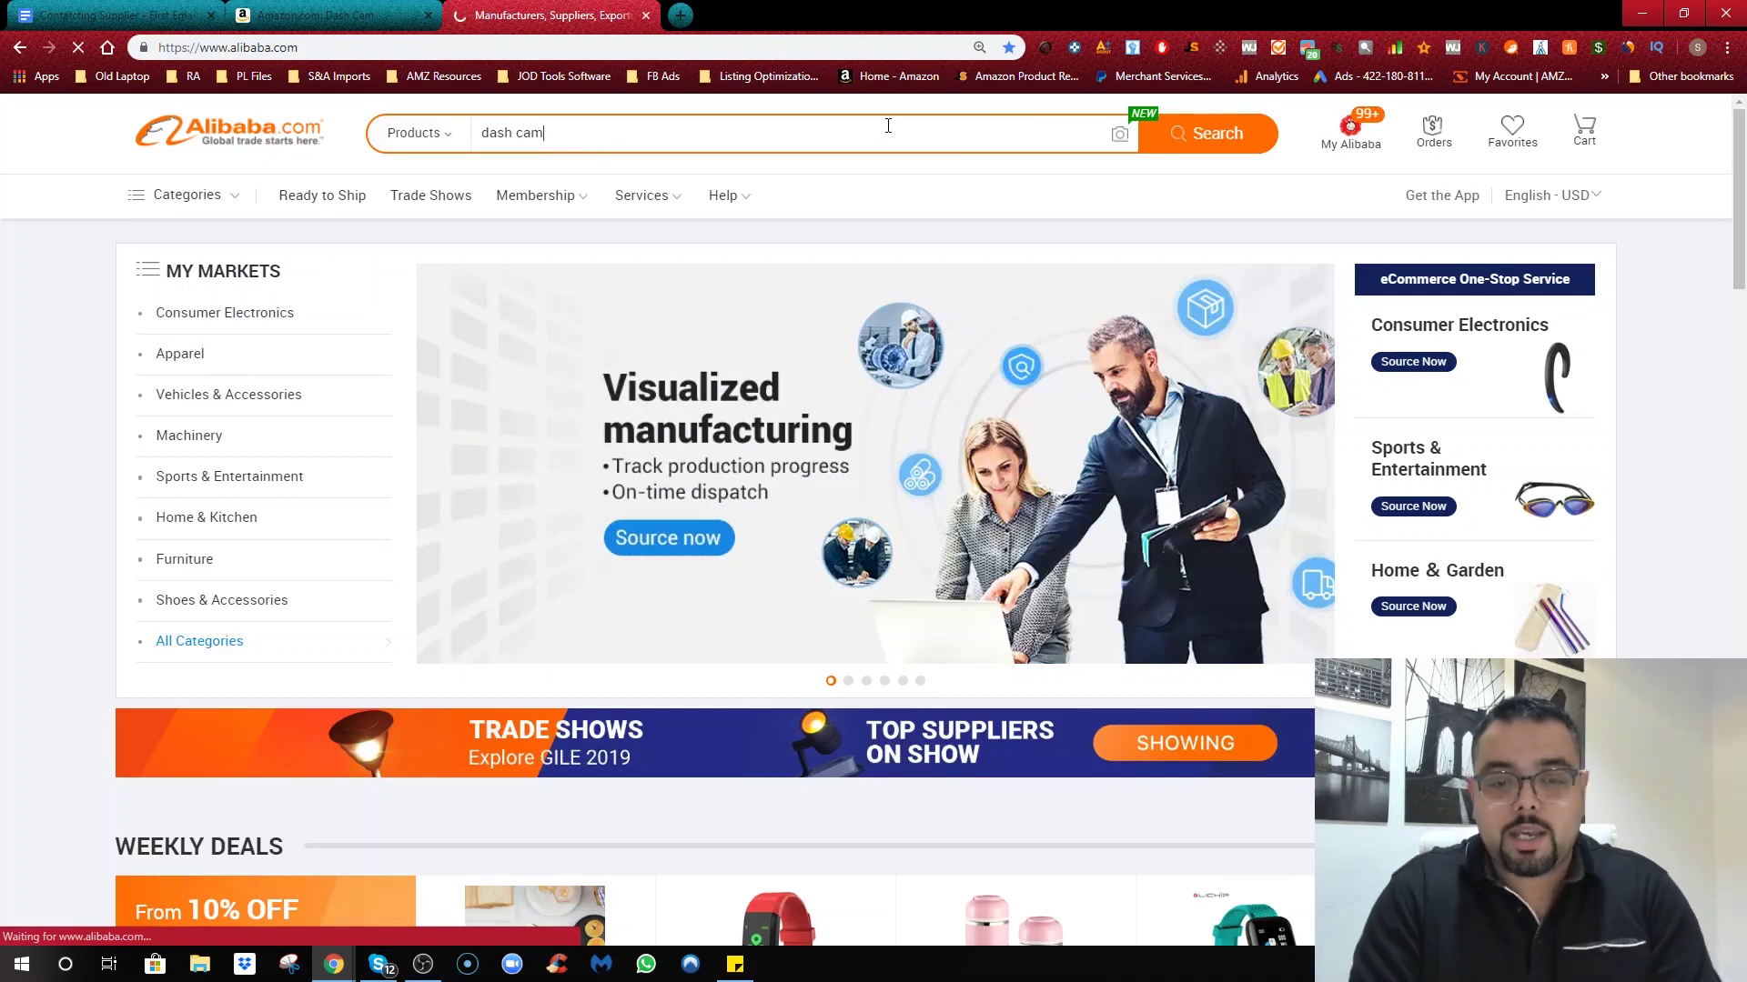
key(Return)
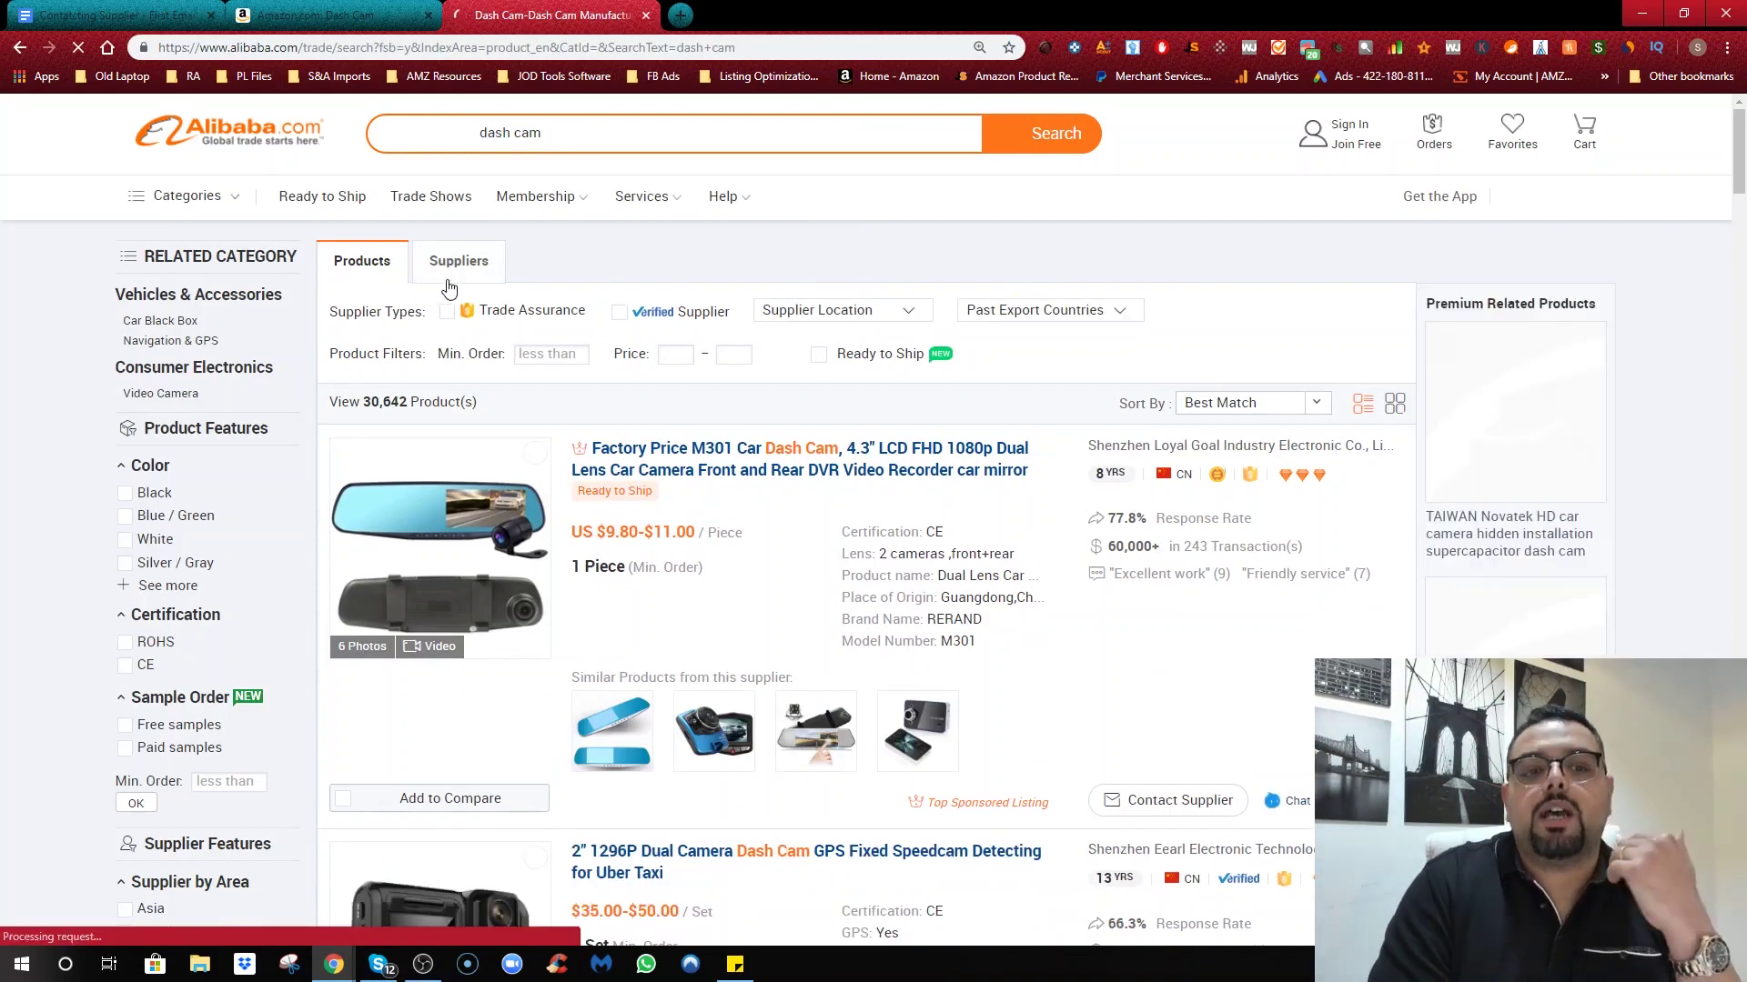
click(449, 288)
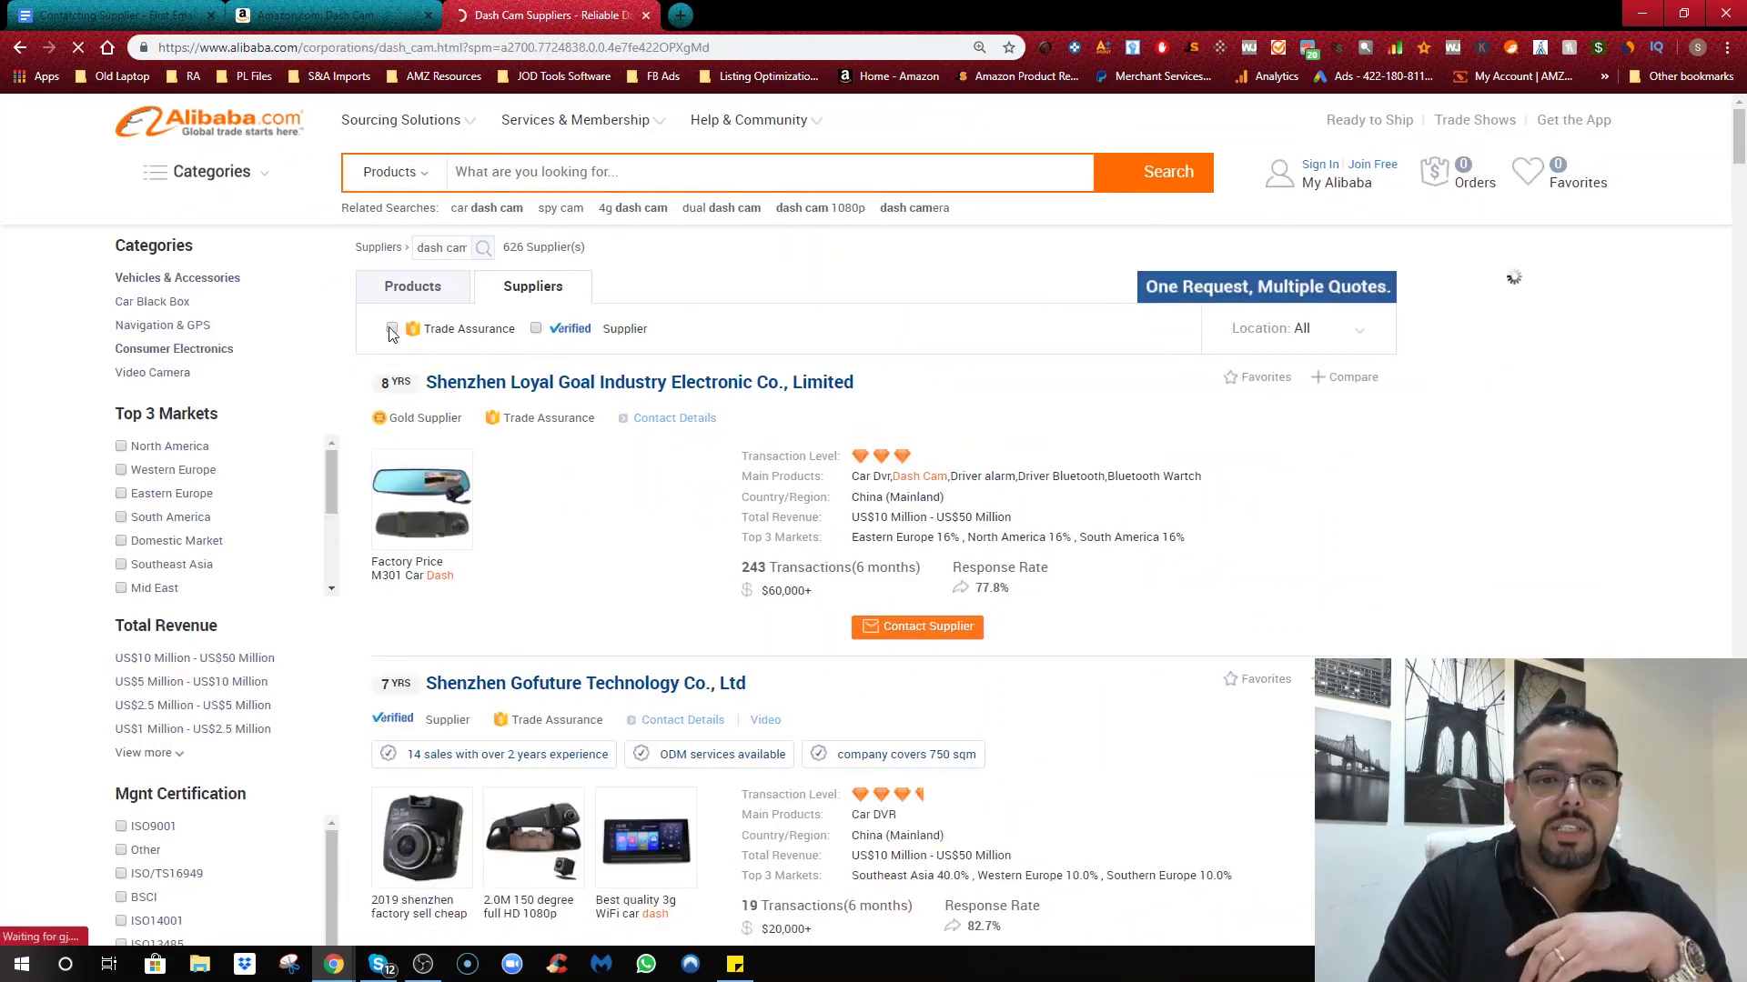
click(392, 329)
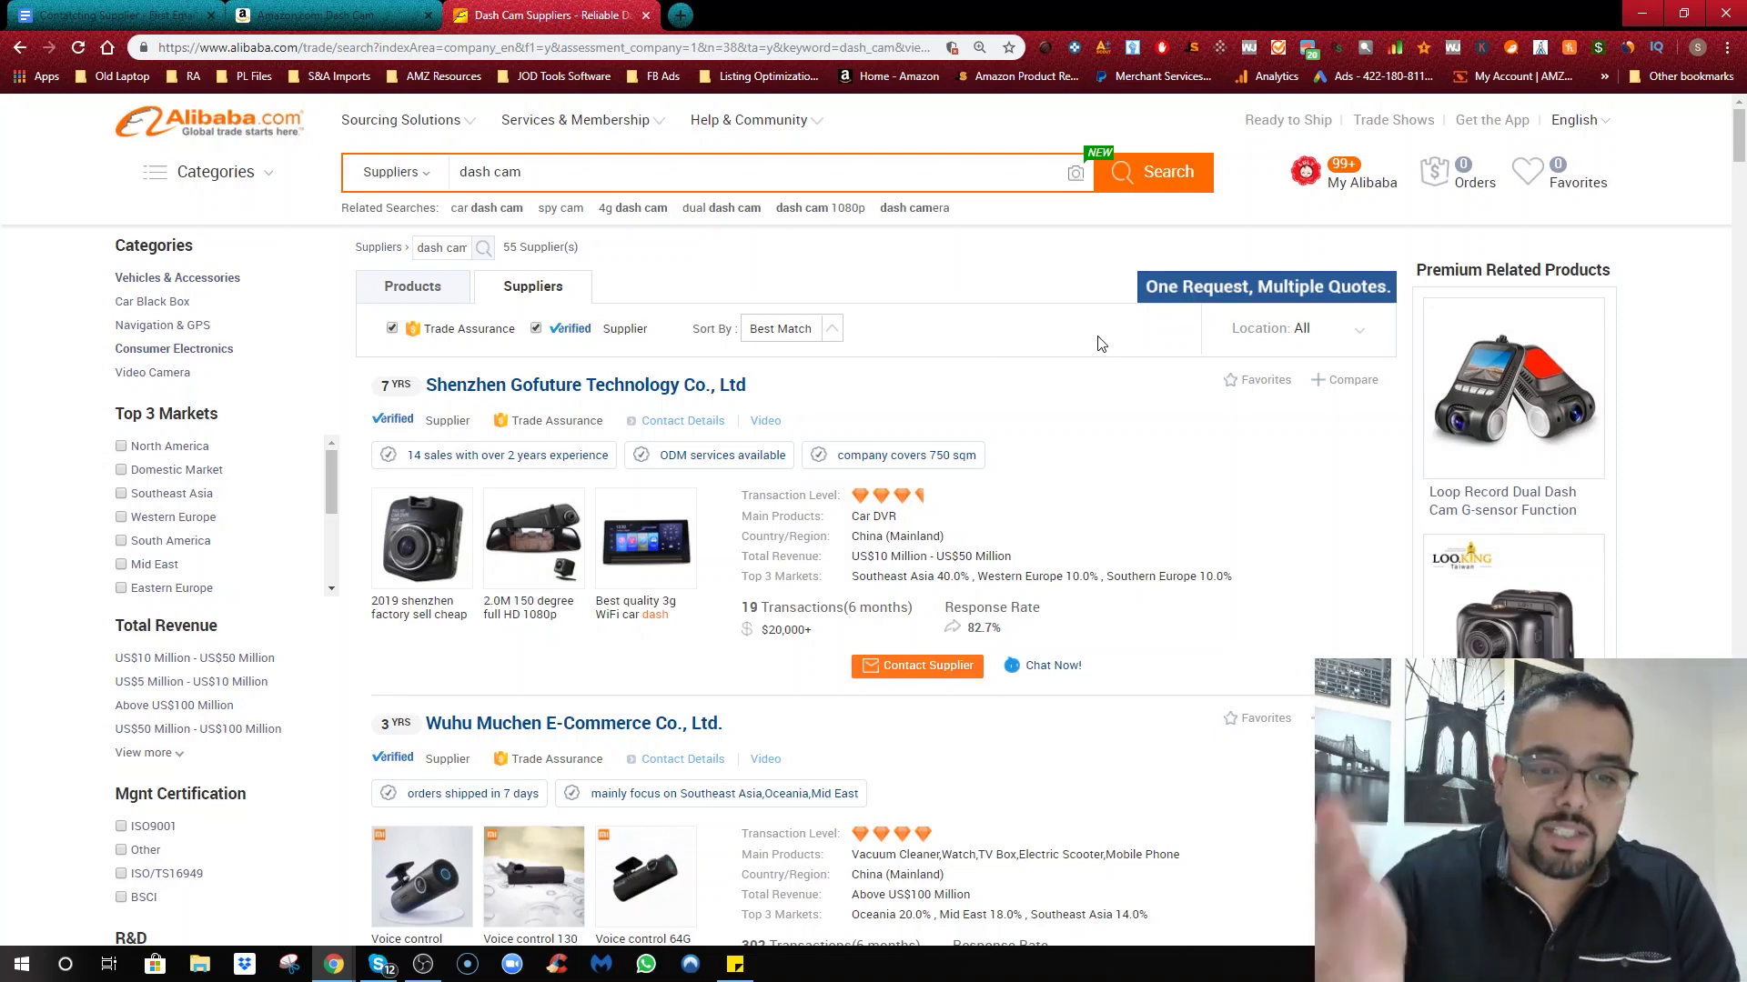
Step: Check which supplier locations are offered for dash cams in the supplier results and in the product results
click(1341, 350)
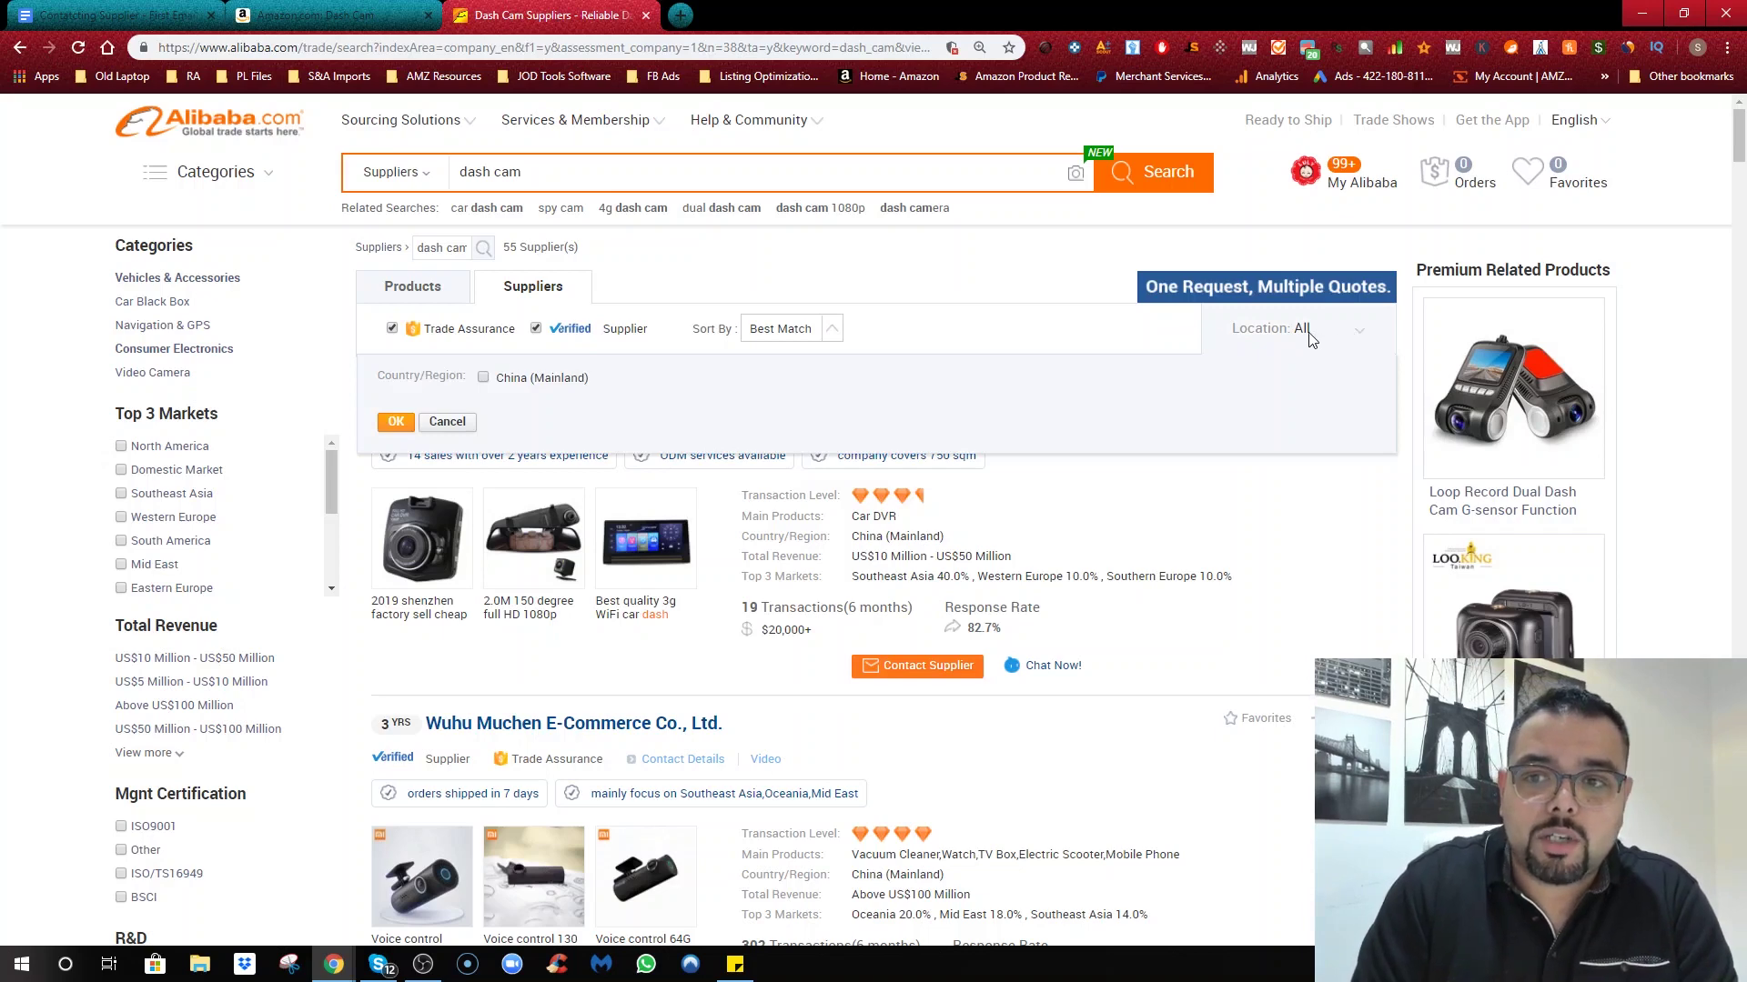
click(415, 298)
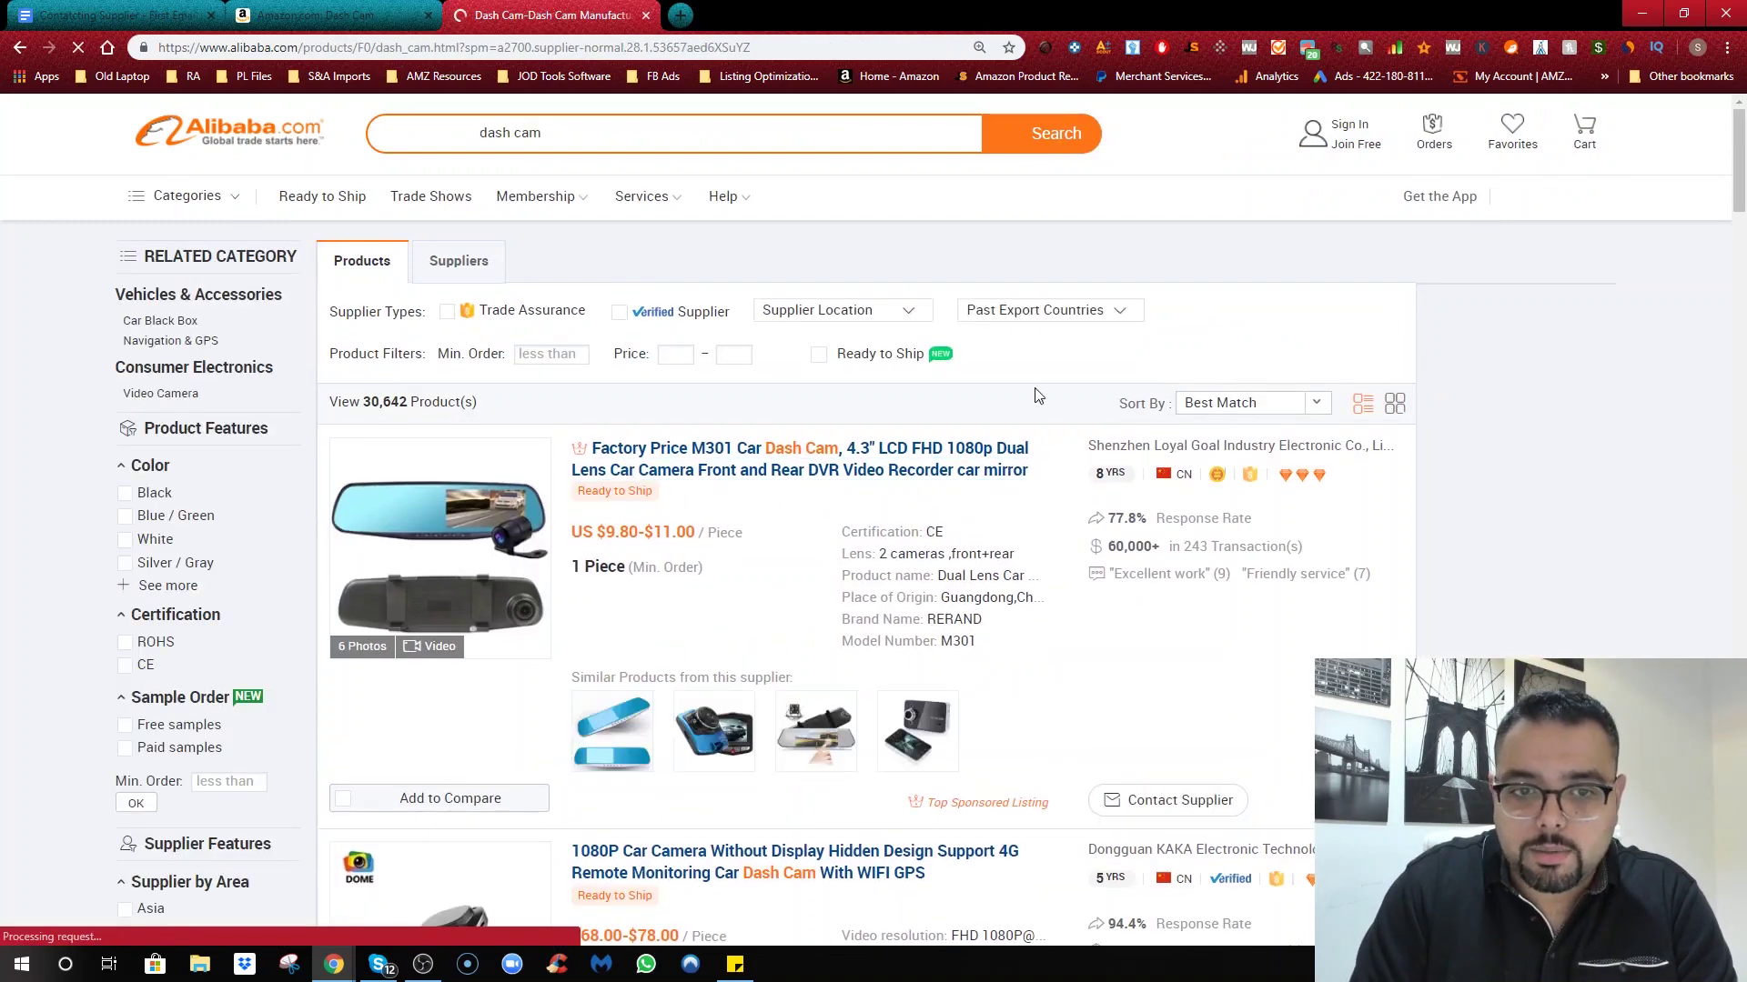
click(919, 314)
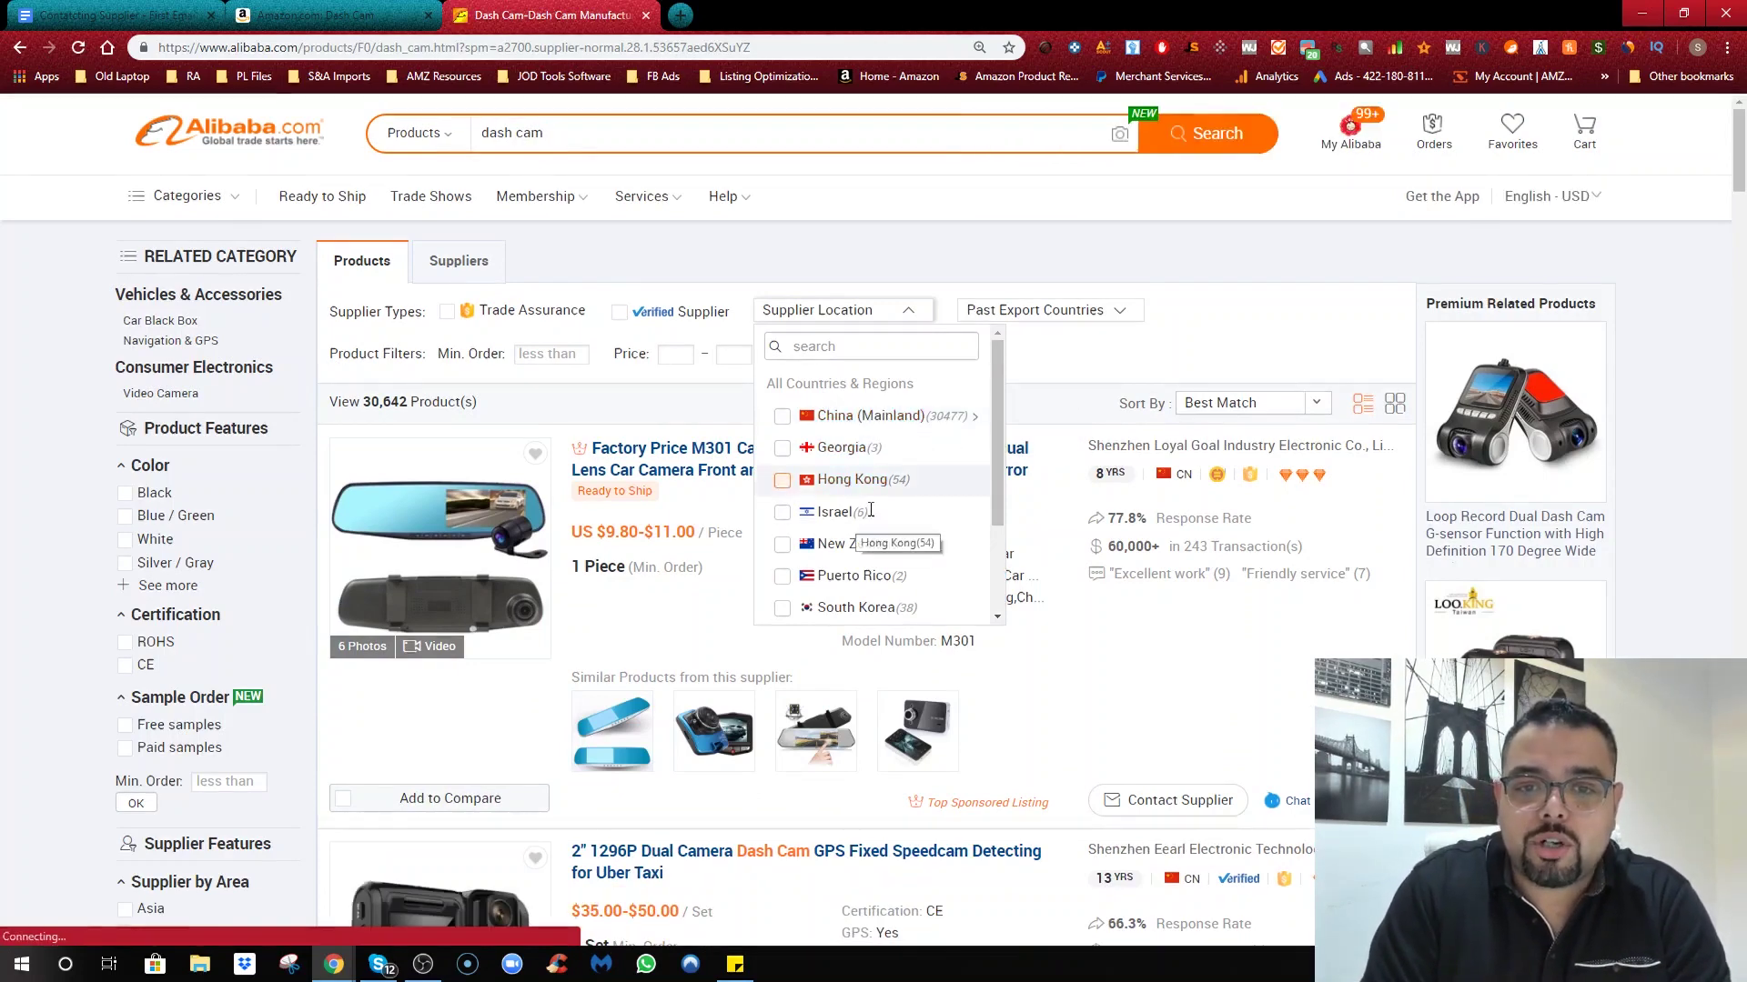
scroll(860, 500, down, 1)
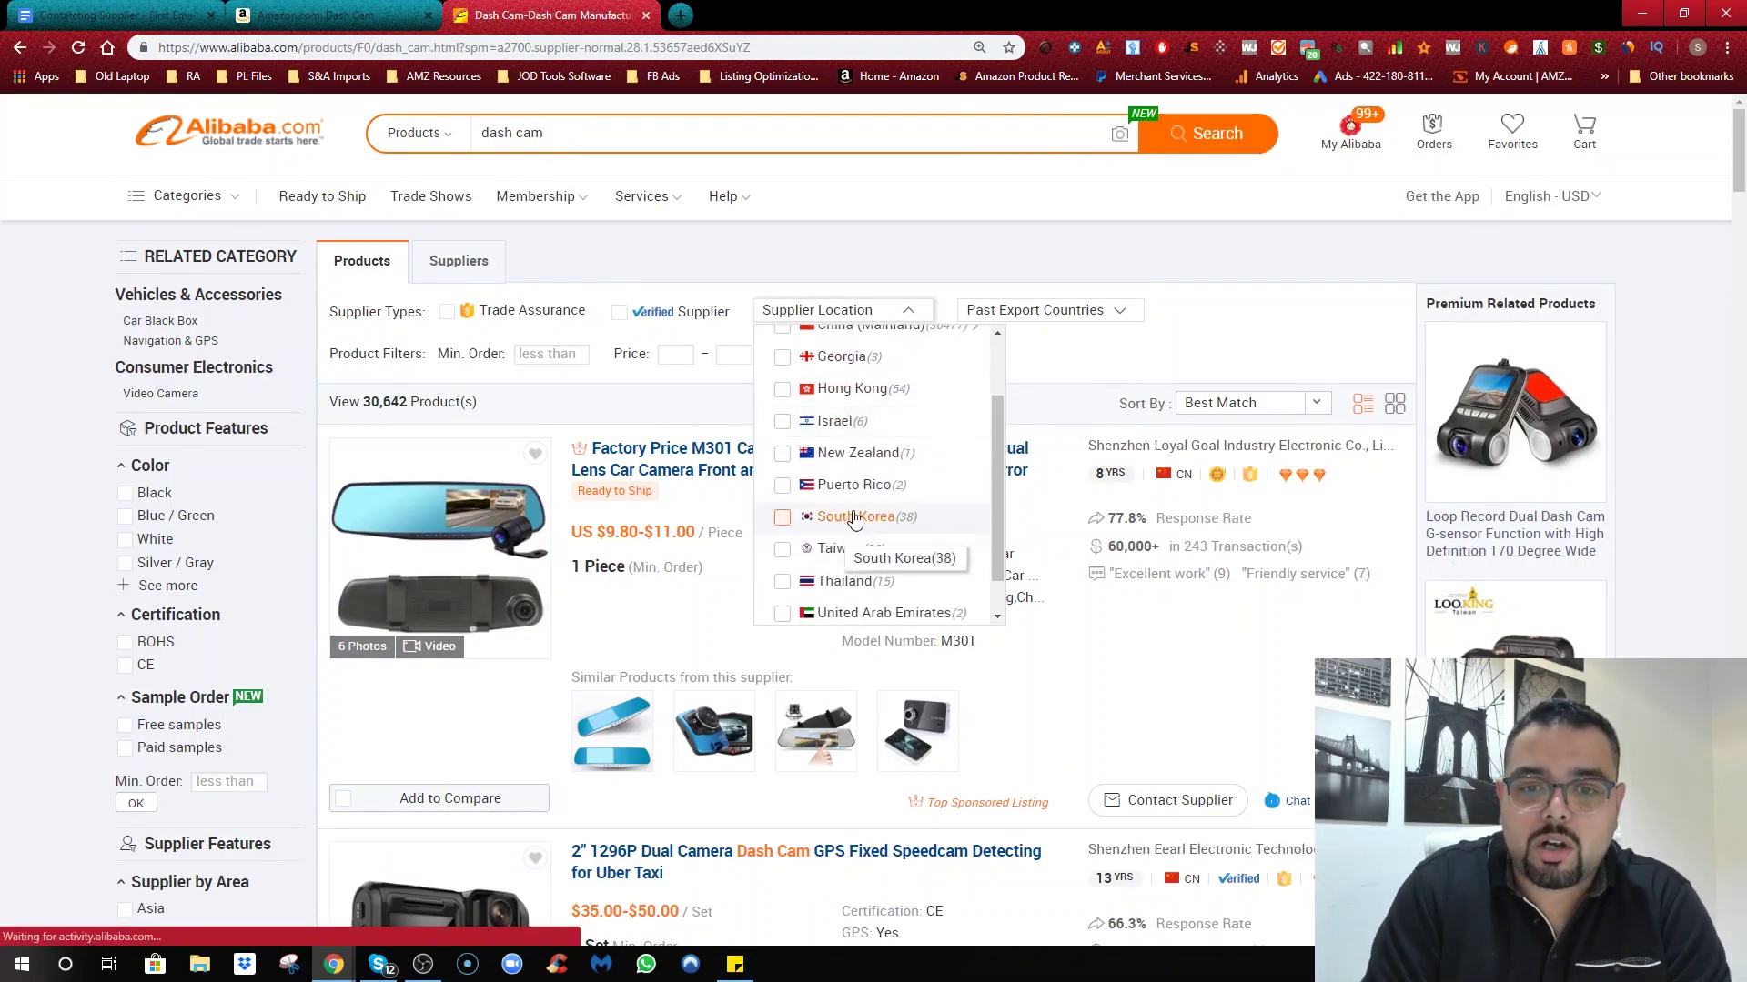
scroll(905, 532, down, 1)
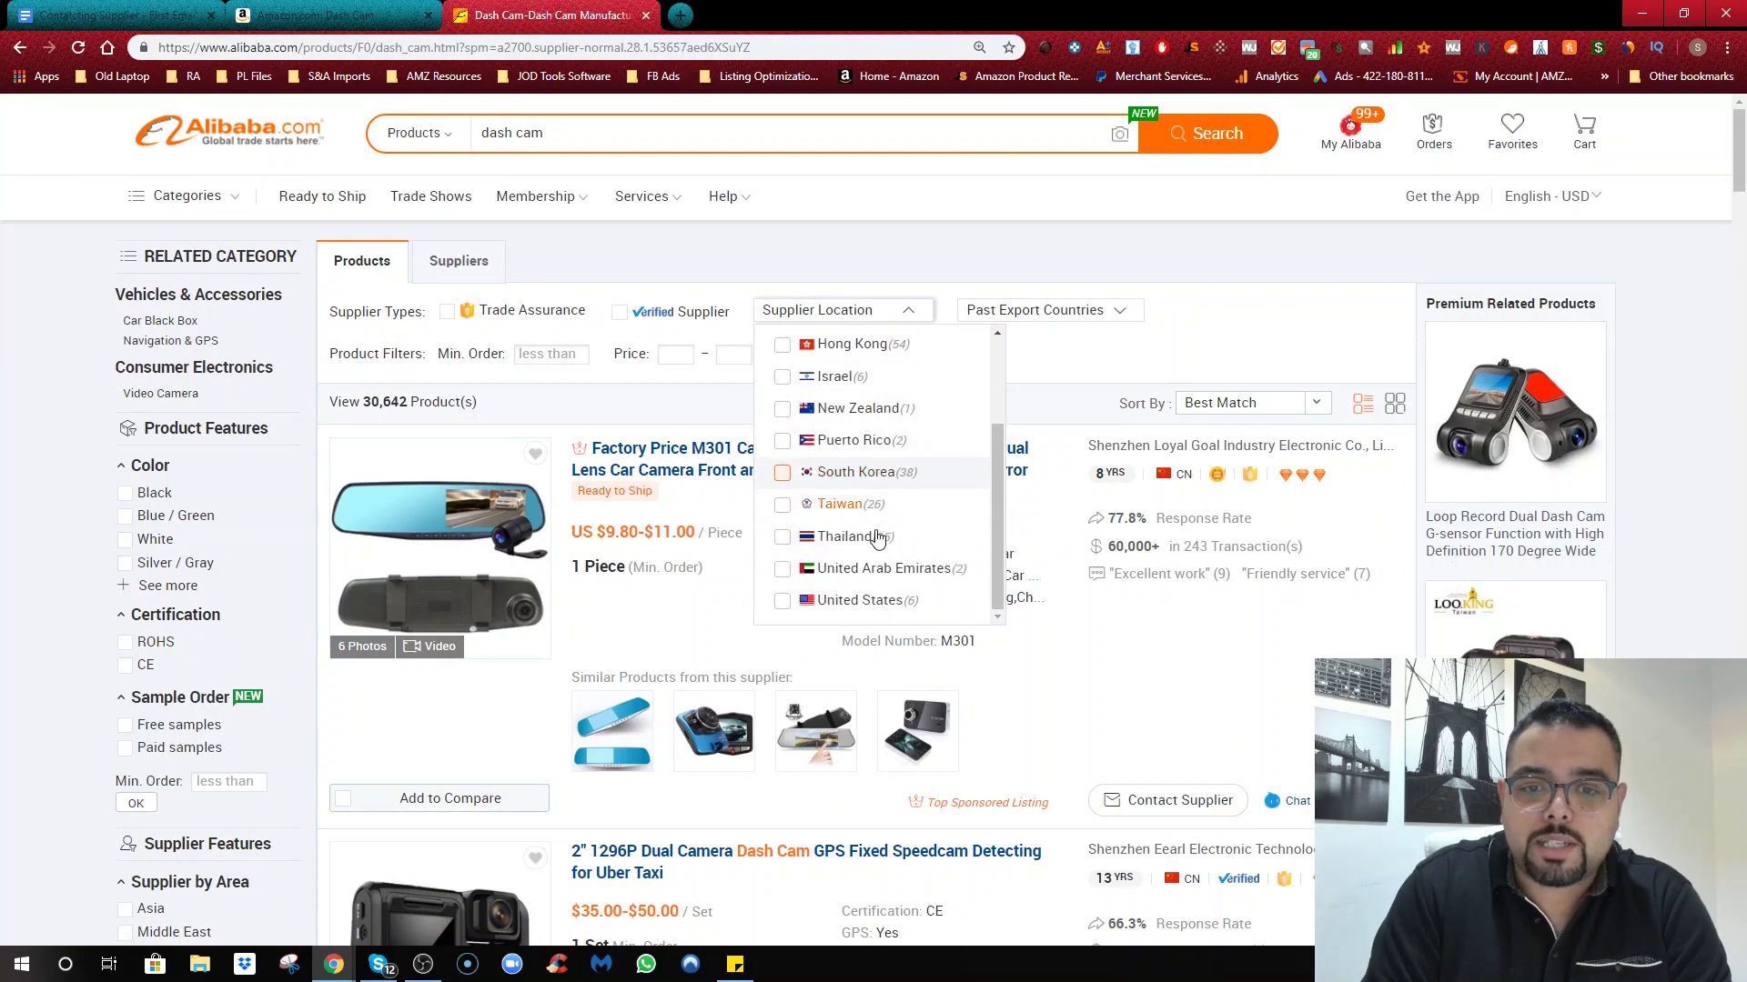
scroll(880, 546, down, 2)
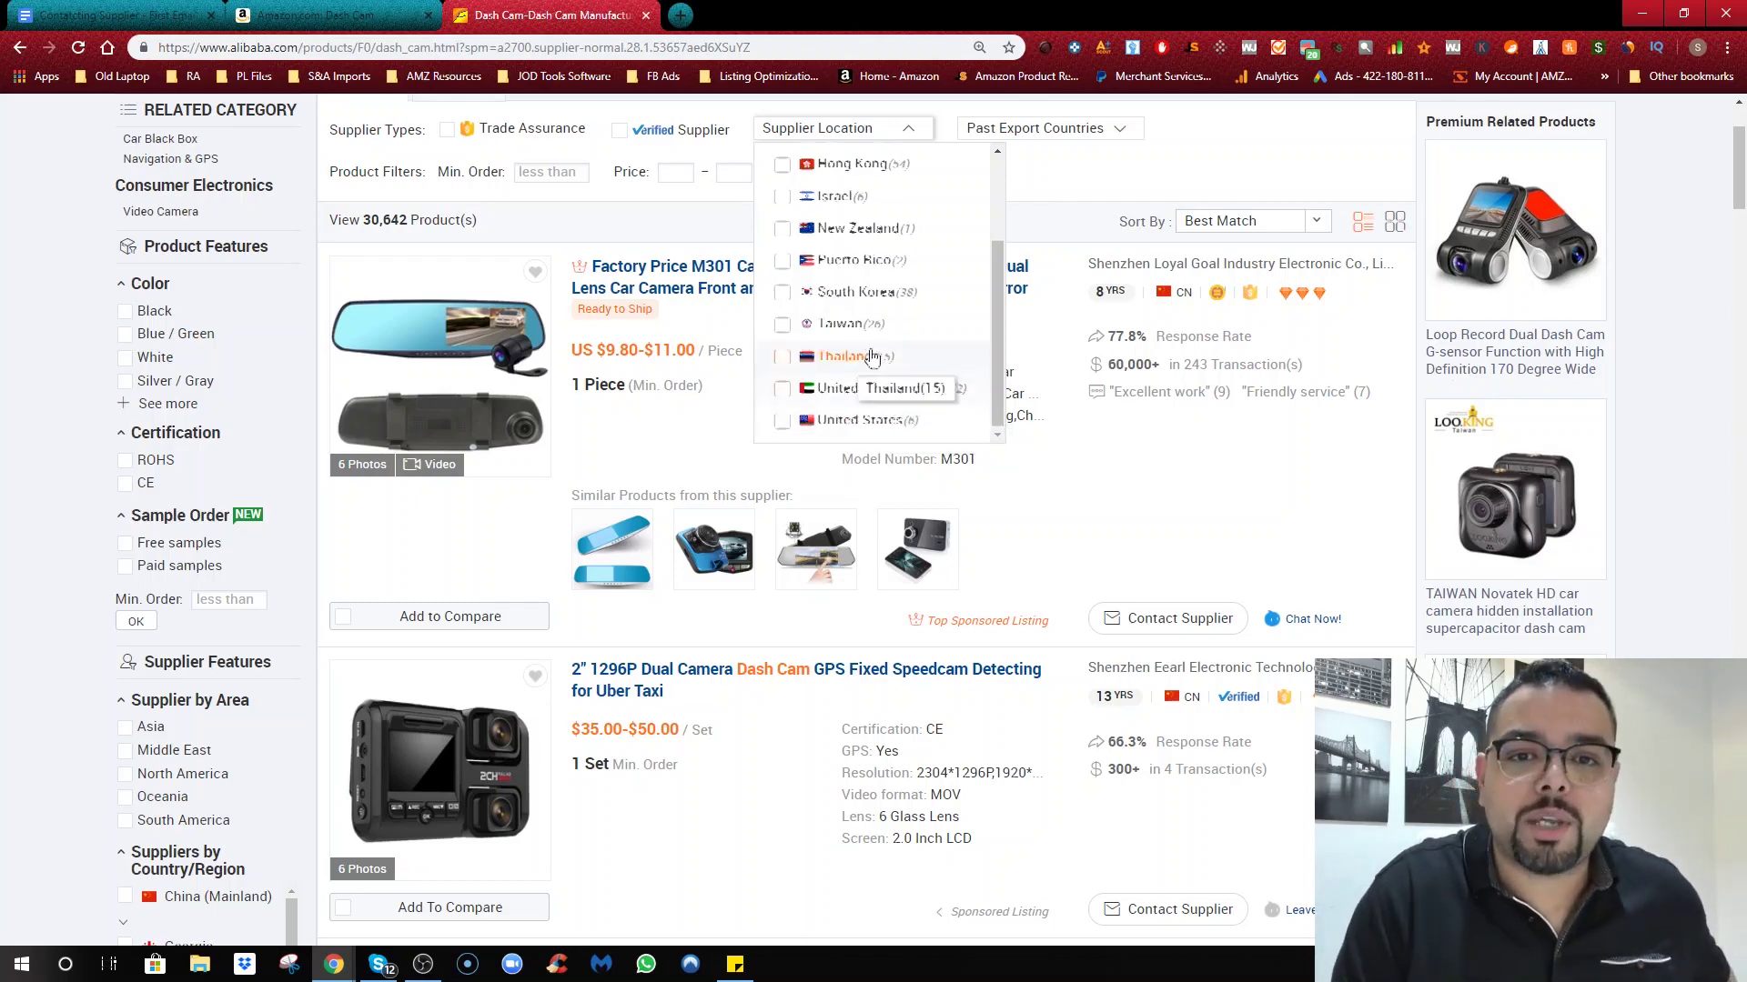
scroll(887, 364, up, 3)
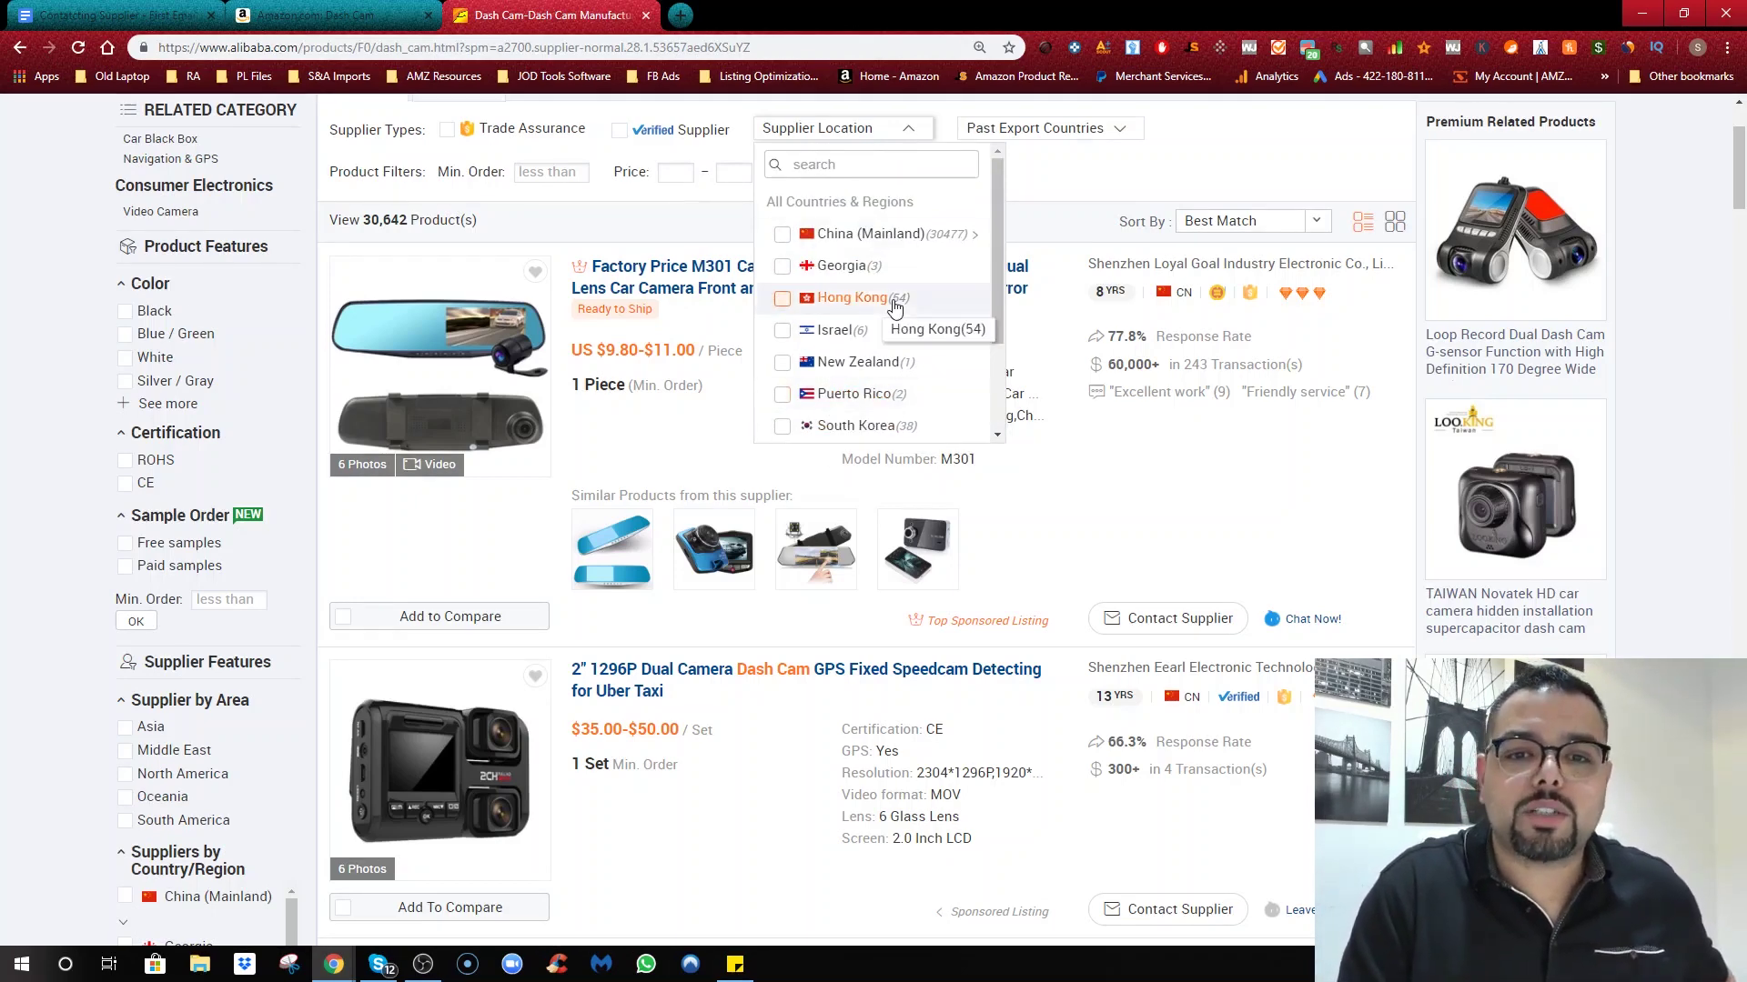
scroll(896, 307, up, 2)
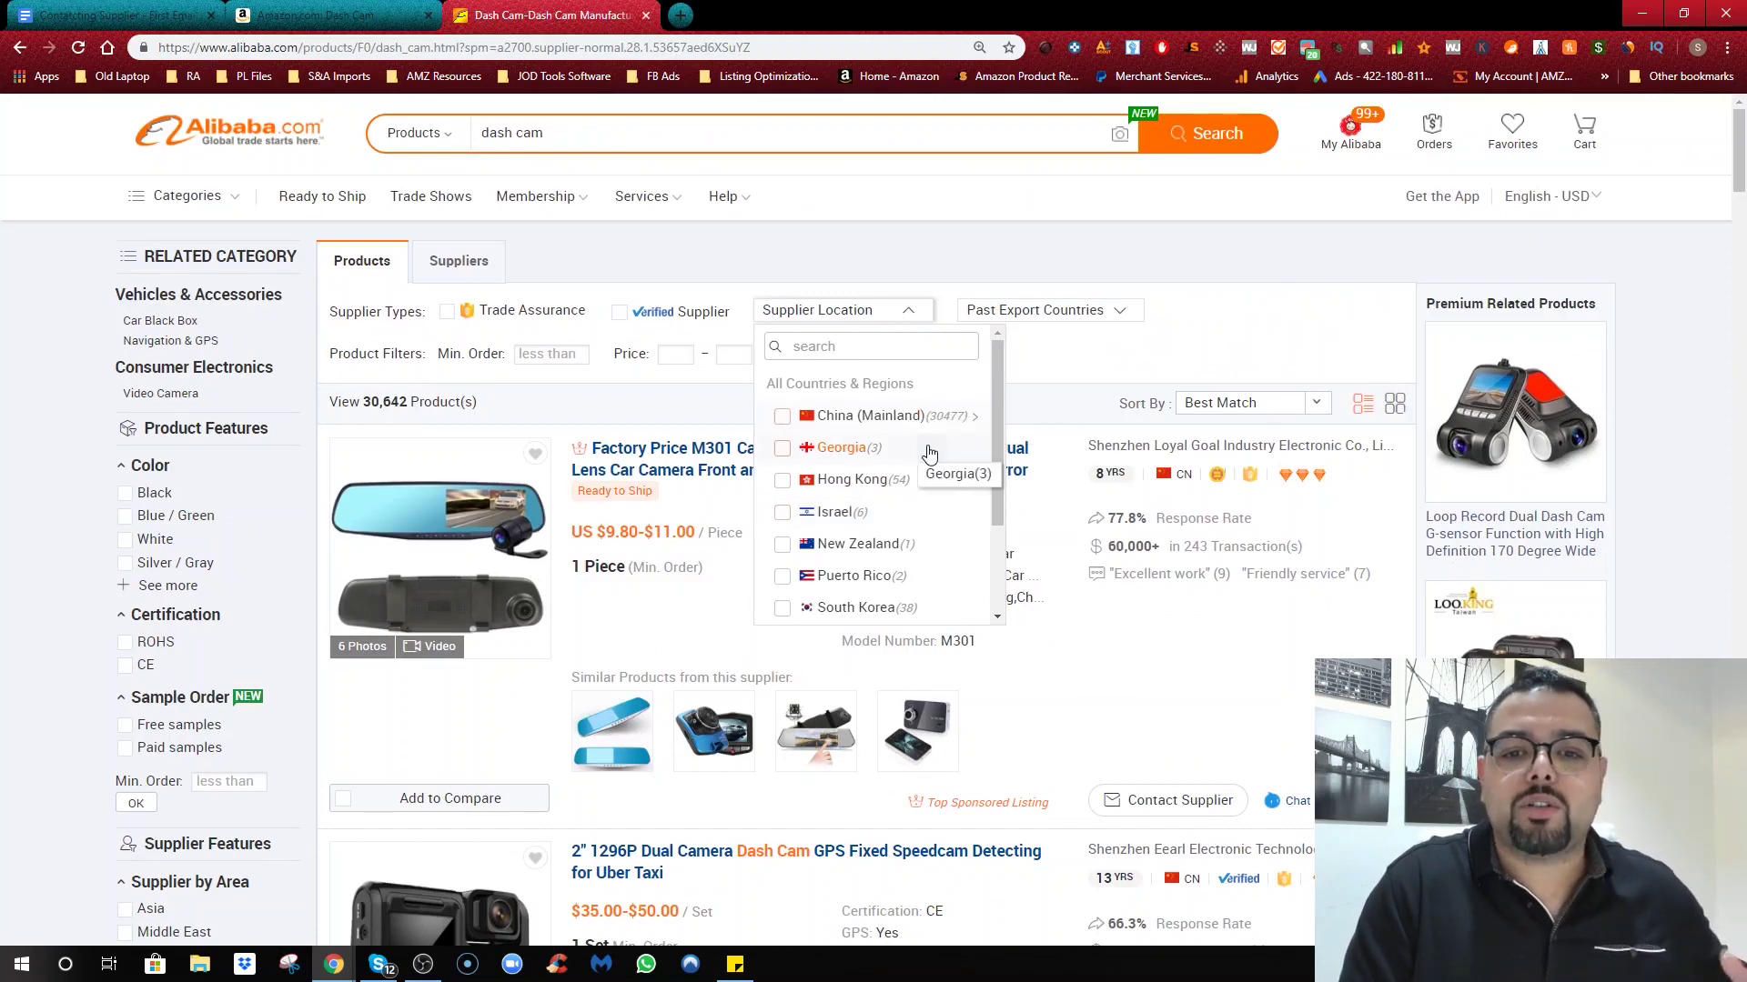
scroll(928, 452, down, 1)
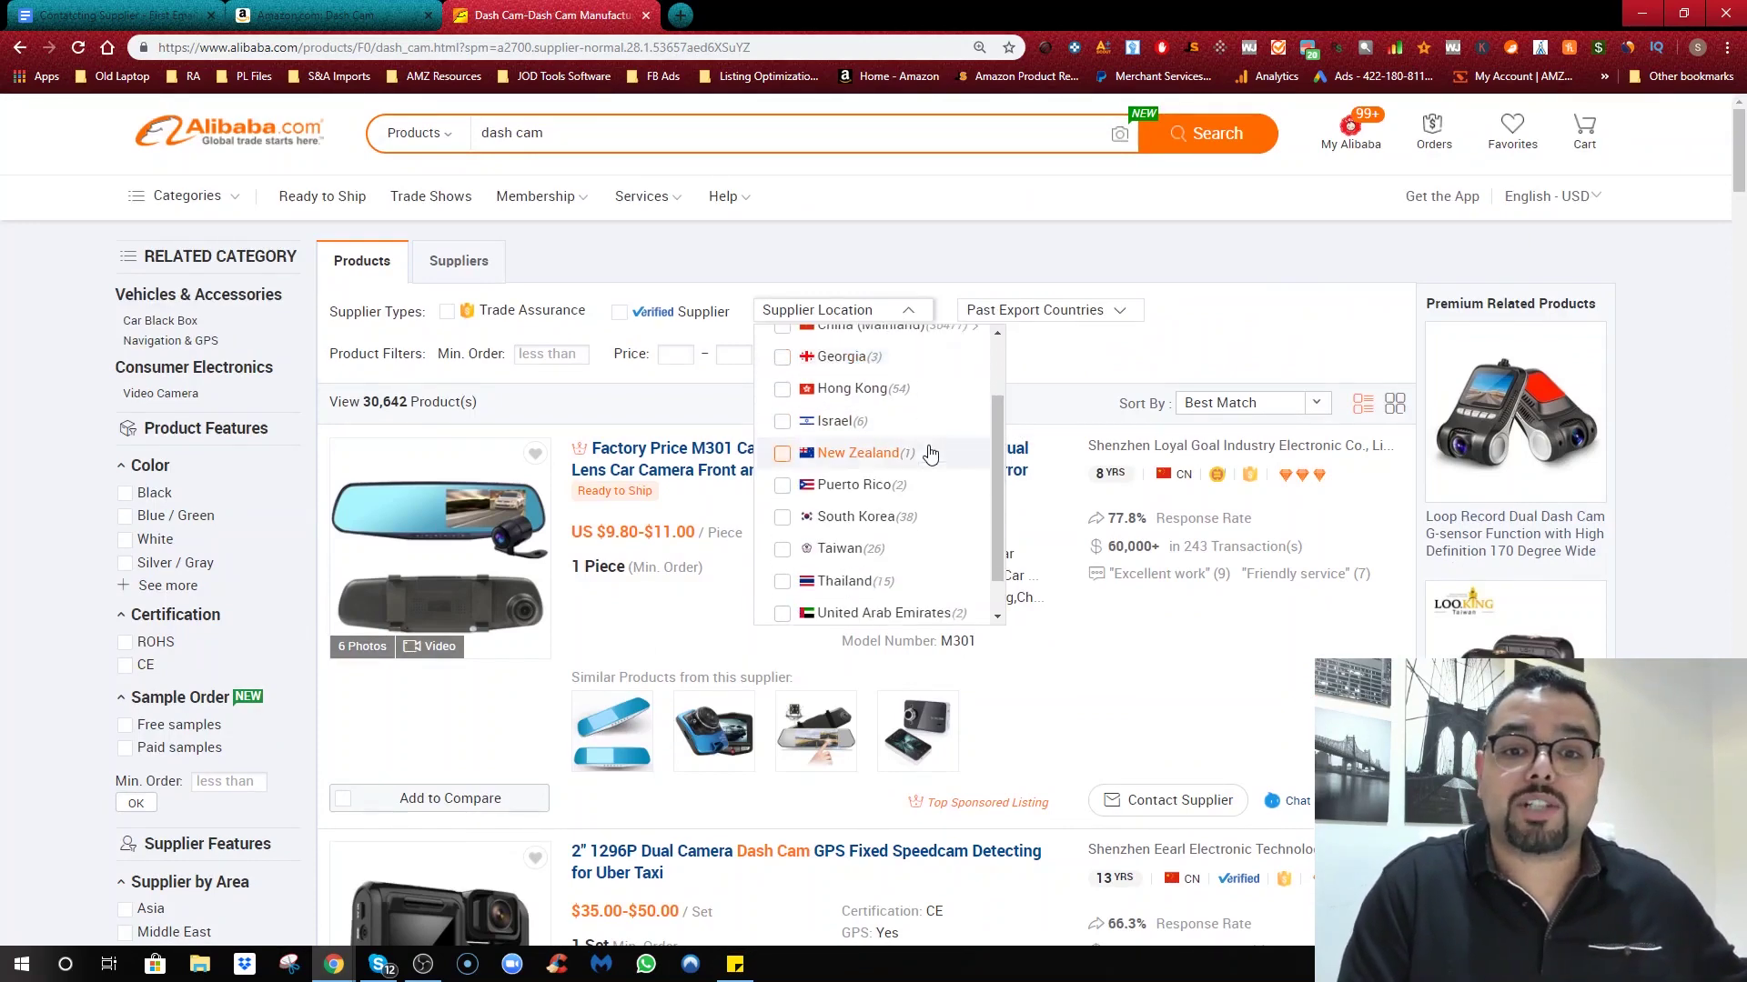
Step: Search Alibaba's products for "plastic bag" using the suggested search term
triple_click(543, 133)
text(plastic)
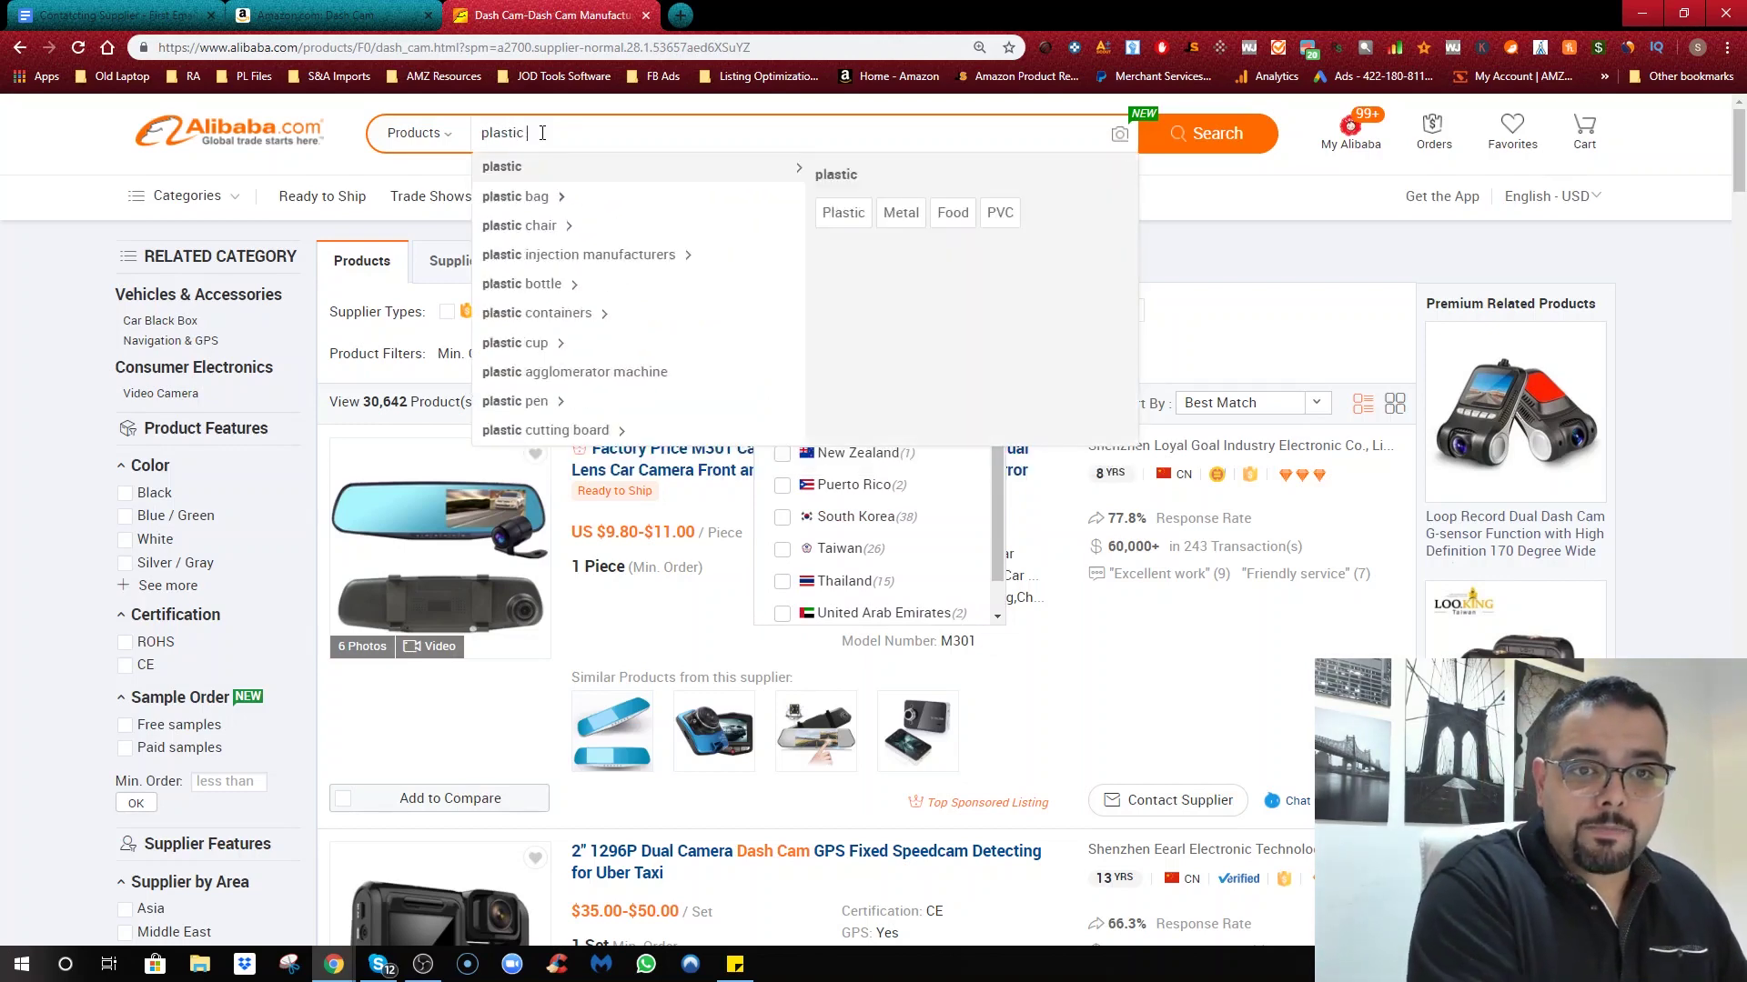
click(519, 197)
mouse_move(523, 202)
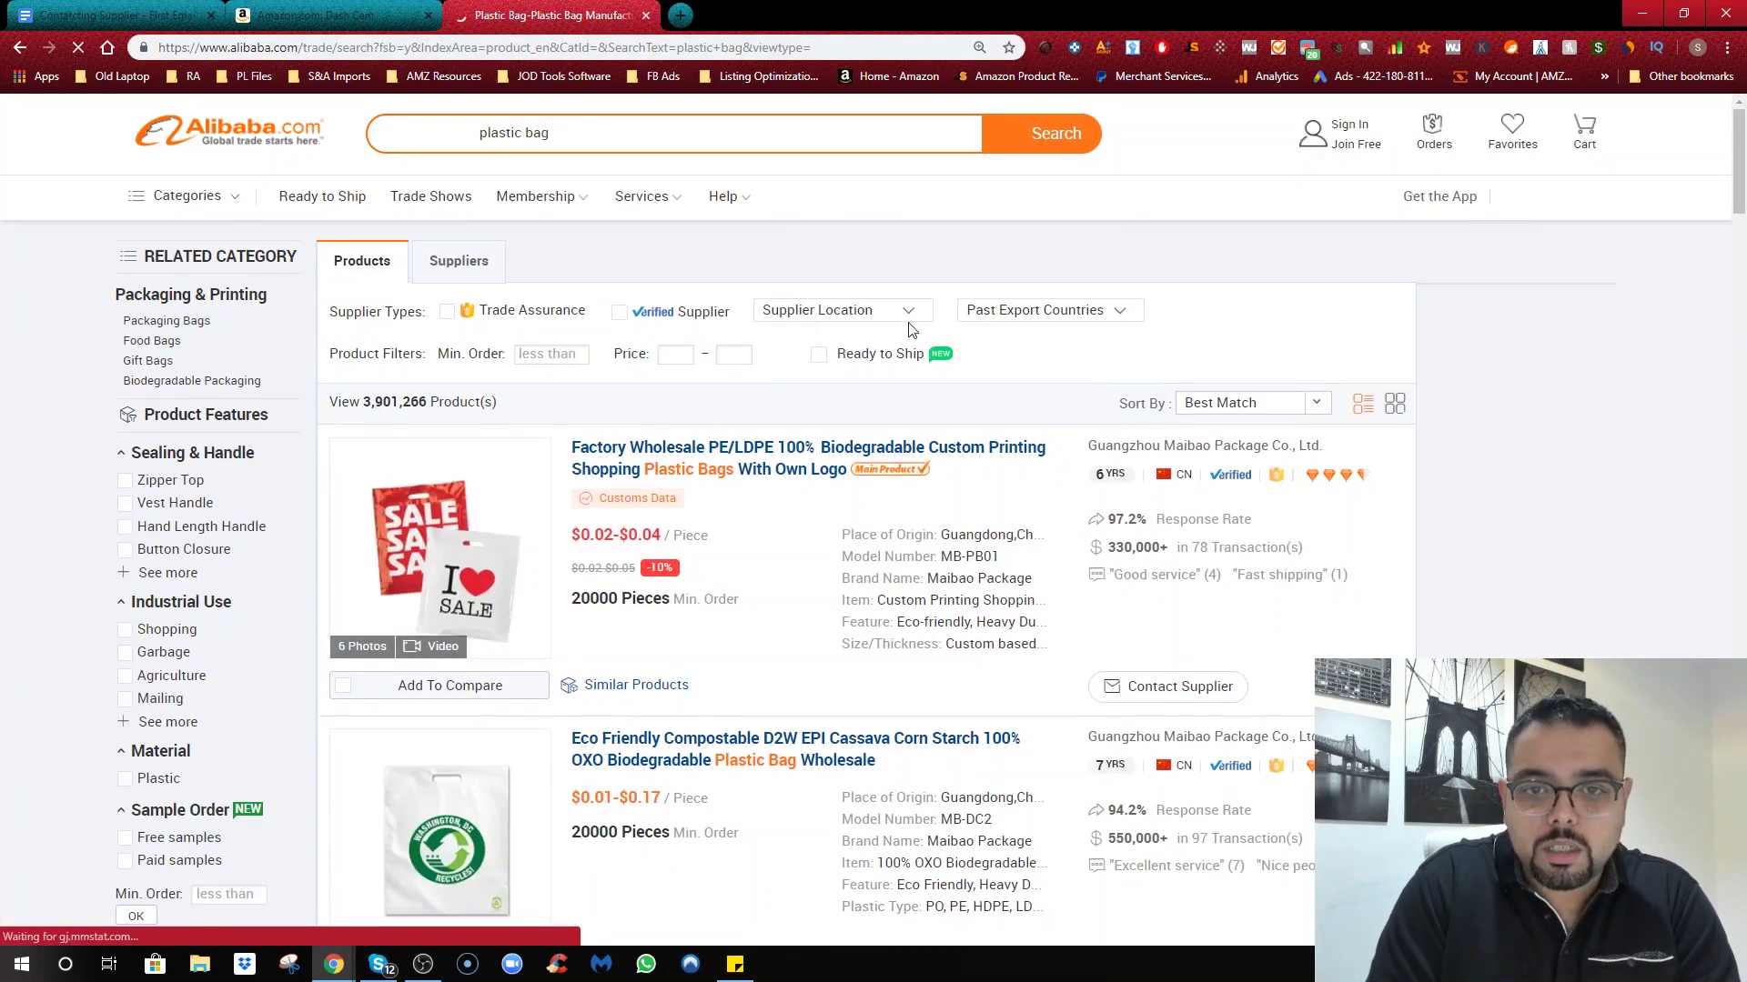
Step: Review the supplier locations offered for plastic bags and filter the results to India
click(907, 318)
scroll(896, 428, down, 3)
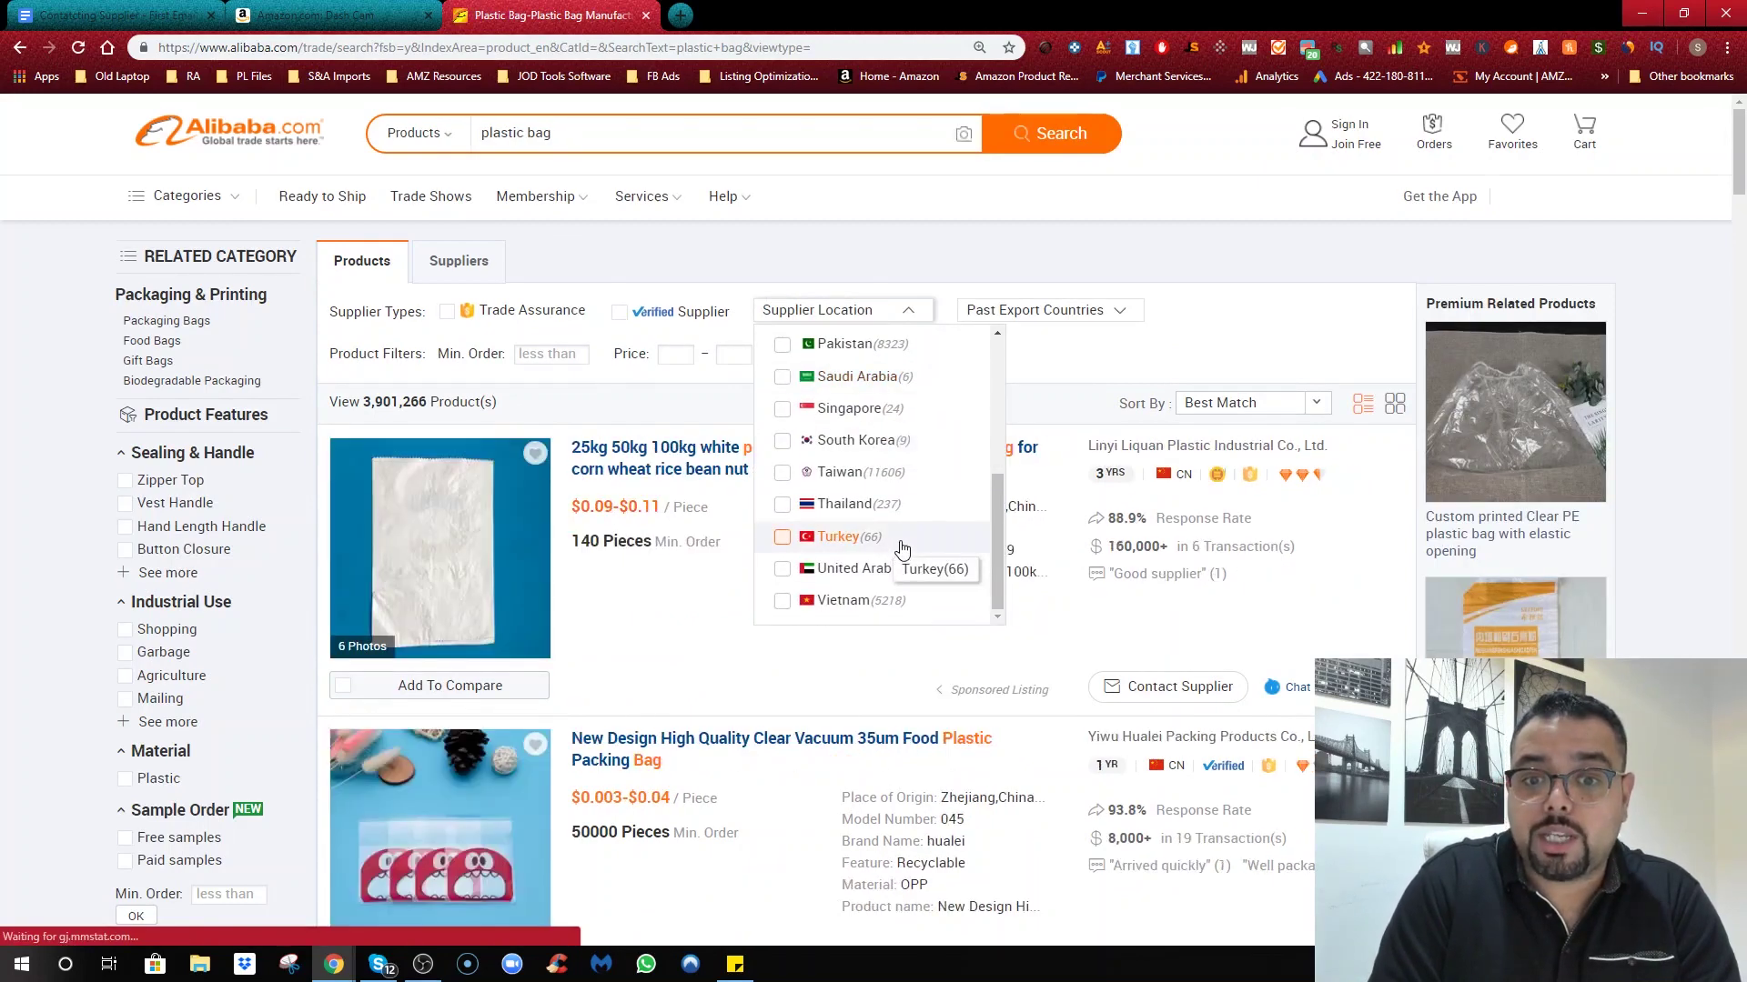
scroll(896, 555, down, 1)
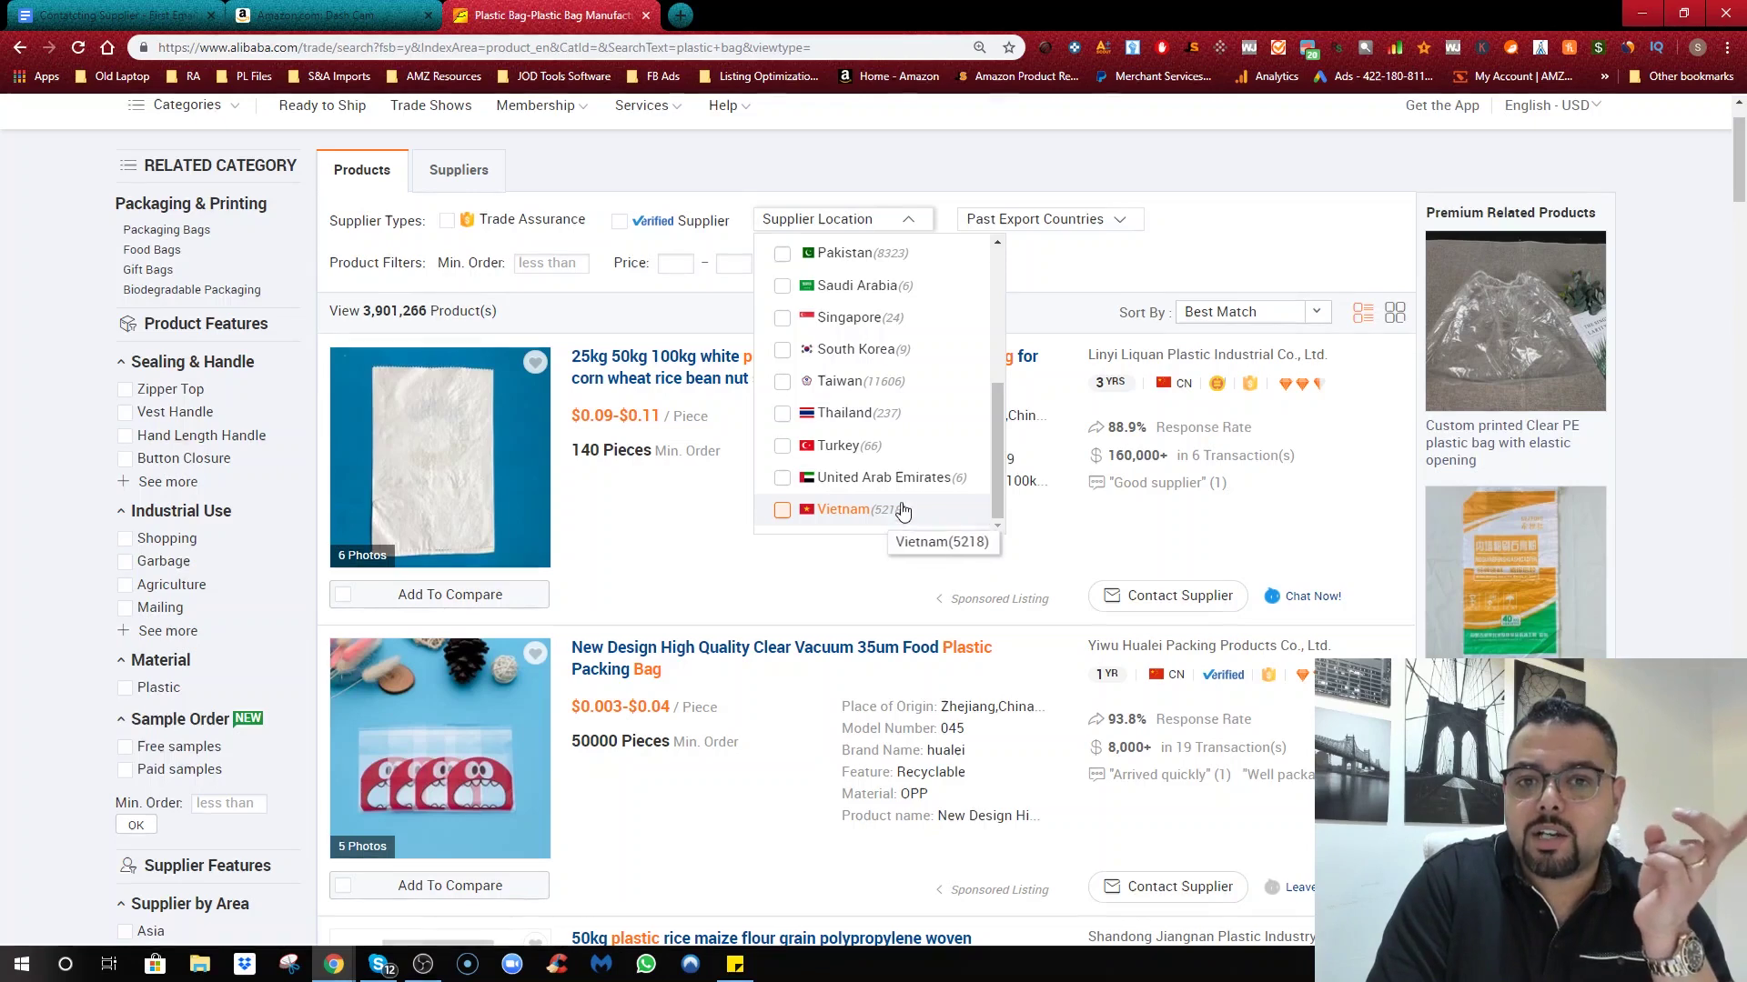
scroll(899, 514, up, 1)
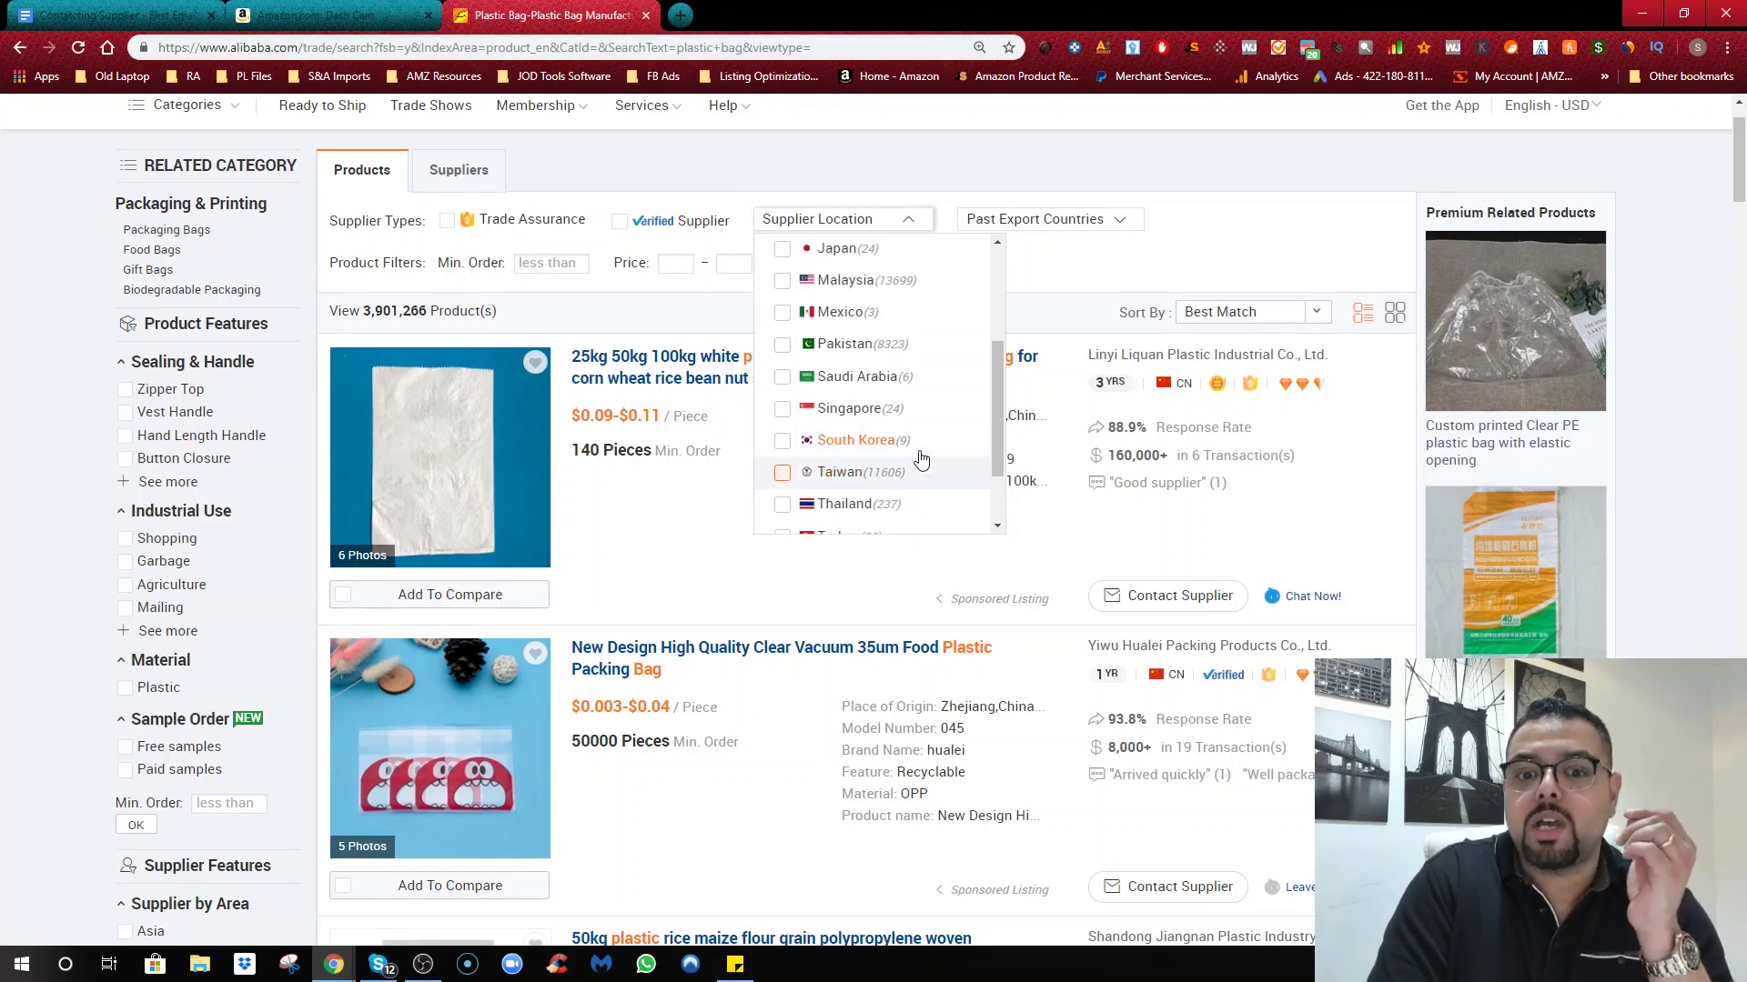
scroll(921, 452, up, 2)
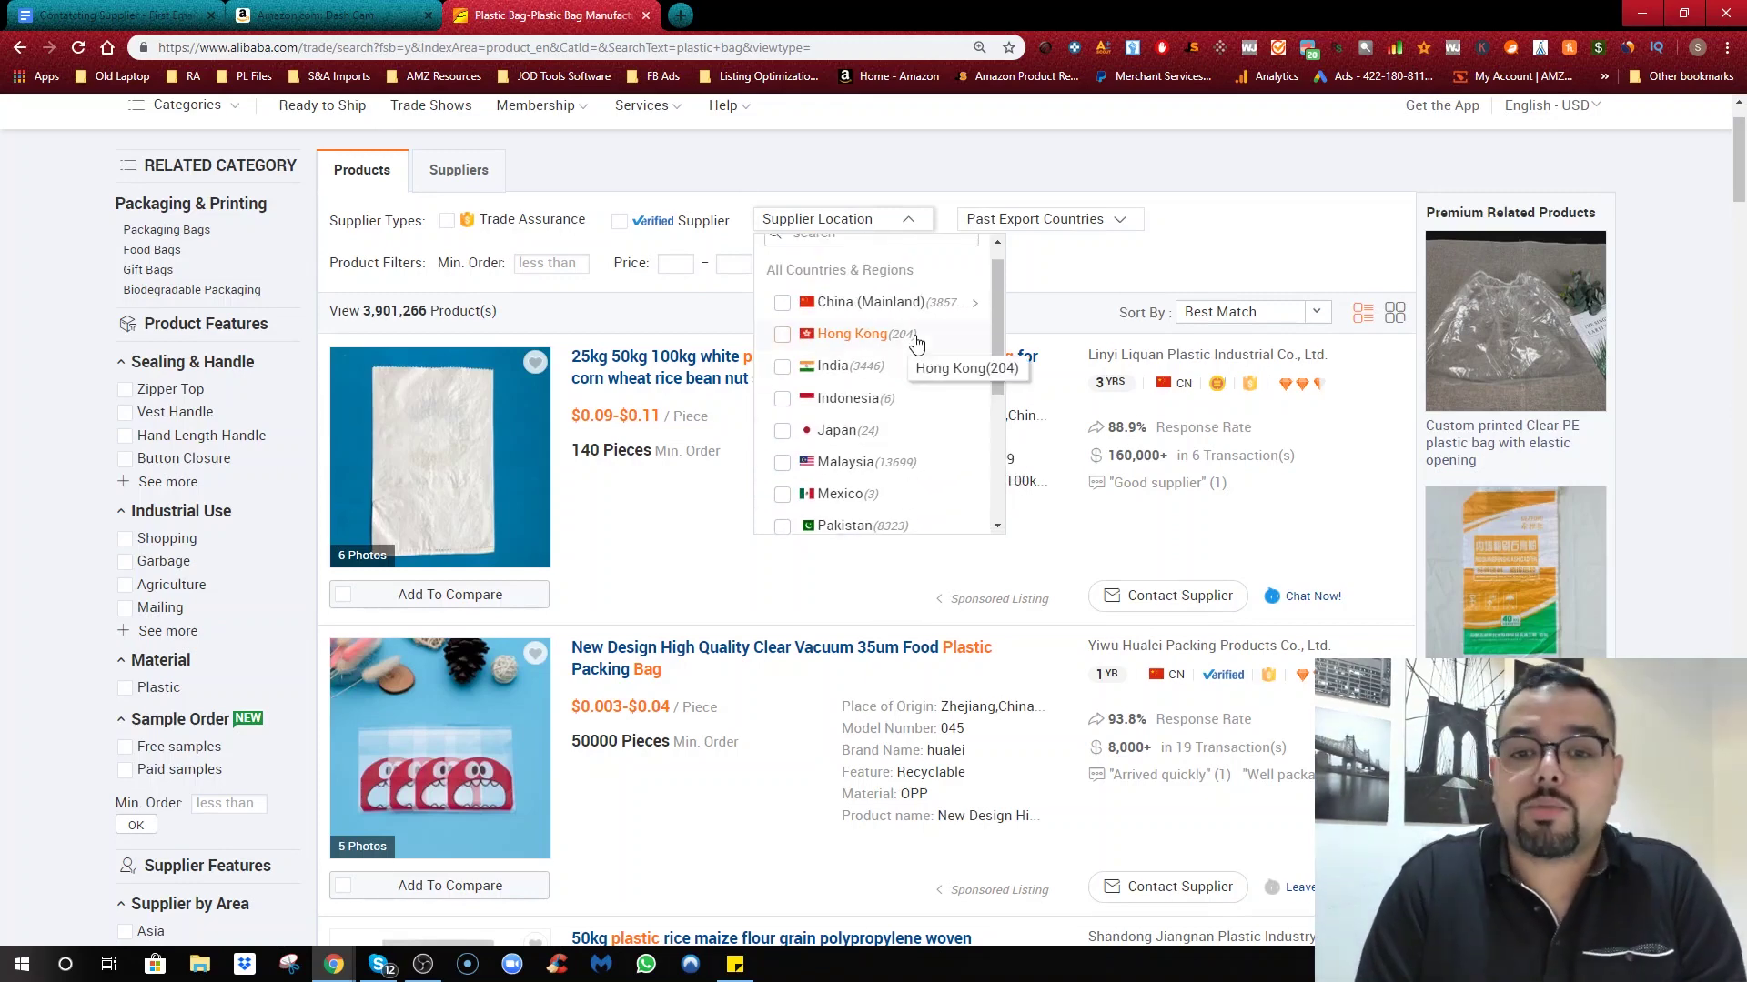
click(882, 380)
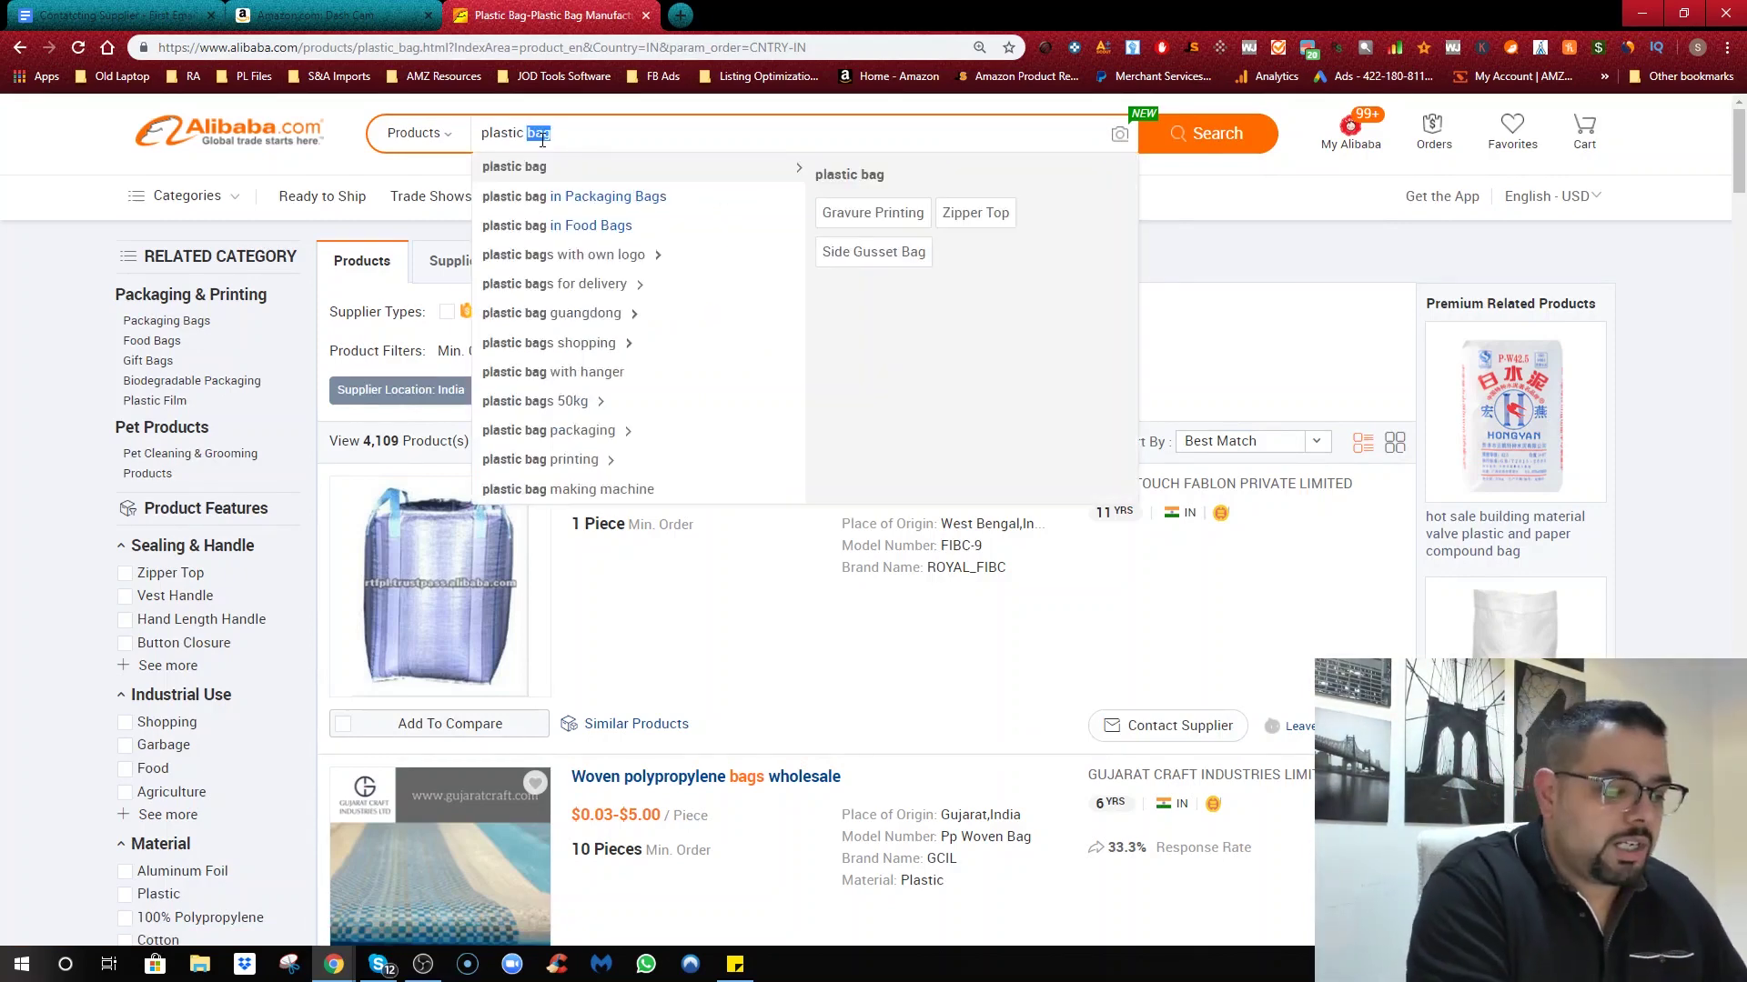
Step: Replace the plastic bag search with "dash cam" and show the matching suppliers
key(BackSpace)
key(BackSpace)
key(BackSpace)
key(BackSpace)
key(BackSpace)
key(BackSpace)
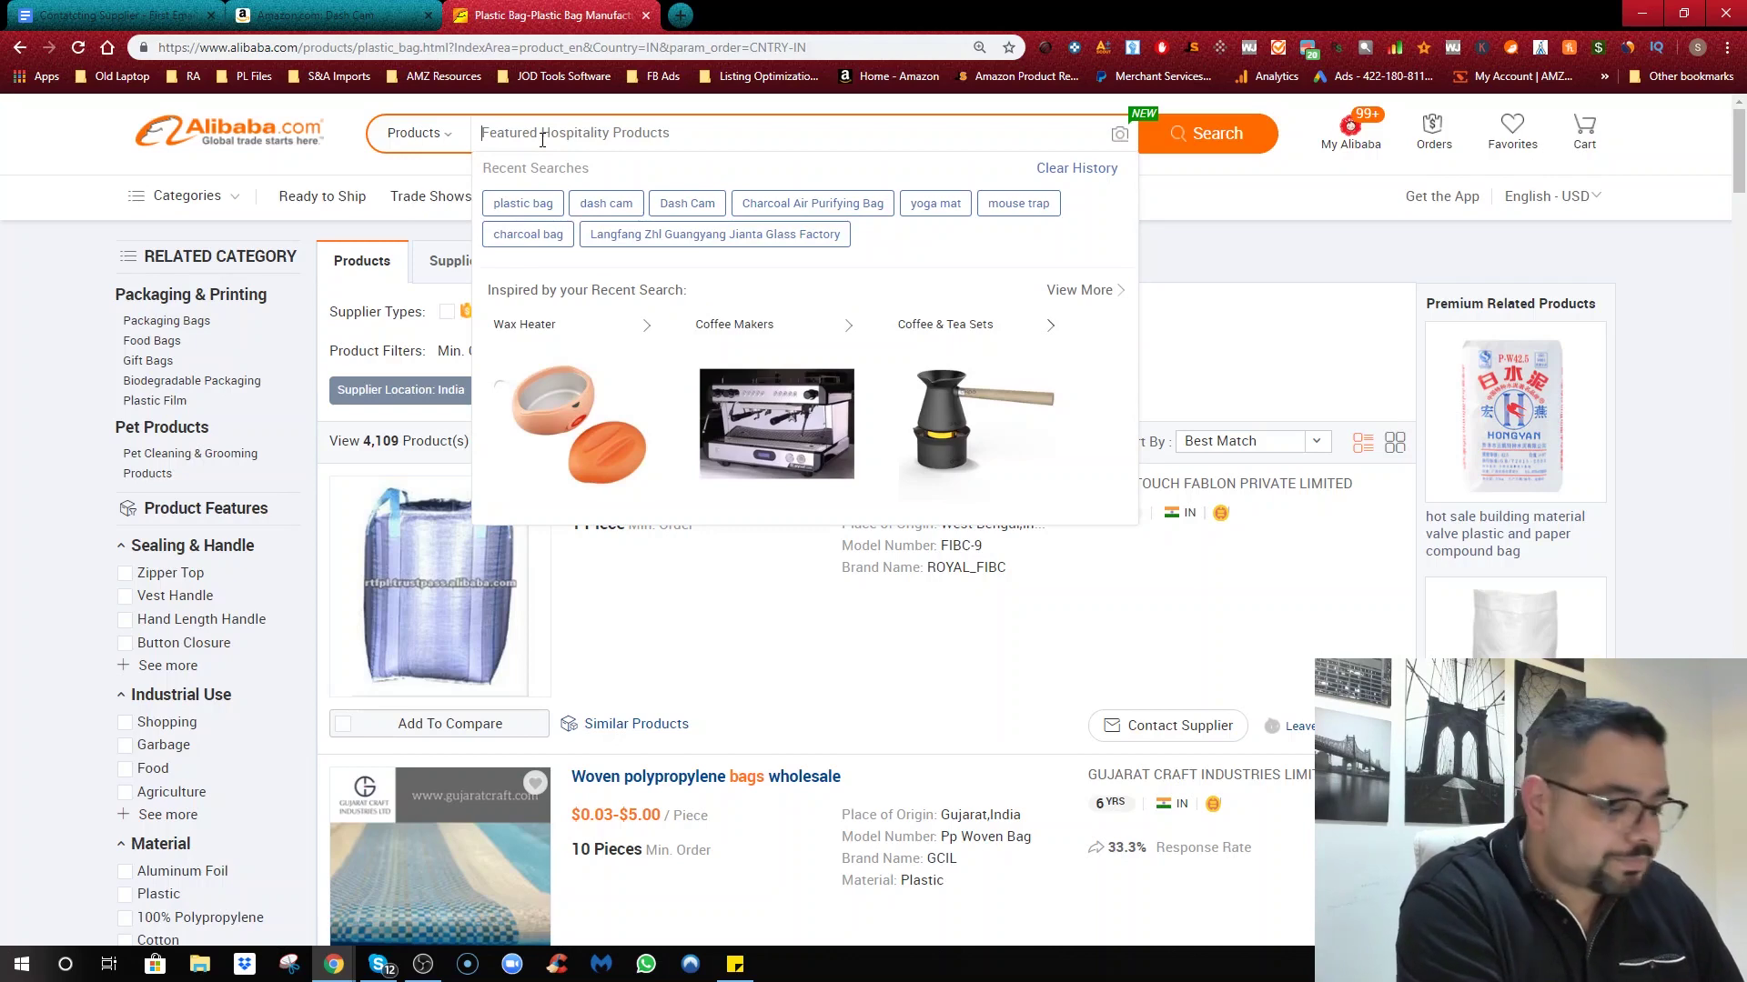
text(dash cam)
key(Return)
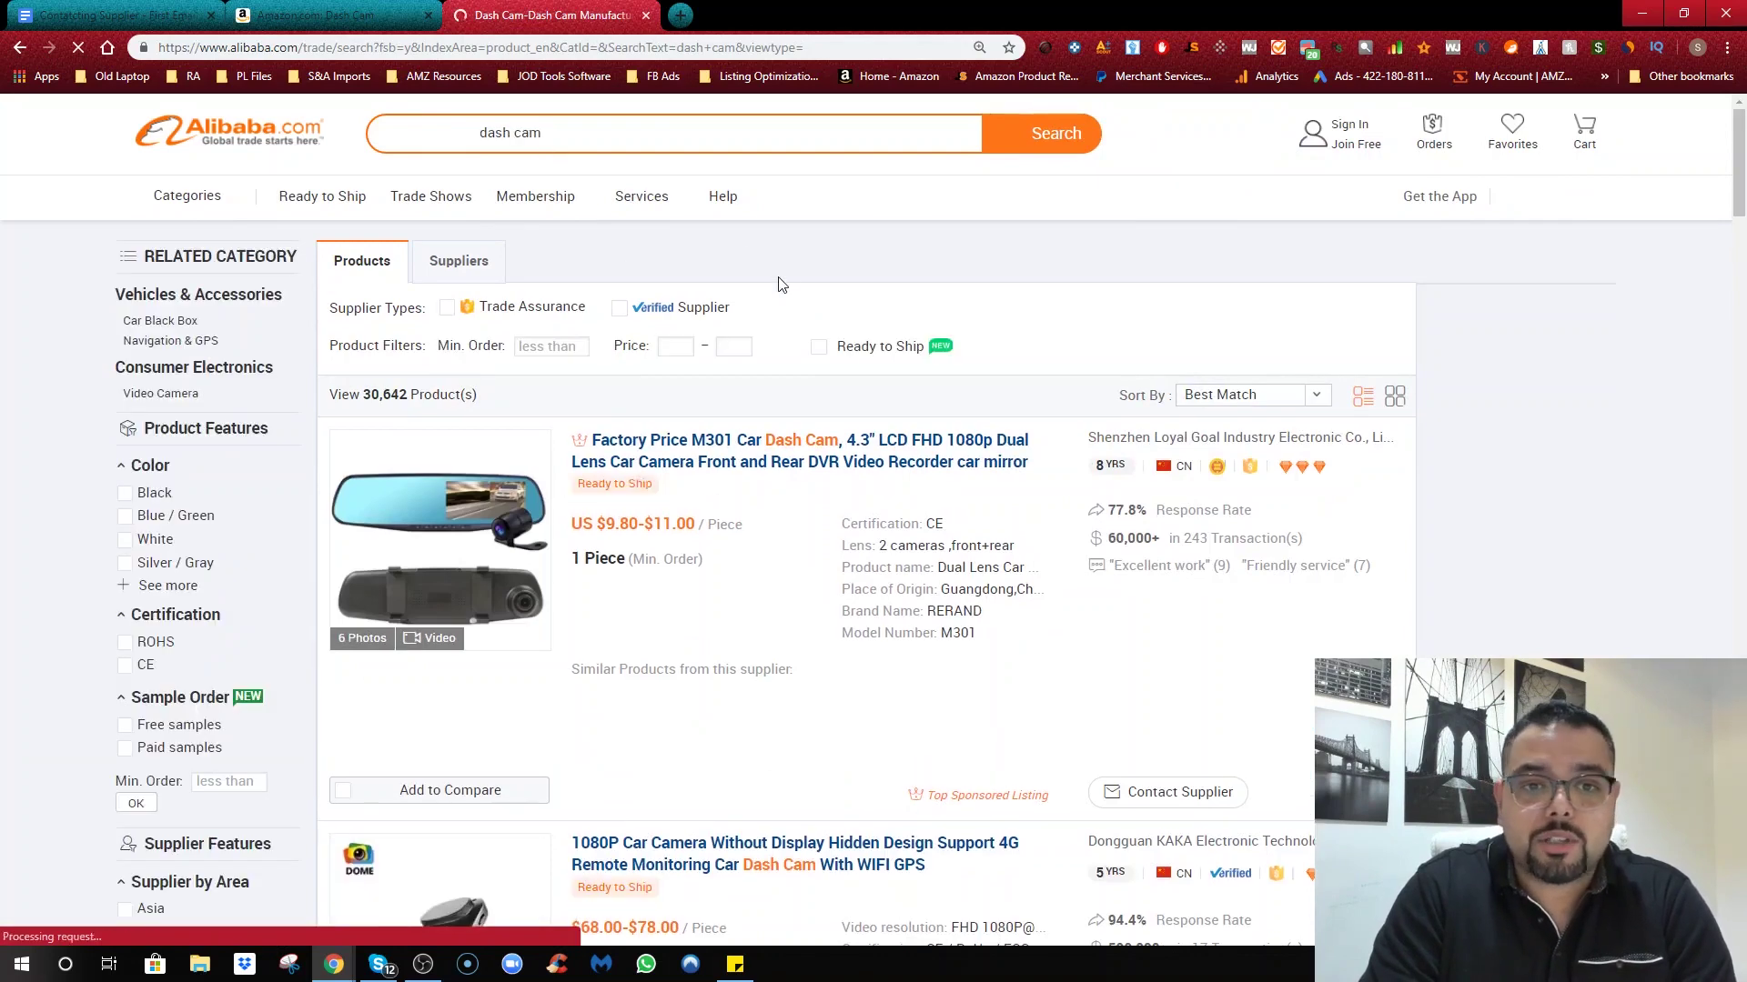
click(468, 271)
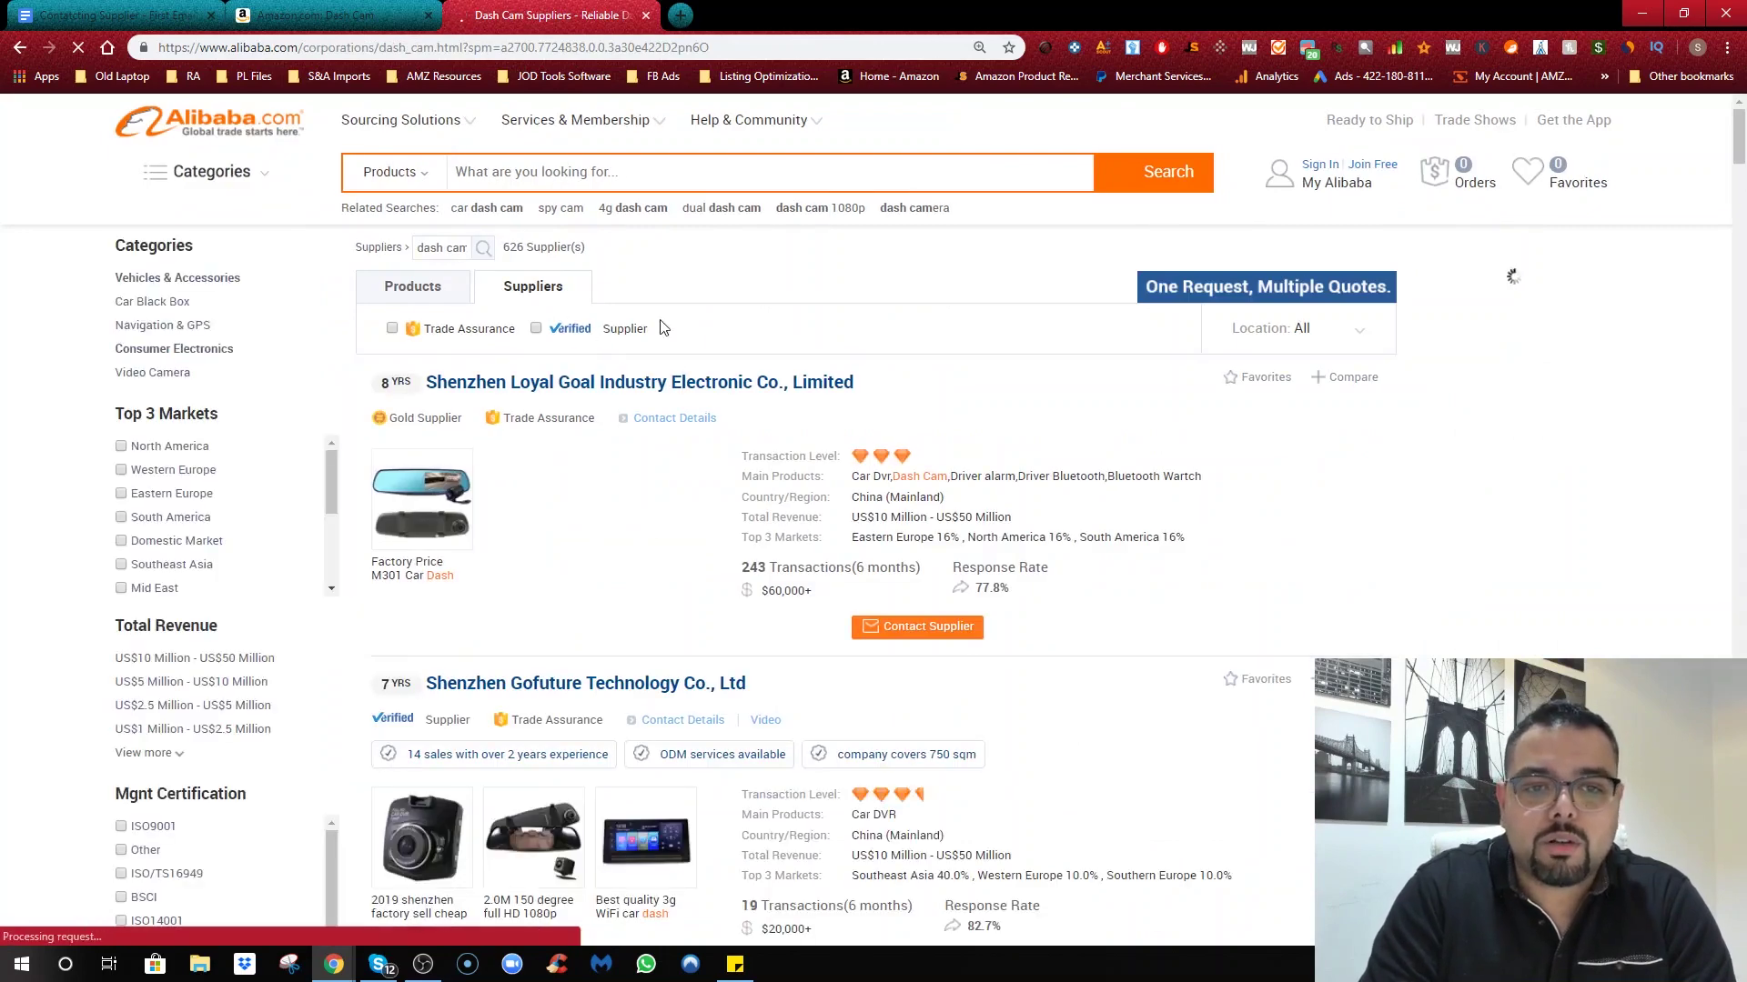
Step: Open the contact forms of Shenzhen Loyal Goal, Shenzhen Gofuture and Yiwu Power Tiger in separate tabs and show the first form
right_click(898, 636)
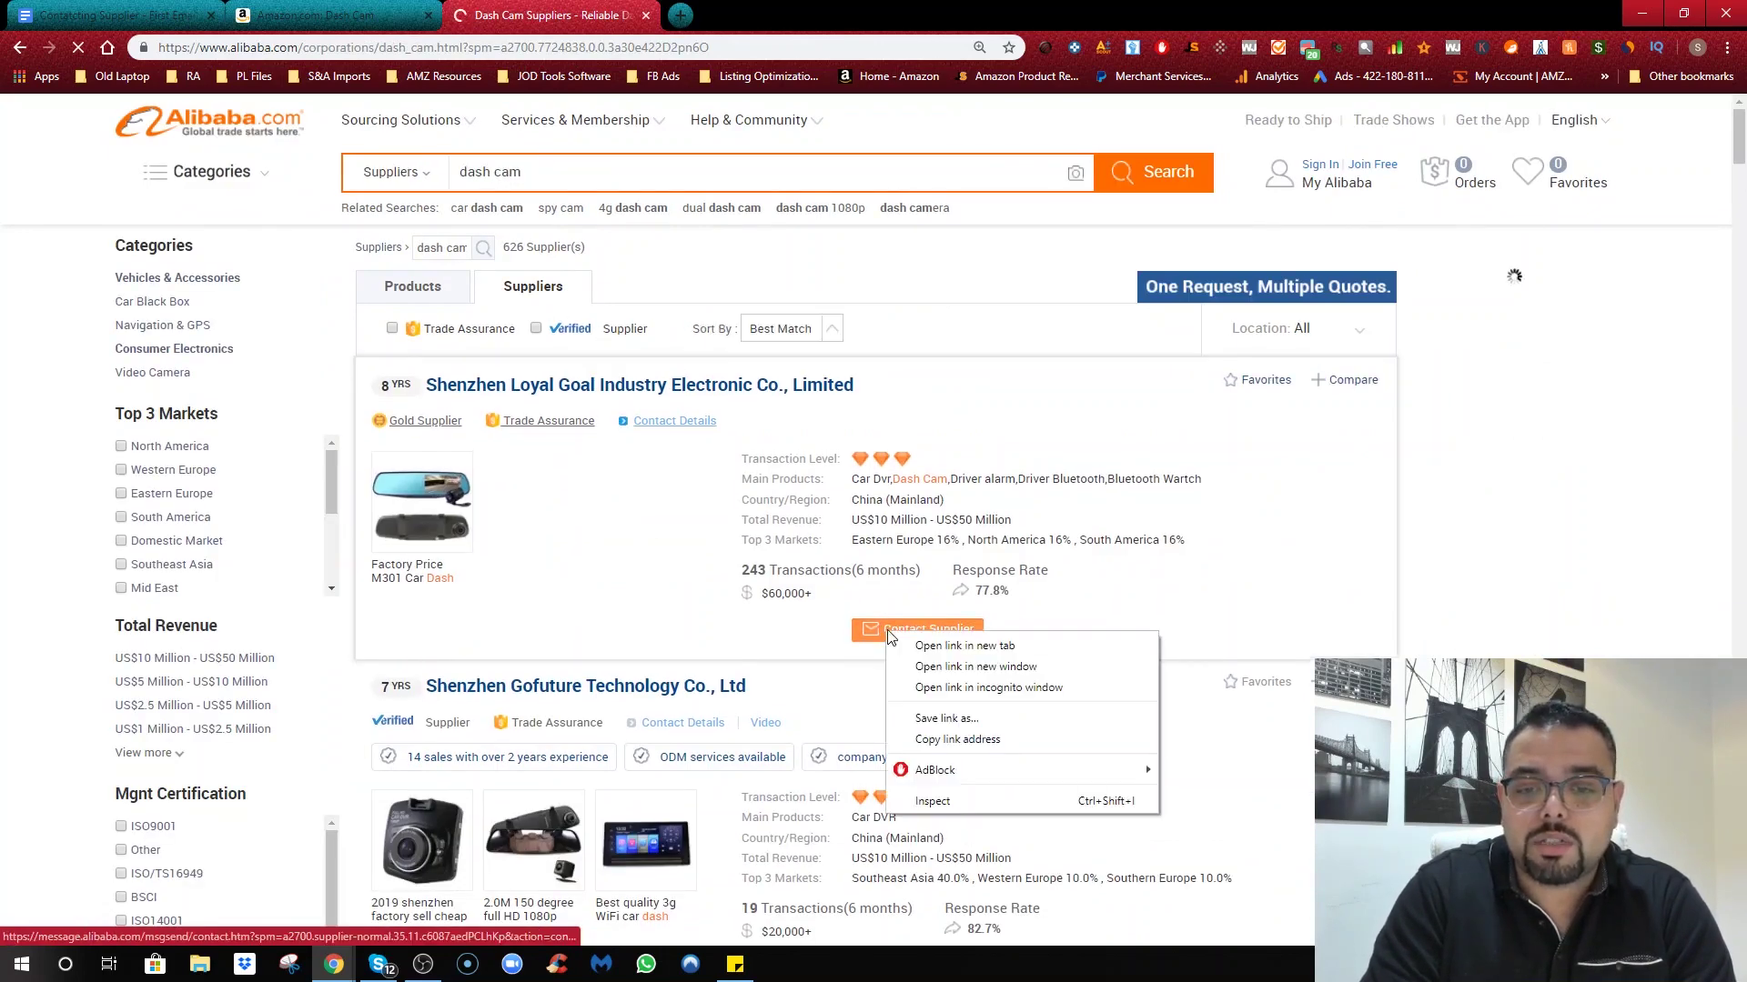
click(901, 644)
scroll(830, 593, down, 7)
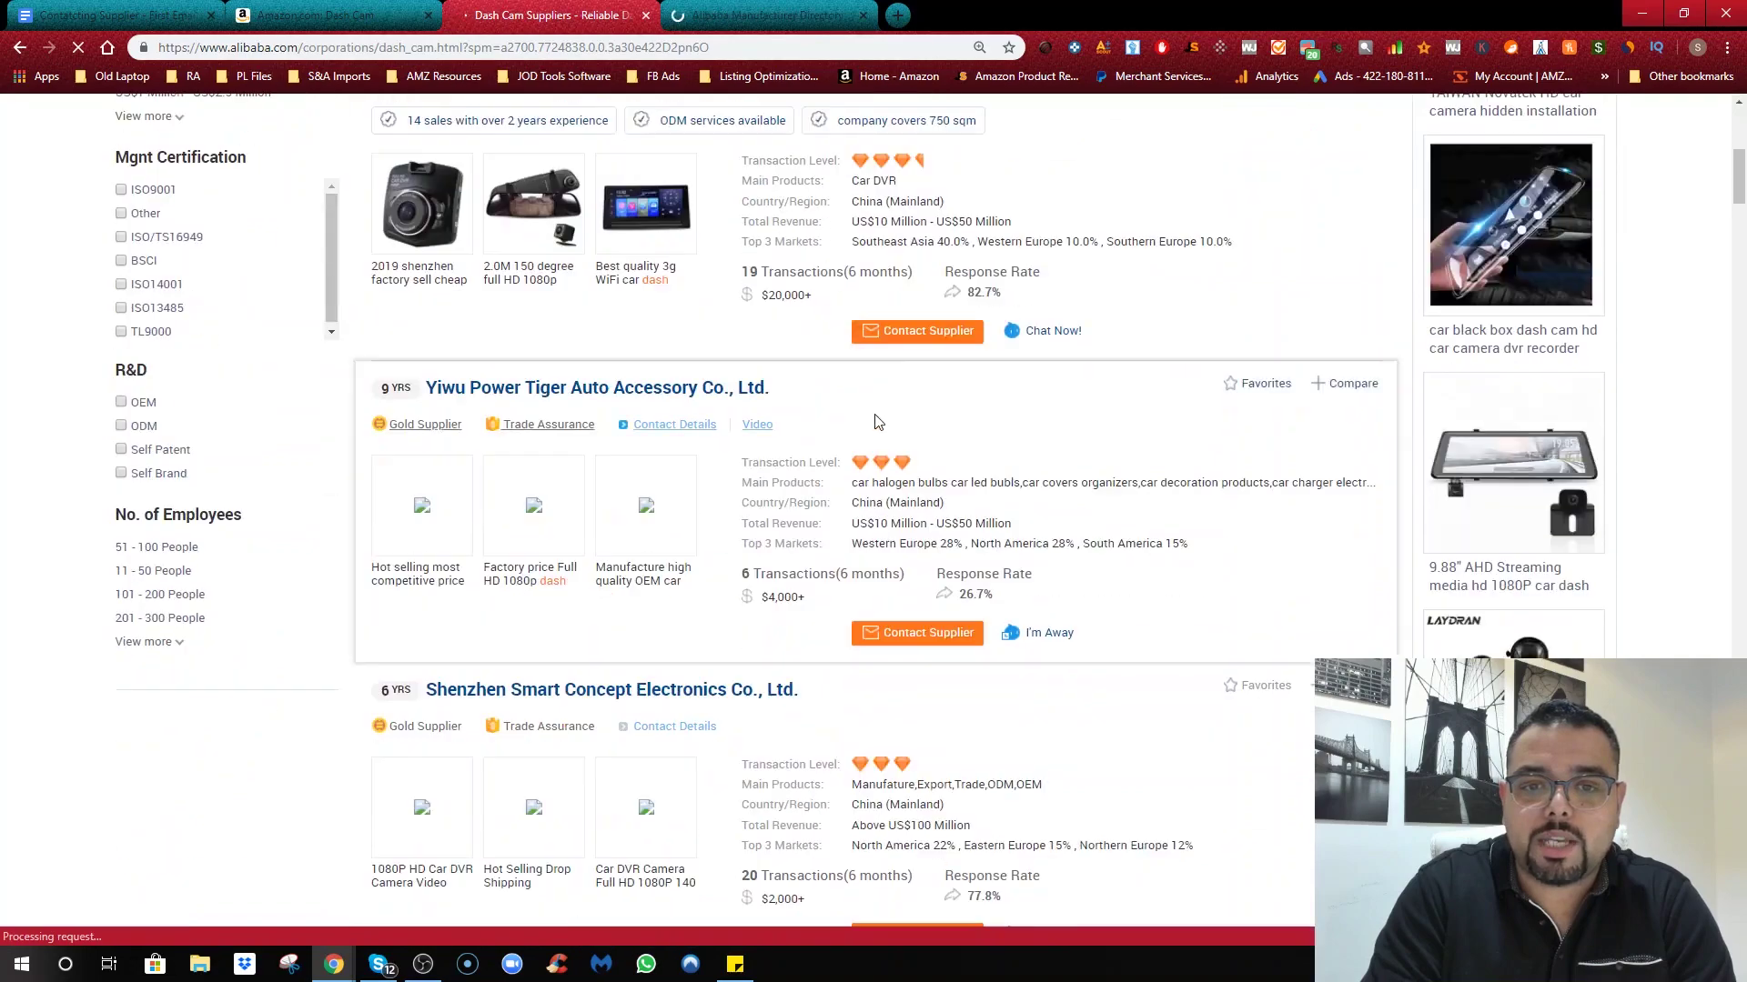
right_click(910, 337)
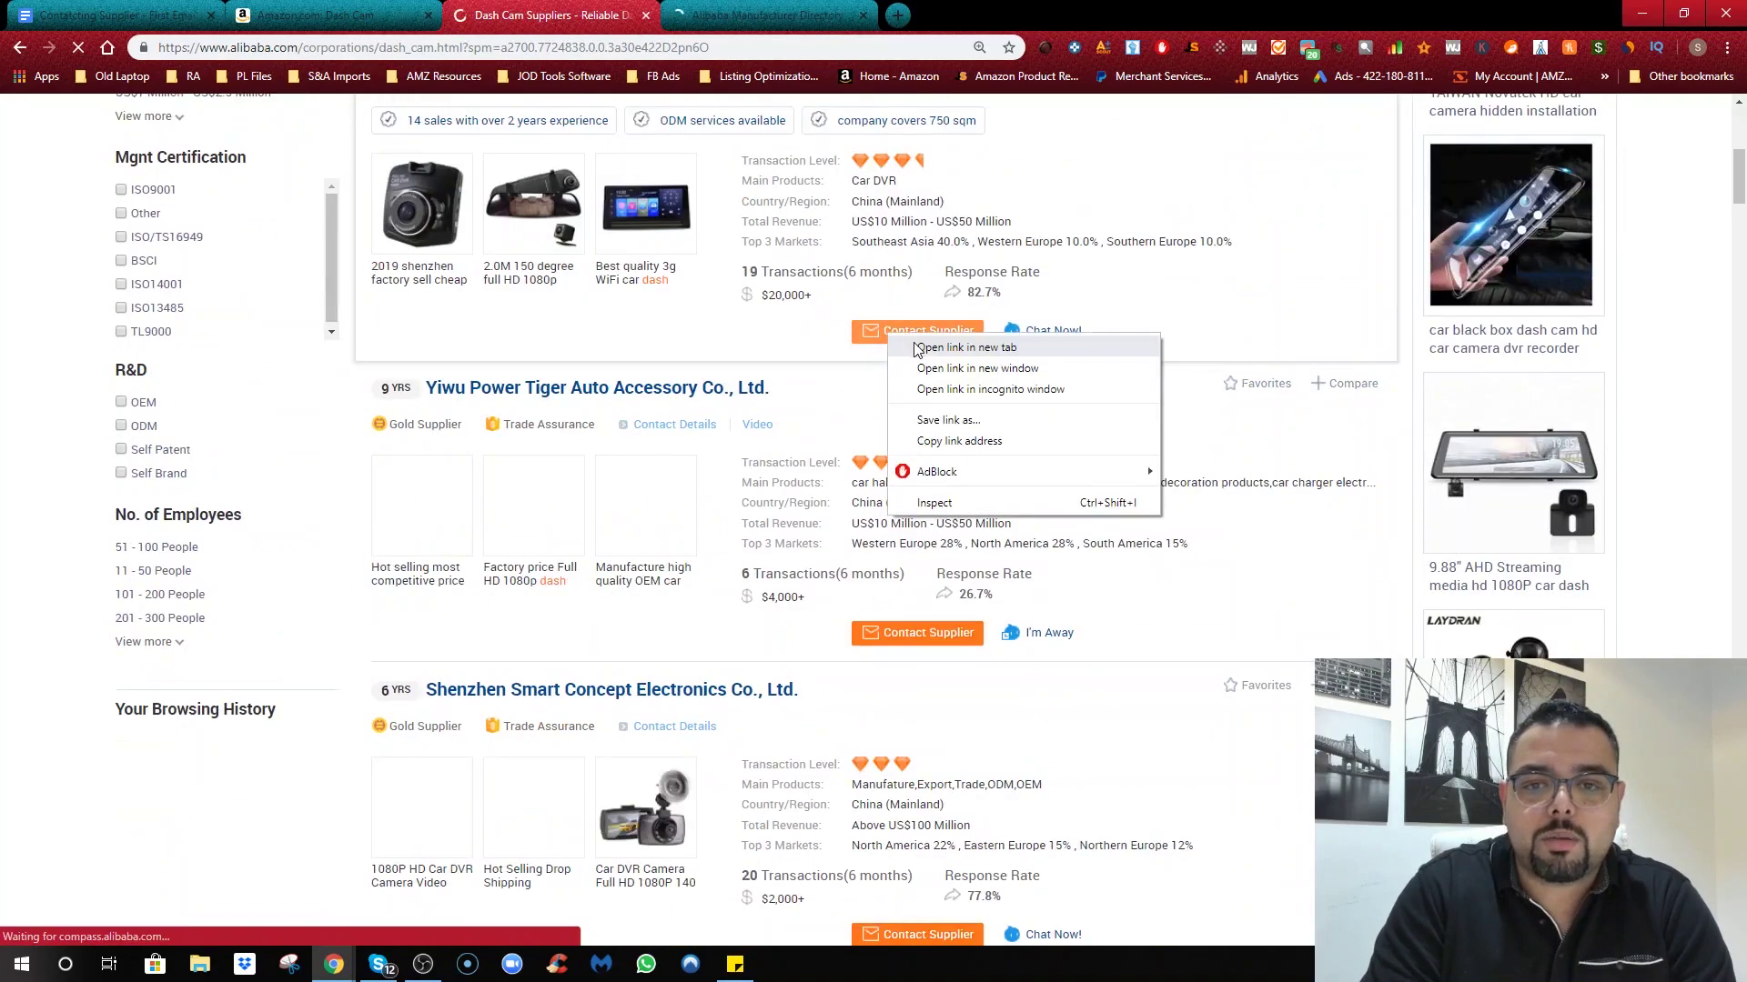
click(921, 347)
scroll(948, 516, down, 3)
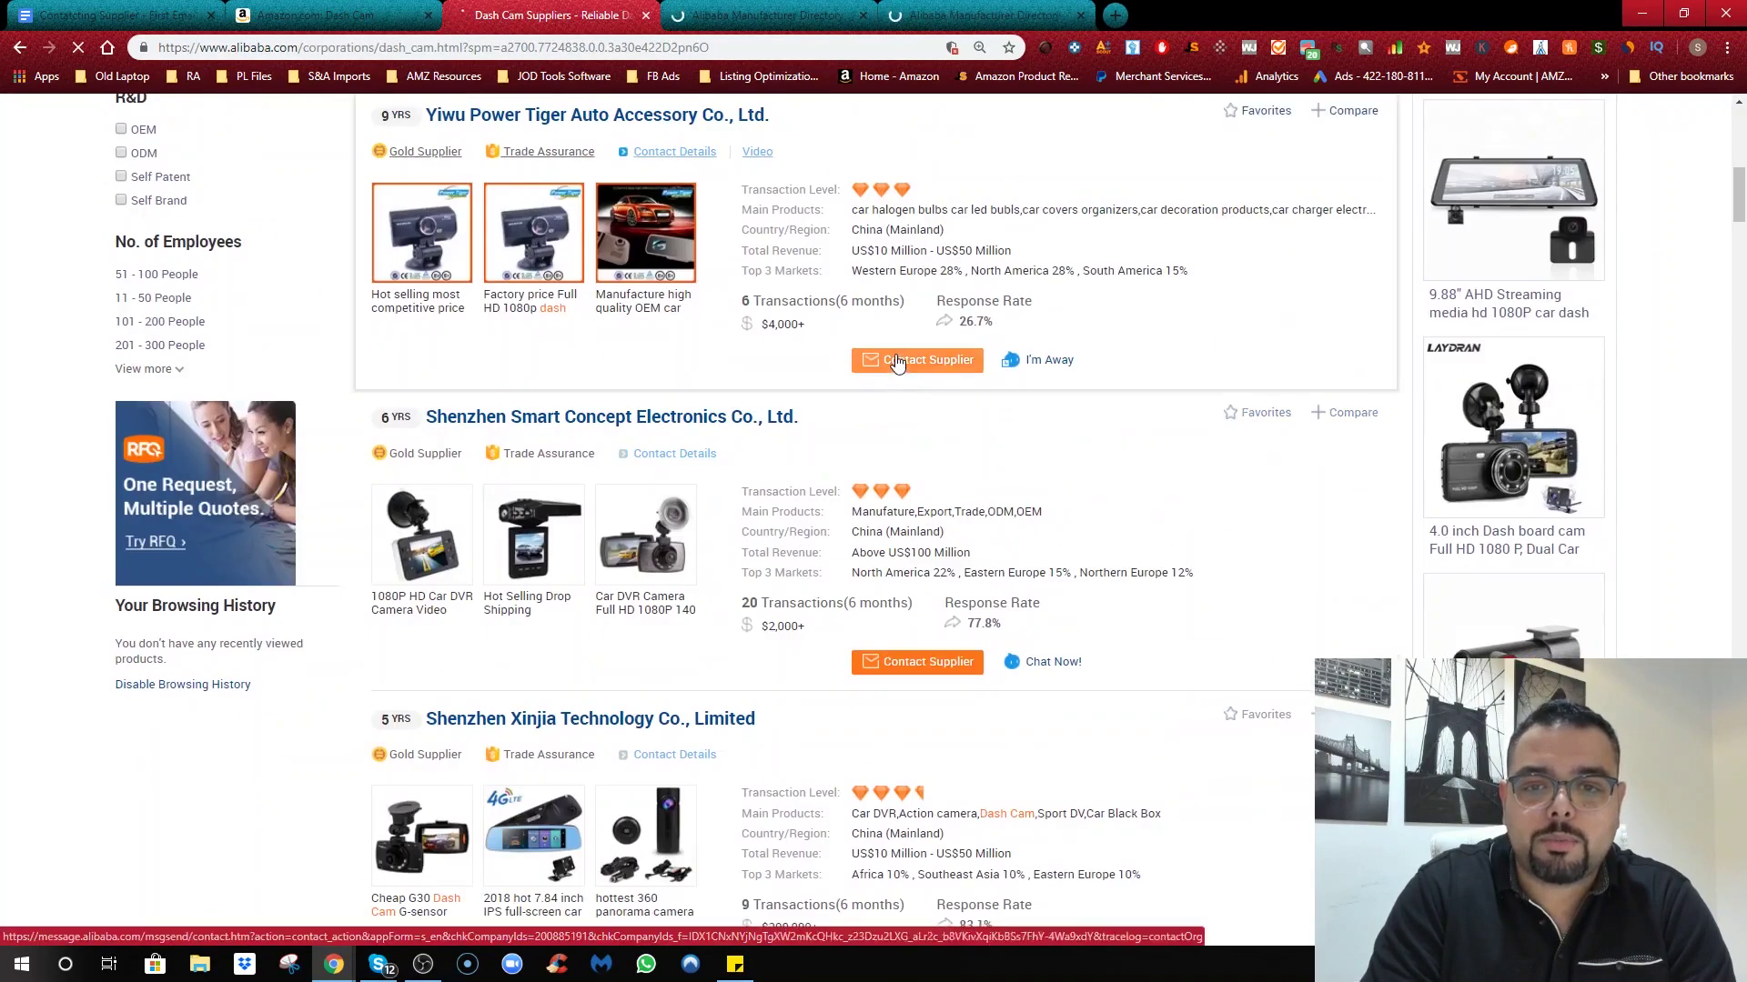
right_click(912, 363)
click(974, 369)
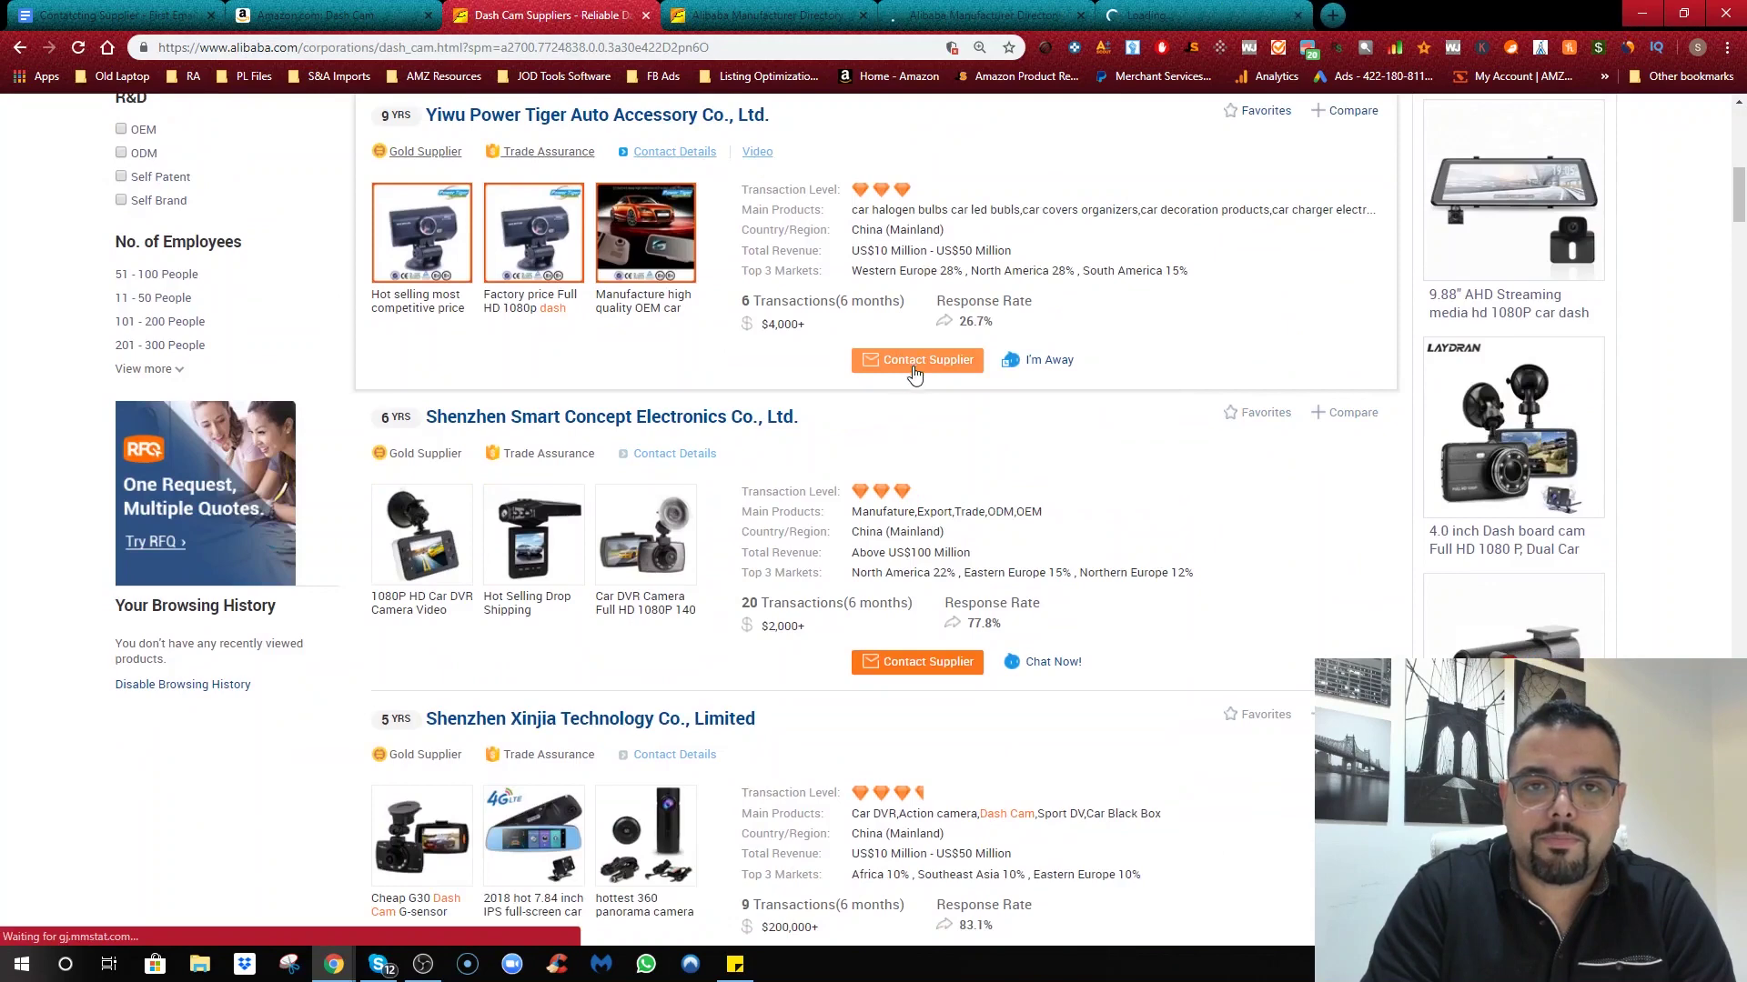
click(762, 13)
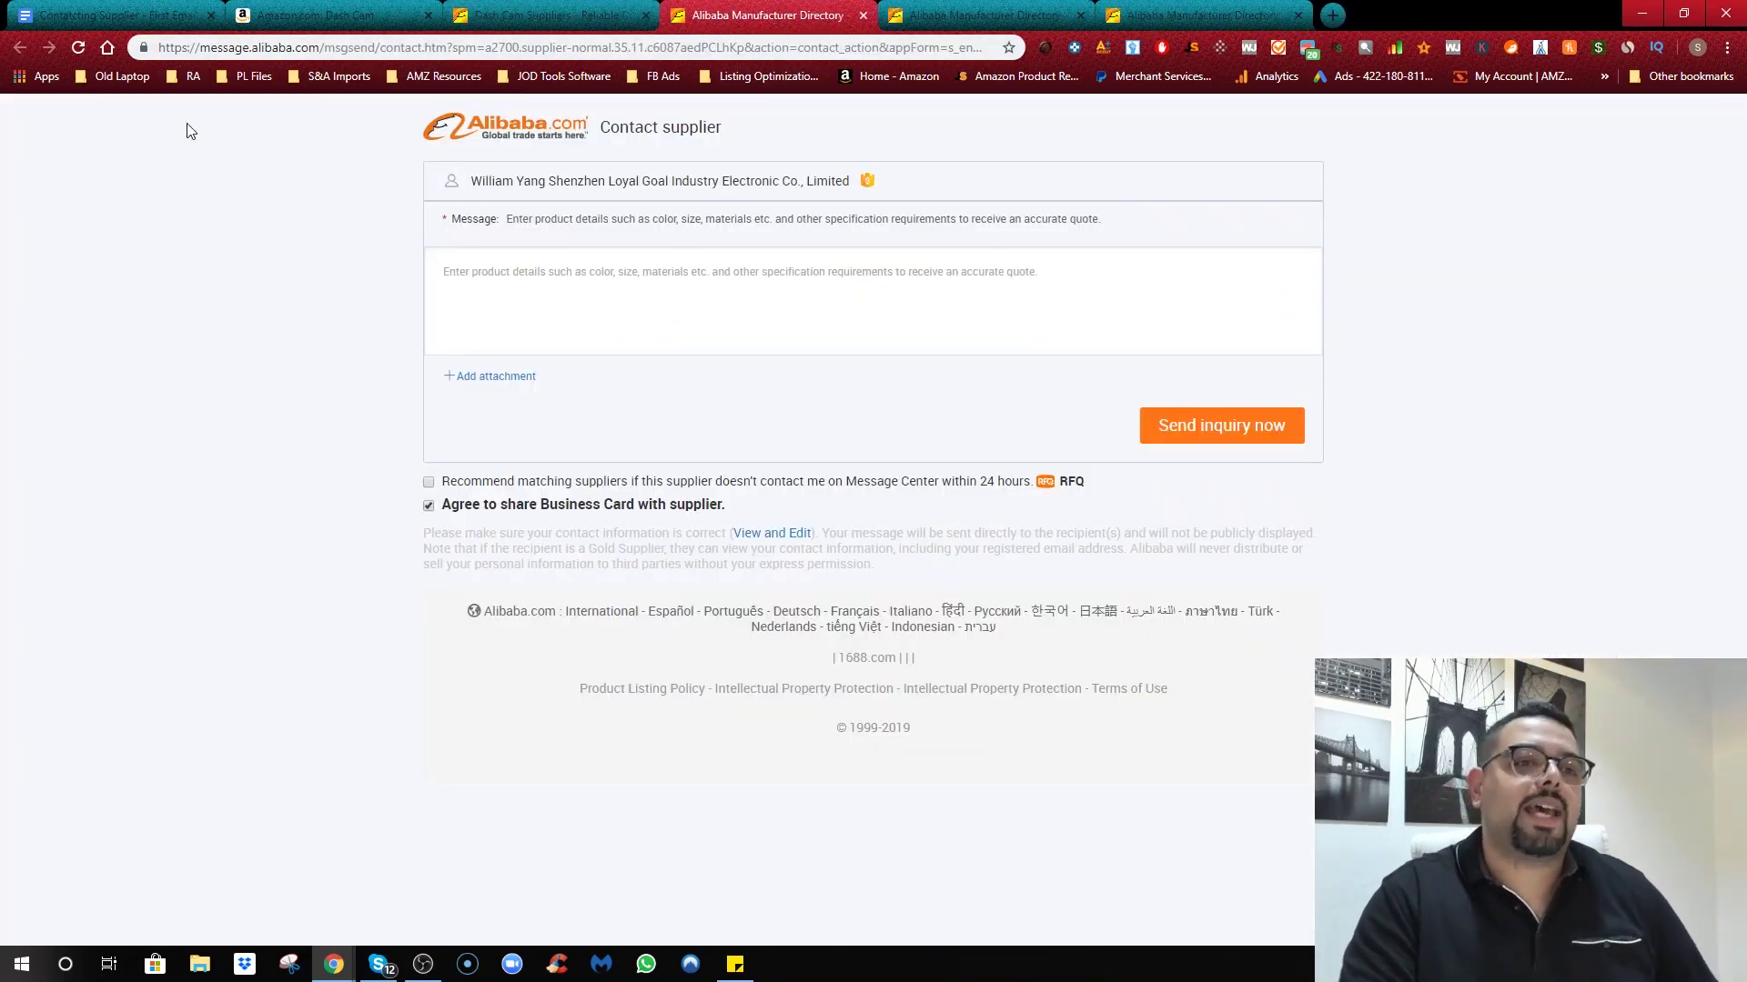
Step: Copy the entire first-contact email template from the Google Docs document "Contatcting Supplier - First Email"
click(103, 11)
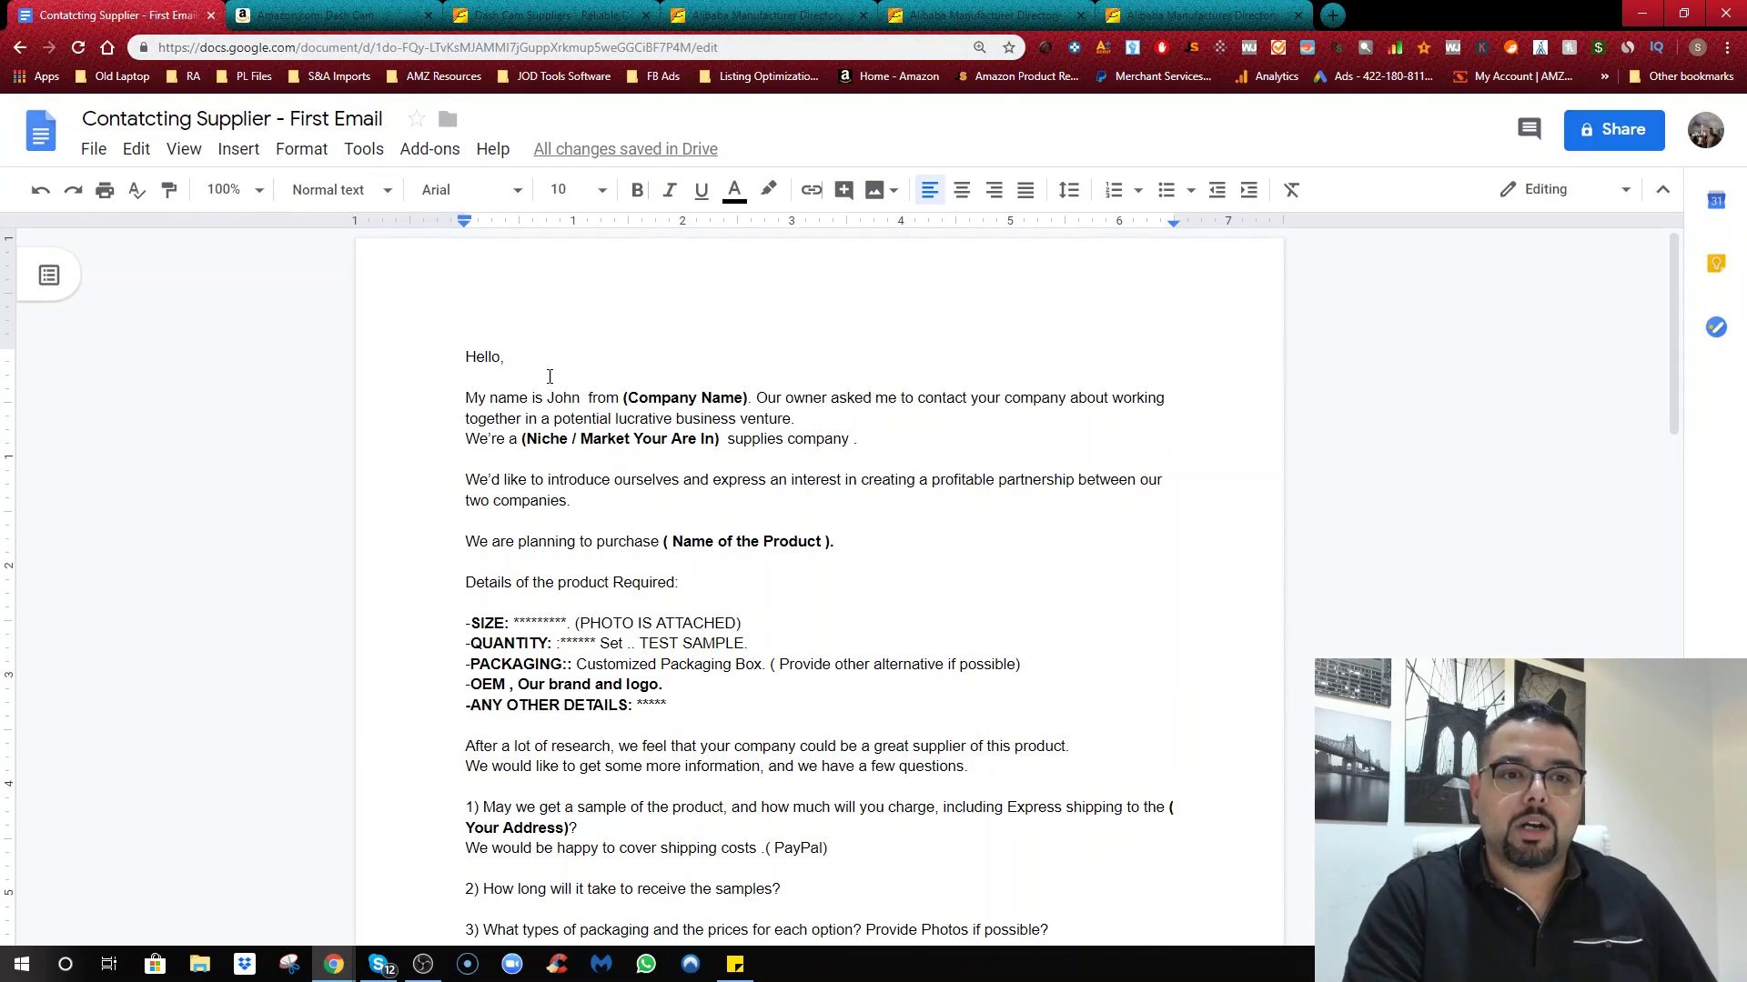
key(ctrl+a)
click(577, 464)
Step: Paste the email template into the Shenzhen Loyal Goal inquiry, and close all three individual contact forms without sending
click(588, 11)
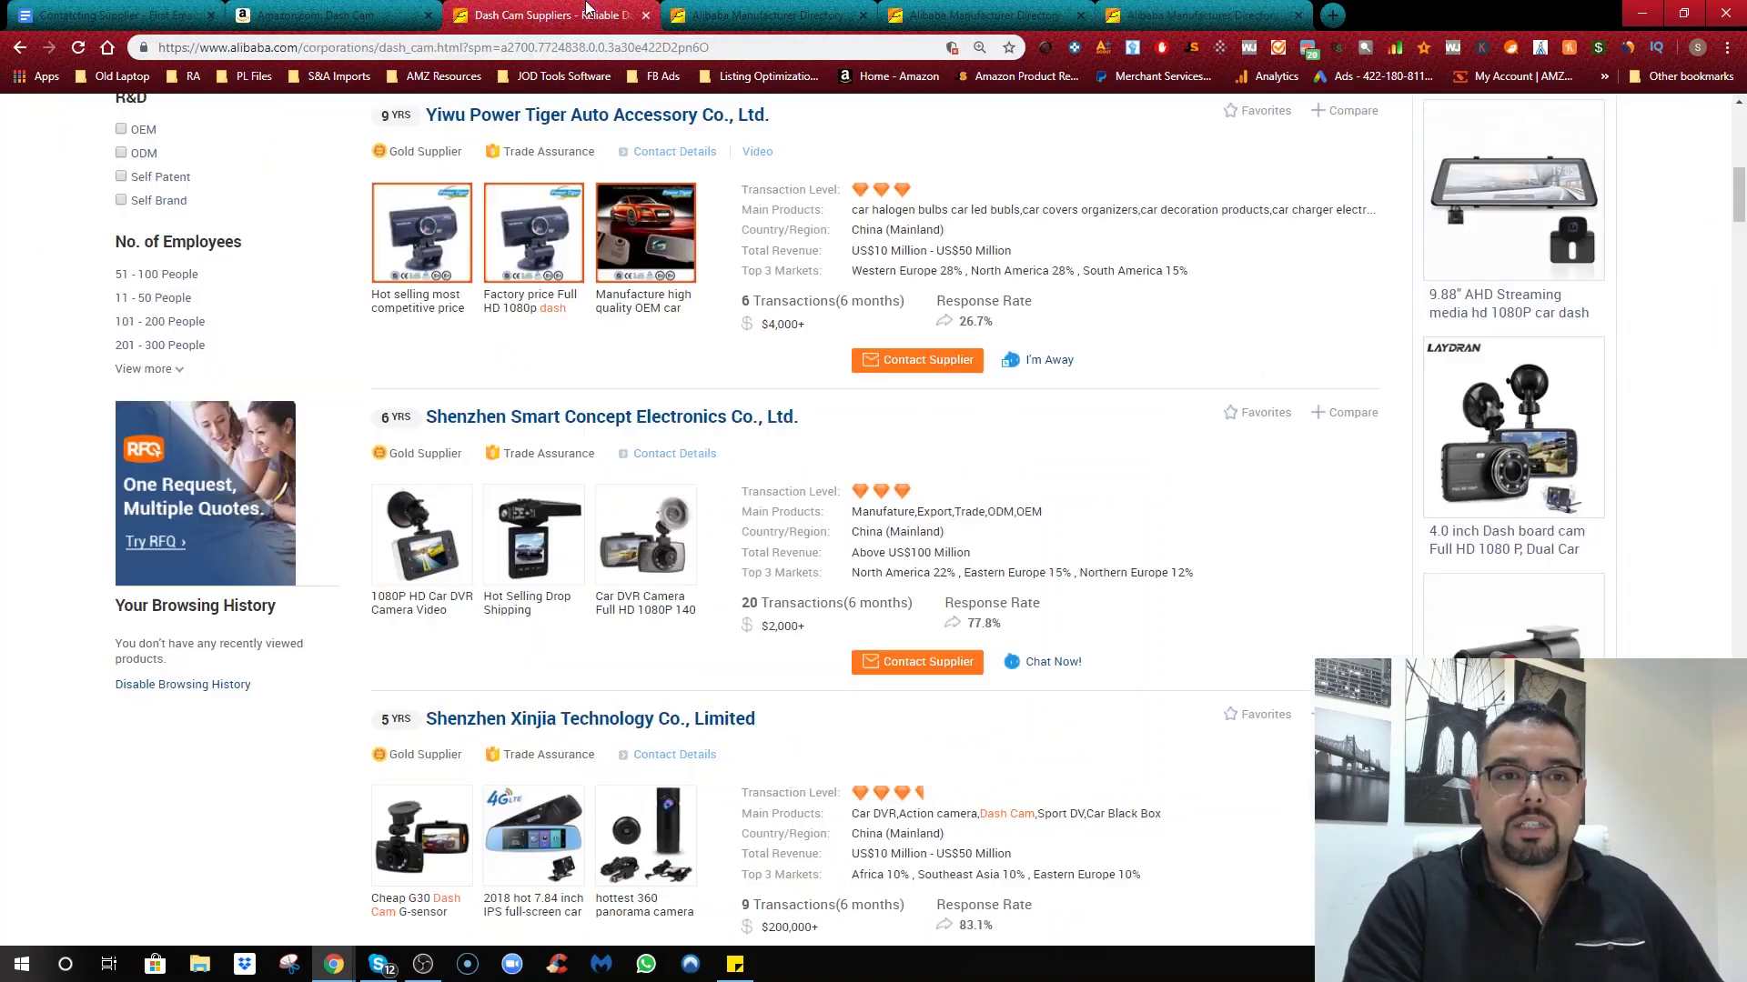
click(699, 13)
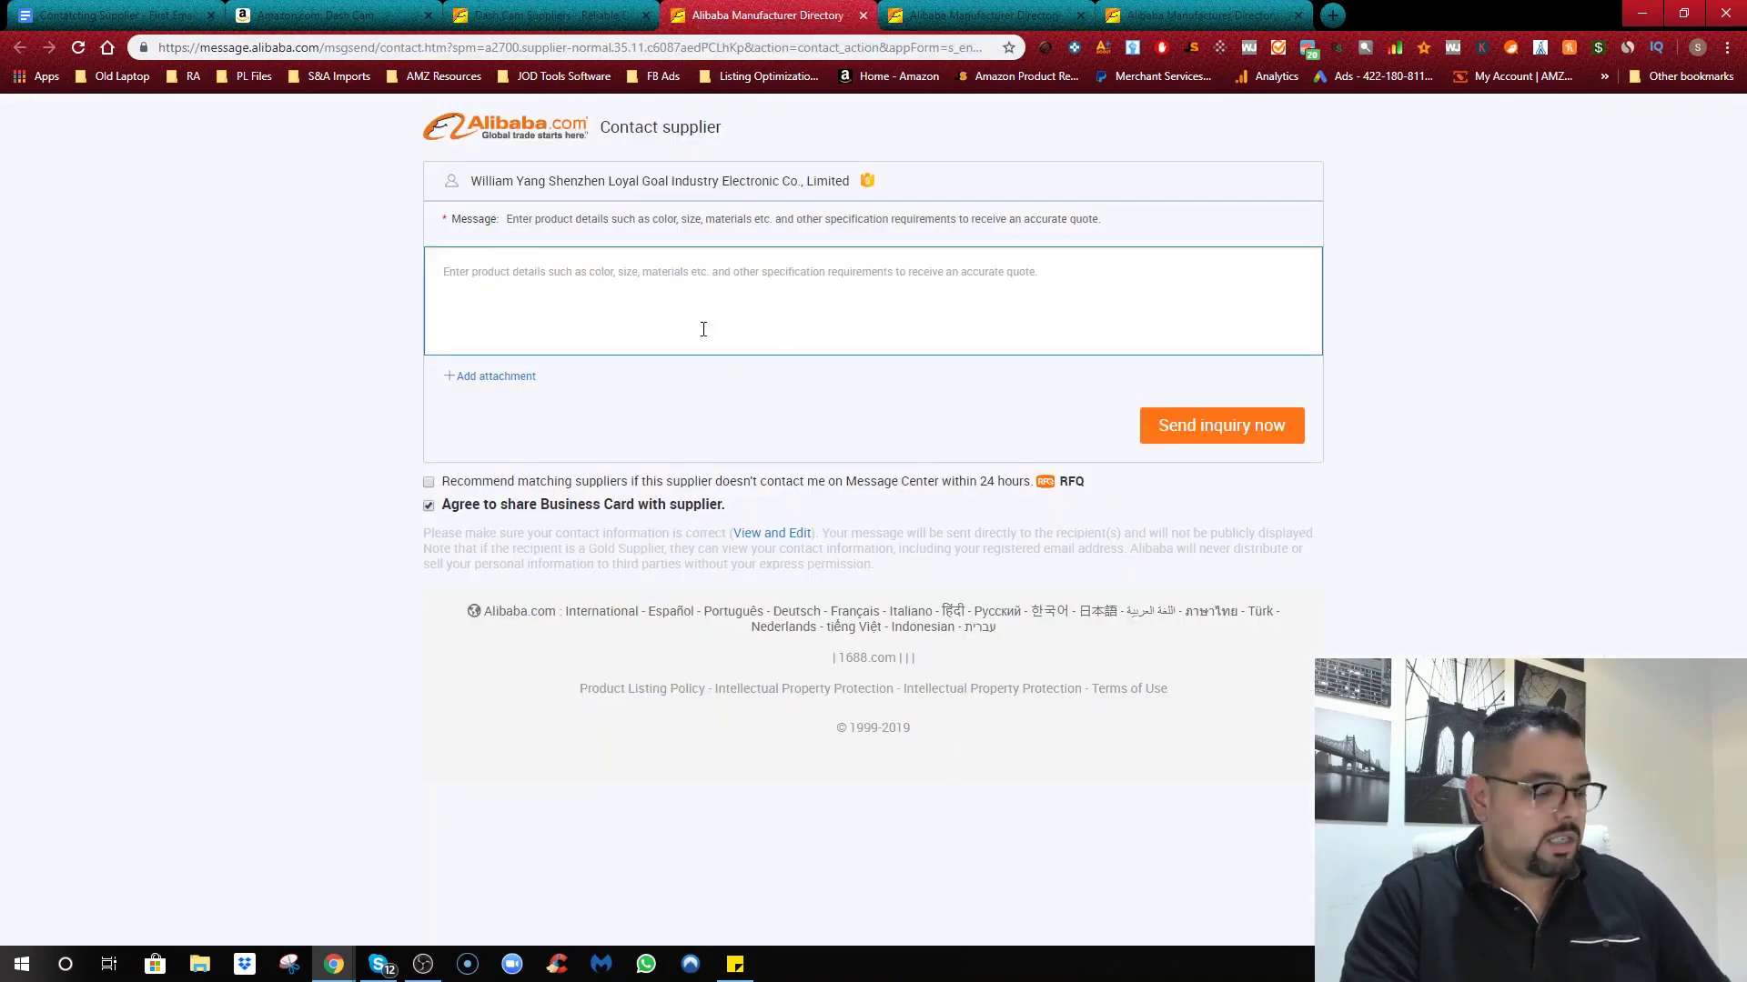
key(ctrl+v)
scroll(709, 337, up, 5)
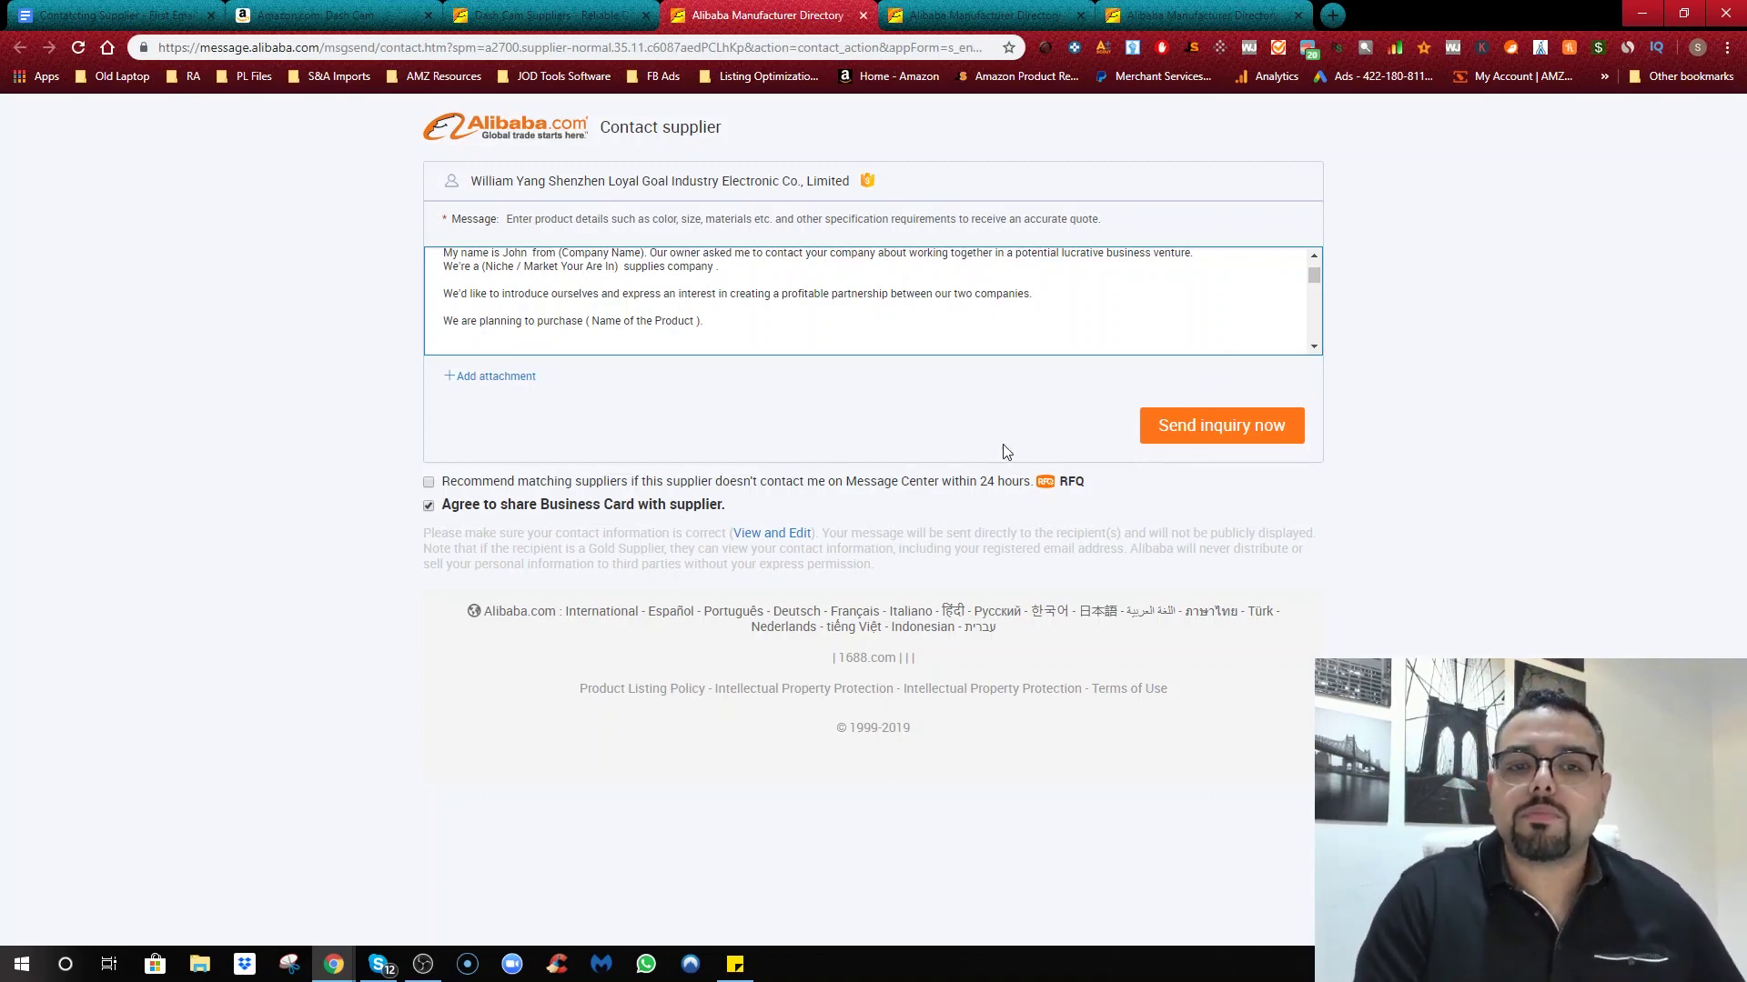
click(865, 17)
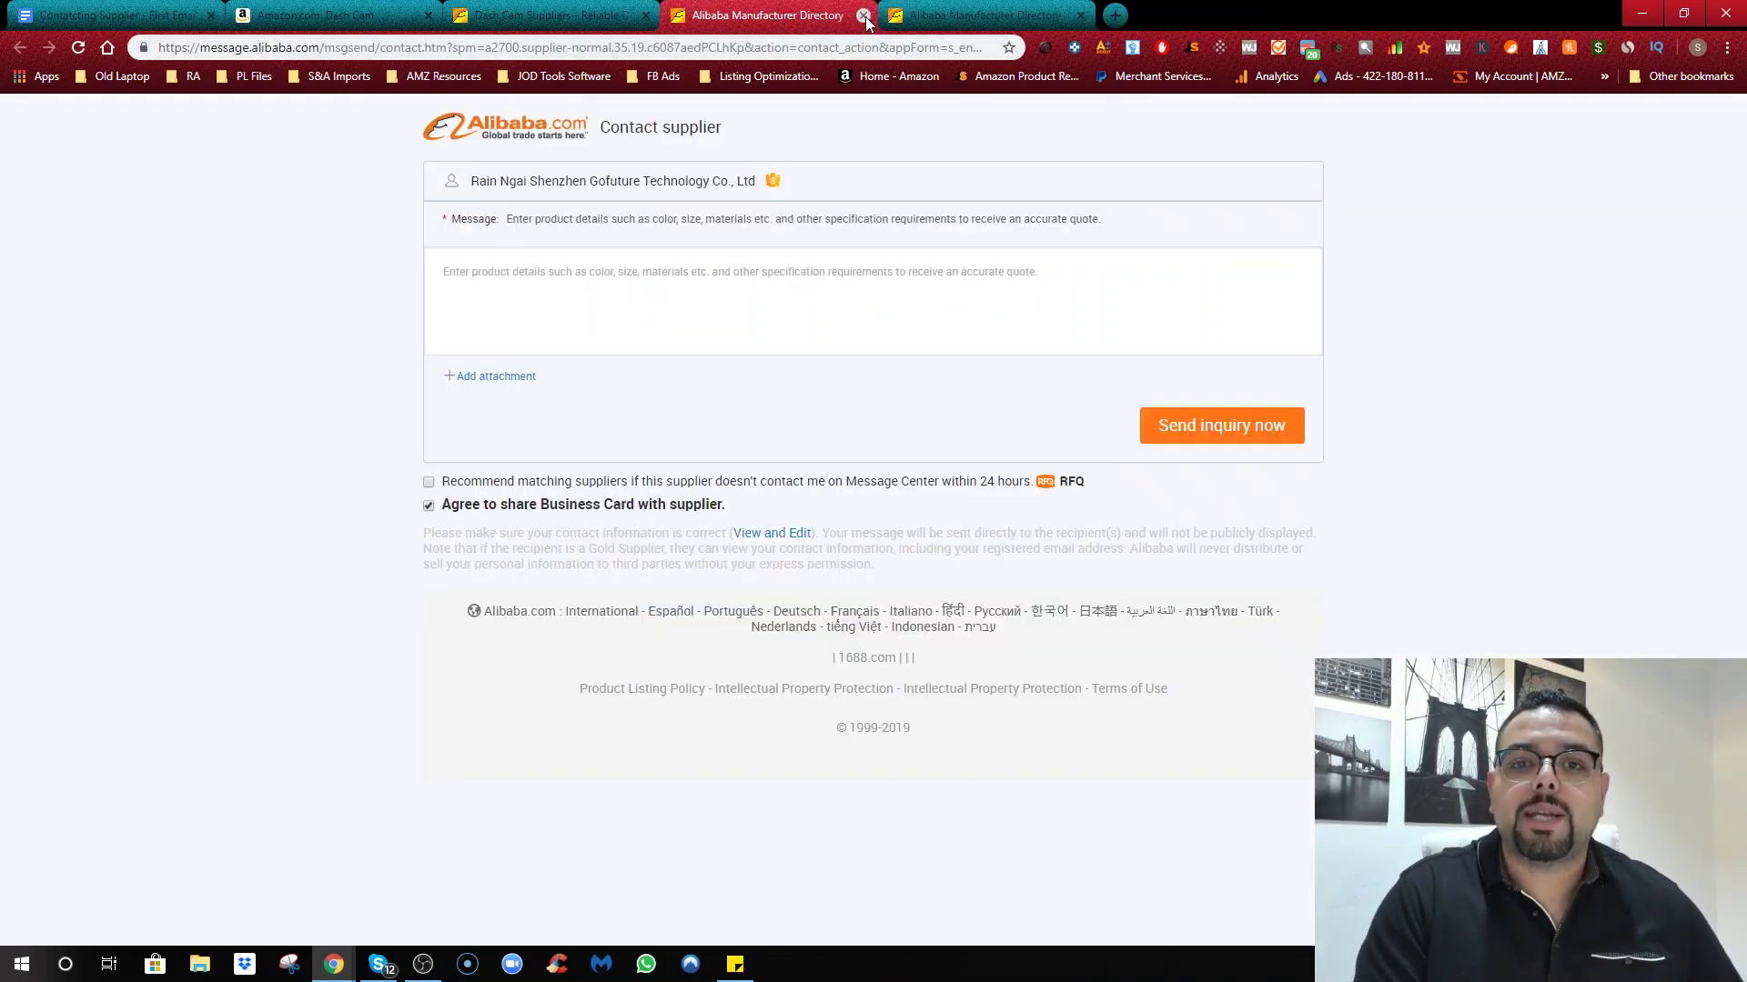
click(865, 16)
click(866, 16)
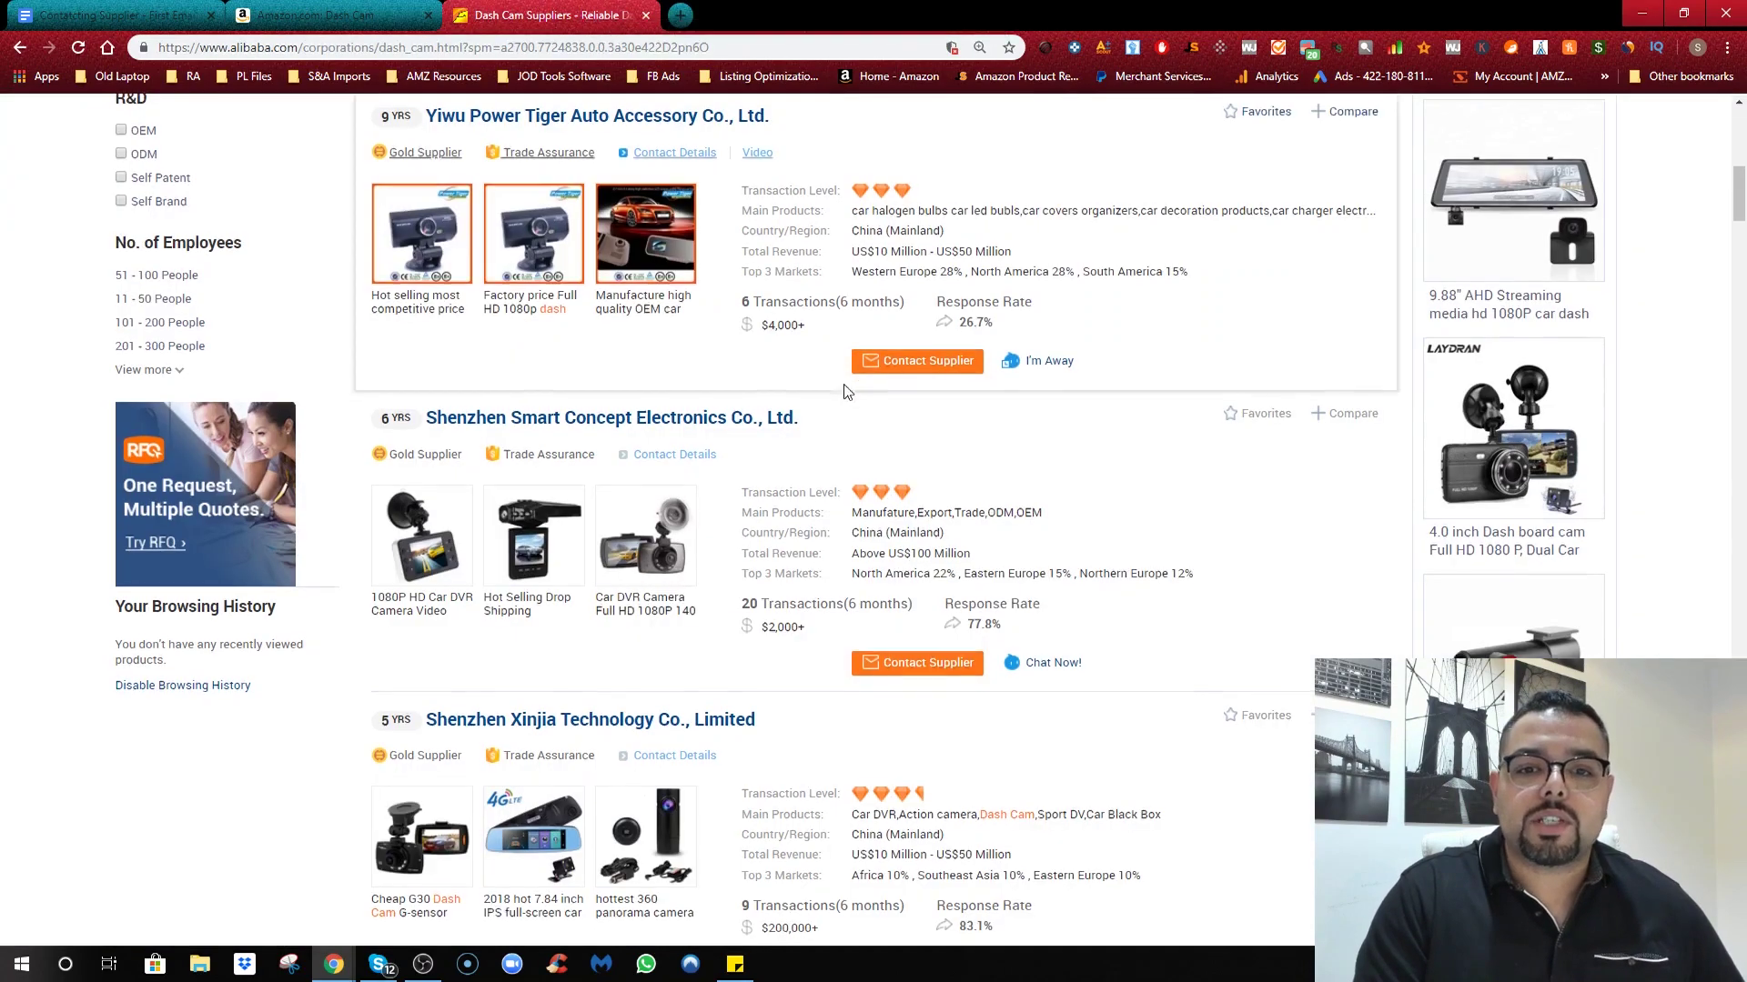
Step: Add Shenzhen Loyal Goal, Shenzhen Gofuture and Yiwu Power Tiger to the favorites from the supplier results
scroll(844, 391, up, 10)
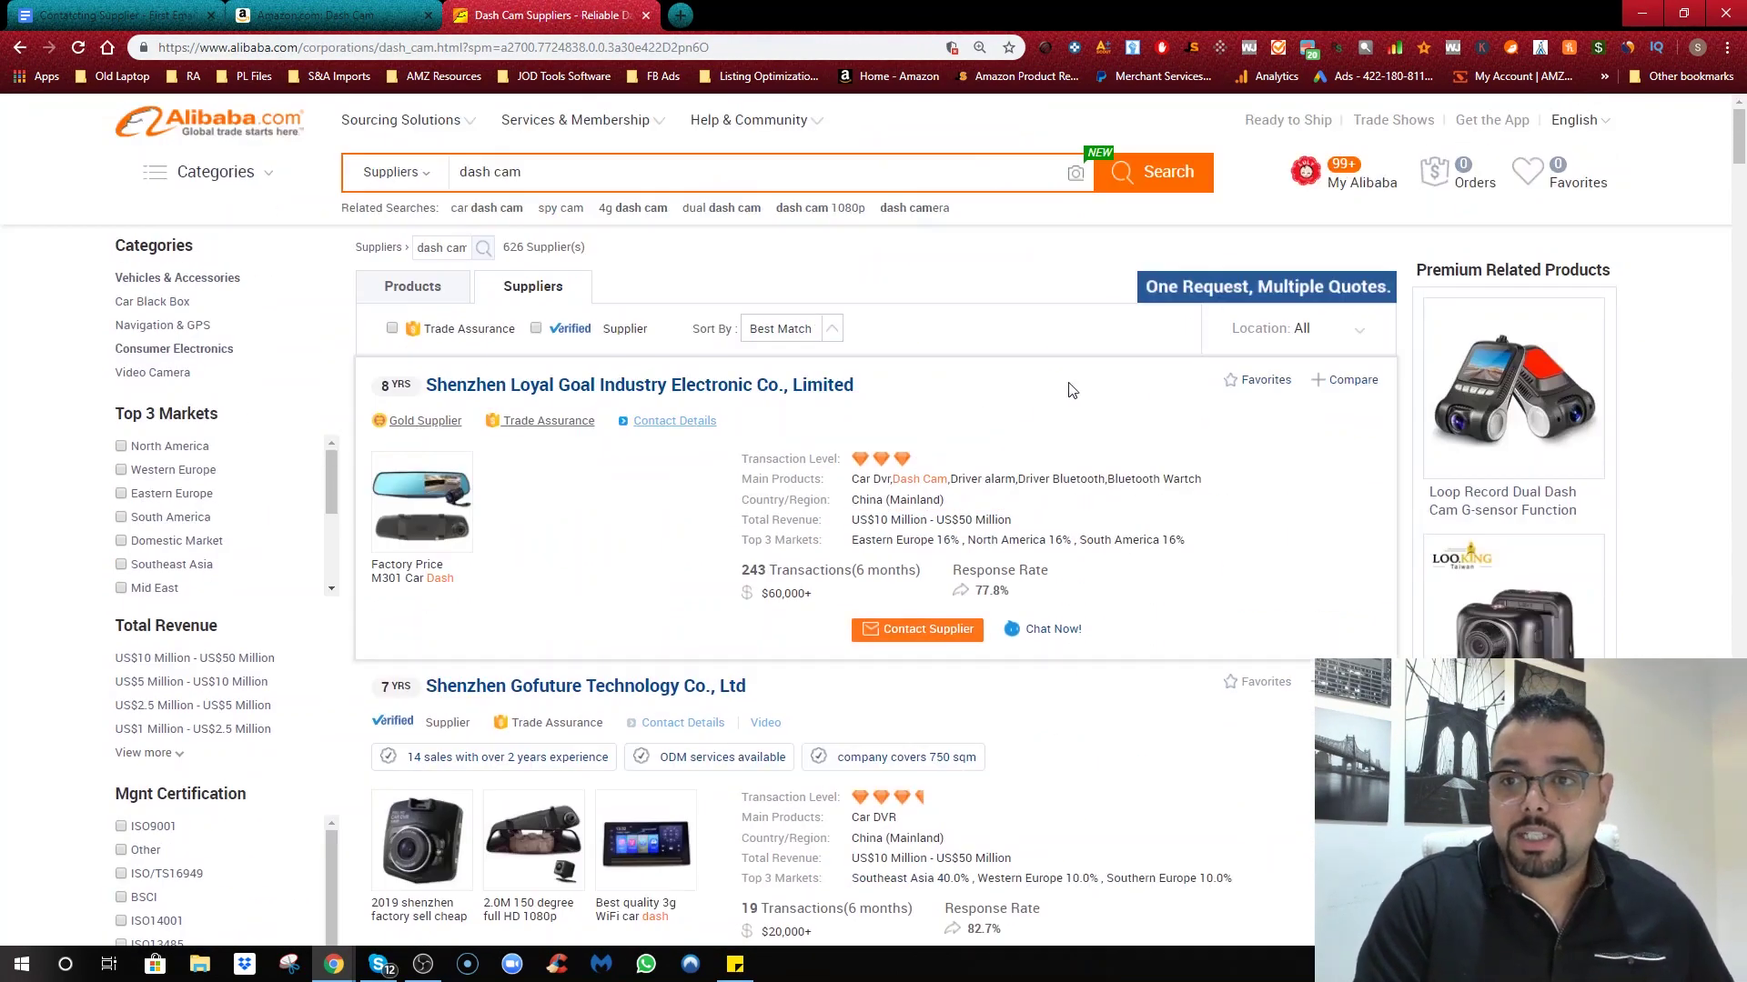
mouse_move(1297, 162)
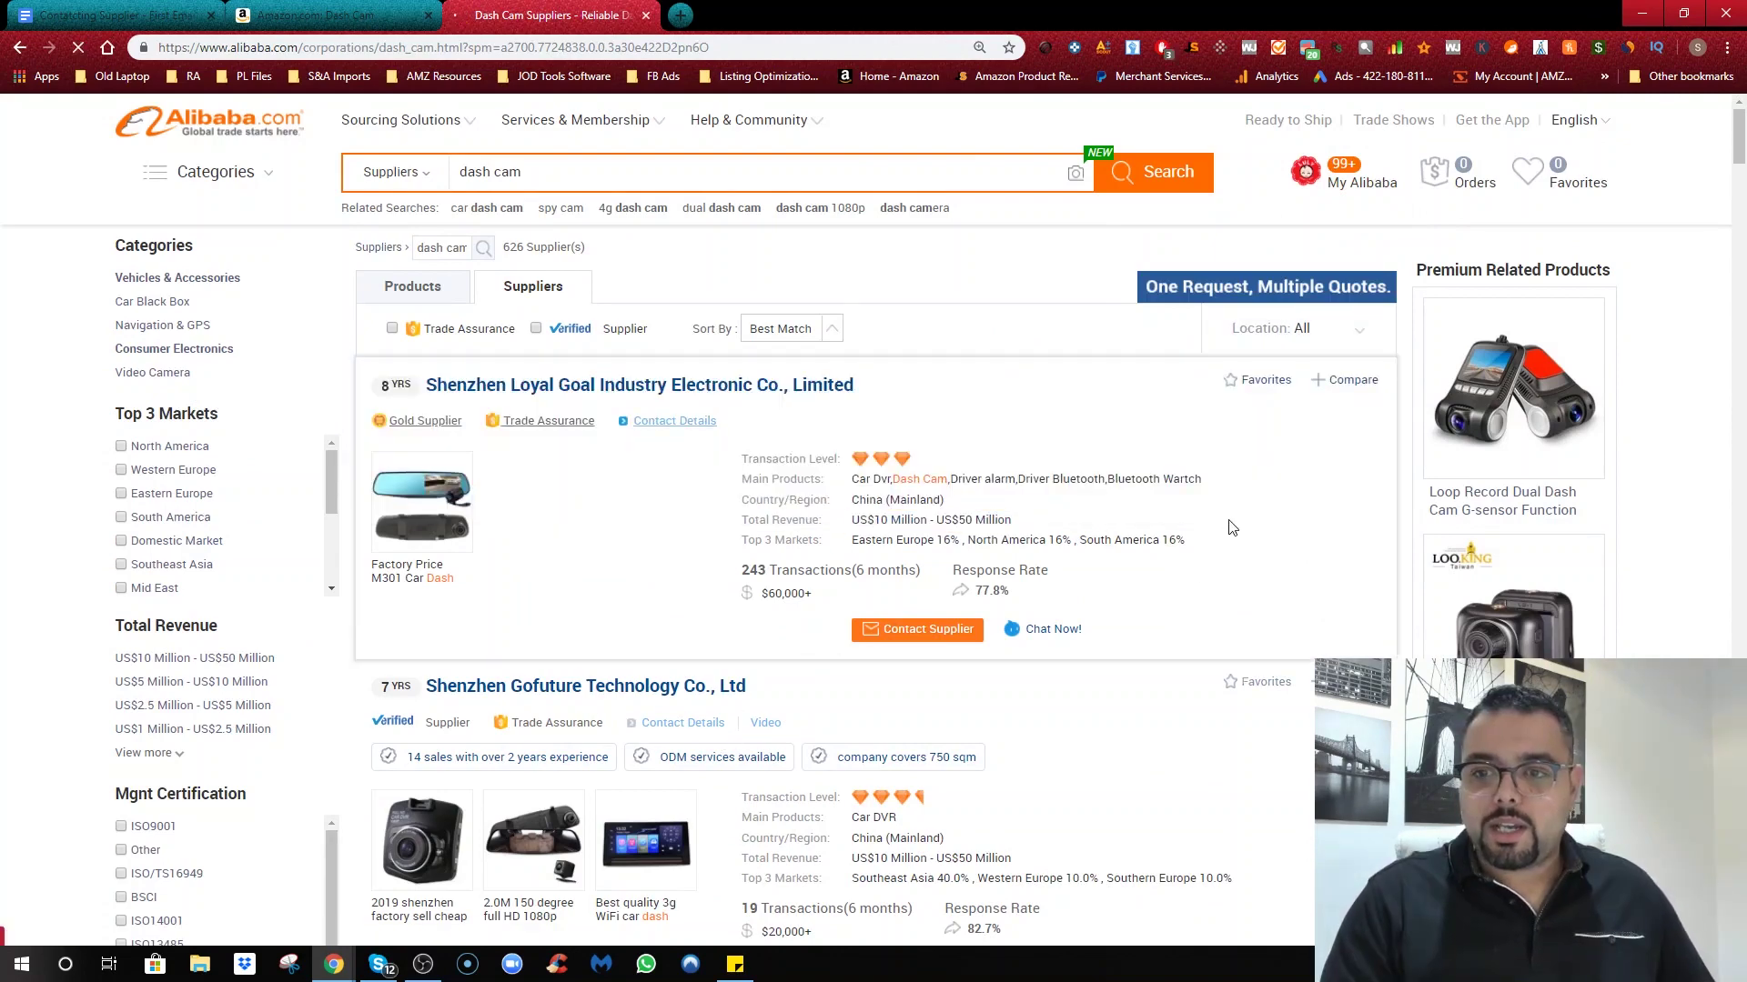
click(1232, 389)
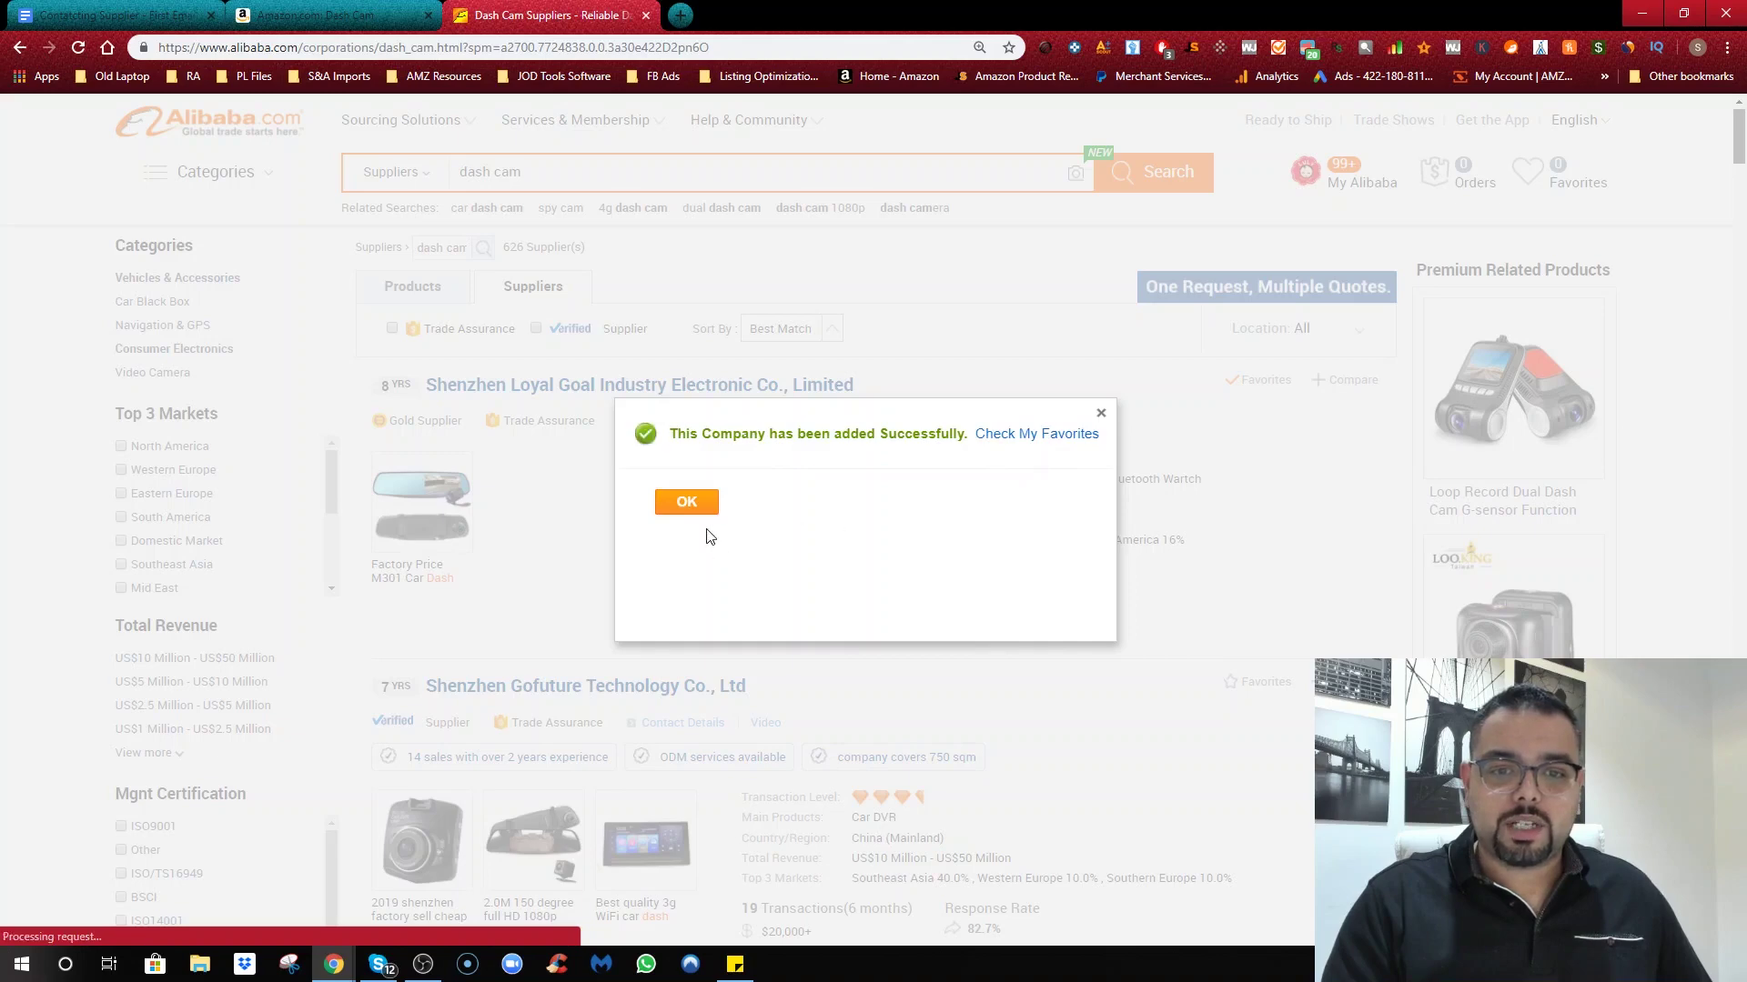
click(693, 506)
scroll(1171, 517, down, 3)
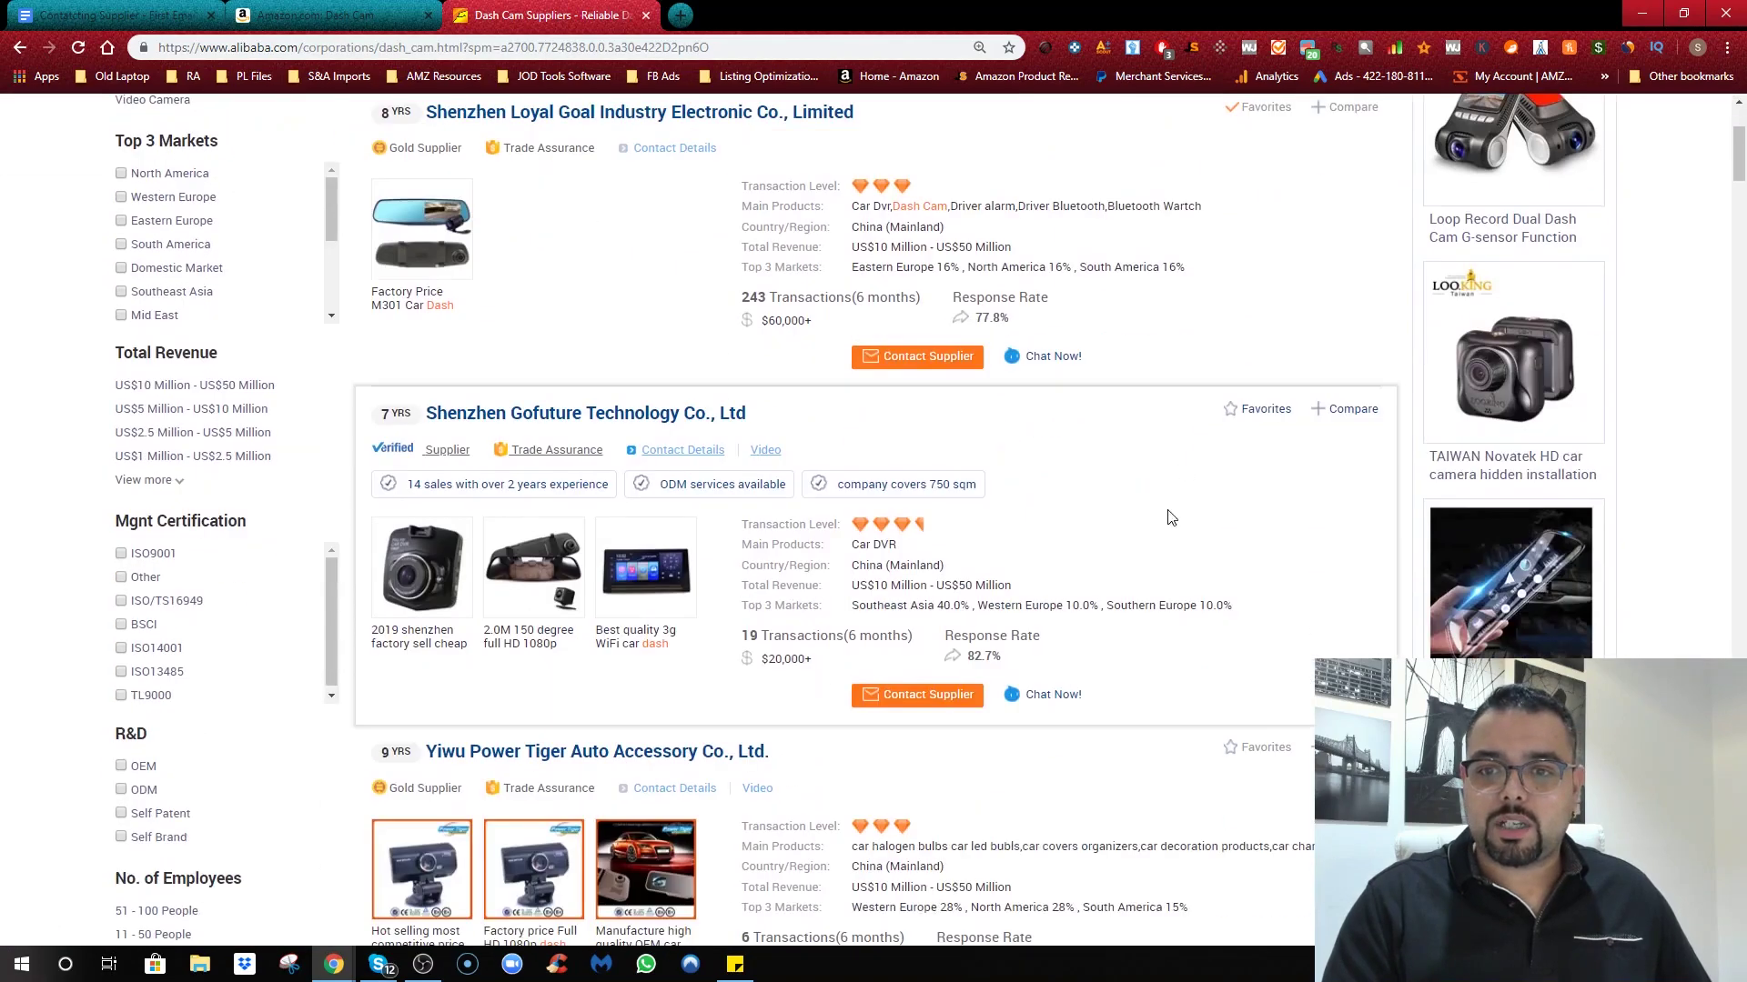
click(1235, 411)
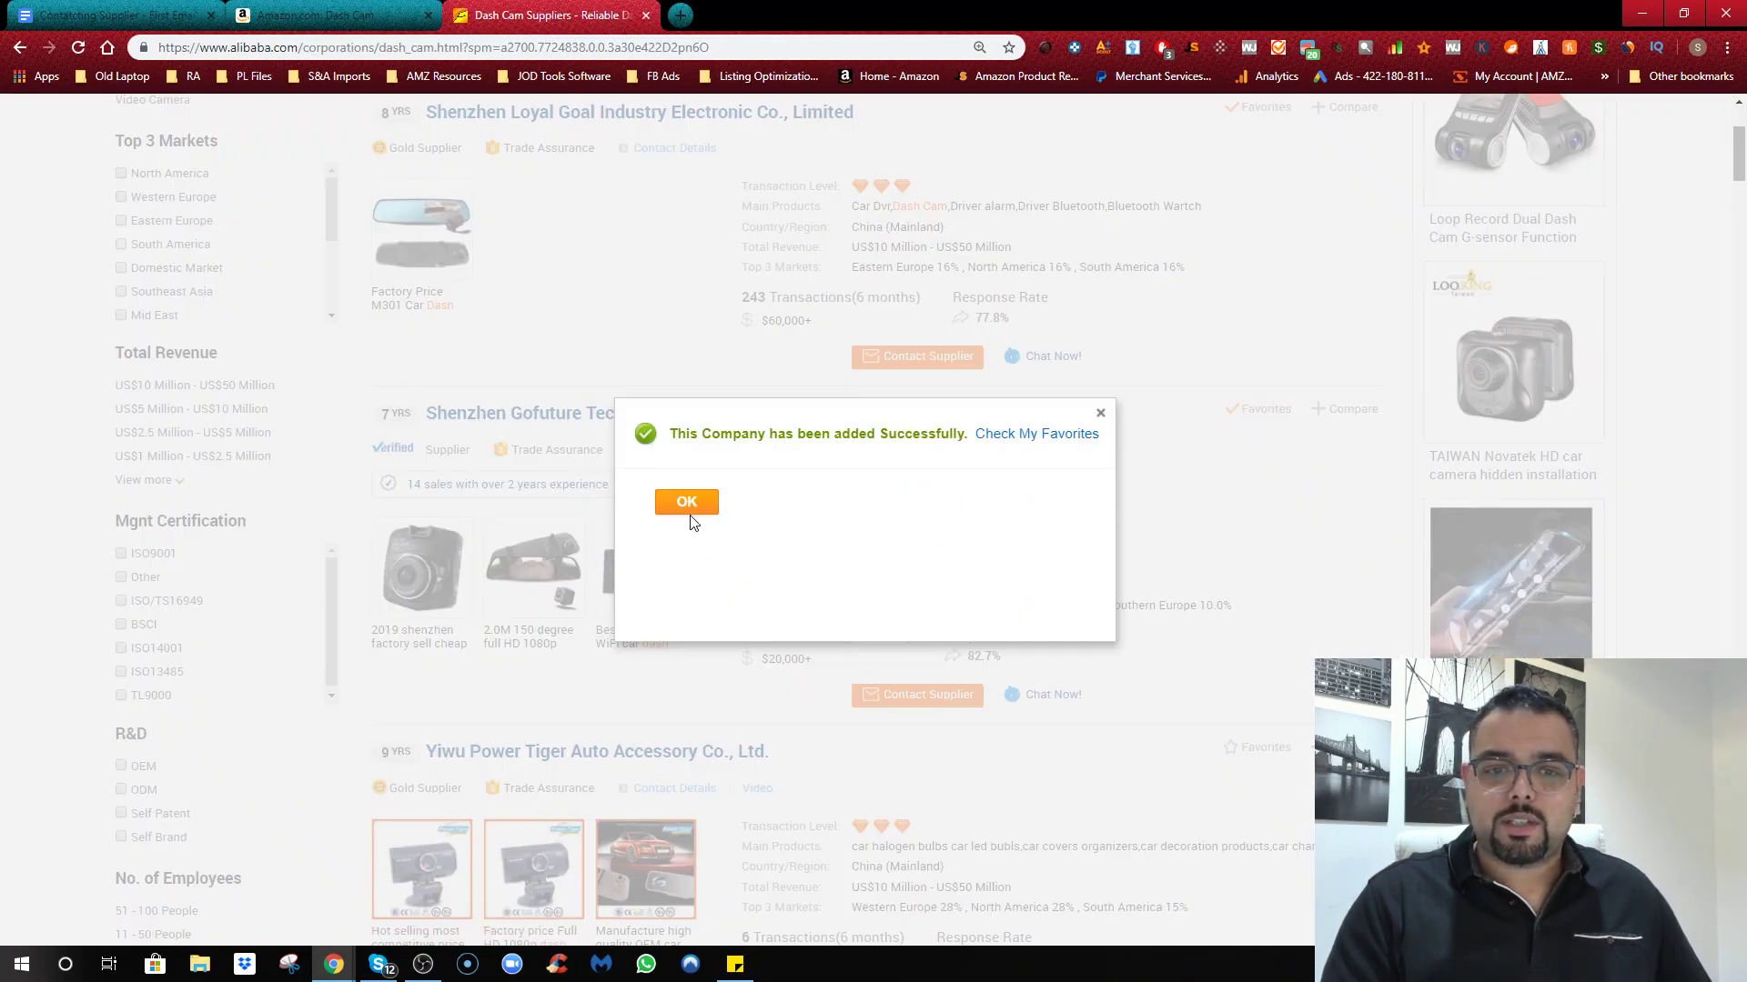
click(690, 512)
click(1227, 749)
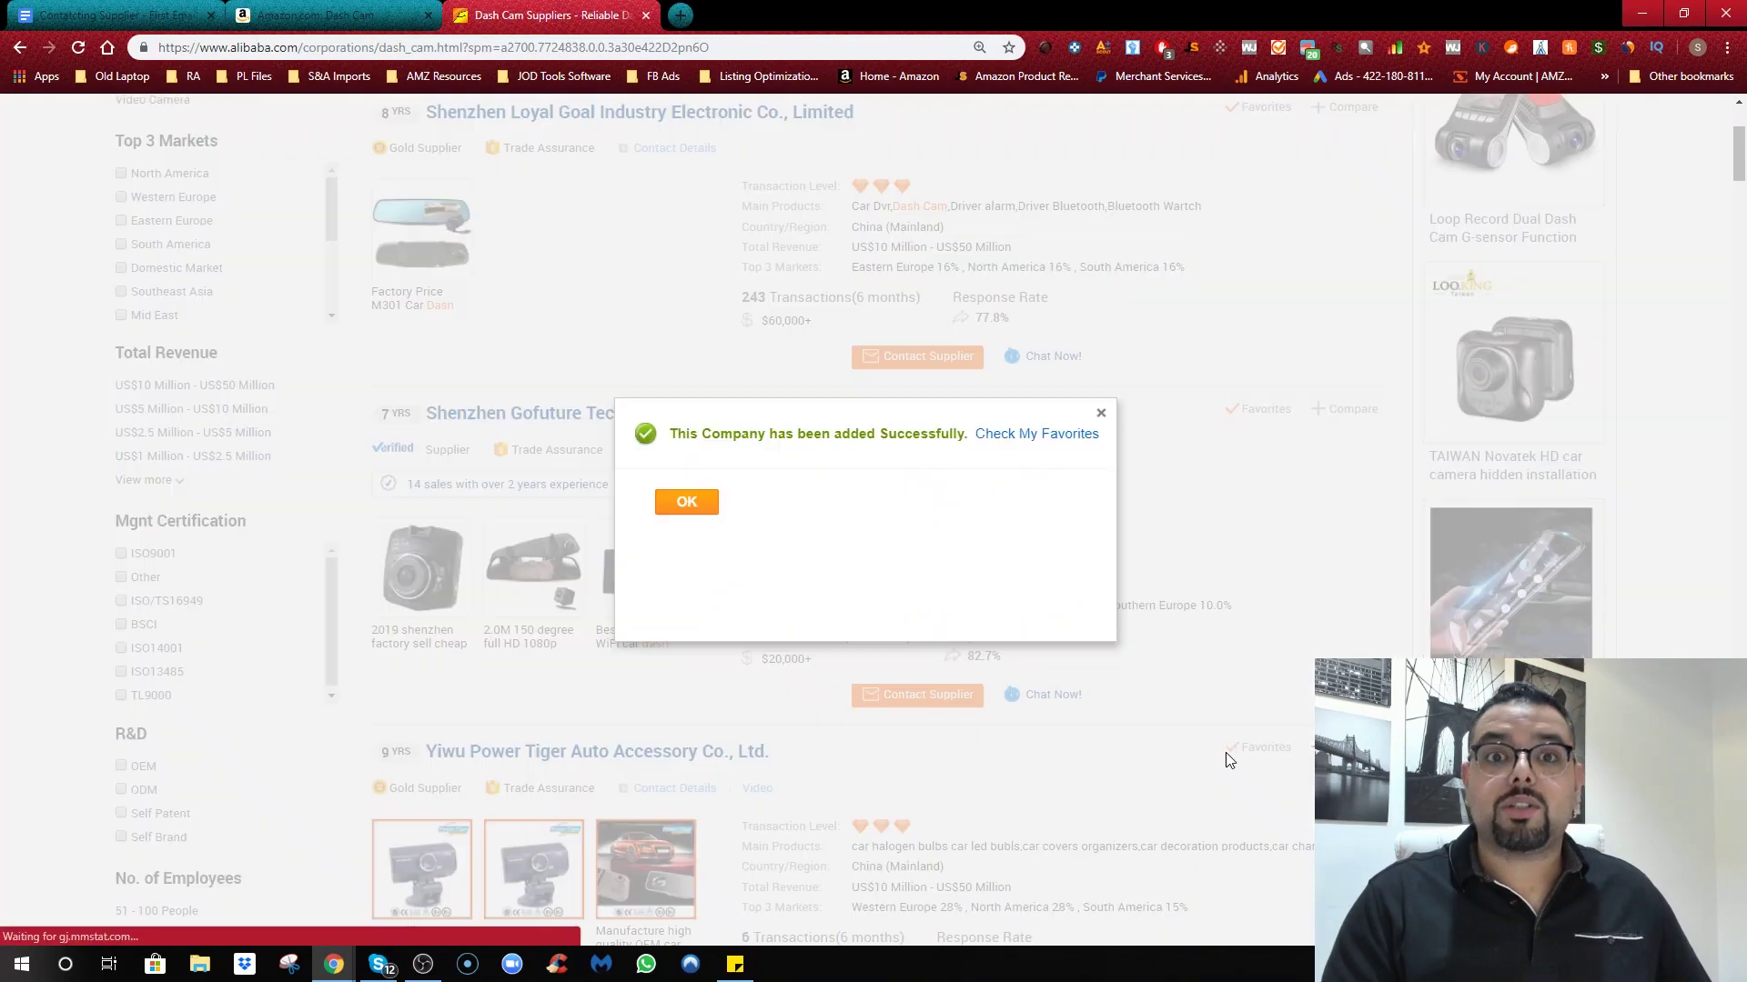
click(1101, 413)
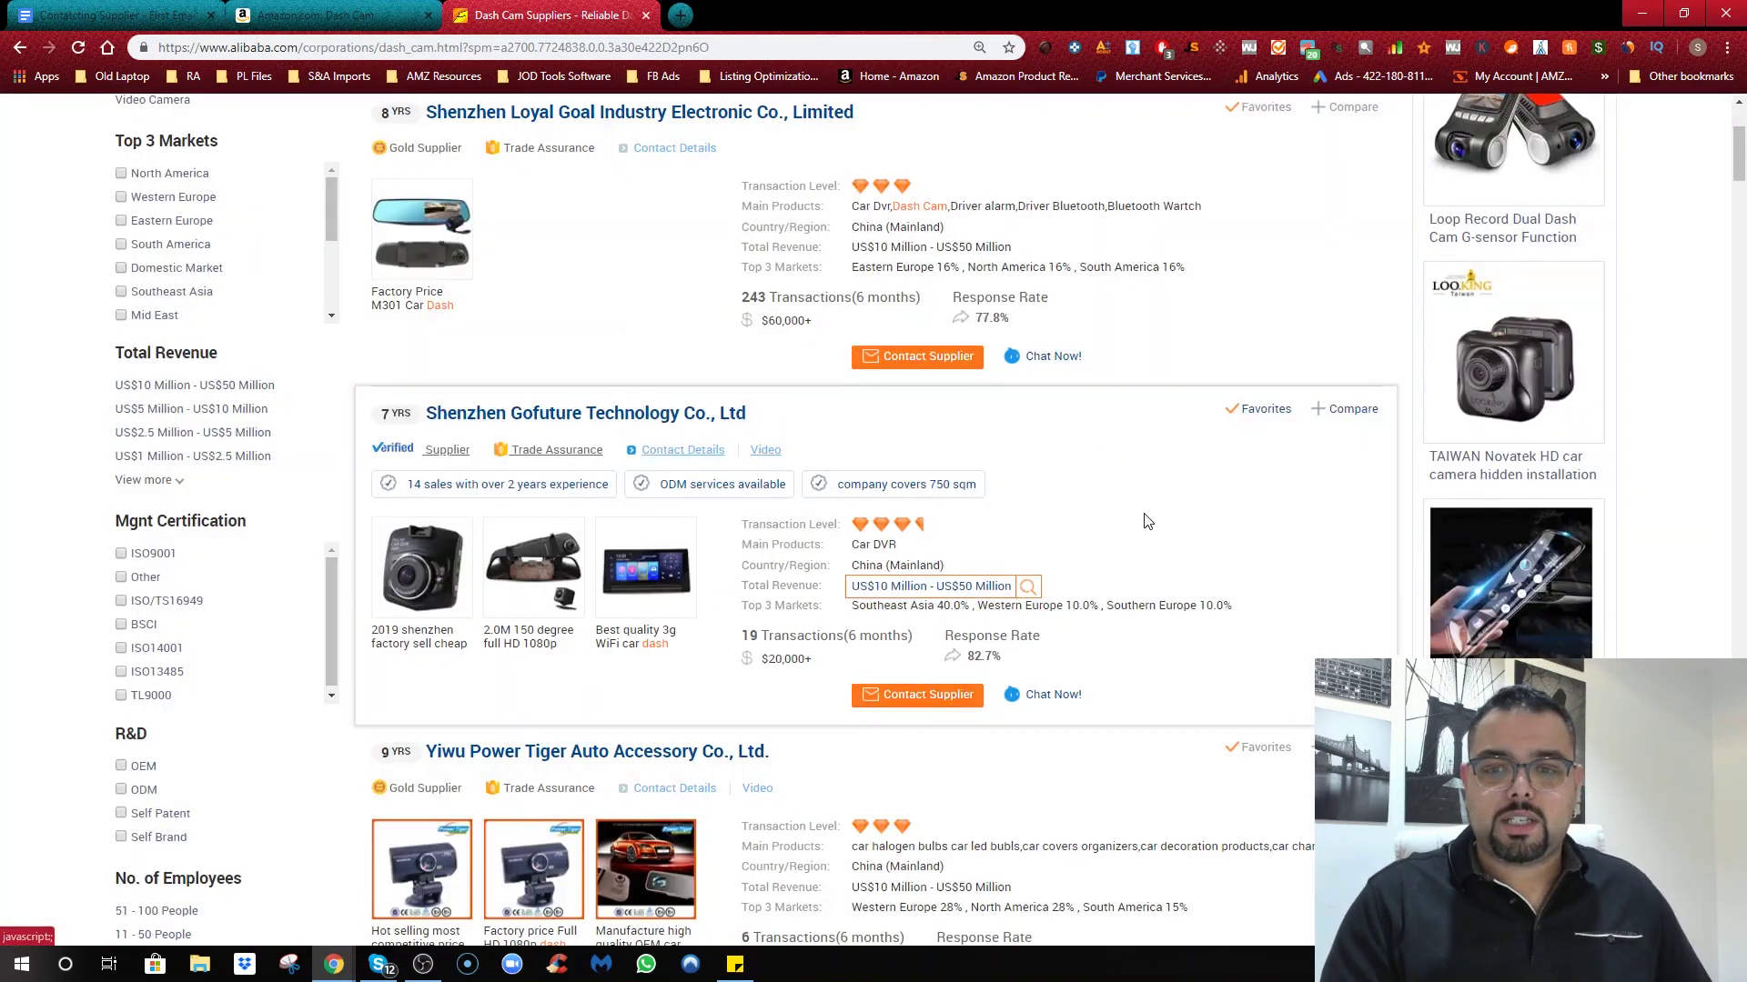
Step: Add Shenzhen Smart Concept Electronics and Shenzhen Xinjia Technology to the favorite suppliers
scroll(1148, 521, down, 6)
click(1232, 503)
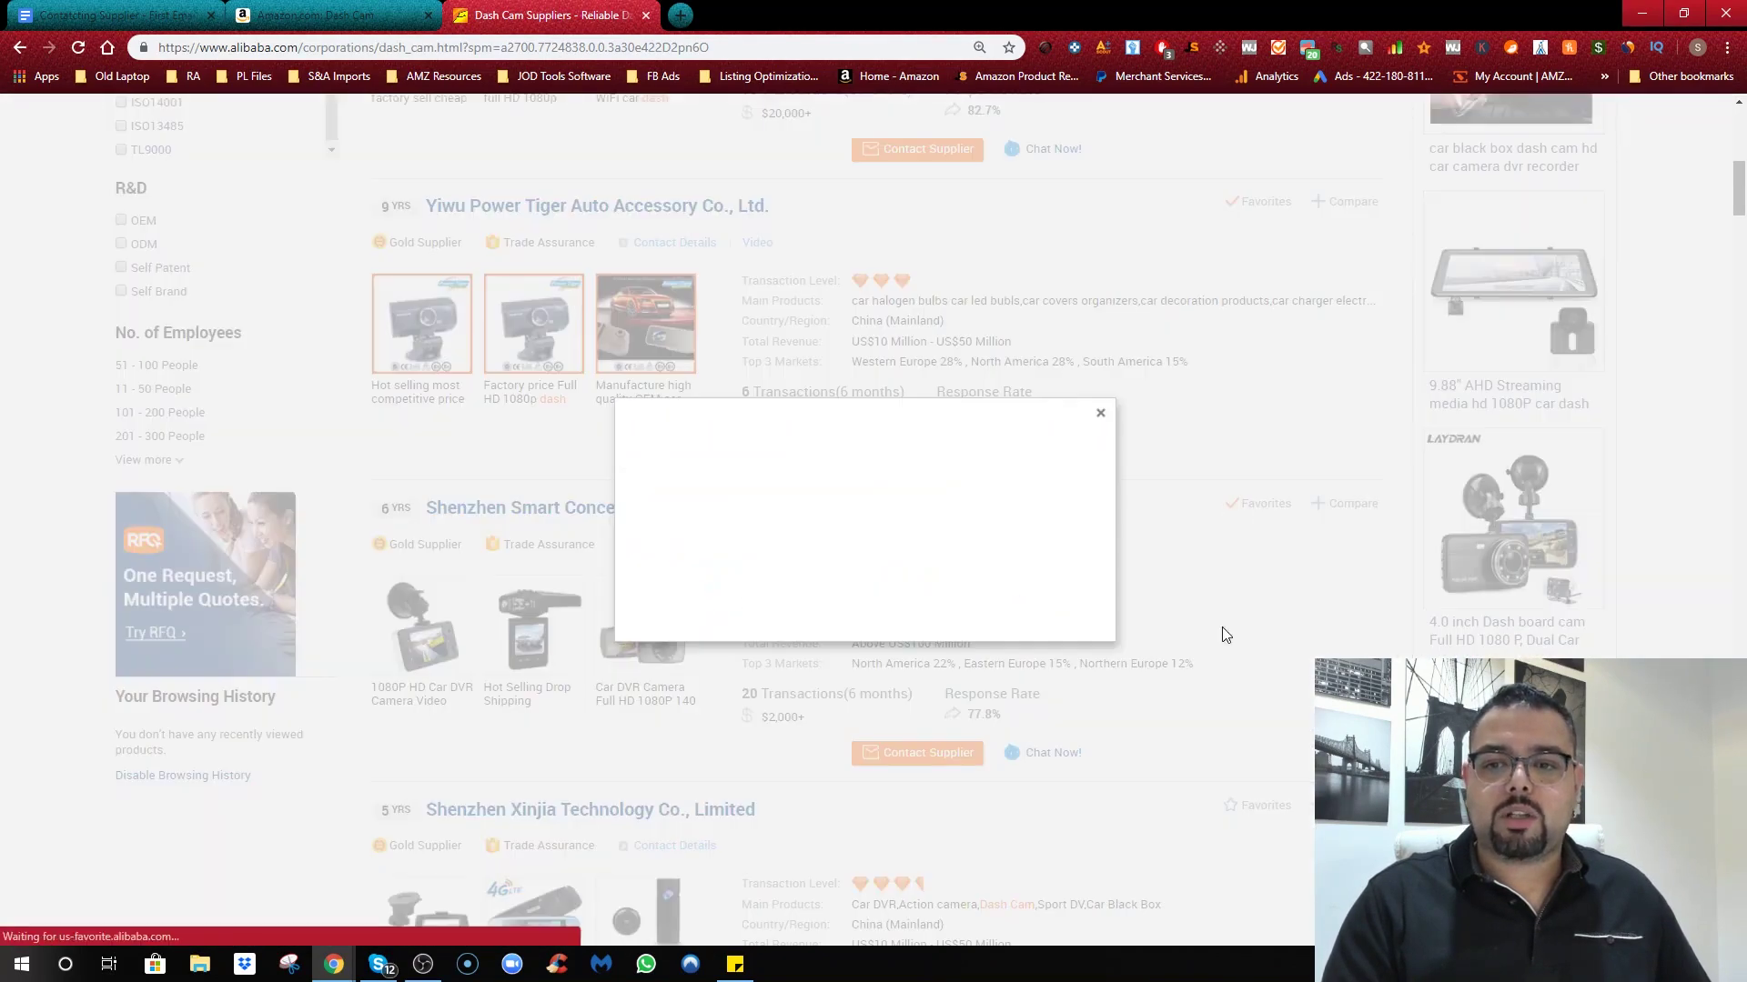
click(1099, 414)
scroll(1225, 437, down, 4)
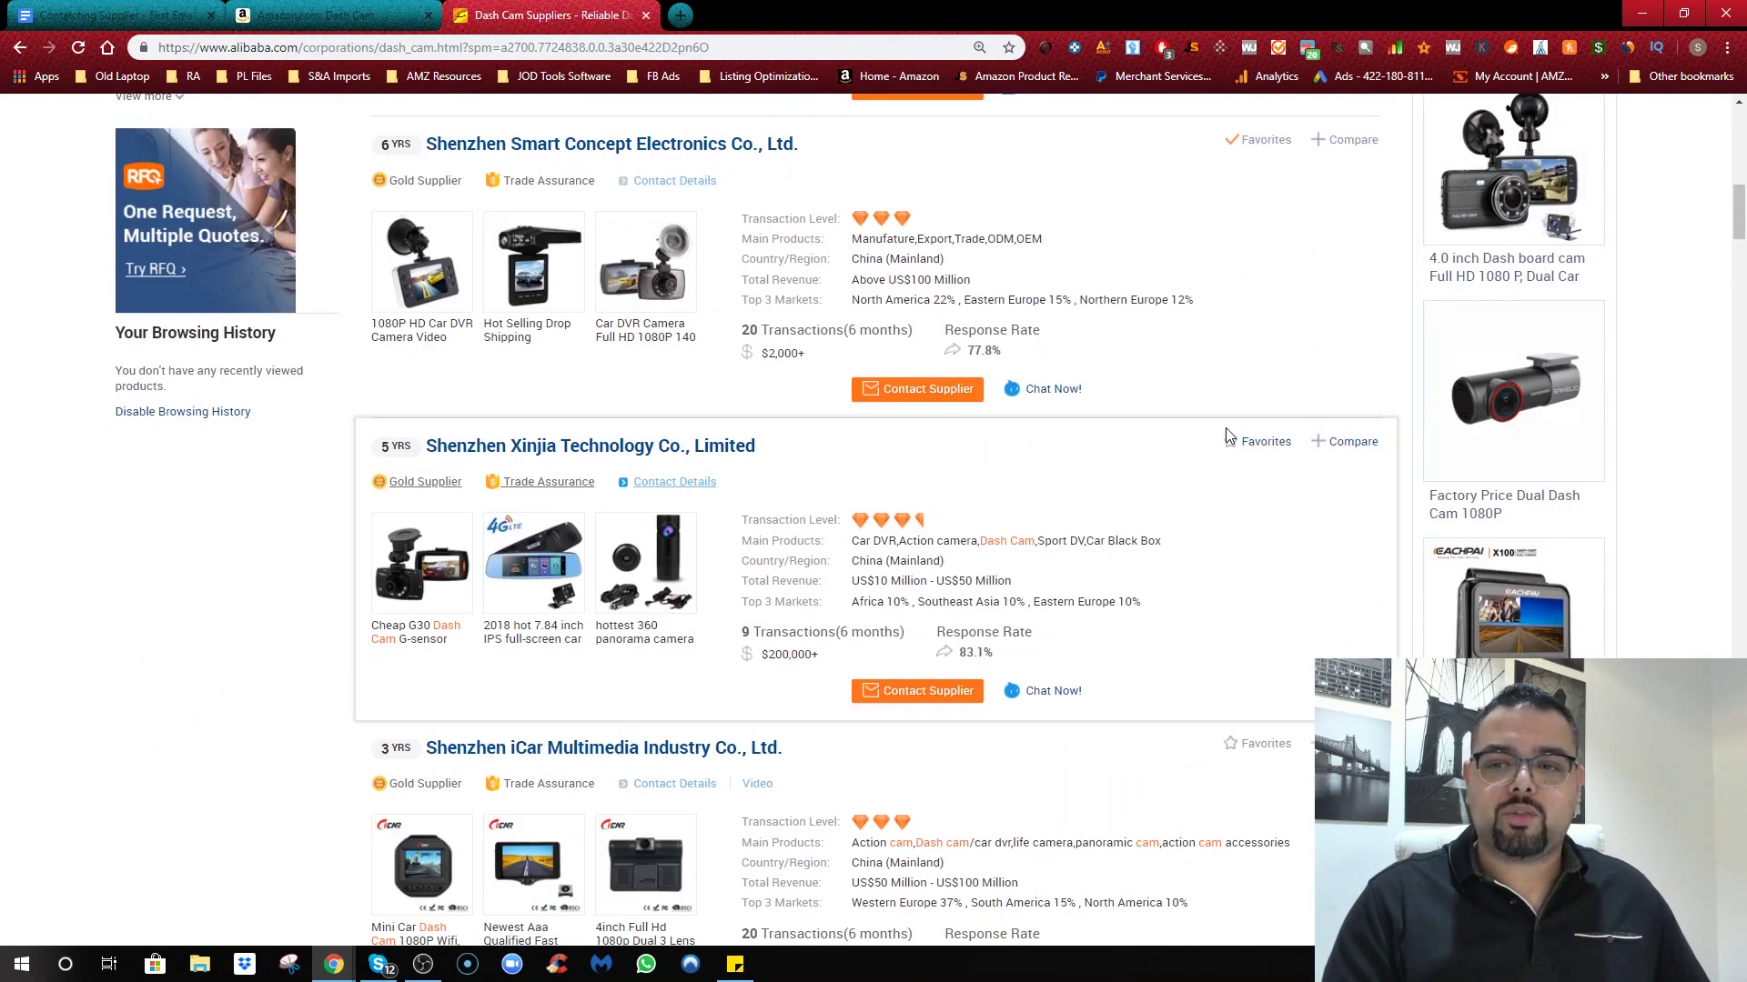
click(1232, 443)
click(1102, 412)
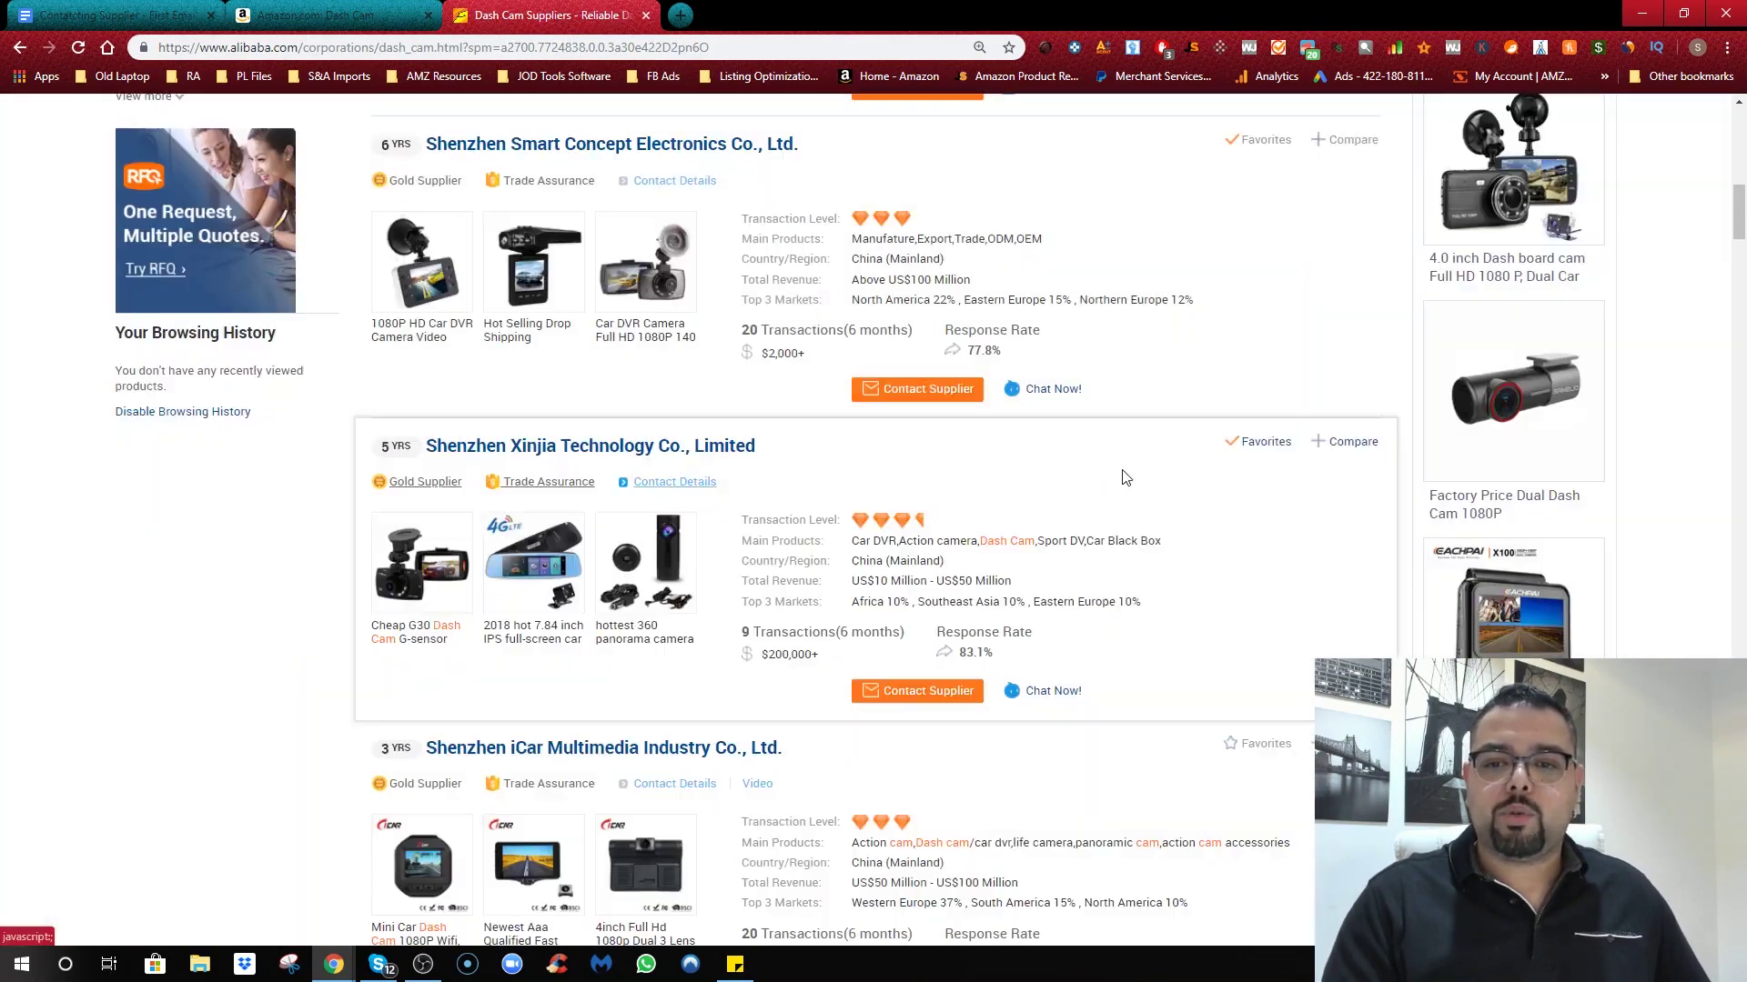
Step: Open the Alibaba favorites and show all saved suppliers
scroll(1126, 477, up, 15)
mouse_move(1517, 191)
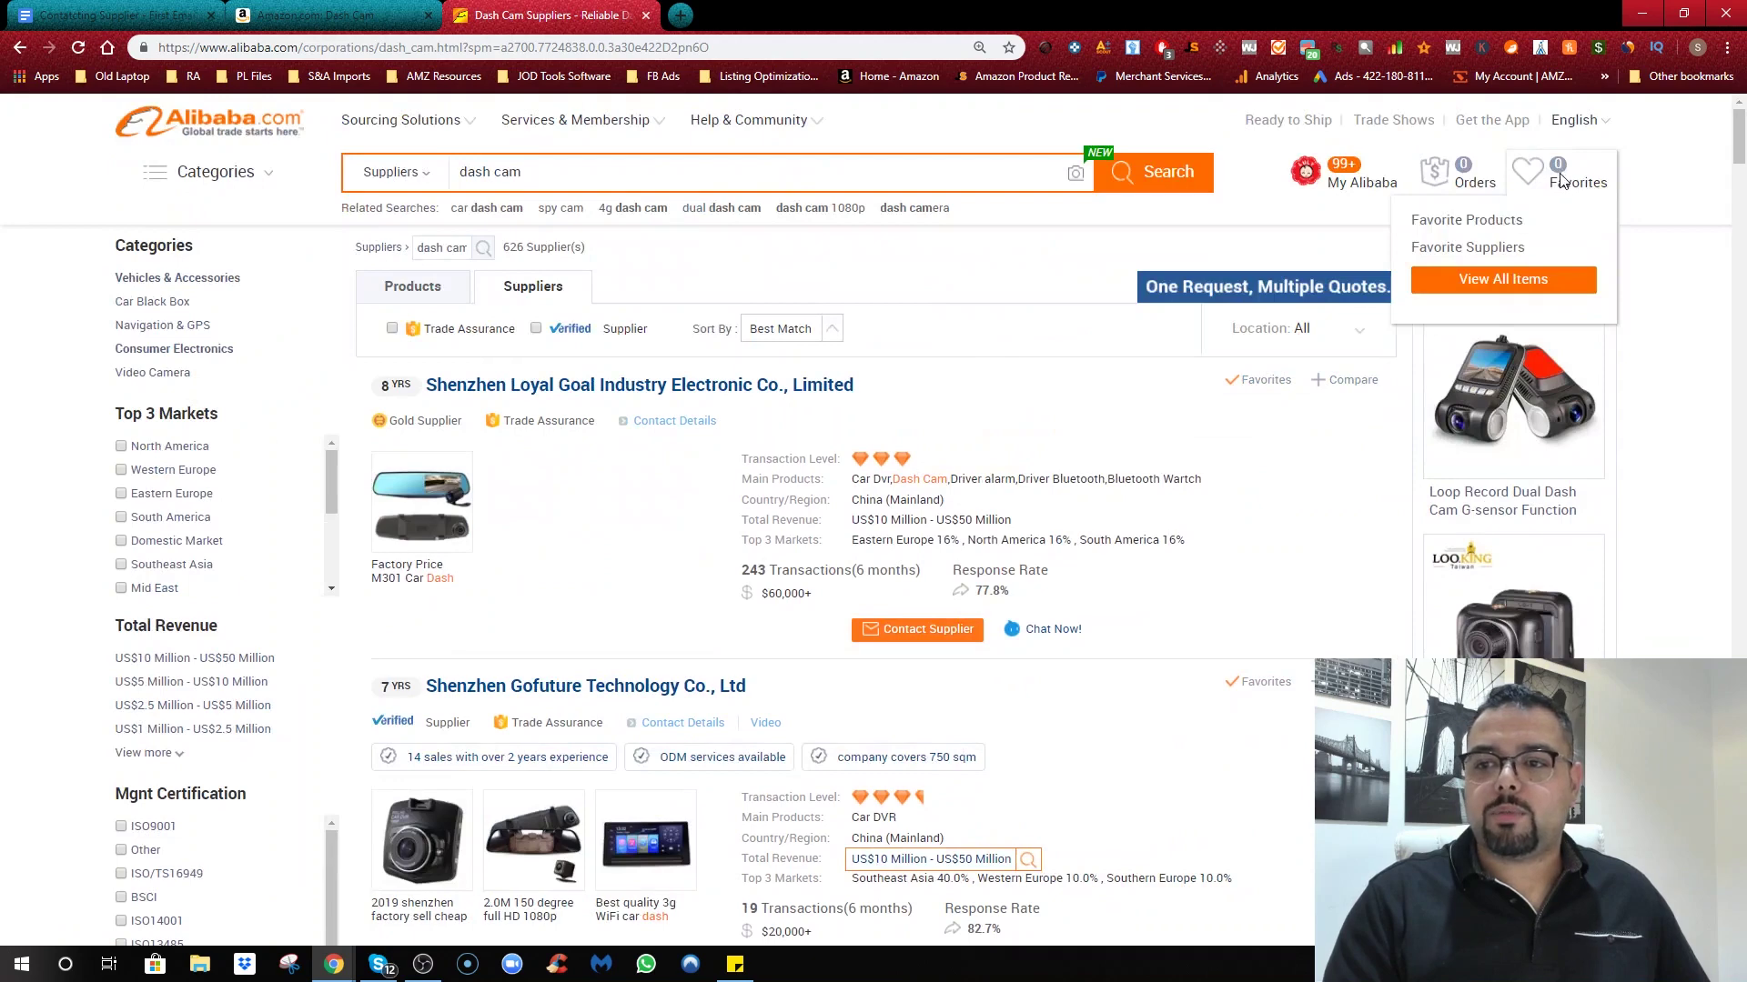
click(1530, 282)
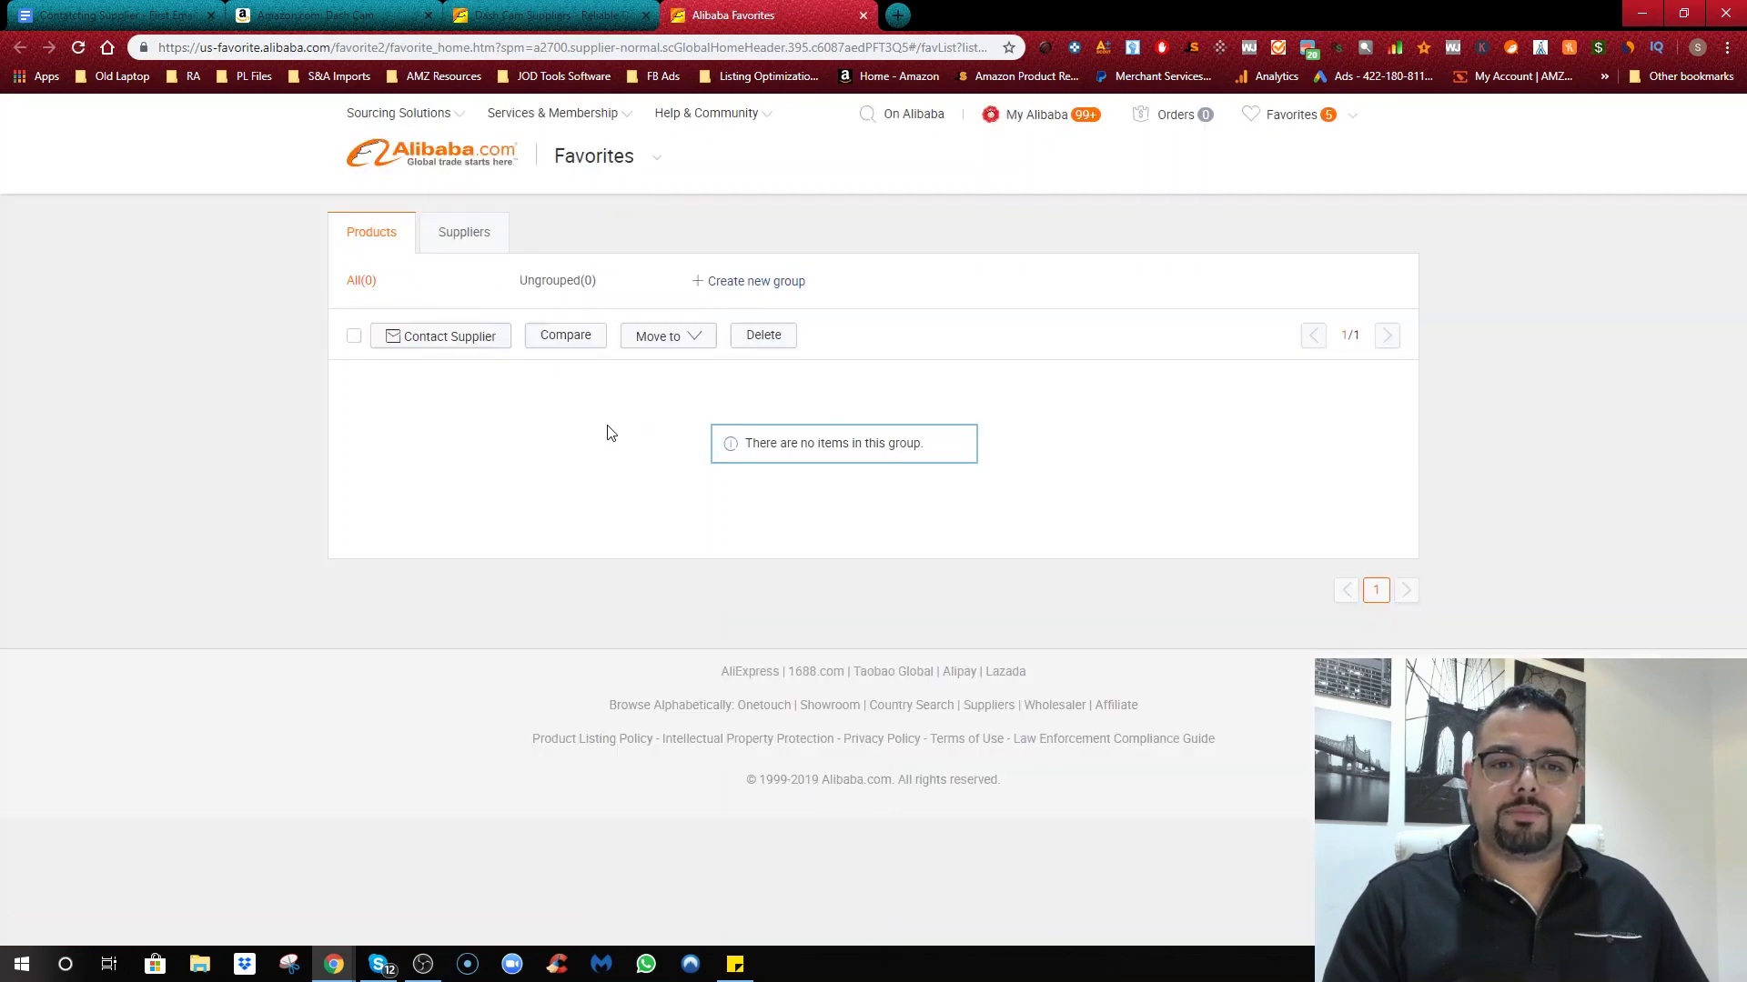
click(465, 238)
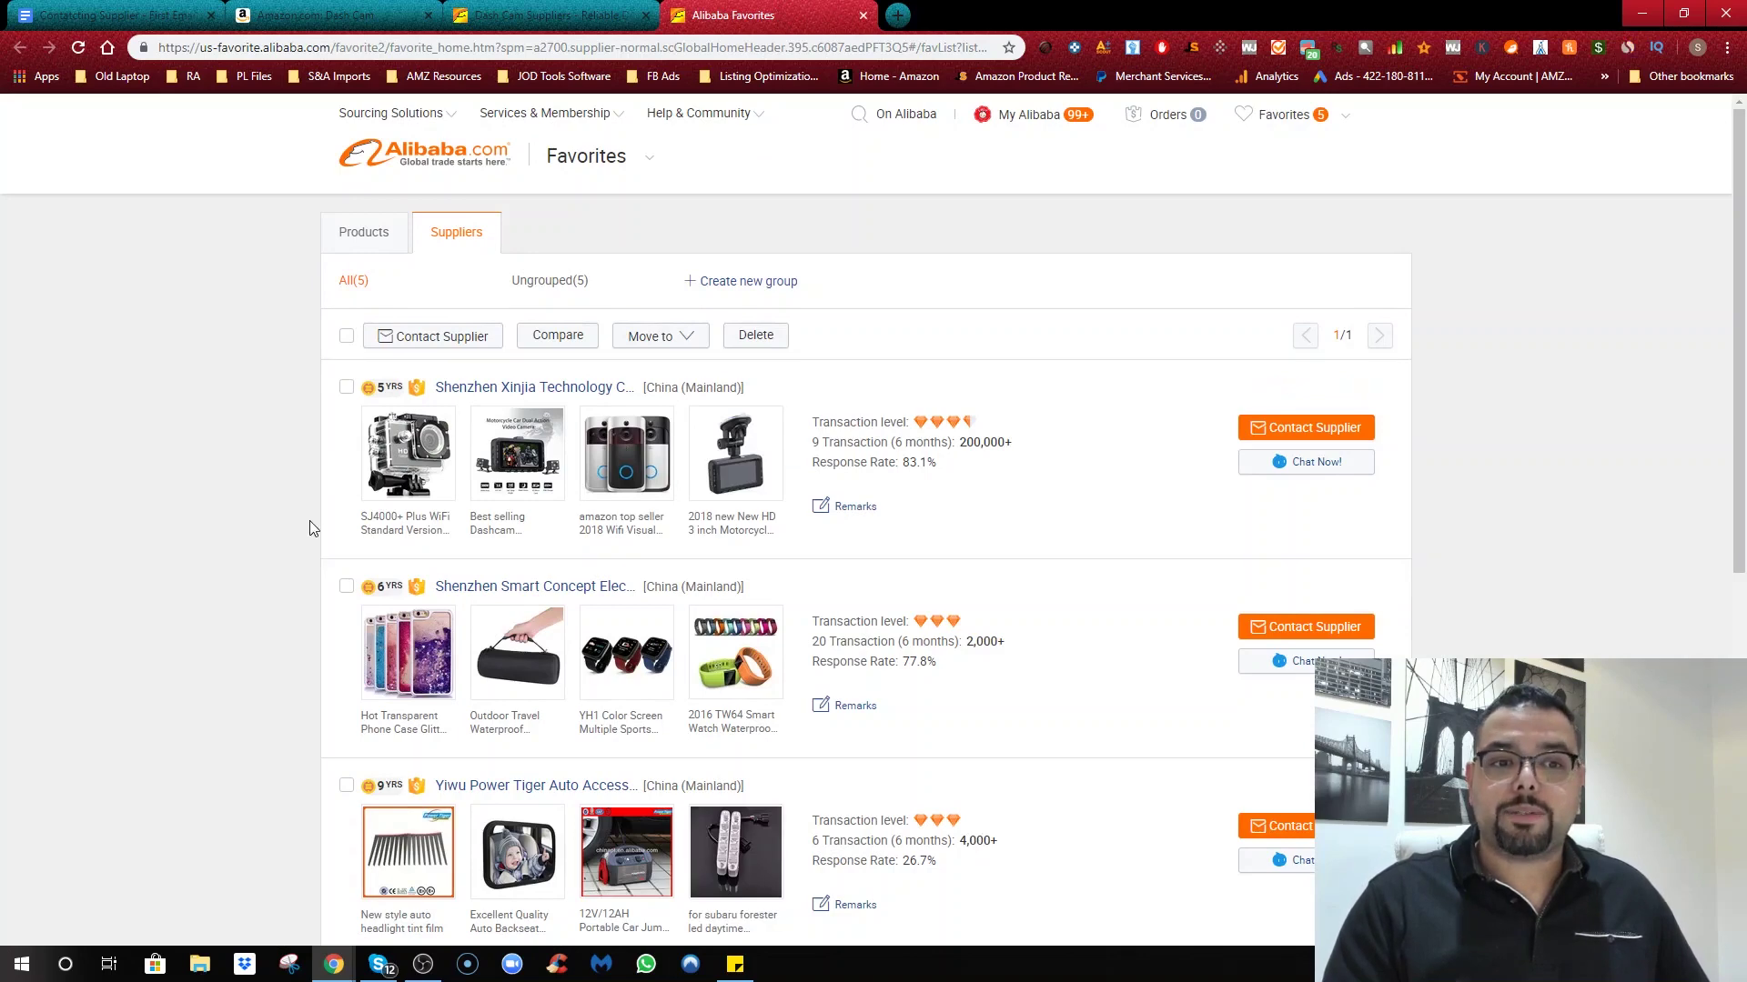
click(533, 289)
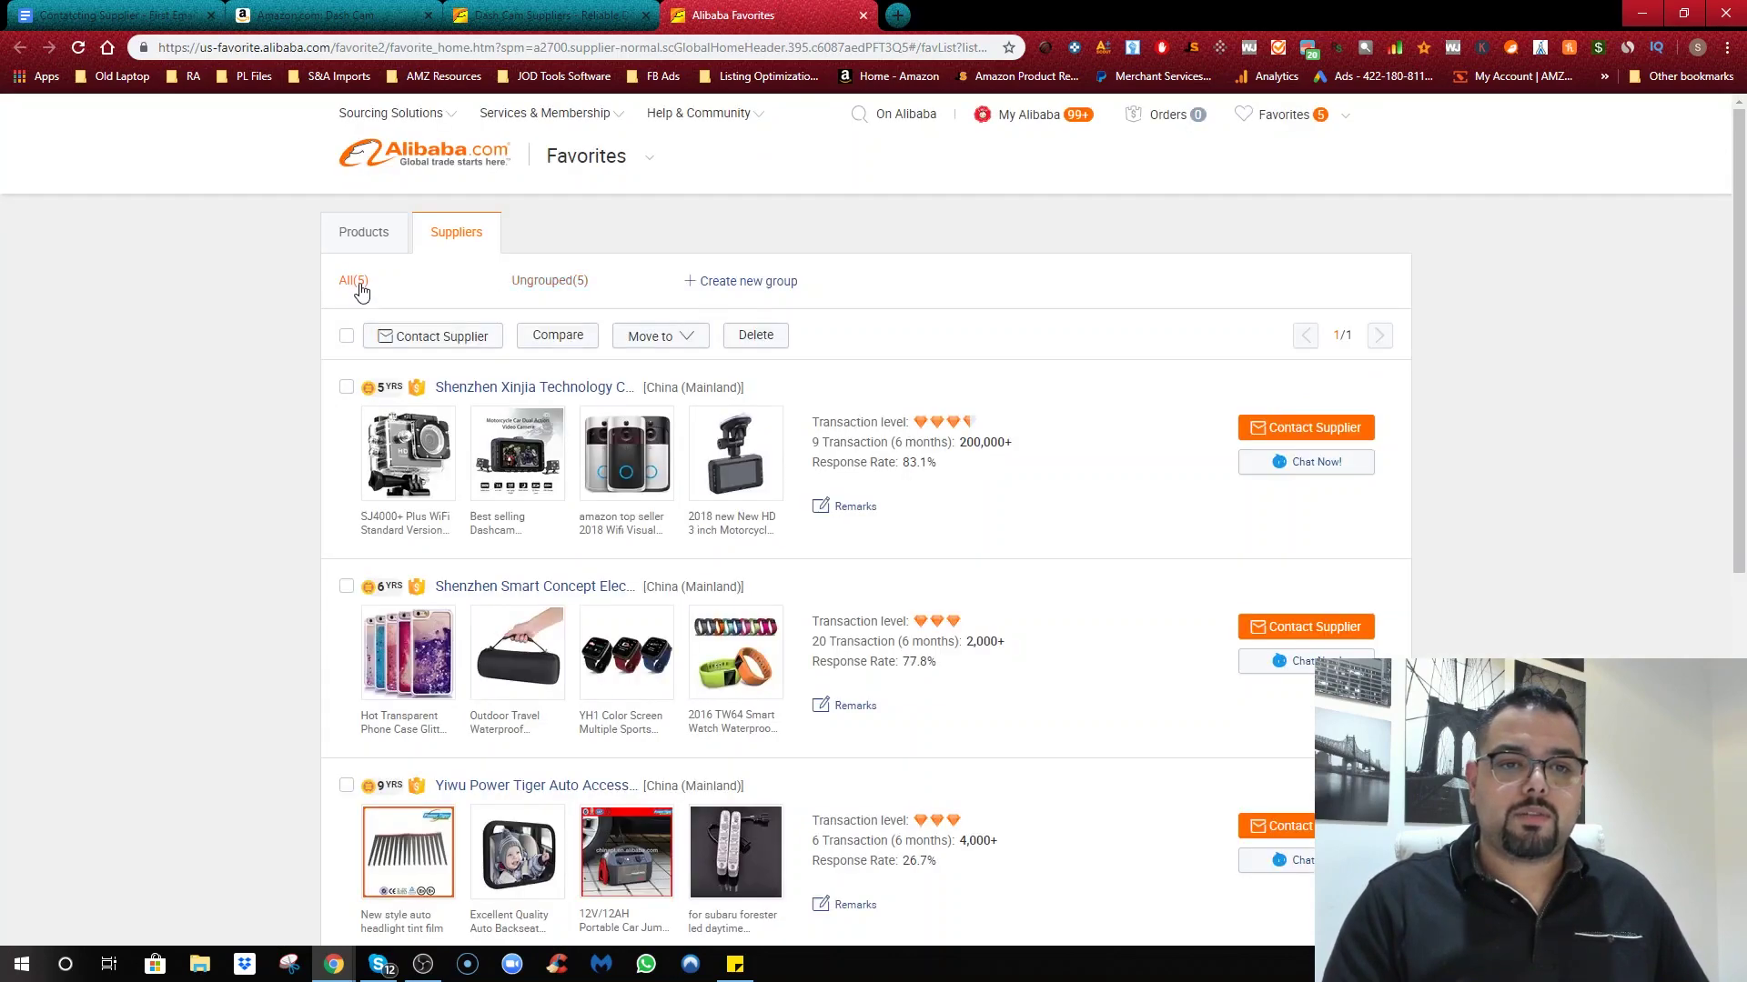
click(360, 289)
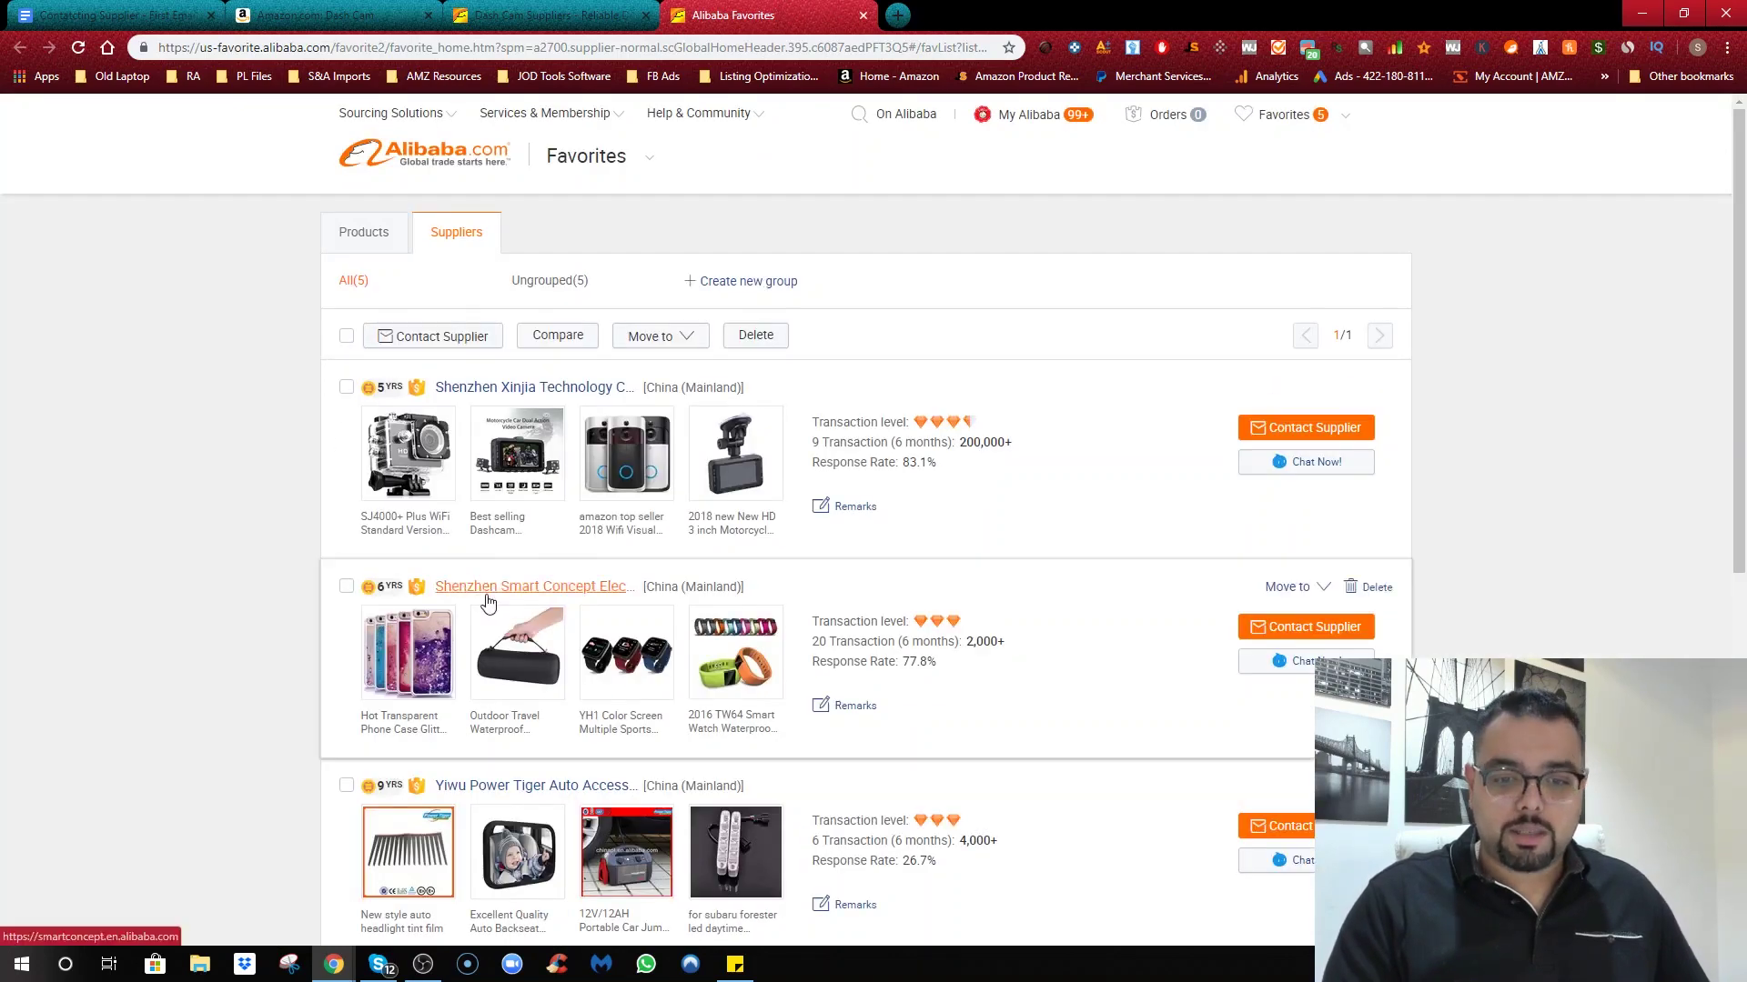
Step: Look through the saved suppliers, select them all and open one contact form addressed to the whole selection
scroll(487, 601, down, 2)
scroll(610, 546, down, 4)
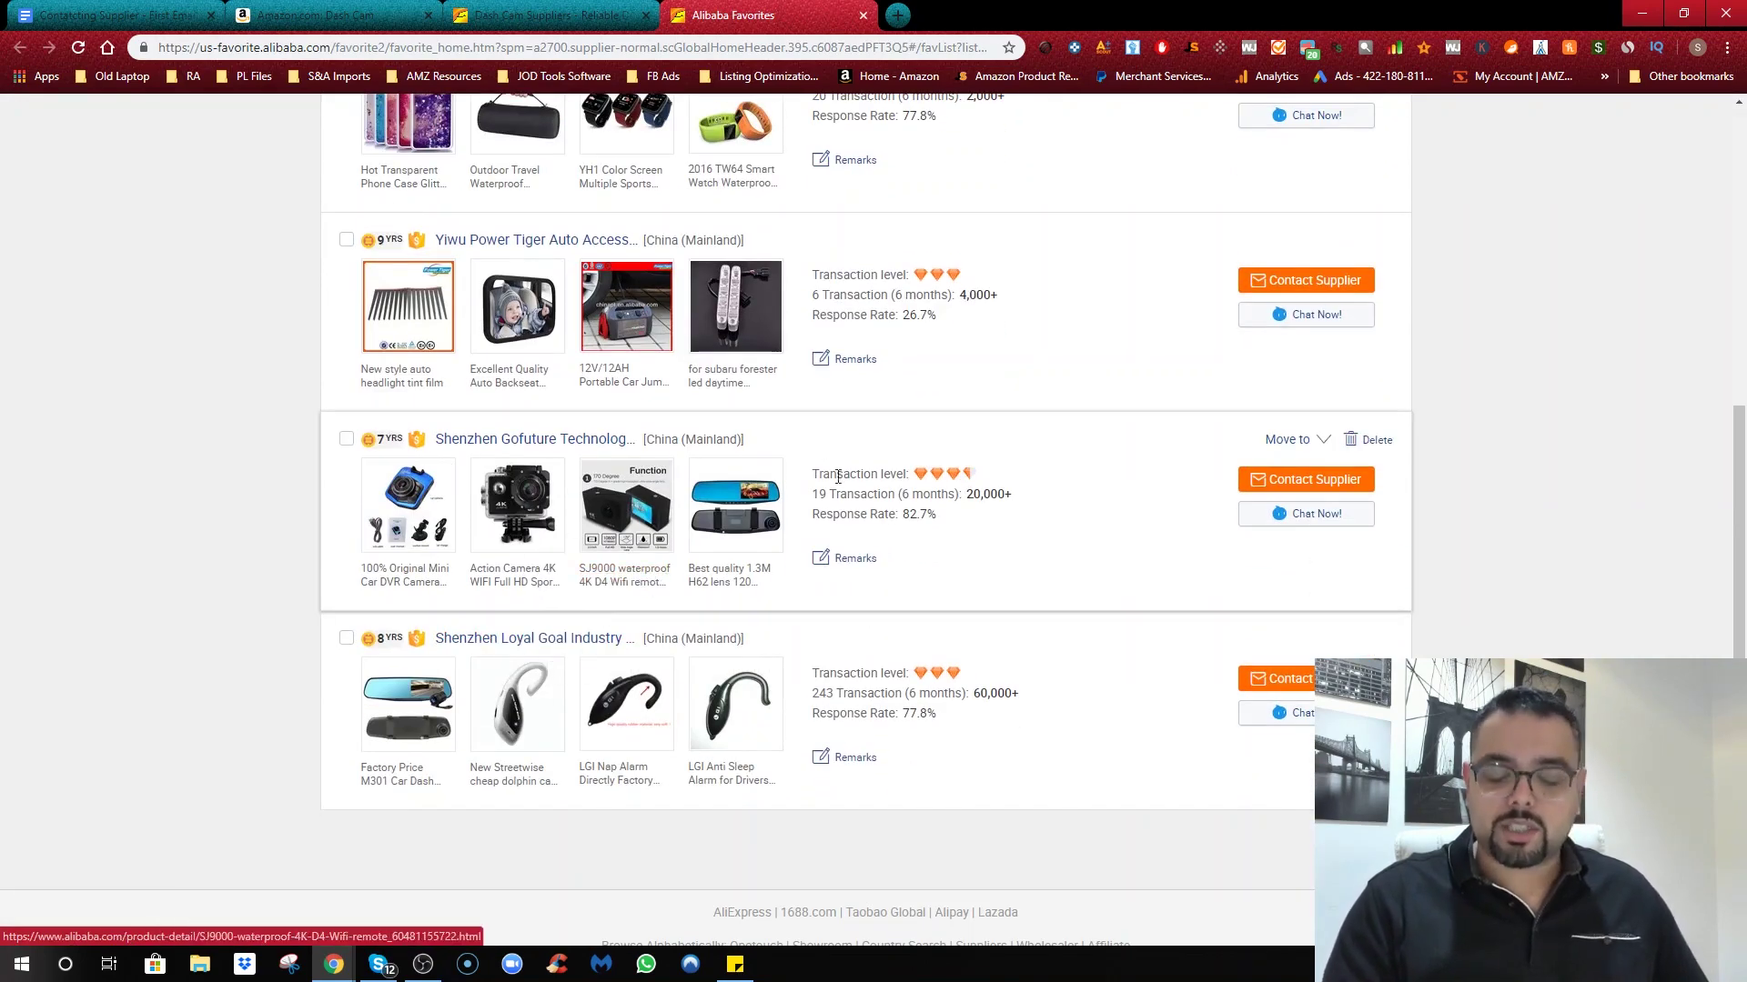
scroll(752, 441, up, 6)
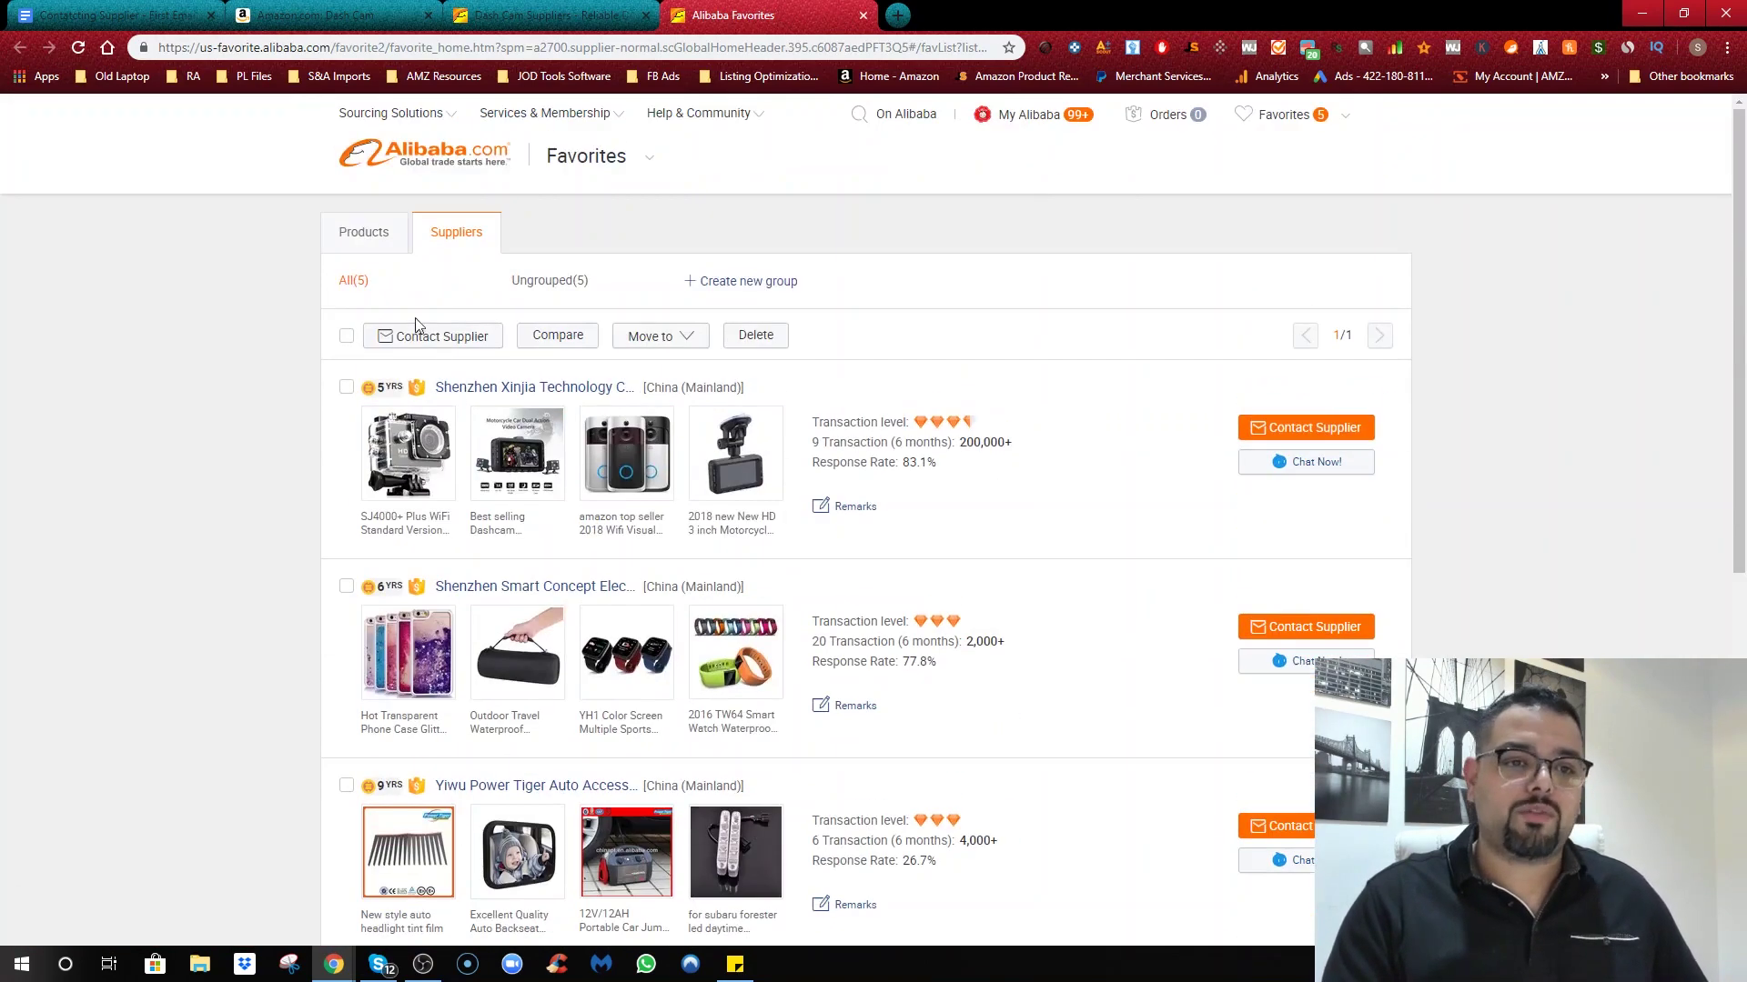
click(347, 337)
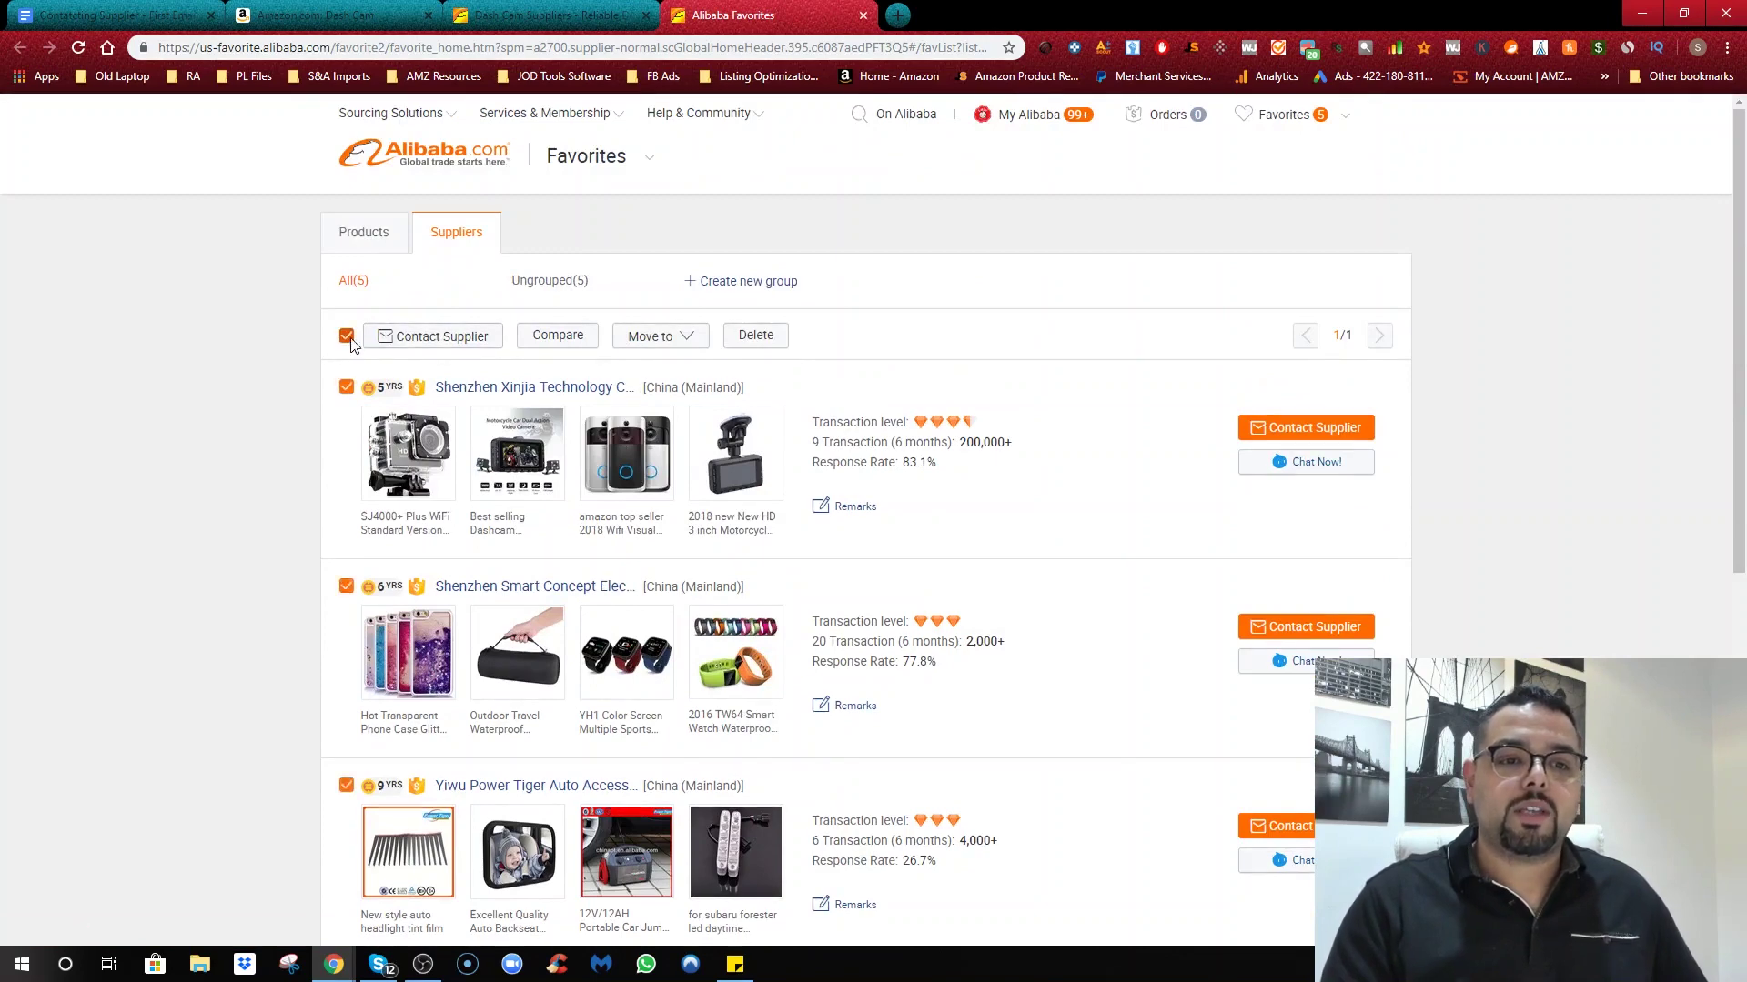
click(393, 336)
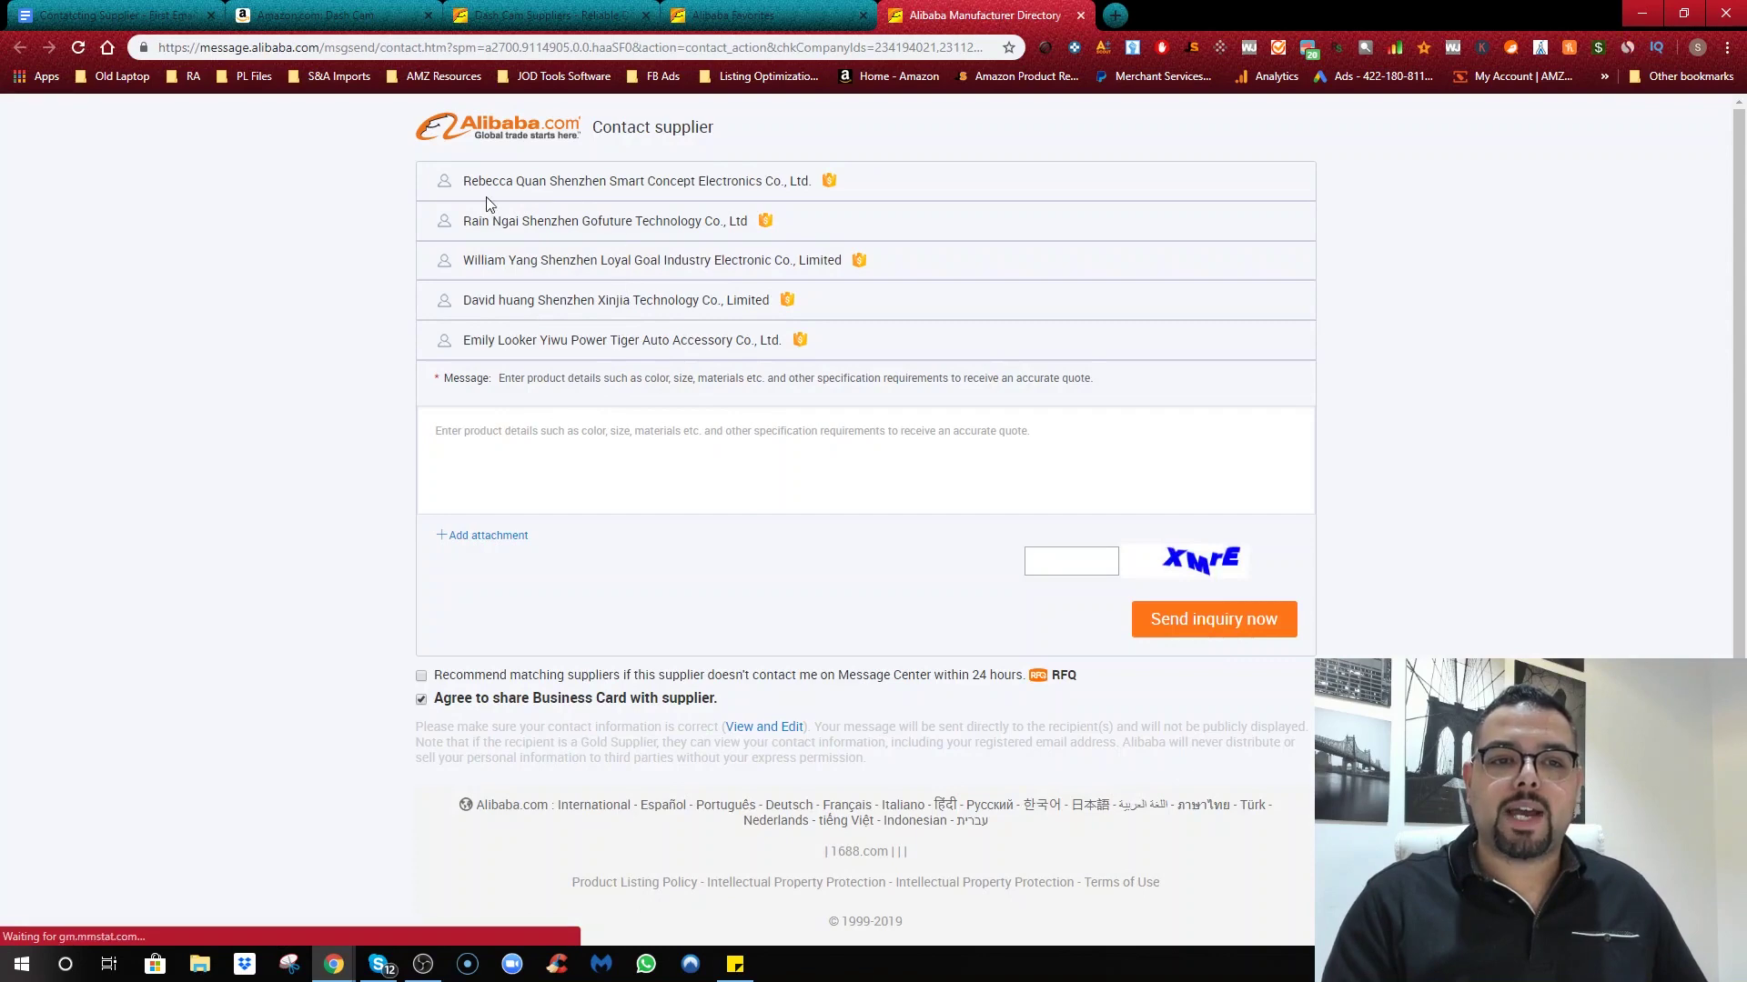
Step: Paste the copied email template as the message of the group inquiry, and return to the dash cam supplier results
click(158, 18)
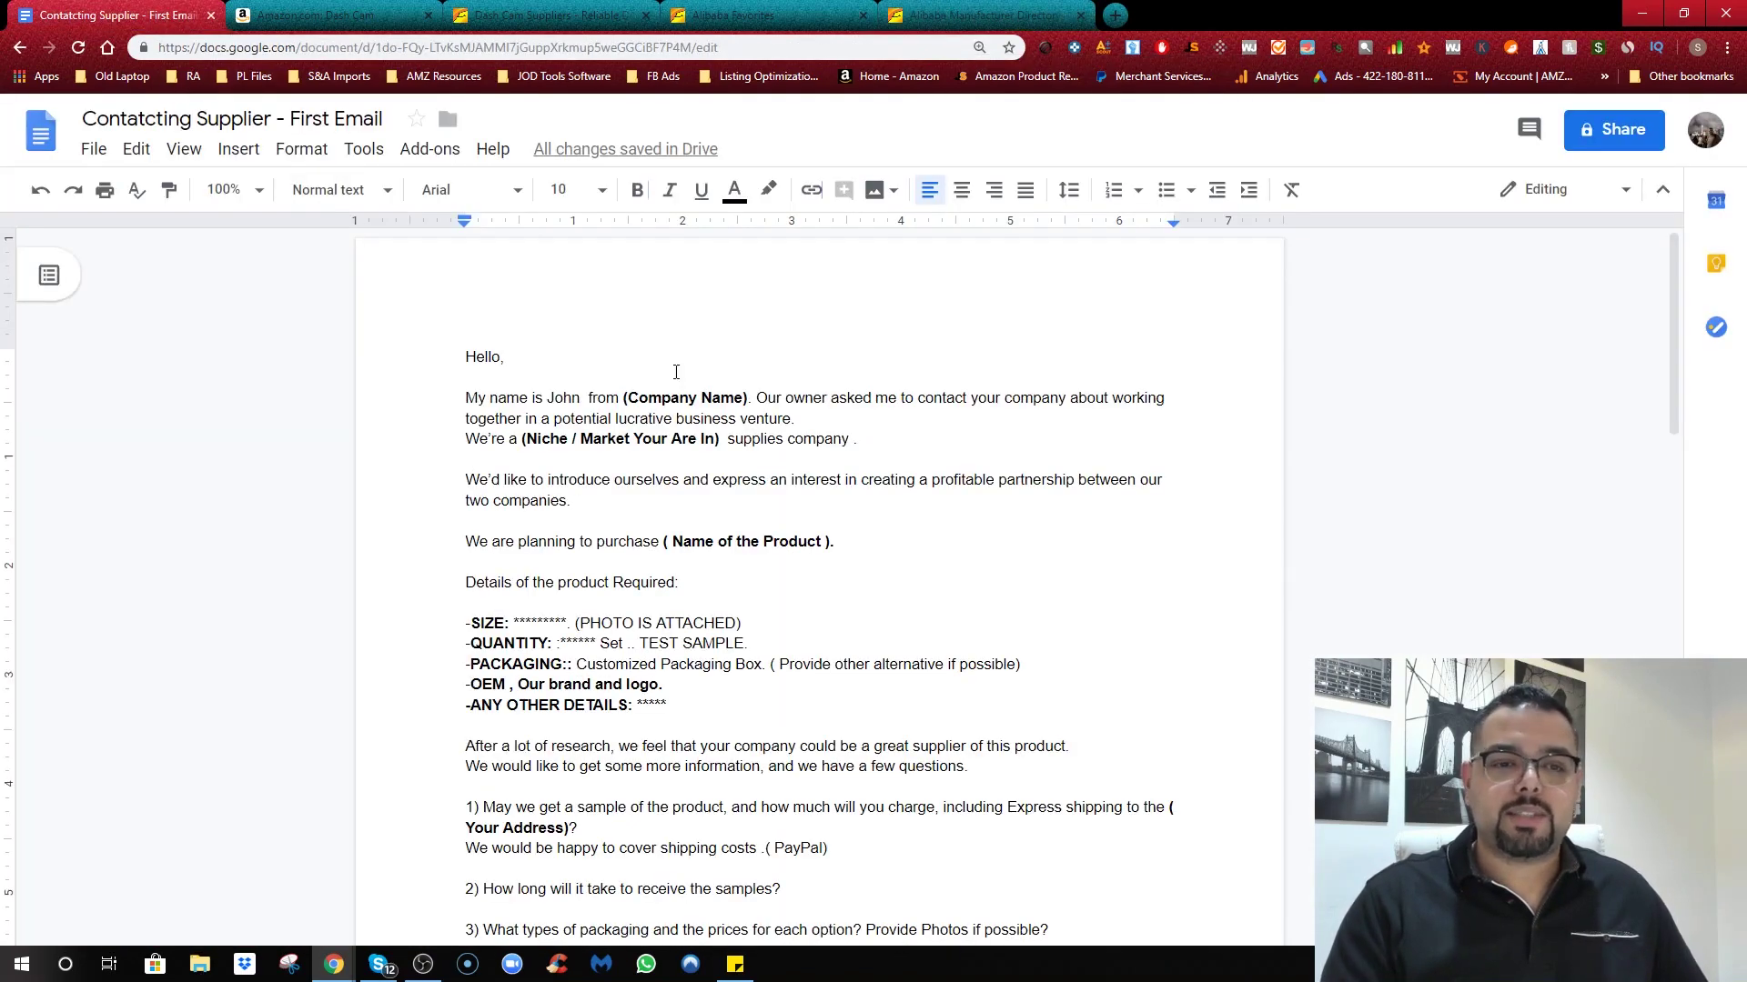
click(982, 16)
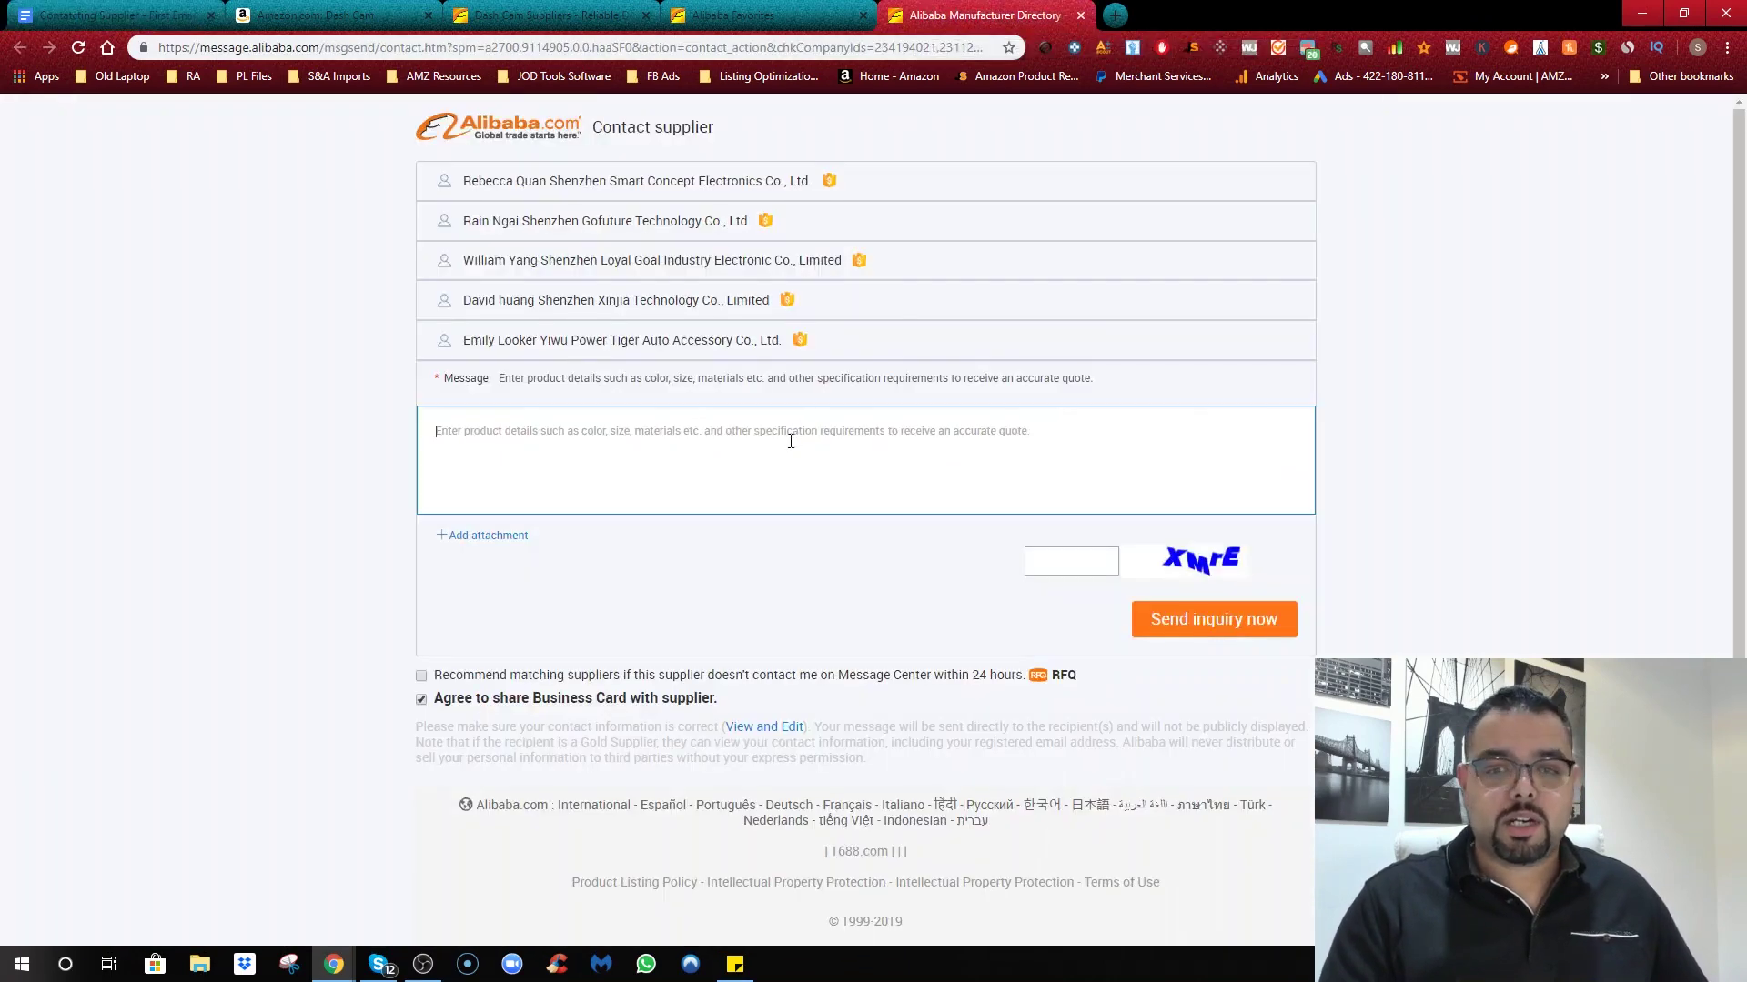
click(788, 446)
key(ctrl+v)
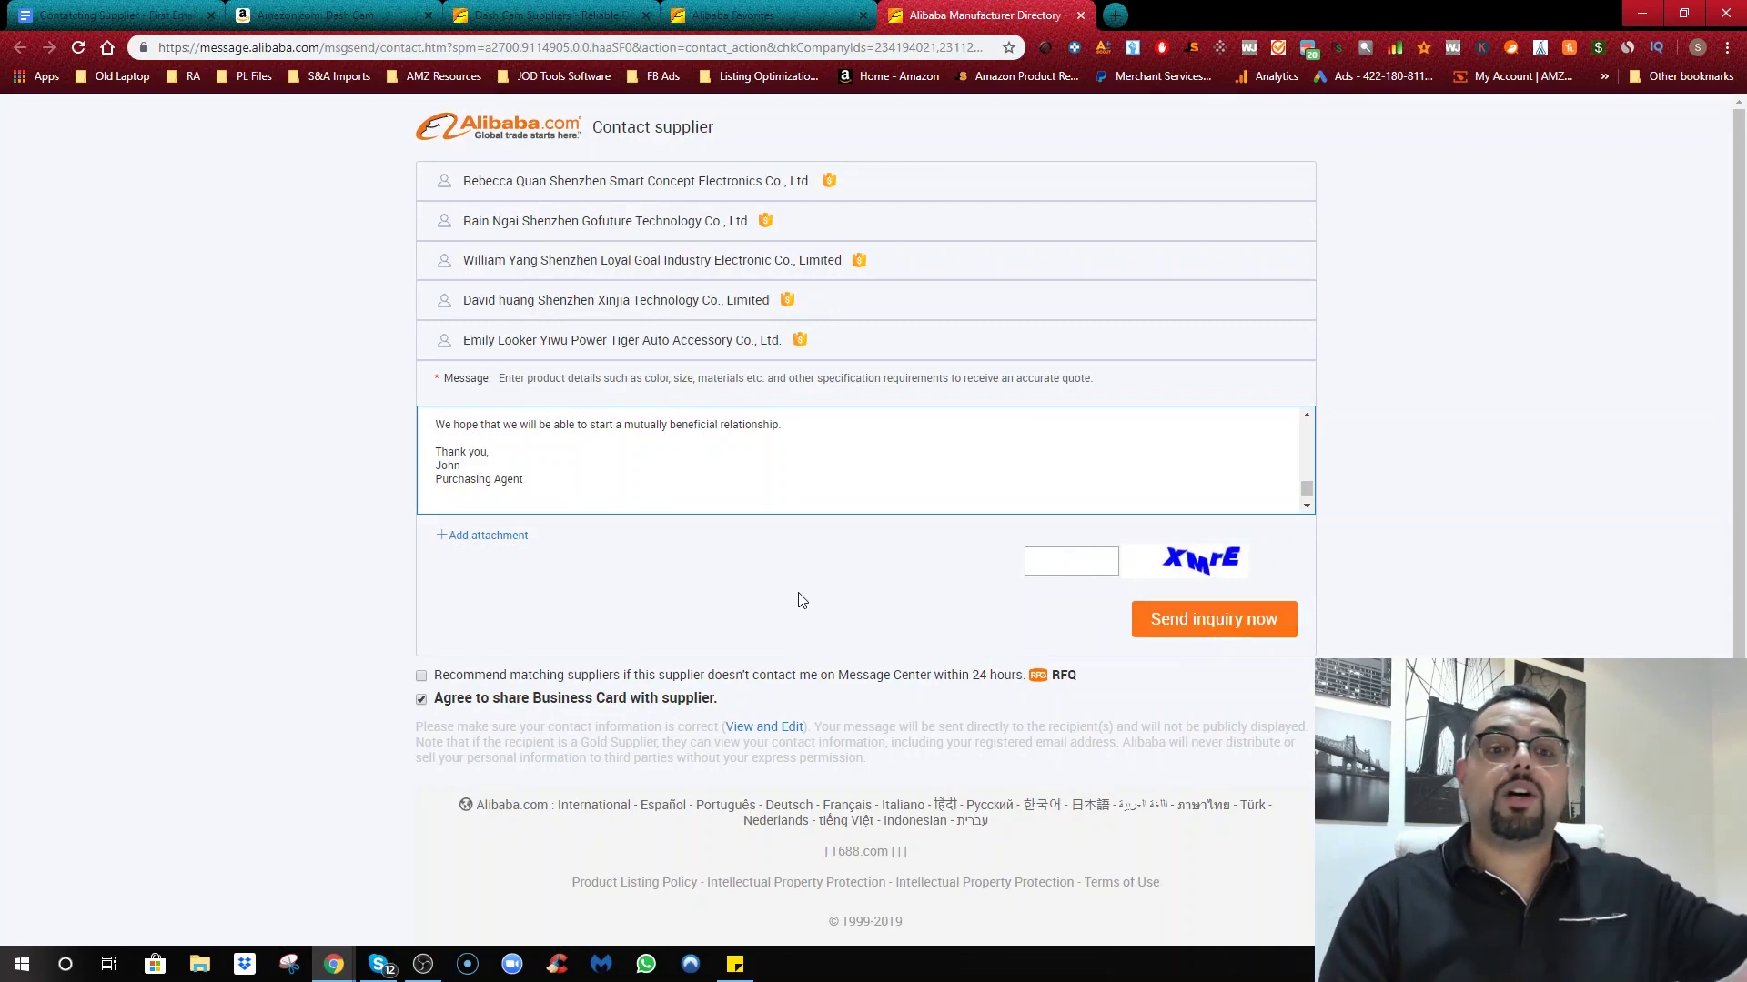
click(573, 16)
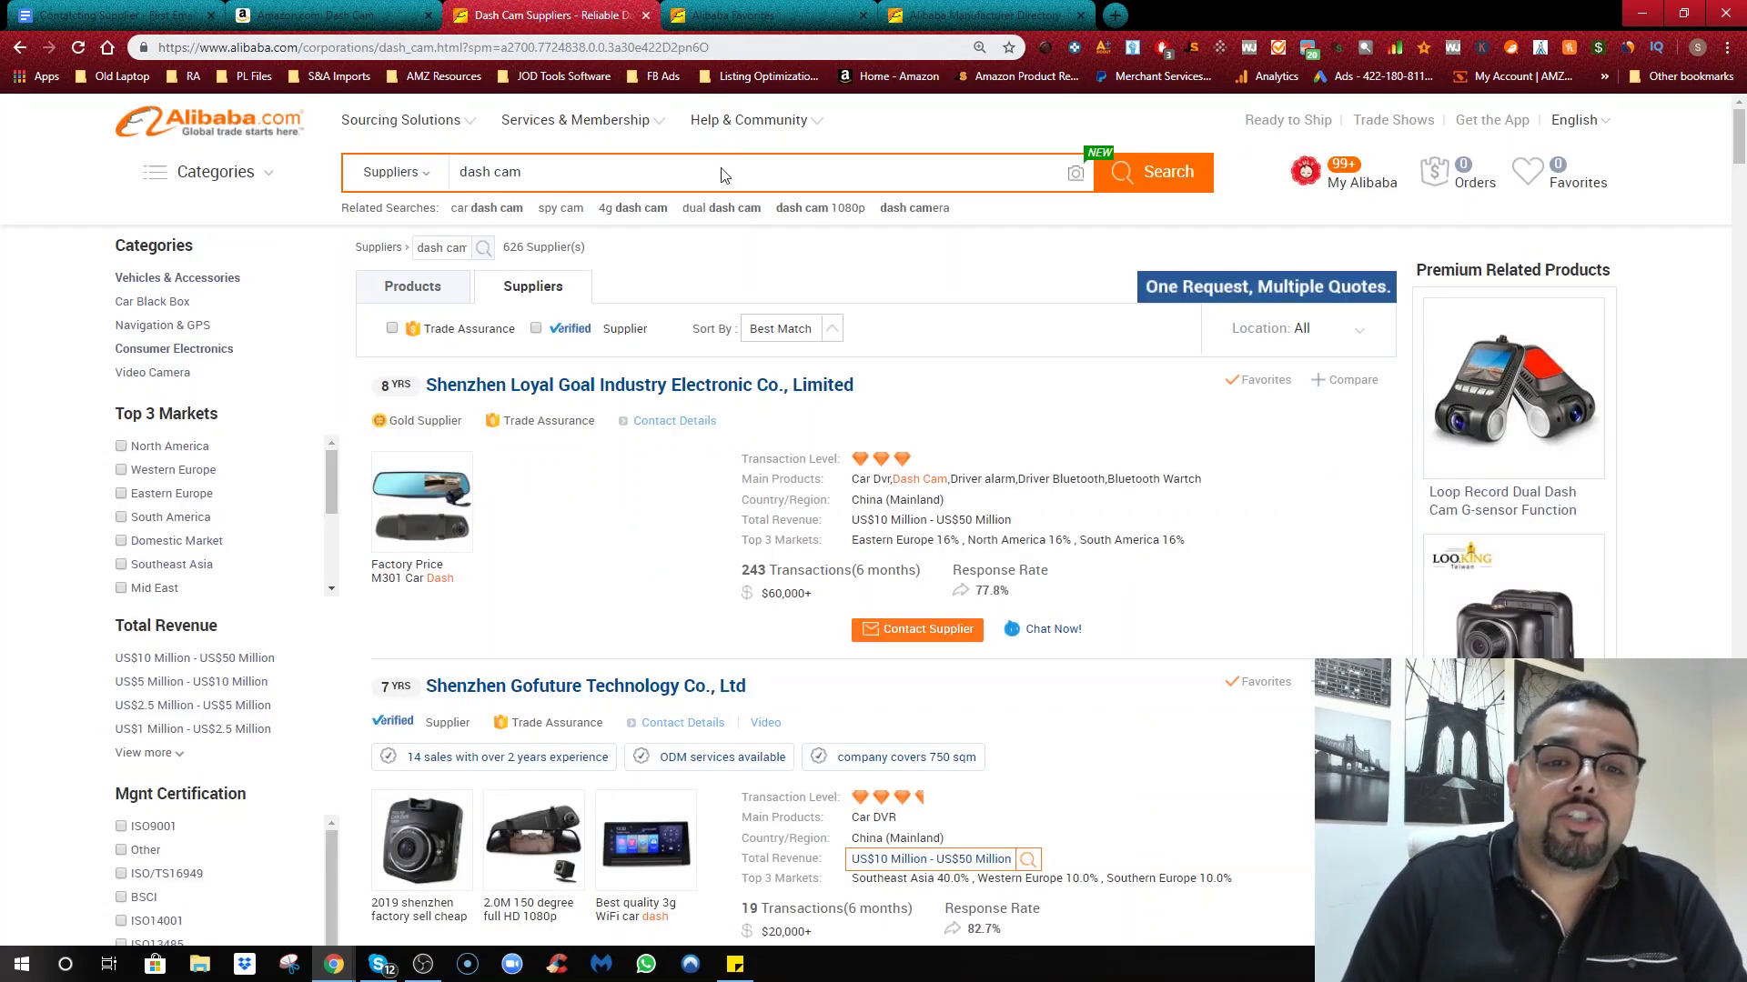
Step: Read through the first-contact email template, from the introduction and product details to the supplier questions and closing
click(164, 8)
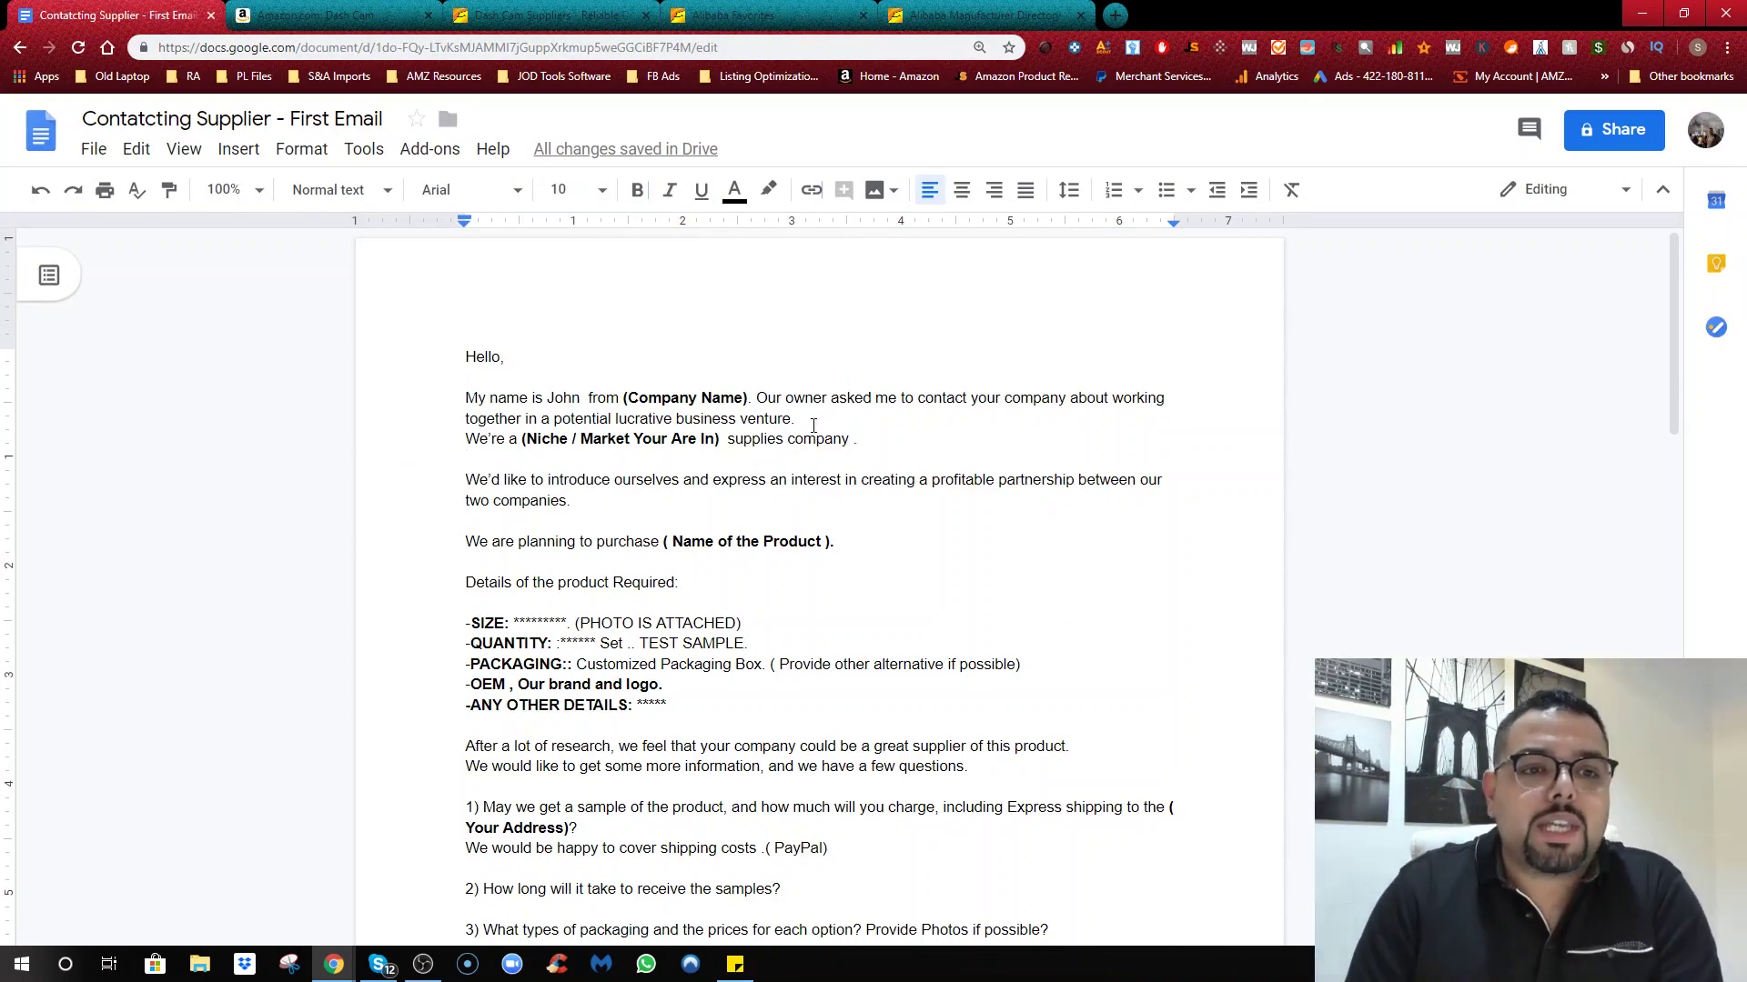
scroll(813, 430, down, 3)
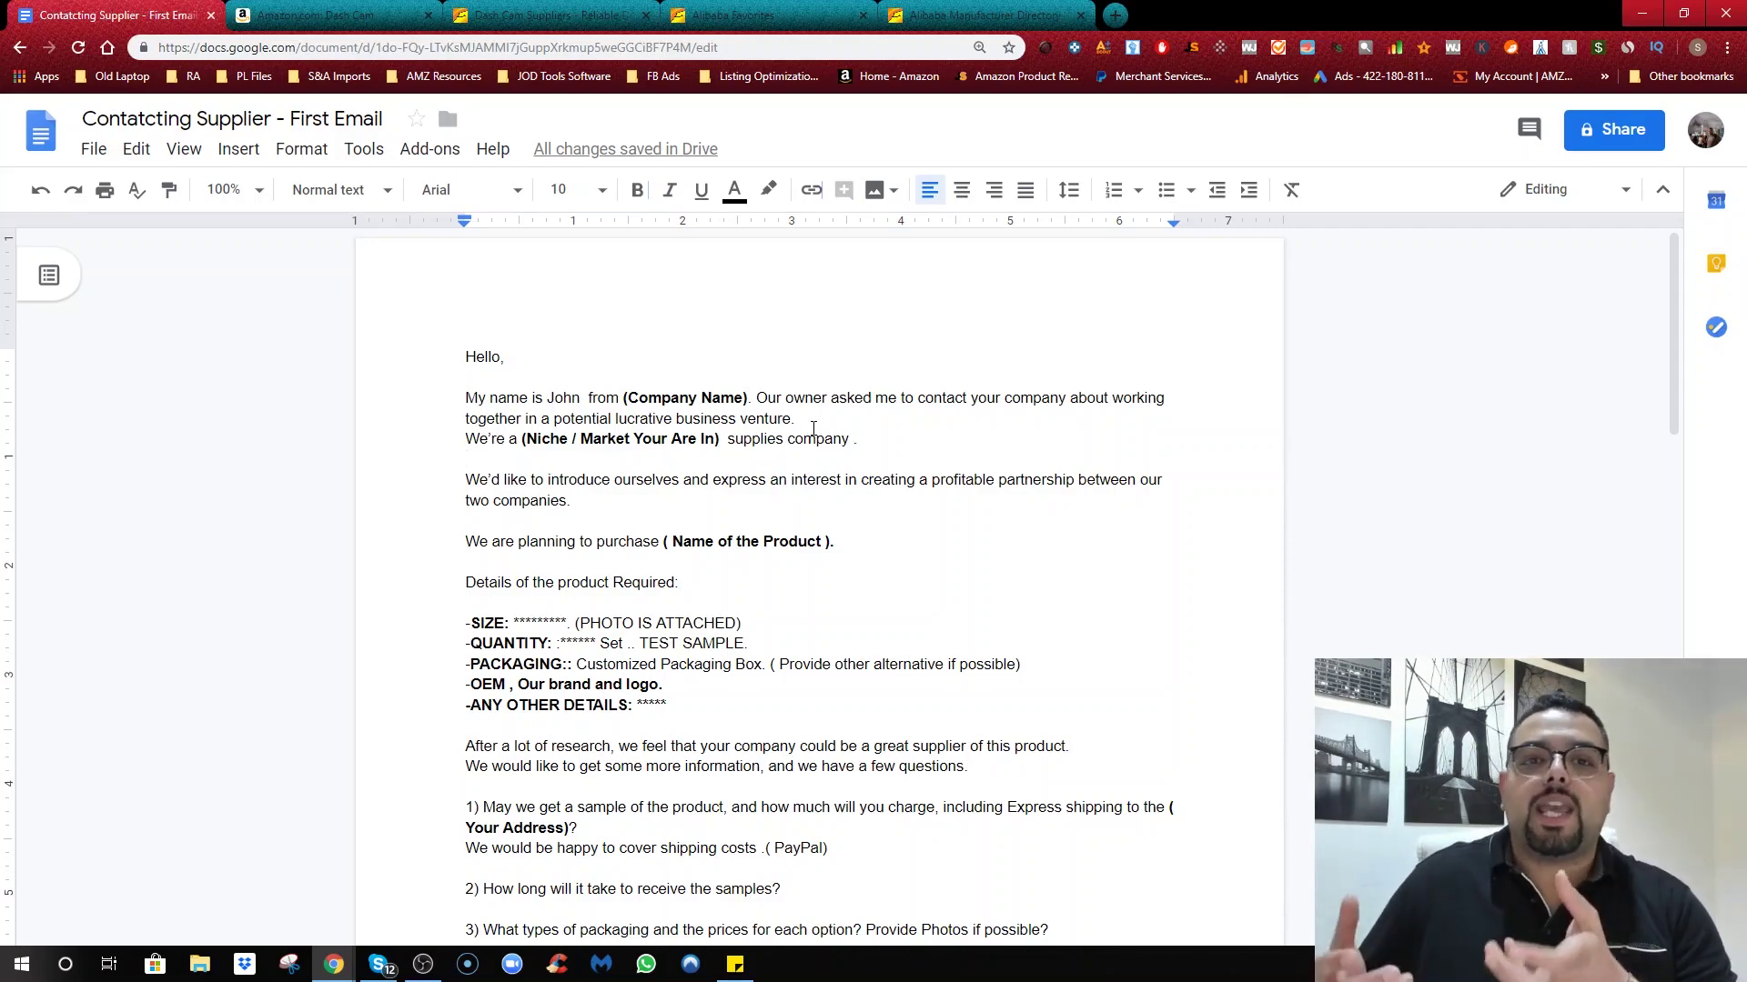
scroll(812, 428, down, 8)
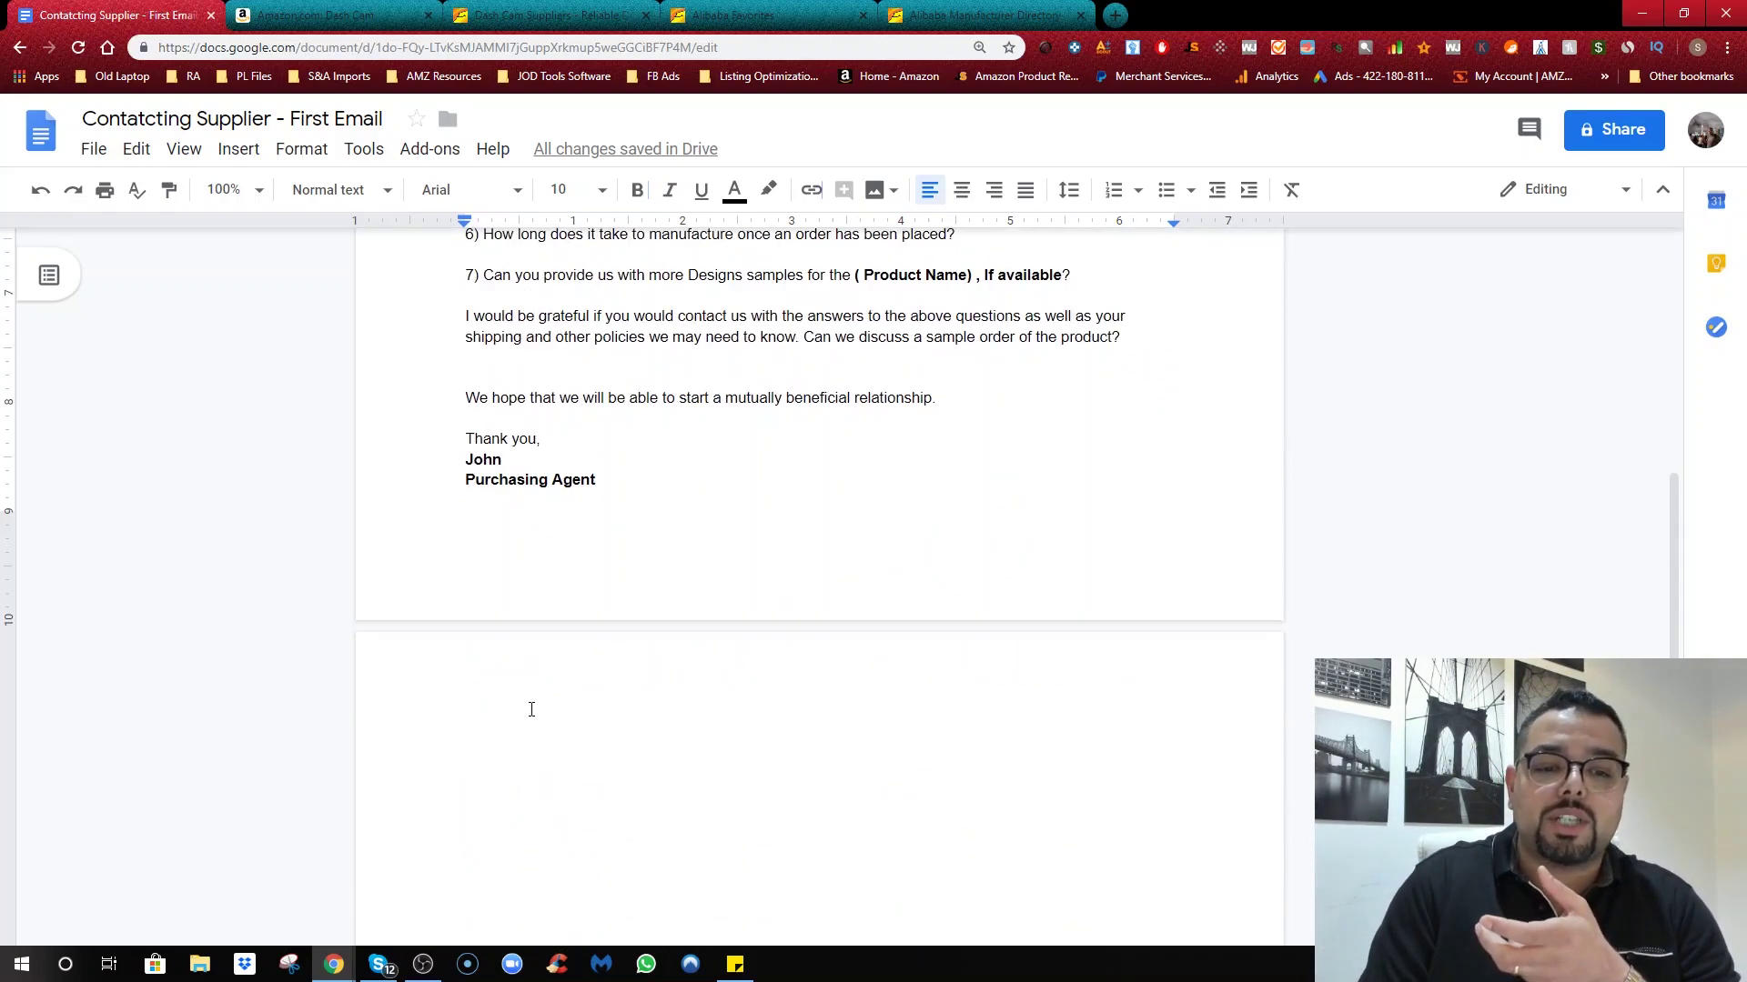
scroll(530, 707, up, 3)
scroll(808, 606, up, 6)
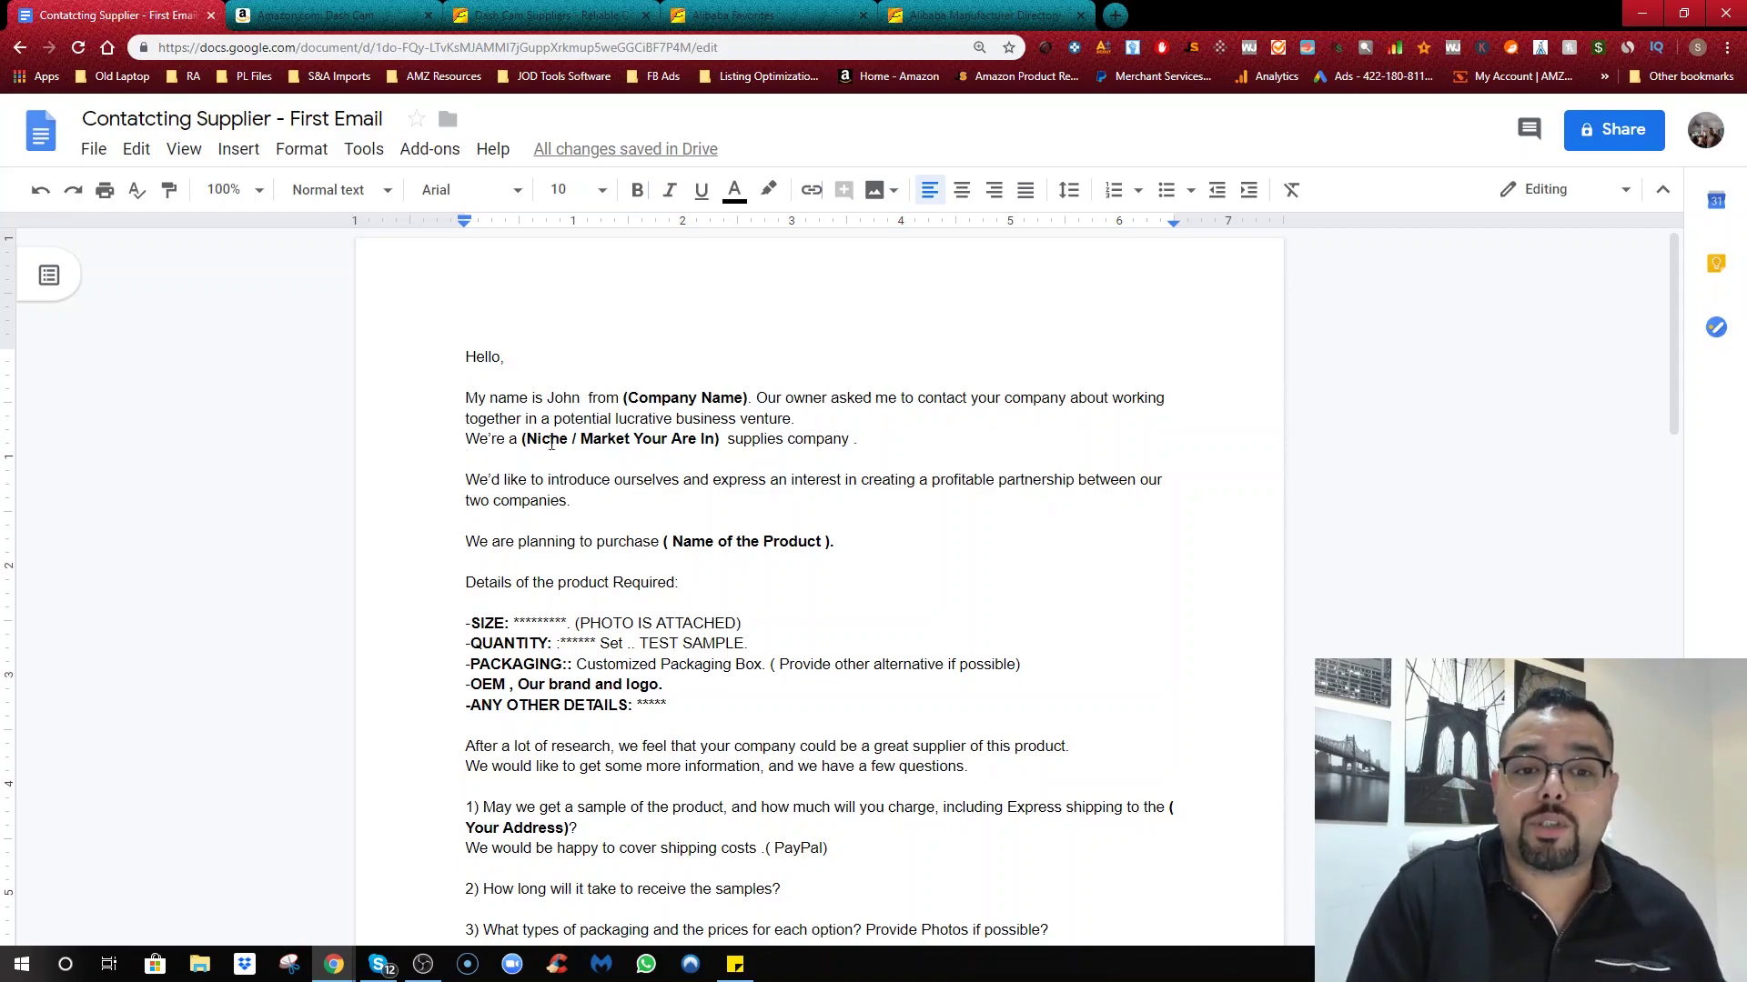
scroll(554, 445, down, 1)
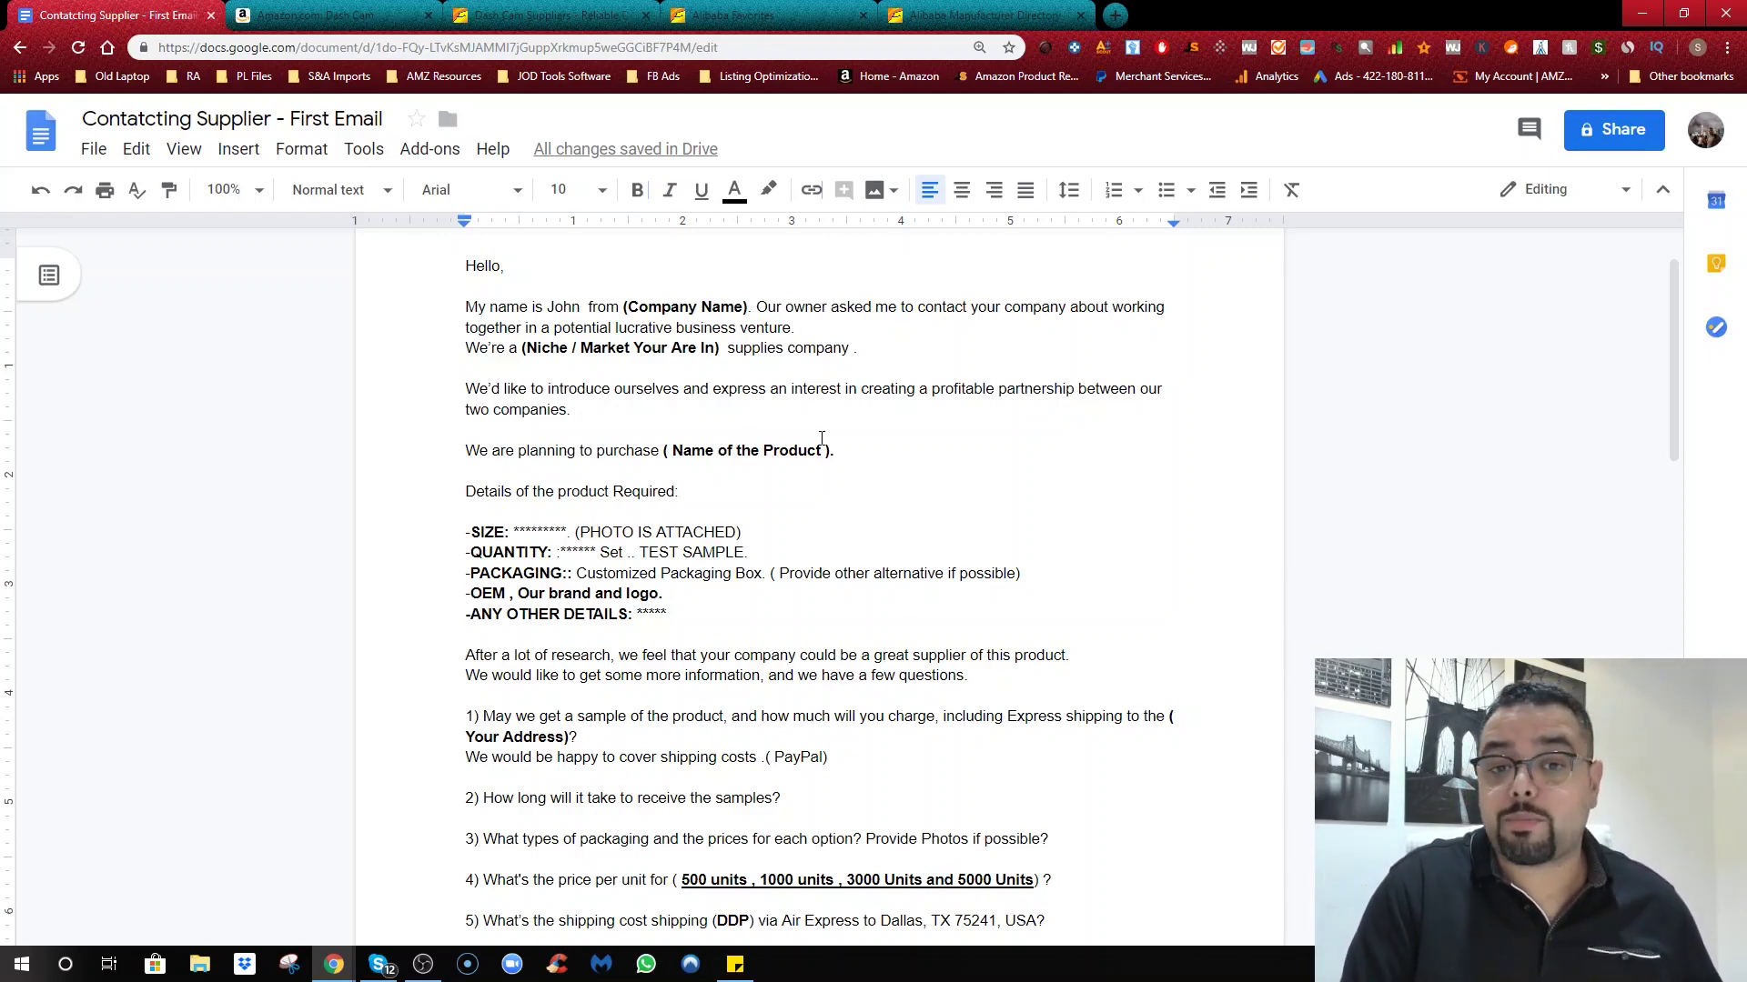
scroll(526, 481, down, 1)
scroll(526, 480, down, 1)
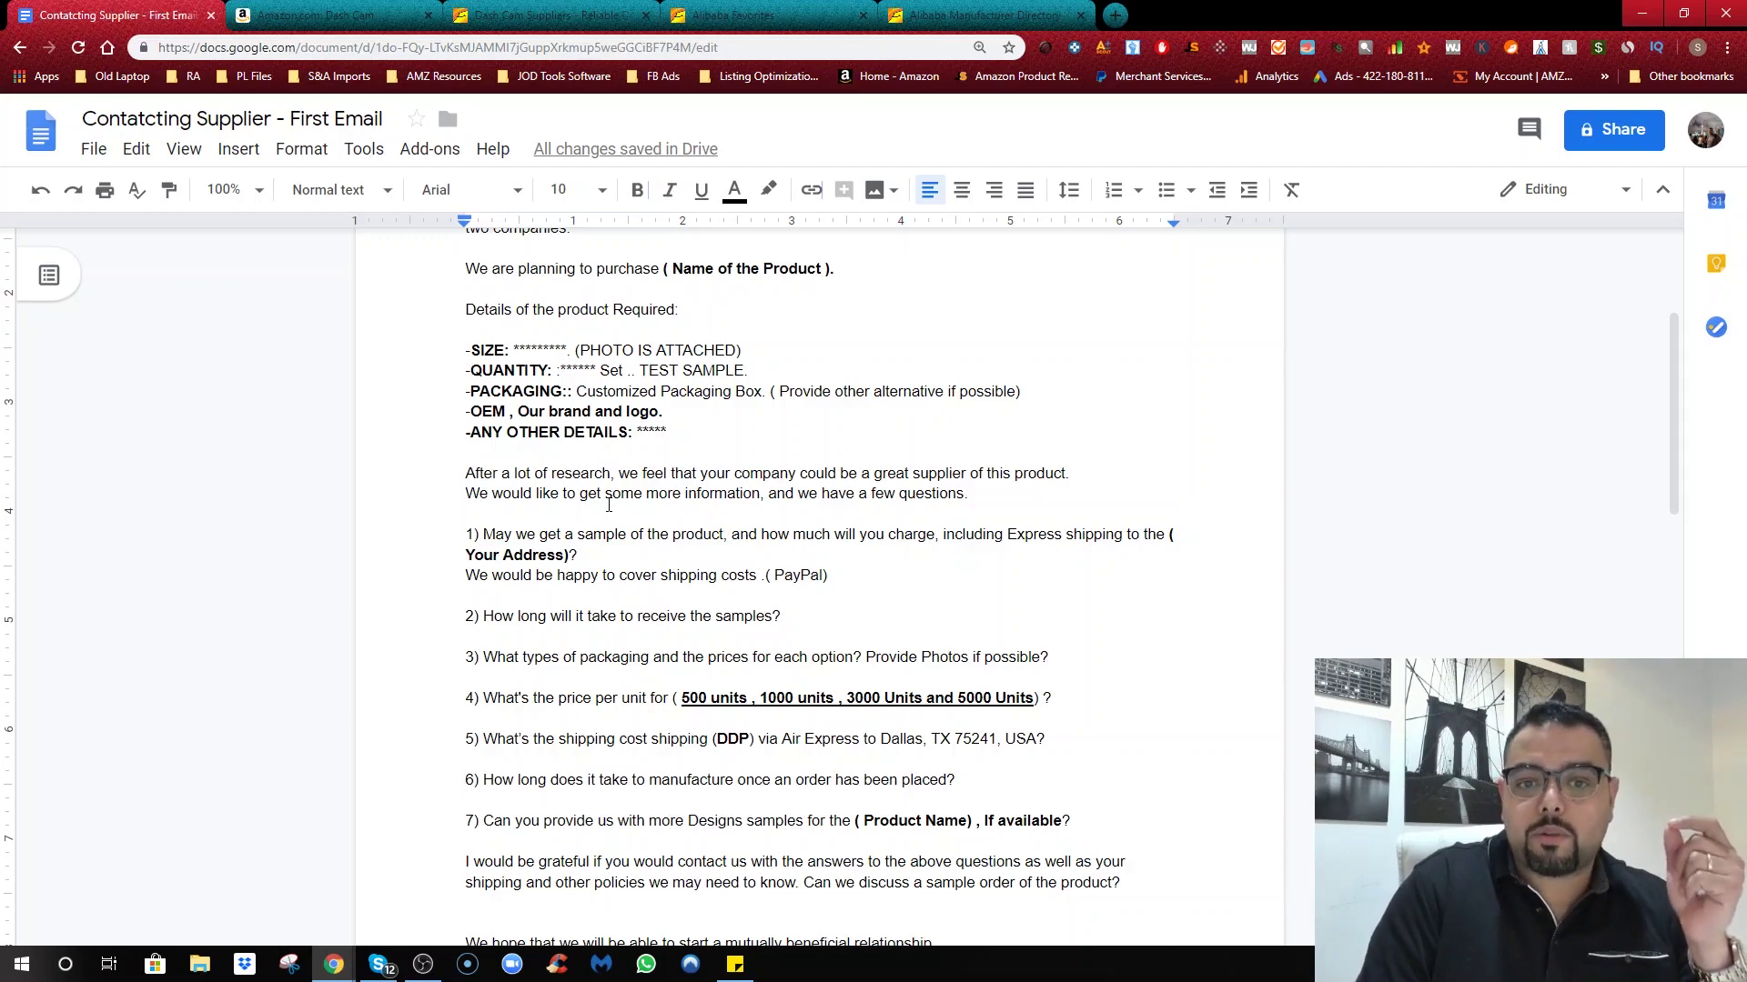
scroll(613, 509, down, 2)
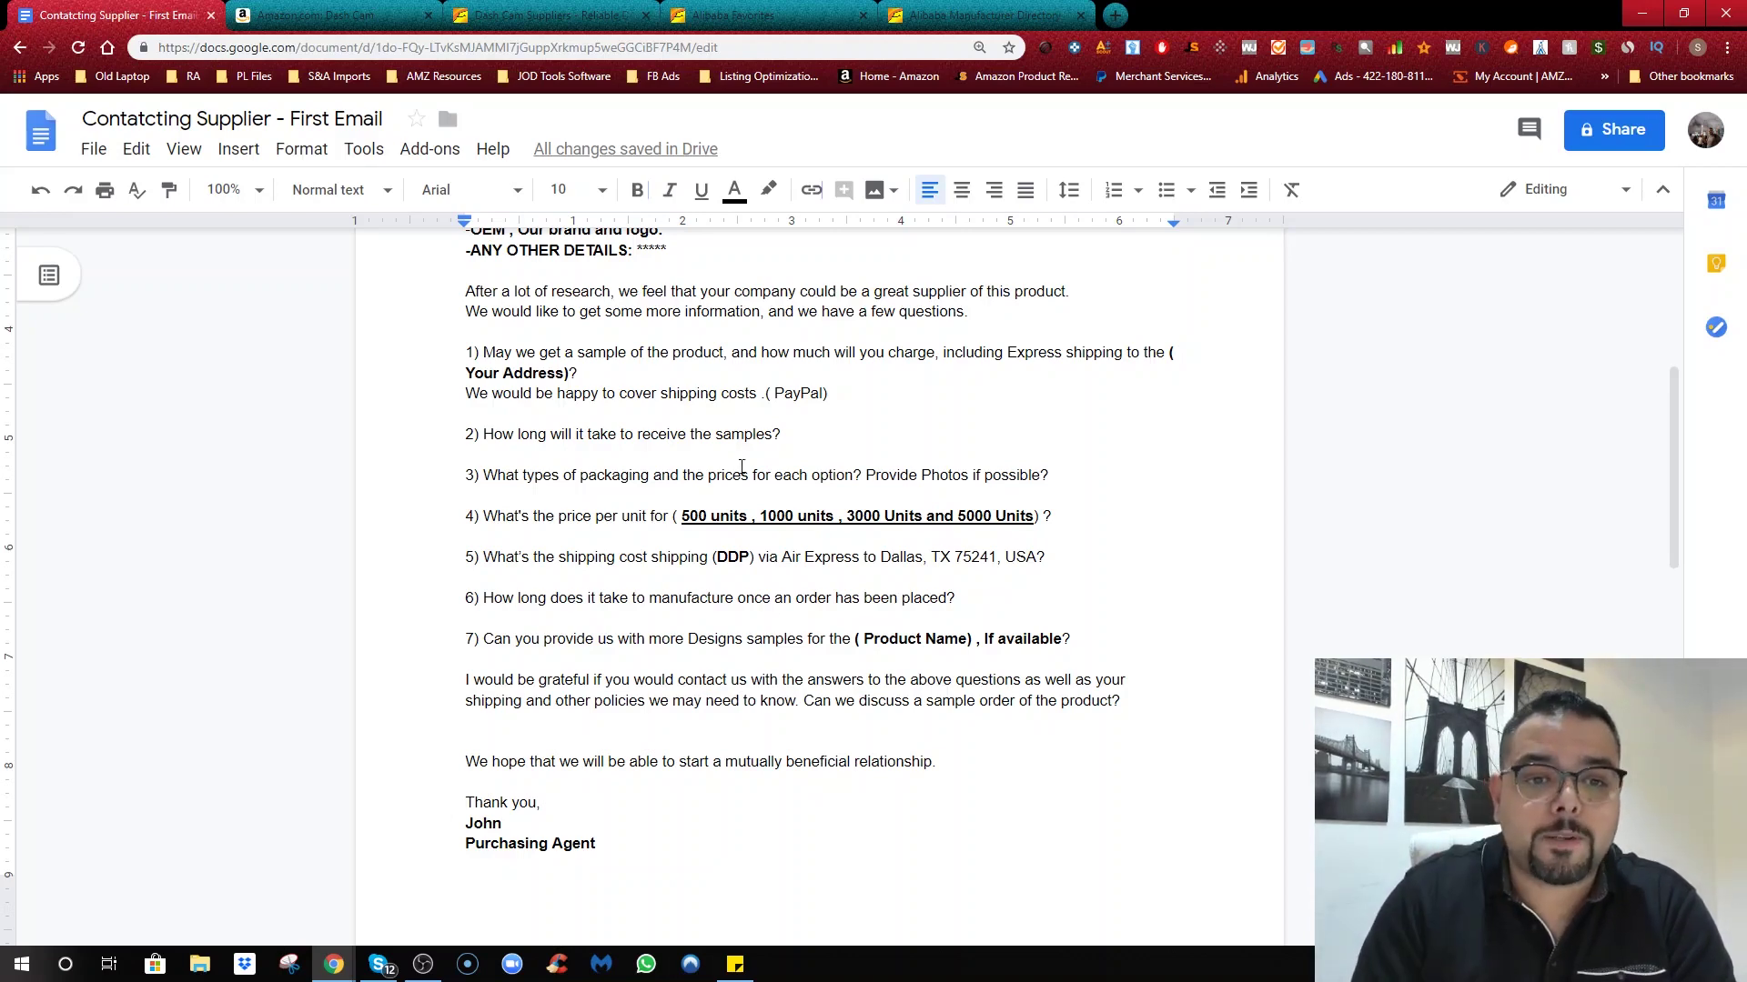
scroll(641, 495, down, 1)
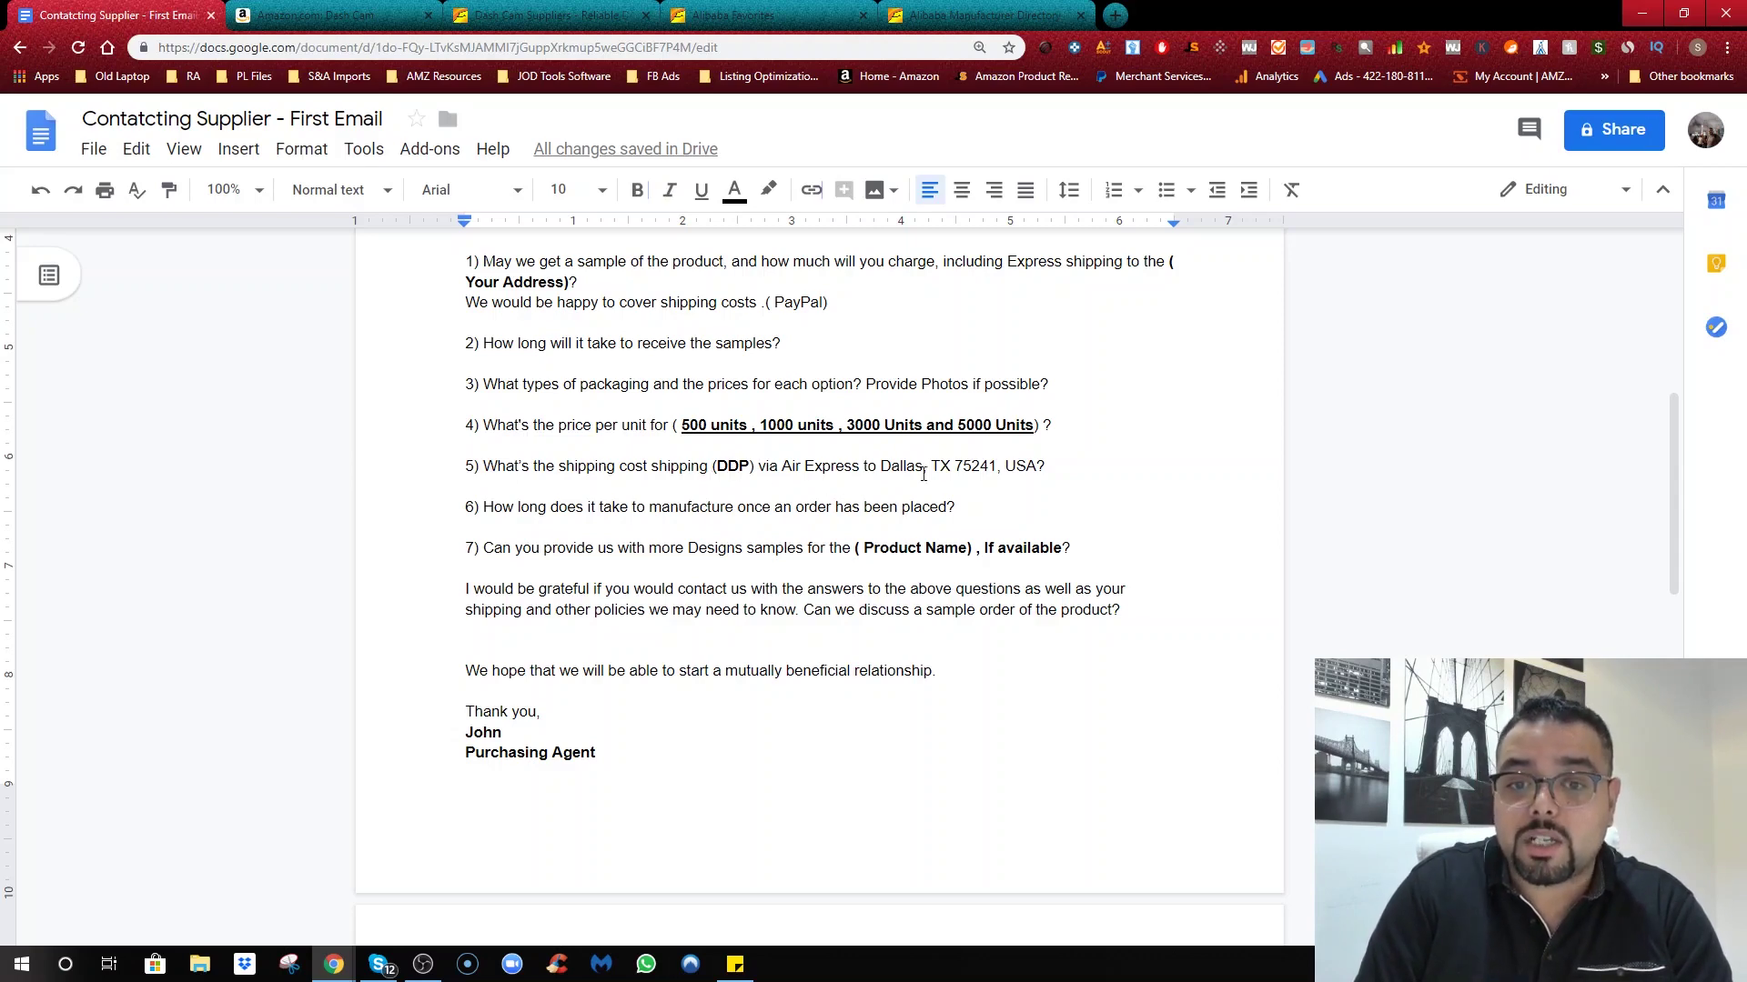
Step: Make the shipping destination in question 5 bold and highlight the closing question about discussing a sample order
drag(878, 465, 1035, 473)
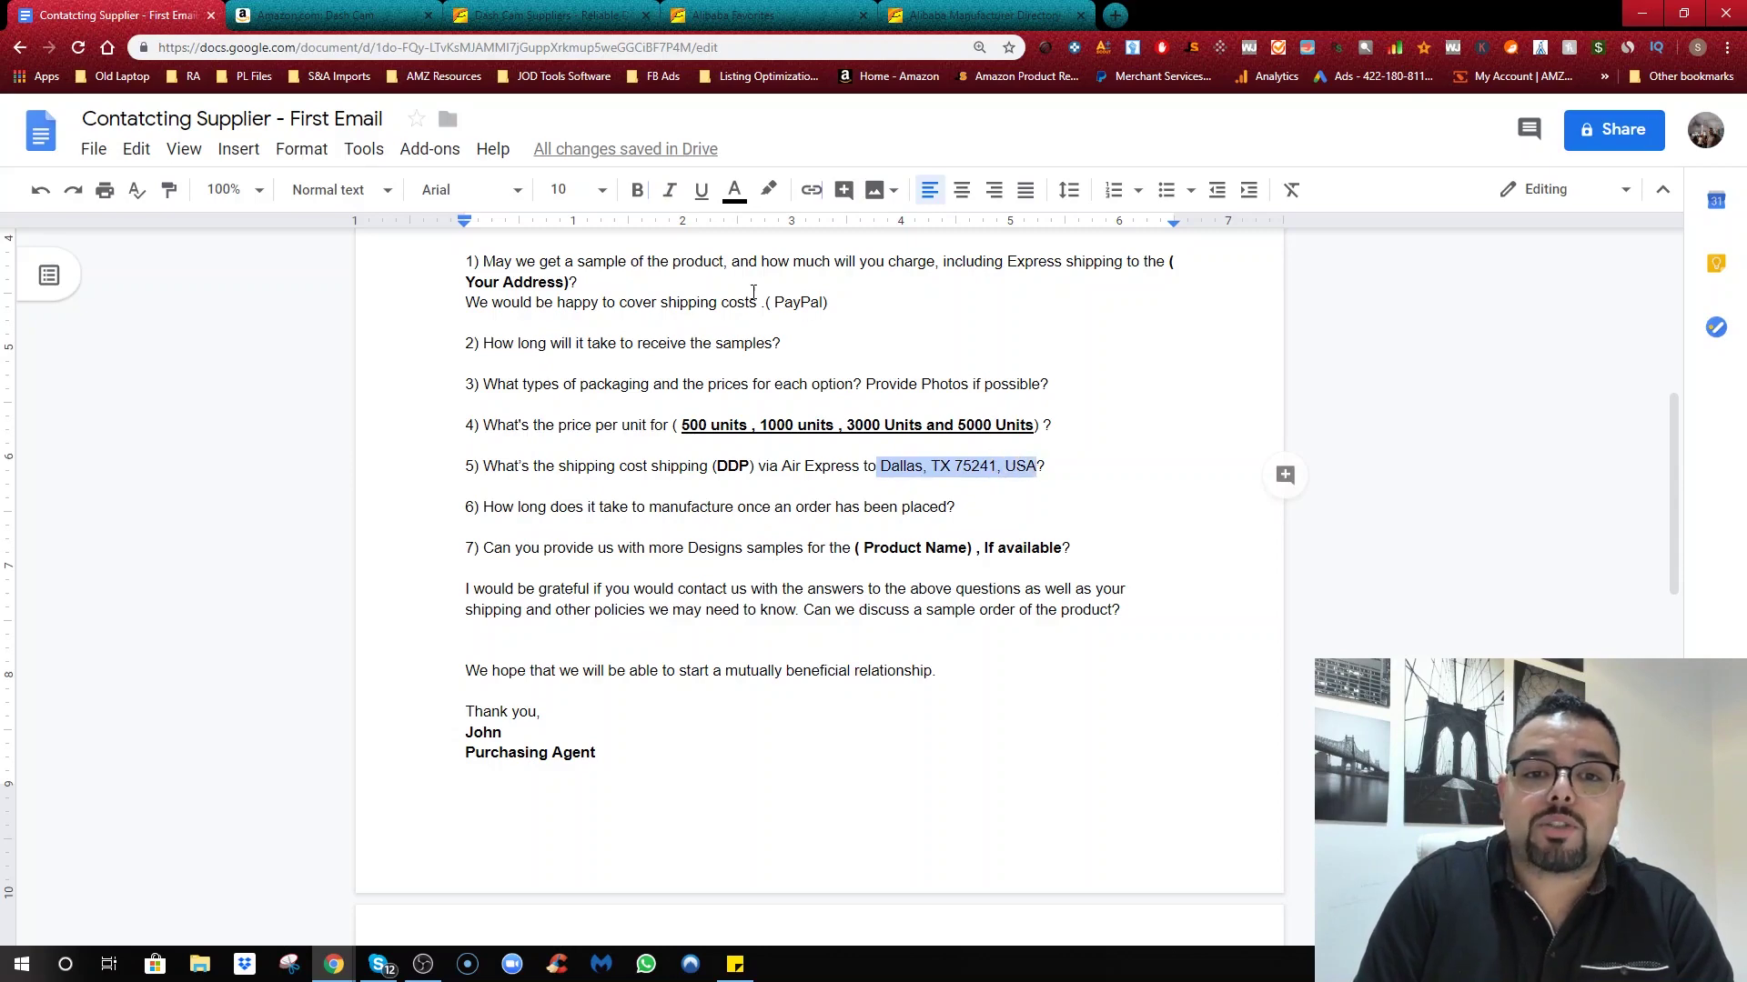
click(637, 190)
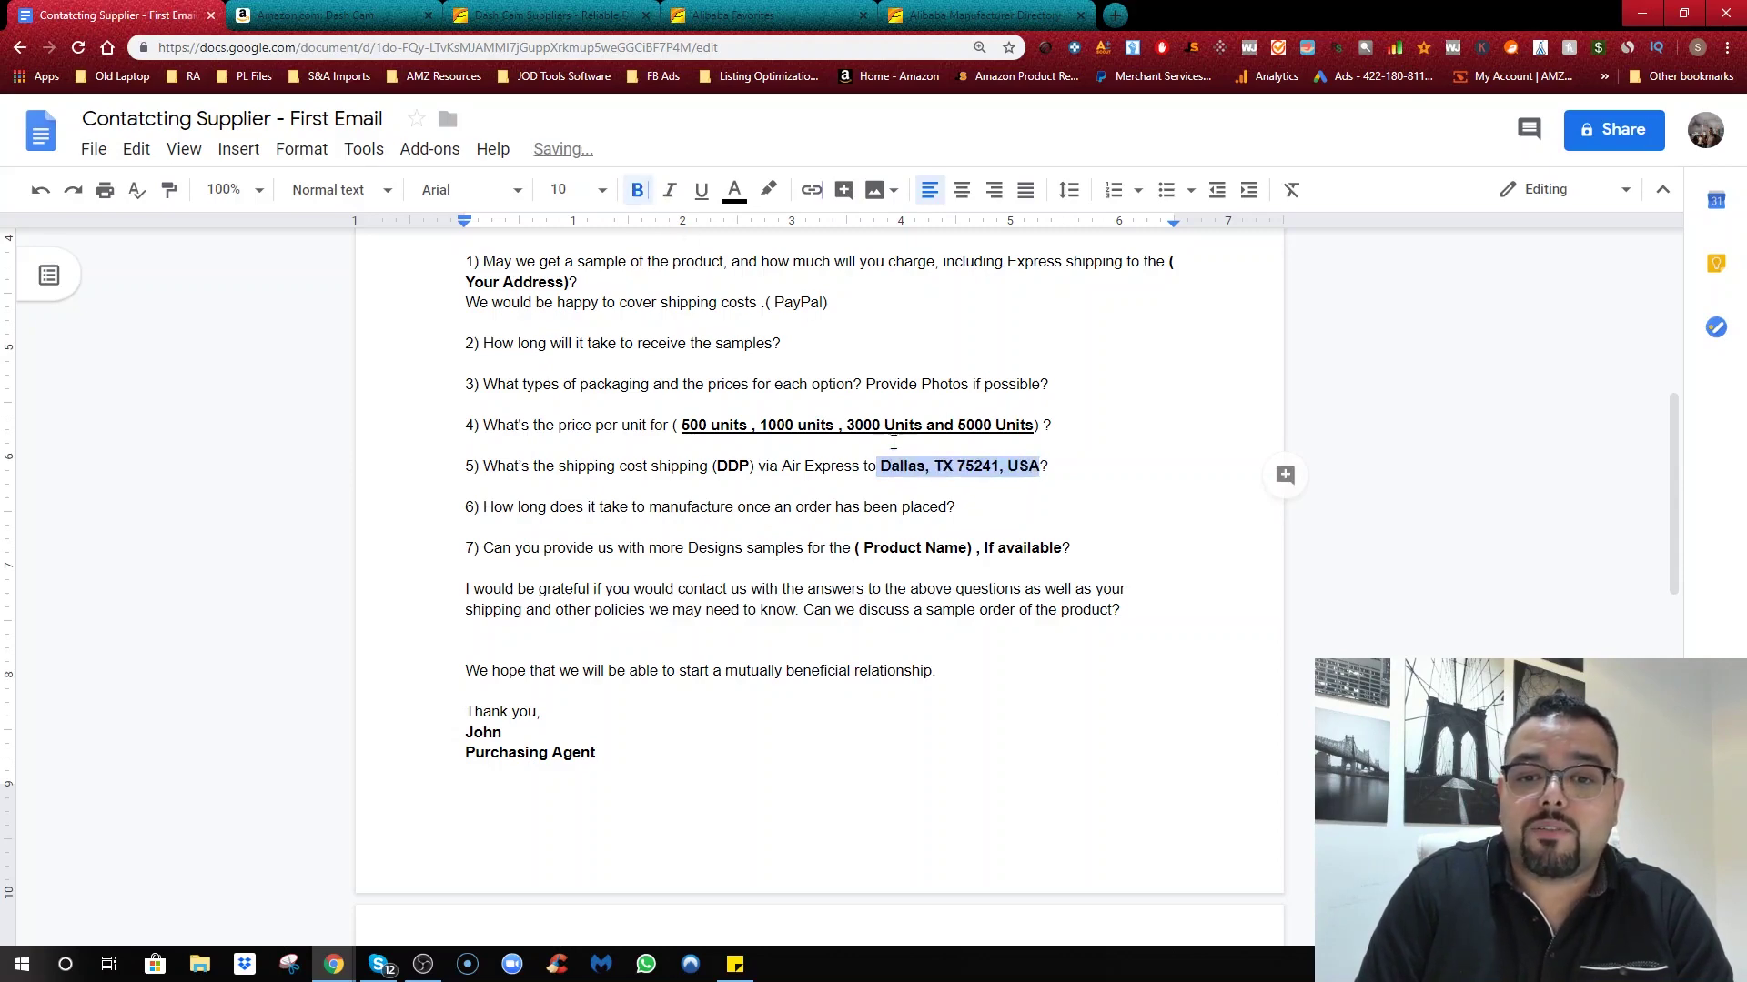
click(967, 466)
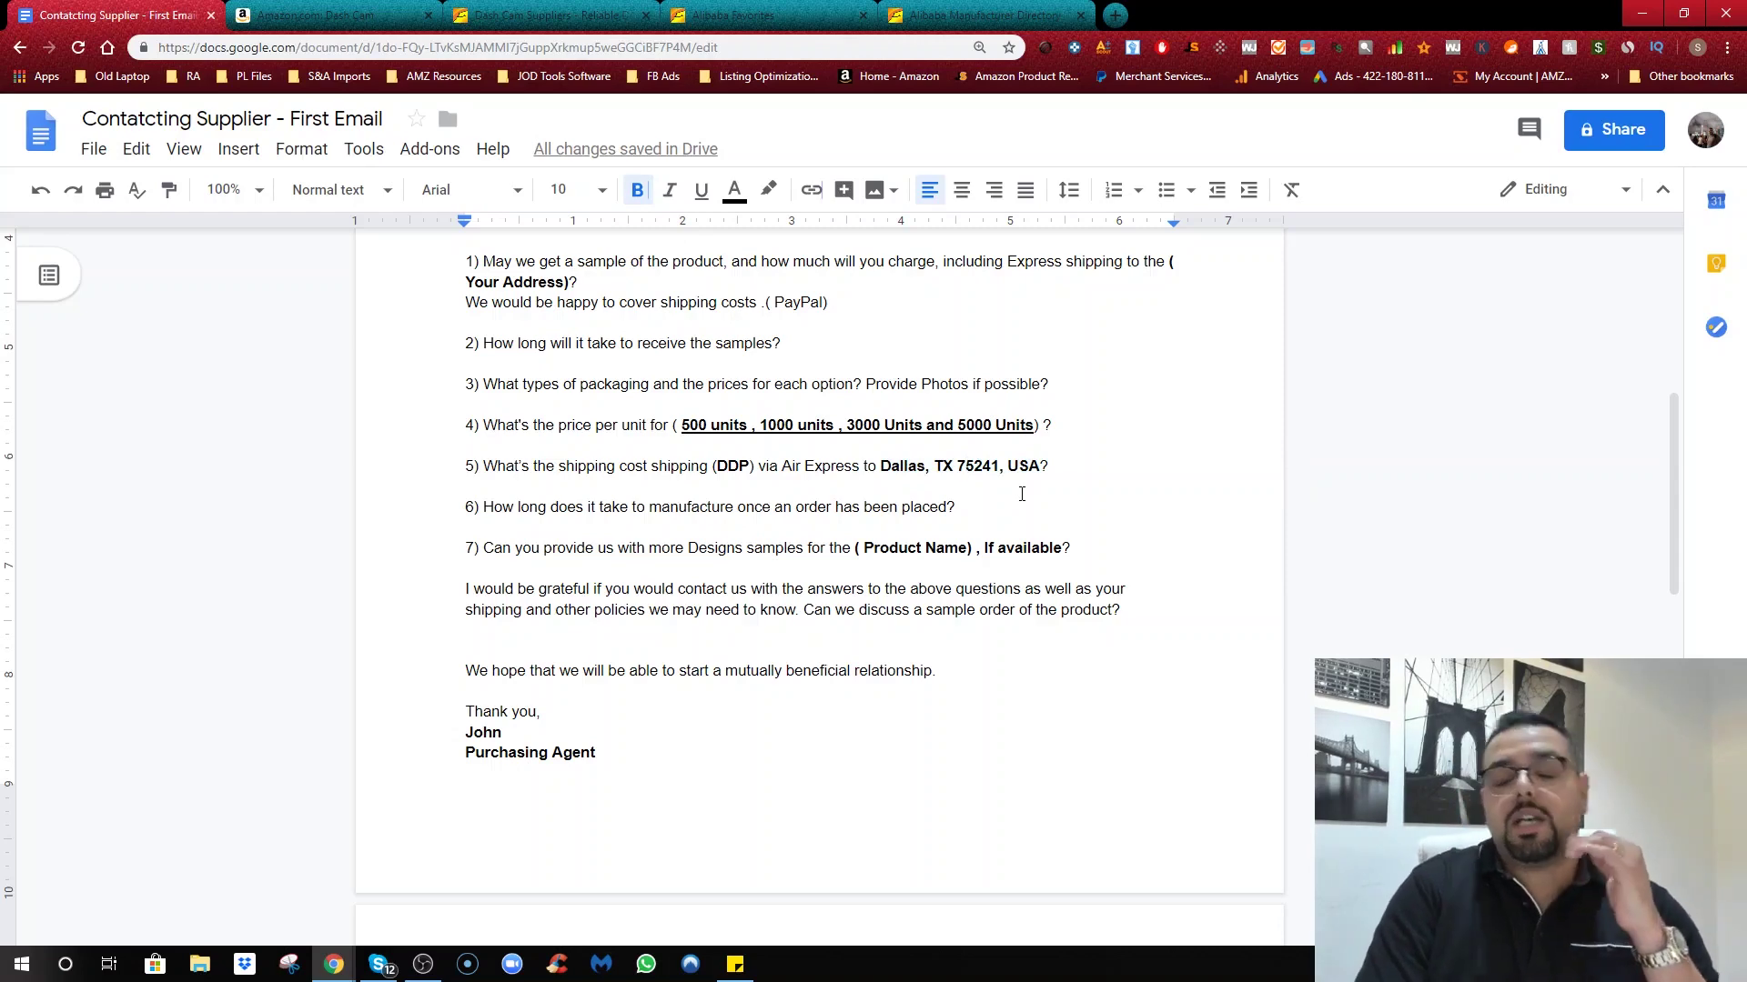
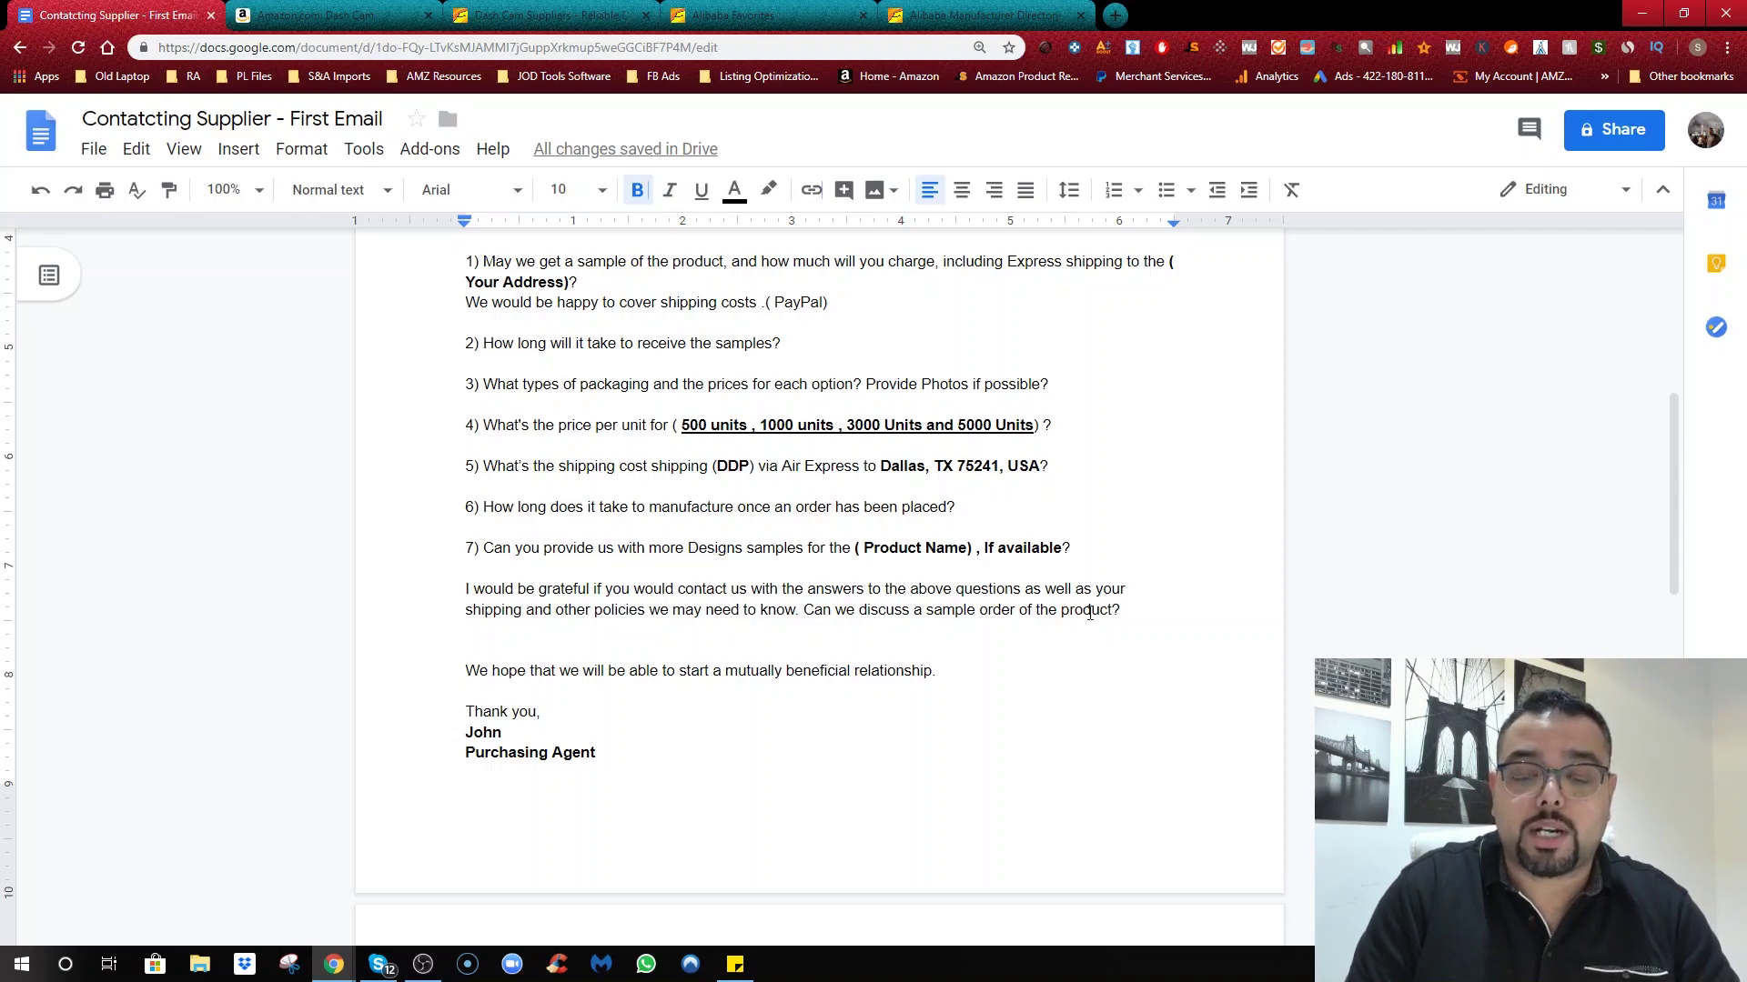
drag(800, 611, 1033, 608)
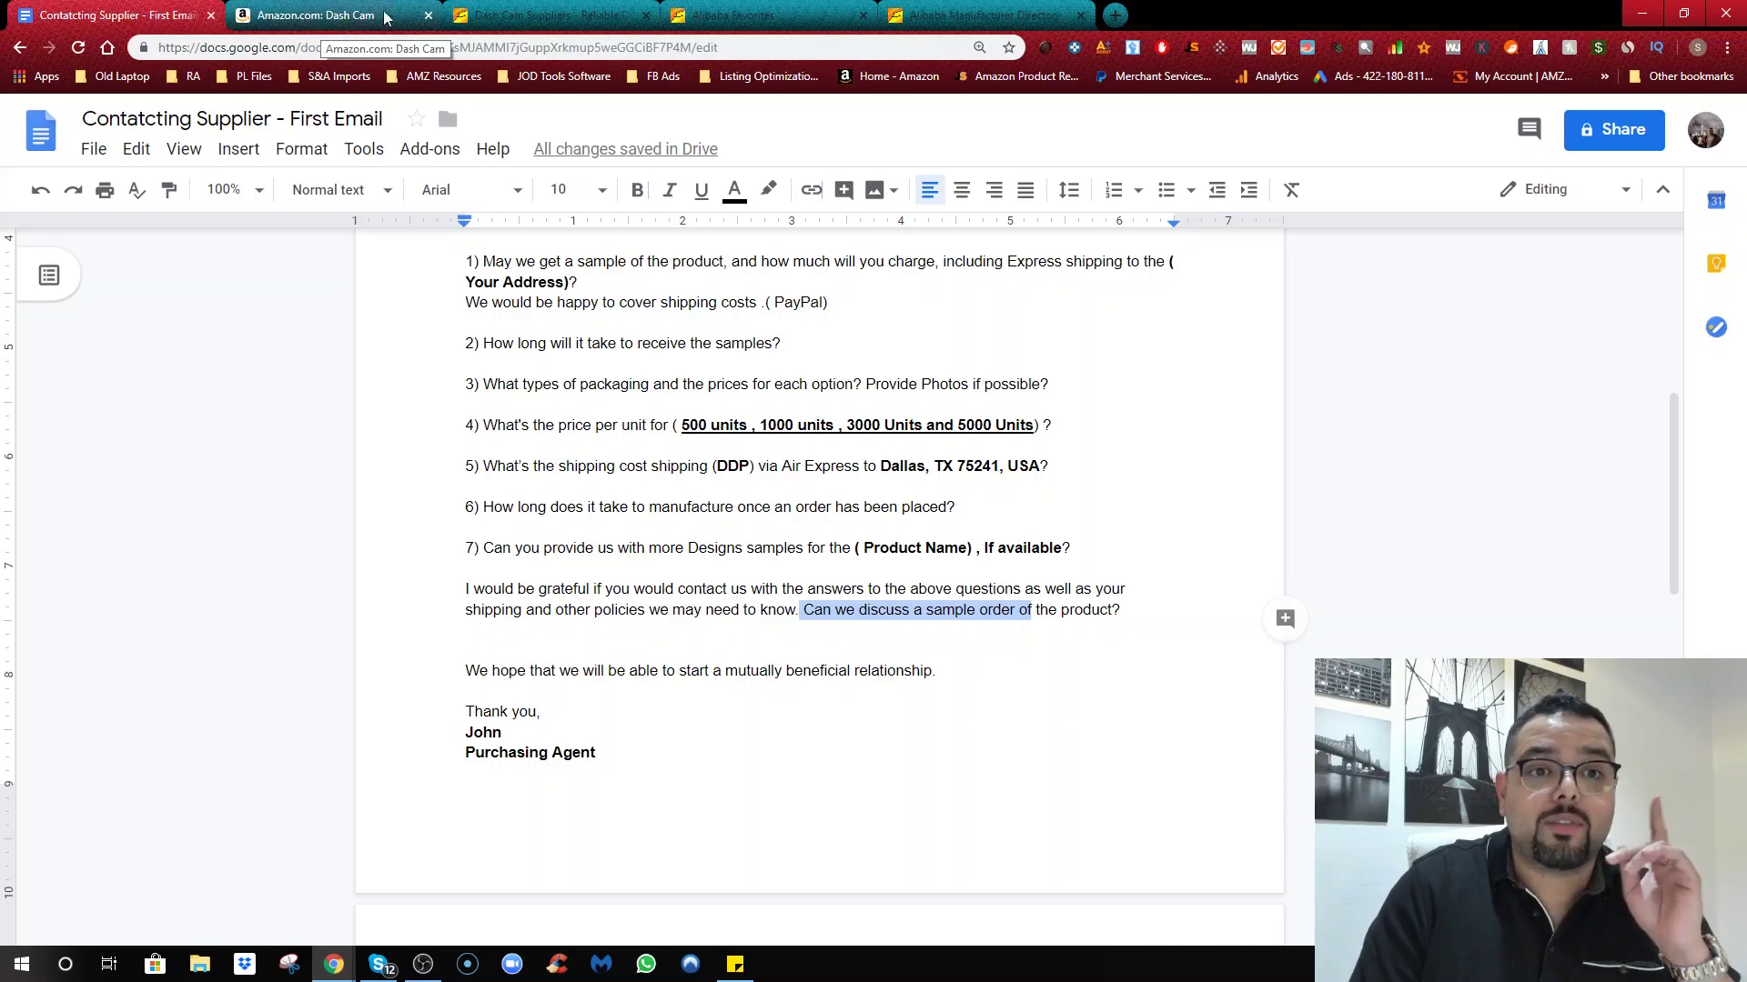
Step: Return to the Alibaba dash cam supplier results and view the country options of the location filter
click(526, 11)
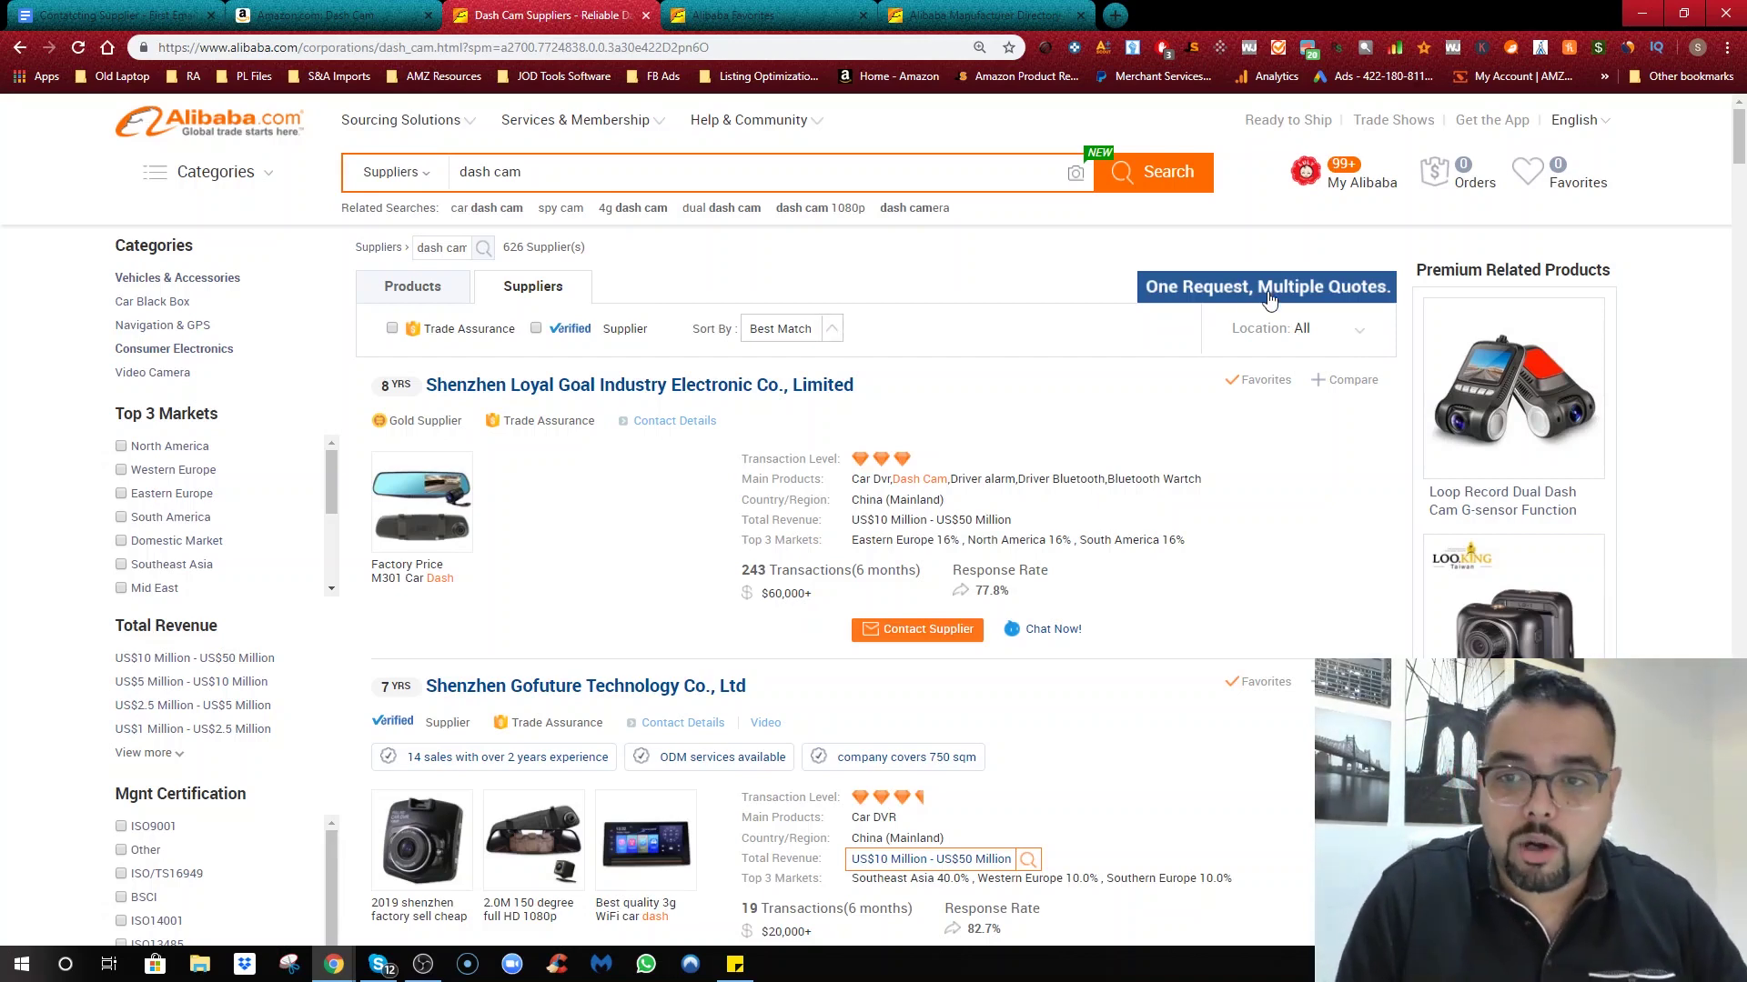
click(1265, 329)
click(1264, 330)
click(1300, 328)
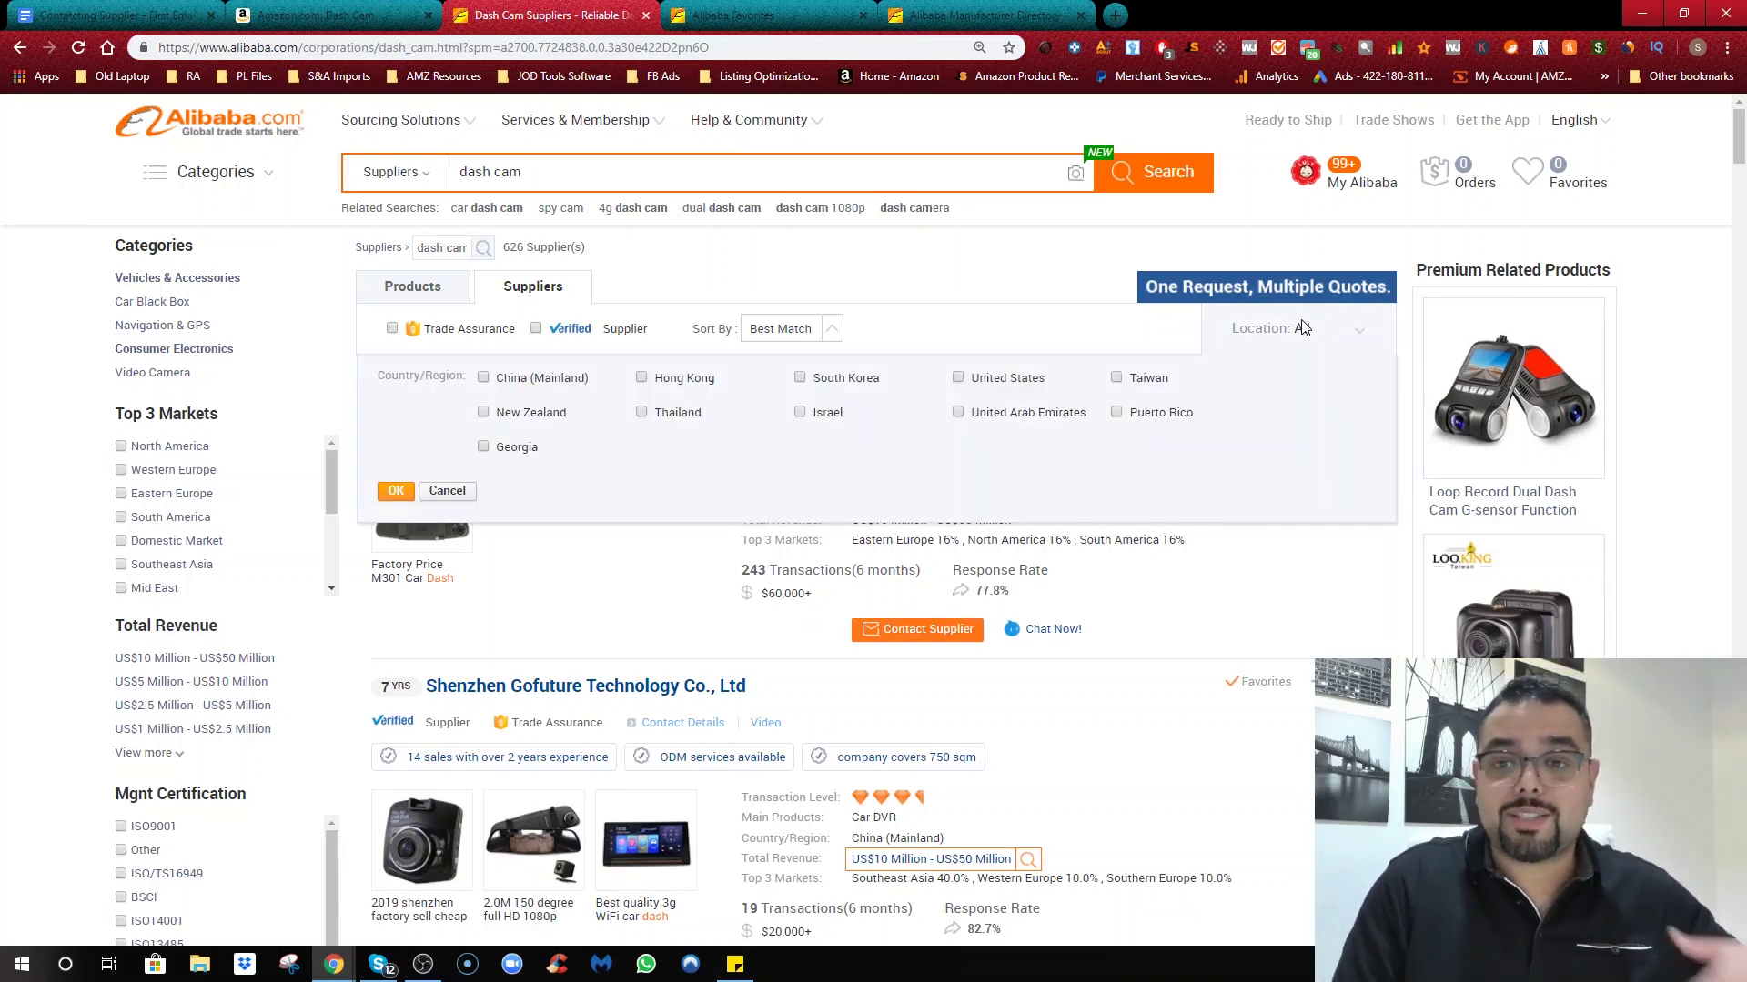
click(1303, 328)
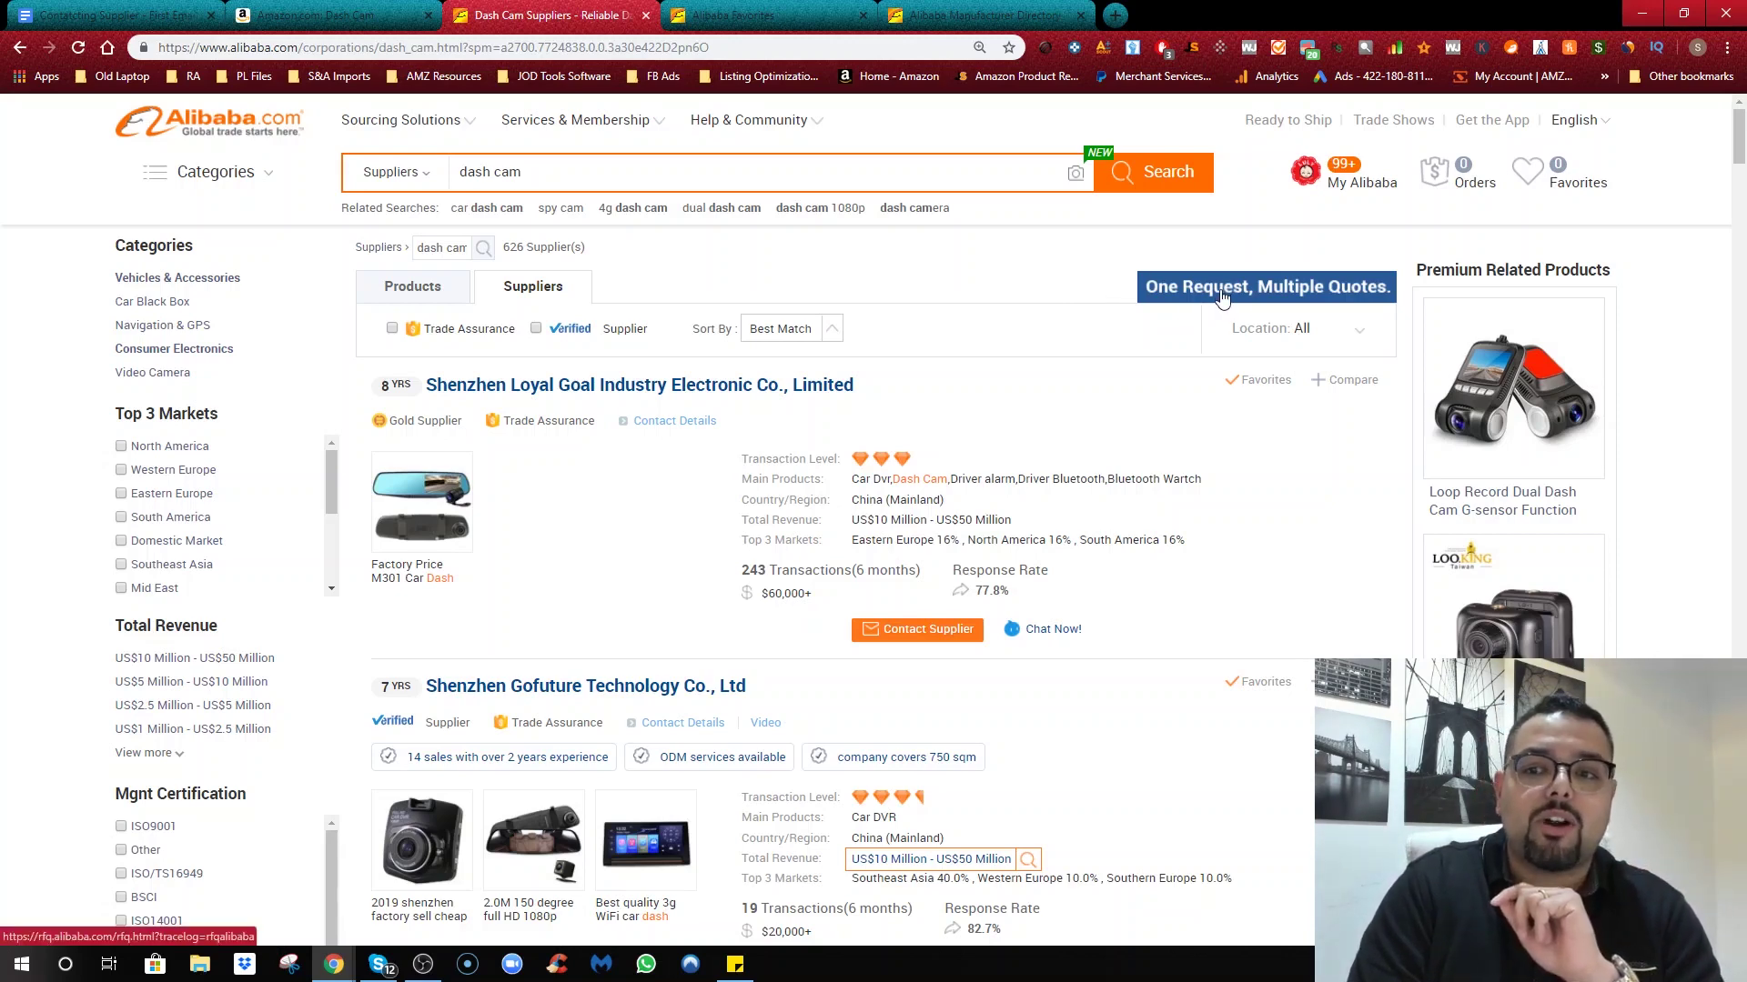
Step: Go to the Alibaba home page and find the One Request, Multiple Quotes form in the Request for Quotation section
click(230, 127)
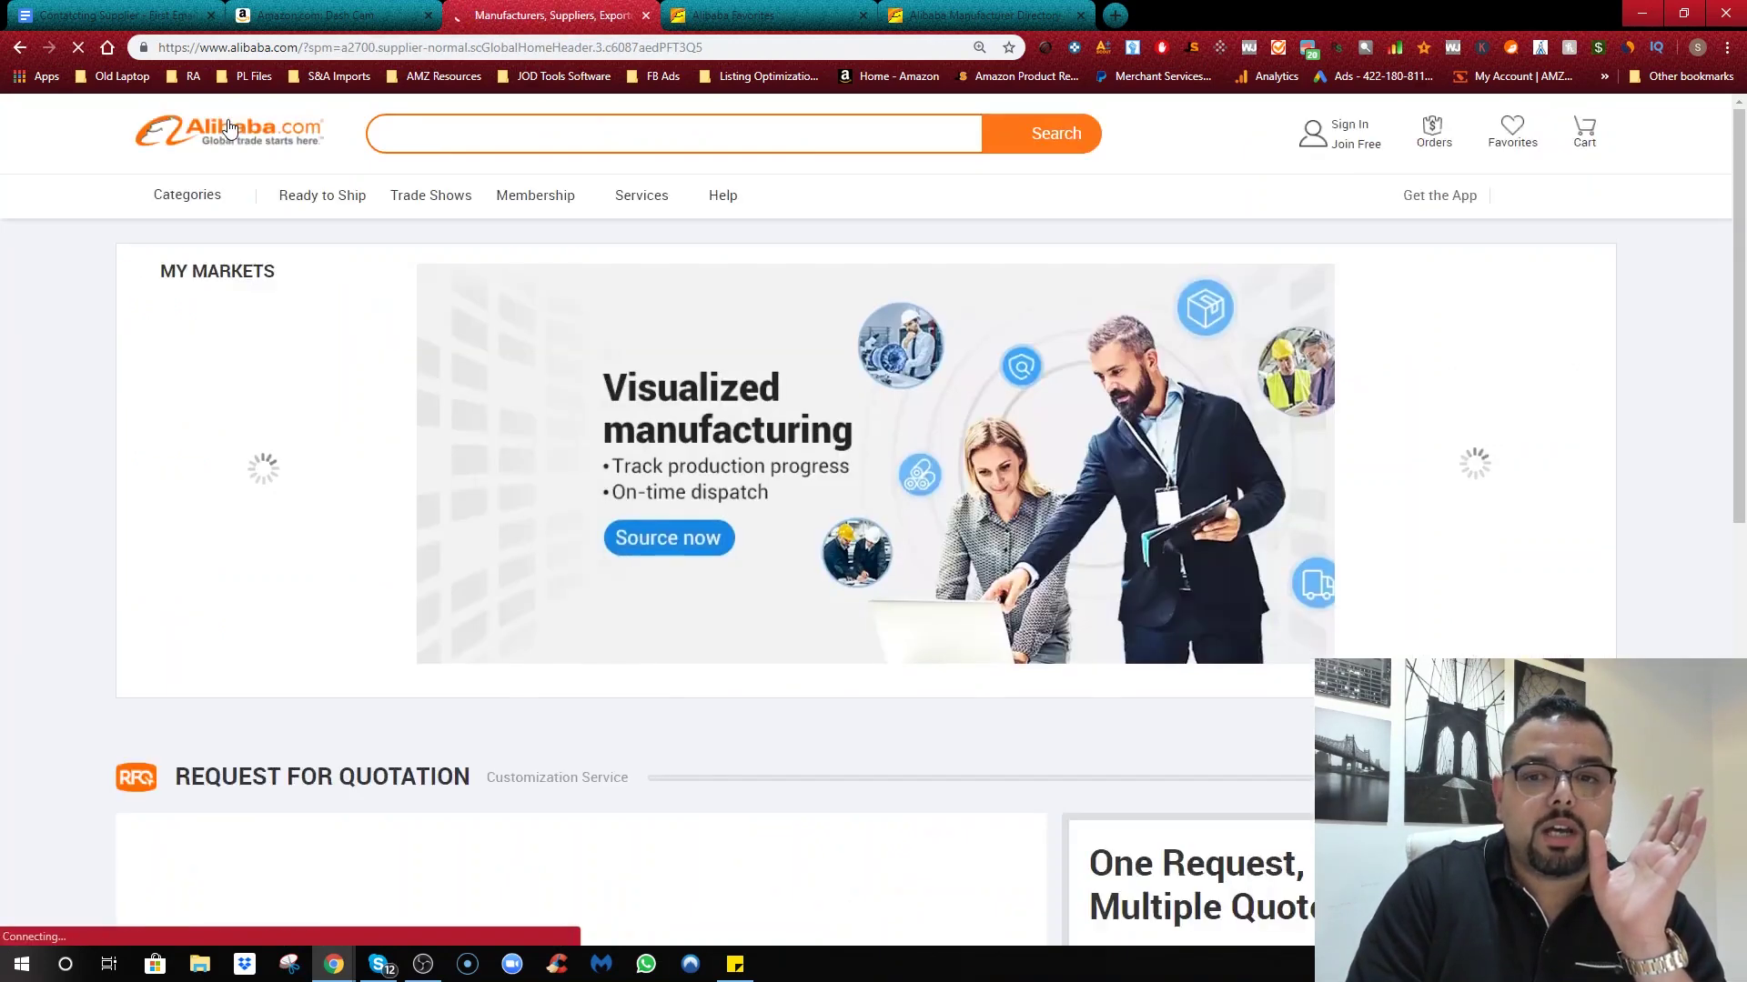
scroll(919, 435, down, 5)
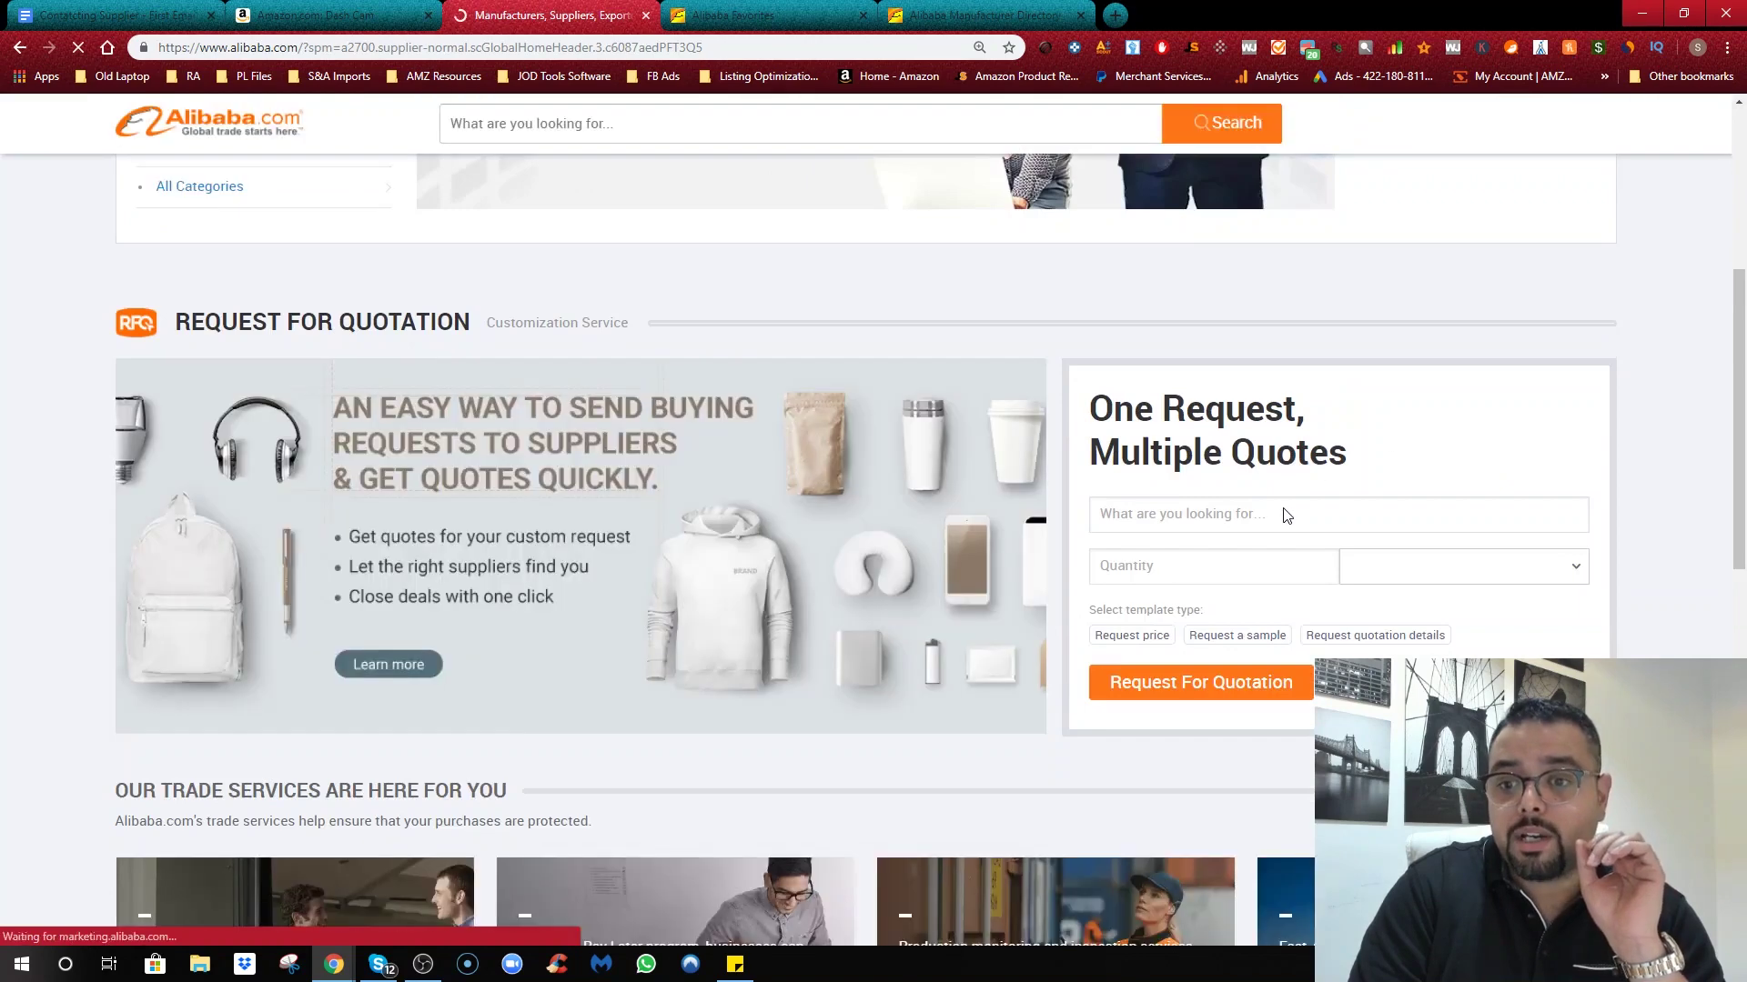
click(1286, 509)
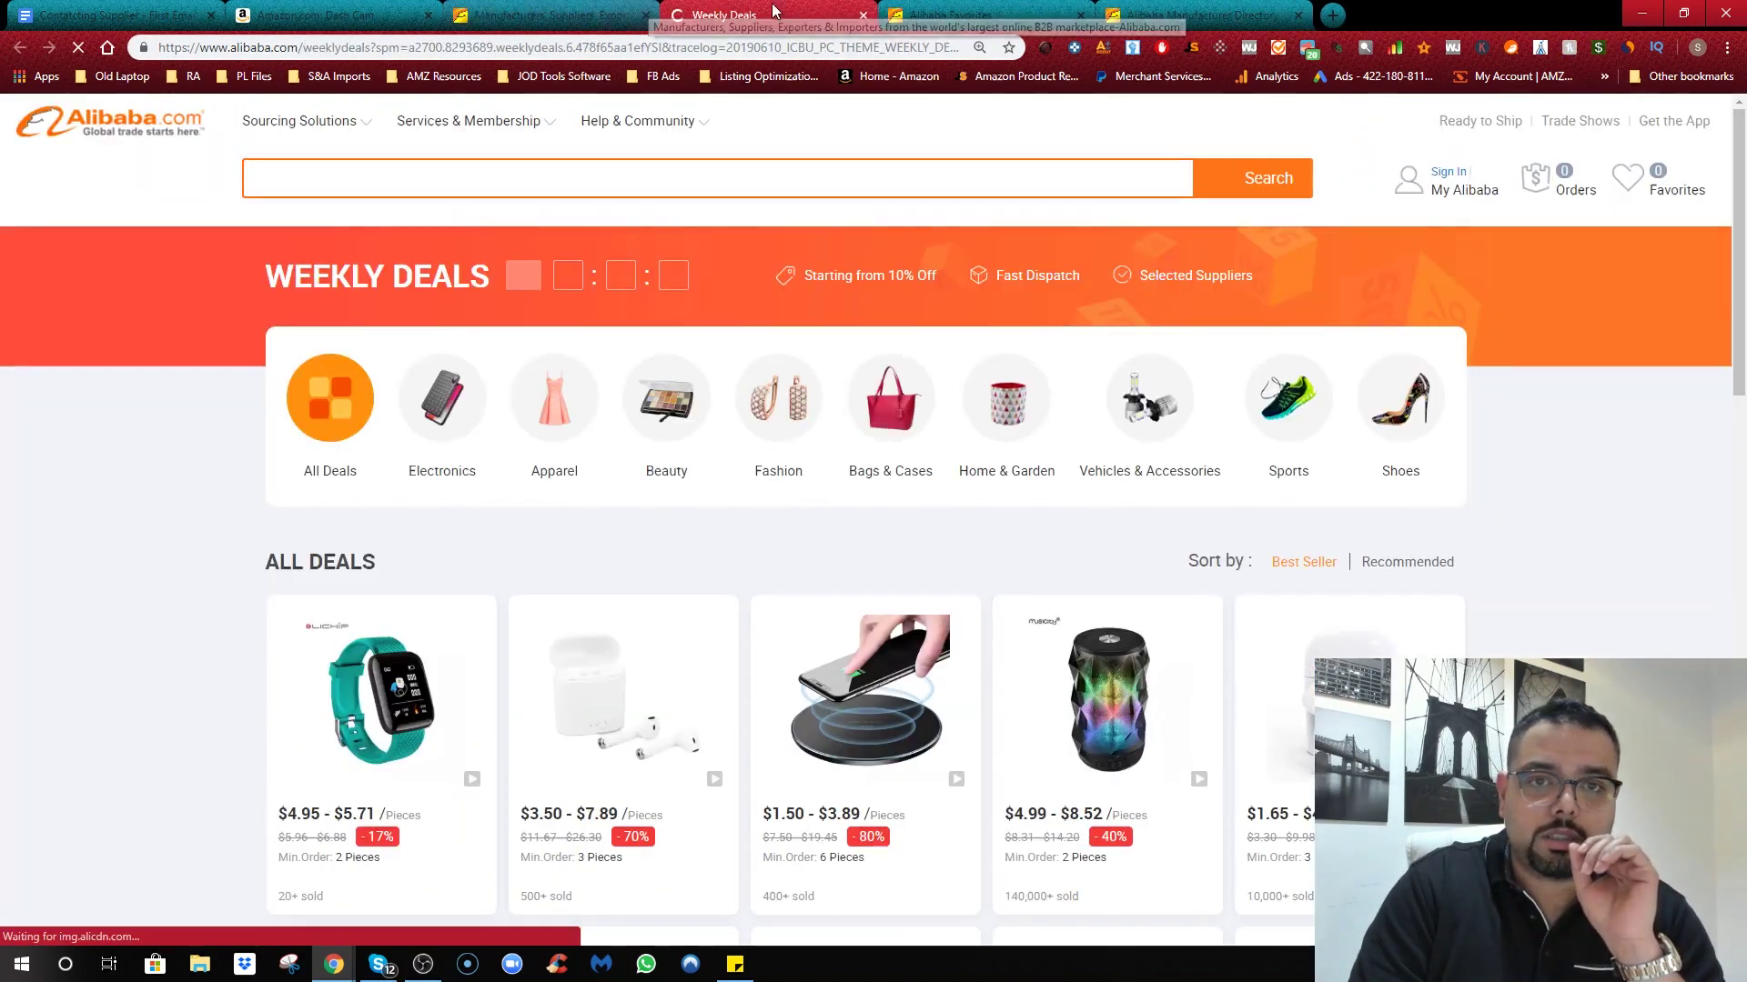
click(863, 16)
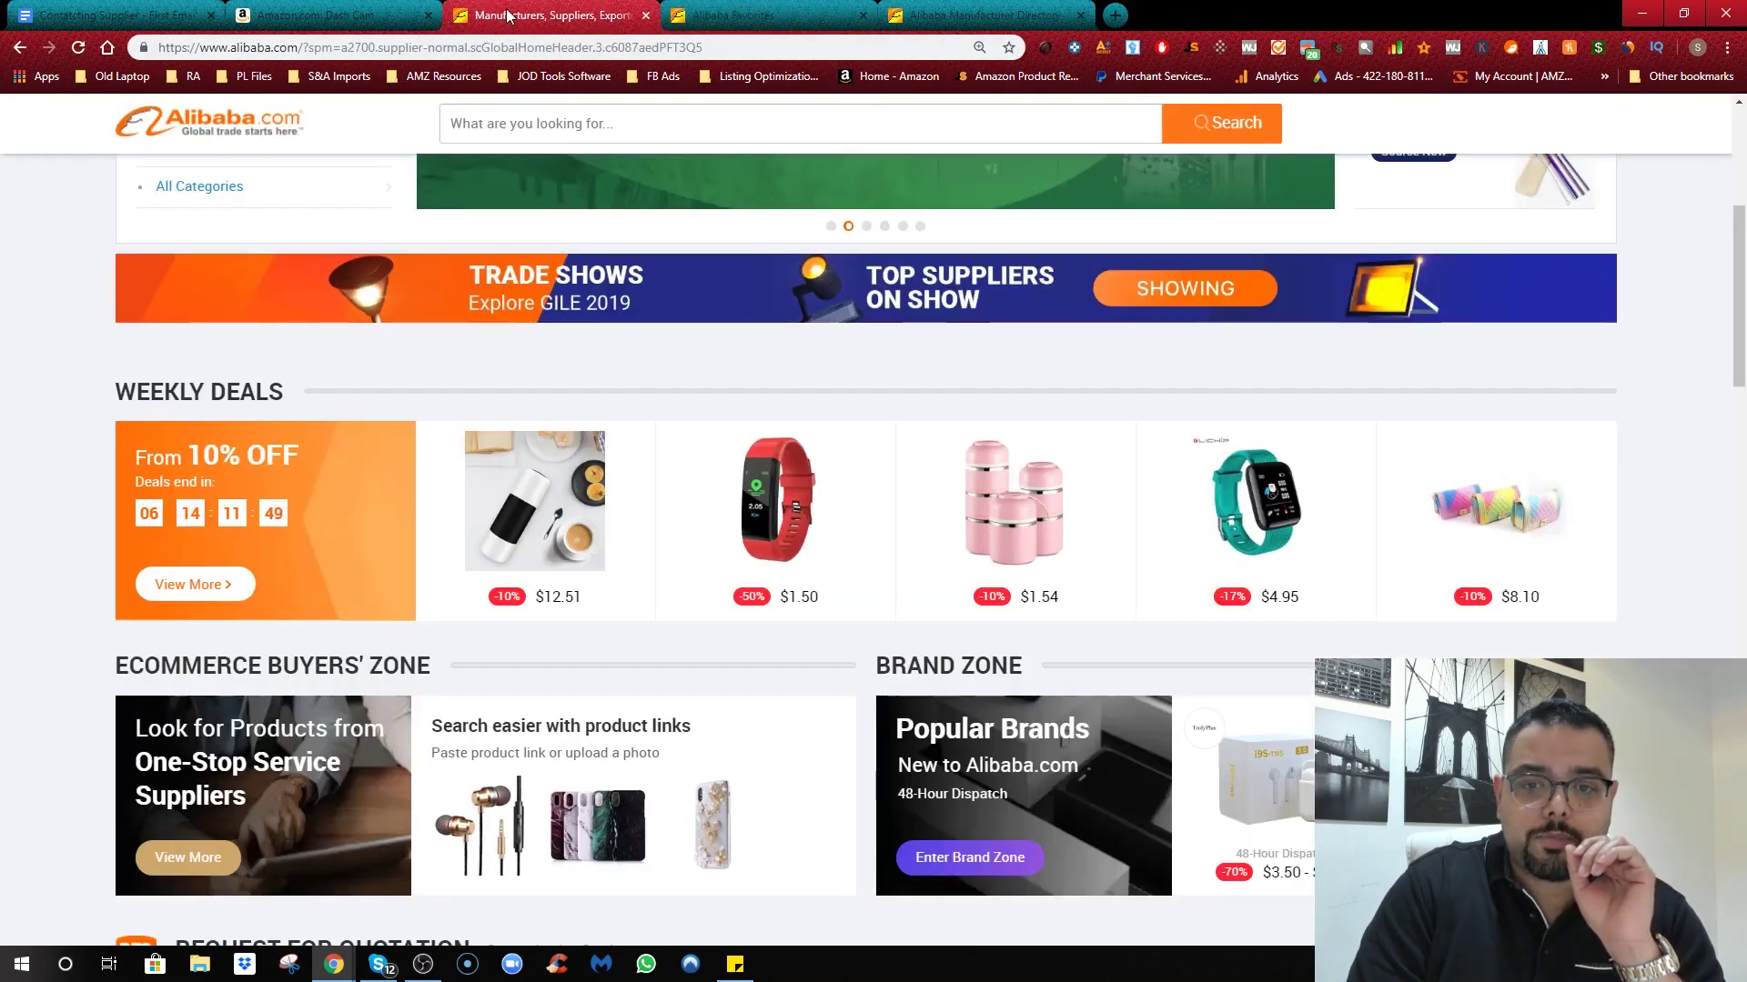
scroll(1199, 426, down, 10)
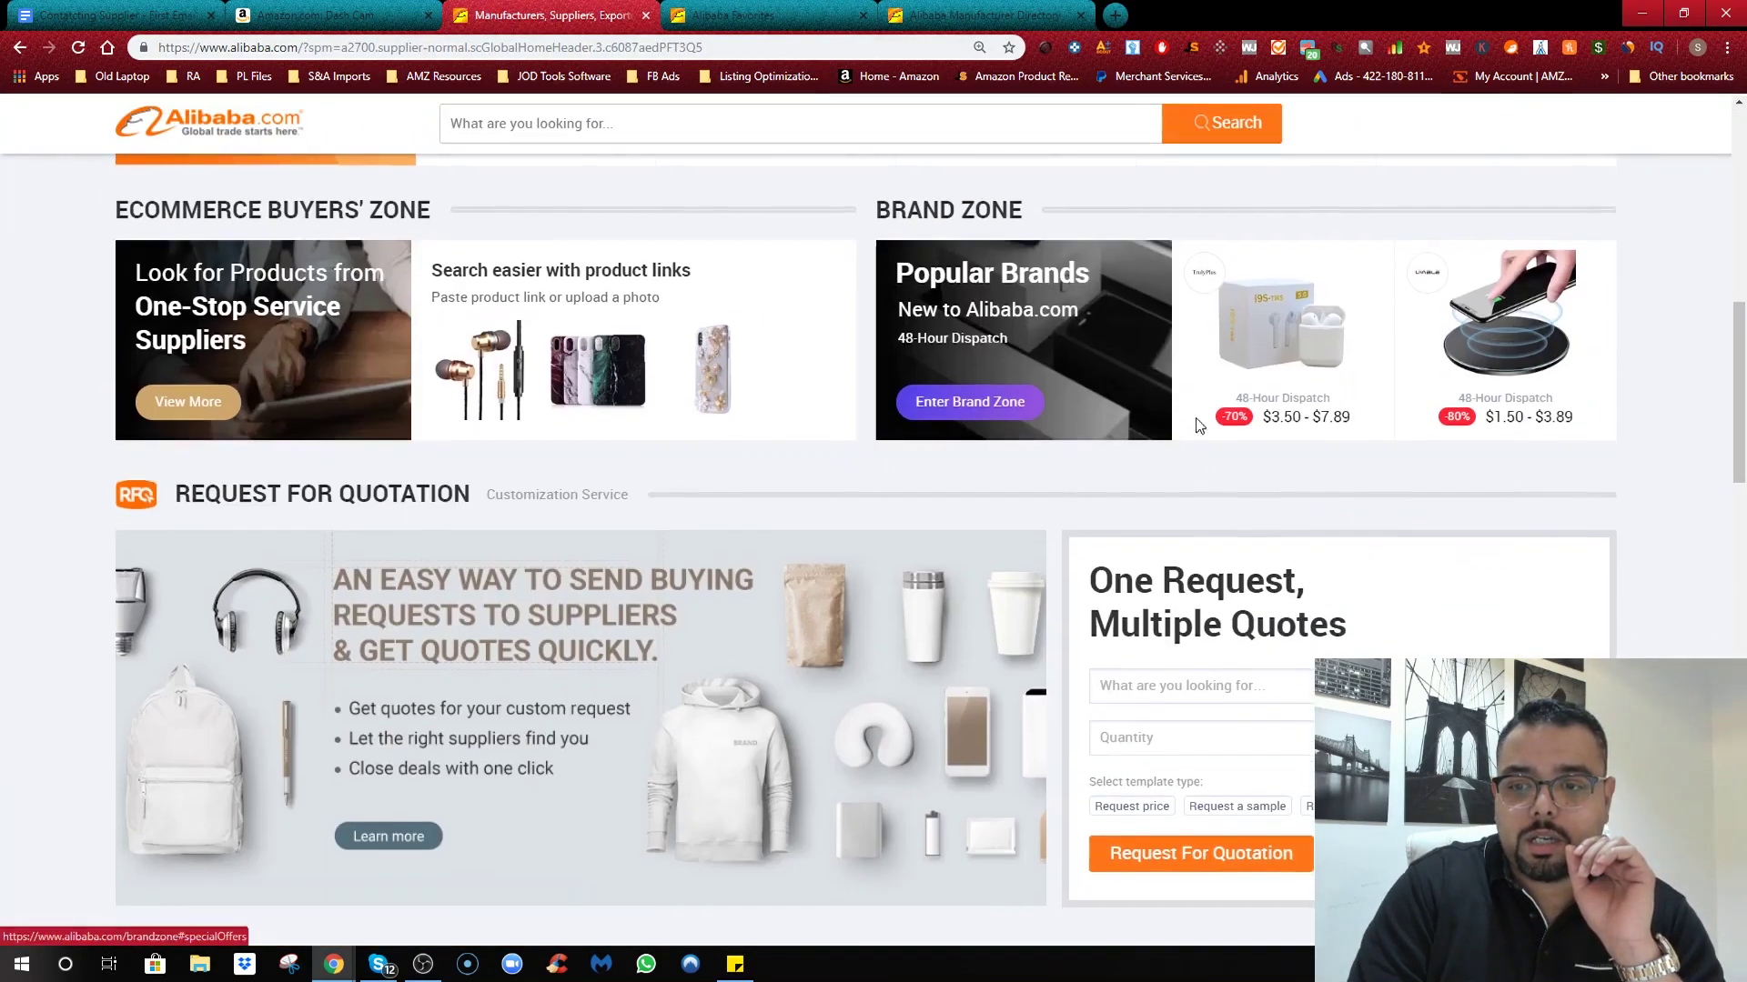
scroll(1199, 426, down, 3)
Step: Start a request for quotation for "dash cam"
click(1193, 424)
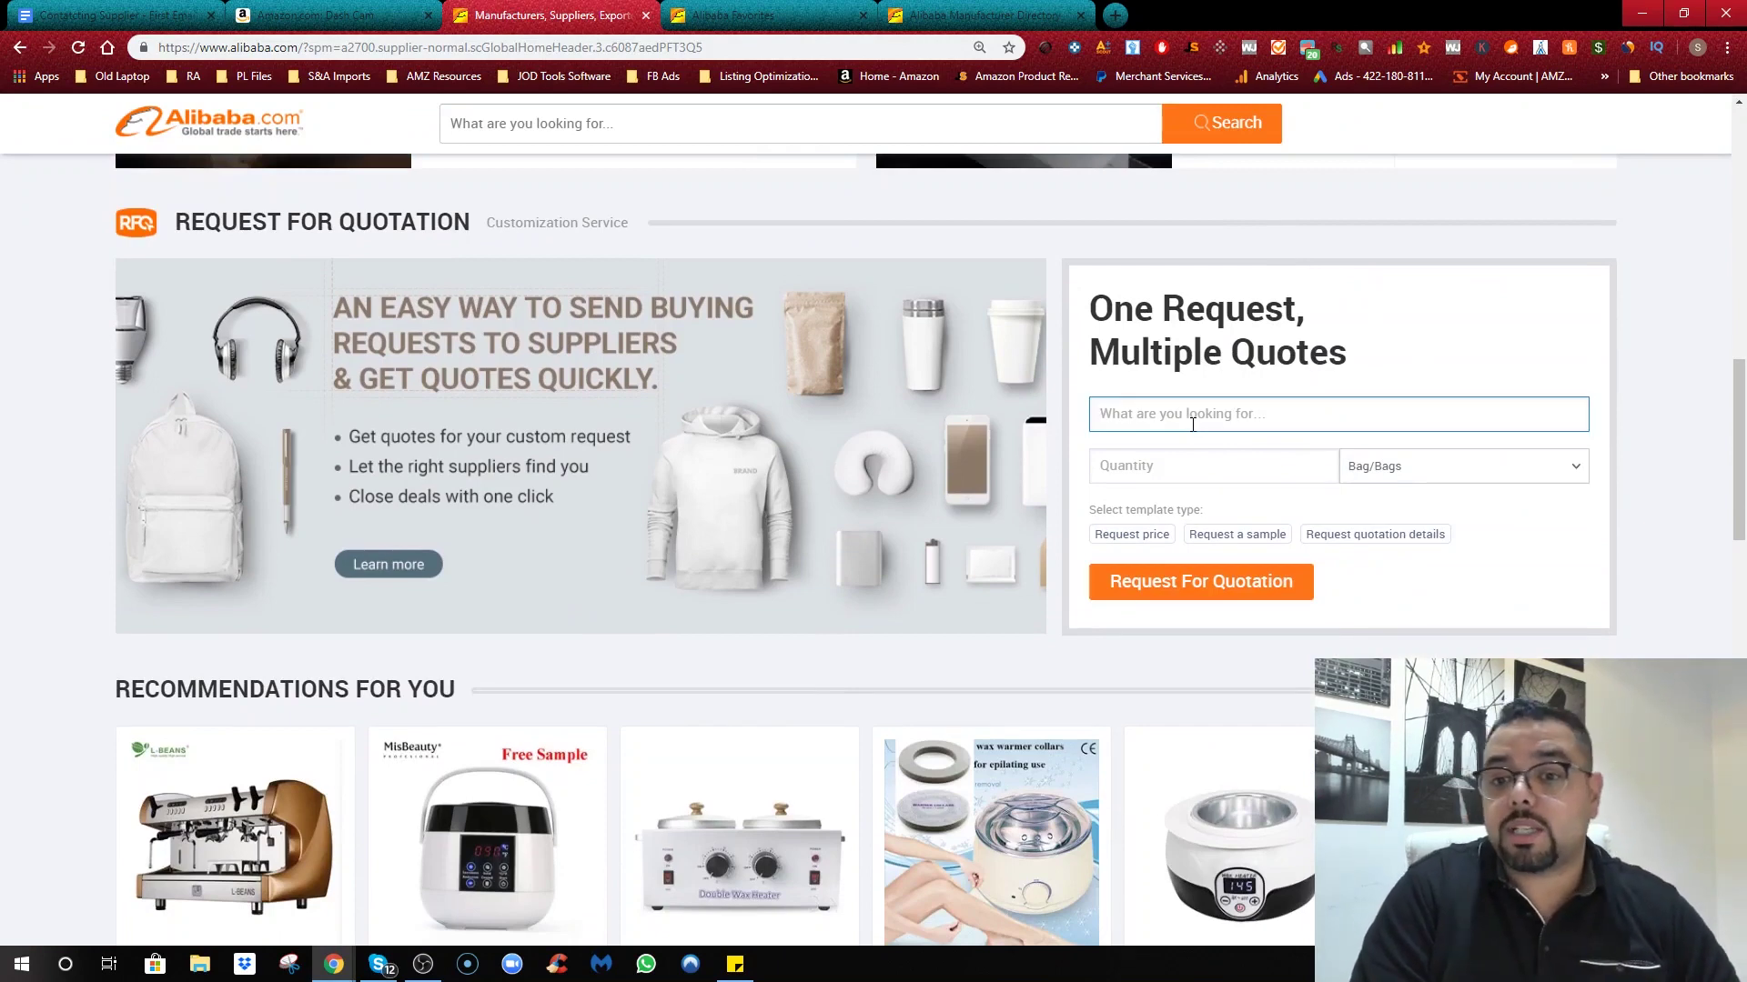
text(d)
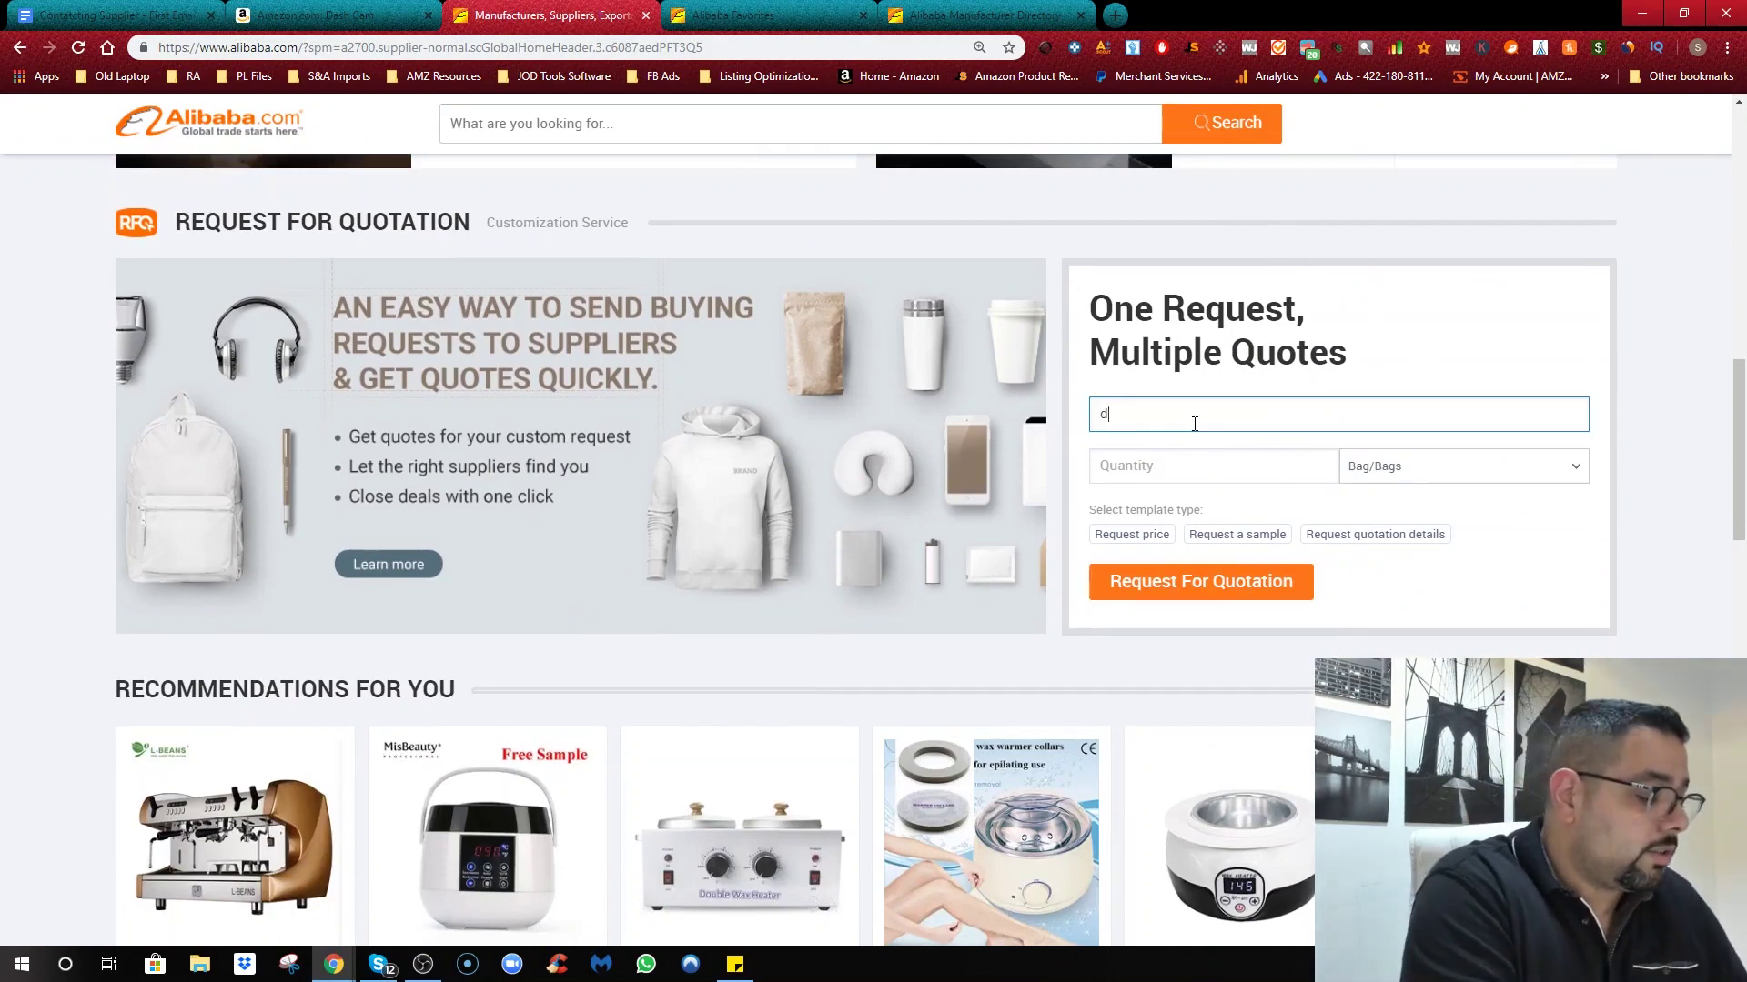
text(ash cam)
key(Return)
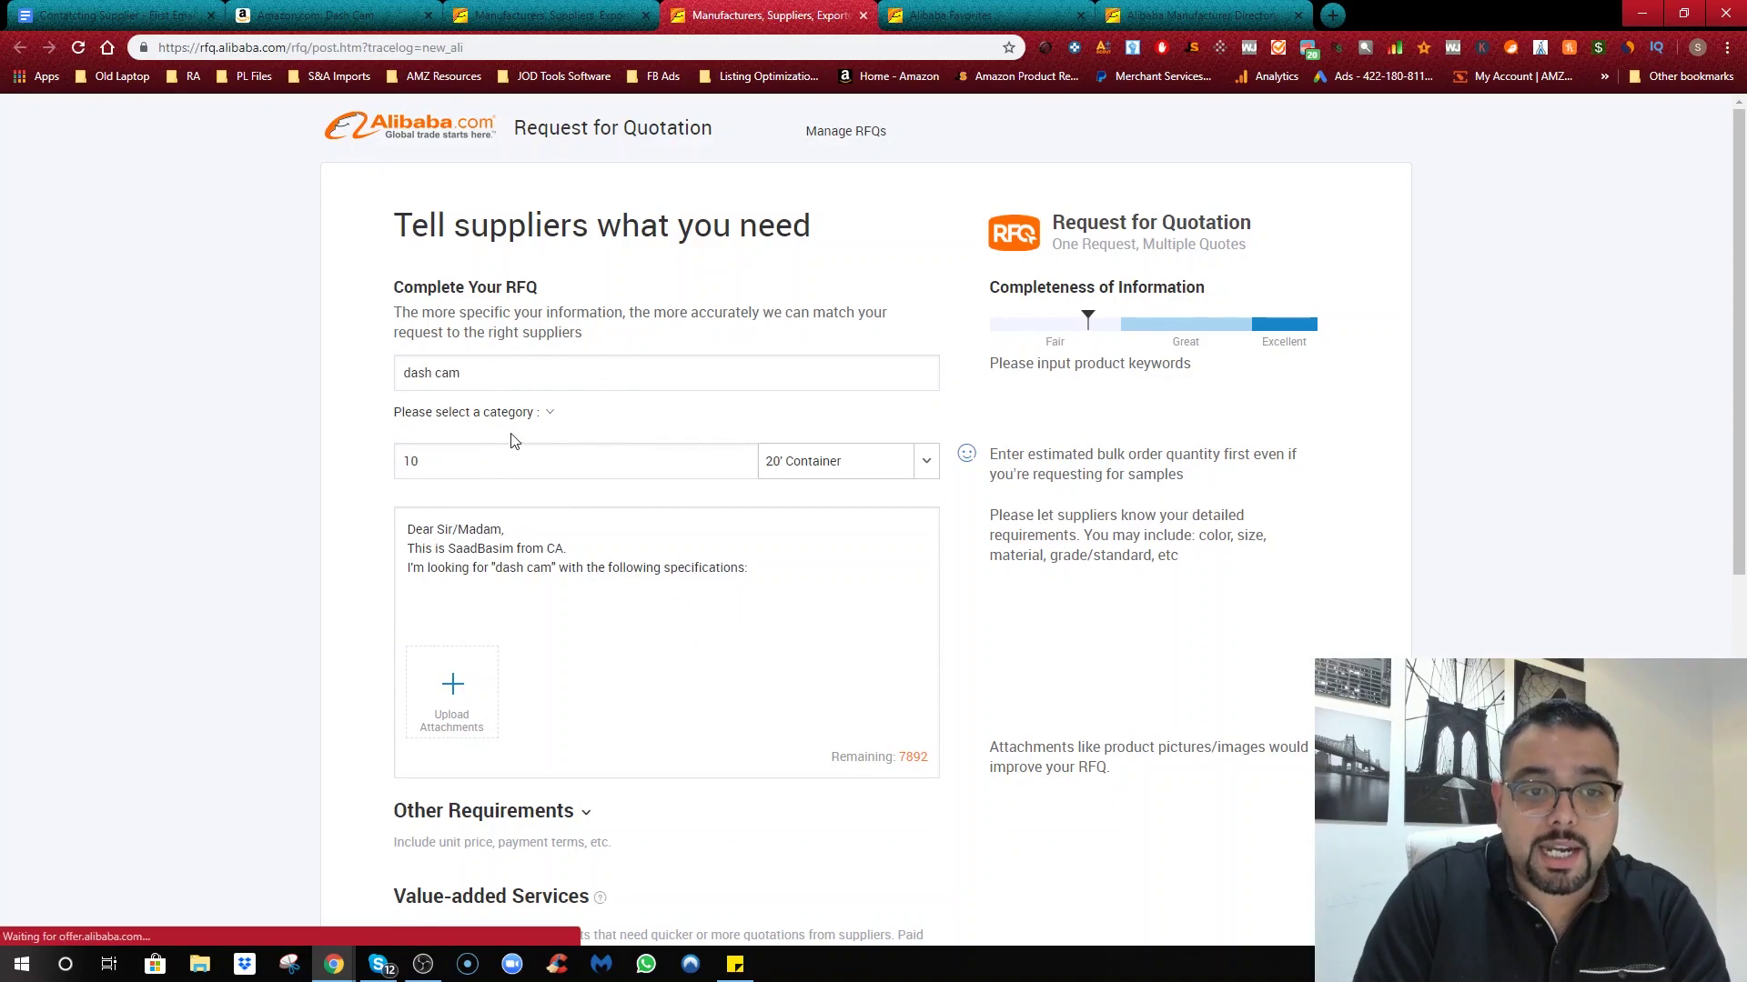
Step: Examine the prefilled message of the quotation request and close the request page without submitting it
click(569, 557)
drag(663, 567, 731, 566)
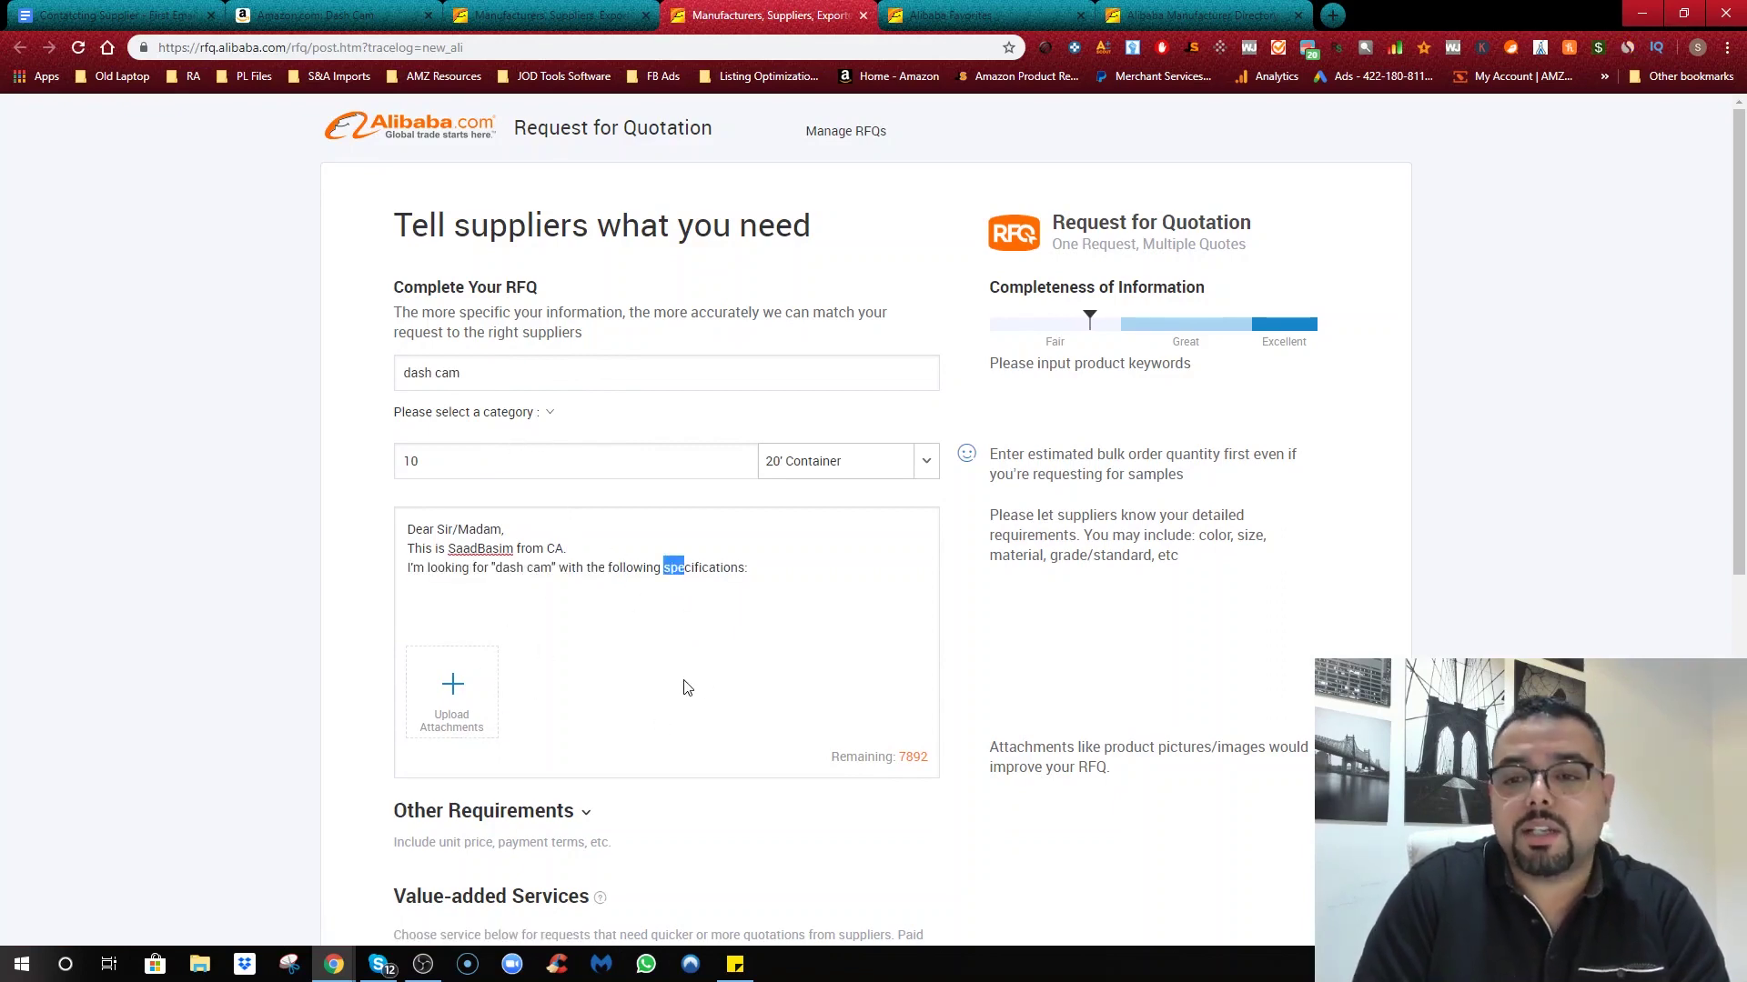
click(862, 16)
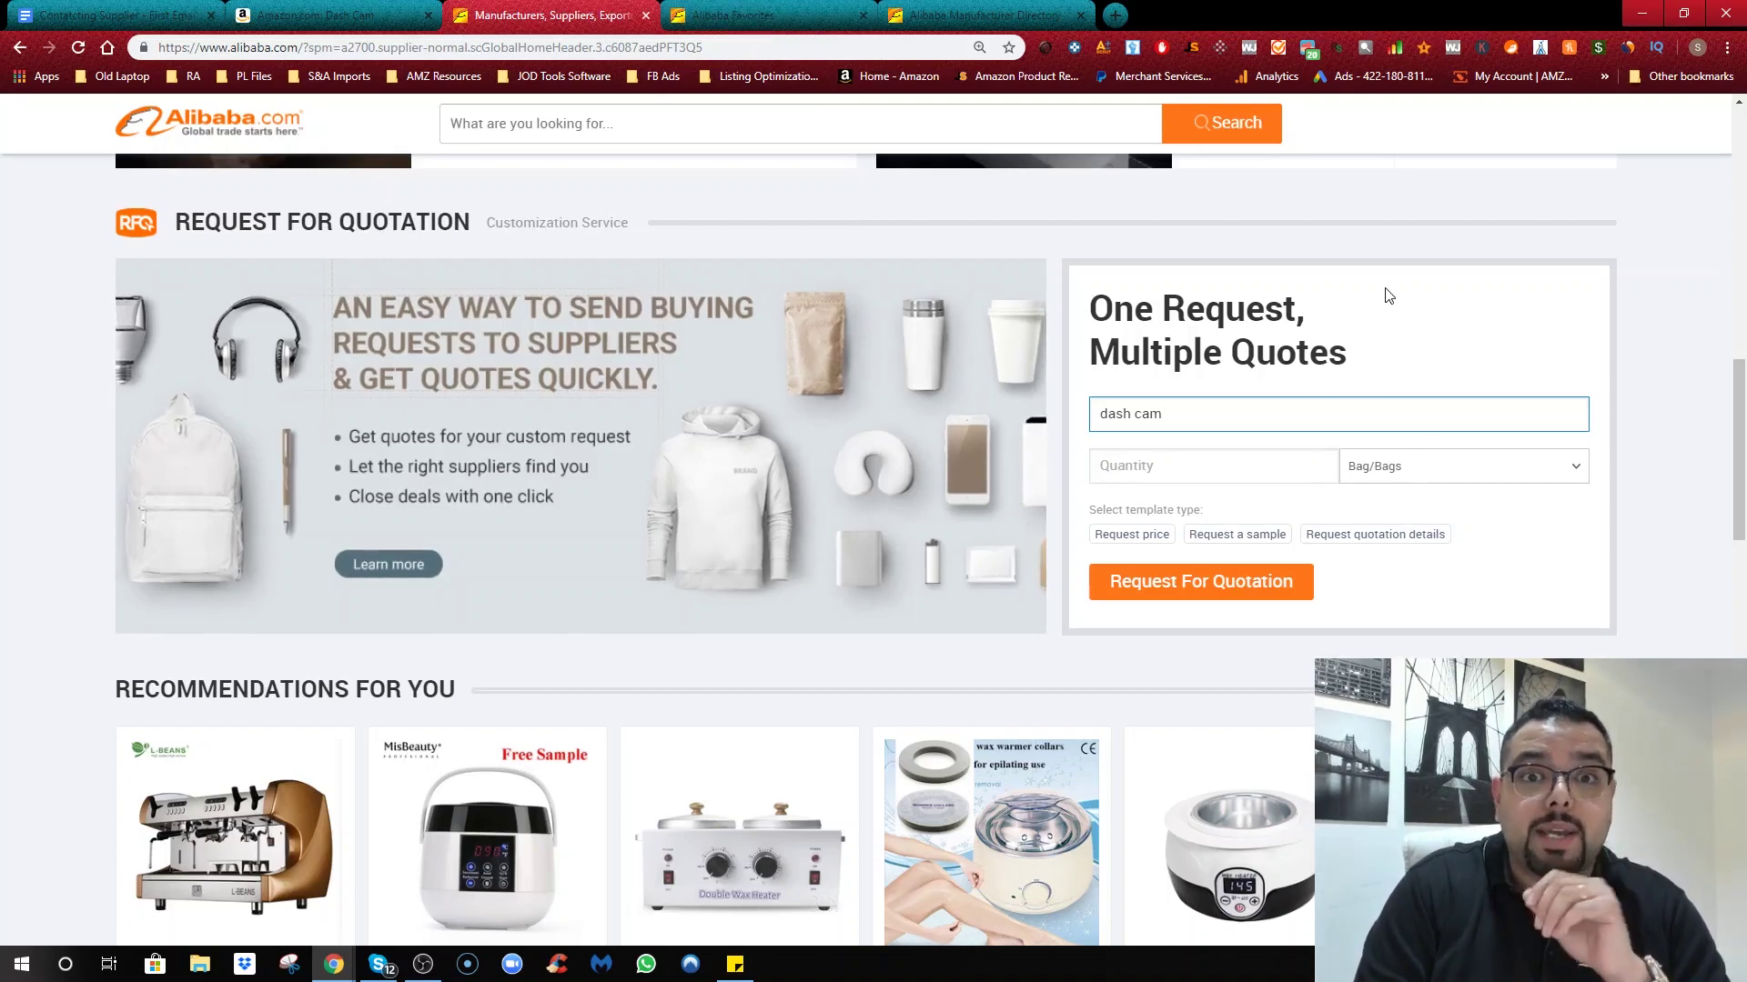
Step: Switch to the Amazon dash cam search results and open the APEMAN Dash Cam 1080P product page
click(714, 9)
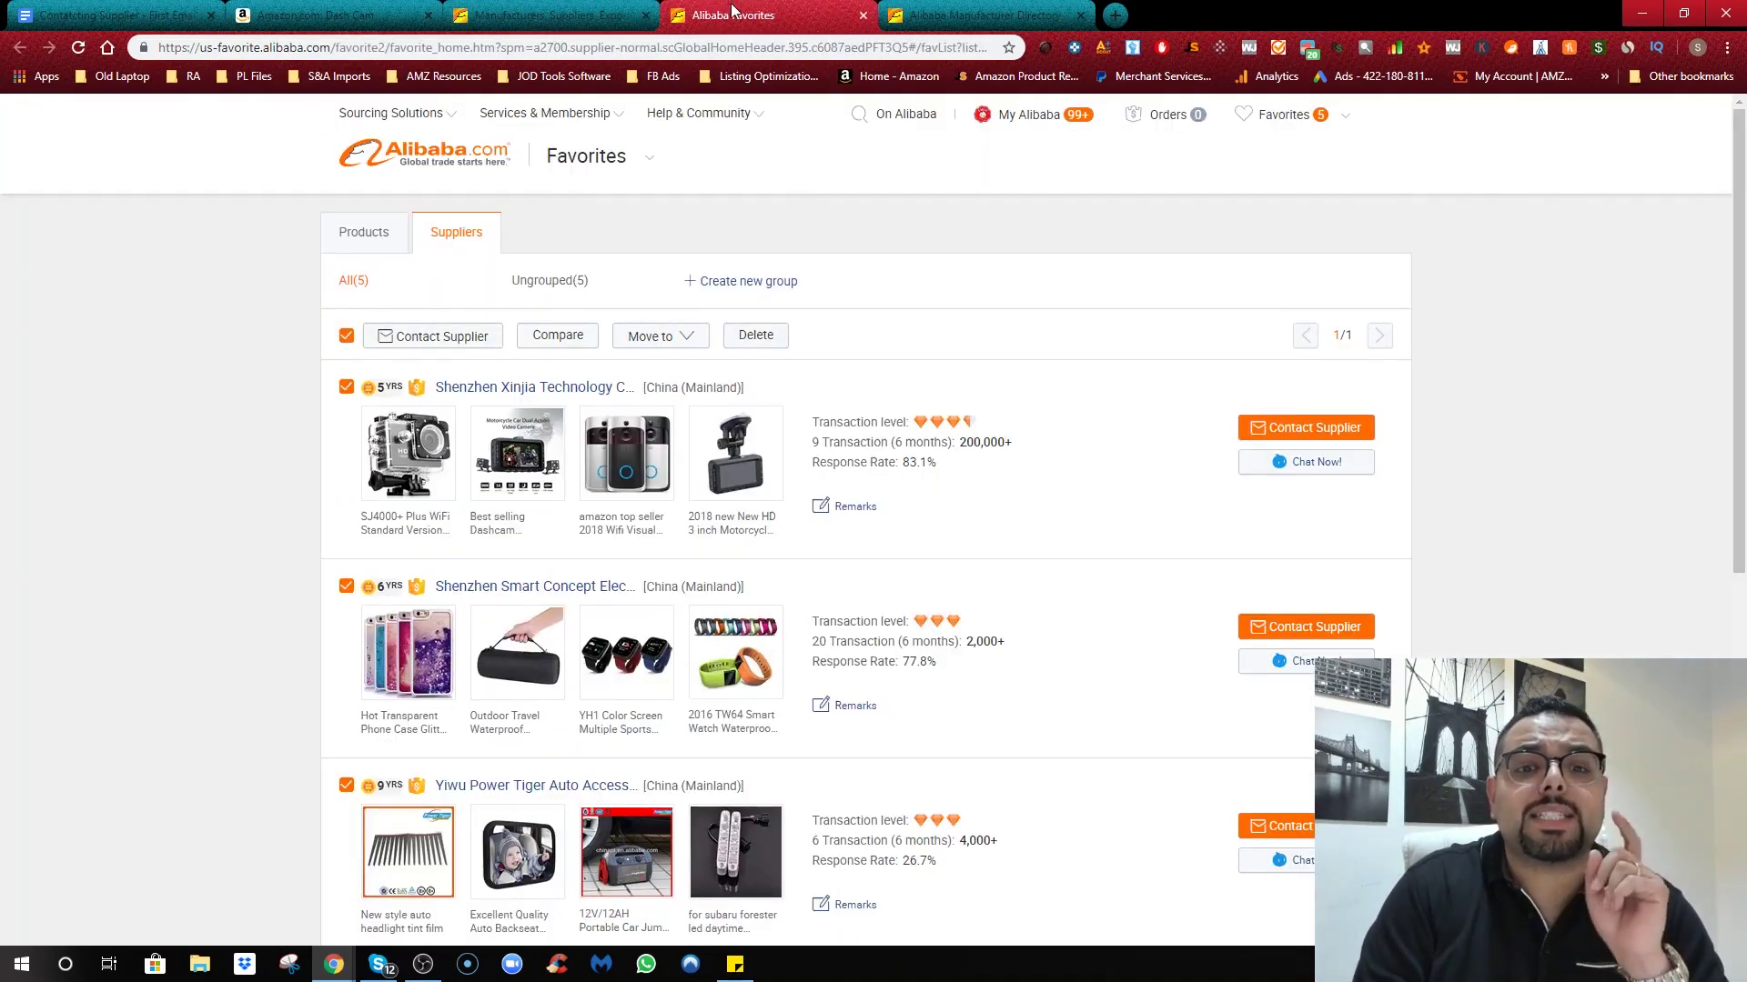
click(318, 13)
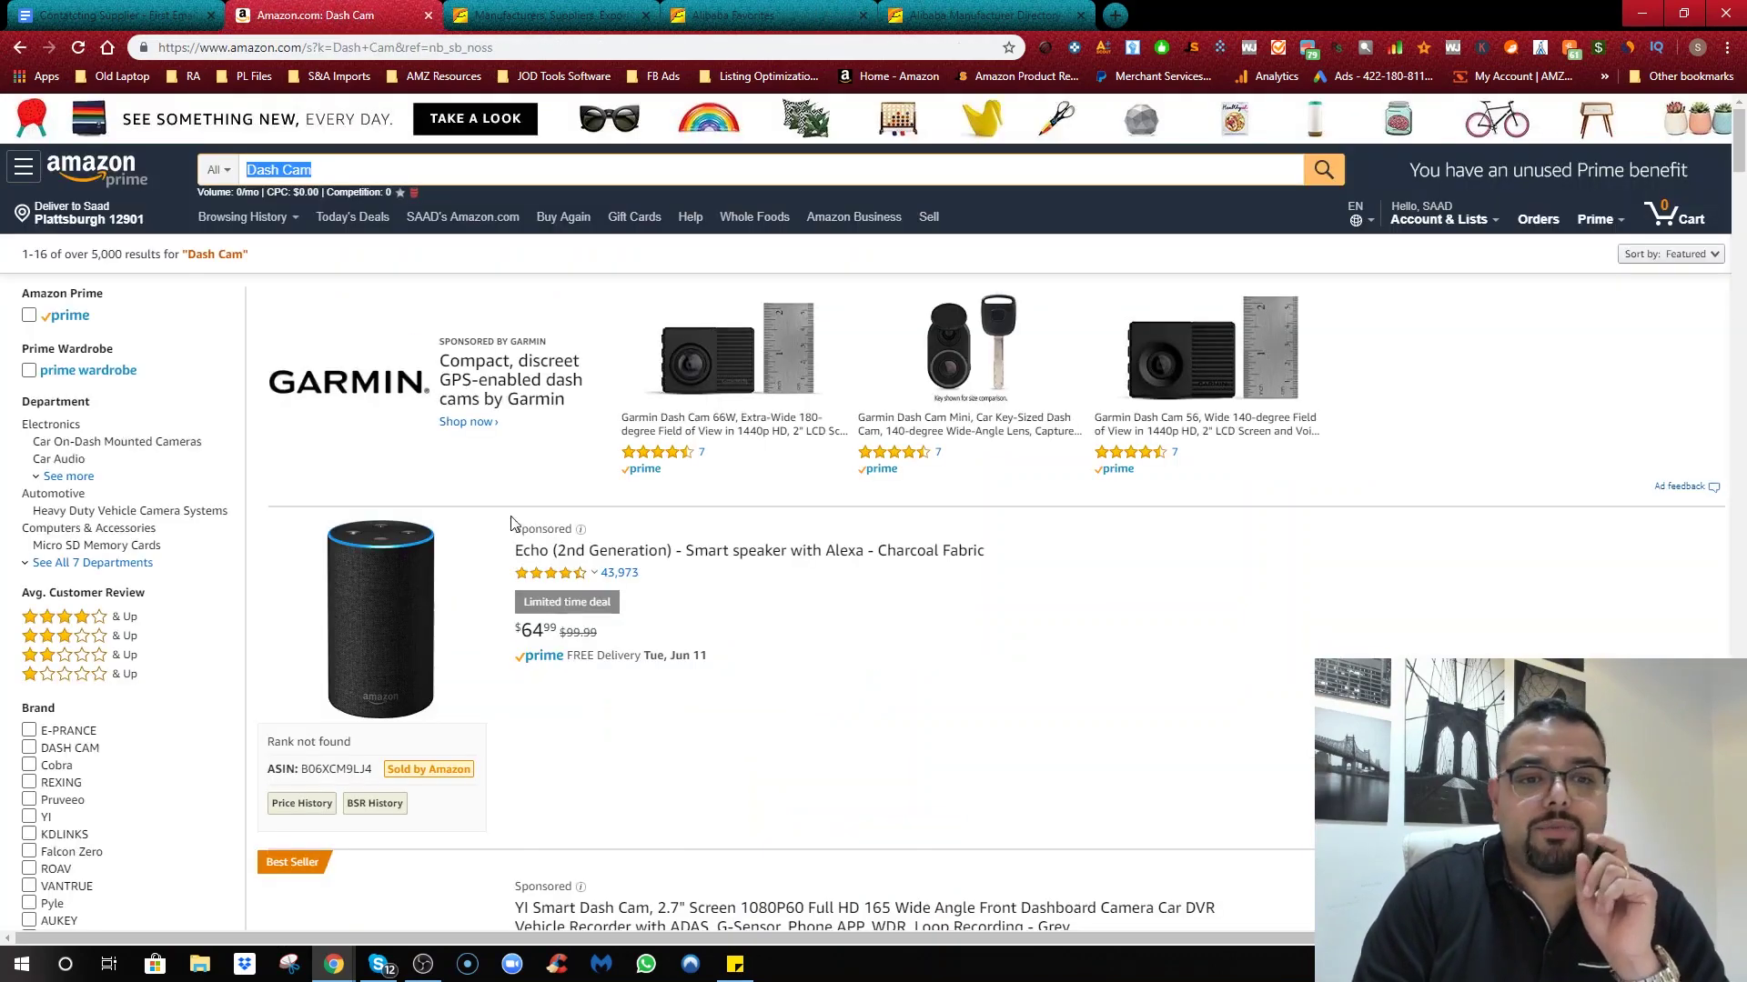
scroll(513, 523, down, 7)
click(626, 614)
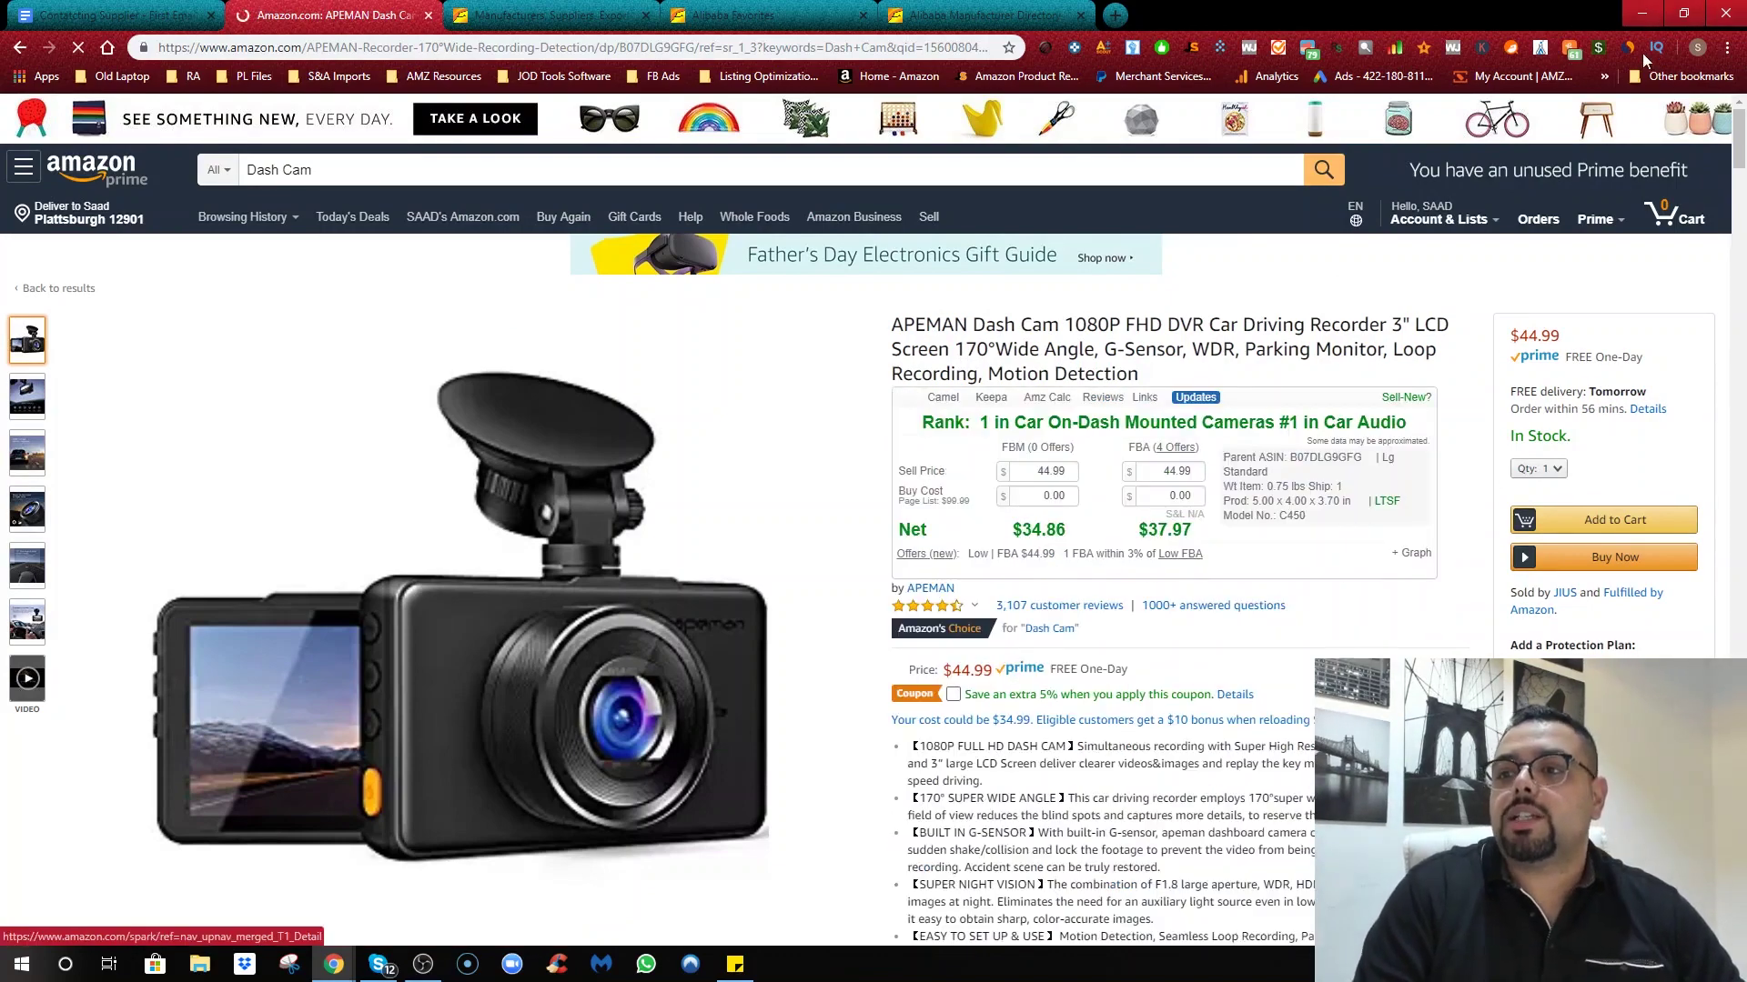
Step: Open the Source Now extension on the APEMAN product page and start an image capture
click(1697, 47)
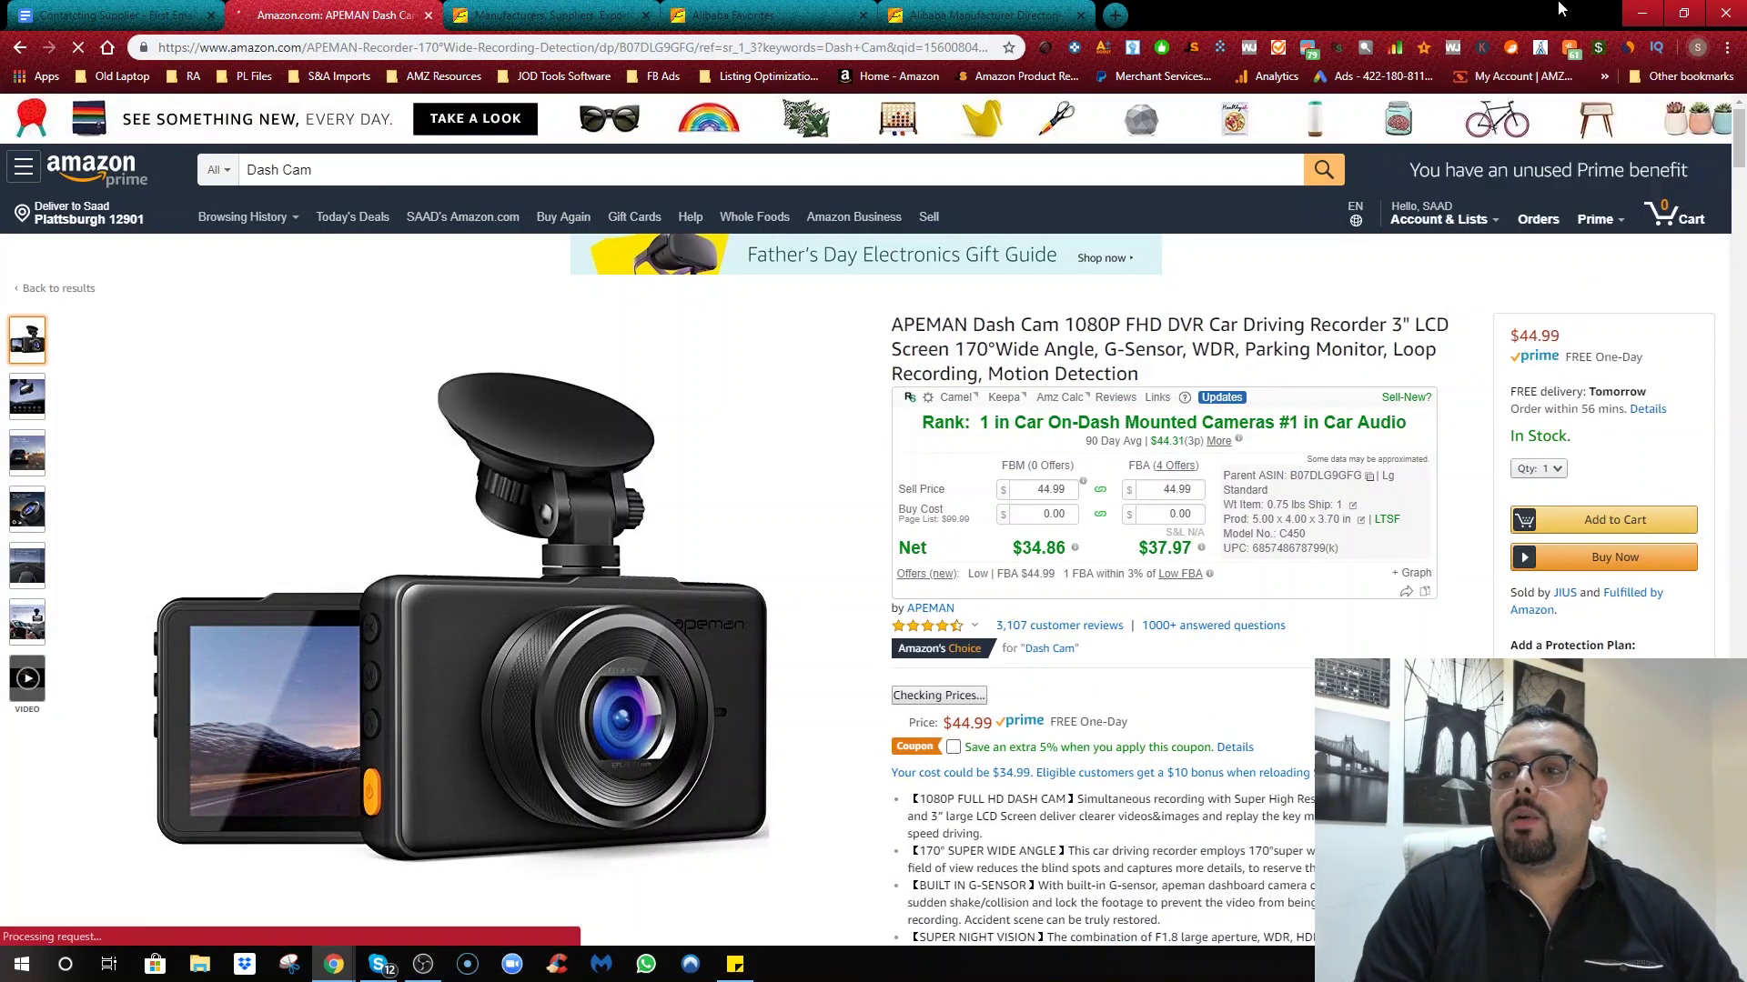
click(1511, 44)
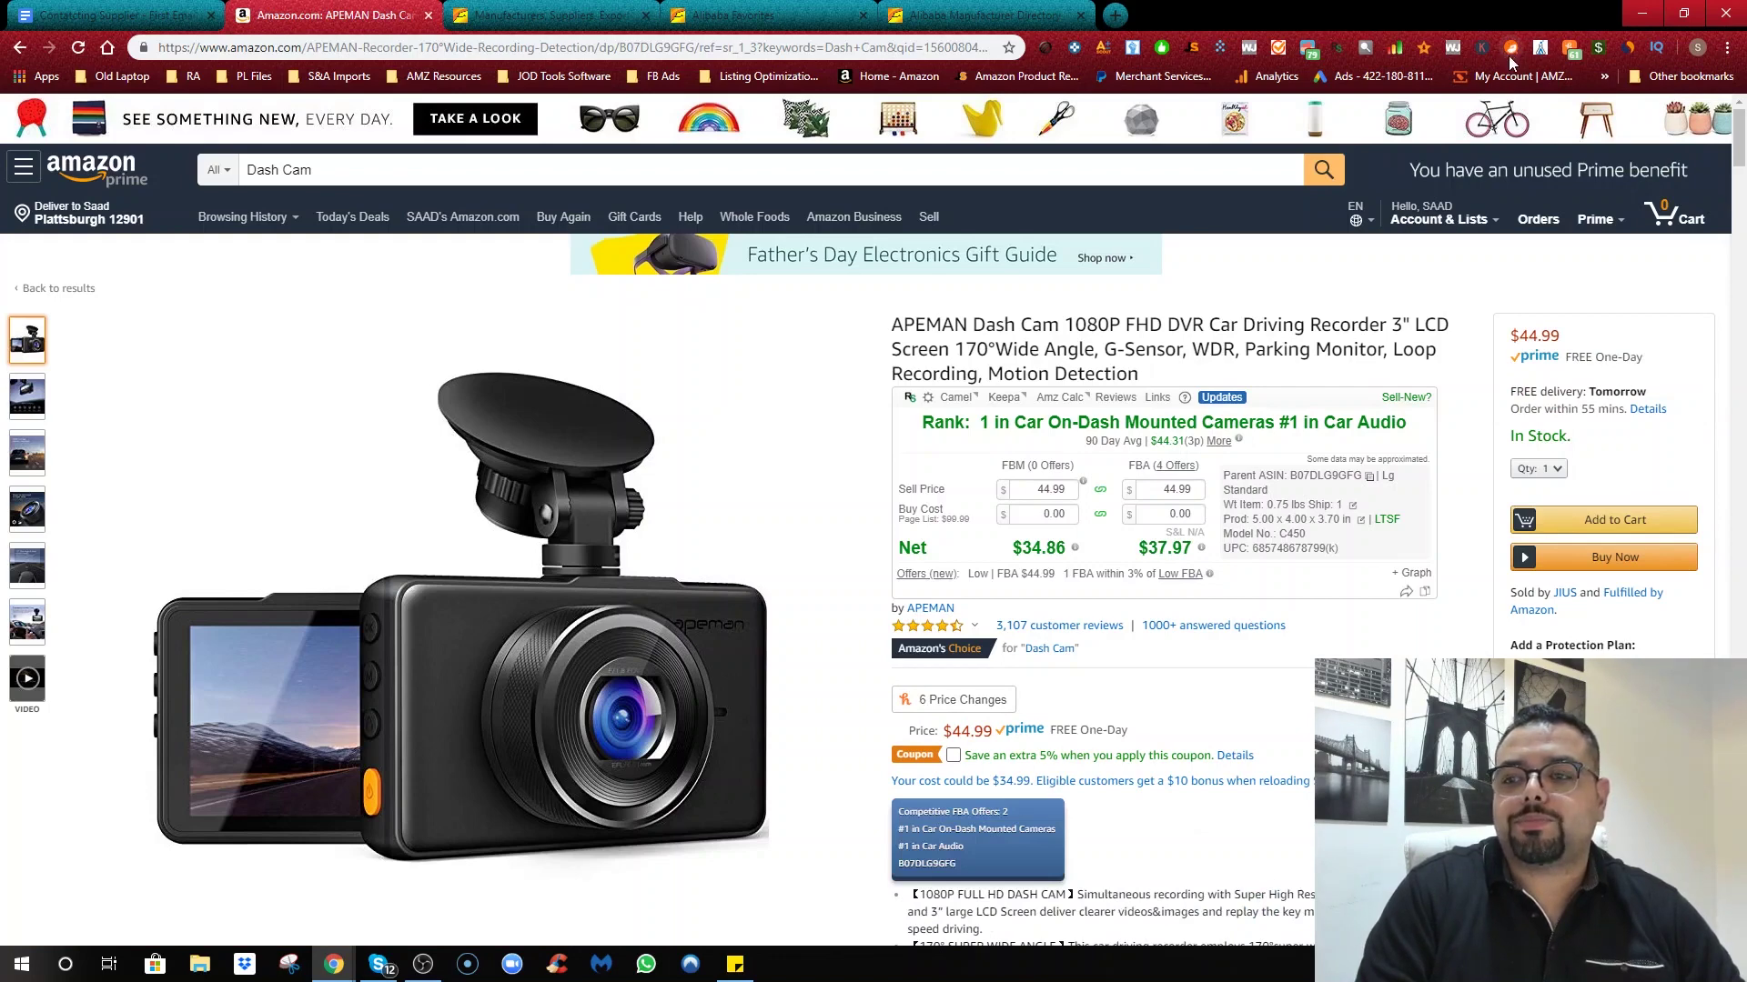
click(1515, 51)
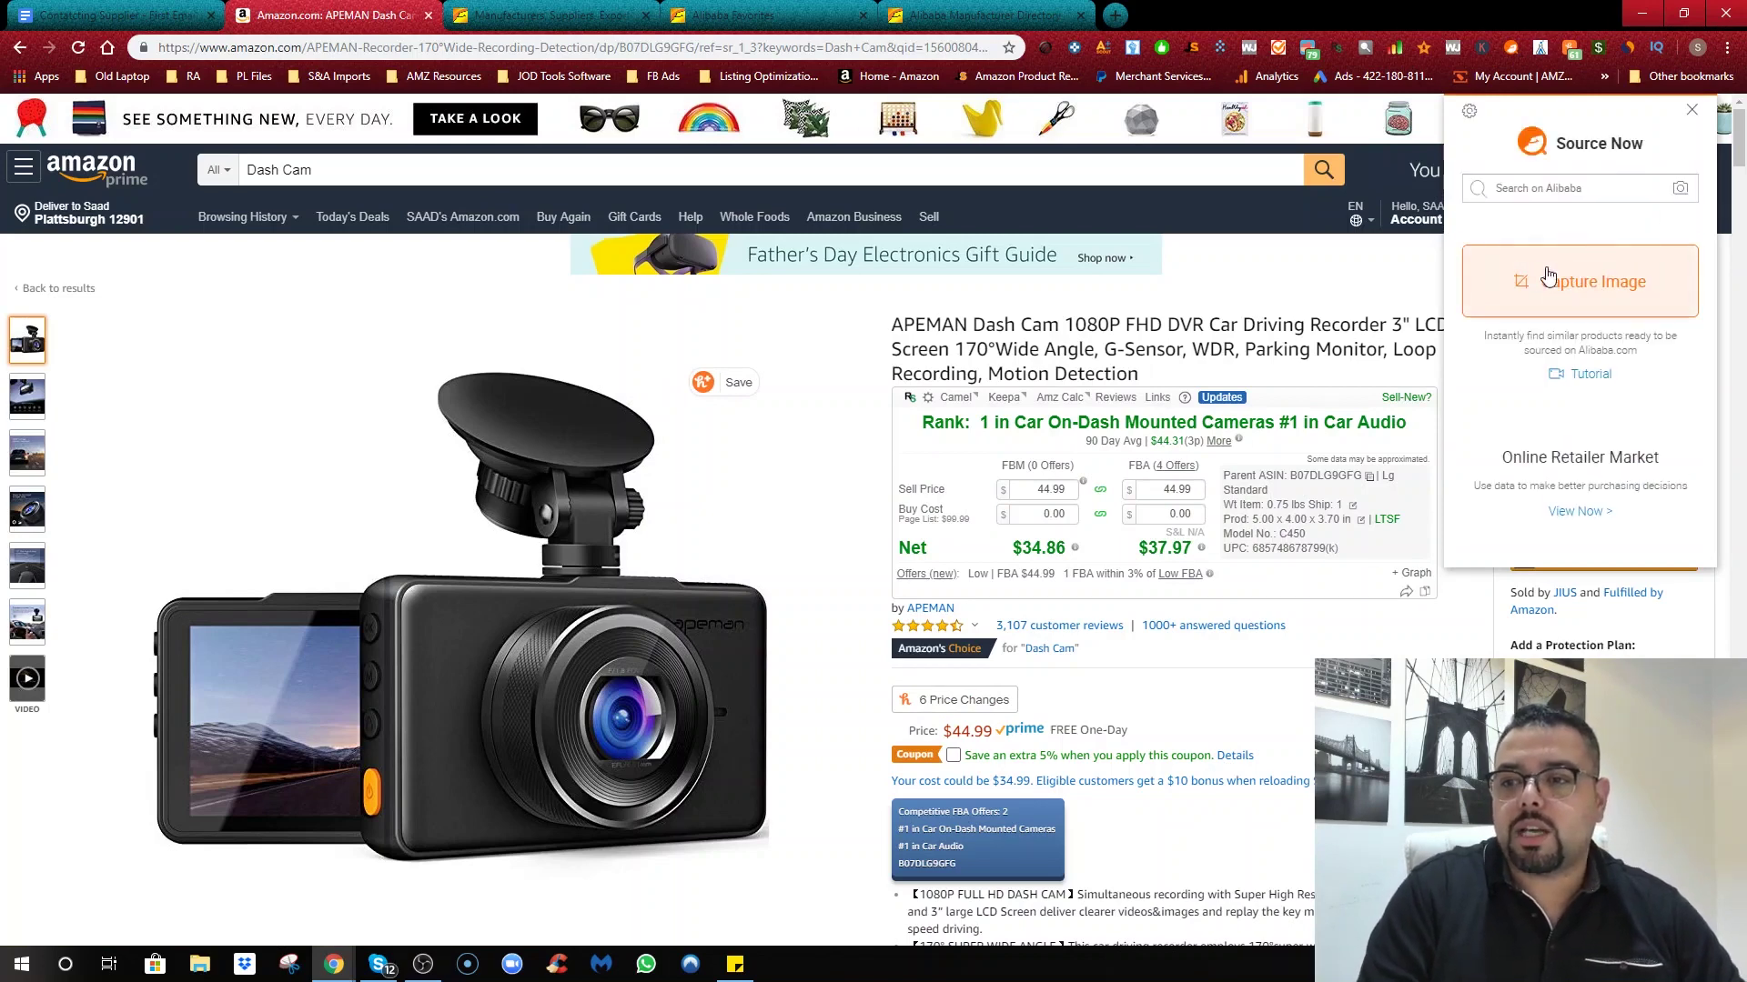
click(1550, 289)
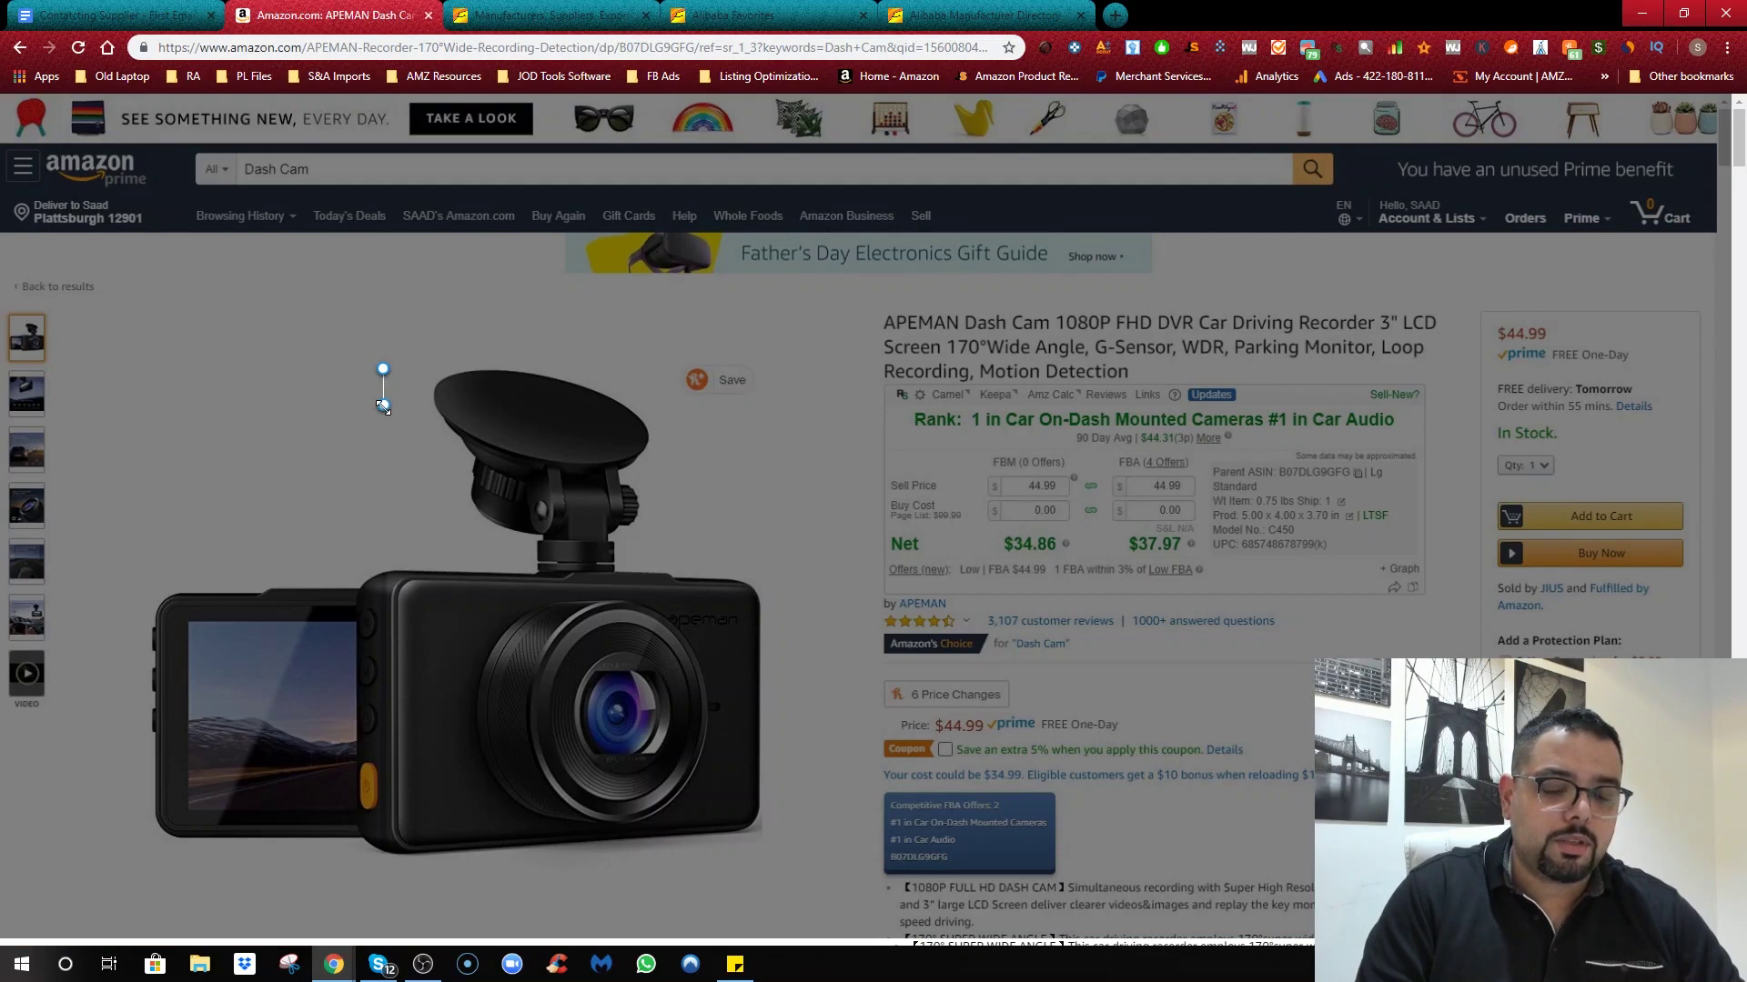
Step: Frame the main dash cam photo, including its suction mount, in the capture area and run the Alibaba image search with it
drag(383, 406, 1303, 878)
drag(831, 593, 504, 560)
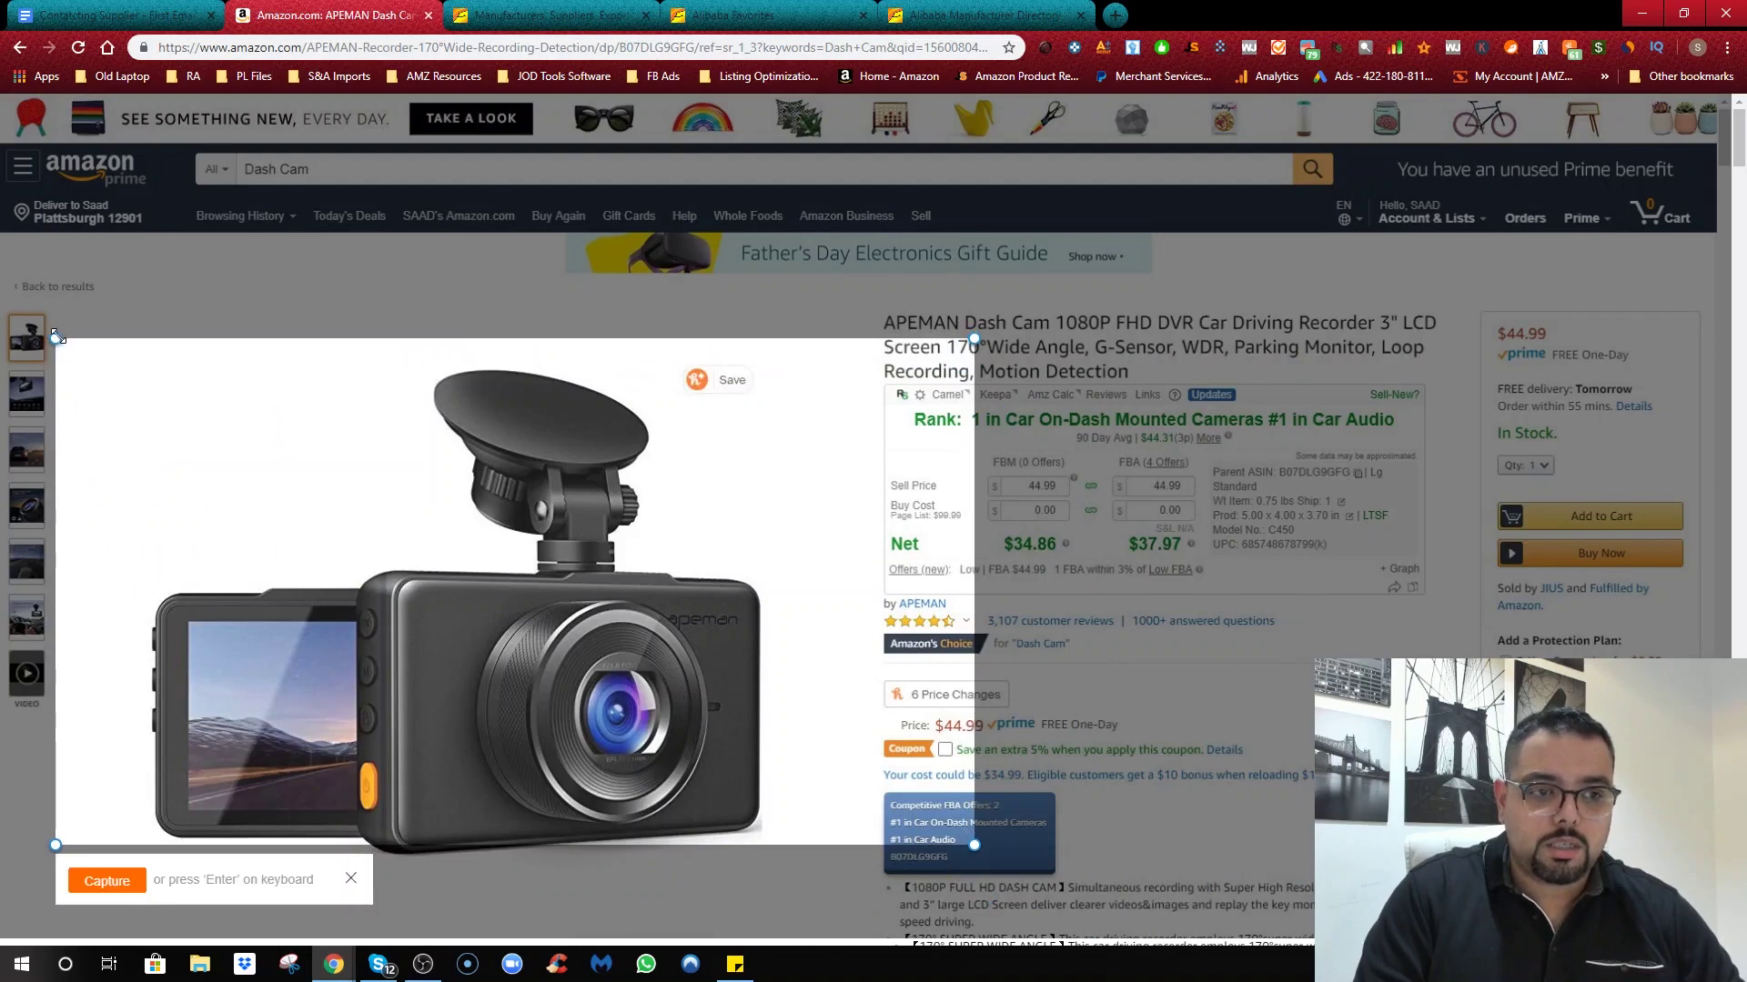
drag(52, 341, 140, 362)
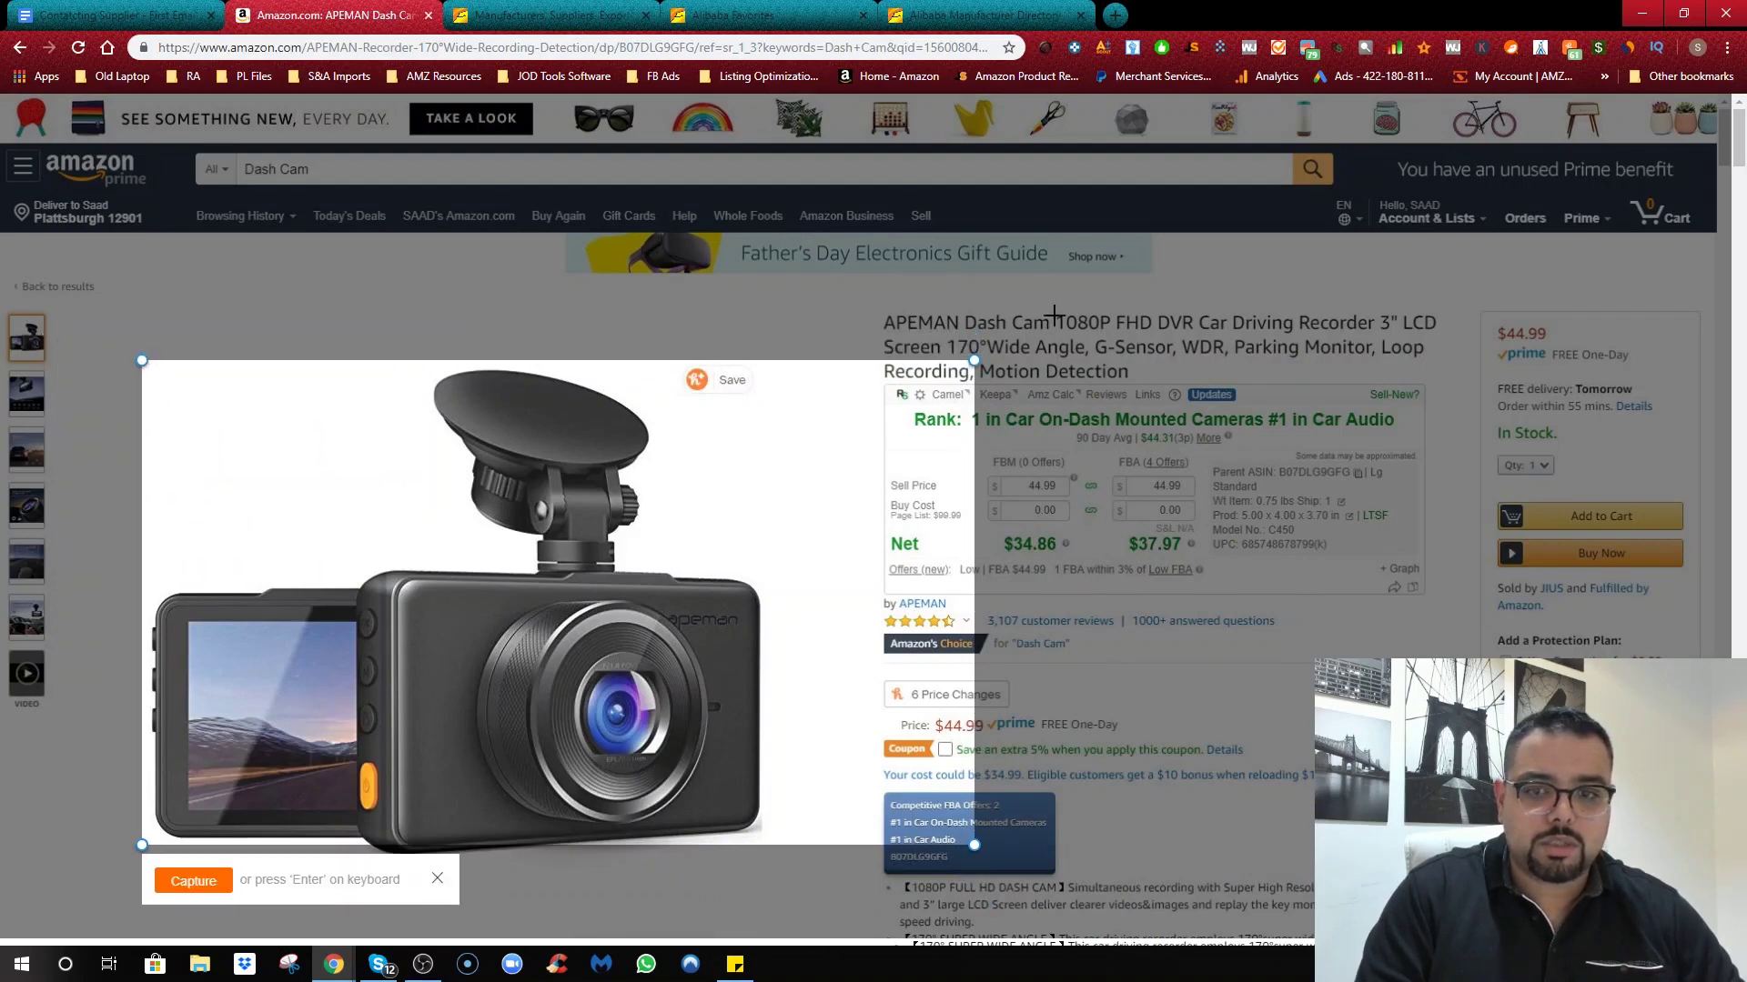
drag(966, 362, 819, 356)
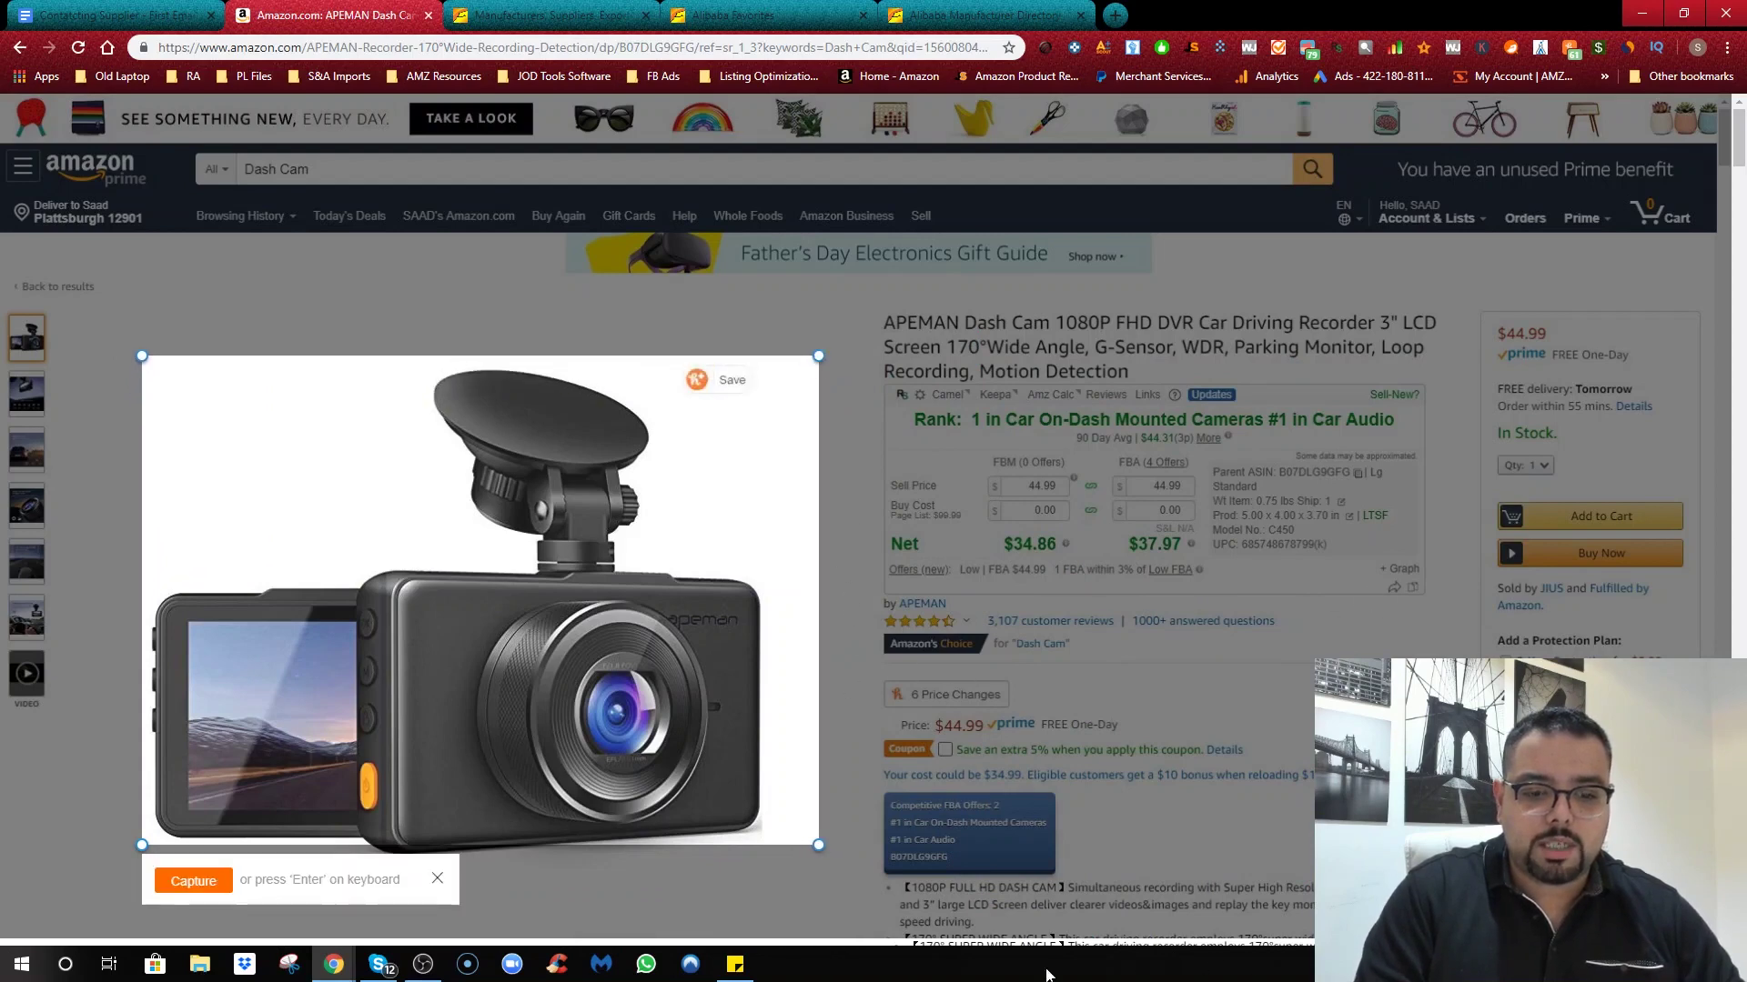
drag(816, 846, 813, 866)
click(218, 902)
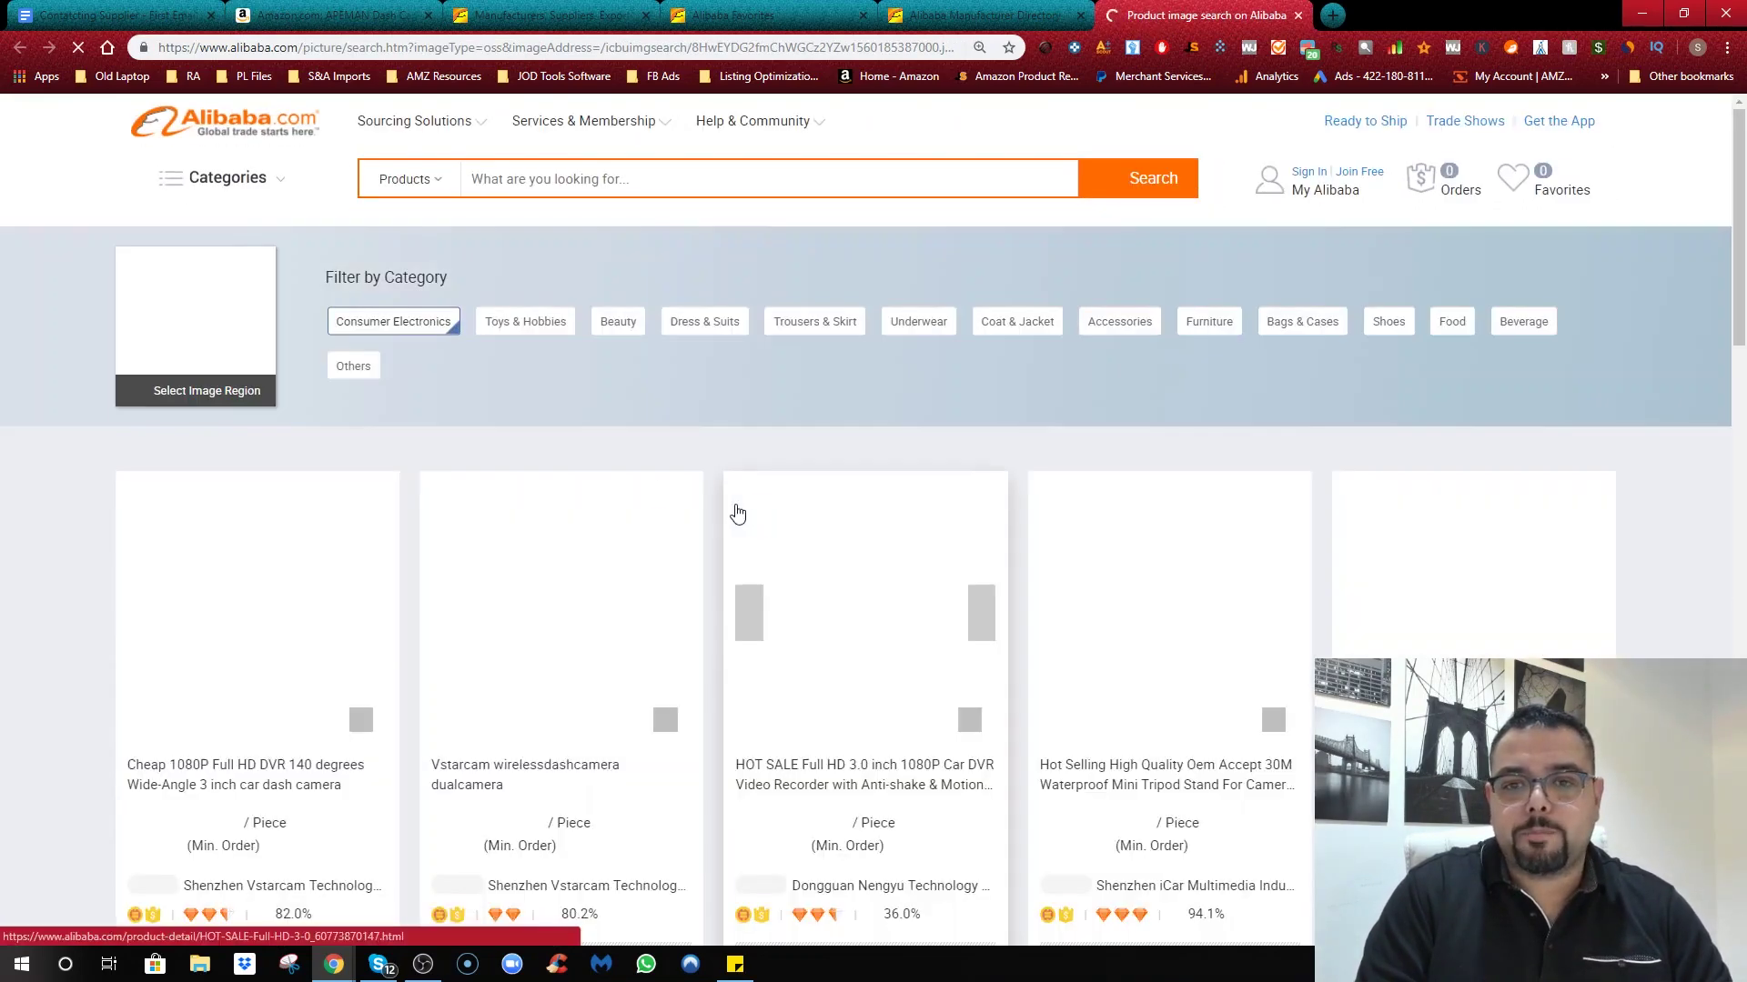
Step: Examine the similar products in the Alibaba image search results and return to the supplier first-email document in Google Docs
scroll(481, 631, down, 8)
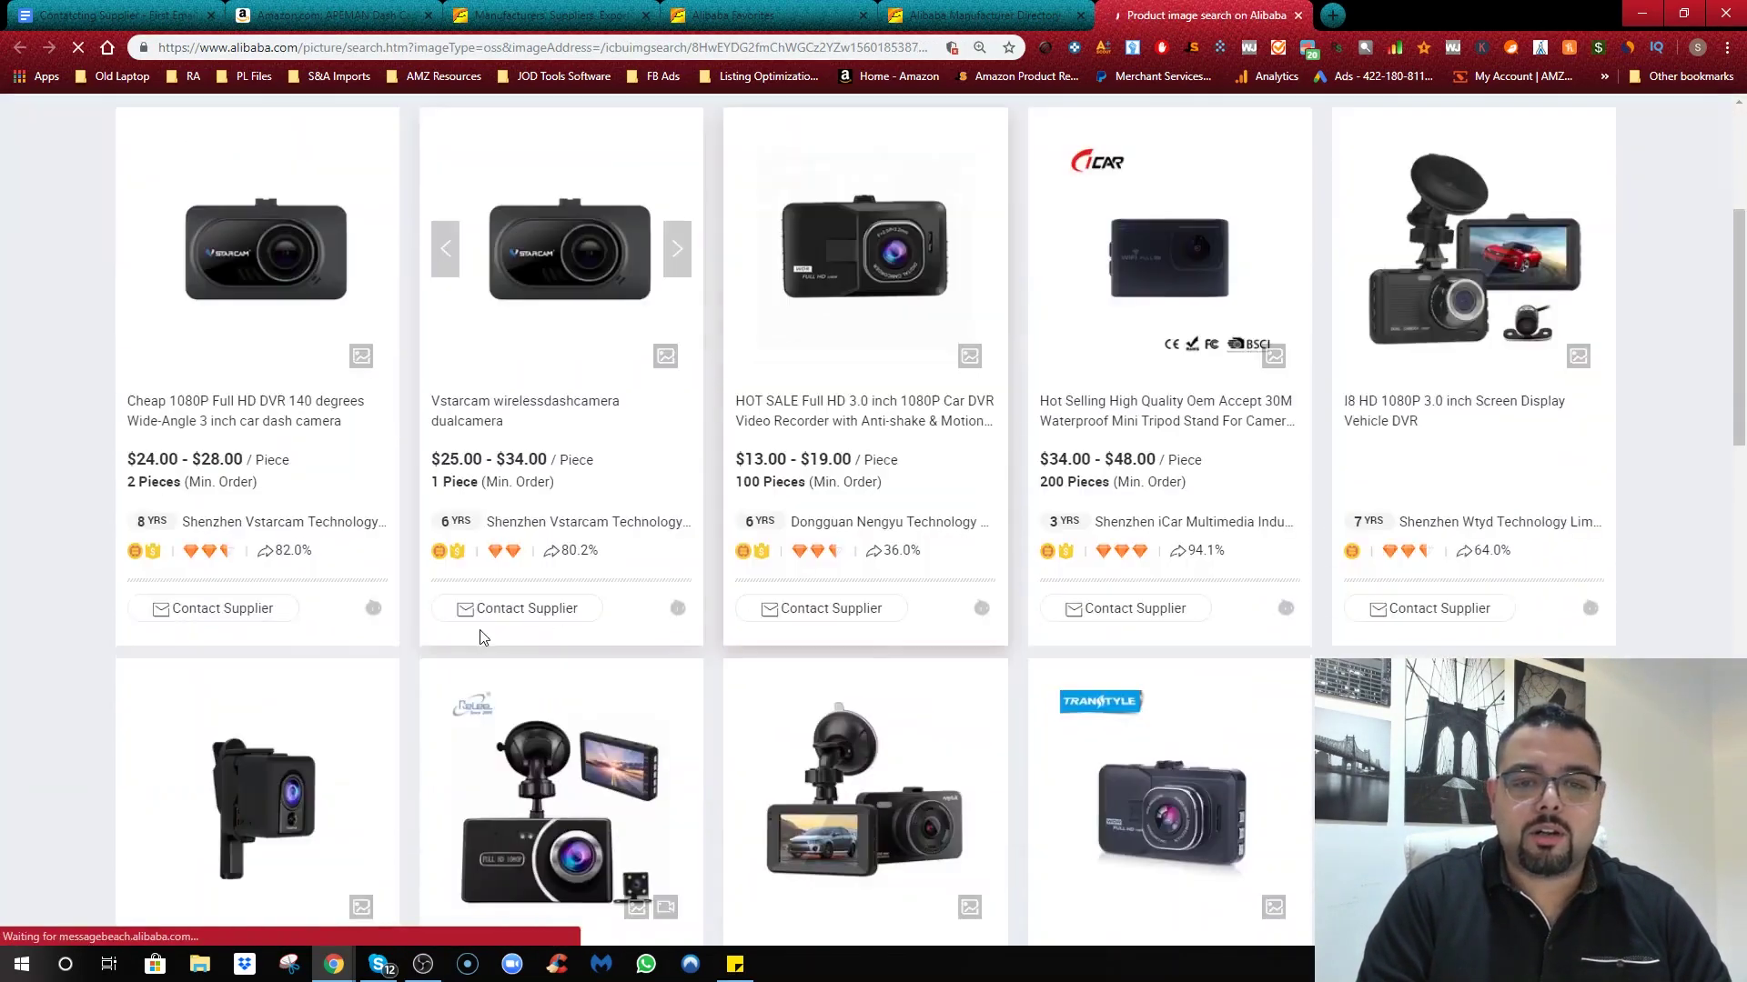
scroll(482, 629, down, 3)
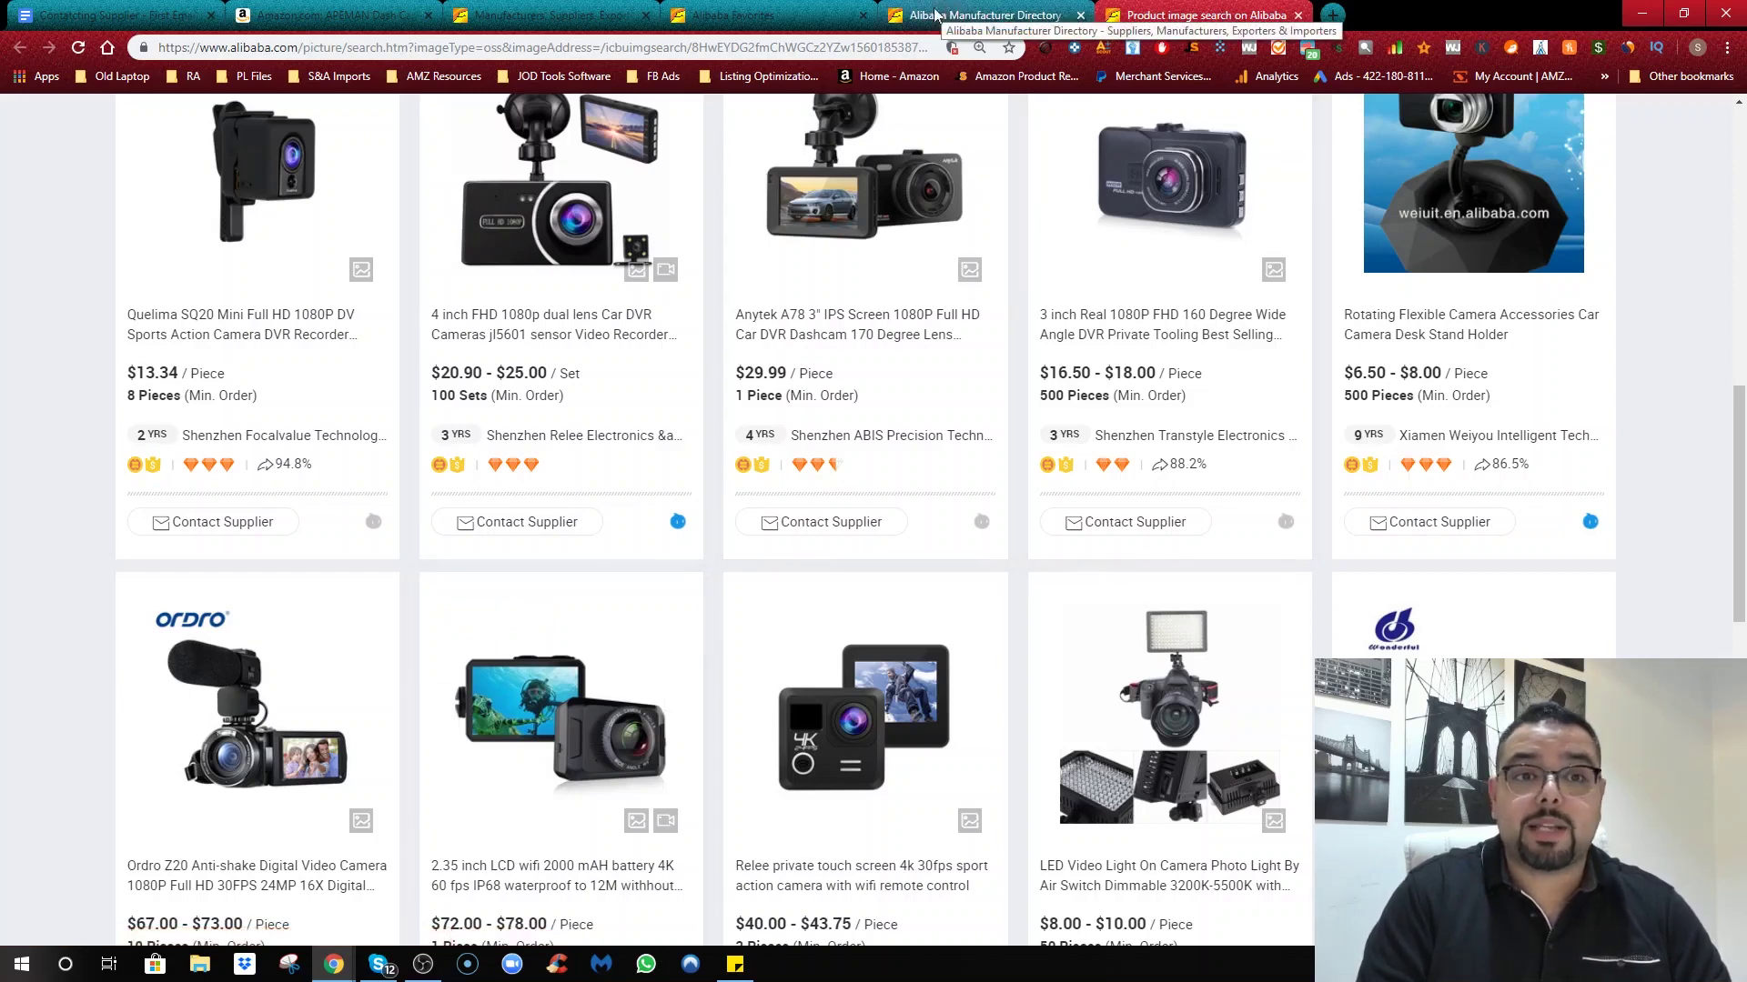
click(328, 14)
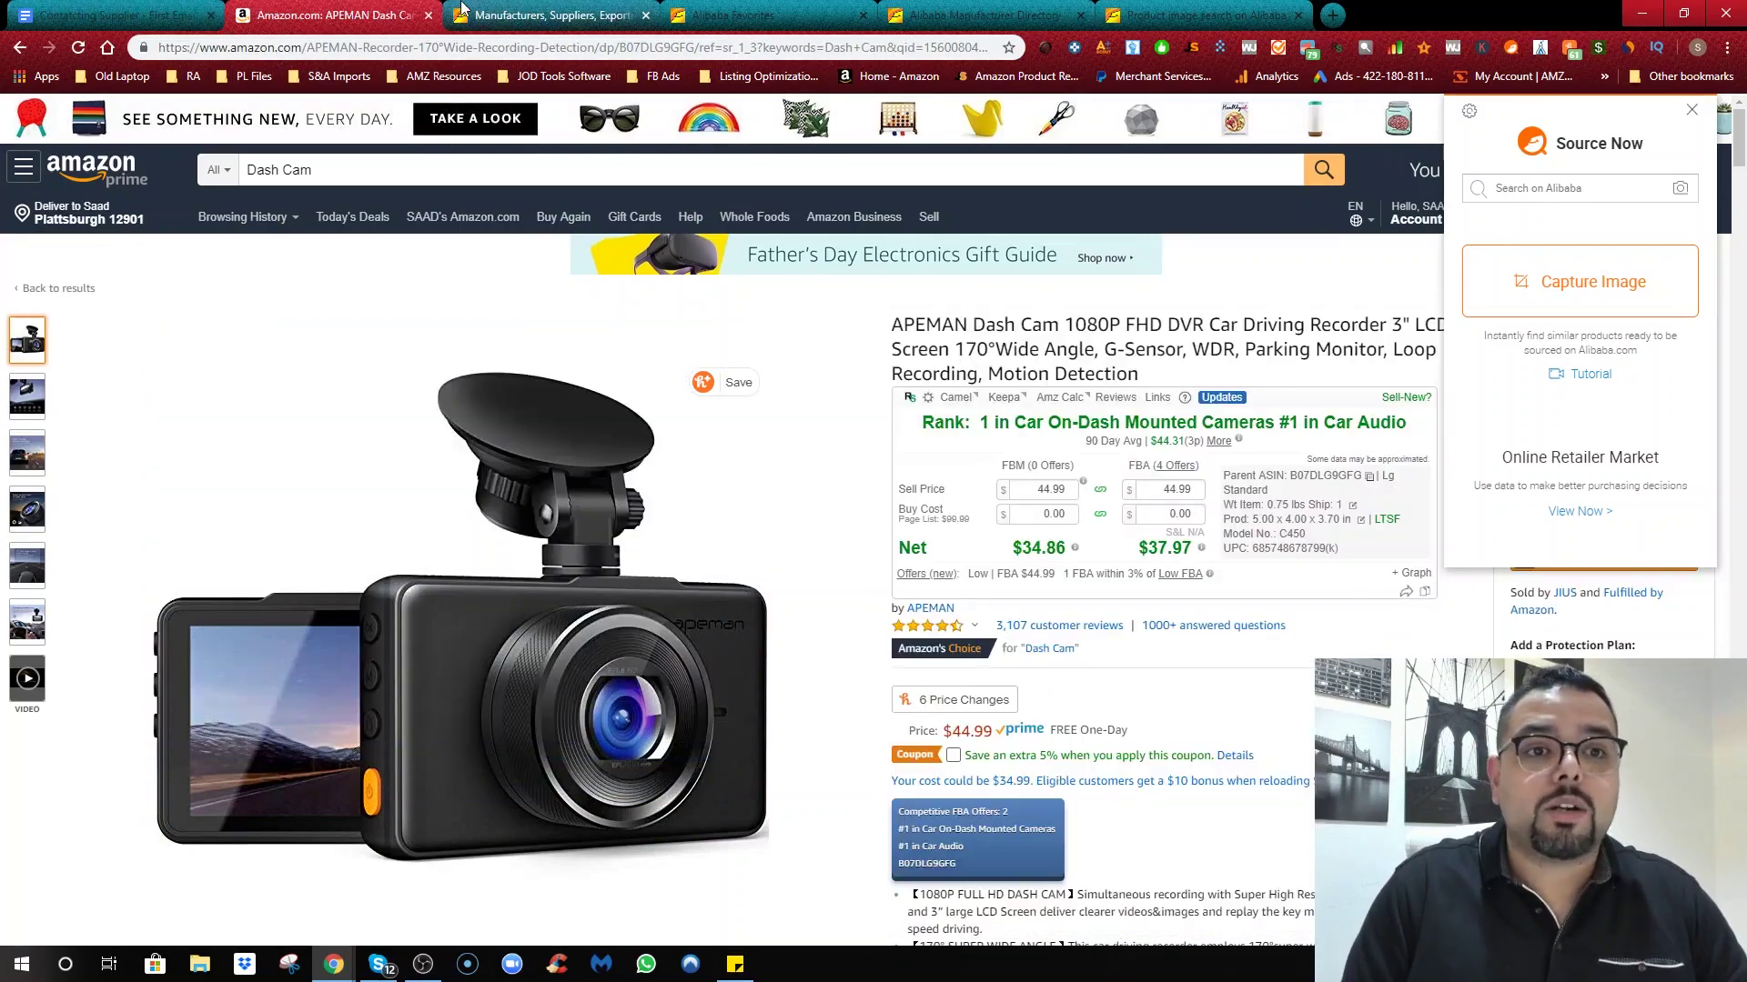
click(145, 9)
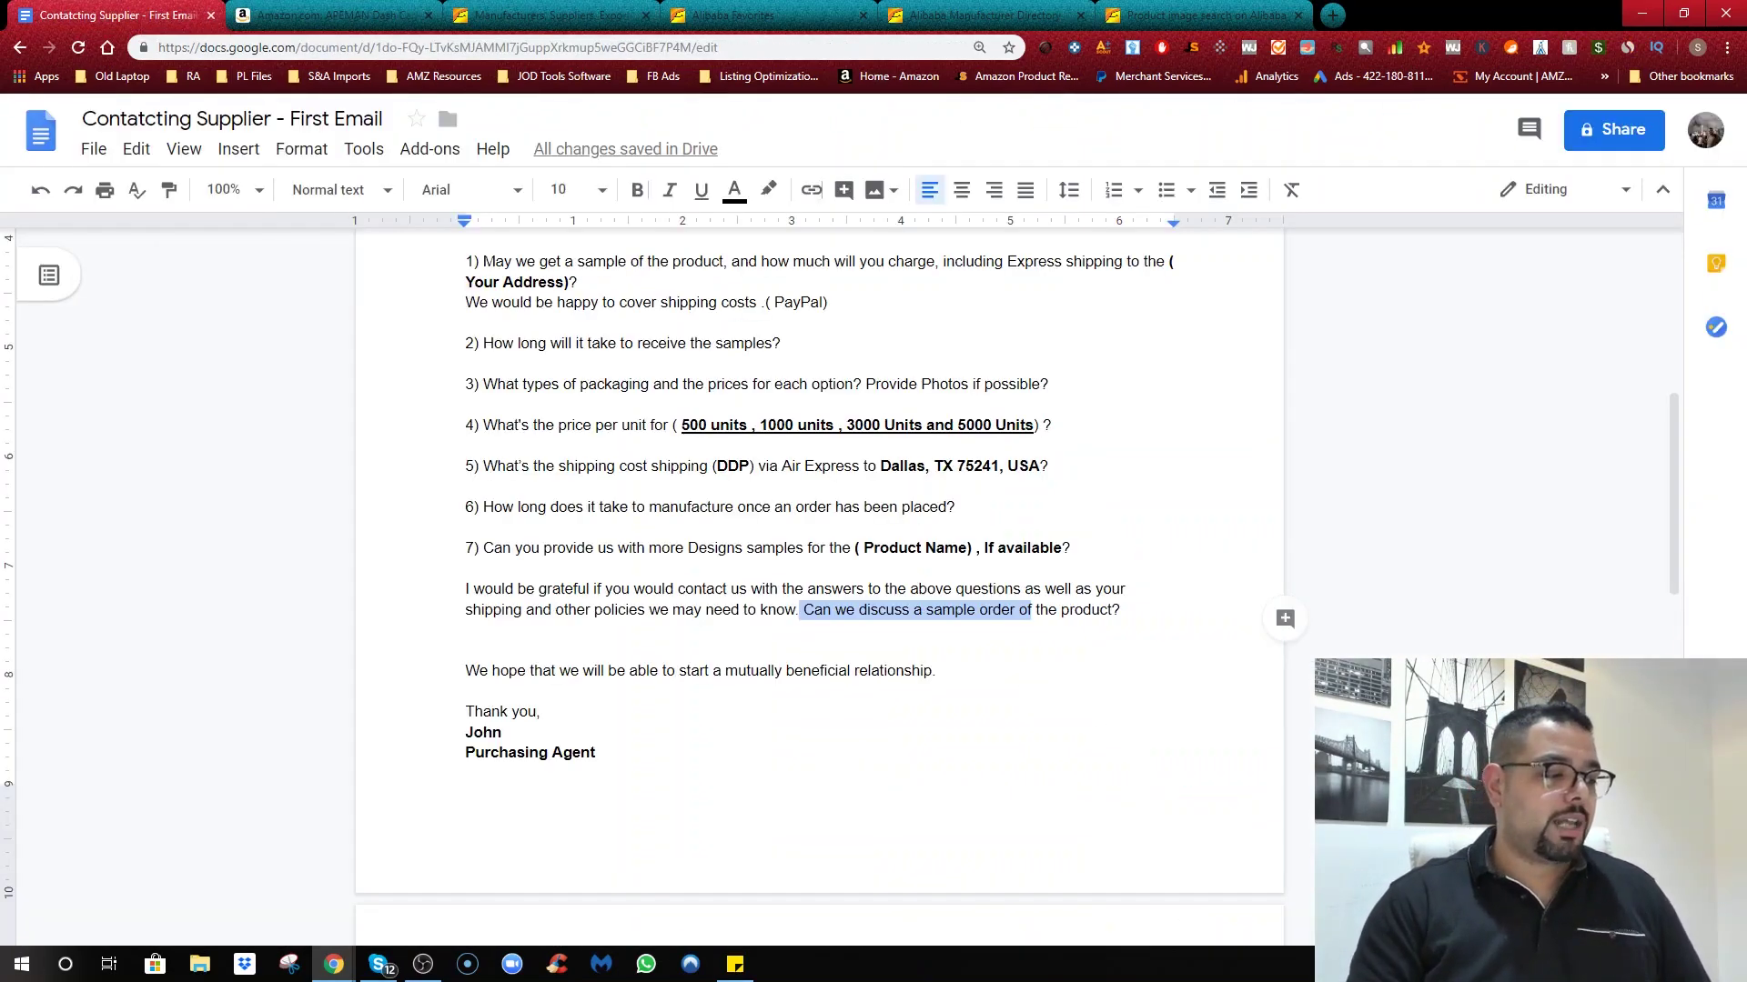